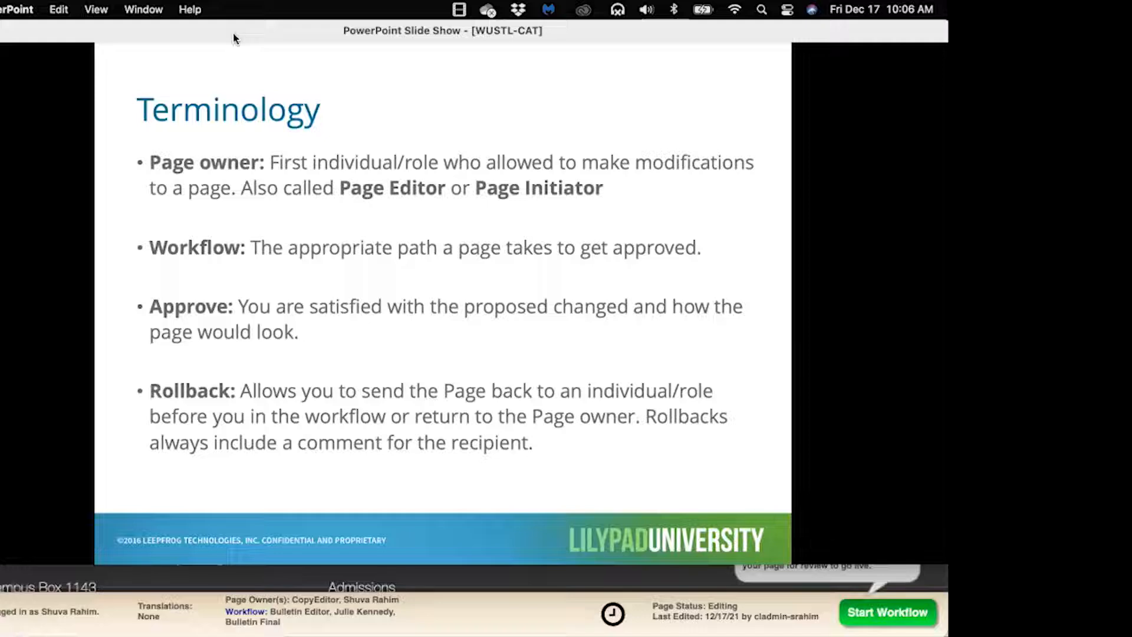
Advance past the Terminology, During Workflow and Objectives slides, then exit the slide show
{"action": "key", "text": "Right"}
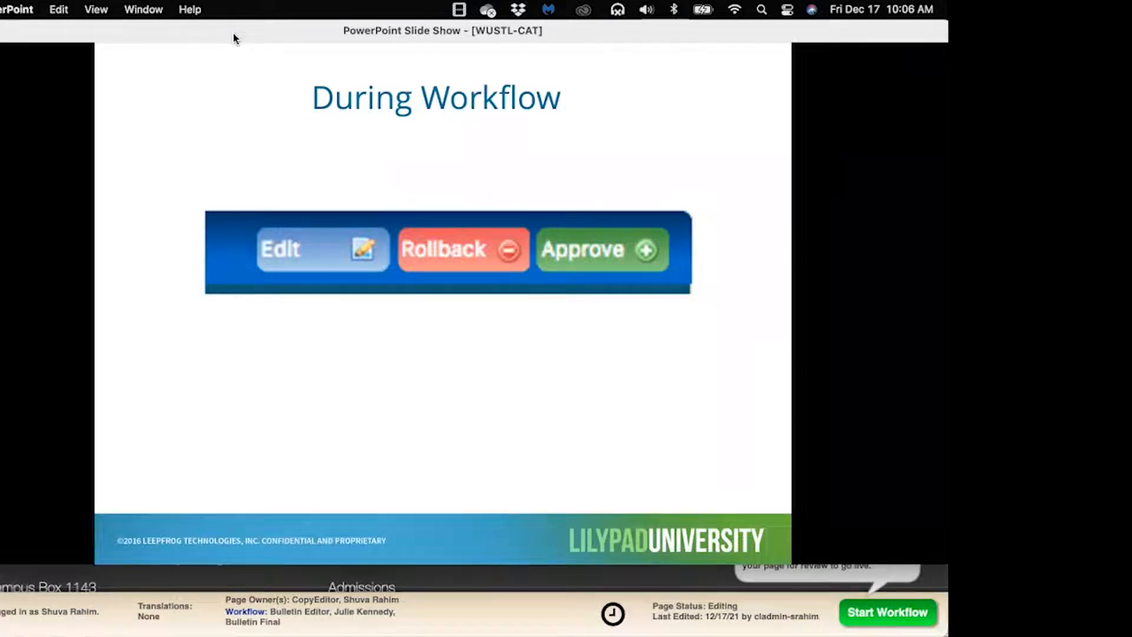
{"action": "key", "text": "Right"}
{"action": "key", "text": "Right"}
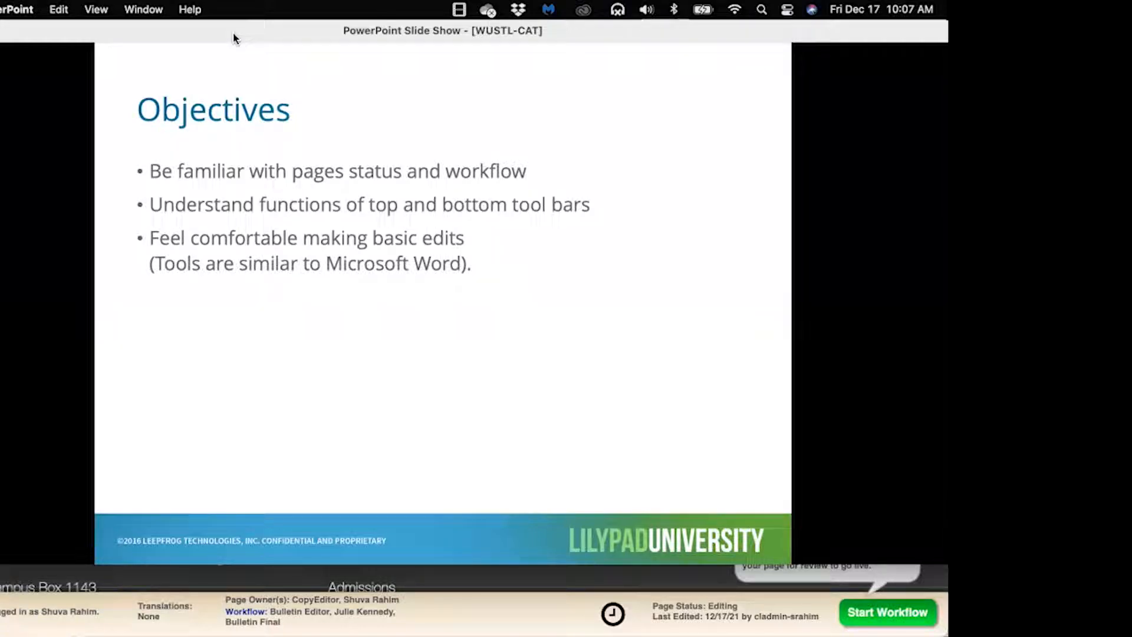
{"action": "key", "text": "Right"}
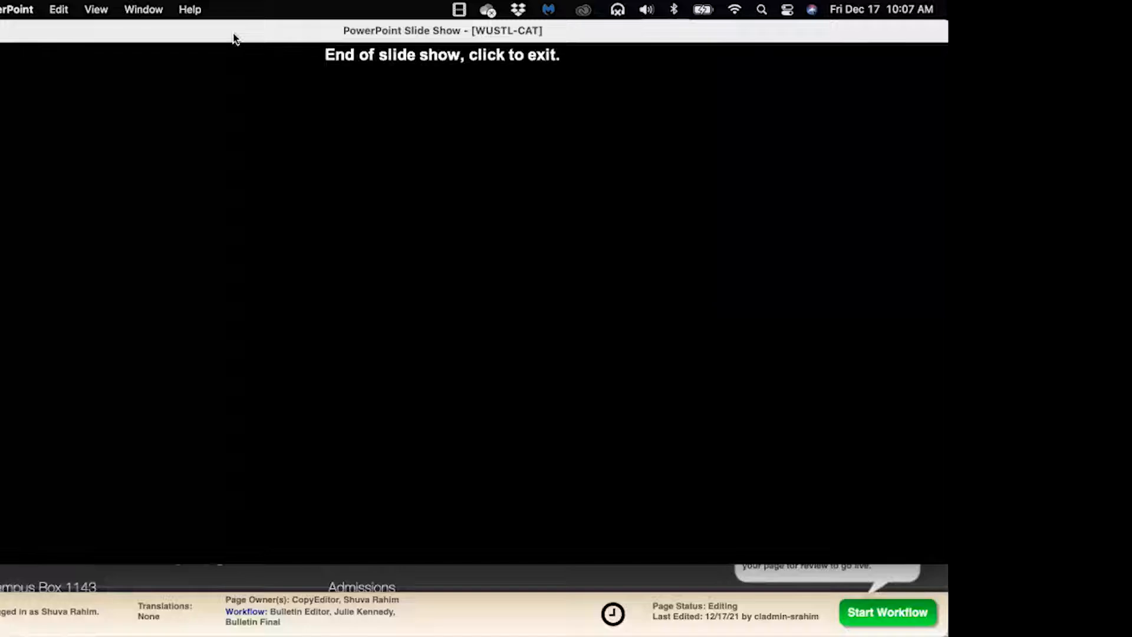
{"action": "key", "text": "Escape"}
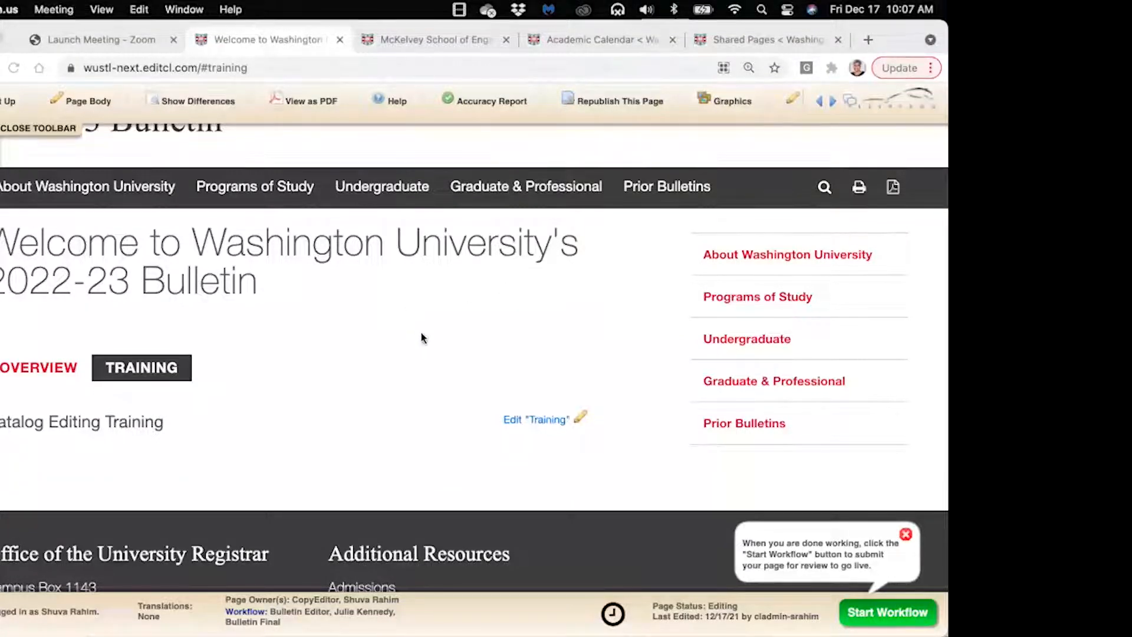
Close the toolbar to hide the editing tools and status bar on the Bulletin page
{"action": "scroll", "coordinate": [420, 346], "scroll_direction": "up", "scroll_amount": 2}
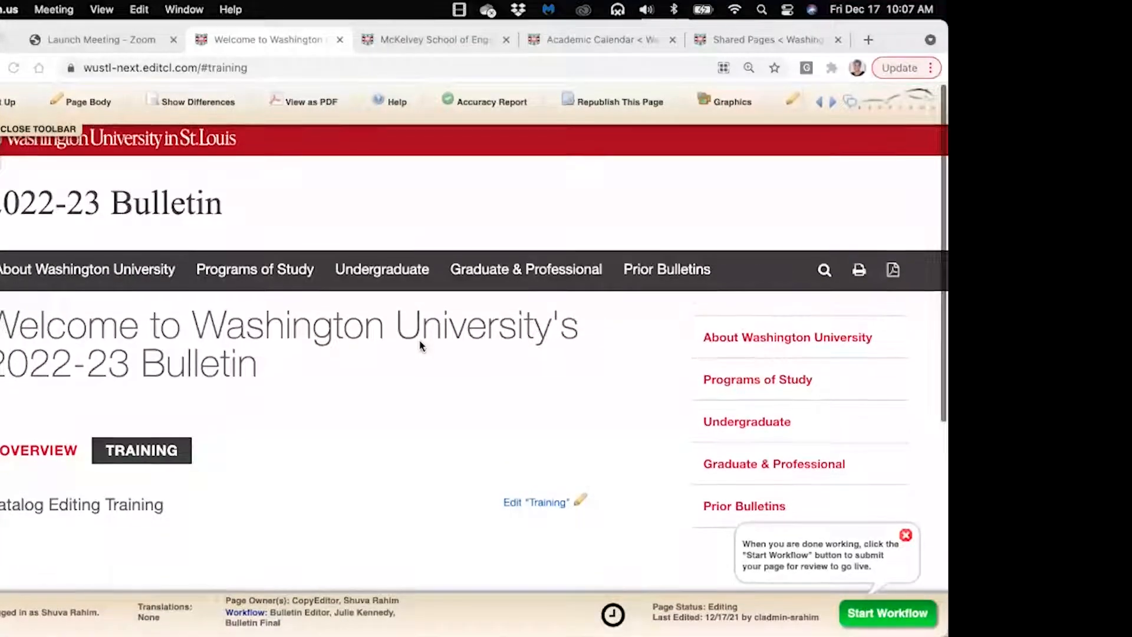
{"action": "scroll", "coordinate": [420, 346], "scroll_direction": "down", "scroll_amount": 1}
{"action": "scroll", "coordinate": [421, 346], "scroll_direction": "down", "scroll_amount": 1}
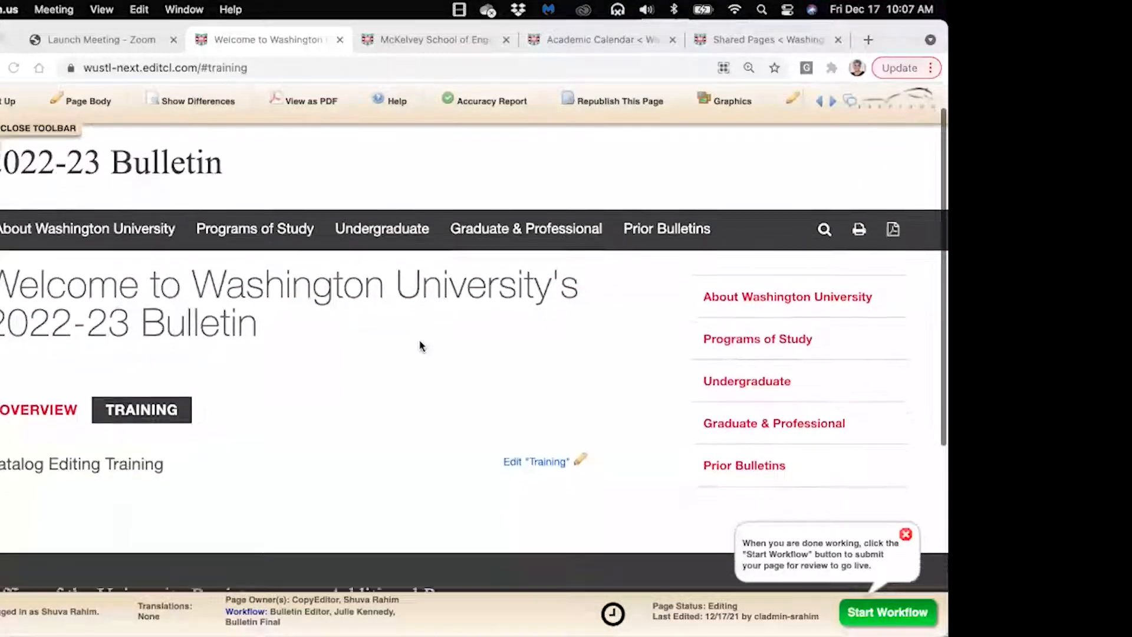
{"action": "left_click", "coordinate": [32, 130]}
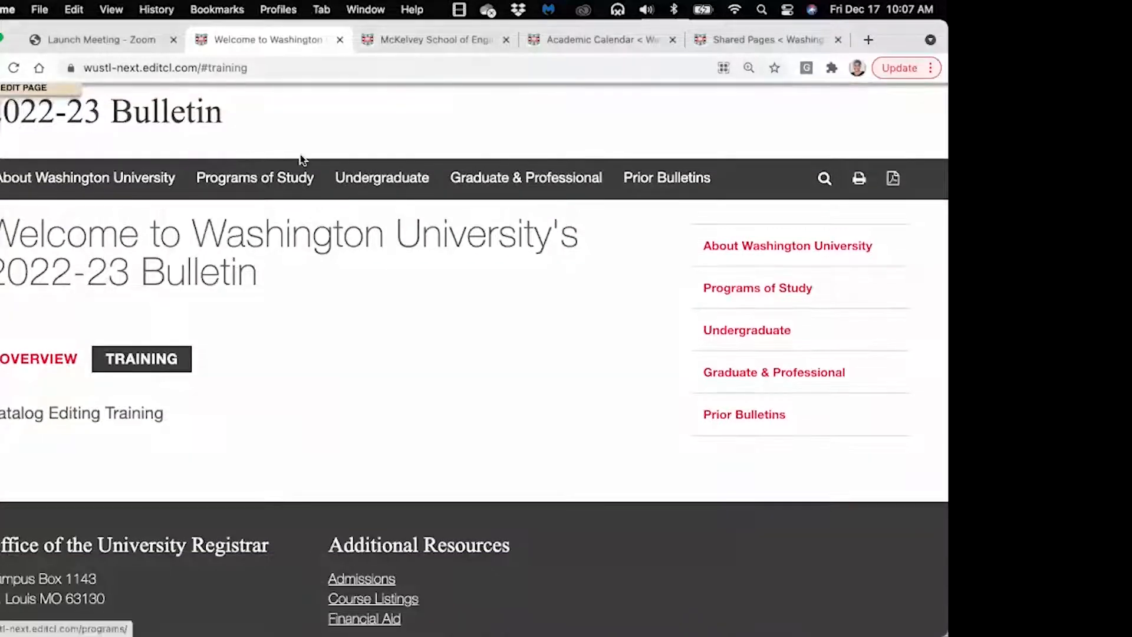
{"action": "scroll", "coordinate": [299, 158], "scroll_direction": "up", "scroll_amount": 1}
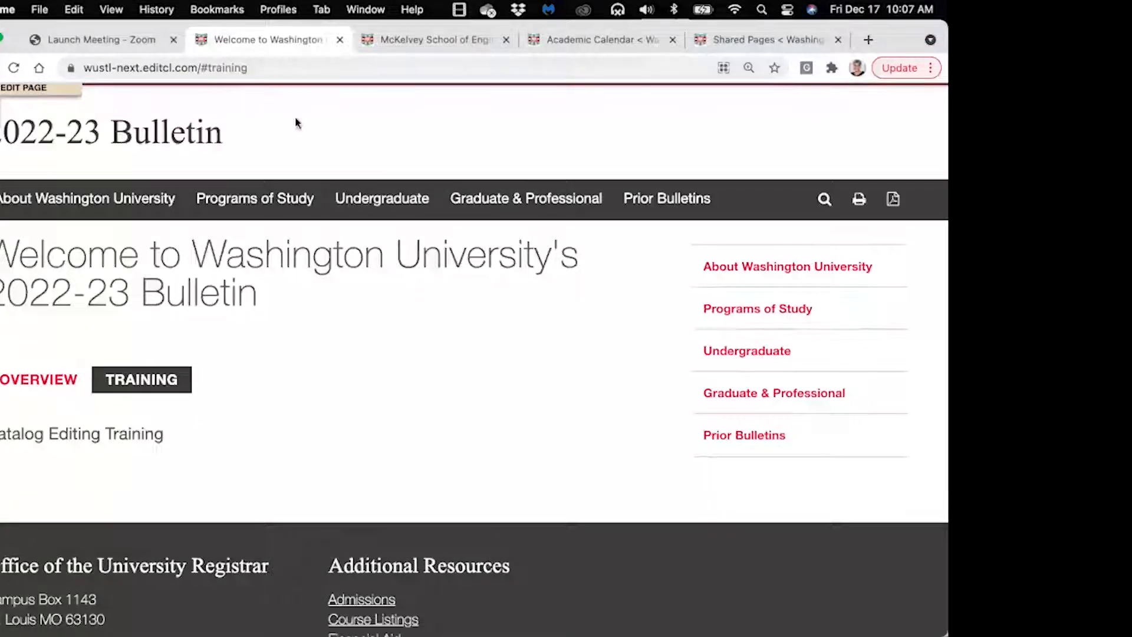
{"action": "scroll", "coordinate": [296, 122], "scroll_direction": "up", "scroll_amount": 2}
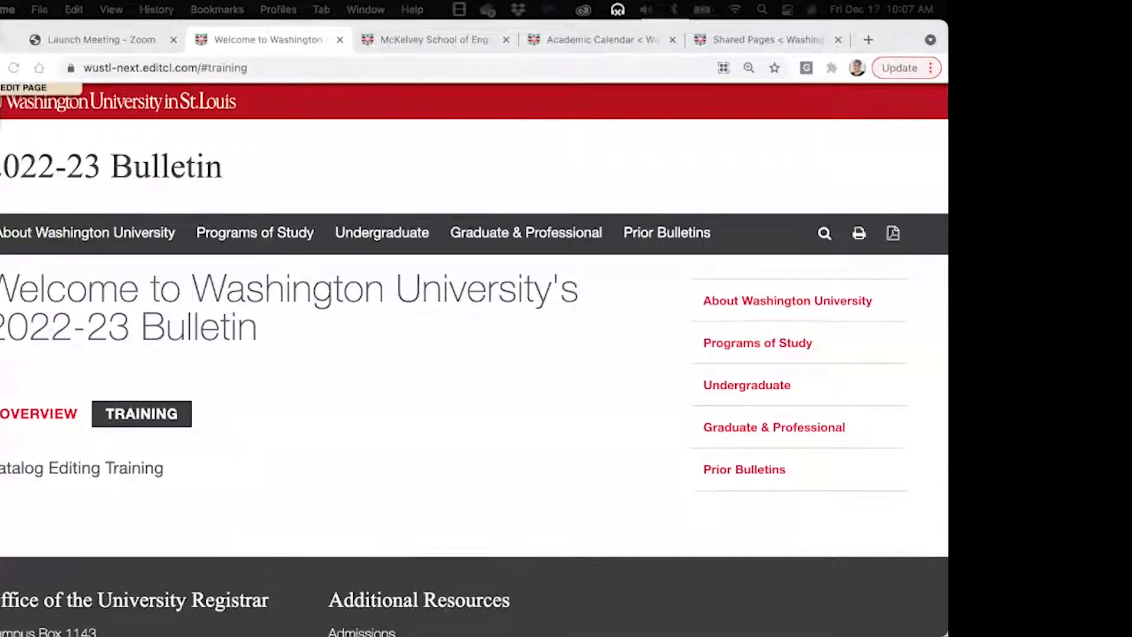
{"action": "left_click_drag", "start_coordinate": [0, 295], "coordinate": [125, 54]}
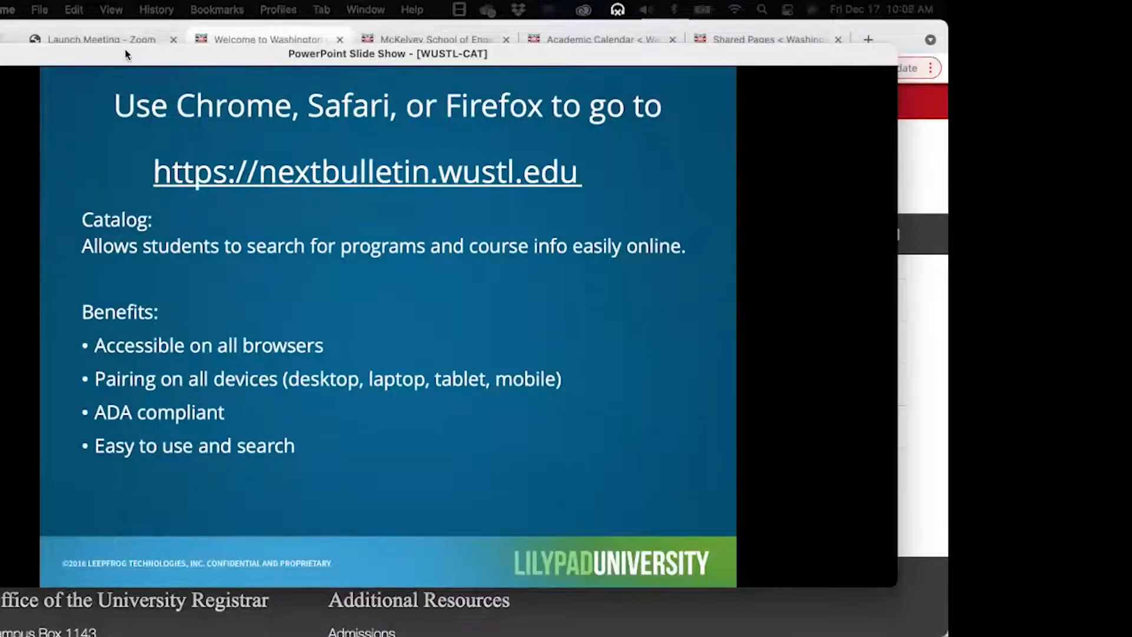
{"action": "left_click_drag", "start_coordinate": [125, 55], "coordinate": [0, 95]}
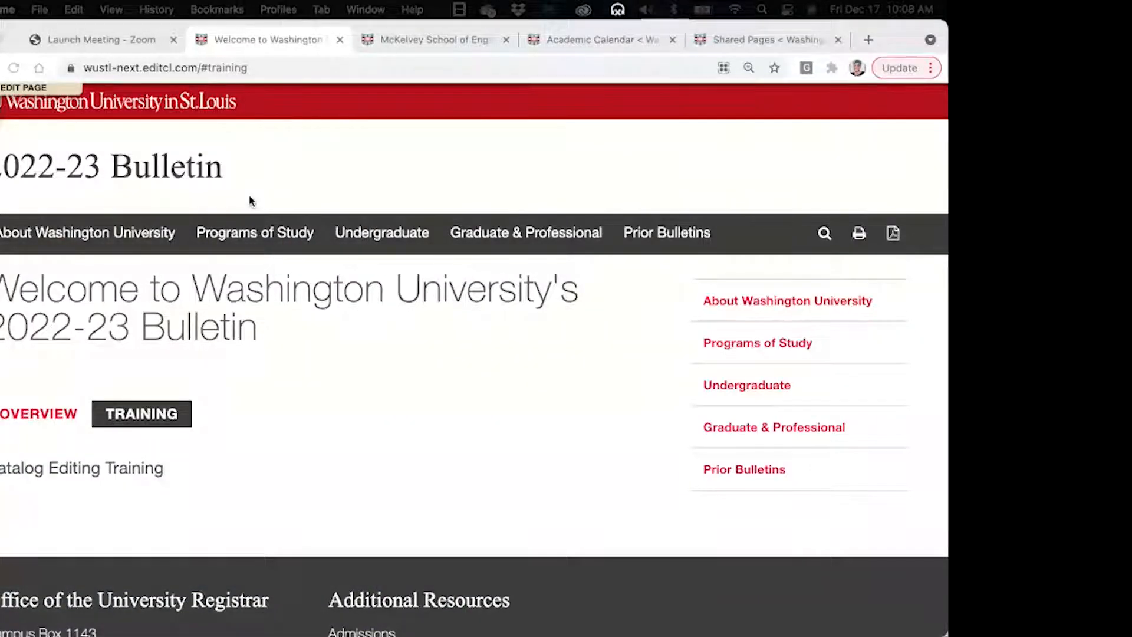
Open the page editing tools and highlight the logged-in user in the status bar
{"action": "left_click", "coordinate": [23, 90]}
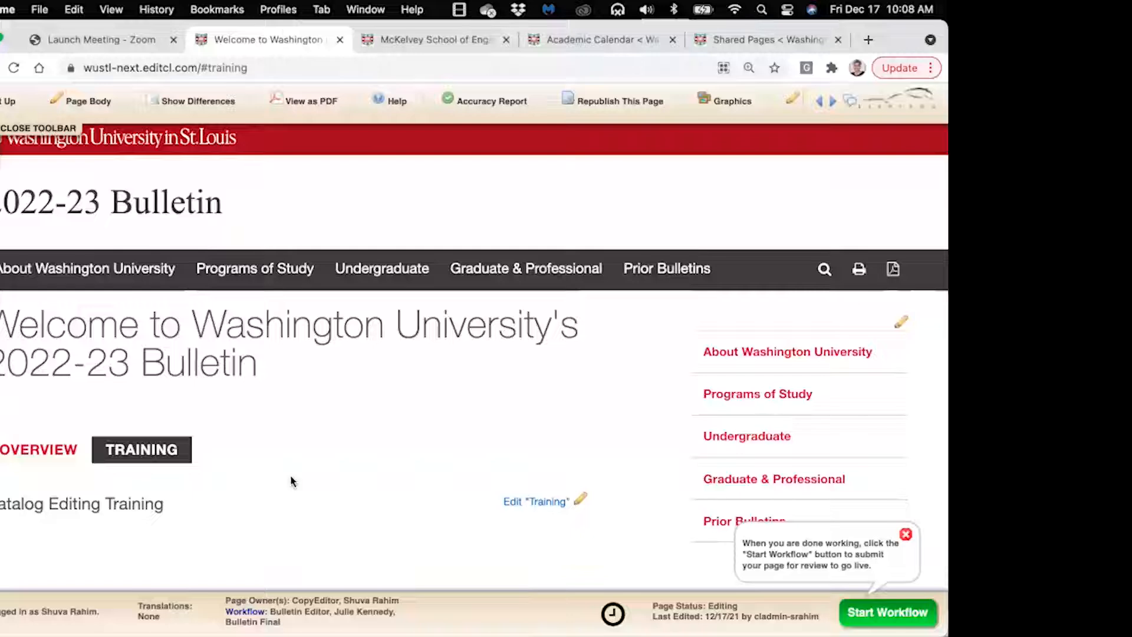
{"action": "scroll", "coordinate": [292, 481], "scroll_direction": "down", "scroll_amount": 2}
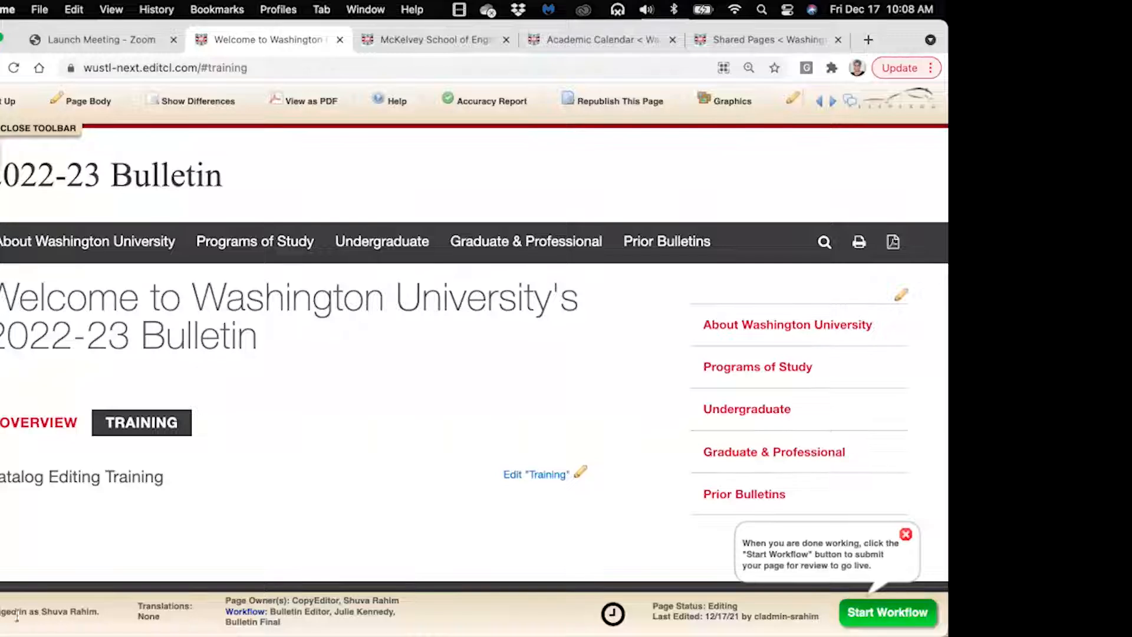
{"action": "mouse_move", "coordinate": [3, 611]}
{"action": "left_mouse_down"}
{"action": "mouse_move", "coordinate": [101, 611]}
{"action": "mouse_move", "coordinate": [16, 612]}
{"action": "left_mouse_up"}
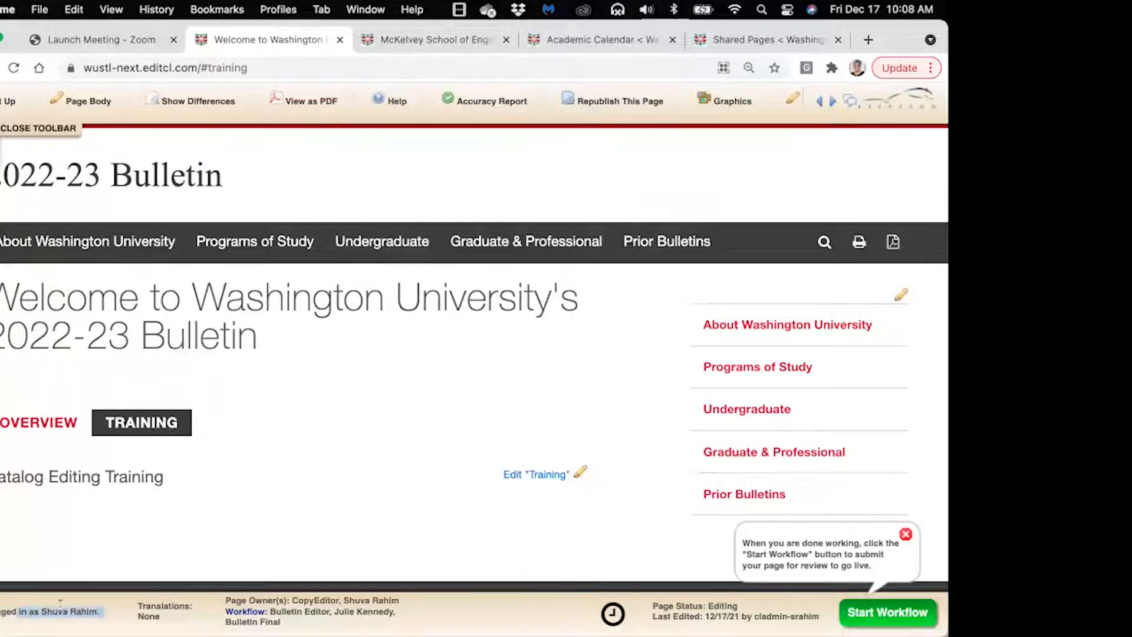
{"action": "left_click", "coordinate": [239, 599]}
Highlight the page owner names and preview the Bulletin Editor to Bulletin Final workflow
{"action": "left_click_drag", "start_coordinate": [240, 600], "coordinate": [385, 600]}
{"action": "left_click", "coordinate": [405, 596]}
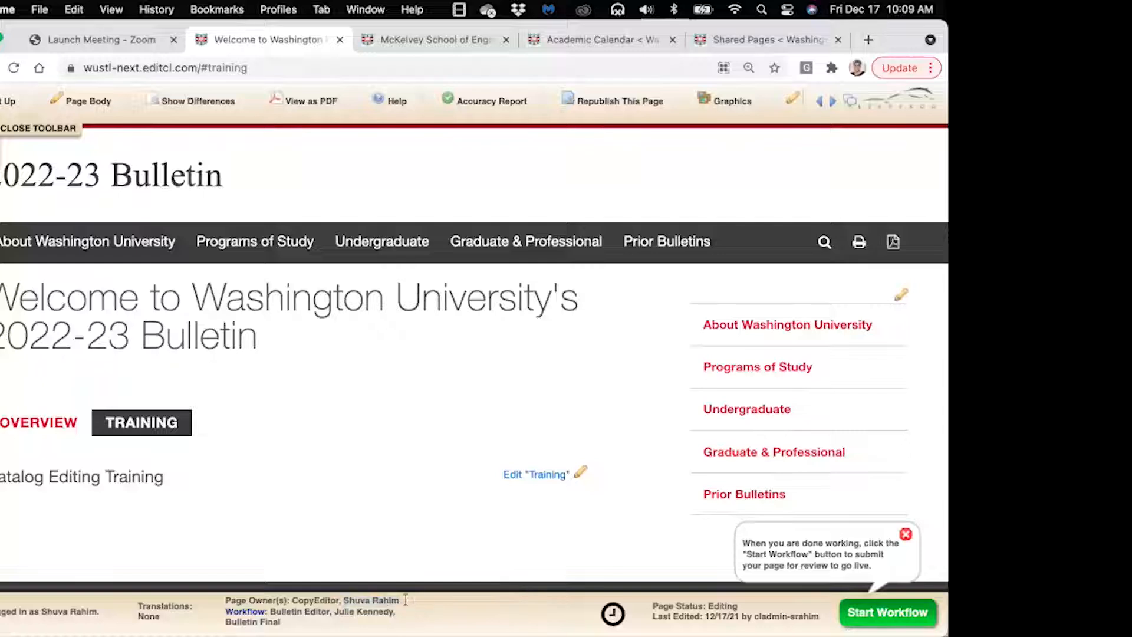
{"action": "left_click", "coordinate": [238, 613]}
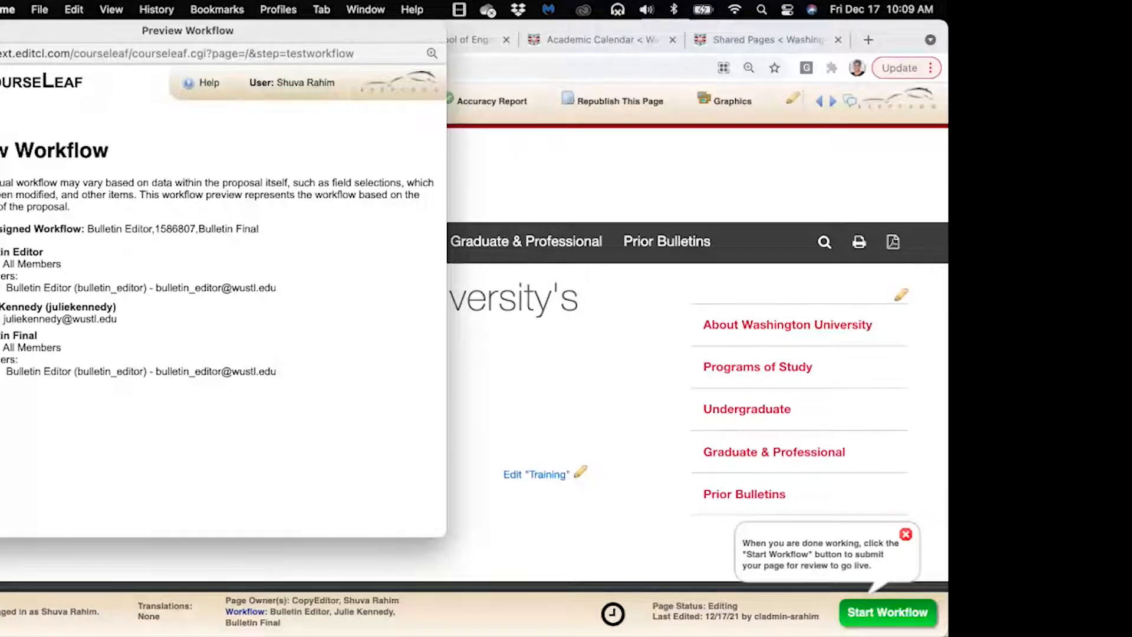
Close the Preview Workflow window
{"action": "left_click", "coordinate": [0, 31]}
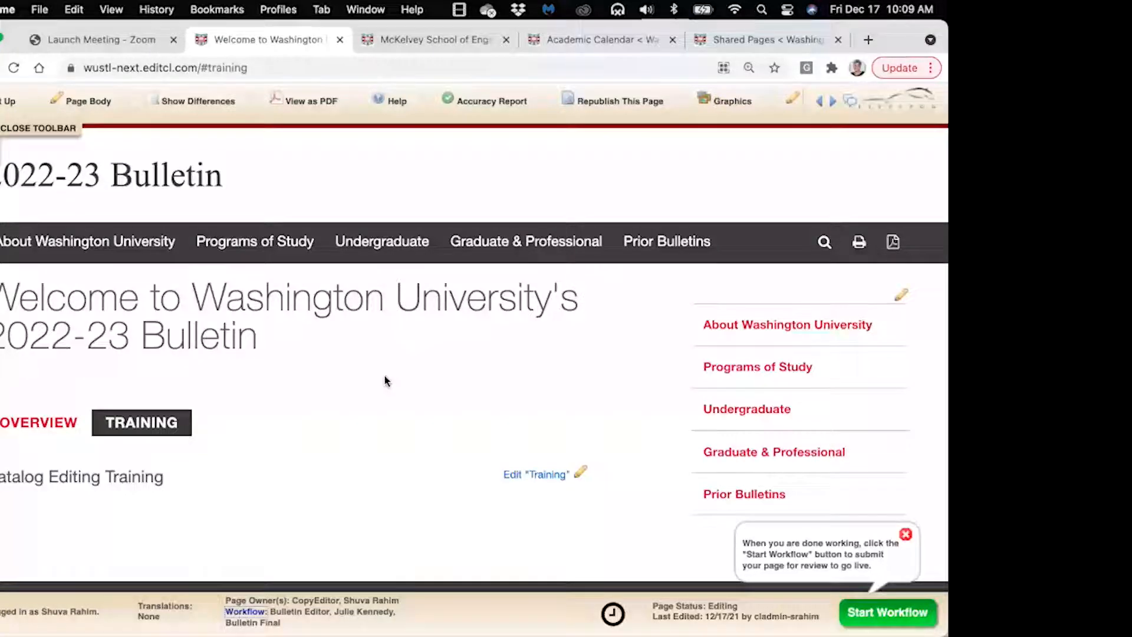
Hide and reshow the page editing tools, then browse the Overview tab content
{"action": "left_click", "coordinate": [18, 130]}
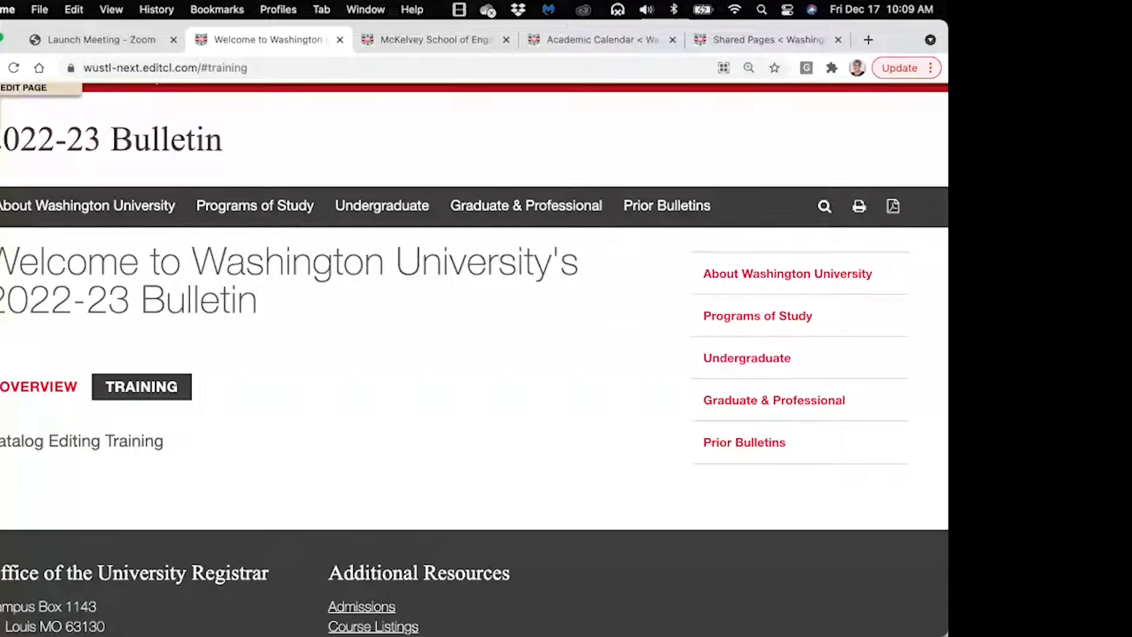
{"action": "left_click", "coordinate": [24, 88]}
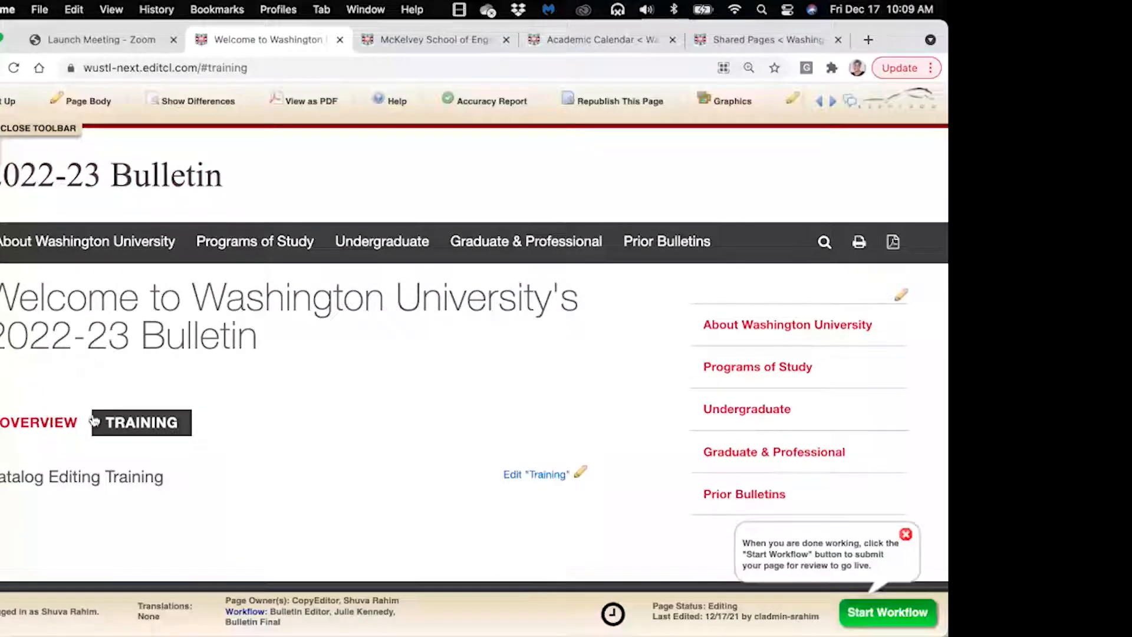
{"action": "left_click", "coordinate": [46, 426]}
{"action": "scroll", "coordinate": [253, 383], "scroll_direction": "down", "scroll_amount": 5}
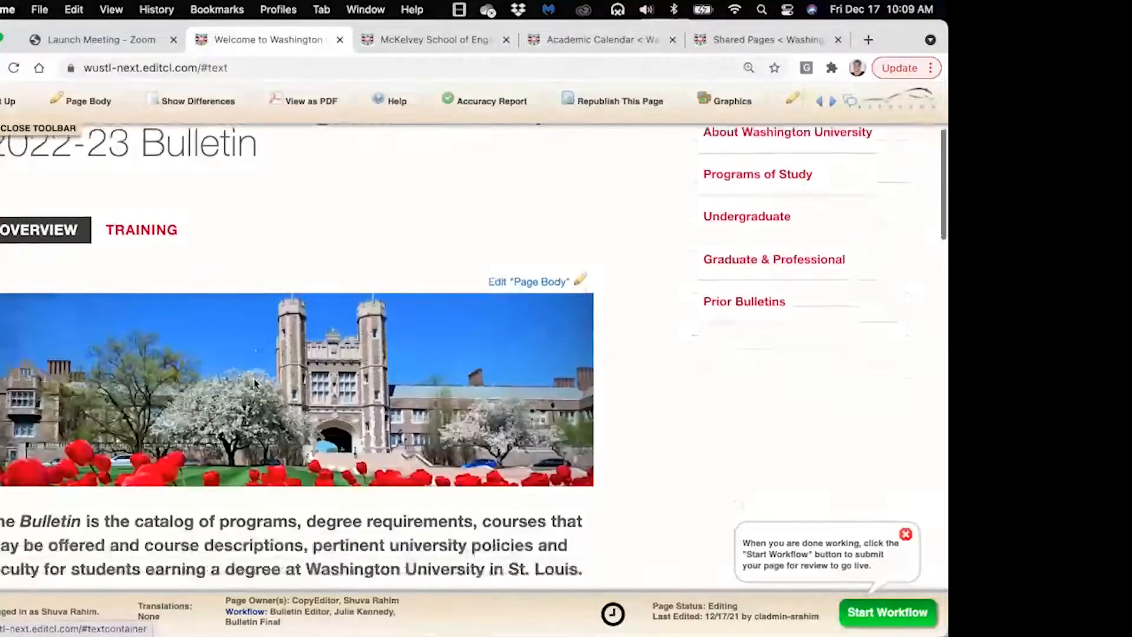
{"action": "scroll", "coordinate": [254, 383], "scroll_direction": "up", "scroll_amount": 1}
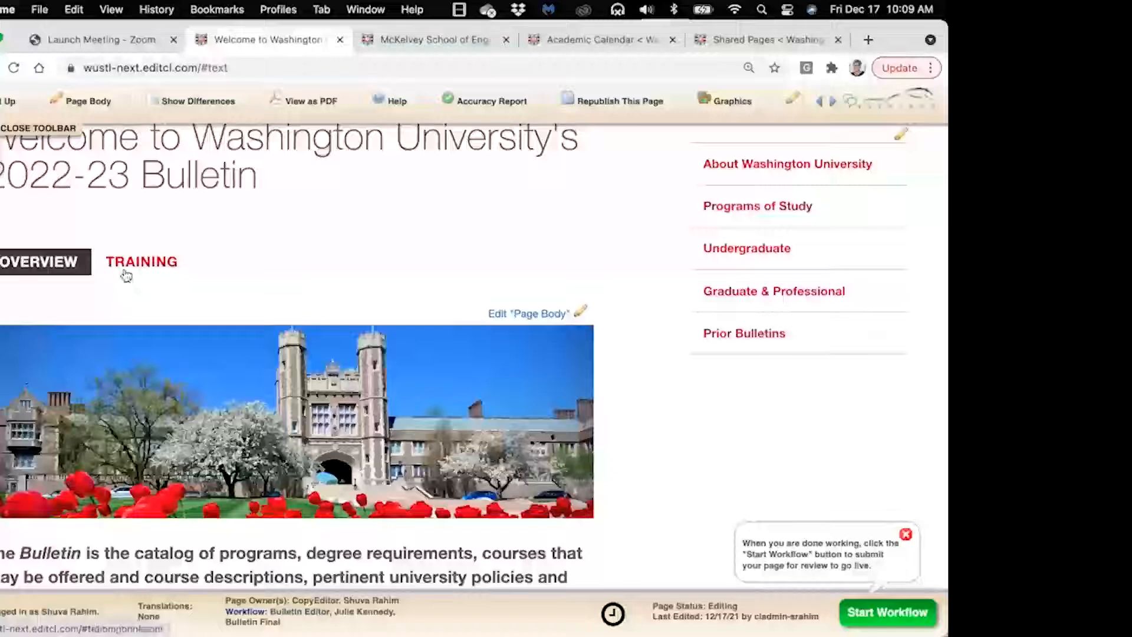
{"action": "scroll", "coordinate": [204, 406], "scroll_direction": "down", "scroll_amount": 3}
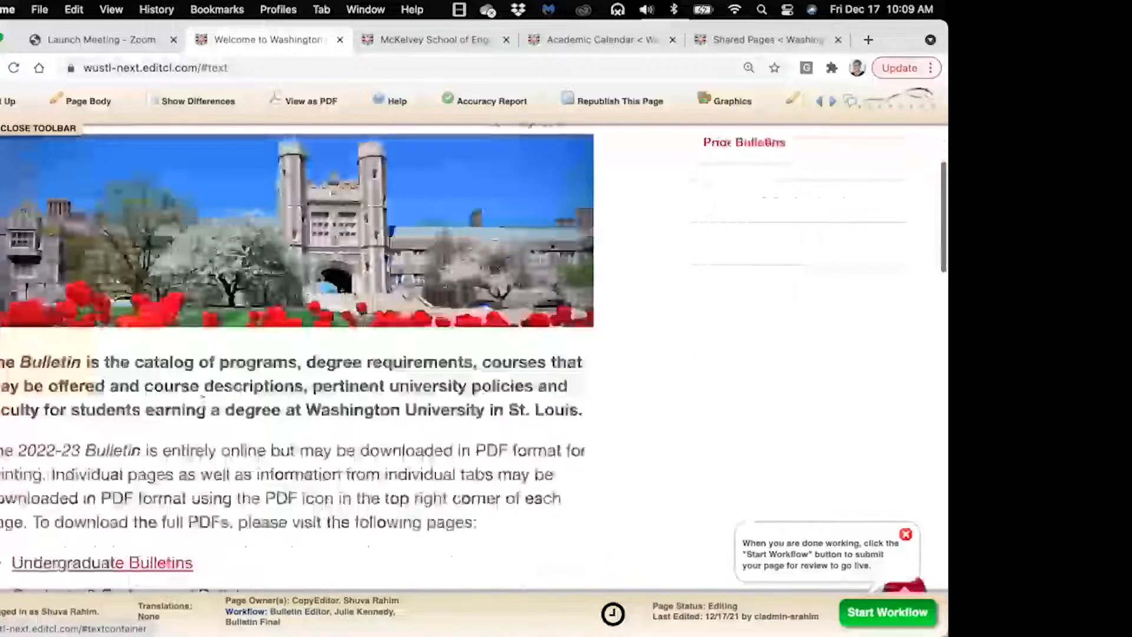
{"action": "scroll", "coordinate": [205, 406], "scroll_direction": "up", "scroll_amount": 3}
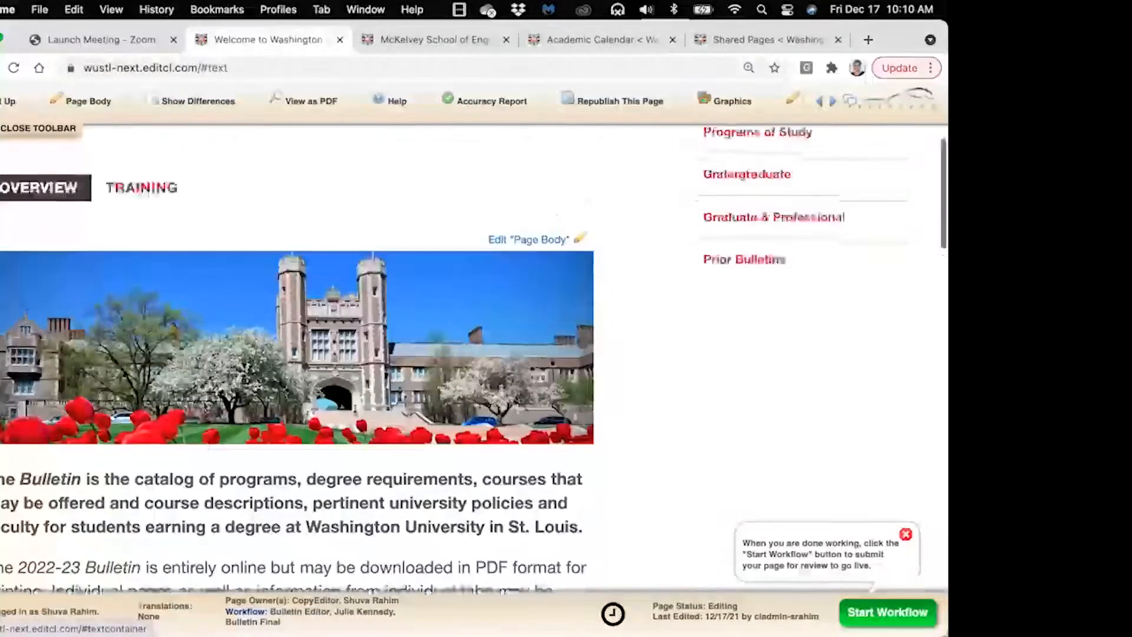
Return to the Training tab and dismiss the submit-for-review reminder note
{"action": "left_click", "coordinate": [157, 190]}
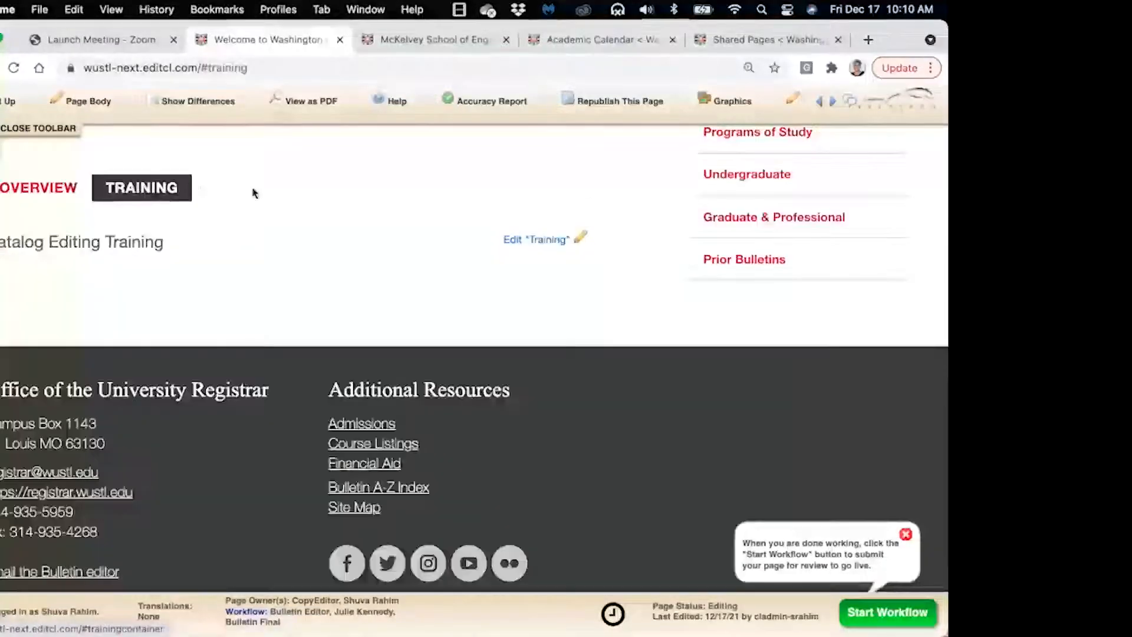
{"action": "scroll", "coordinate": [253, 189], "scroll_direction": "up", "scroll_amount": 2}
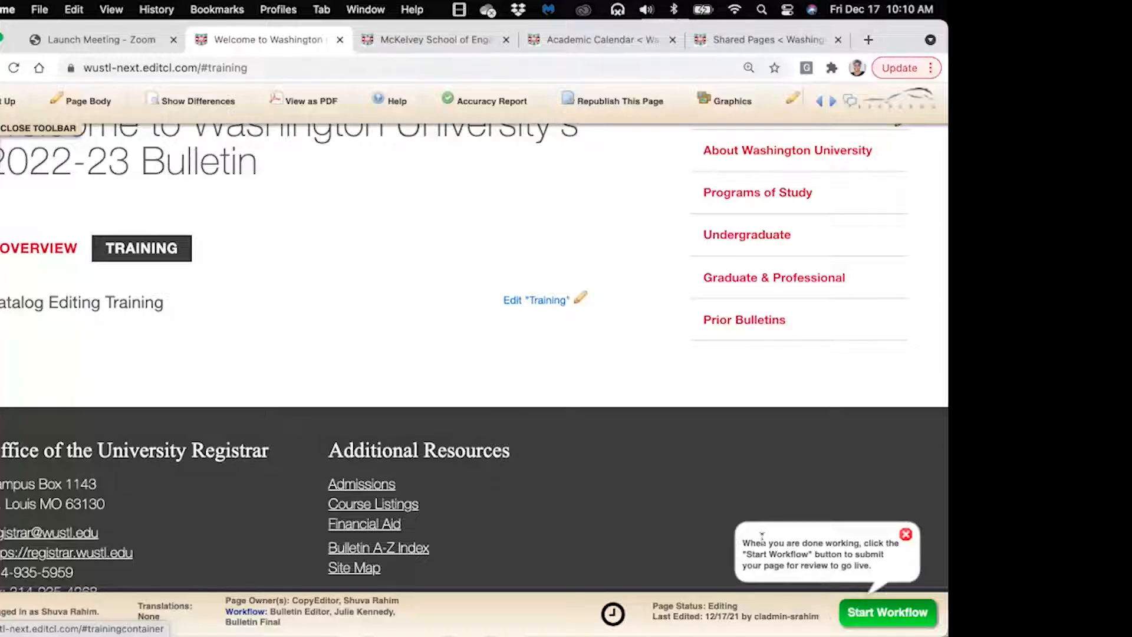
{"action": "left_click_drag", "start_coordinate": [742, 547], "coordinate": [885, 568]}
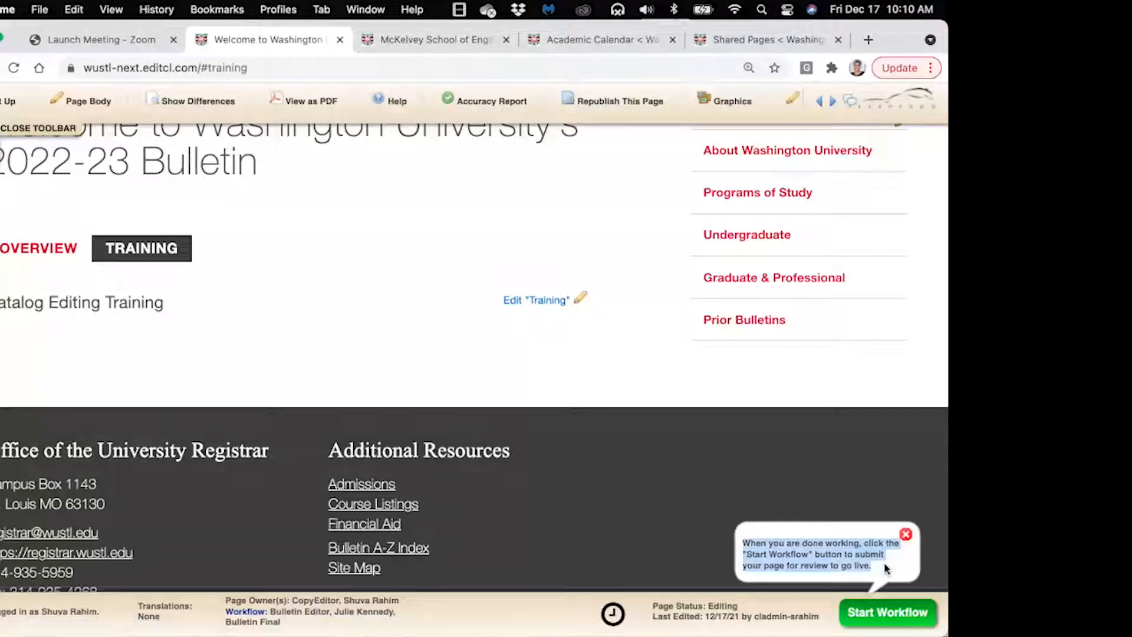
{"action": "left_click", "coordinate": [905, 534]}
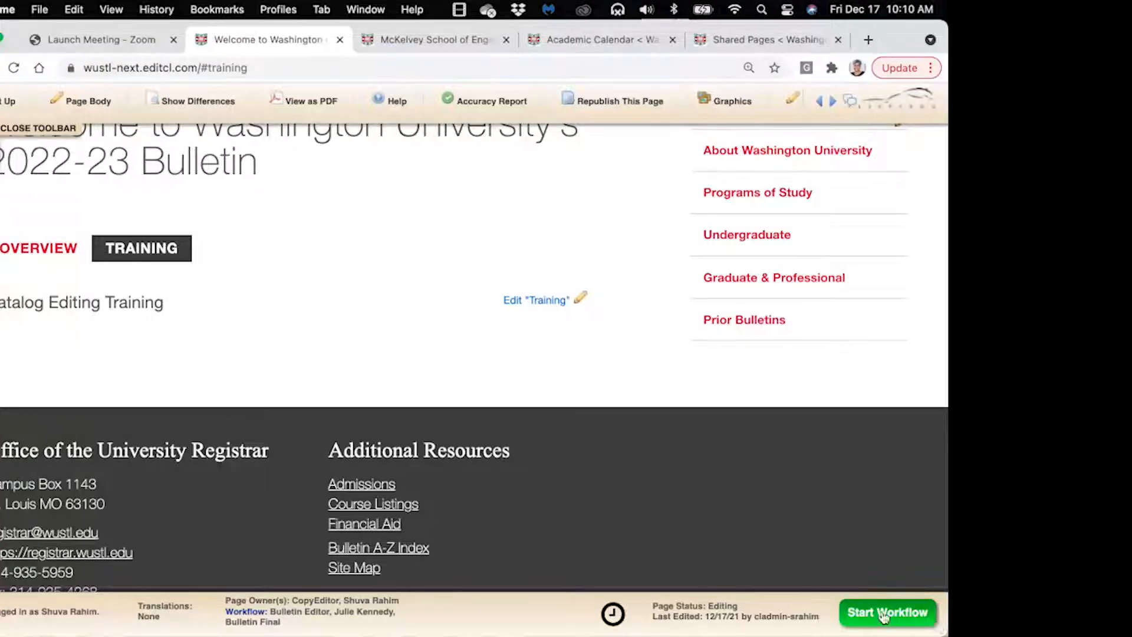
Switch between Overview and Training, settling on the Catalog Editing Training section
{"action": "left_click", "coordinate": [38, 258]}
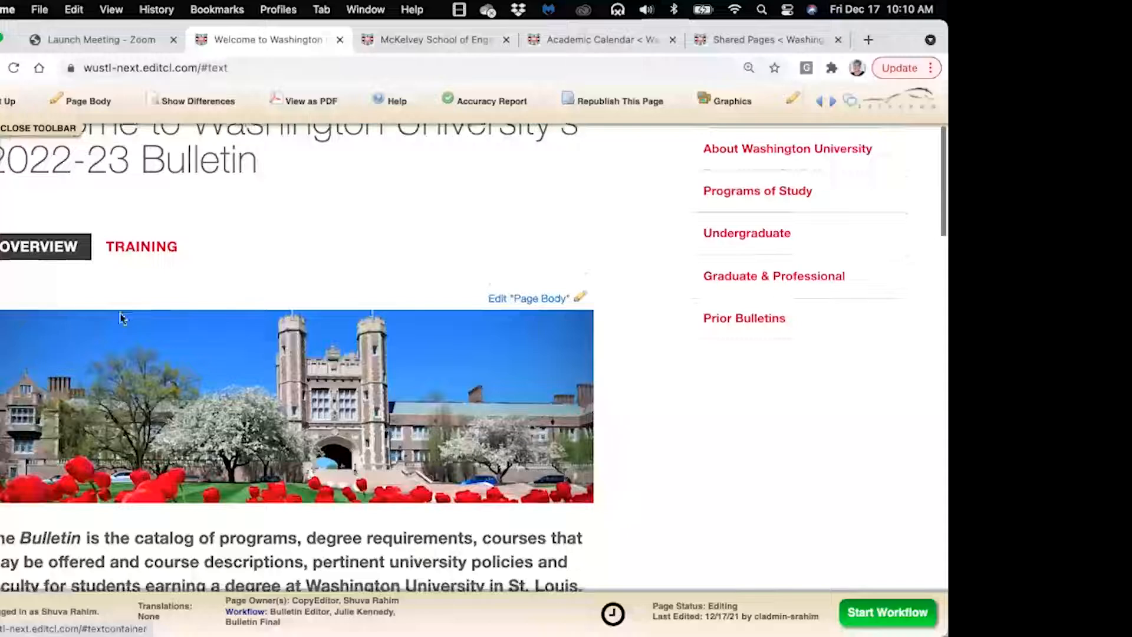
{"action": "scroll", "coordinate": [121, 318], "scroll_direction": "down", "scroll_amount": 1}
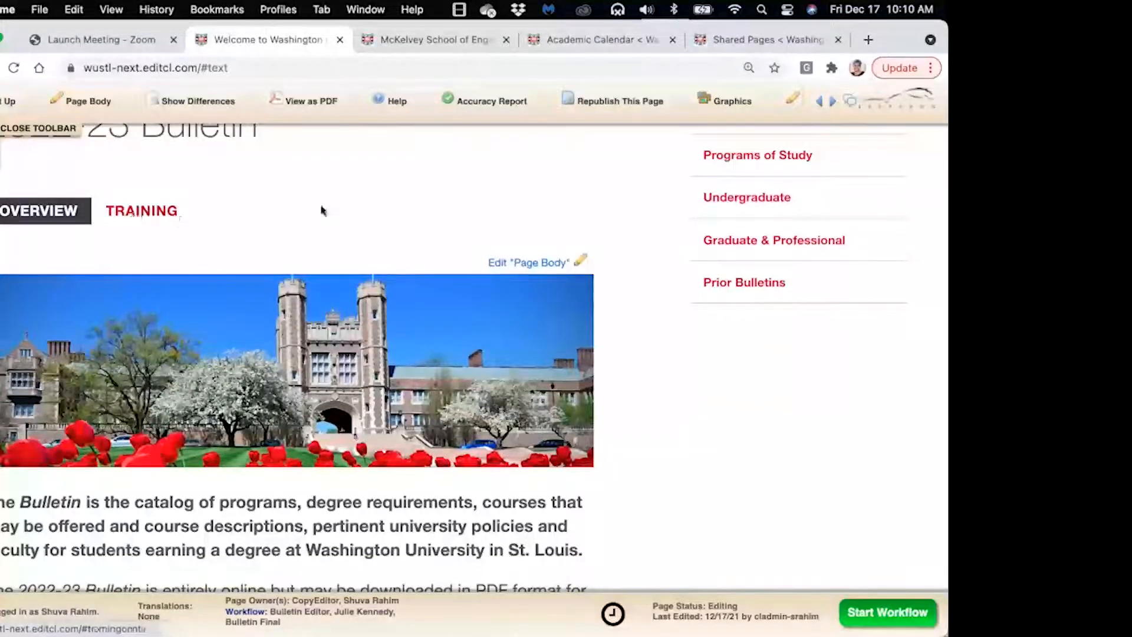
{"action": "left_click", "coordinate": [144, 215]}
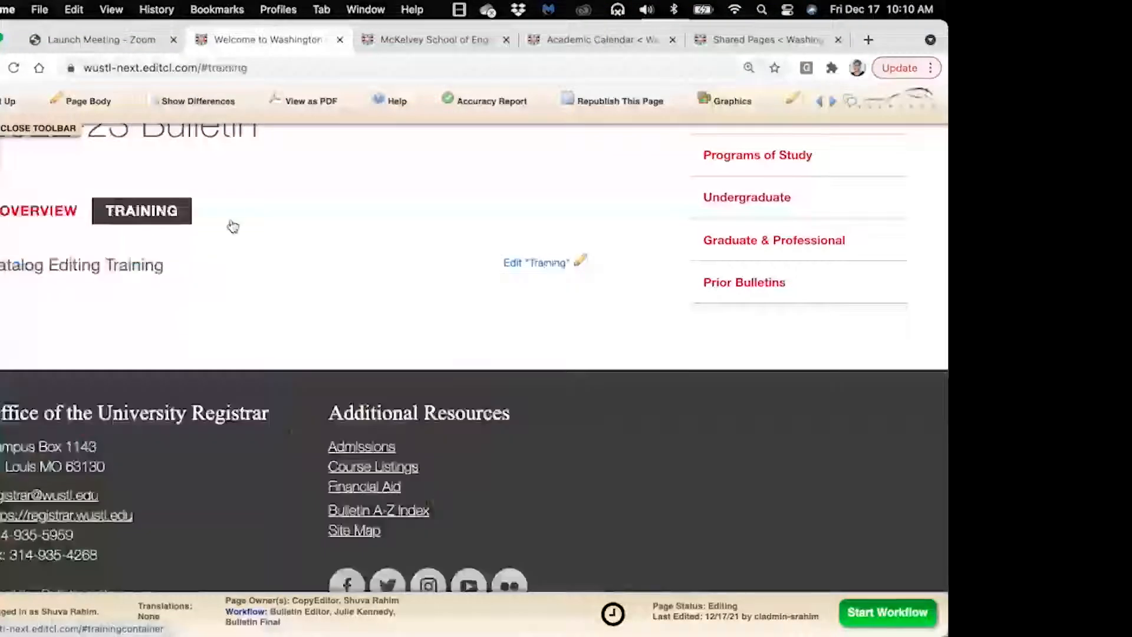
{"action": "left_click", "coordinate": [19, 214]}
{"action": "scroll", "coordinate": [346, 313], "scroll_direction": "down", "scroll_amount": 2}
{"action": "scroll", "coordinate": [347, 313], "scroll_direction": "up", "scroll_amount": 1}
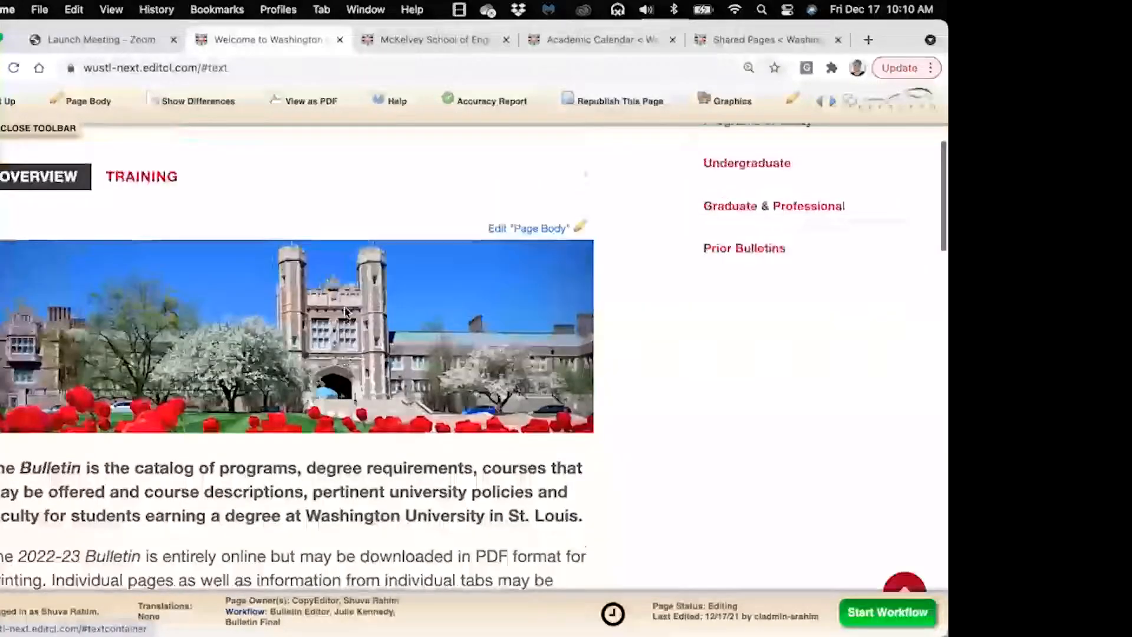
{"action": "scroll", "coordinate": [347, 312], "scroll_direction": "down", "scroll_amount": 6}
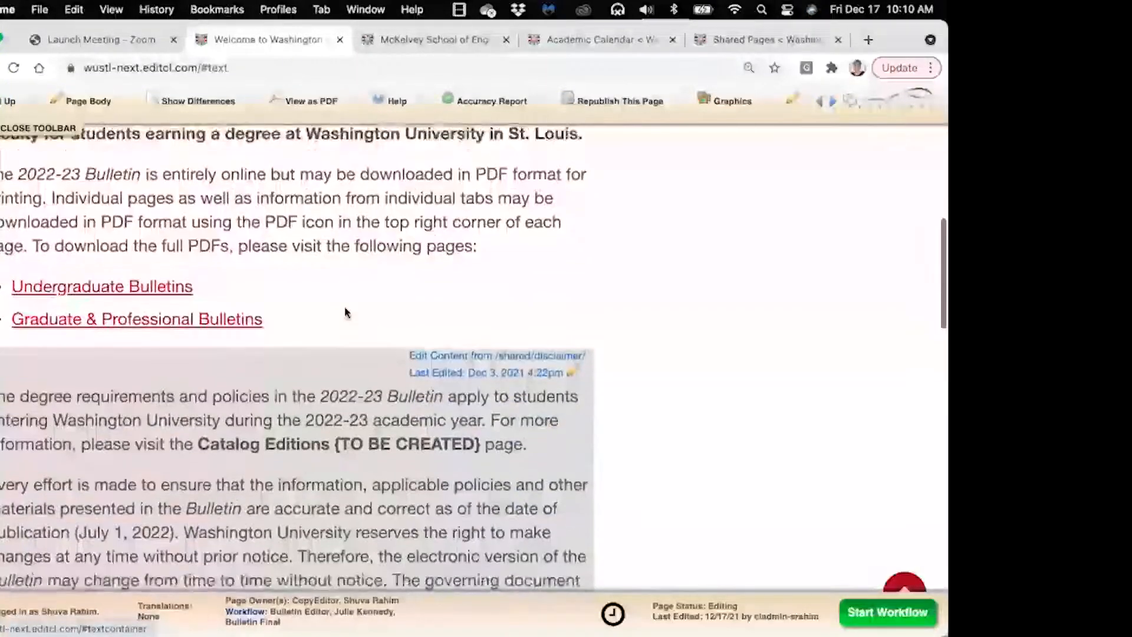
{"action": "scroll", "coordinate": [347, 313], "scroll_direction": "up", "scroll_amount": 7}
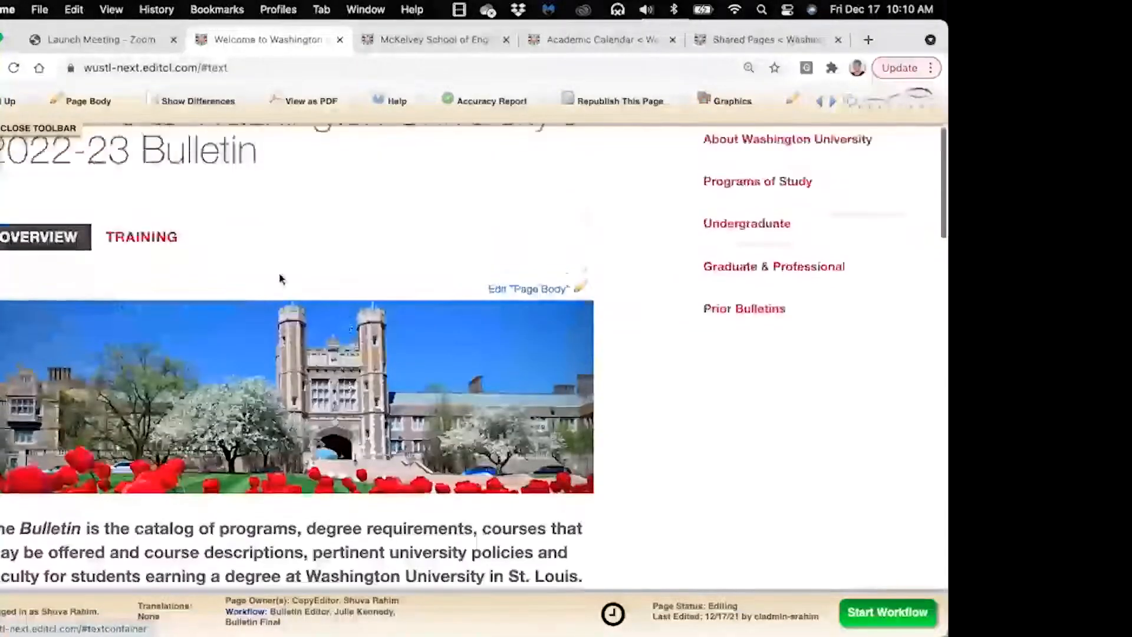
{"action": "left_click", "coordinate": [171, 248]}
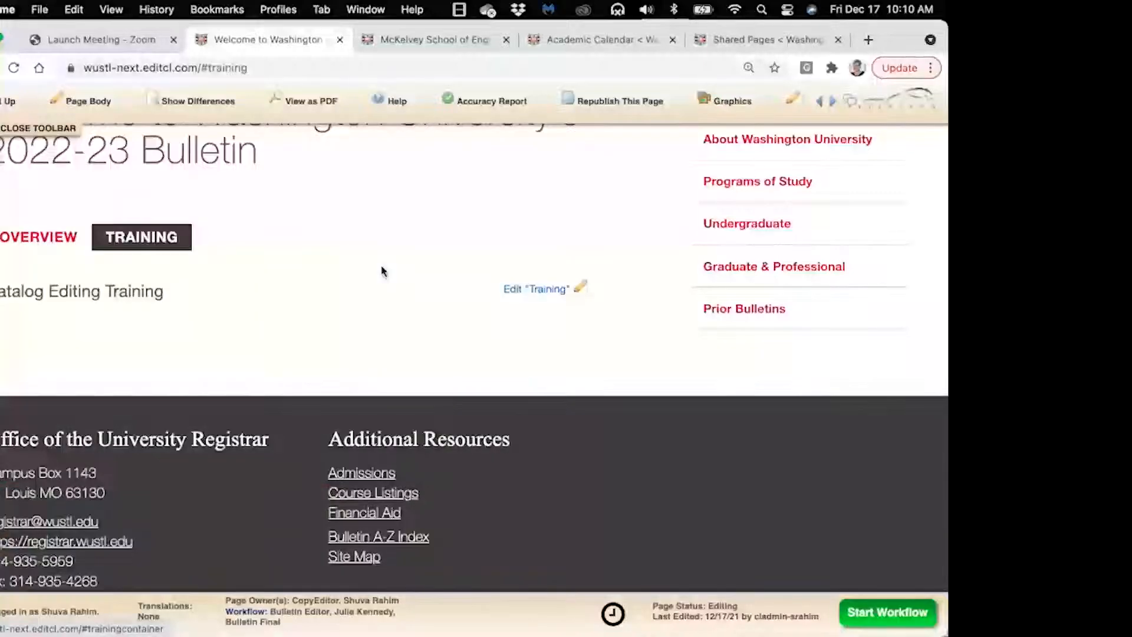
{"action": "scroll", "coordinate": [382, 271], "scroll_direction": "up", "scroll_amount": 2}
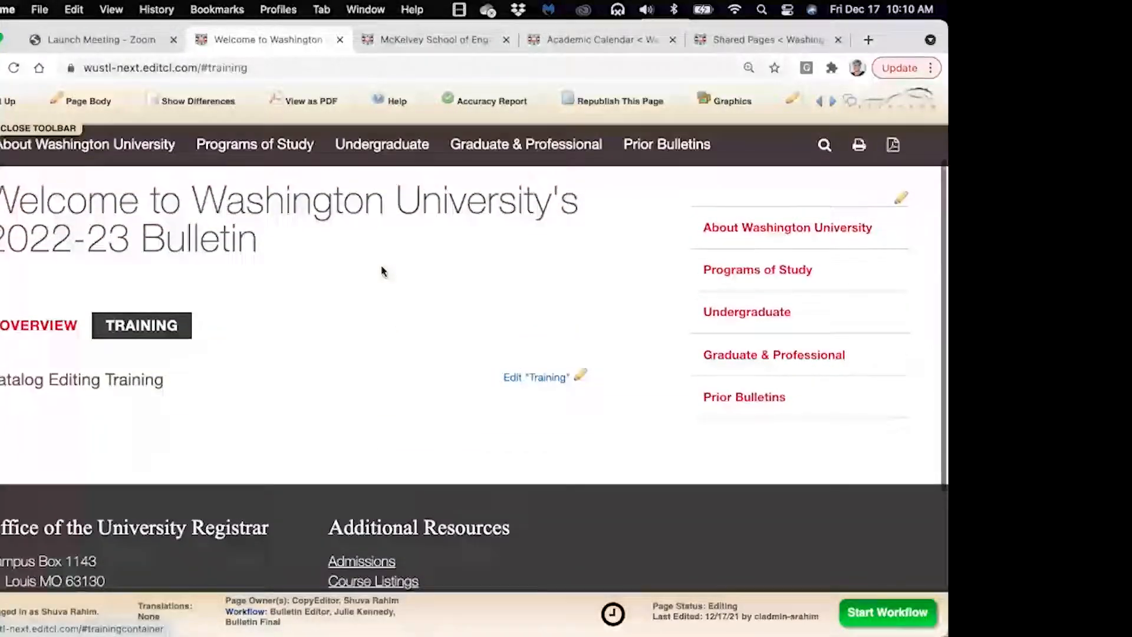
{"action": "scroll", "coordinate": [382, 271], "scroll_direction": "down", "scroll_amount": 2}
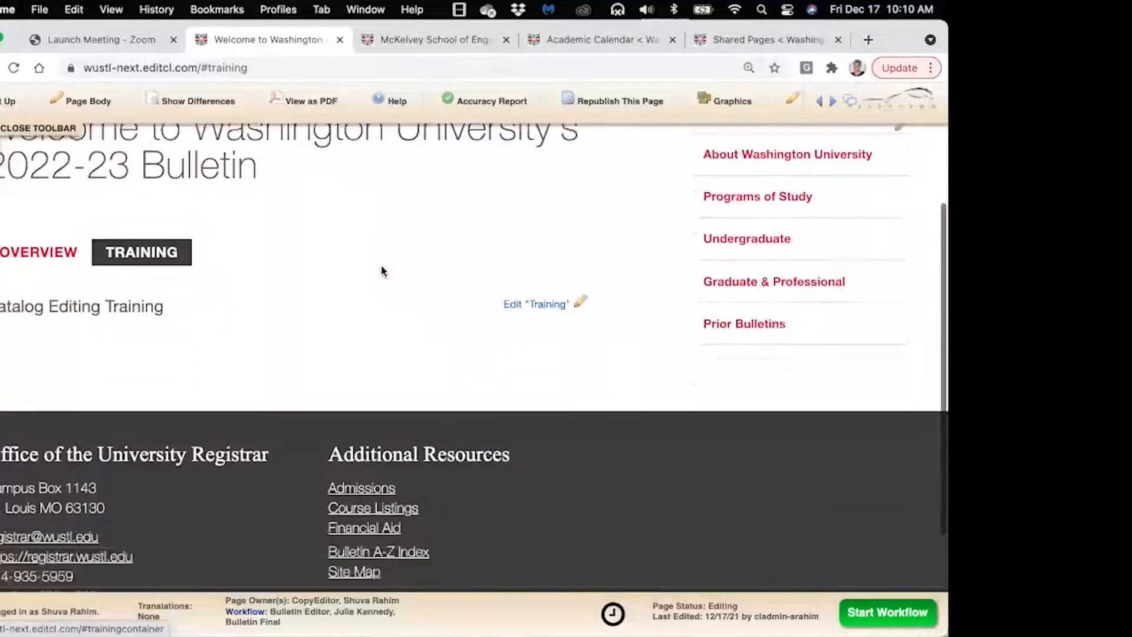
{"action": "scroll", "coordinate": [383, 271], "scroll_direction": "down", "scroll_amount": 2}
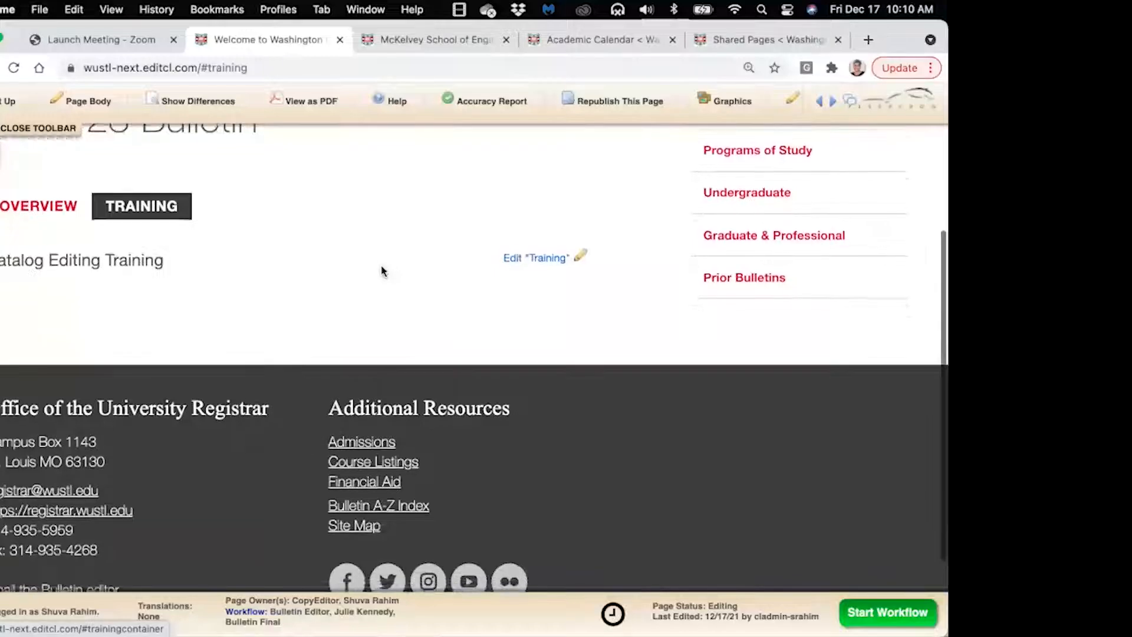
{"action": "scroll", "coordinate": [382, 271], "scroll_direction": "down", "scroll_amount": 1}
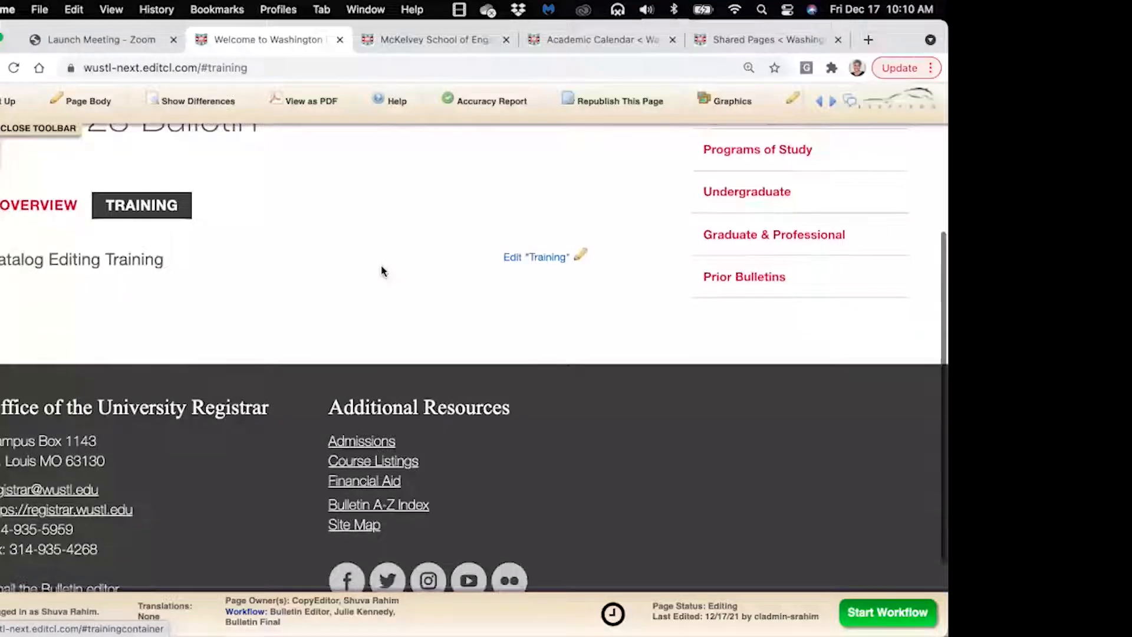
Open the Training section editor, then move and enlarge its window
{"action": "left_click", "coordinate": [580, 257]}
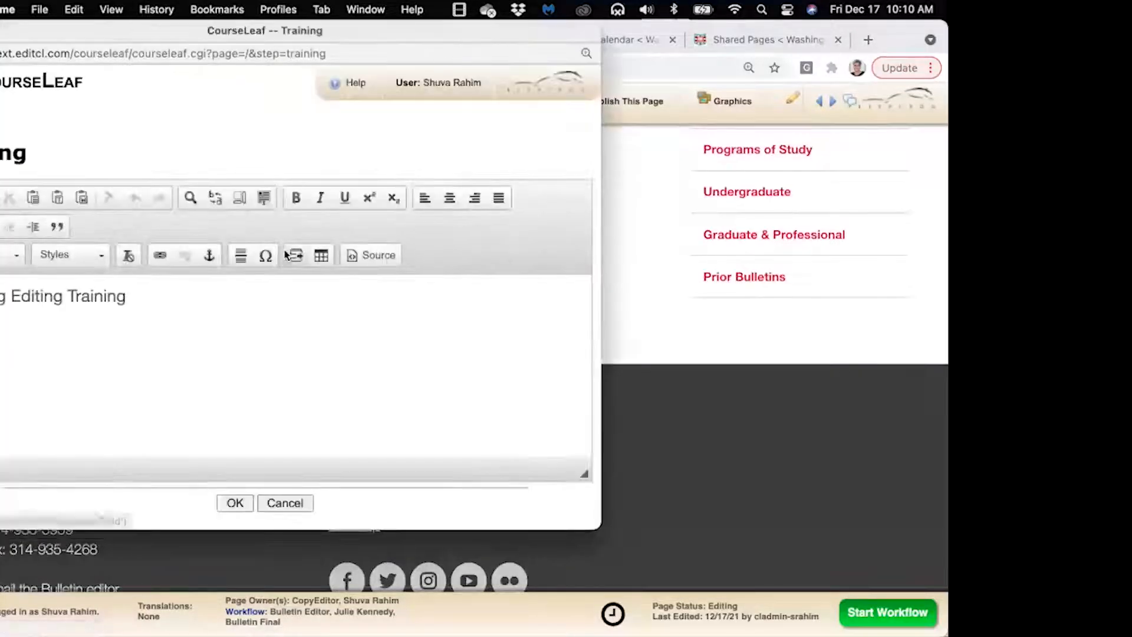
{"action": "left_click_drag", "start_coordinate": [125, 34], "coordinate": [140, 37]}
{"action": "left_click_drag", "start_coordinate": [199, 59], "coordinate": [179, 68]}
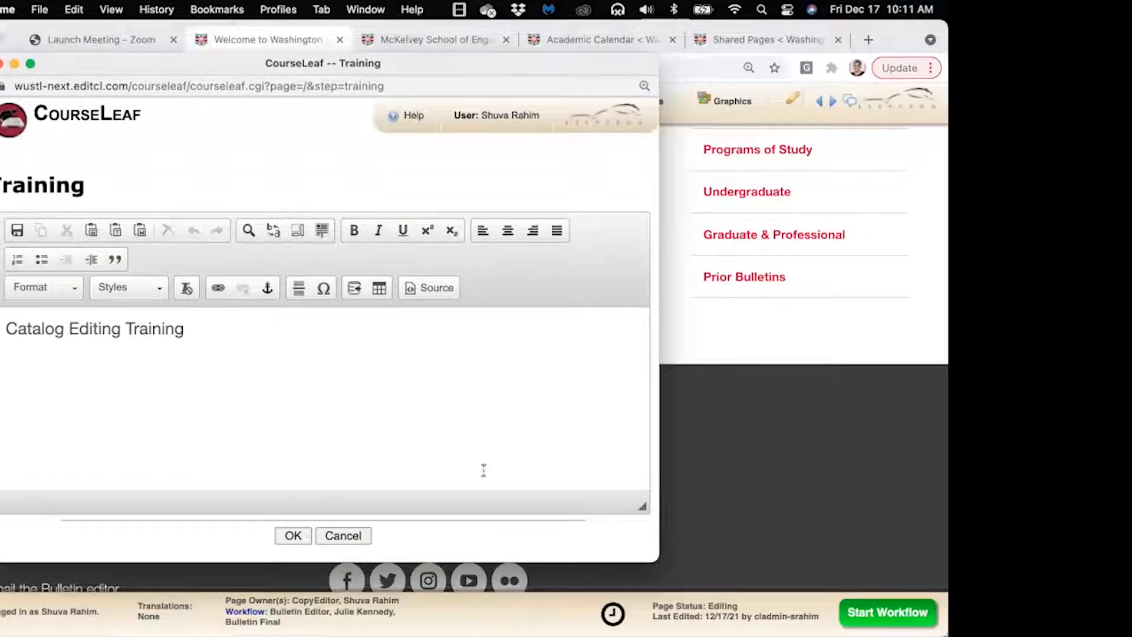
{"action": "left_click_drag", "start_coordinate": [658, 561], "coordinate": [705, 582]}
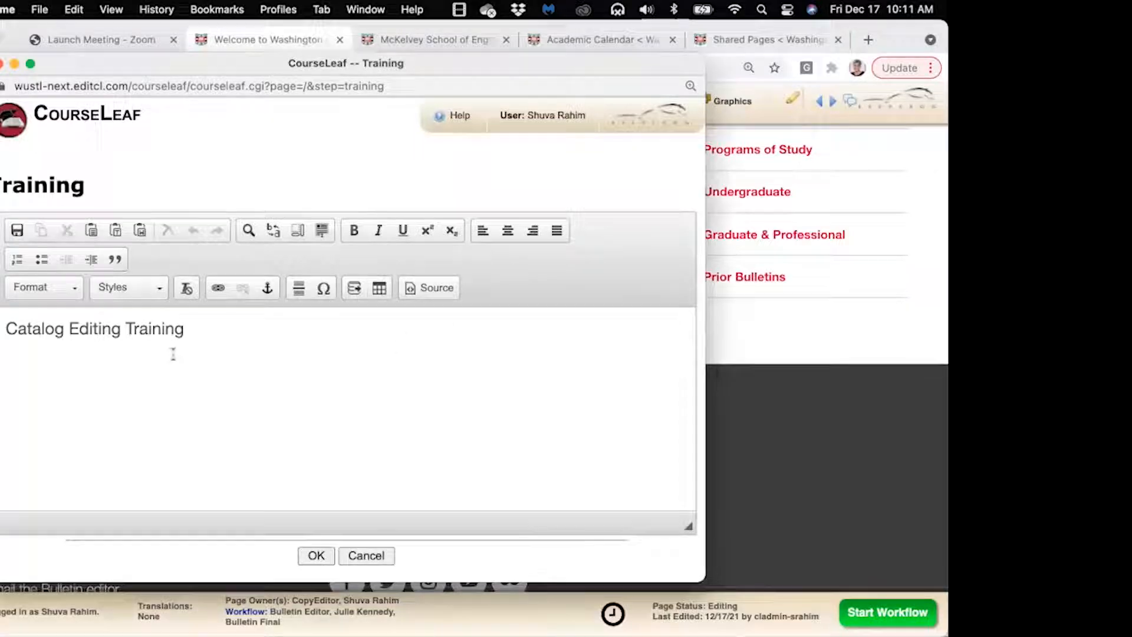
Replace the 'Catalog Editing Training' text with the word 'Styling'
{"action": "left_click", "coordinate": [216, 351]}
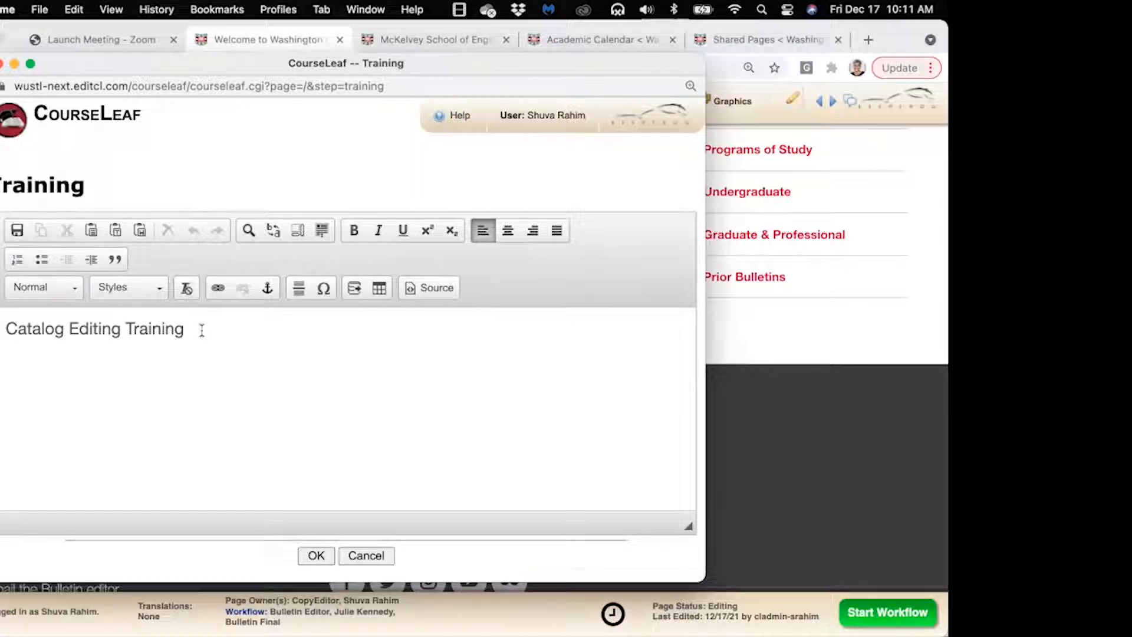
{"action": "left_click_drag", "start_coordinate": [201, 343], "coordinate": [5, 331]}
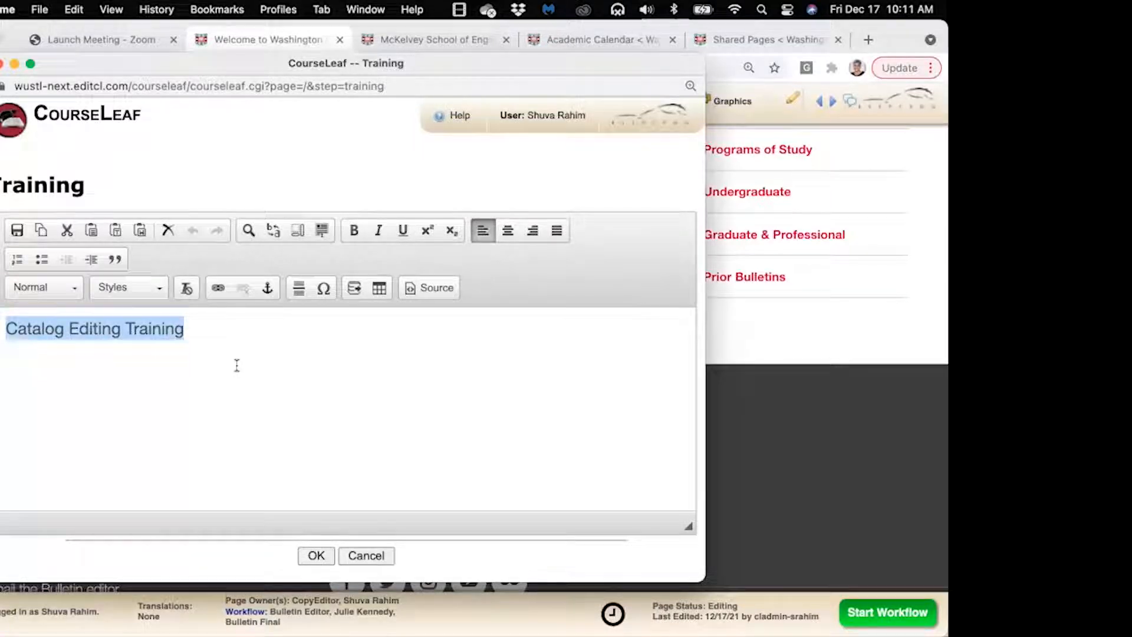
{"action": "key", "text": "BackSpace"}
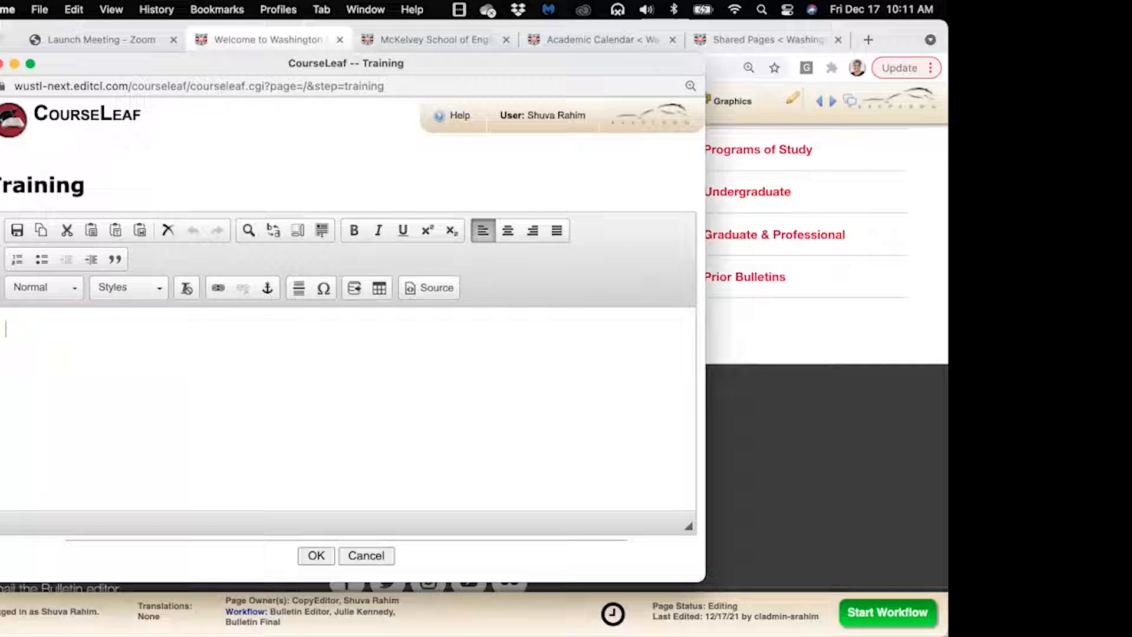
{"action": "type", "text": "Styling"}
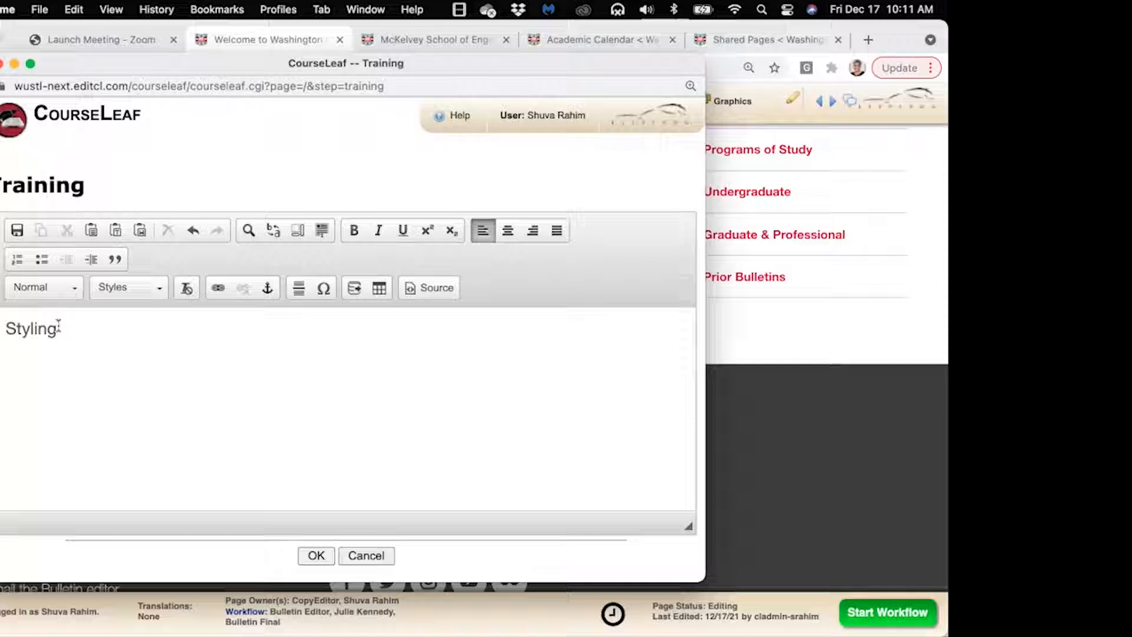
Format 'Styling' as a Heading 2 heading
{"action": "left_click_drag", "start_coordinate": [59, 328], "coordinate": [3, 329]}
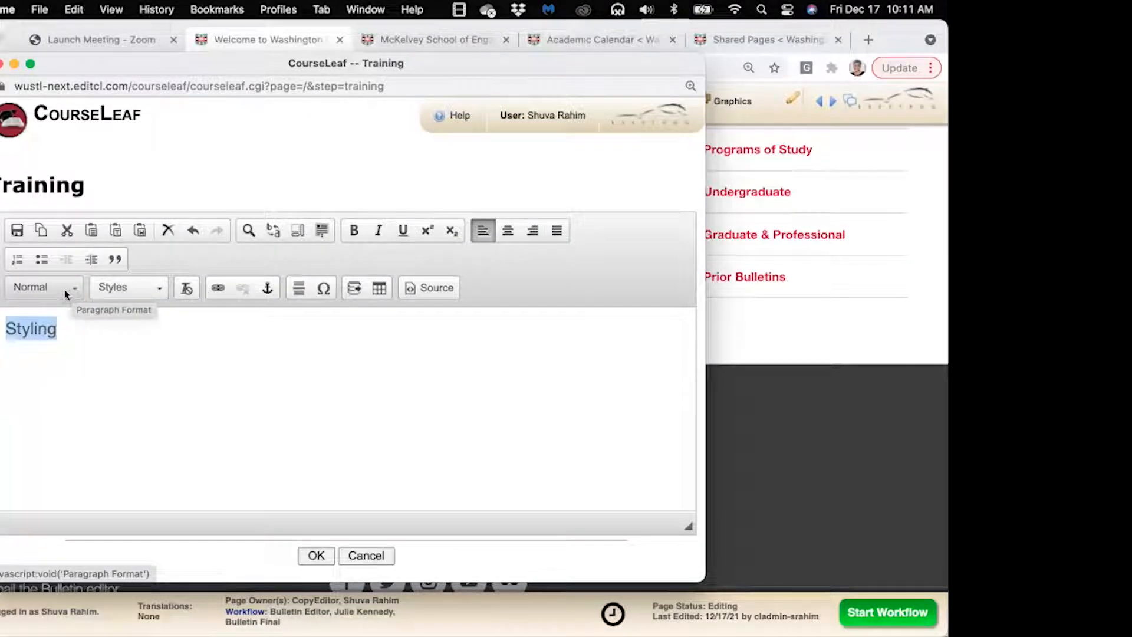
{"action": "left_click", "coordinate": [72, 290]}
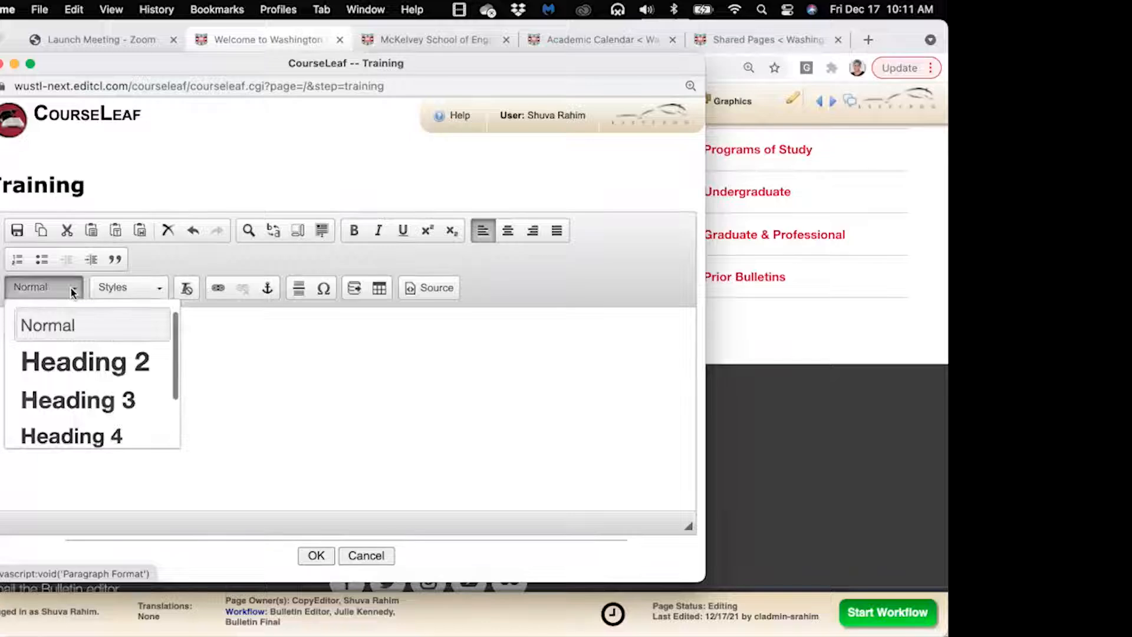
{"action": "left_click", "coordinate": [74, 371]}
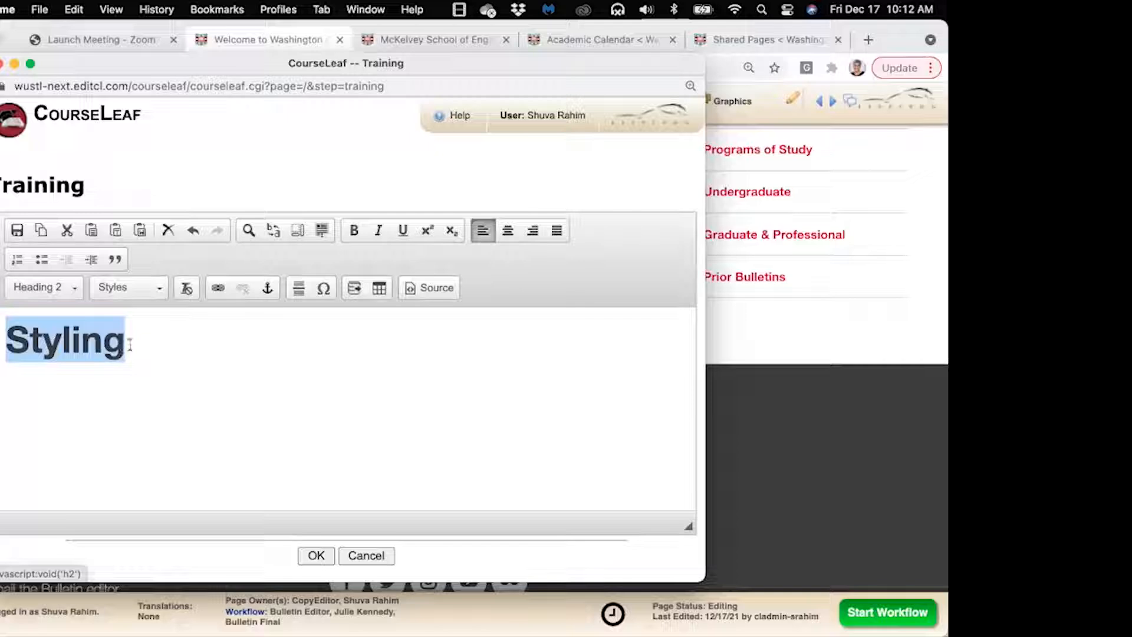
{"action": "left_click", "coordinate": [130, 343]}
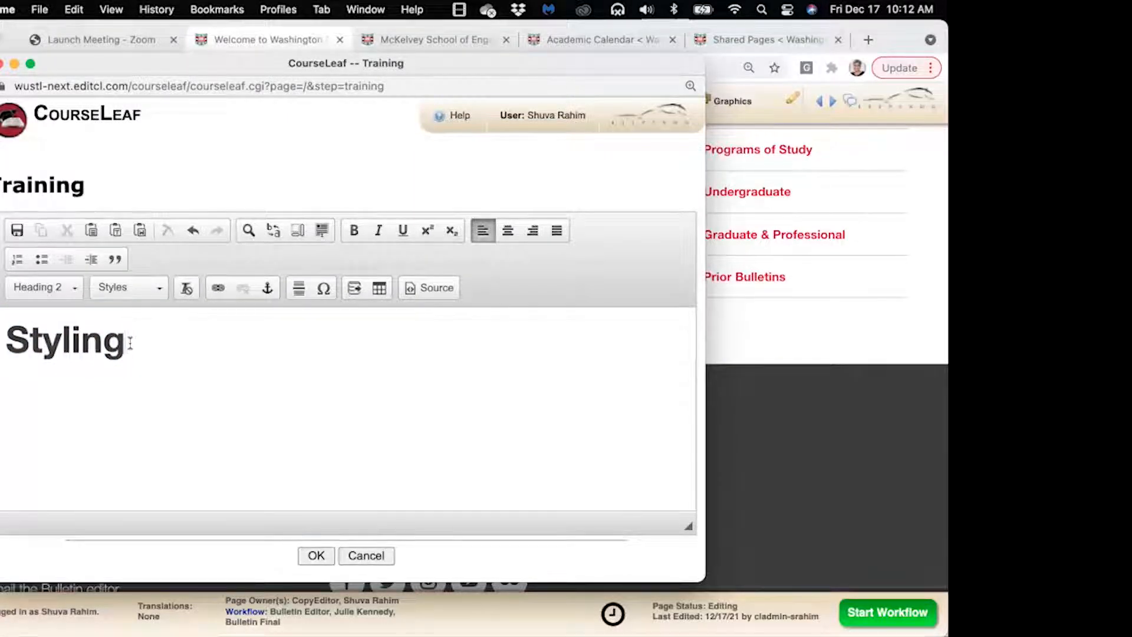
{"action": "left_click_drag", "start_coordinate": [201, 64], "coordinate": [306, 183]}
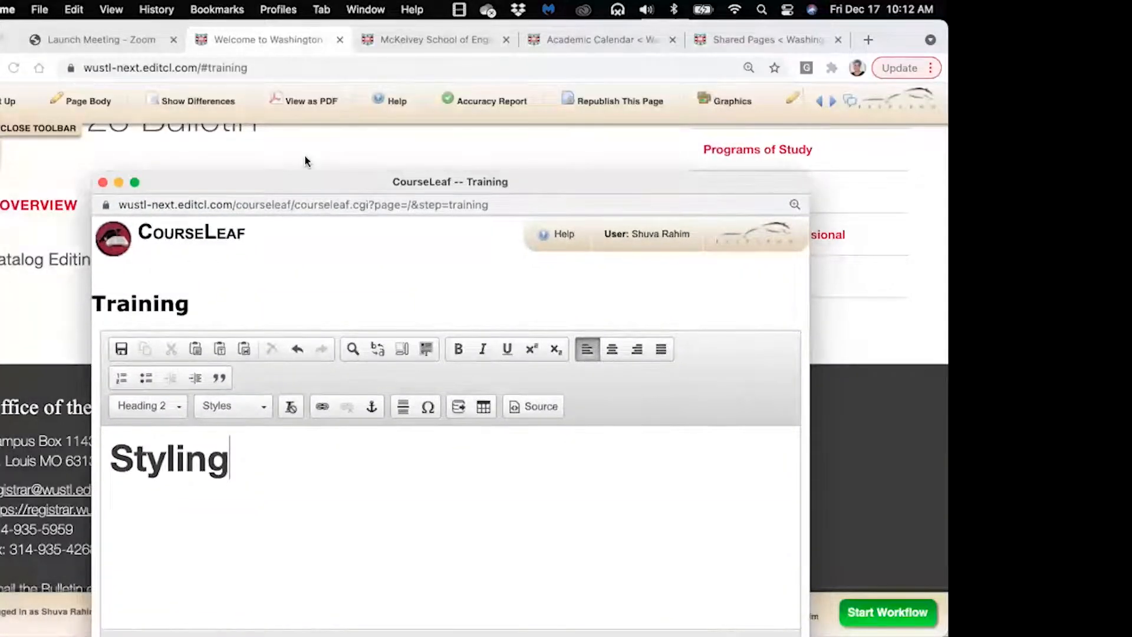
Reposition the editor window and add an empty Normal line below the Styling heading
{"action": "scroll", "coordinate": [306, 155], "scroll_direction": "up", "scroll_amount": 2}
{"action": "left_click_drag", "start_coordinate": [309, 181], "coordinate": [257, 258]}
{"action": "scroll", "coordinate": [331, 180], "scroll_direction": "up", "scroll_amount": 1}
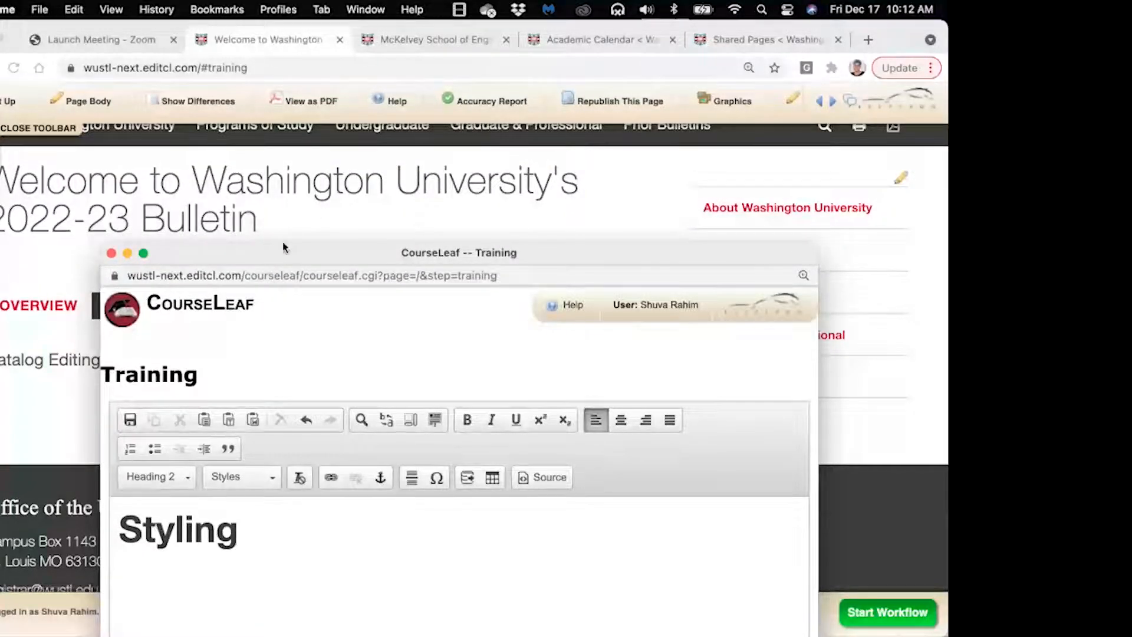
{"action": "left_click_drag", "start_coordinate": [283, 247], "coordinate": [181, 101]}
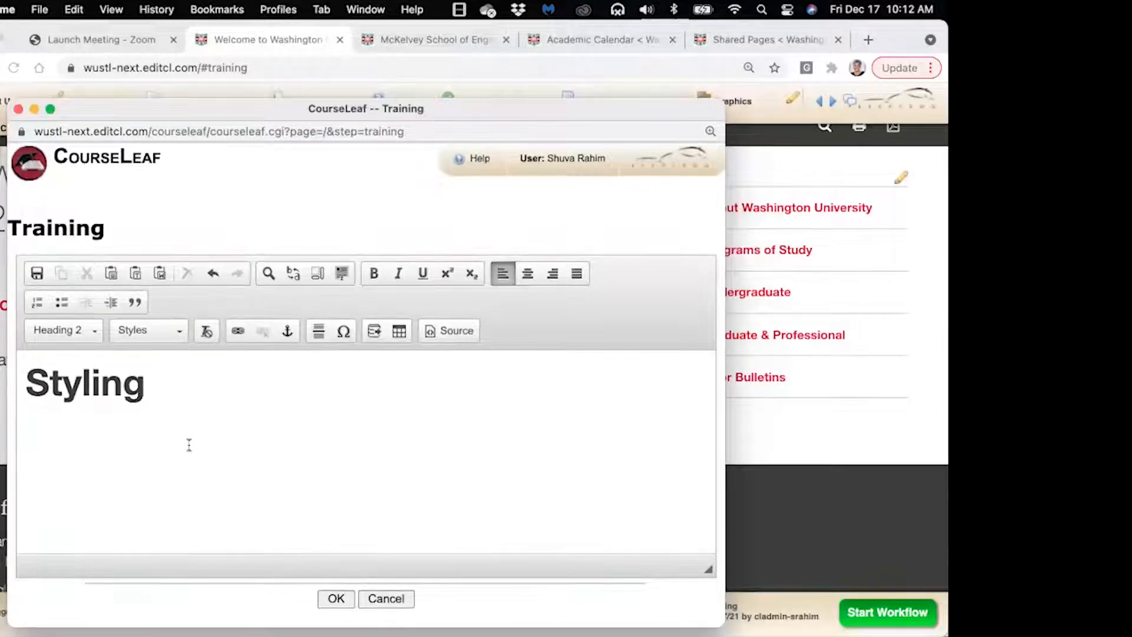
{"action": "key", "text": "Return"}
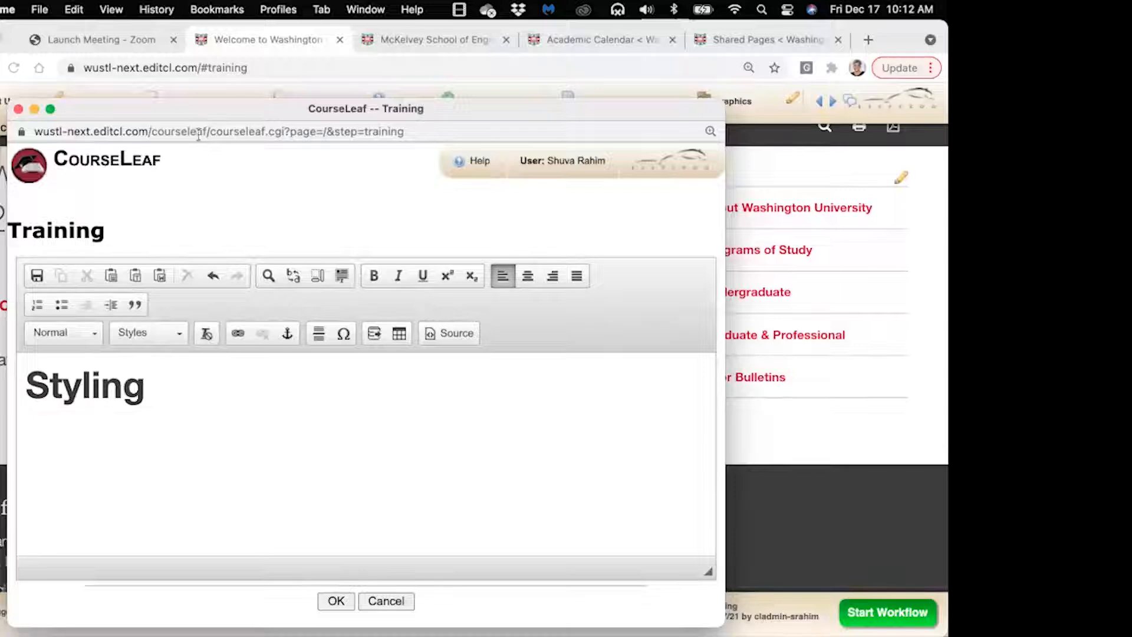
{"action": "left_click_drag", "start_coordinate": [198, 113], "coordinate": [199, 84]}
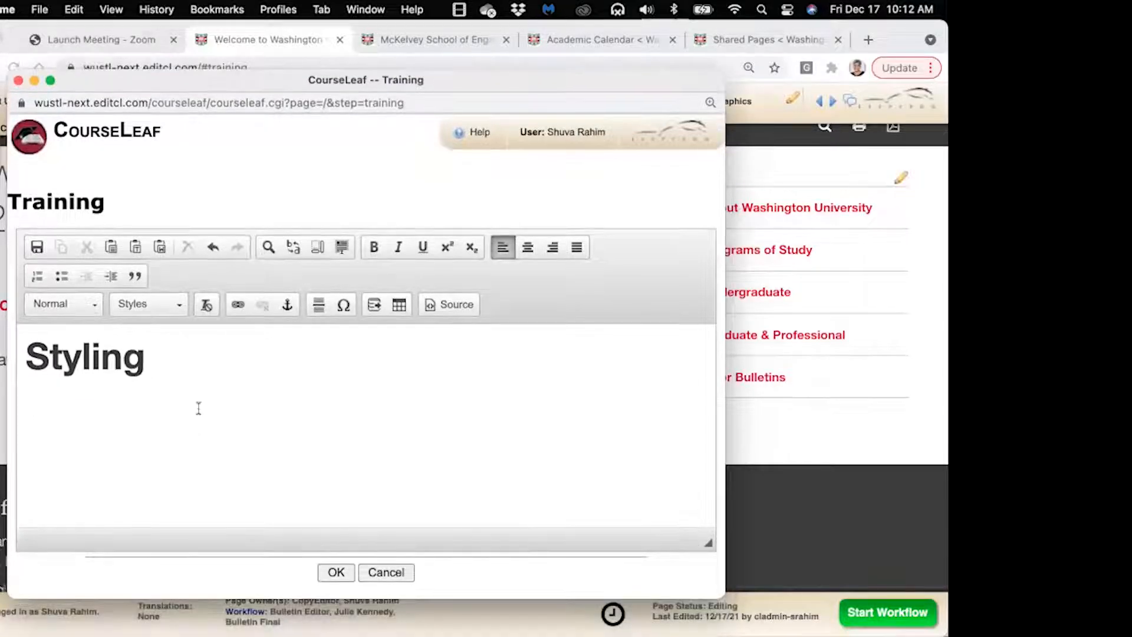
{"action": "left_click", "coordinate": [115, 361]}
{"action": "left_click", "coordinate": [140, 413]}
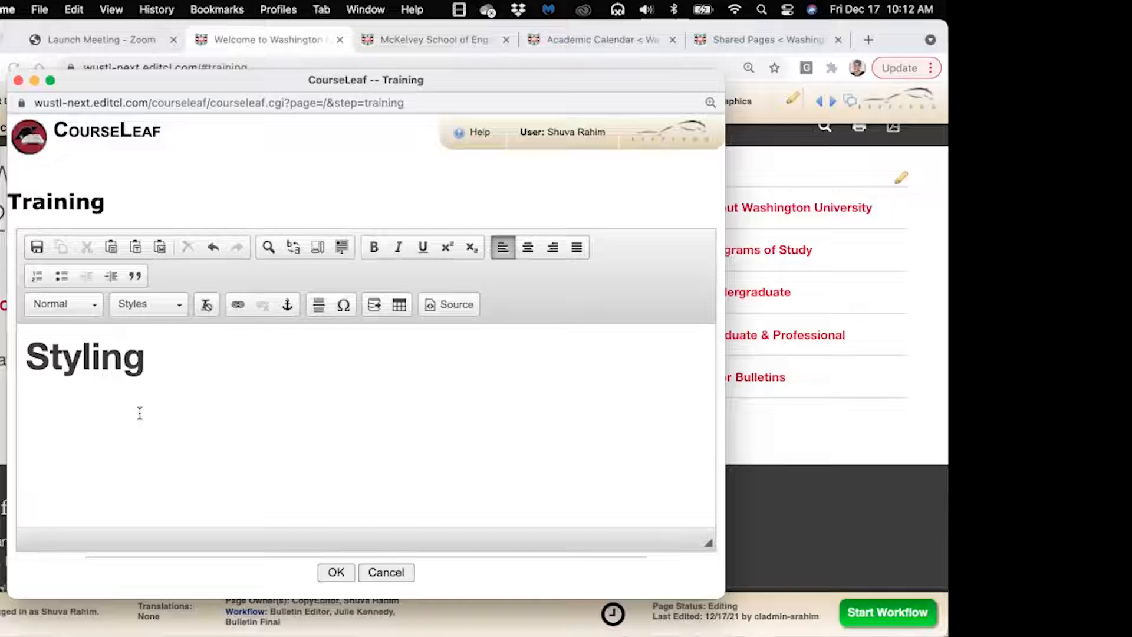
Type 'Basic Styles of Content' under the Styling heading, correcting a typo
{"action": "type", "text": "Basic S"}
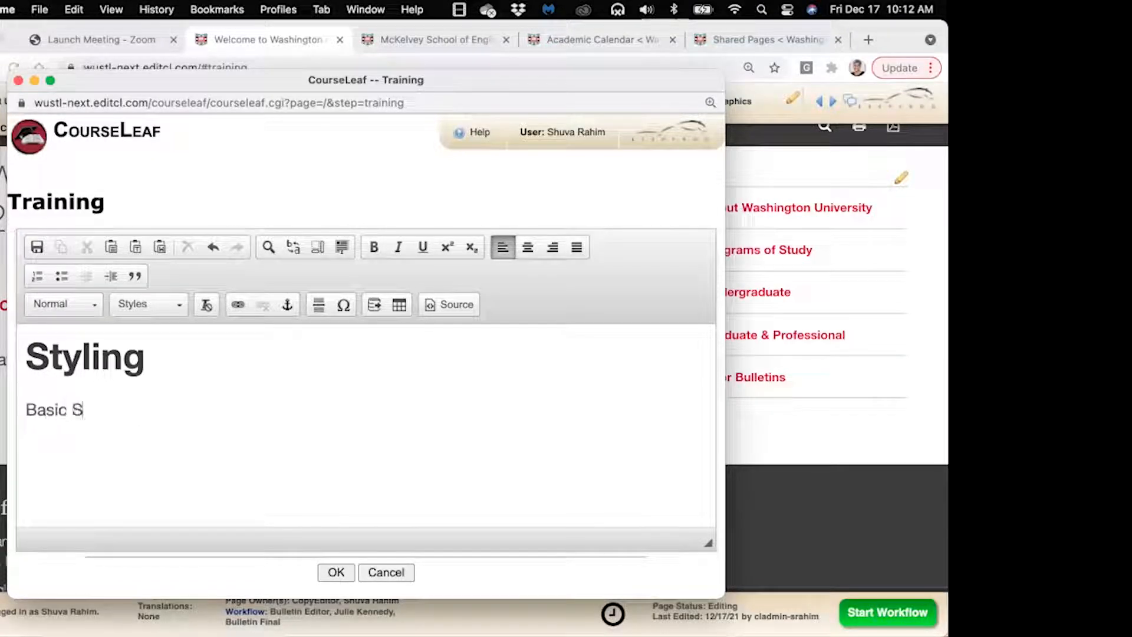
{"action": "type", "text": "tyles of Contebnt"}
{"action": "key", "text": "BackSpace"}
{"action": "key", "text": "BackSpace"}
{"action": "key", "text": "BackSpace"}
{"action": "type", "text": "nt"}
Make Basic bold, Styles italic and Content underlined using the toolbar buttons
{"action": "left_click_drag", "start_coordinate": [26, 410], "coordinate": [68, 408]}
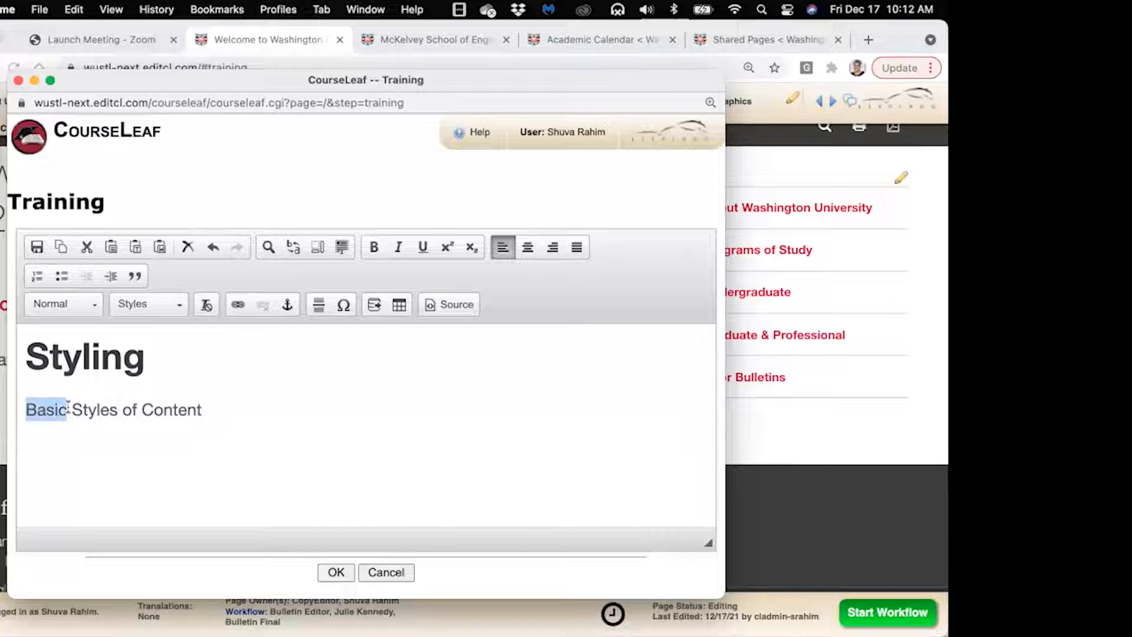
{"action": "left_click", "coordinate": [374, 250]}
{"action": "left_click_drag", "start_coordinate": [86, 409], "coordinate": [116, 409]}
{"action": "double_click", "coordinate": [116, 410]}
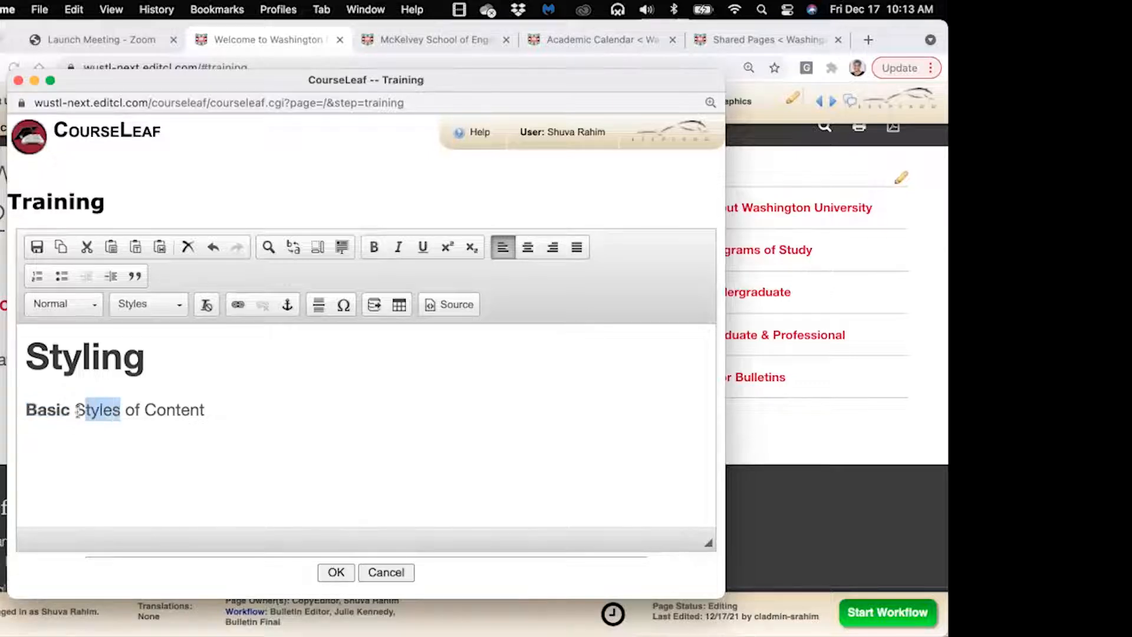
{"action": "left_click", "coordinate": [398, 246]}
{"action": "left_click_drag", "start_coordinate": [144, 410], "coordinate": [208, 409]}
{"action": "left_click", "coordinate": [424, 247]}
{"action": "left_click", "coordinate": [209, 411]}
{"action": "left_click_drag", "start_coordinate": [209, 411], "coordinate": [144, 411]}
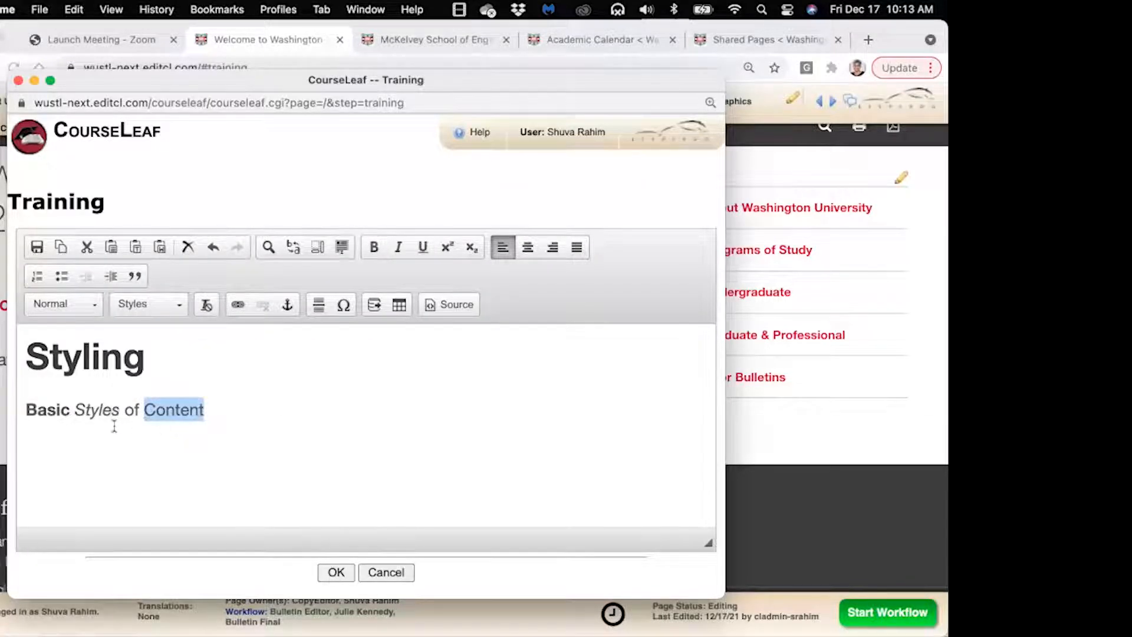
Redo the styling with shortcuts—Basic bold, Styles italic, Content underlined—and start a new line
{"action": "left_click_drag", "start_coordinate": [120, 409], "coordinate": [24, 408]}
{"action": "key", "text": "super+i"}
{"action": "key", "text": "super+b"}
{"action": "key", "text": "super+b"}
{"action": "key", "text": "super+b"}
{"action": "left_click_drag", "start_coordinate": [74, 409], "coordinate": [119, 411]}
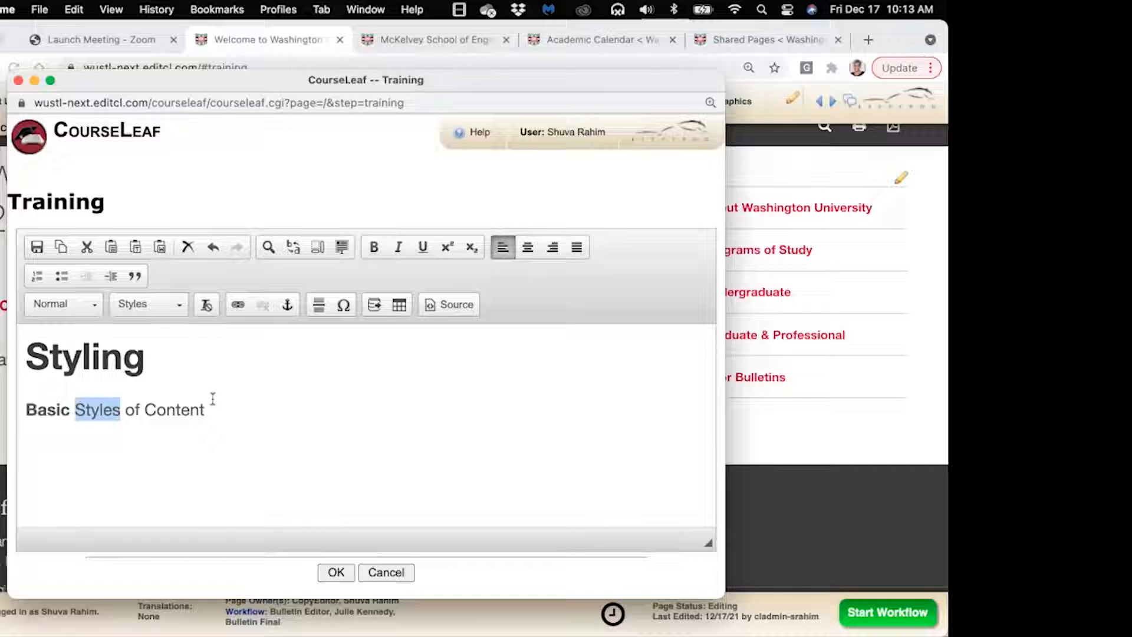
{"action": "key", "text": "super+i"}
{"action": "left_click_drag", "start_coordinate": [144, 410], "coordinate": [204, 410]}
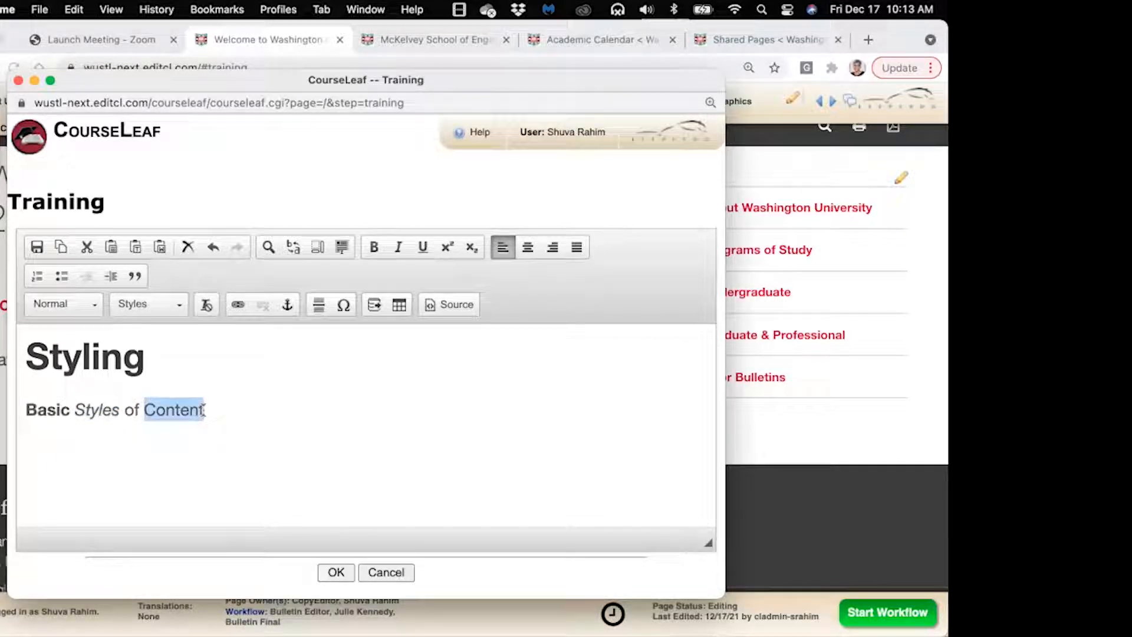
{"action": "key", "text": "super+u"}
{"action": "left_click", "coordinate": [215, 411]}
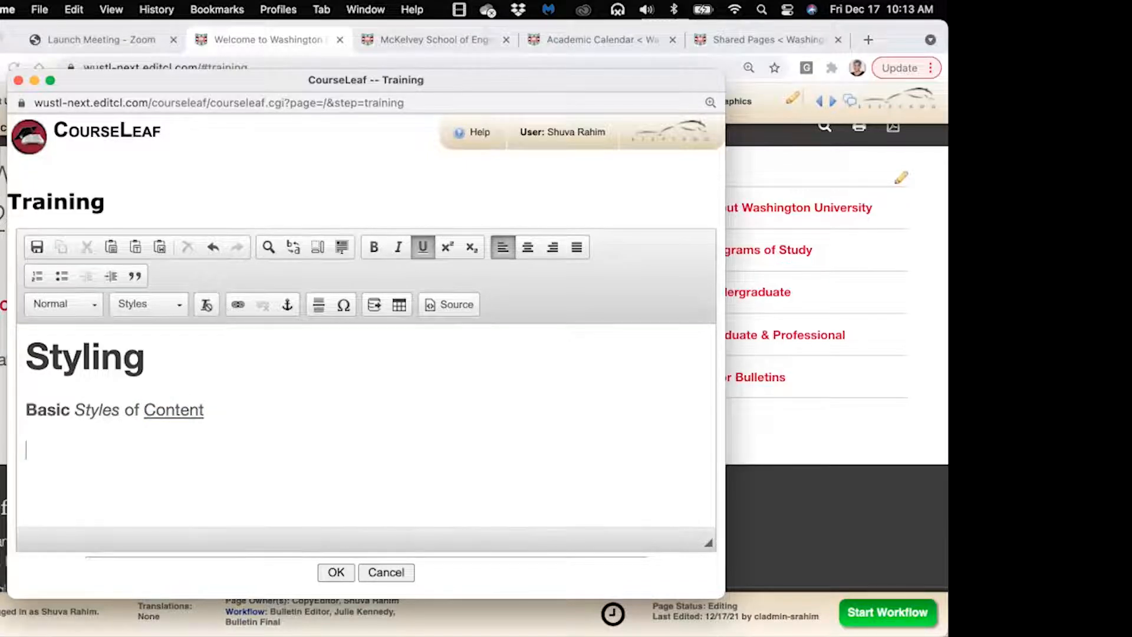
{"action": "key", "text": "Return"}
{"action": "type", "text": "Sb"}
{"action": "key", "text": "BackSpace"}
{"action": "key", "text": "BackSpace"}
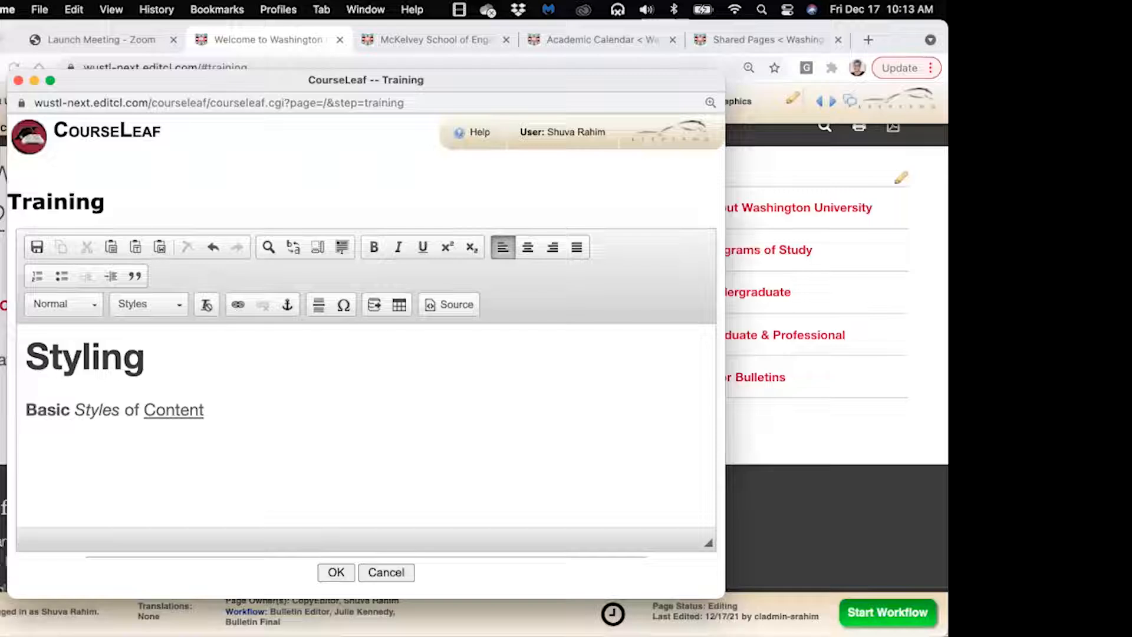
Type 'Subhead' and format it as Heading 3
{"action": "key", "text": "super+u"}
{"action": "type", "text": "Subhead"}
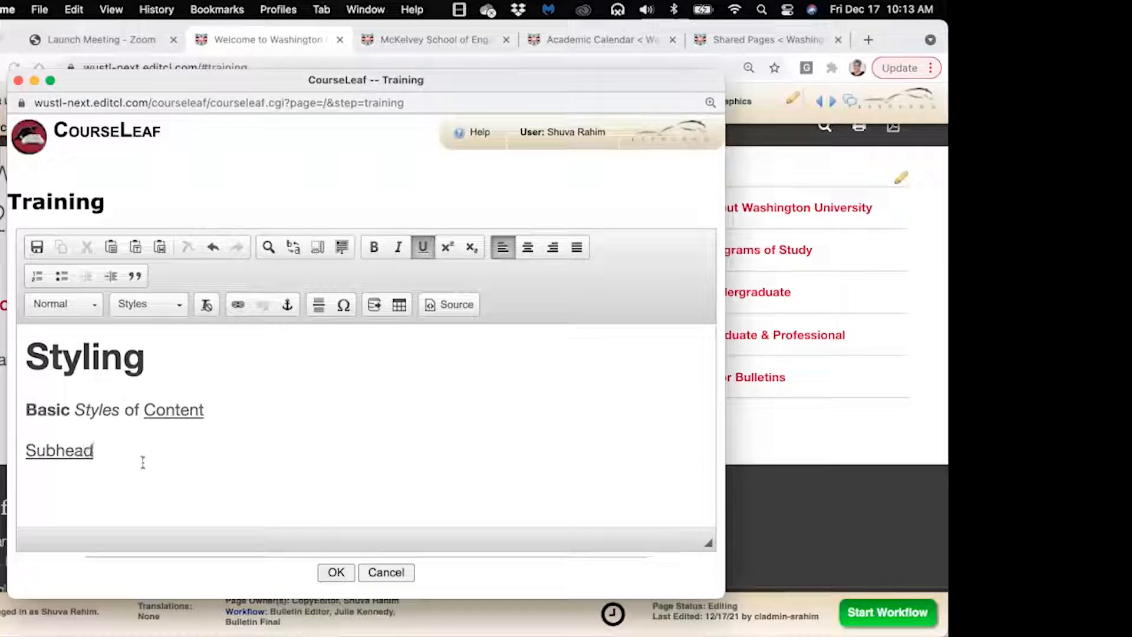
{"action": "left_click_drag", "start_coordinate": [93, 452], "coordinate": [14, 455]}
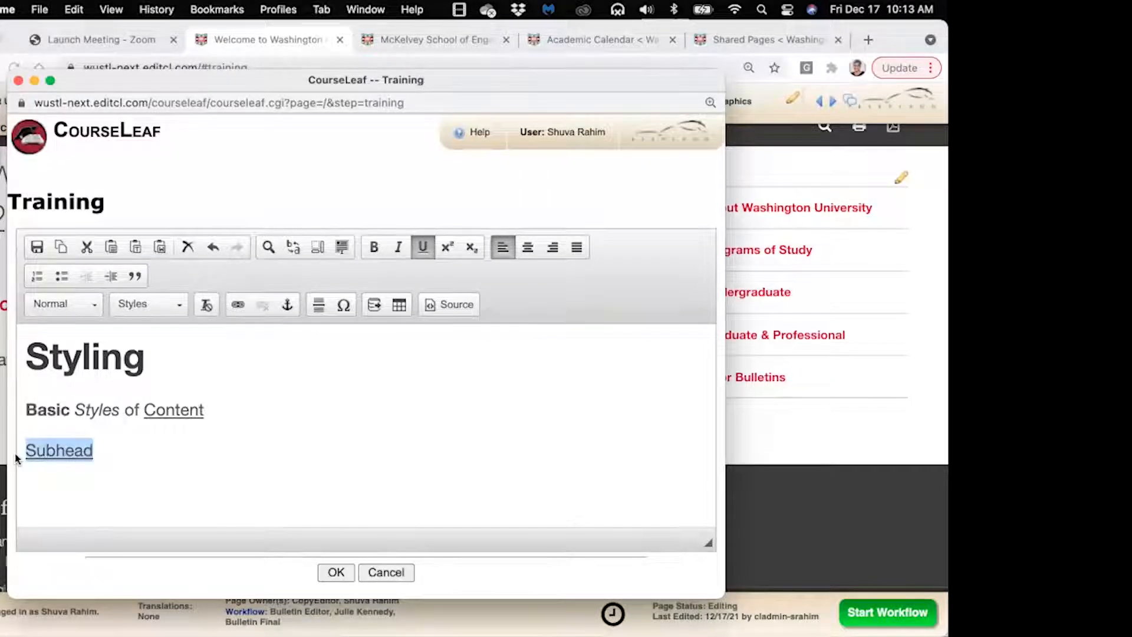
{"action": "left_click", "coordinate": [87, 306]}
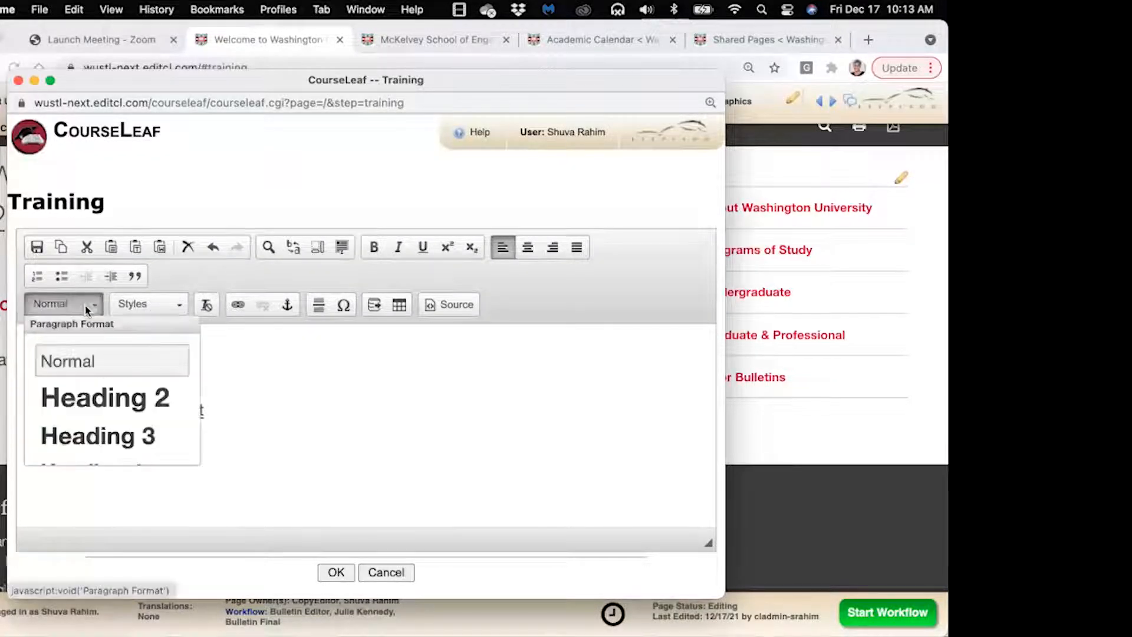
{"action": "left_click", "coordinate": [89, 439]}
{"action": "key", "text": "Right"}
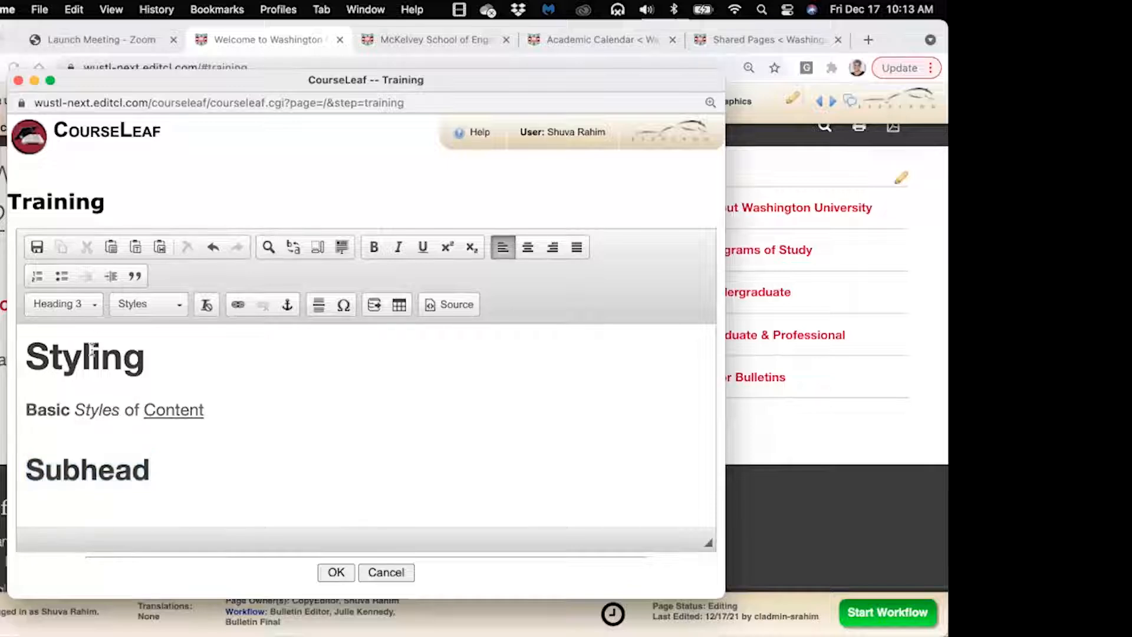
Compare heading levels: Styling as Heading 2 and Subhead as Heading 3
{"action": "left_click", "coordinate": [86, 468]}
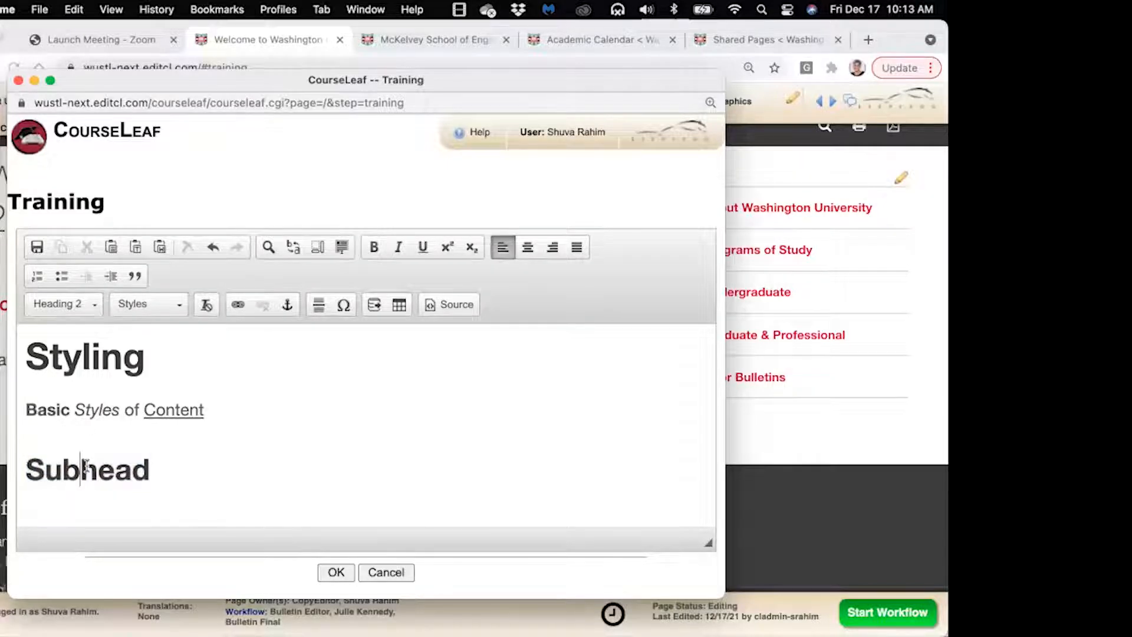
{"action": "left_click", "coordinate": [89, 359]}
{"action": "left_click", "coordinate": [94, 465]}
{"action": "left_click_drag", "start_coordinate": [150, 469], "coordinate": [30, 469]}
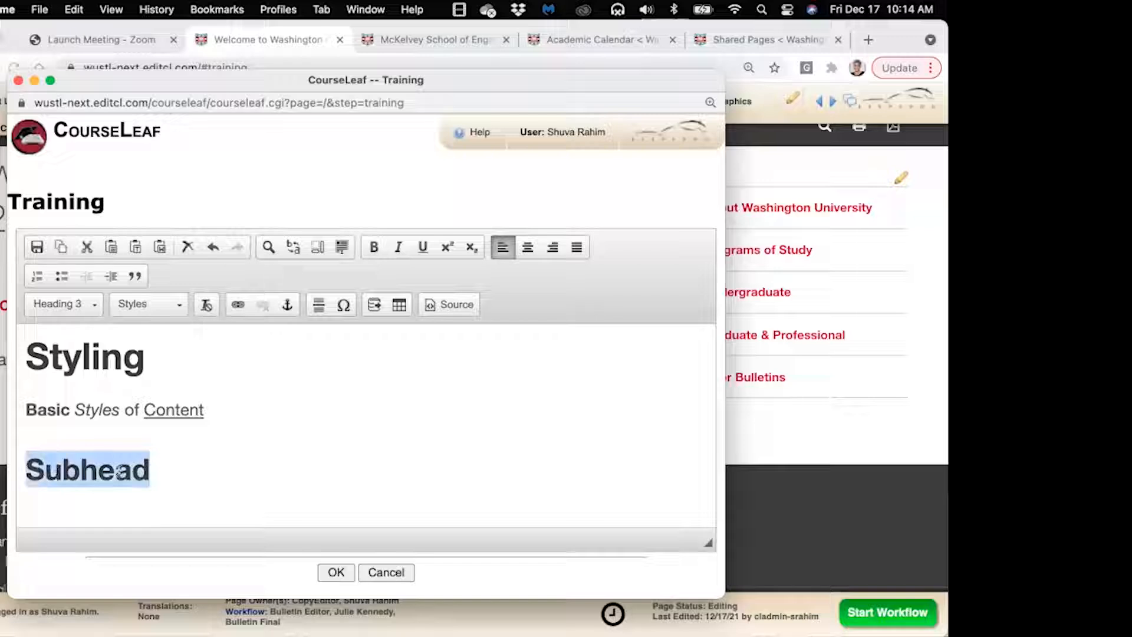
{"action": "left_click", "coordinate": [160, 470]}
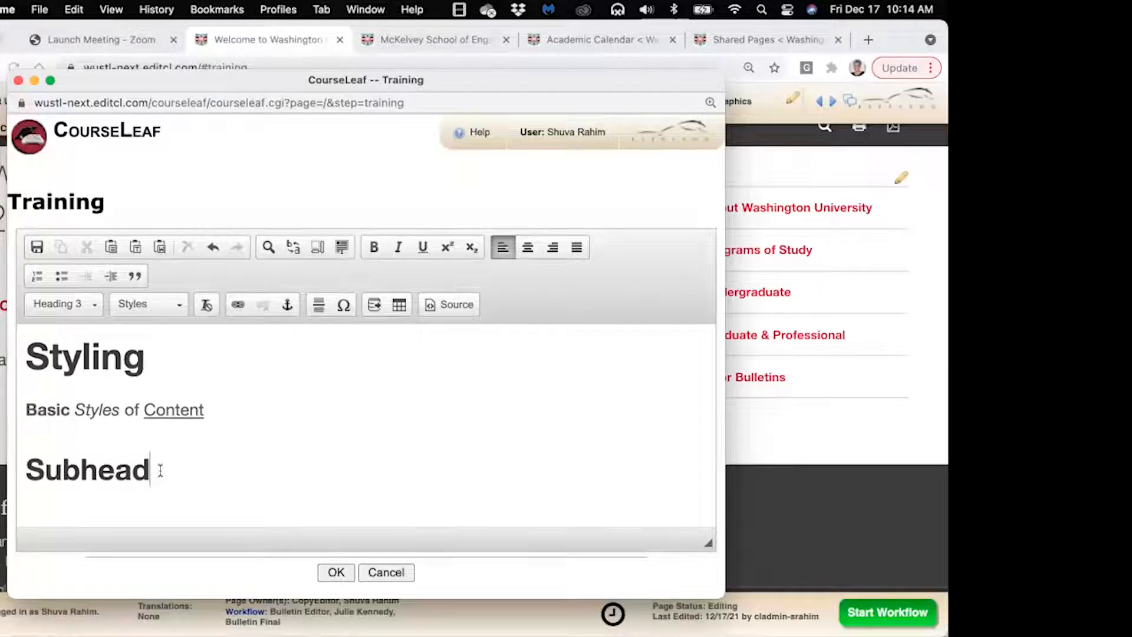
{"action": "left_click", "coordinate": [126, 352]}
{"action": "left_click", "coordinate": [115, 466]}
Add an empty Normal line below Subhead and shrink the page view one step
{"action": "left_click", "coordinate": [100, 503]}
{"action": "key", "text": "Return"}
{"action": "scroll", "coordinate": [444, 423], "scroll_direction": "down", "scroll_amount": 1}
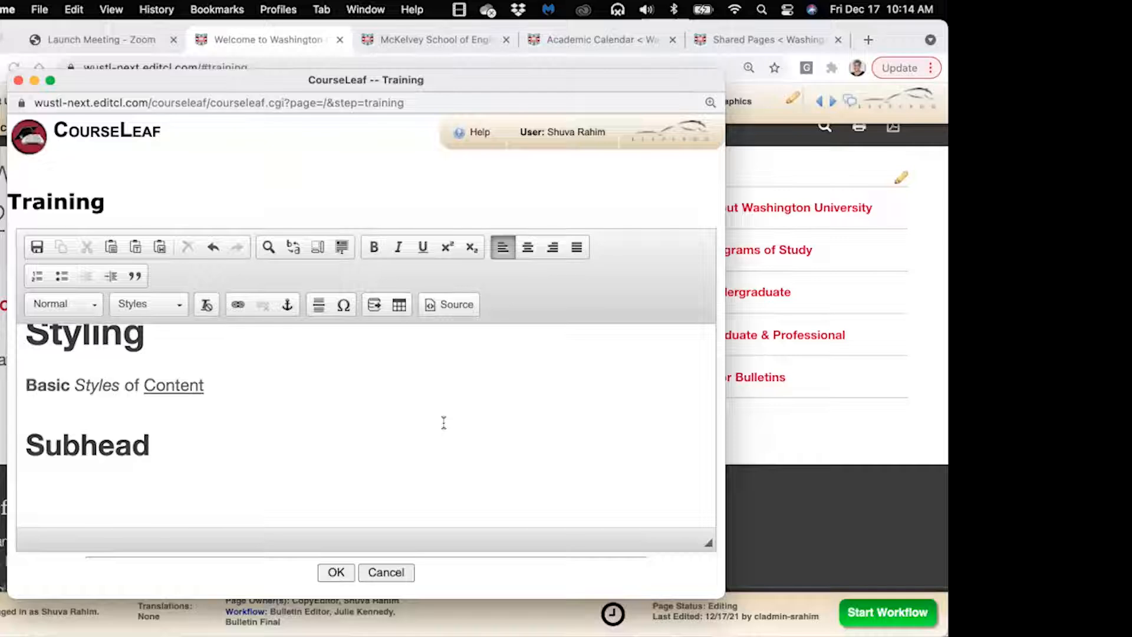
{"action": "key", "text": "super+minus"}
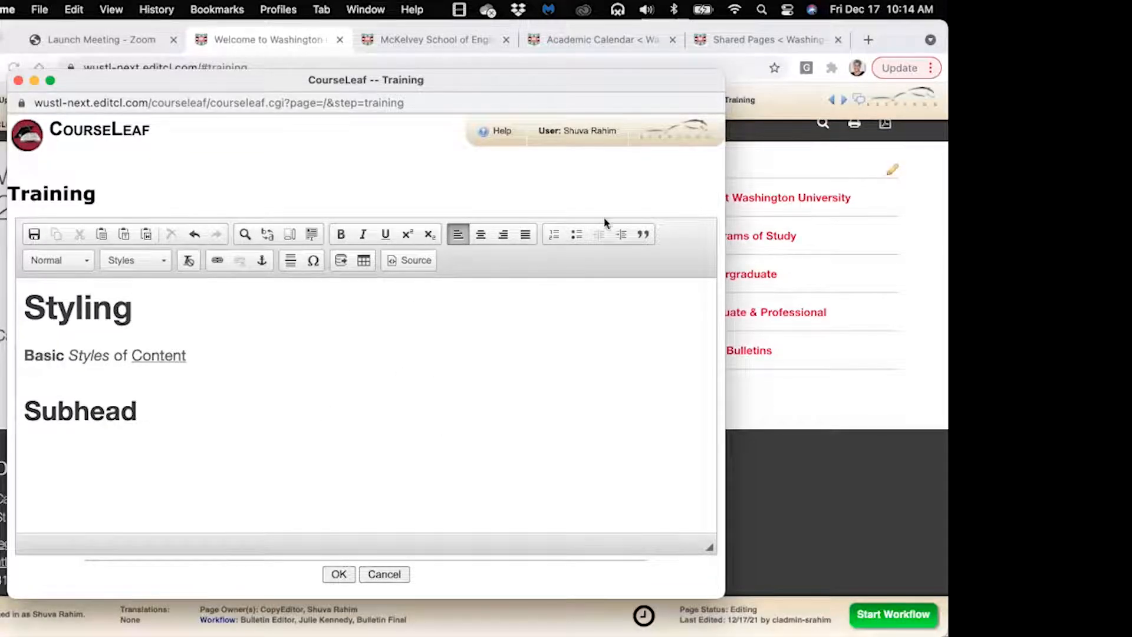
Create a numbered list with items one, two, three under Subhead
{"action": "left_click", "coordinate": [553, 235]}
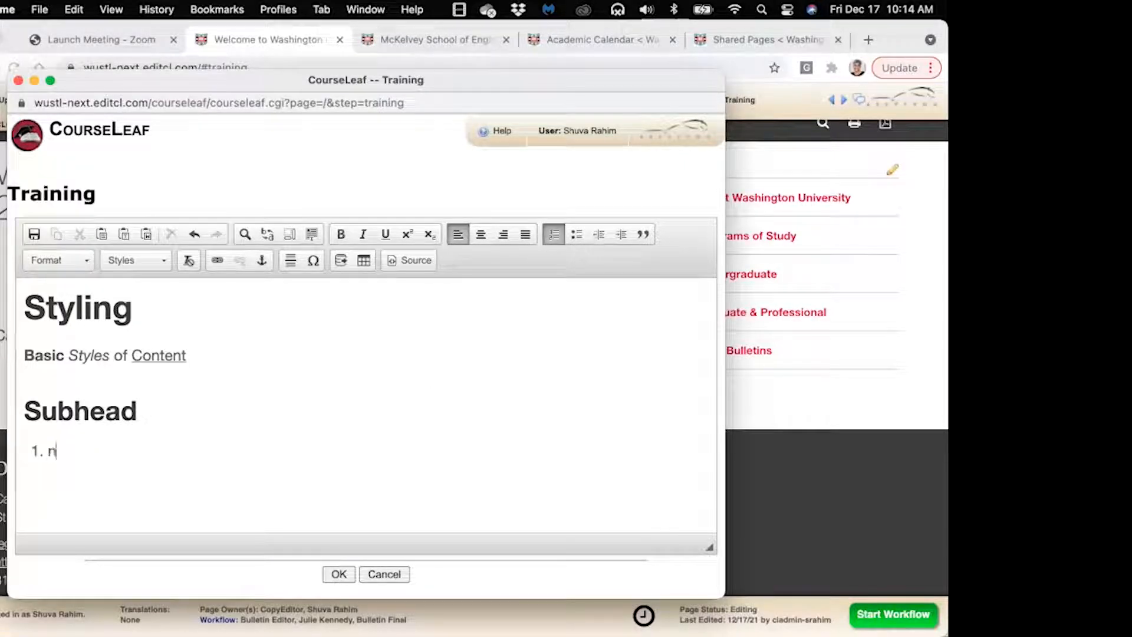
{"action": "type", "text": "one"}
{"action": "key", "text": "Return"}
{"action": "type", "text": "two"}
{"action": "key", "text": "Return"}
{"action": "type", "text": "three"}
{"action": "key", "text": "Return"}
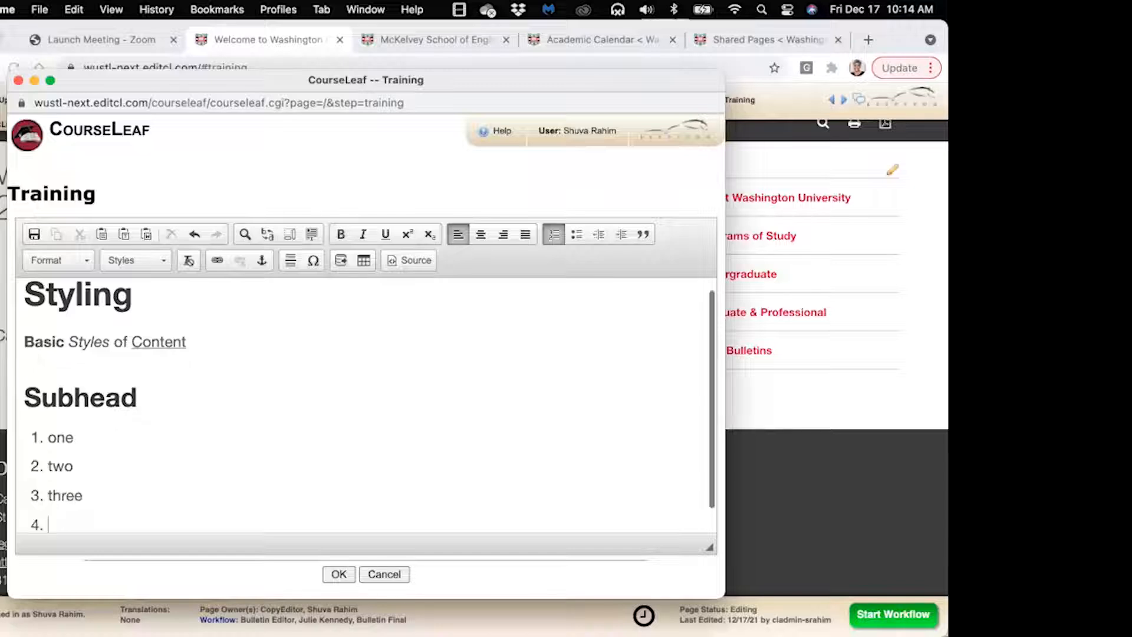
Turn the next line into a bulleted list with items b1, b2, b3
{"action": "left_click", "coordinate": [576, 235]}
{"action": "type", "text": "b"}
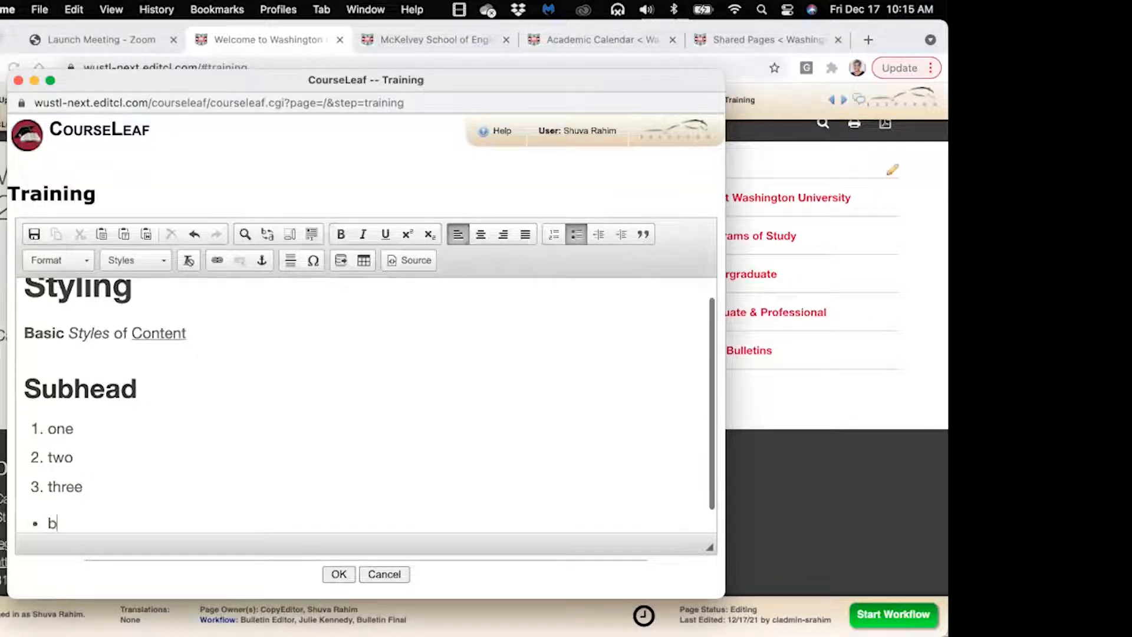
{"action": "type", "text": "1"}
{"action": "key", "text": "Return"}
{"action": "type", "text": "b2"}
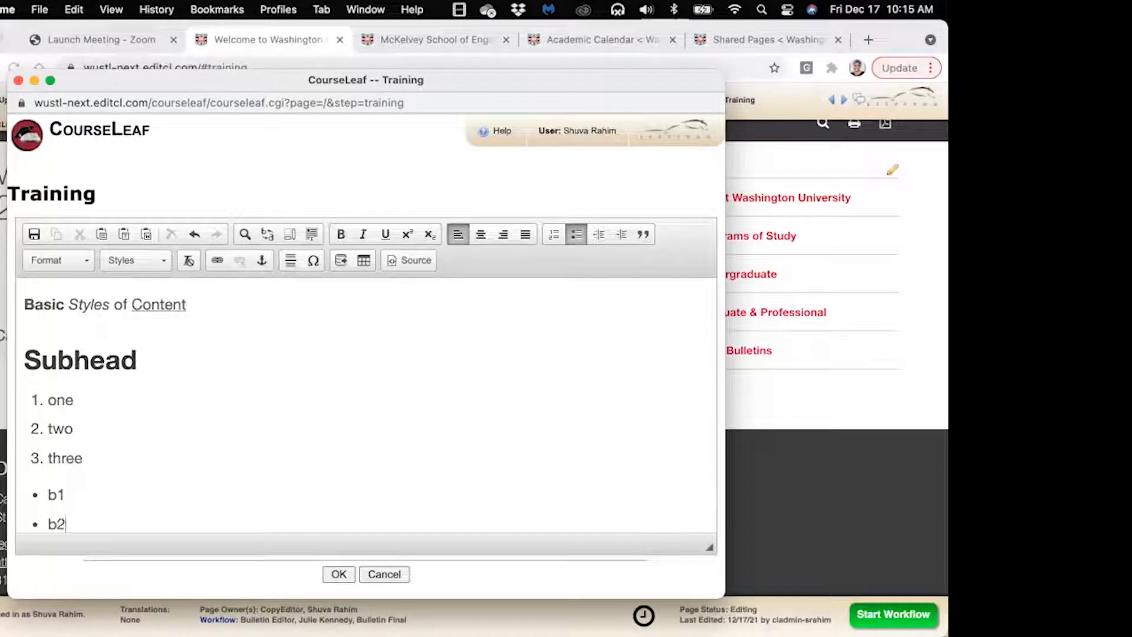
{"action": "key", "text": "Return"}
{"action": "type", "text": "b3"}
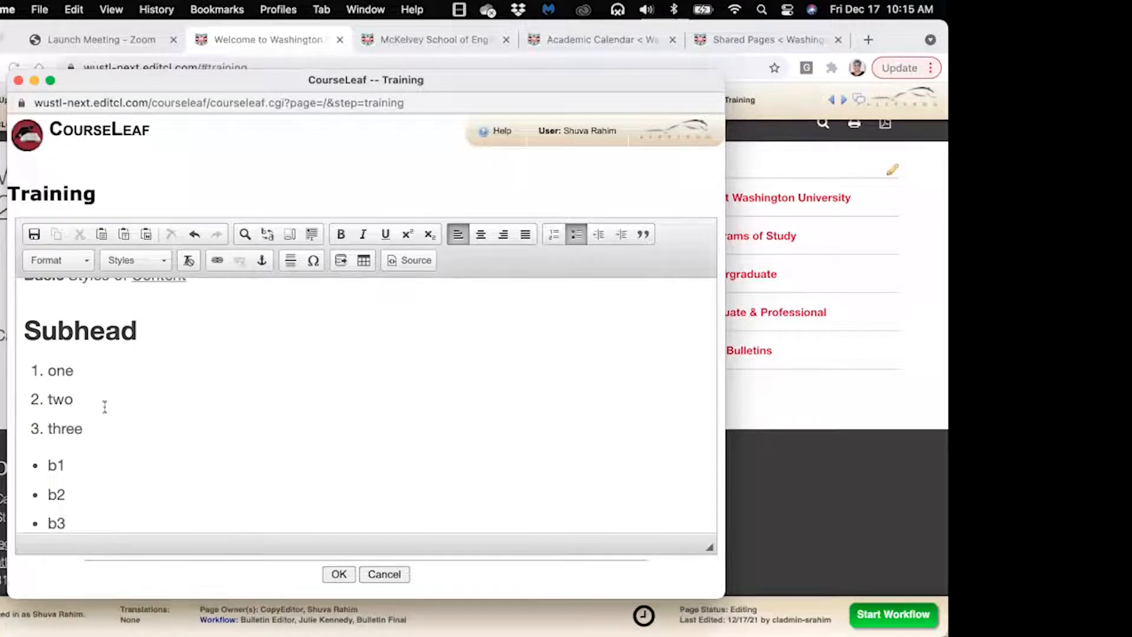
Select the numbered items one through three, then return the caret after b3
{"action": "left_click", "coordinate": [88, 512]}
{"action": "left_click_drag", "start_coordinate": [41, 370], "coordinate": [84, 429]}
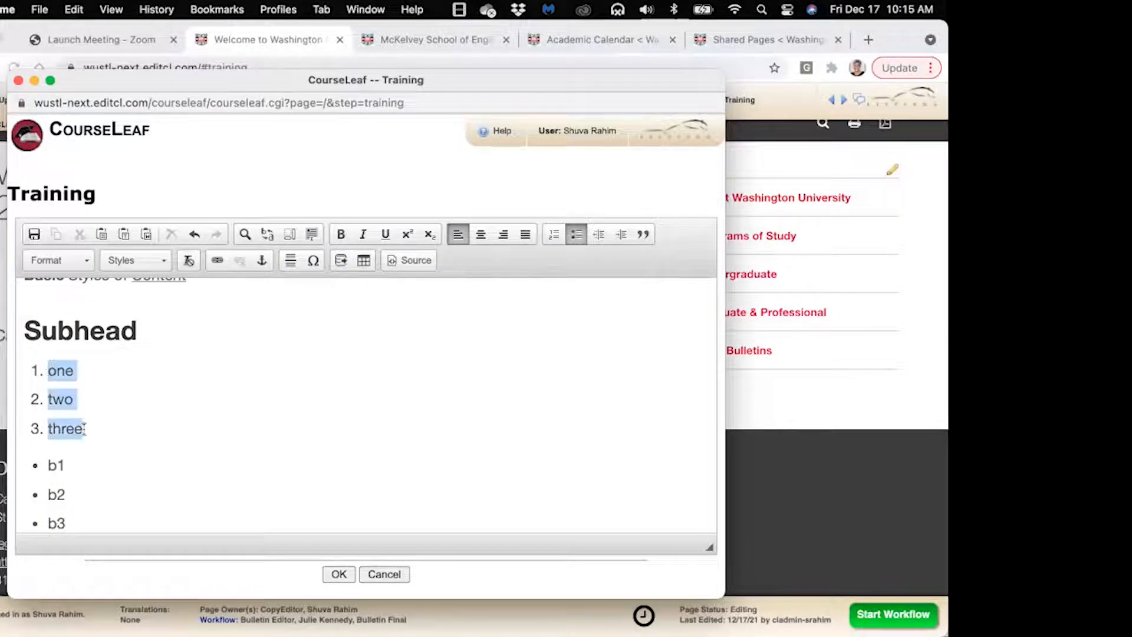
{"action": "mouse_move", "coordinate": [49, 370]}
{"action": "left_mouse_down"}
{"action": "mouse_move", "coordinate": [93, 430]}
{"action": "mouse_move", "coordinate": [26, 370]}
{"action": "left_mouse_up"}
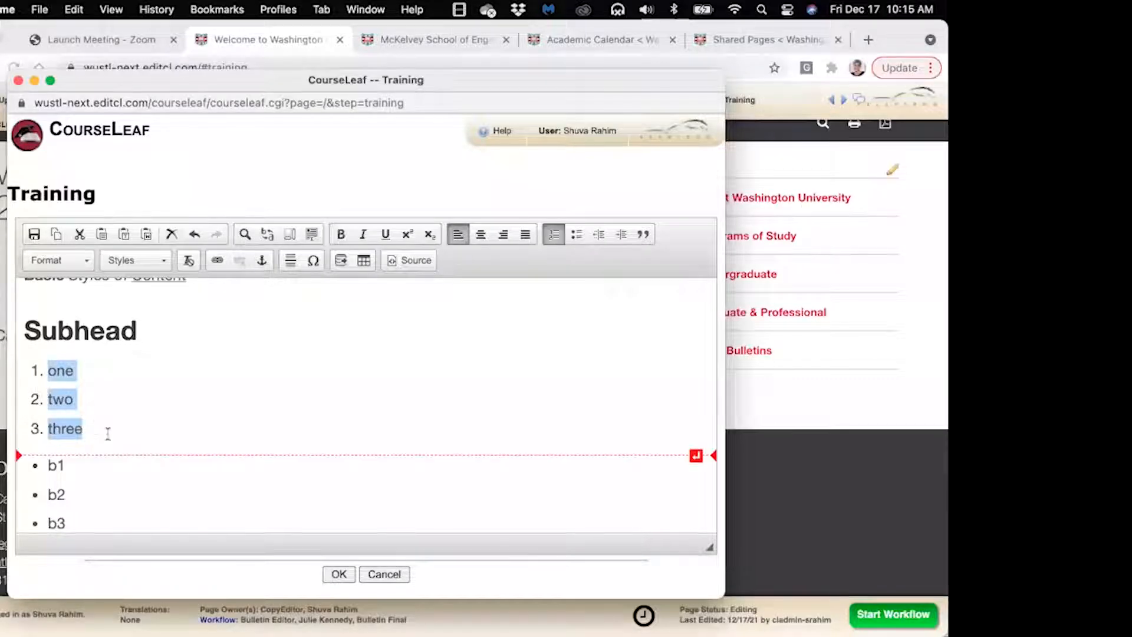
{"action": "left_click", "coordinate": [104, 470]}
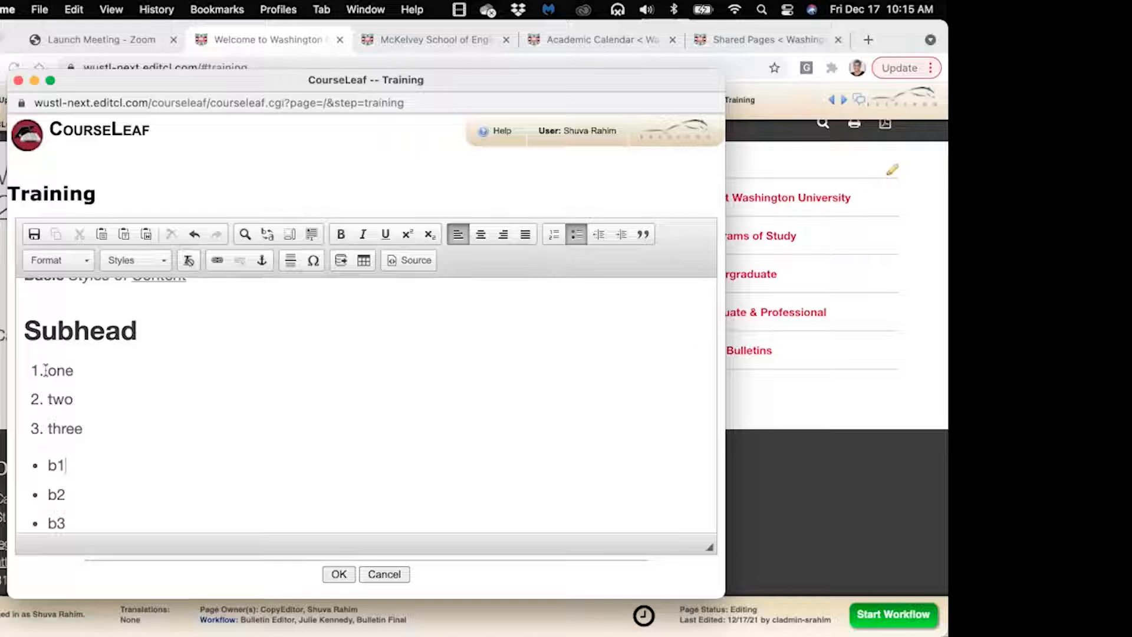
{"action": "left_click", "coordinate": [70, 523]}
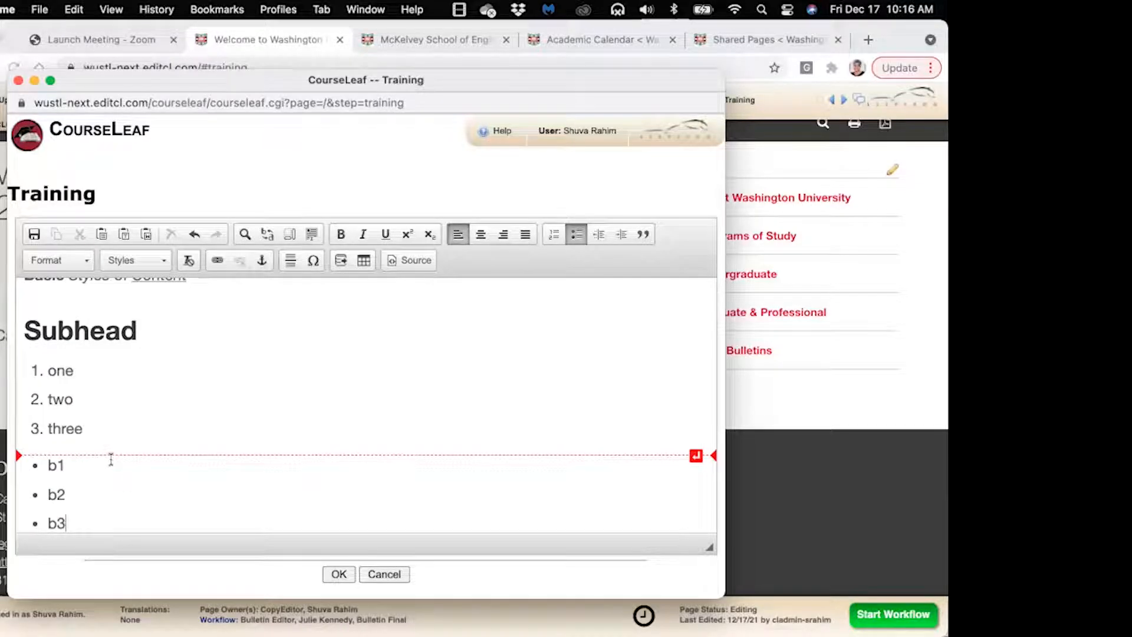
Save the Training edits and view the Subhead with its numbered and bulleted lists
{"action": "left_click", "coordinate": [339, 575]}
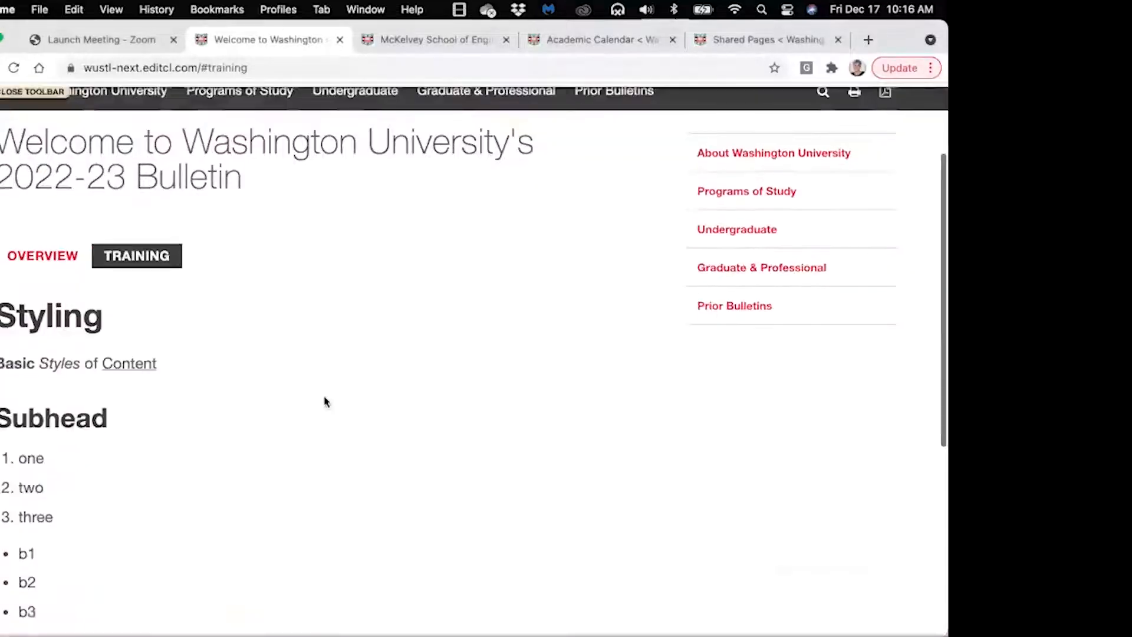
{"action": "scroll", "coordinate": [323, 392], "scroll_direction": "up", "scroll_amount": 3}
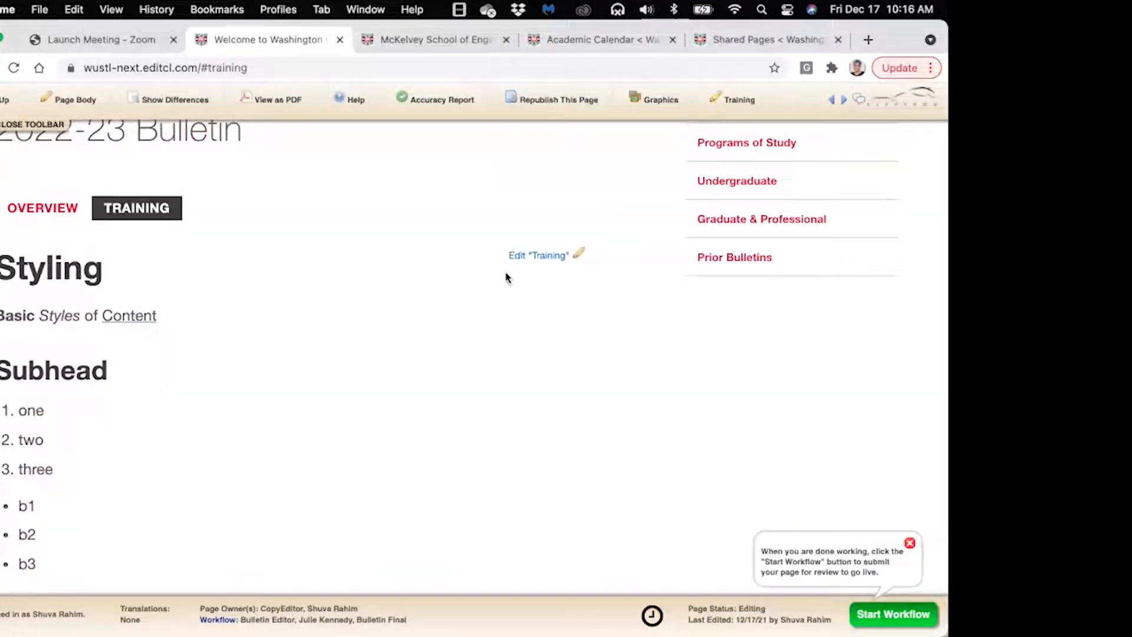
Reopen the Training editor, move and enlarge it fully on screen, then open Page Body Editor help
{"action": "left_click", "coordinate": [580, 257]}
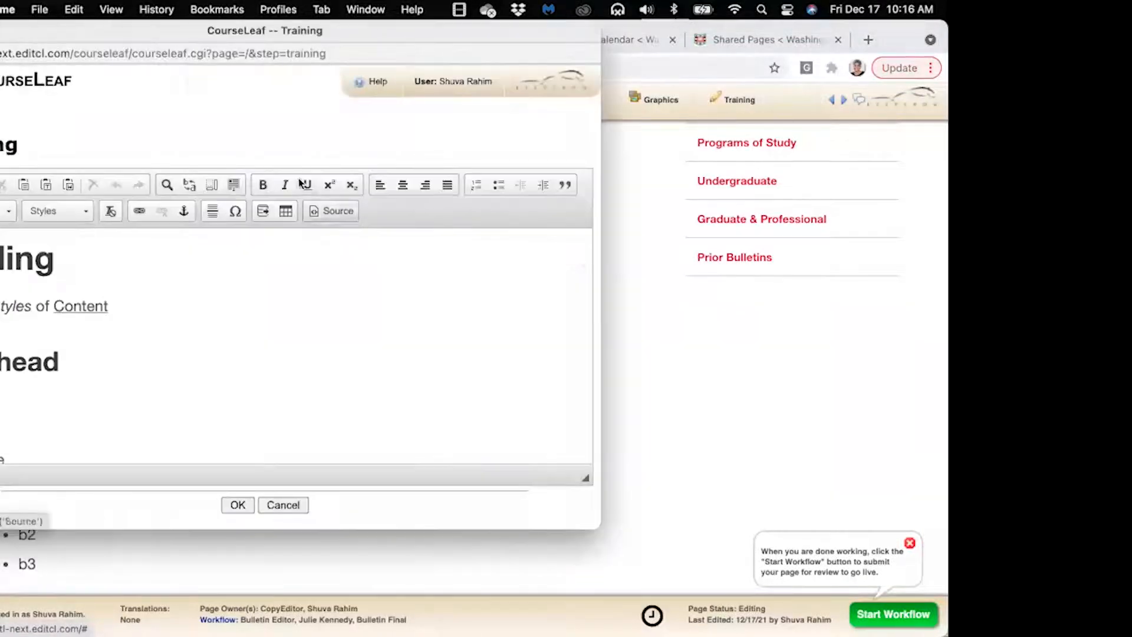
{"action": "left_click_drag", "start_coordinate": [171, 35], "coordinate": [291, 60]}
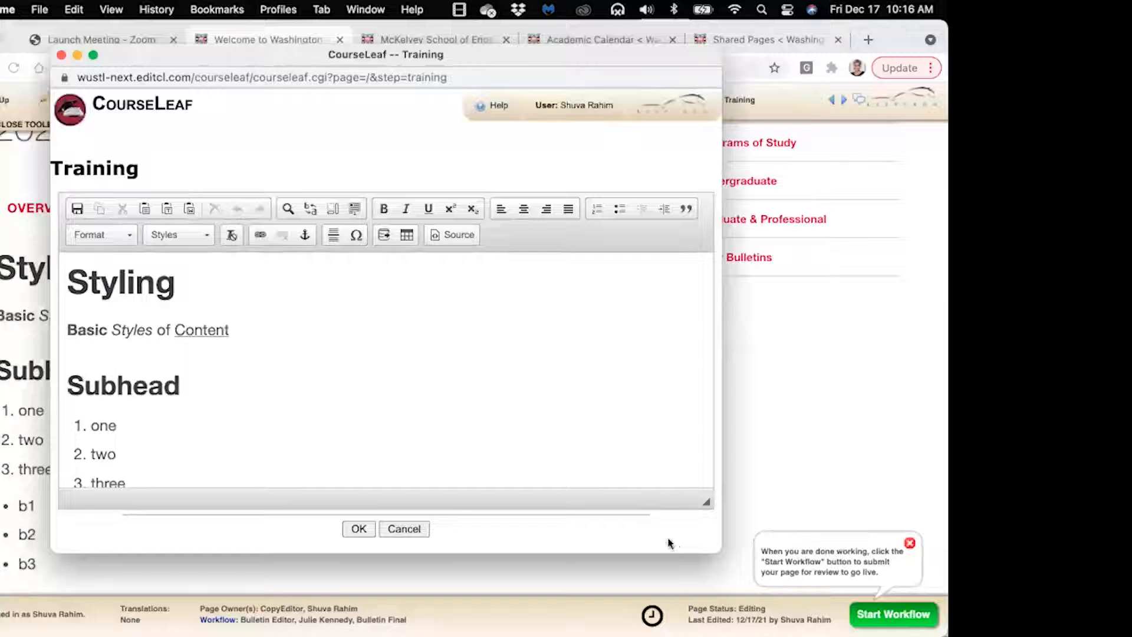
{"action": "left_click_drag", "start_coordinate": [732, 548], "coordinate": [851, 560]}
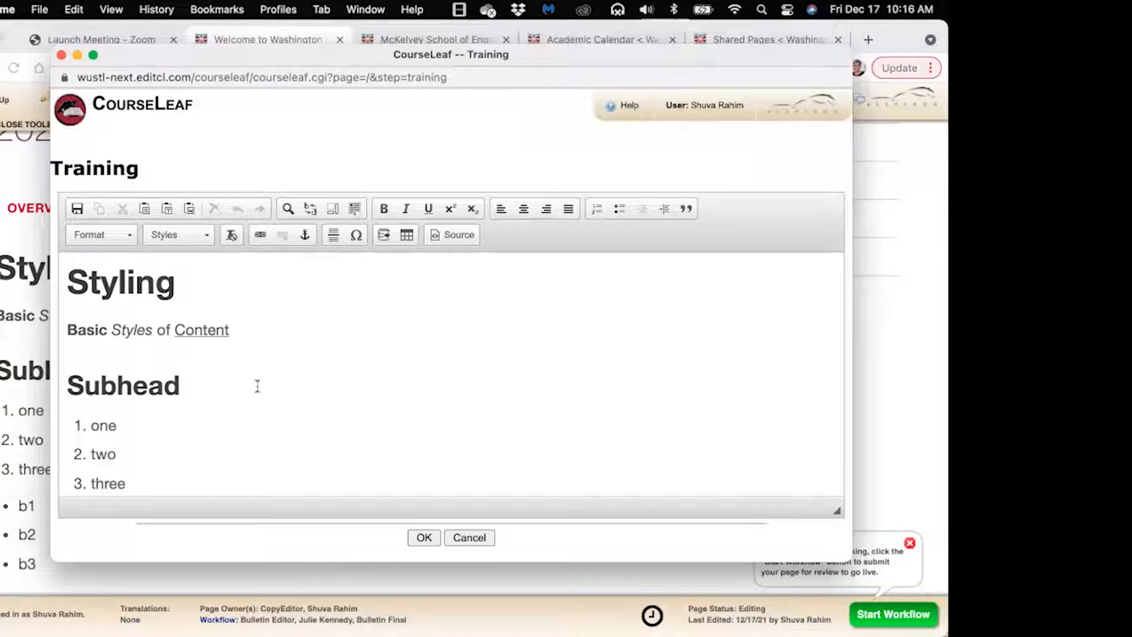
{"action": "left_click", "coordinate": [613, 109]}
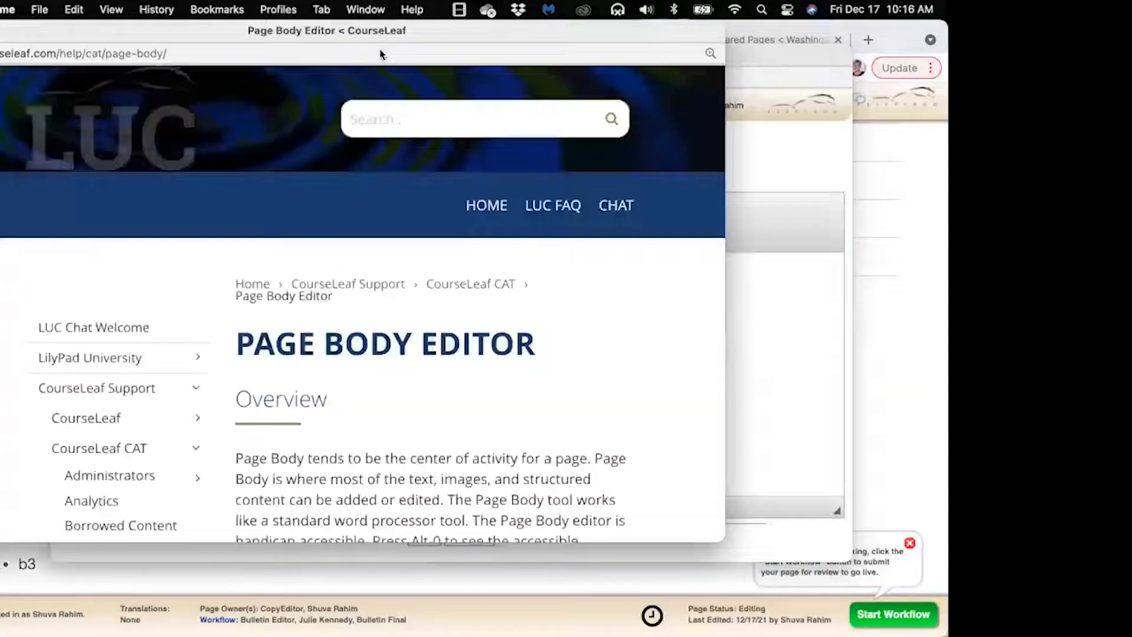
Reposition the Page Body Editor help window and scroll down to its editing steps
{"action": "mouse_move", "coordinate": [215, 33]}
{"action": "left_mouse_down"}
{"action": "mouse_move", "coordinate": [233, 34]}
{"action": "mouse_move", "coordinate": [220, 47]}
{"action": "left_mouse_up"}
{"action": "left_click_drag", "start_coordinate": [728, 540], "coordinate": [789, 599]}
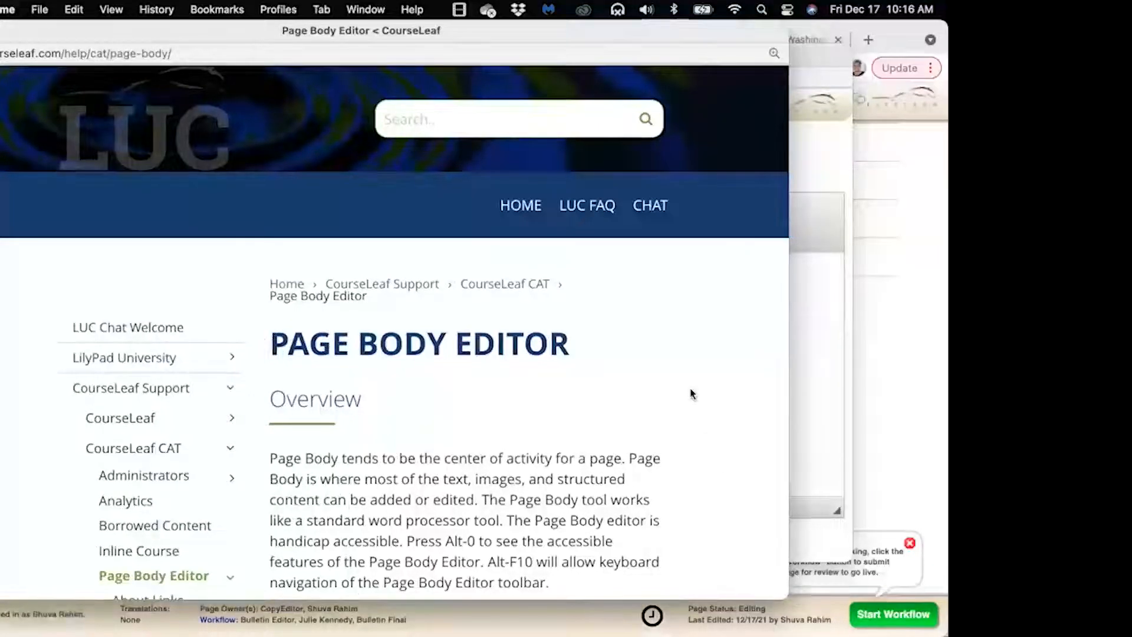
{"action": "scroll", "coordinate": [692, 394], "scroll_direction": "down", "scroll_amount": 5}
{"action": "scroll", "coordinate": [693, 394], "scroll_direction": "down", "scroll_amount": 3}
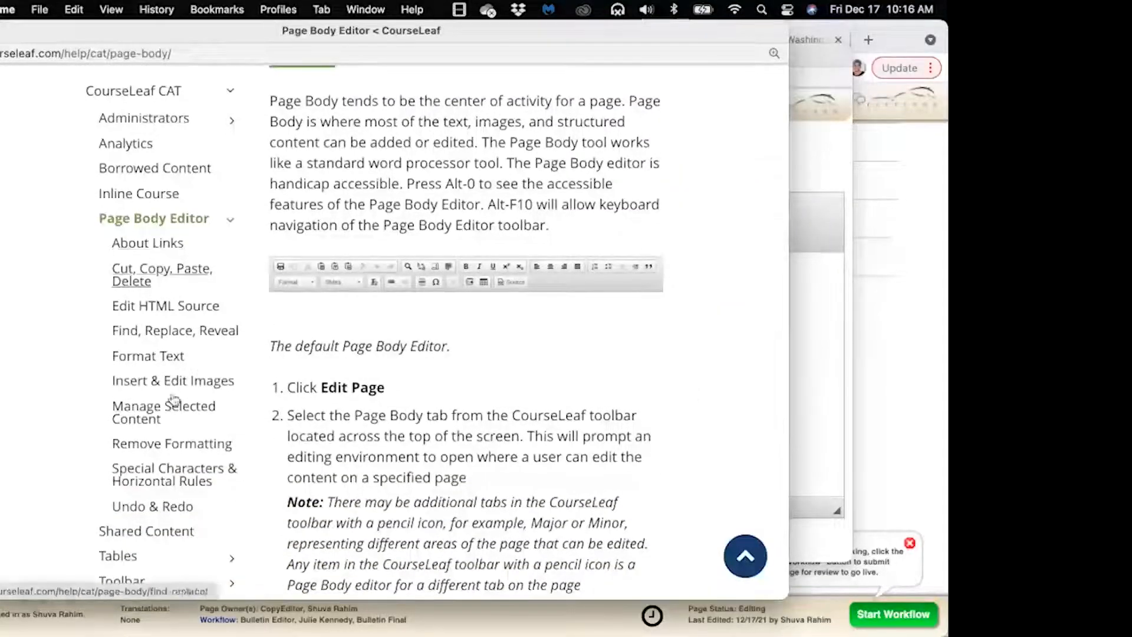
Open the Format Text help page and scroll down through its content
{"action": "left_click", "coordinate": [147, 358]}
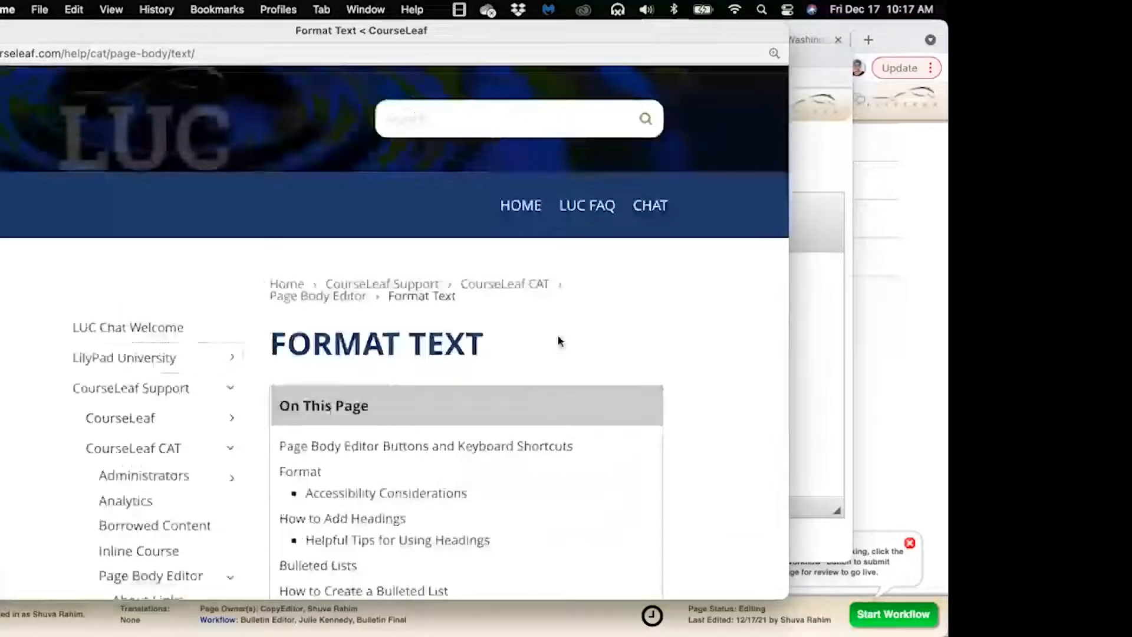
{"action": "scroll", "coordinate": [703, 332], "scroll_direction": "down", "scroll_amount": 3}
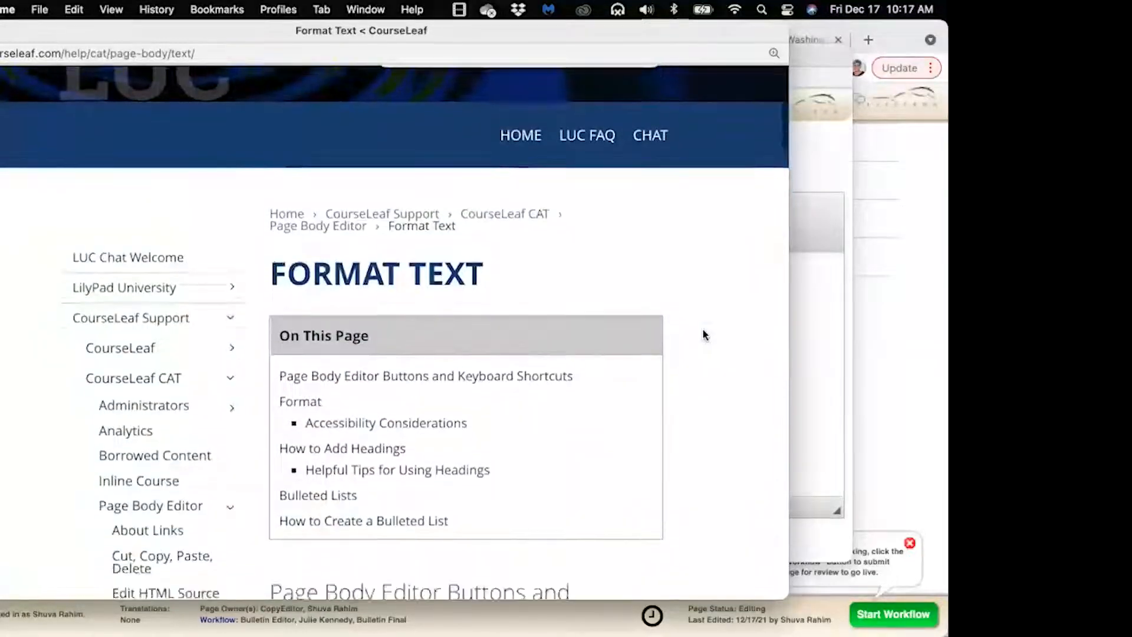
{"action": "scroll", "coordinate": [702, 333], "scroll_direction": "down", "scroll_amount": 5}
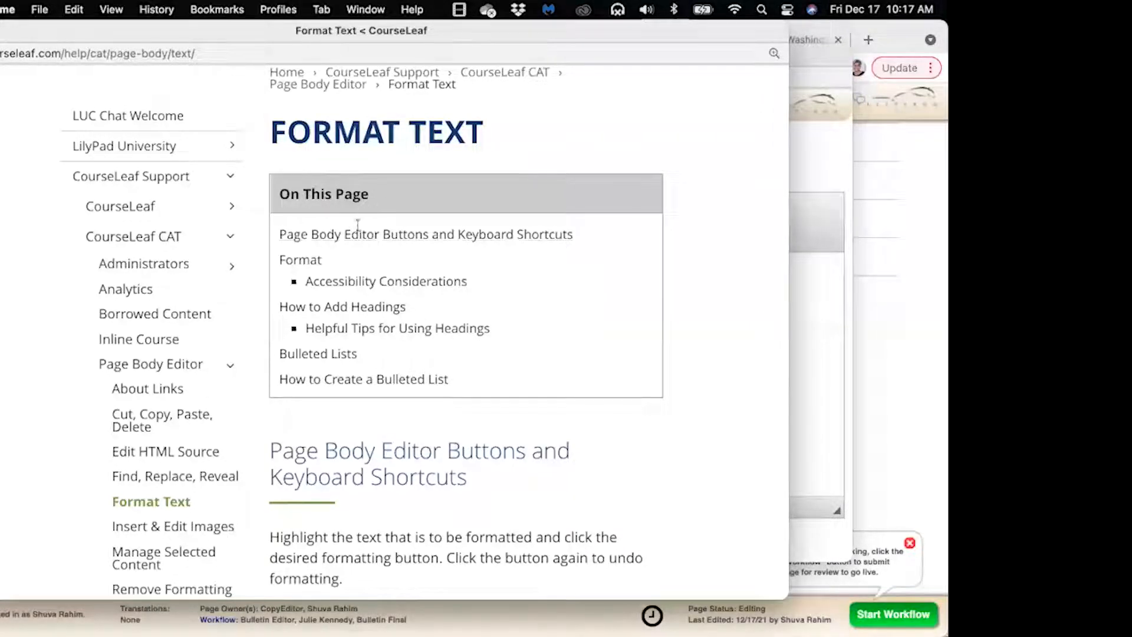
Jump to Helpful Tips for Using Headings and scroll to the How to Create a Bulleted List steps
{"action": "left_click", "coordinate": [453, 334]}
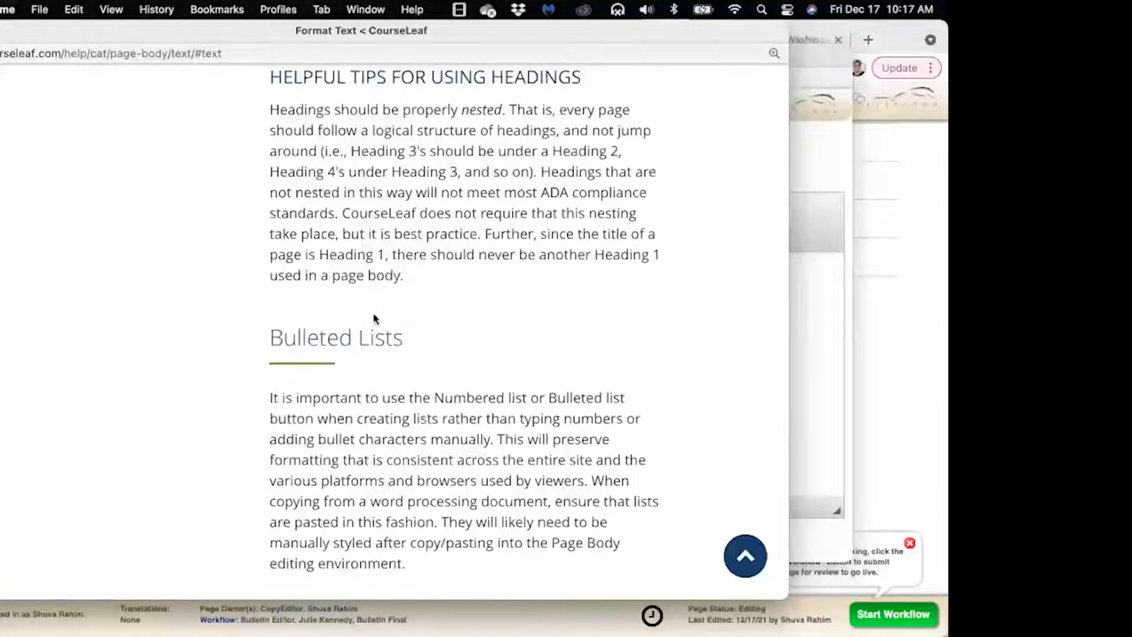
{"action": "scroll", "coordinate": [402, 378], "scroll_direction": "down", "scroll_amount": 10}
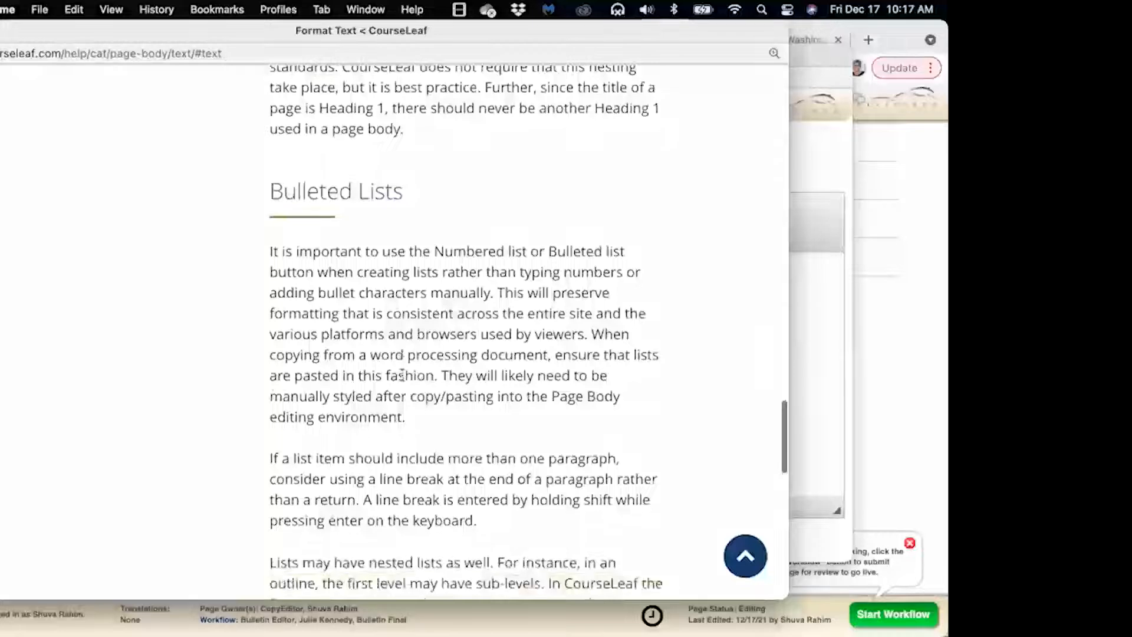
{"action": "scroll", "coordinate": [402, 375], "scroll_direction": "down", "scroll_amount": 3}
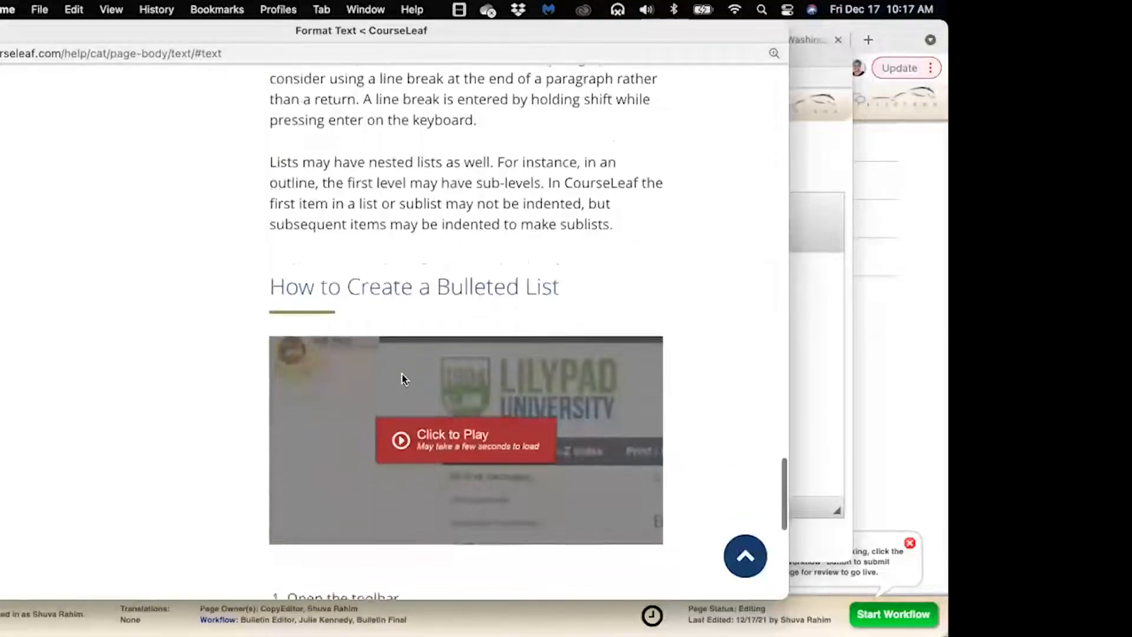
{"action": "scroll", "coordinate": [403, 374], "scroll_direction": "down", "scroll_amount": 1}
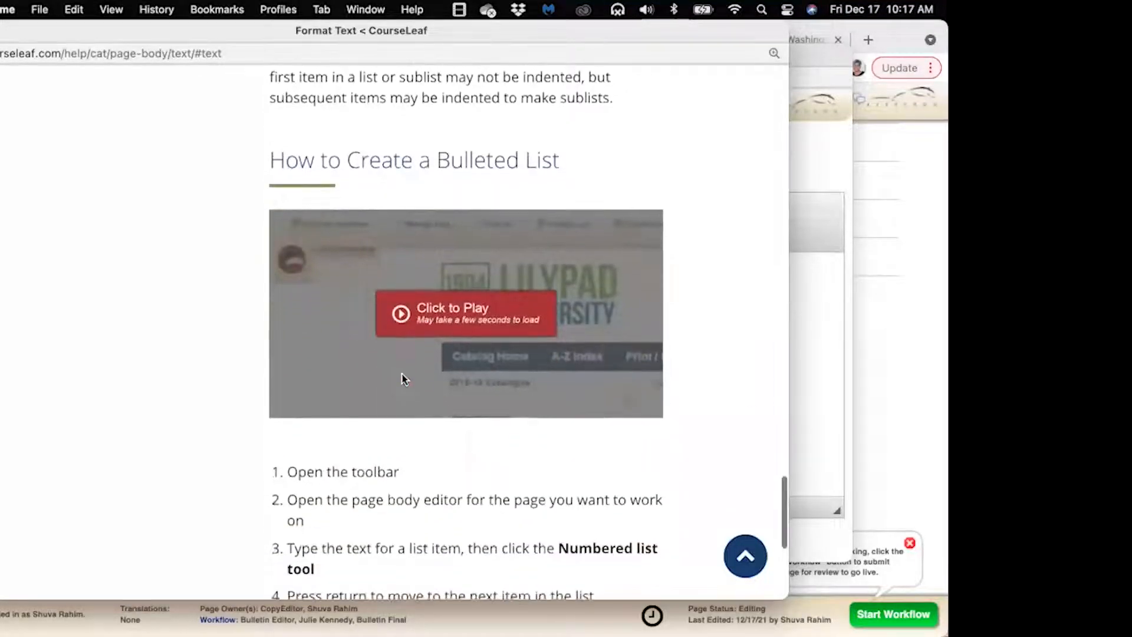
{"action": "scroll", "coordinate": [402, 374], "scroll_direction": "down", "scroll_amount": 1}
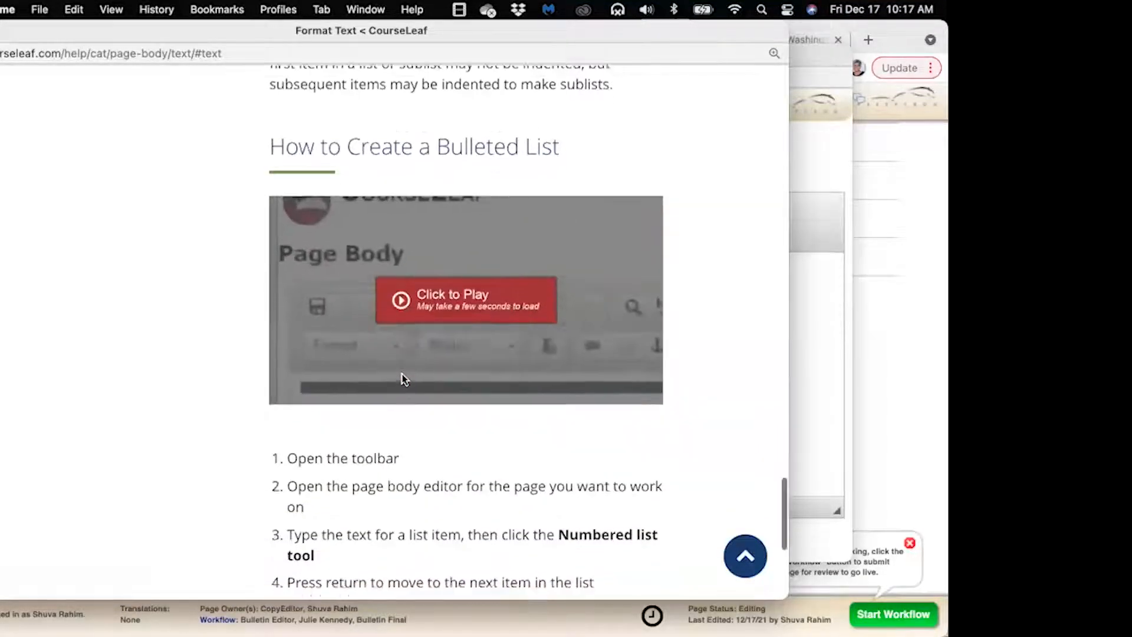
{"action": "scroll", "coordinate": [401, 373], "scroll_direction": "down", "scroll_amount": 1}
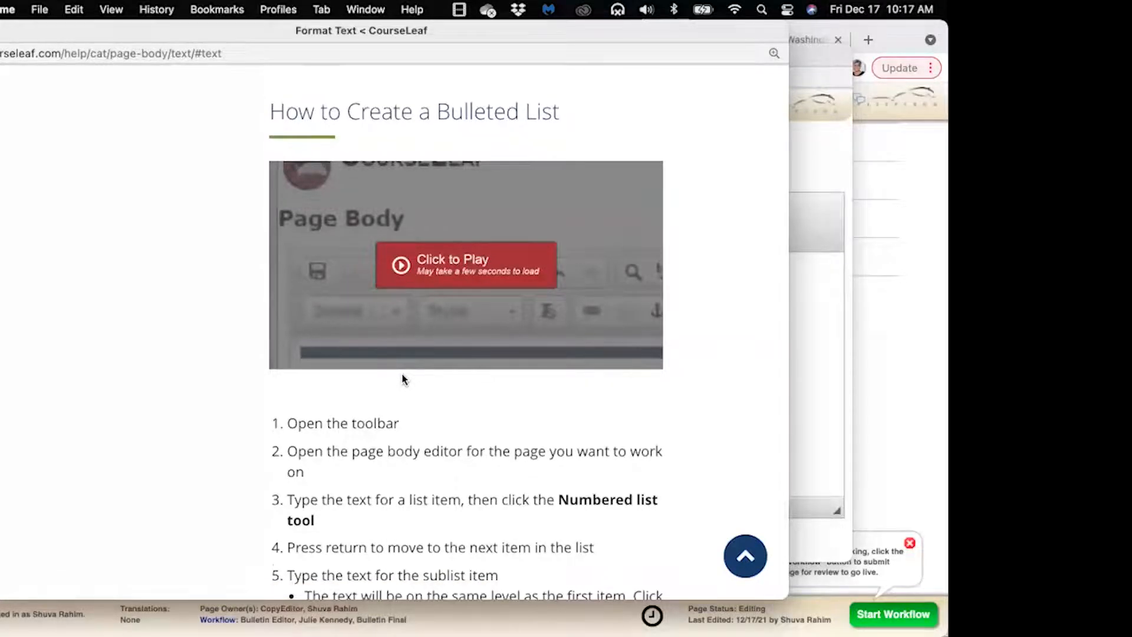
{"action": "scroll", "coordinate": [404, 378], "scroll_direction": "down", "scroll_amount": 5}
{"action": "scroll", "coordinate": [402, 375], "scroll_direction": "down", "scroll_amount": 1}
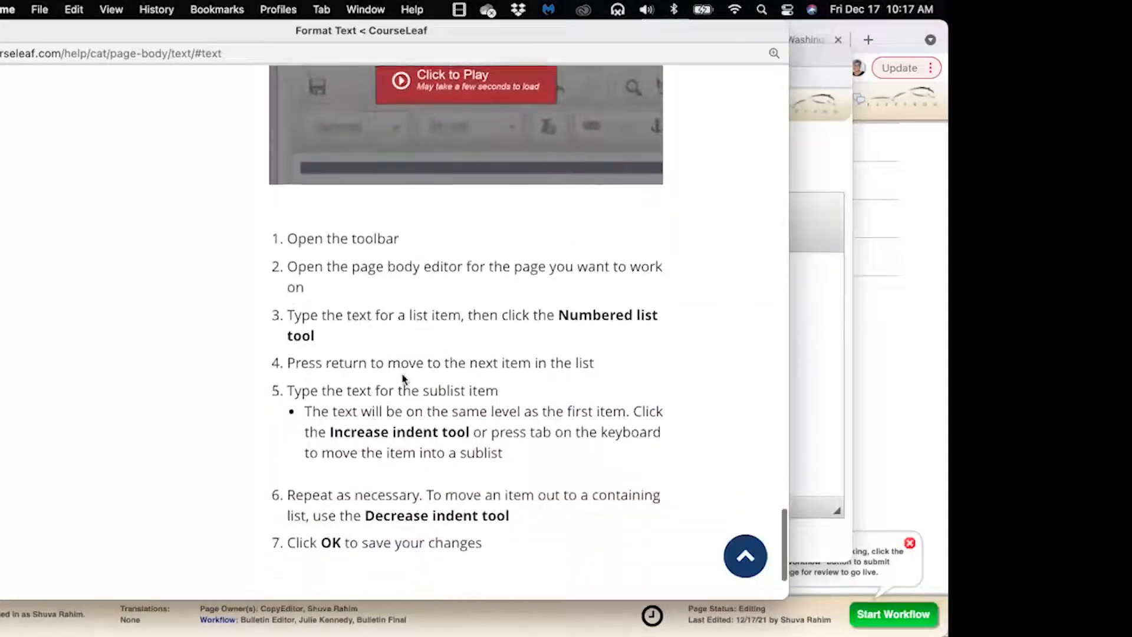
{"action": "scroll", "coordinate": [402, 375], "scroll_direction": "up", "scroll_amount": 2}
{"action": "scroll", "coordinate": [402, 379], "scroll_direction": "up", "scroll_amount": 1}
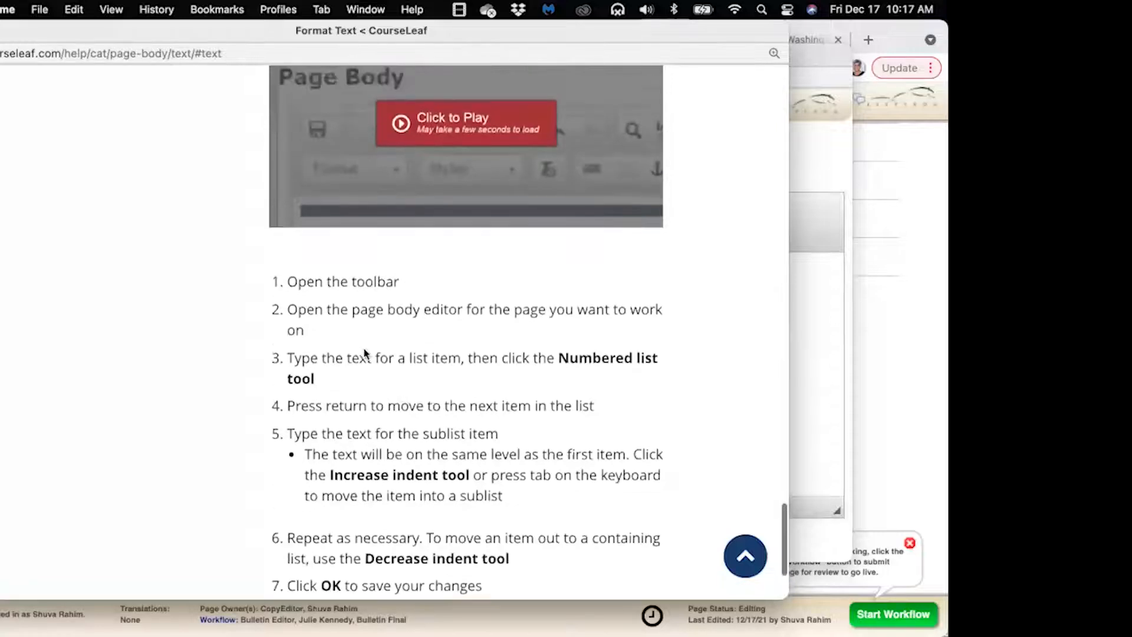
Close the help window and start a new paragraph after numbered item three
{"action": "left_click", "coordinate": [0, 31]}
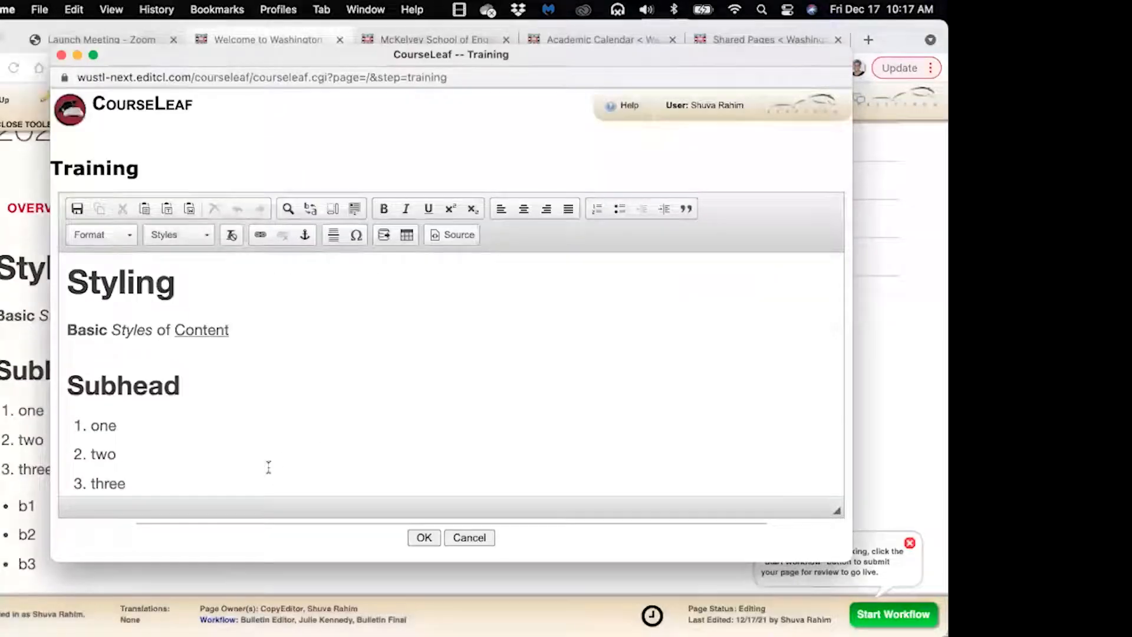
{"action": "left_click", "coordinate": [253, 479]}
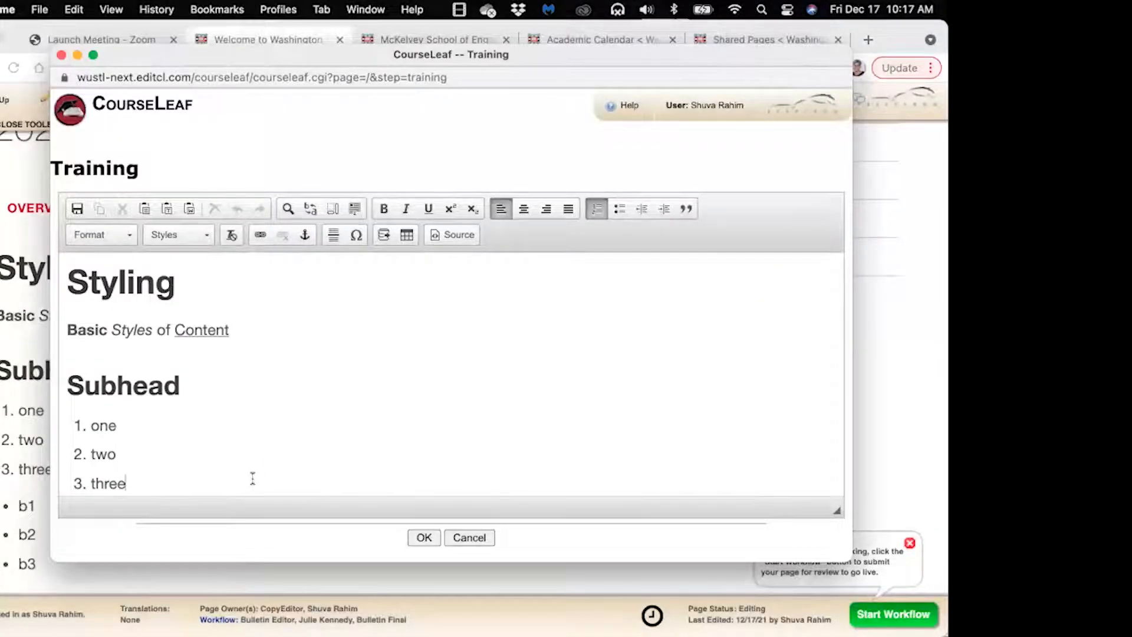
{"action": "key", "text": "Return"}
{"action": "key", "text": "Return"}
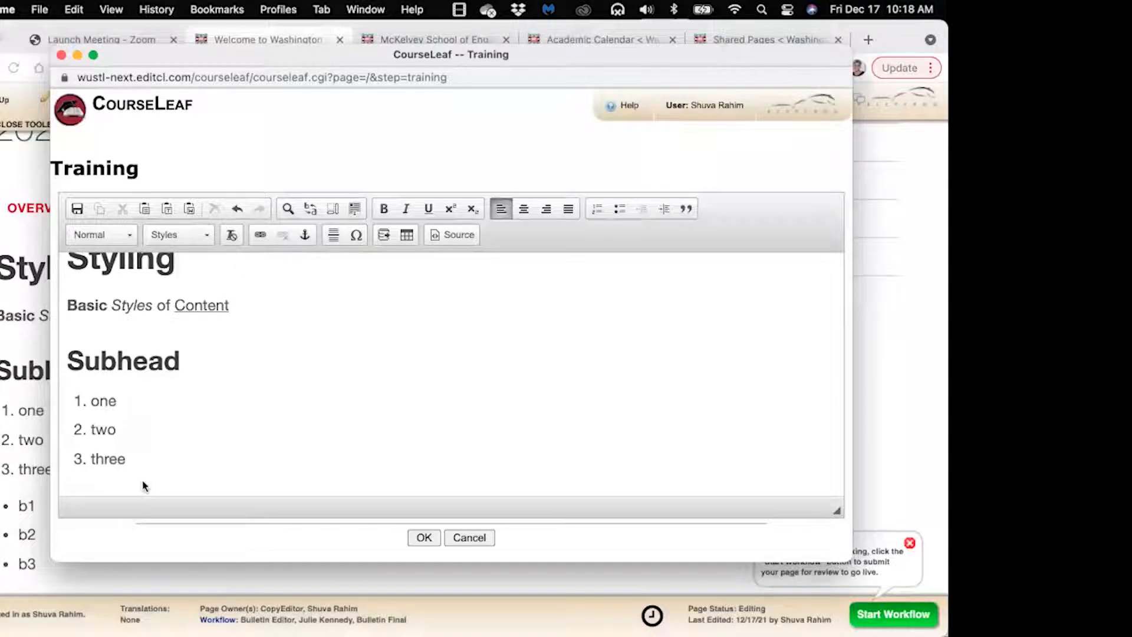
Type Links after item three, then delete the misplaced word and the leftover blank line
{"action": "left_click", "coordinate": [202, 452]}
{"action": "key", "text": "Return"}
{"action": "type", "text": "Links"}
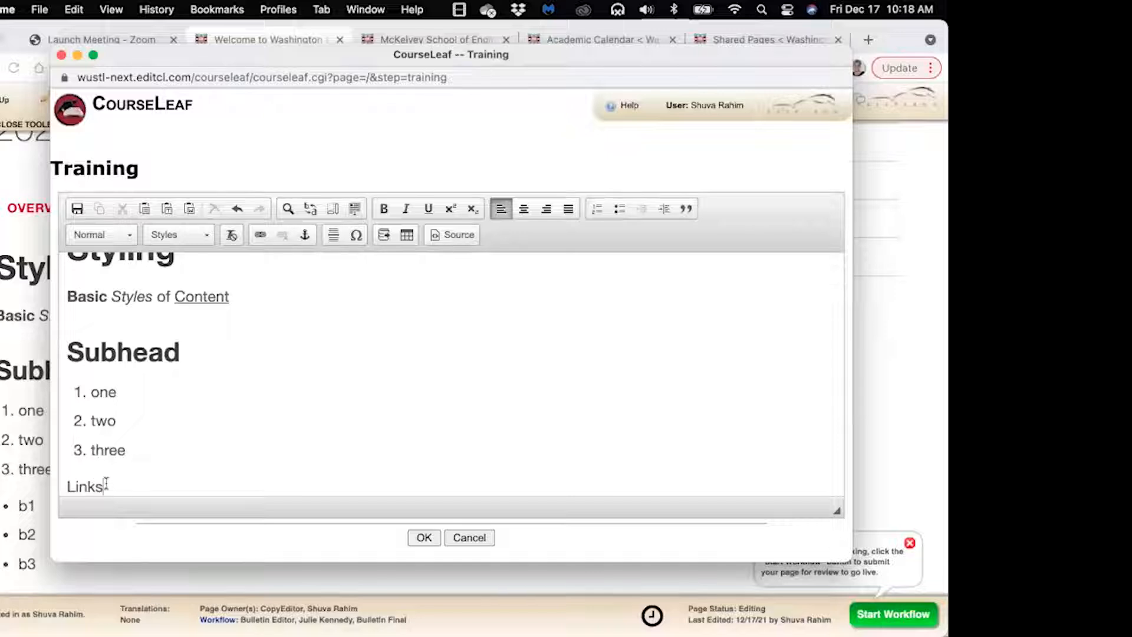
{"action": "scroll", "coordinate": [61, 480], "scroll_direction": "down", "scroll_amount": 2}
{"action": "left_click_drag", "start_coordinate": [74, 434], "coordinate": [101, 443]}
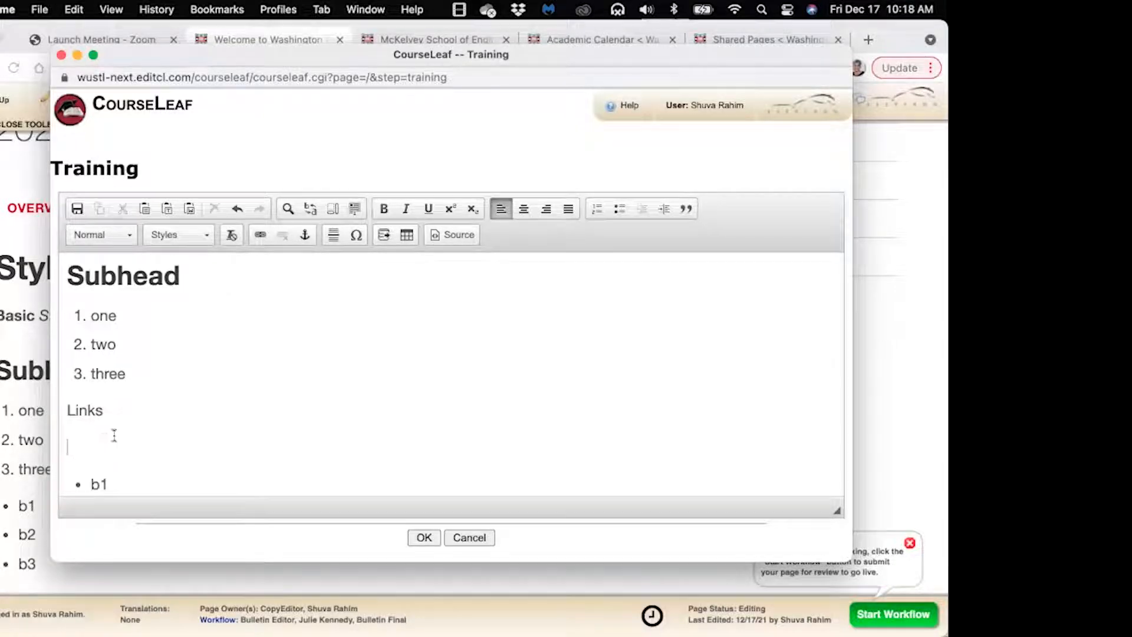
{"action": "left_click_drag", "start_coordinate": [111, 404], "coordinate": [68, 399]}
{"action": "key", "text": "BackSpace"}
{"action": "key", "text": "BackSpace"}
{"action": "left_click", "coordinate": [79, 408]}
{"action": "key", "text": "BackSpace"}
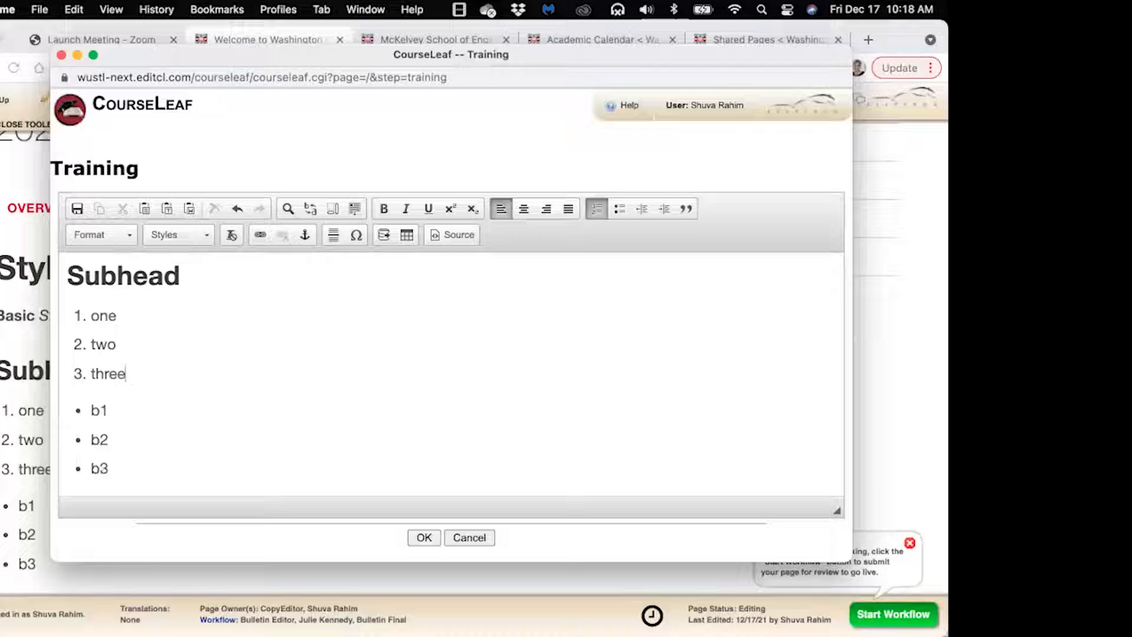
Add a plain 'Links' line after bullet item b3 and select it
{"action": "left_click", "coordinate": [131, 475]}
{"action": "key", "text": "Return"}
{"action": "key", "text": "Return"}
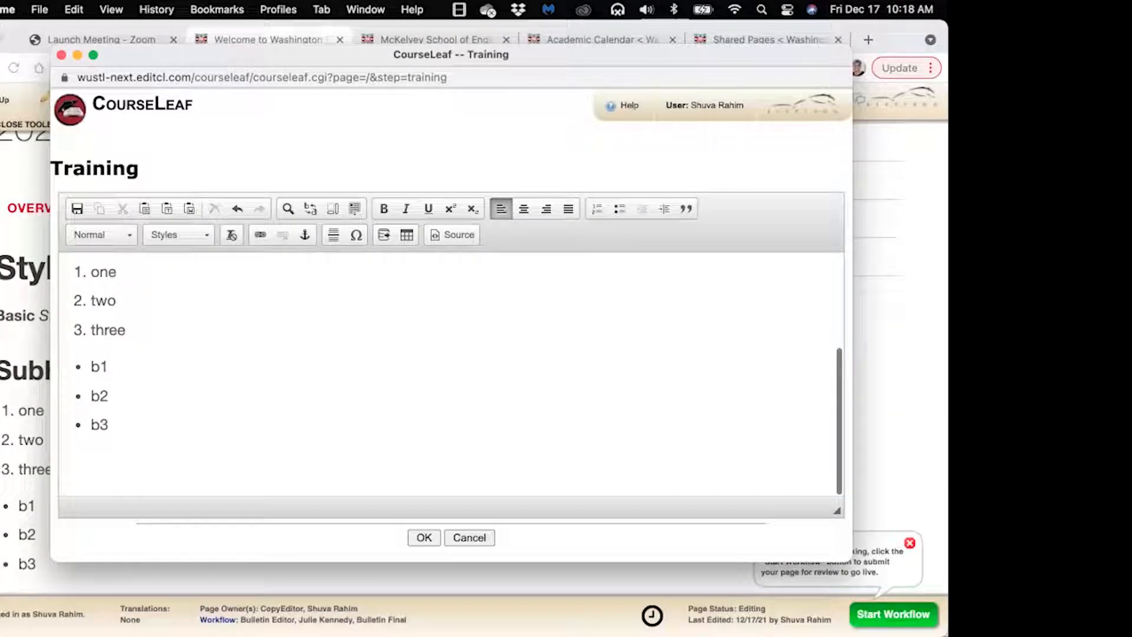
{"action": "type", "text": "Links"}
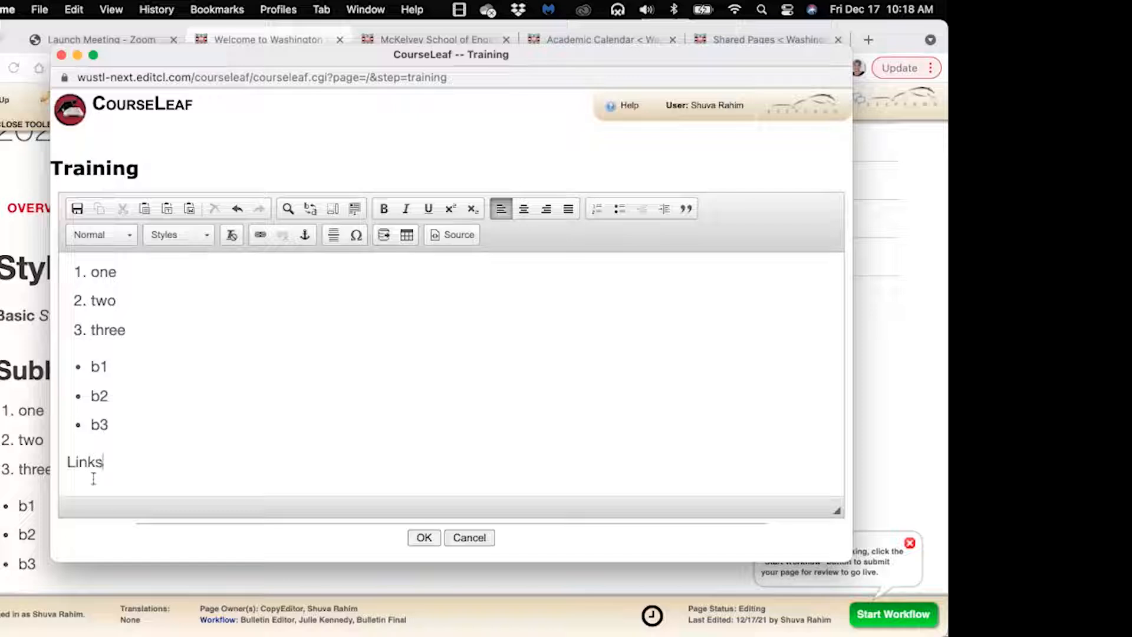
{"action": "left_click_drag", "start_coordinate": [104, 462], "coordinate": [66, 462]}
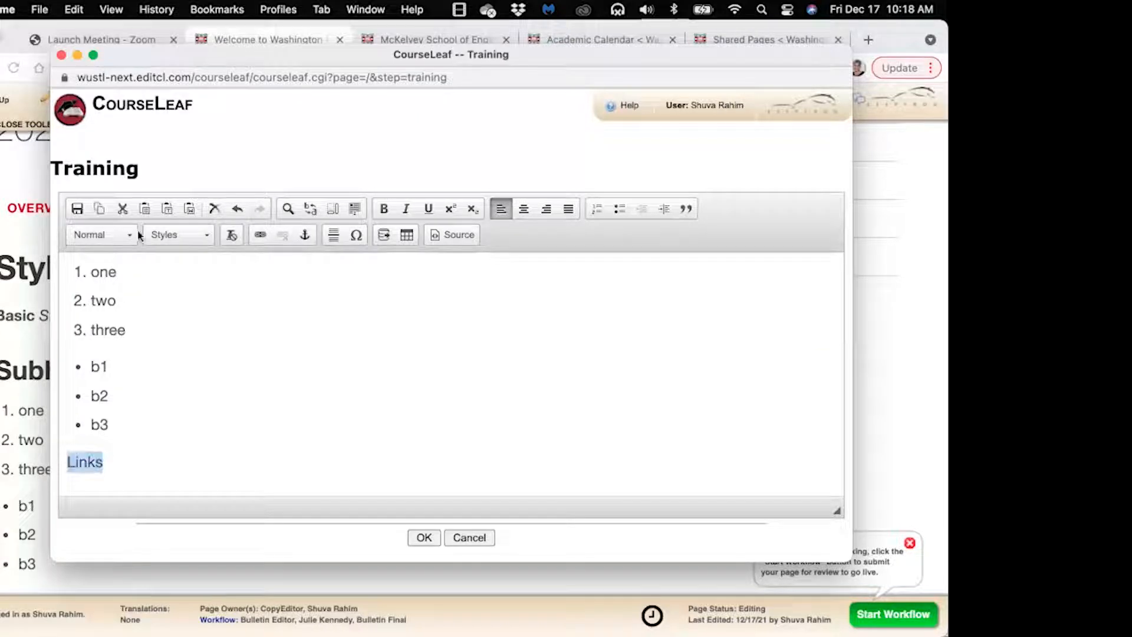
Format the Links line as Heading 2
{"action": "left_click", "coordinate": [122, 240]}
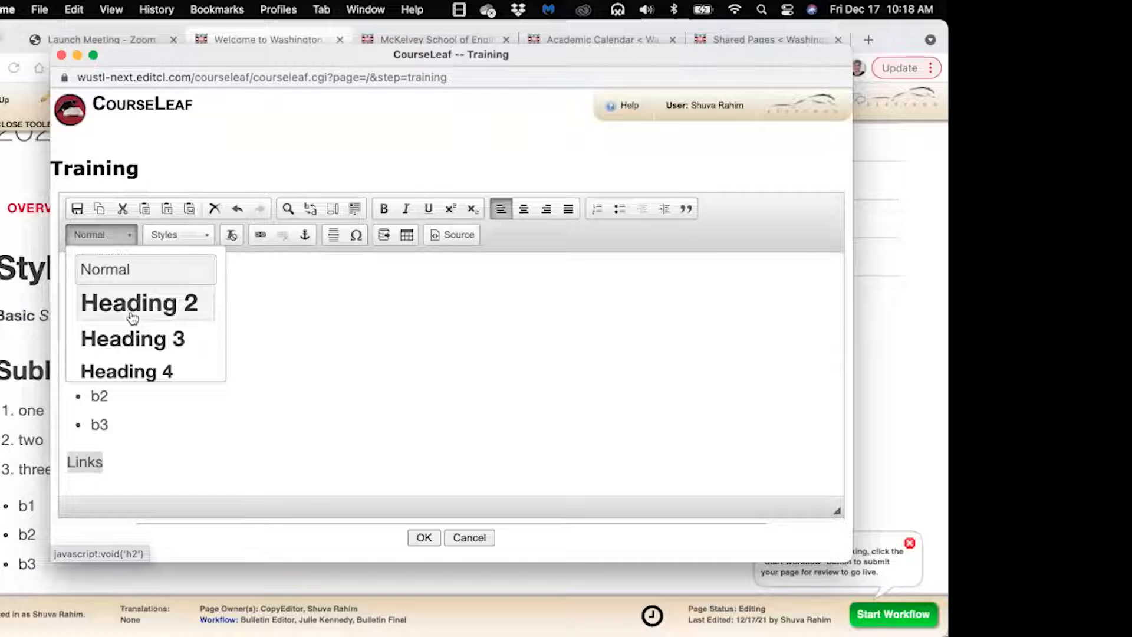
{"action": "left_click", "coordinate": [133, 310]}
{"action": "left_click", "coordinate": [179, 484]}
Add plain lines Washington University, Engineering and Registrar below the Links heading
{"action": "key", "text": "Return"}
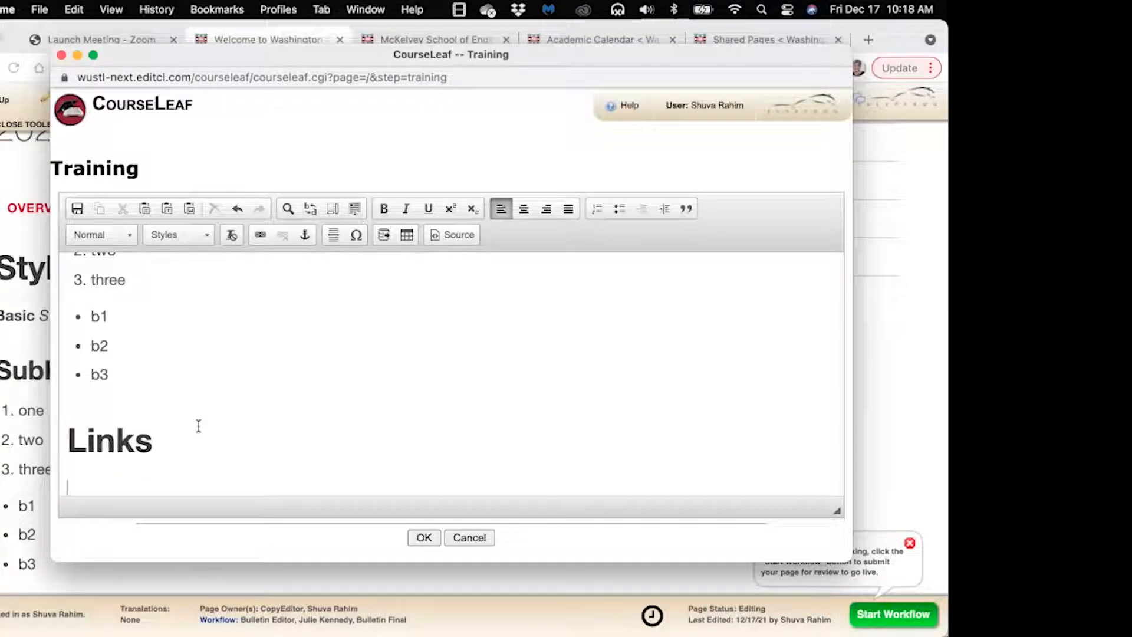
{"action": "type", "text": "Washingon"}
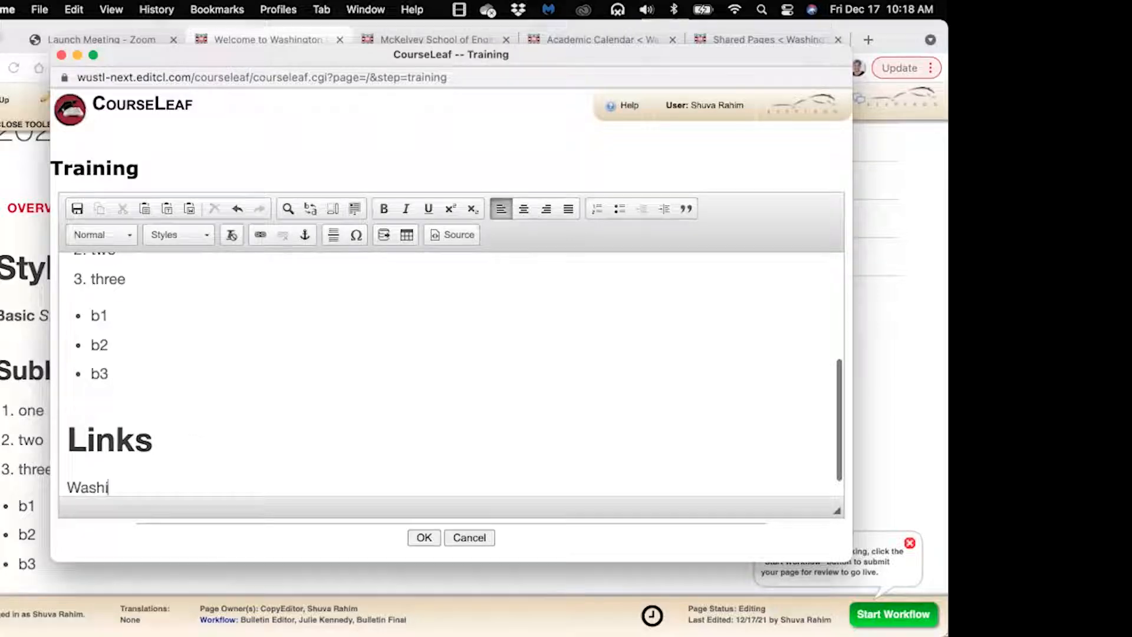
{"action": "key", "text": "BackSpace"}
{"action": "key", "text": "BackSpace"}
{"action": "type", "text": "ton "}
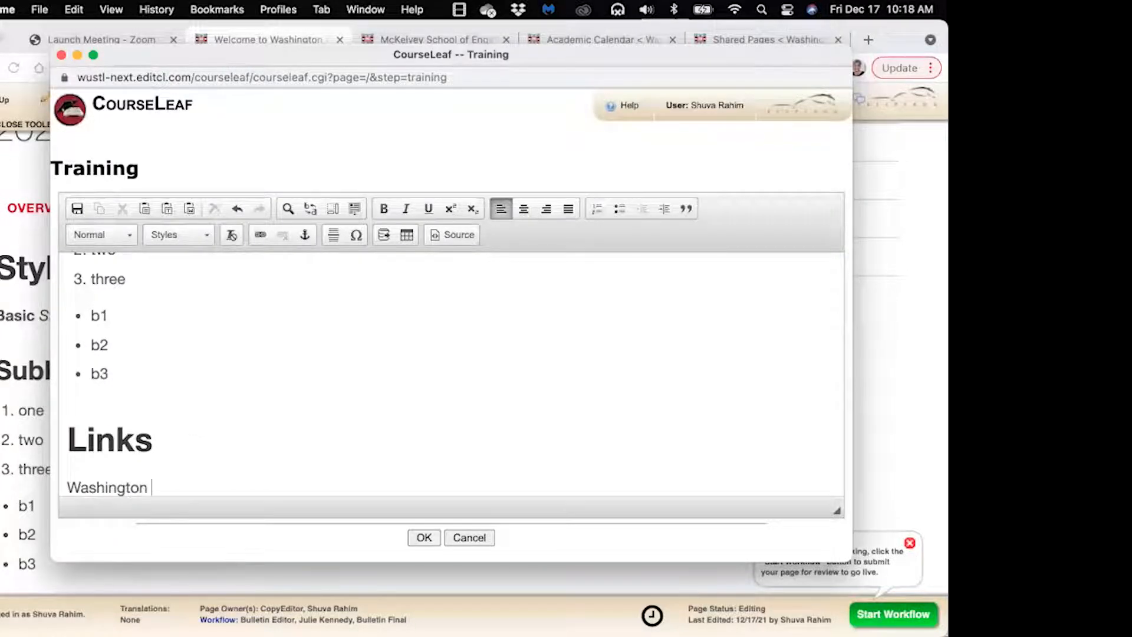
{"action": "type", "text": "University"}
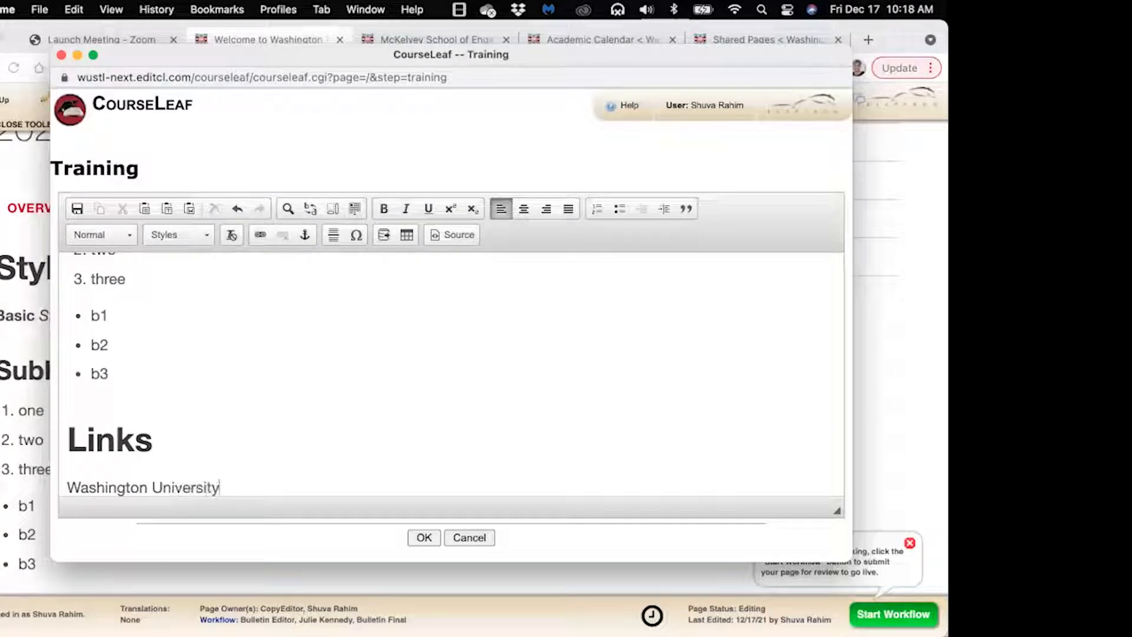
{"action": "key", "text": "Return"}
{"action": "type", "text": "En"}
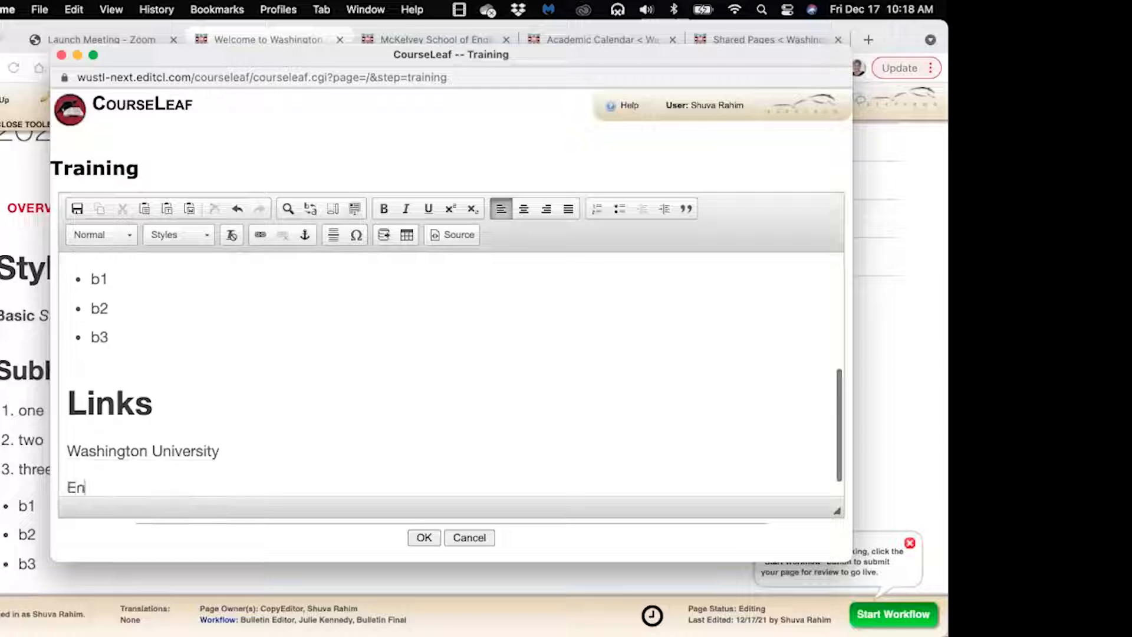
{"action": "type", "text": "ginne"}
{"action": "key", "text": "BackSpace"}
{"action": "key", "text": "BackSpace"}
{"action": "type", "text": "eering"}
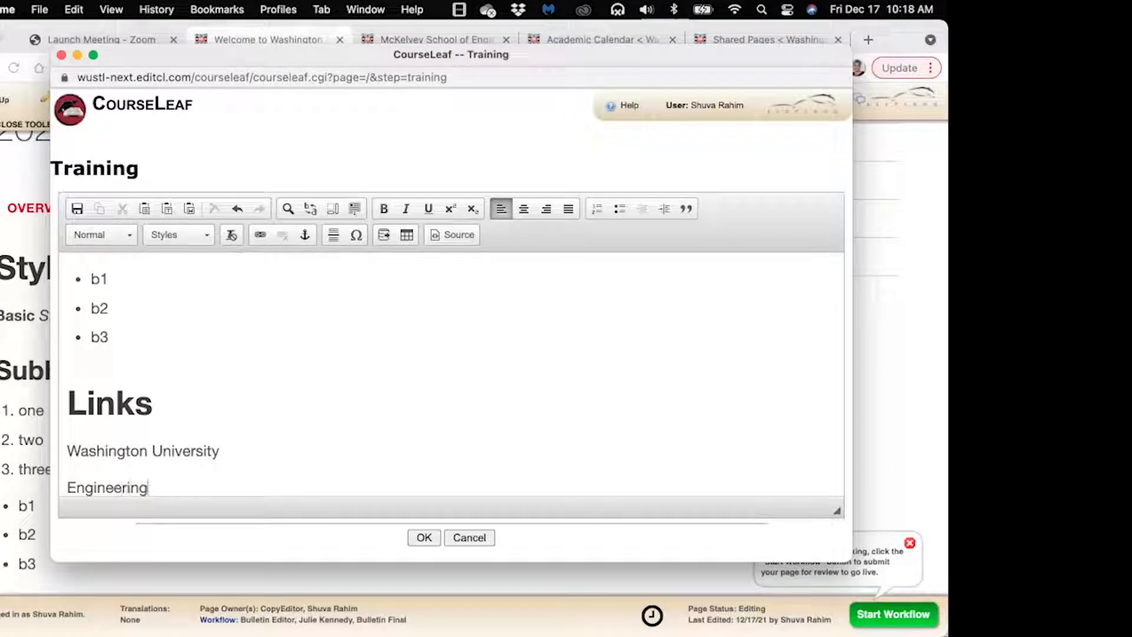
{"action": "key", "text": "Return"}
{"action": "type", "text": "Registrar"}
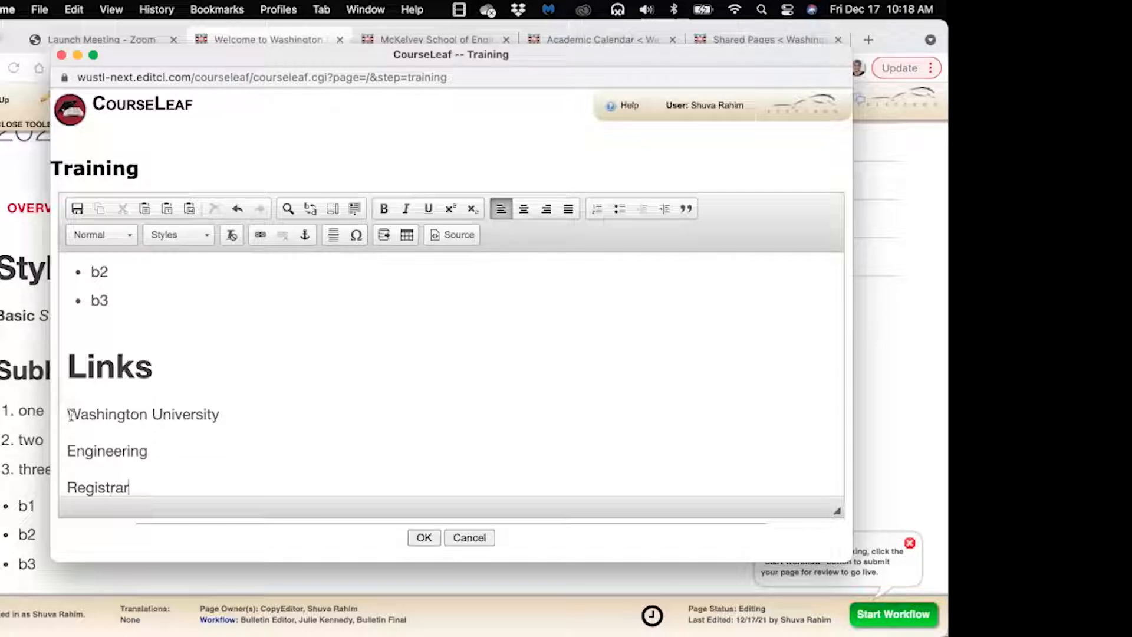
{"action": "left_click_drag", "start_coordinate": [68, 414], "coordinate": [221, 417]}
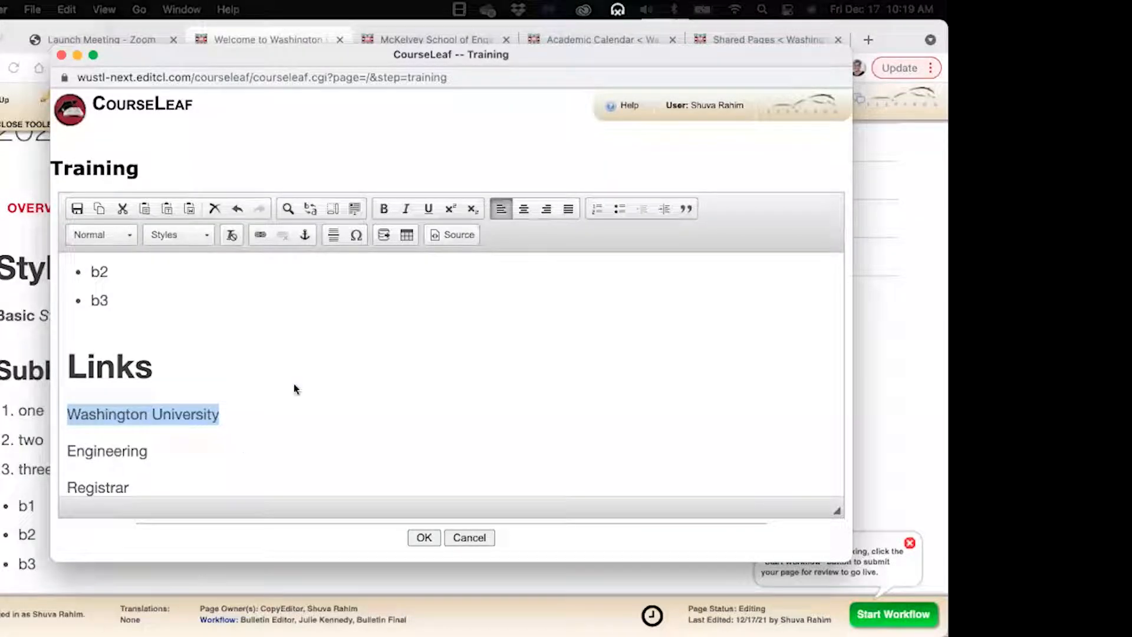
{"action": "left_click", "coordinate": [221, 418]}
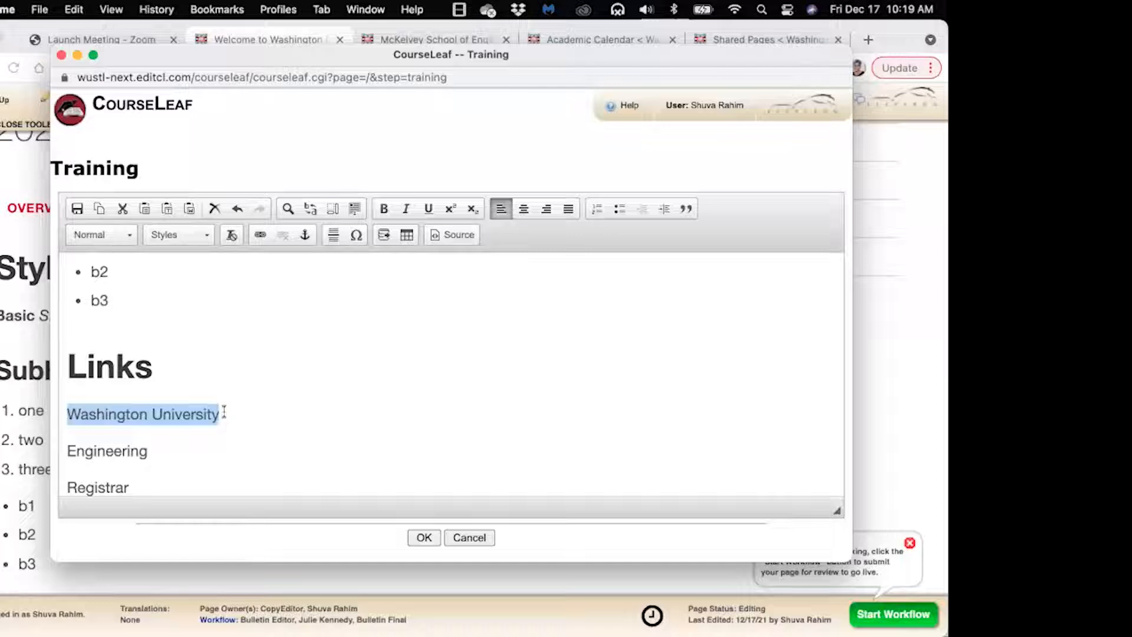
{"action": "left_click", "coordinate": [260, 237]}
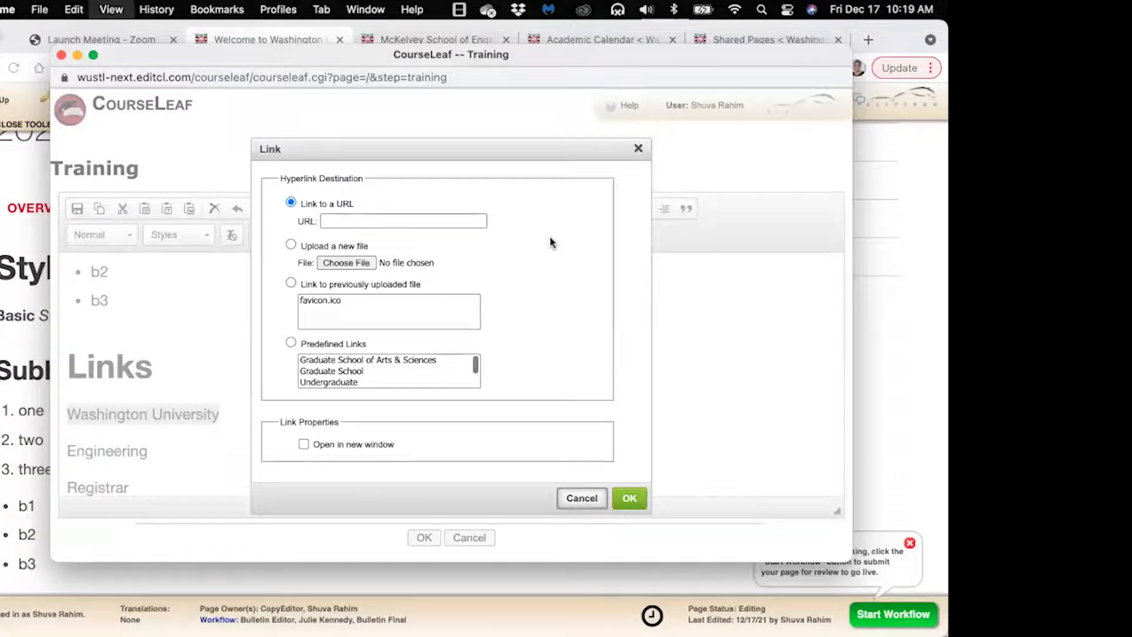
{"action": "key", "text": "super+equal"}
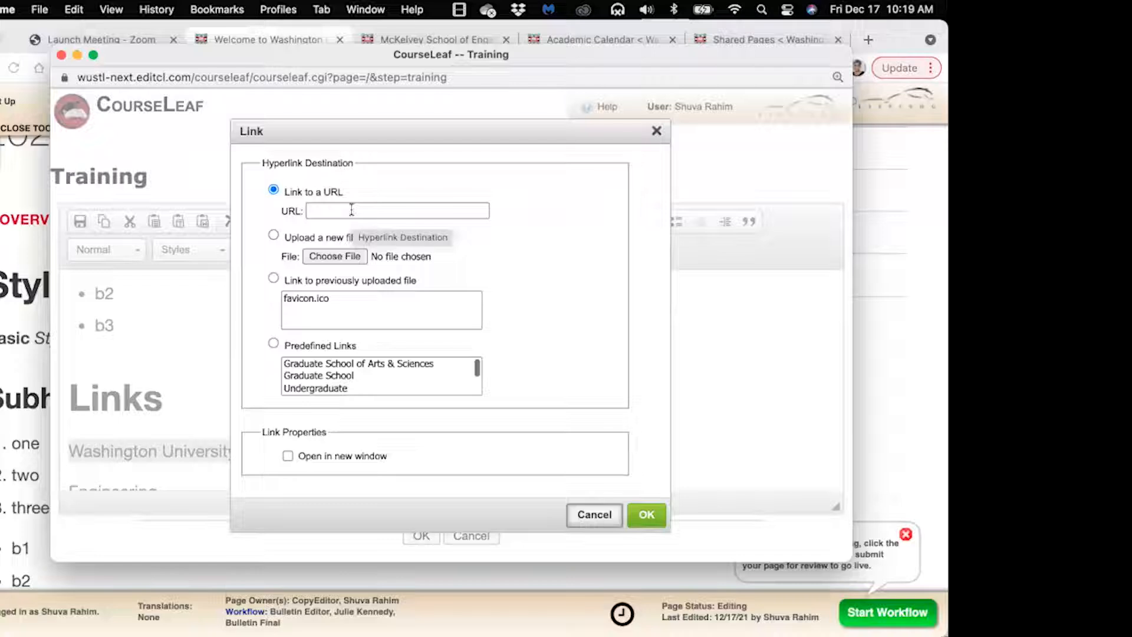
{"action": "left_click", "coordinate": [351, 210]}
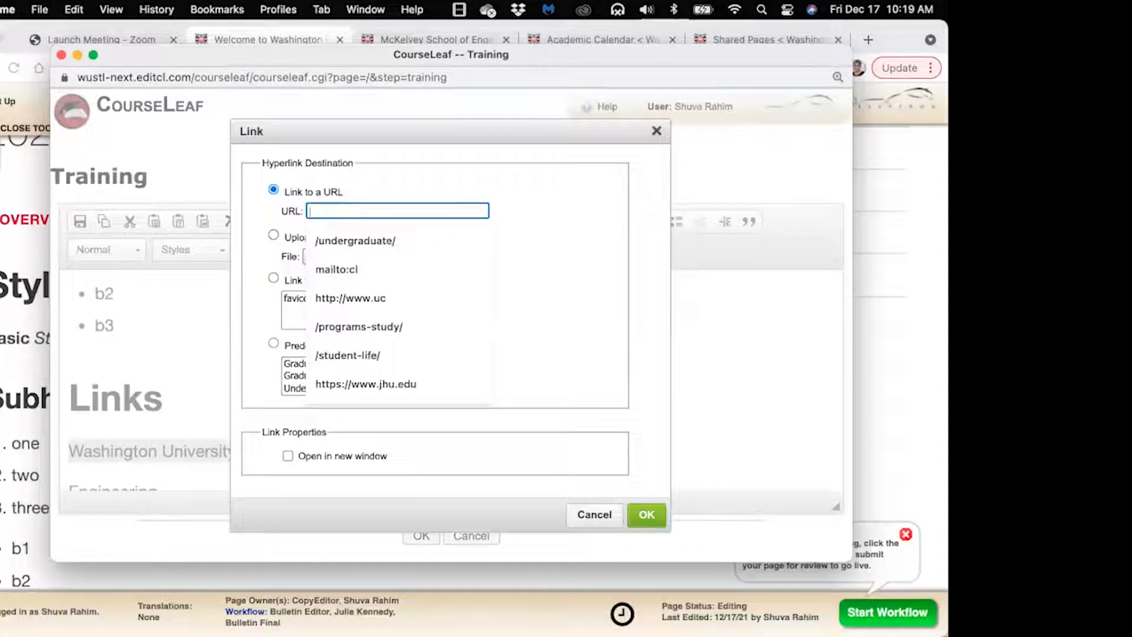
{"action": "type", "text": "http"}
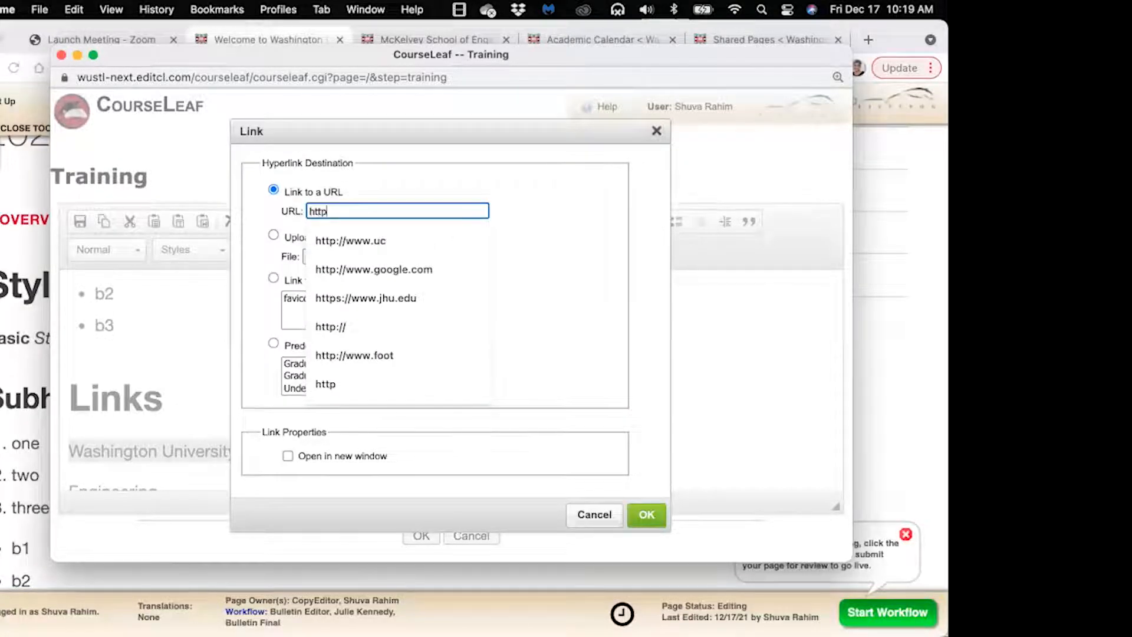
{"action": "type", "text": "://"}
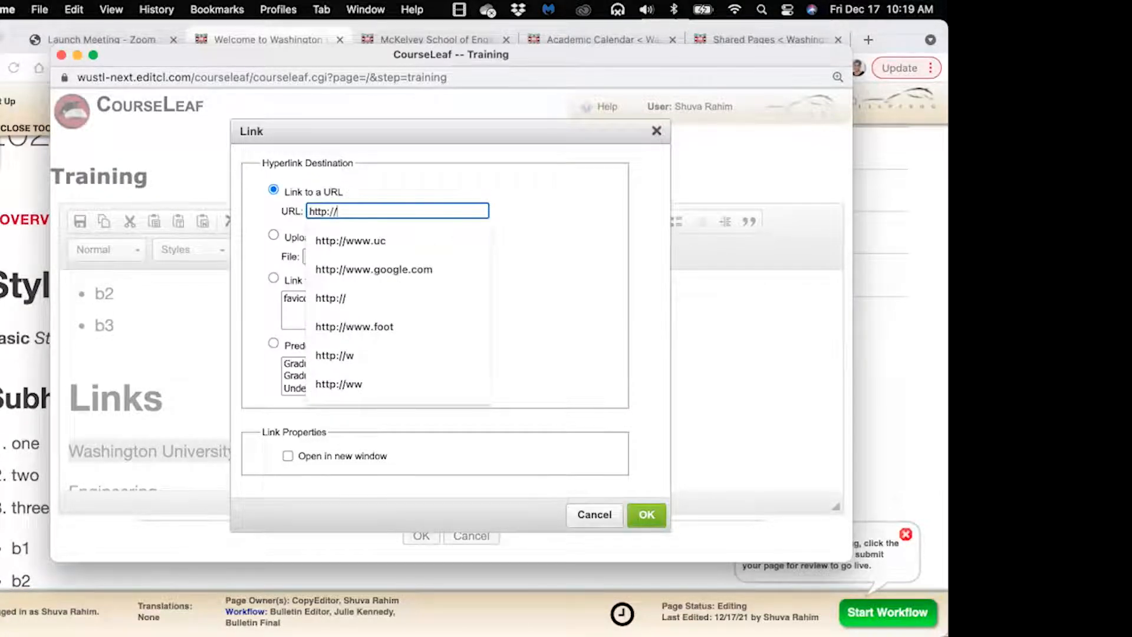
{"action": "type", "text": "www."}
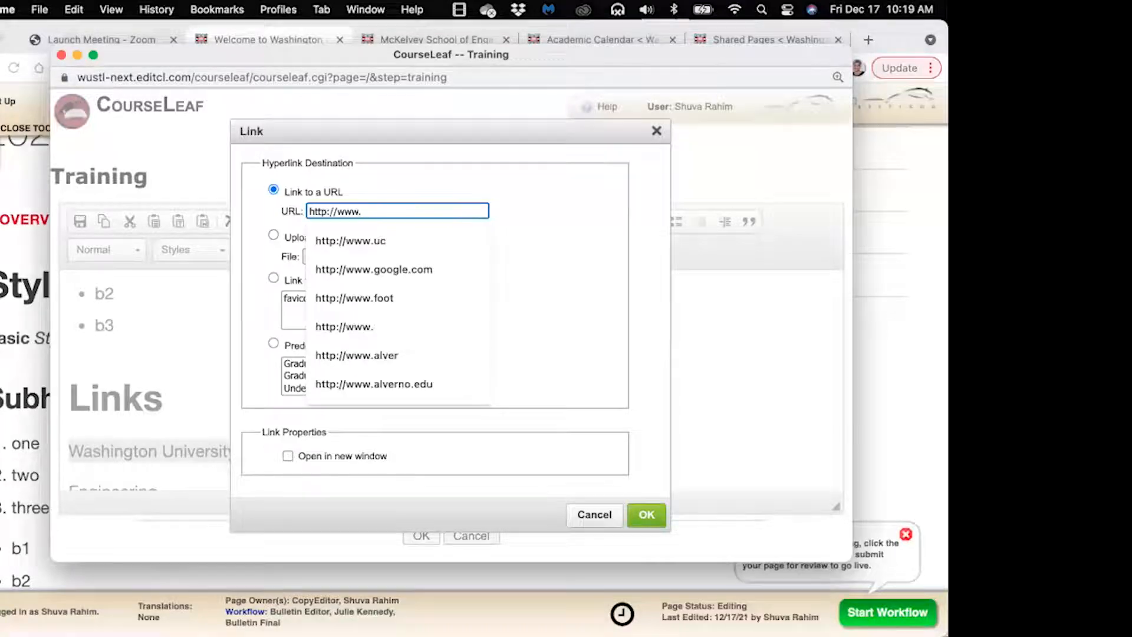
{"action": "type", "text": "wustl.edu"}
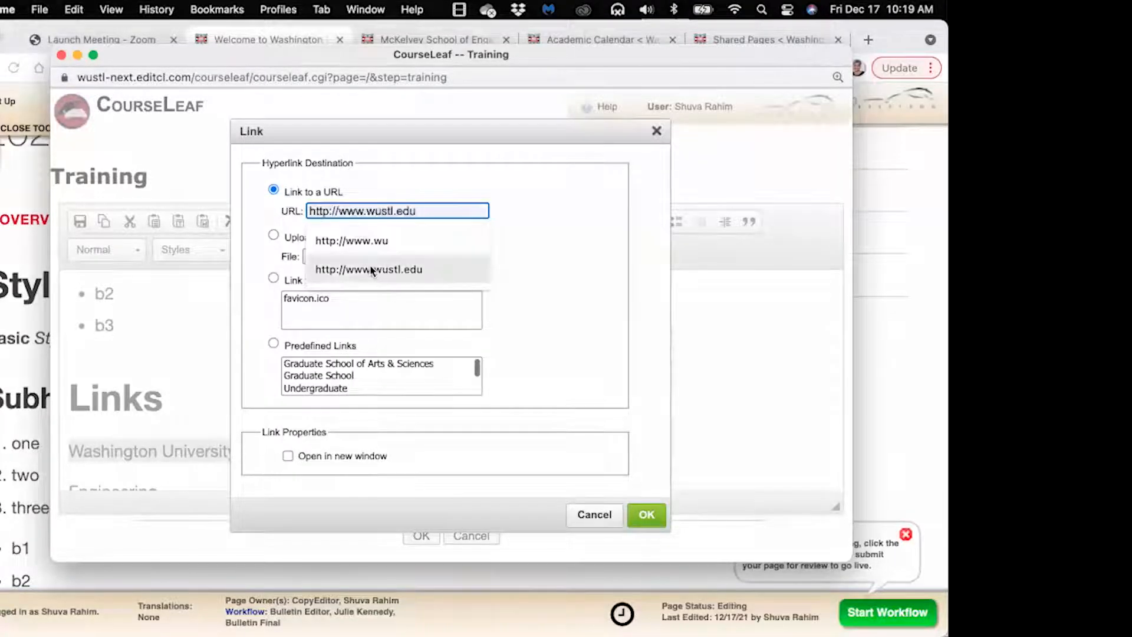
{"action": "left_click", "coordinate": [374, 269]}
{"action": "left_click", "coordinate": [396, 189]}
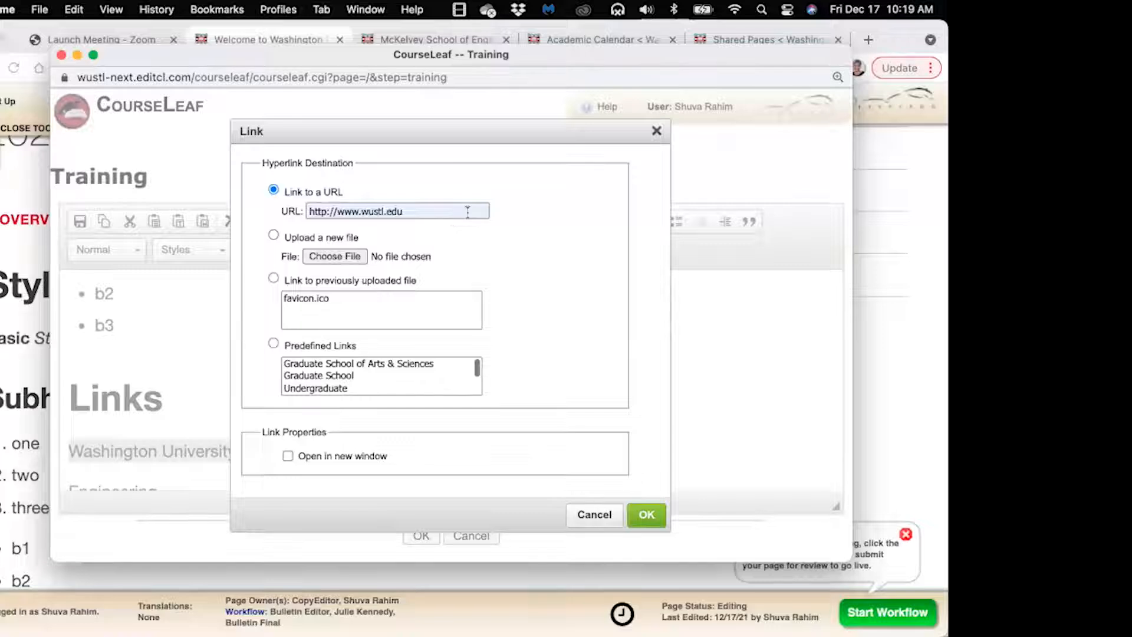
{"action": "left_click", "coordinate": [647, 515]}
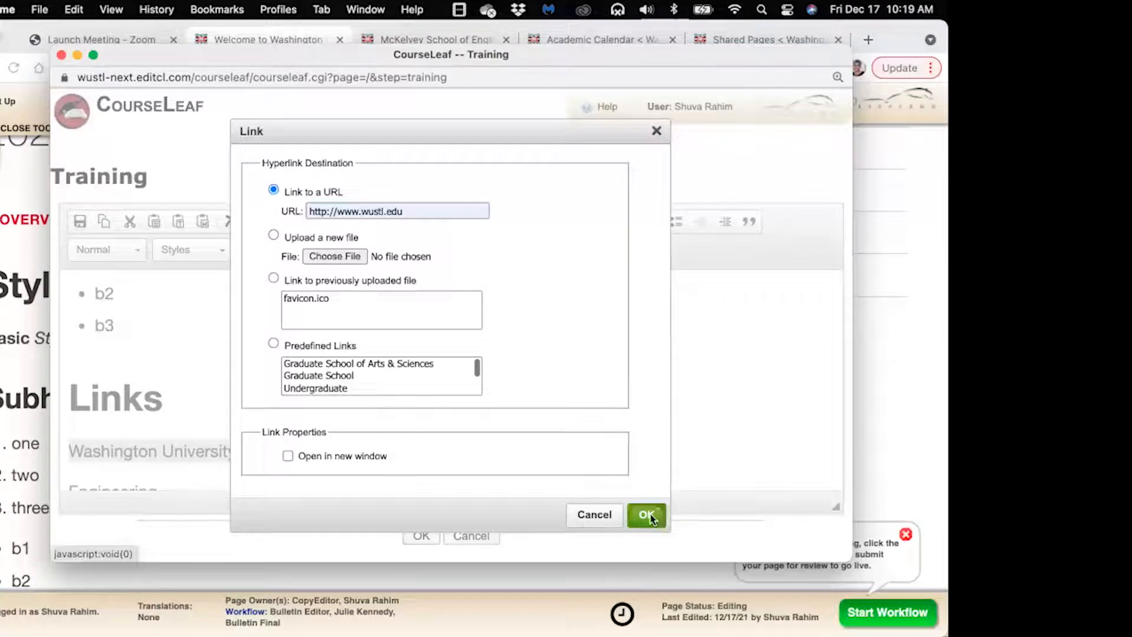
{"action": "scroll", "coordinate": [309, 447], "scroll_direction": "down", "scroll_amount": 3}
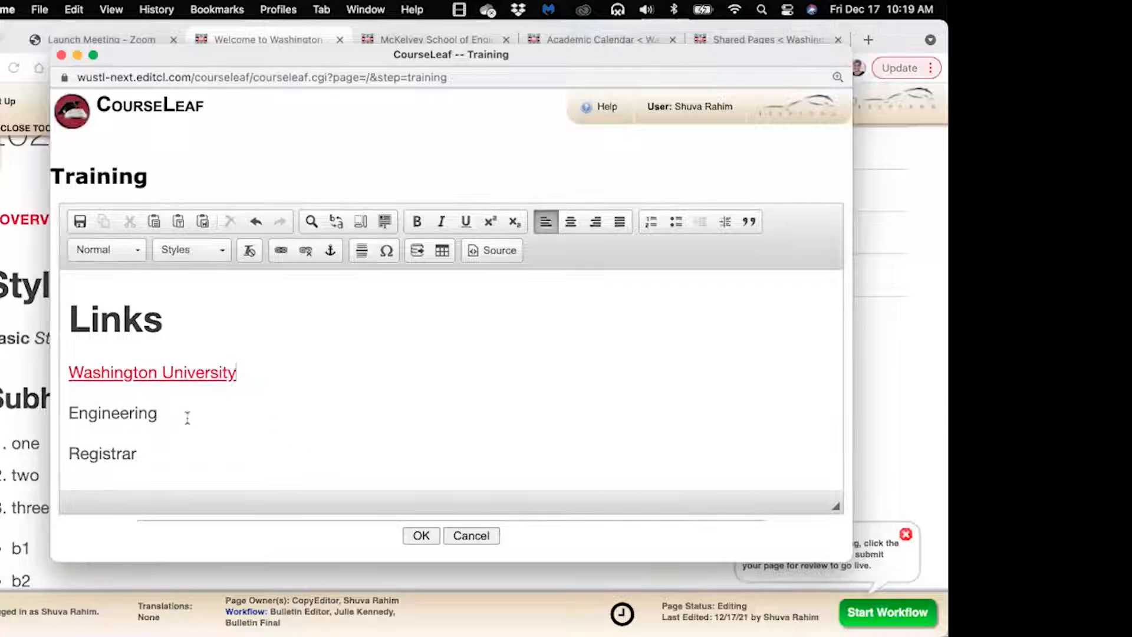
Save the Training edits, check the Links section, and switch to the McKelvey School of Engineering tab
{"action": "left_click", "coordinate": [421, 536]}
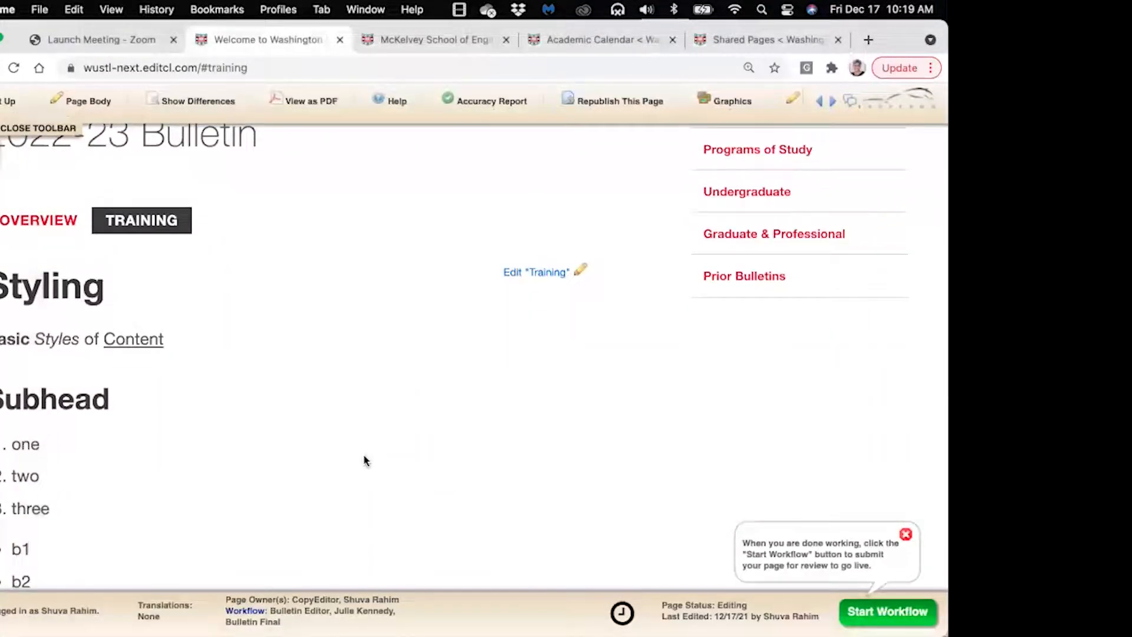
{"action": "scroll", "coordinate": [366, 460], "scroll_direction": "down", "scroll_amount": 10}
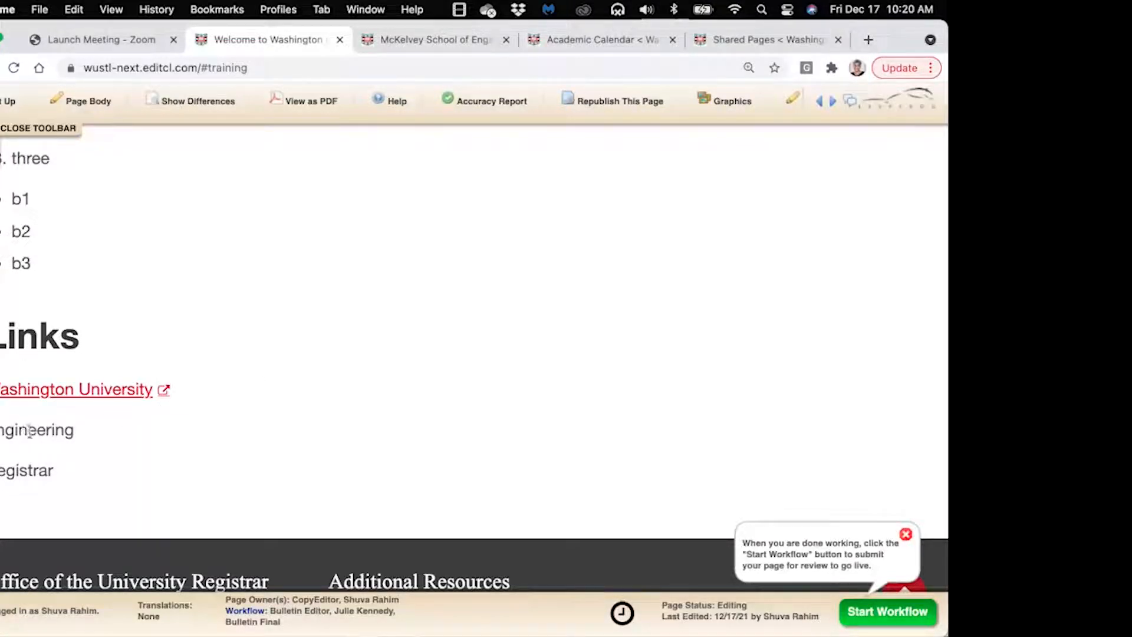
{"action": "left_click", "coordinate": [430, 44]}
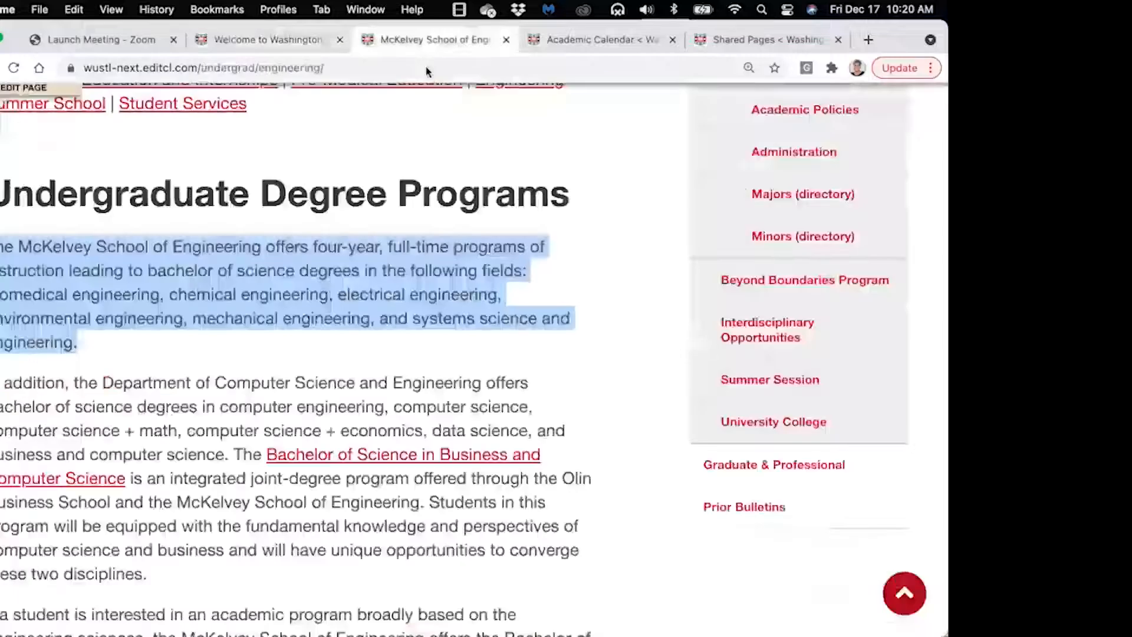
Copy the /undergrad/engineering/ path from the engineering page address and return to the Training tab
{"action": "left_click", "coordinate": [589, 172]}
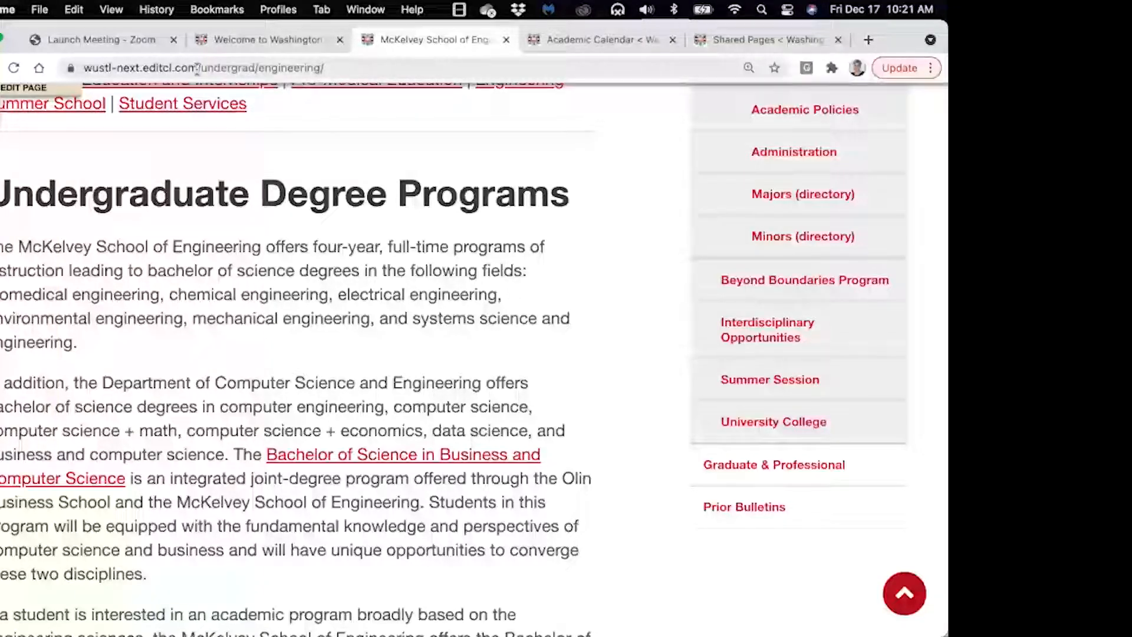
{"action": "left_click_drag", "start_coordinate": [198, 69], "coordinate": [339, 69]}
{"action": "key", "text": "super+c"}
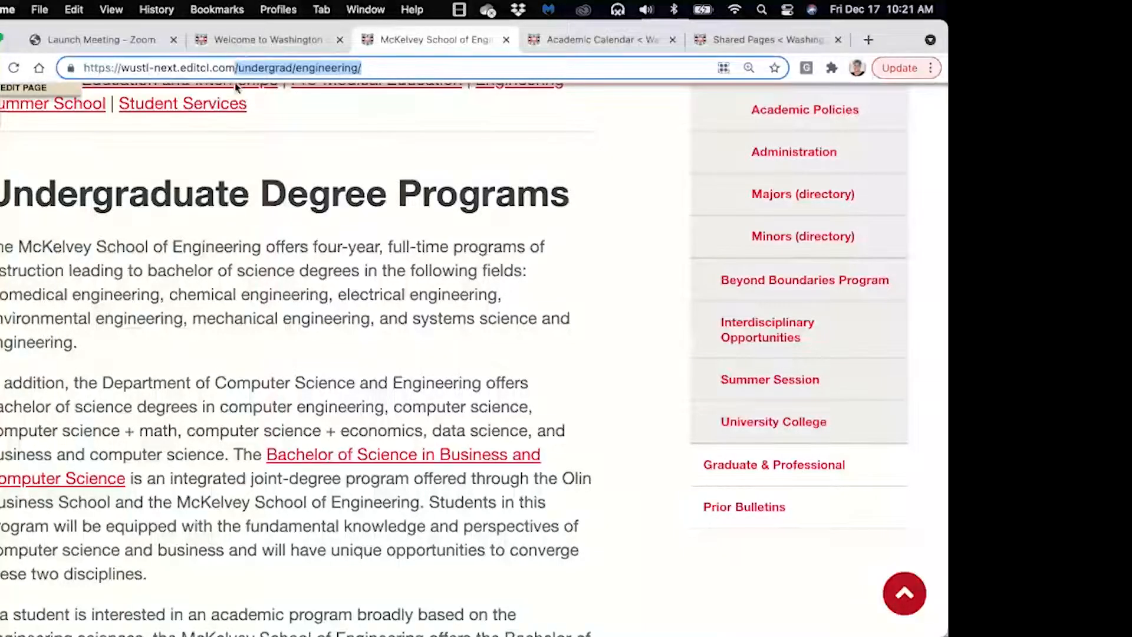
{"action": "left_click", "coordinate": [243, 40]}
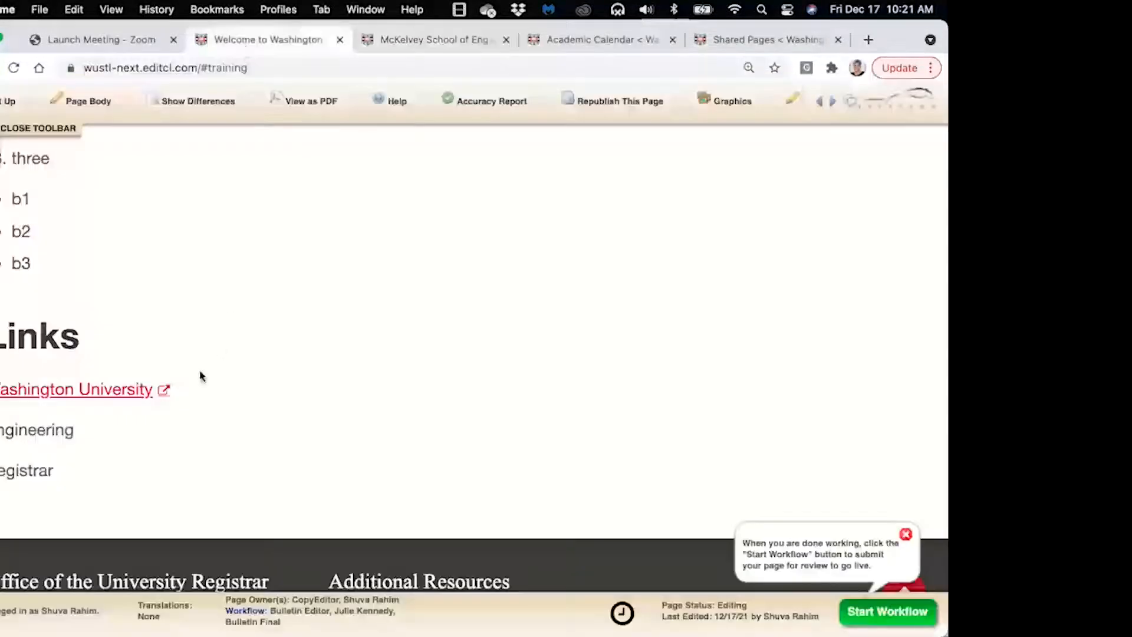
Reopen the Training editor and bring its window fully into view
{"action": "scroll", "coordinate": [606, 324], "scroll_direction": "up", "scroll_amount": 7}
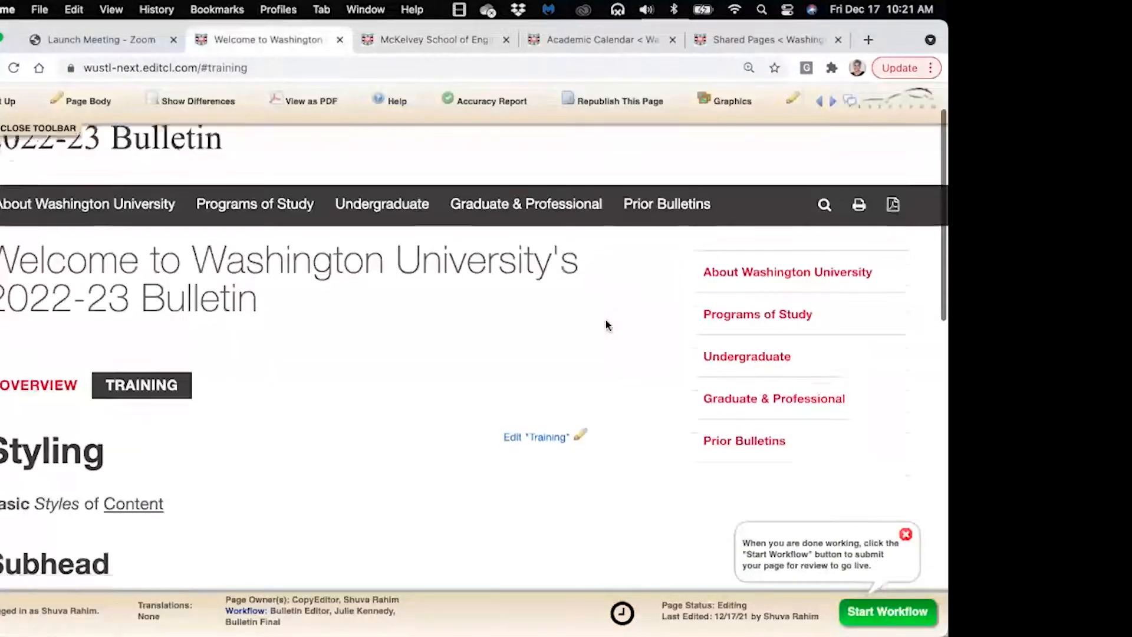
{"action": "left_click", "coordinate": [558, 305]}
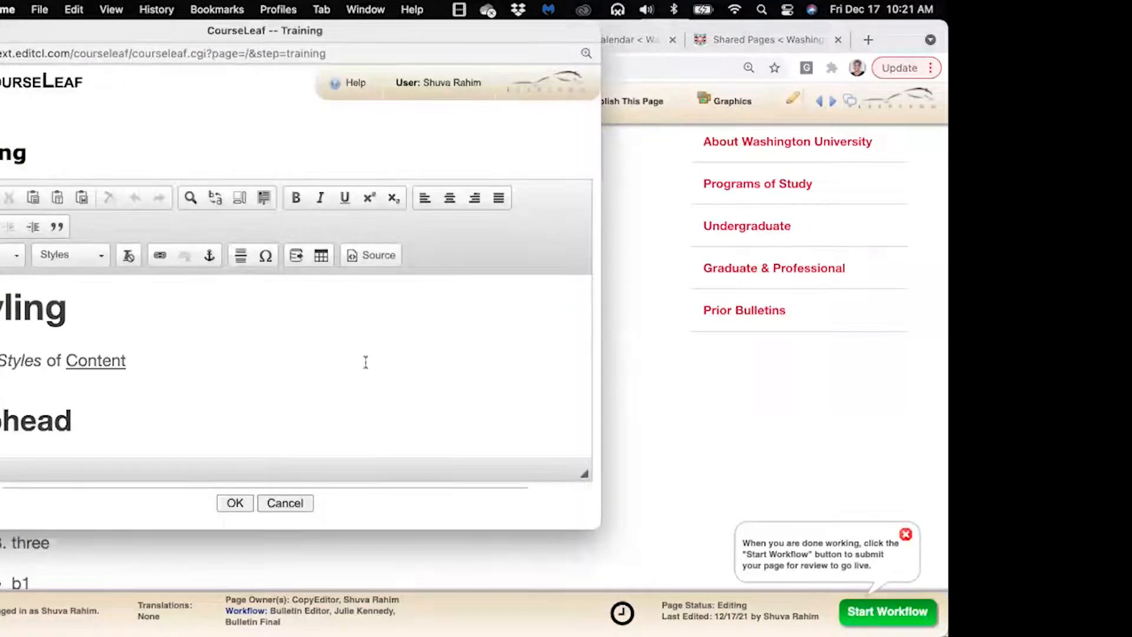
{"action": "scroll", "coordinate": [365, 362], "scroll_direction": "down", "scroll_amount": 6}
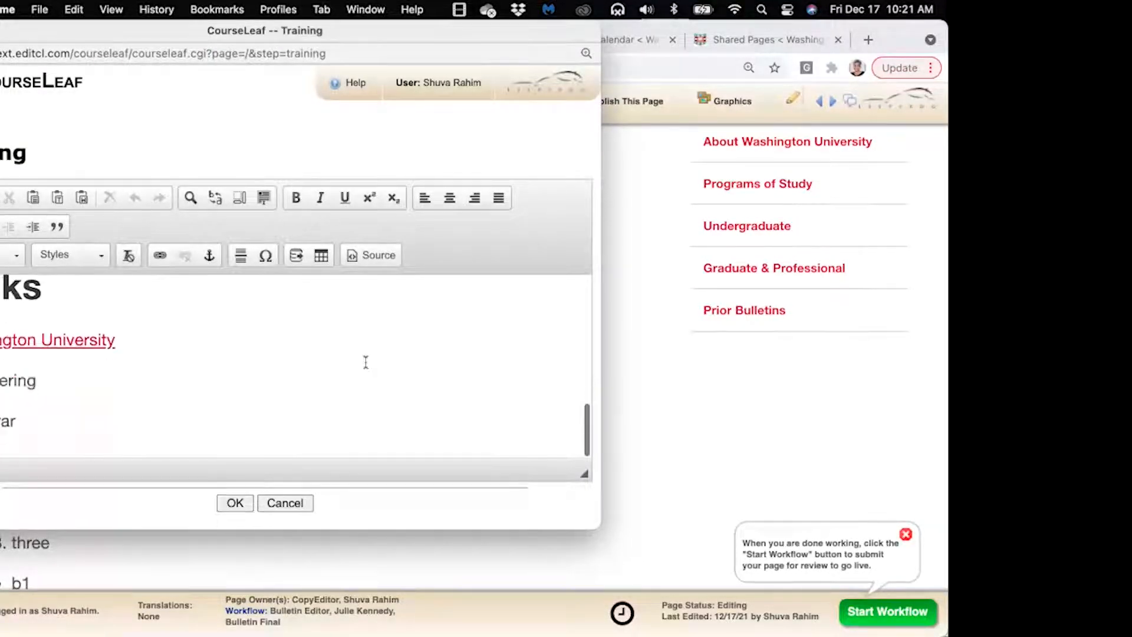
{"action": "left_click_drag", "start_coordinate": [239, 50], "coordinate": [360, 76]}
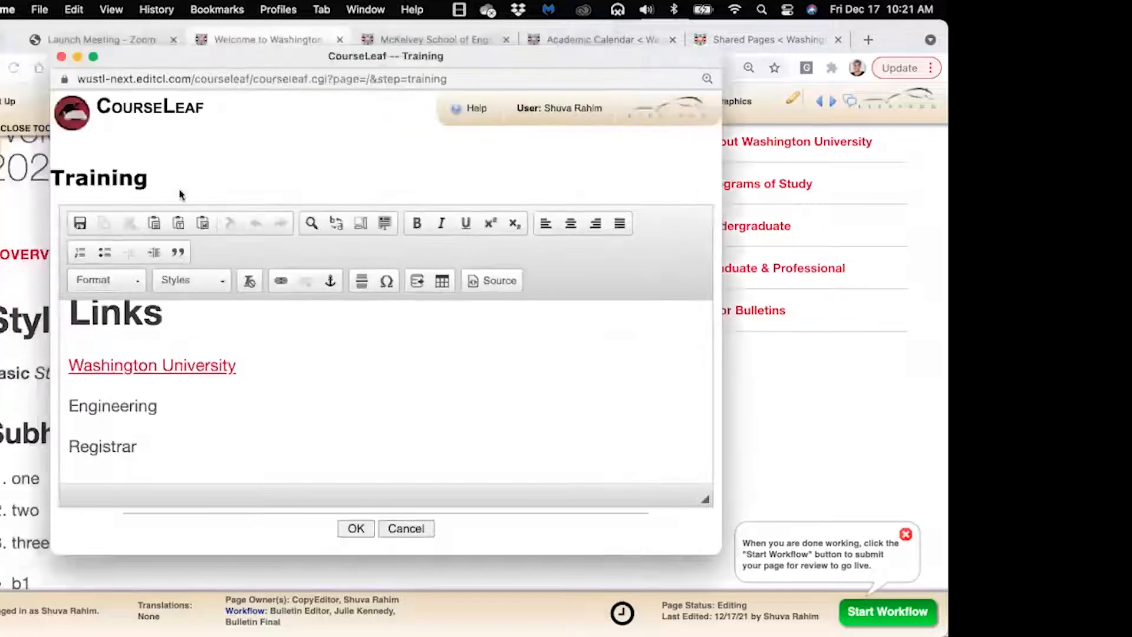
Link Engineering to the pasted /undergrad/engineering/ path
{"action": "left_click_drag", "start_coordinate": [69, 407], "coordinate": [166, 407]}
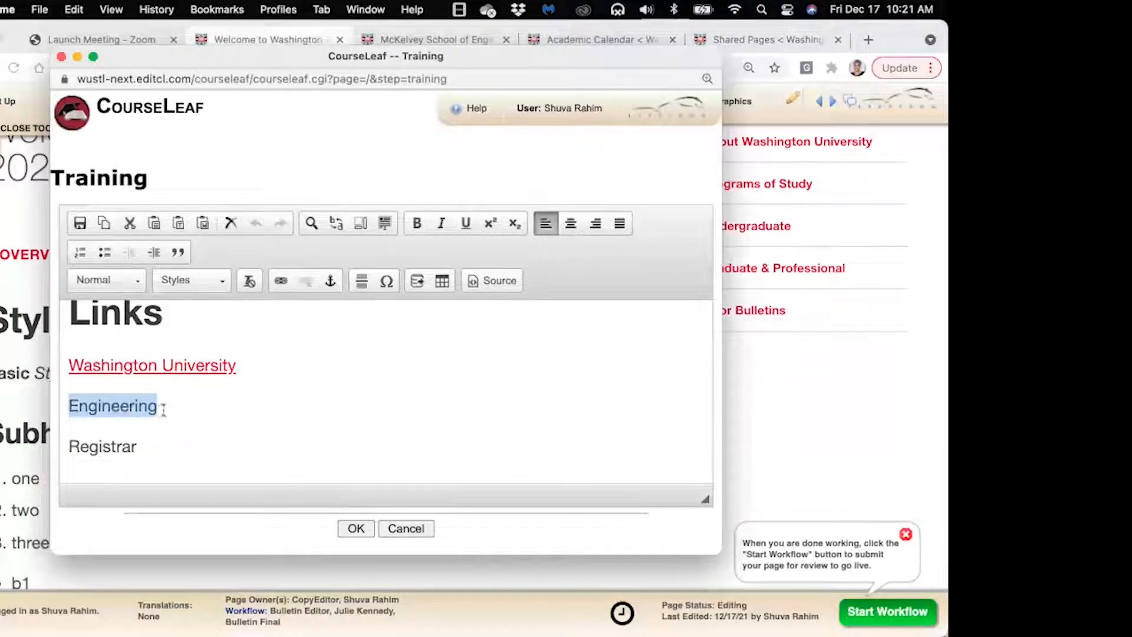
{"action": "left_click", "coordinate": [280, 282]}
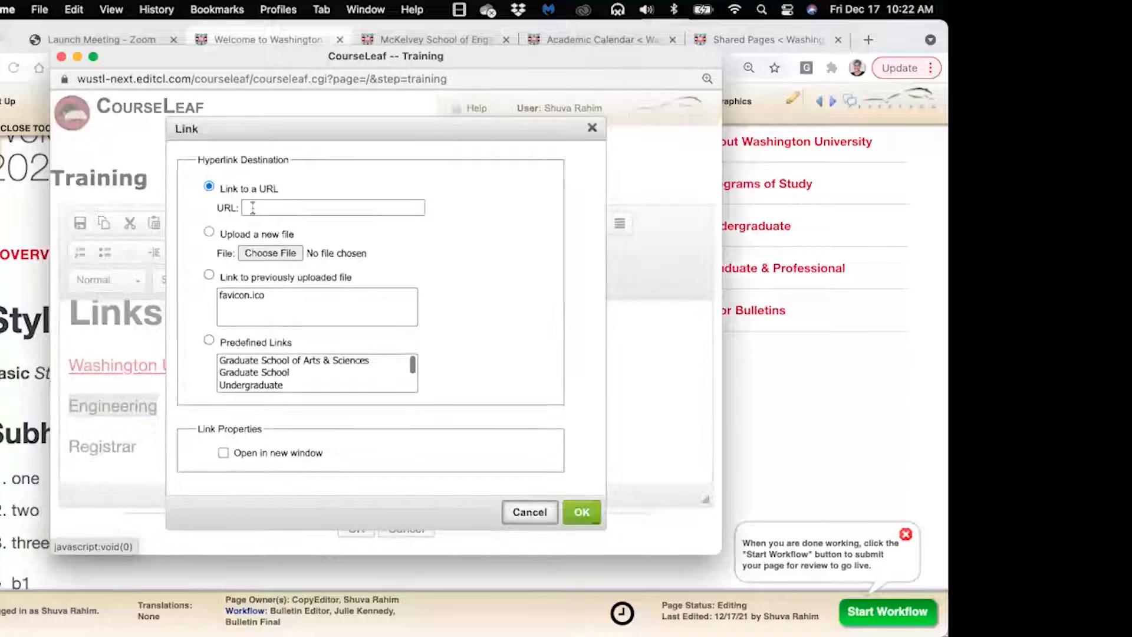
{"action": "key", "text": "super+v"}
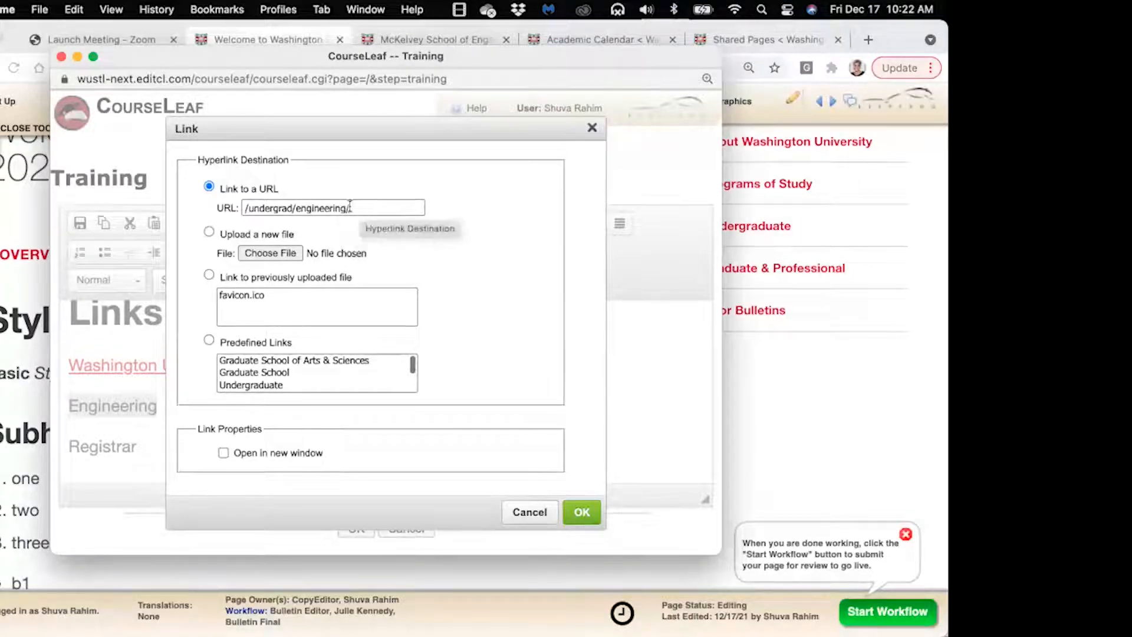
{"action": "left_click", "coordinate": [582, 512]}
{"action": "left_click", "coordinate": [190, 407]}
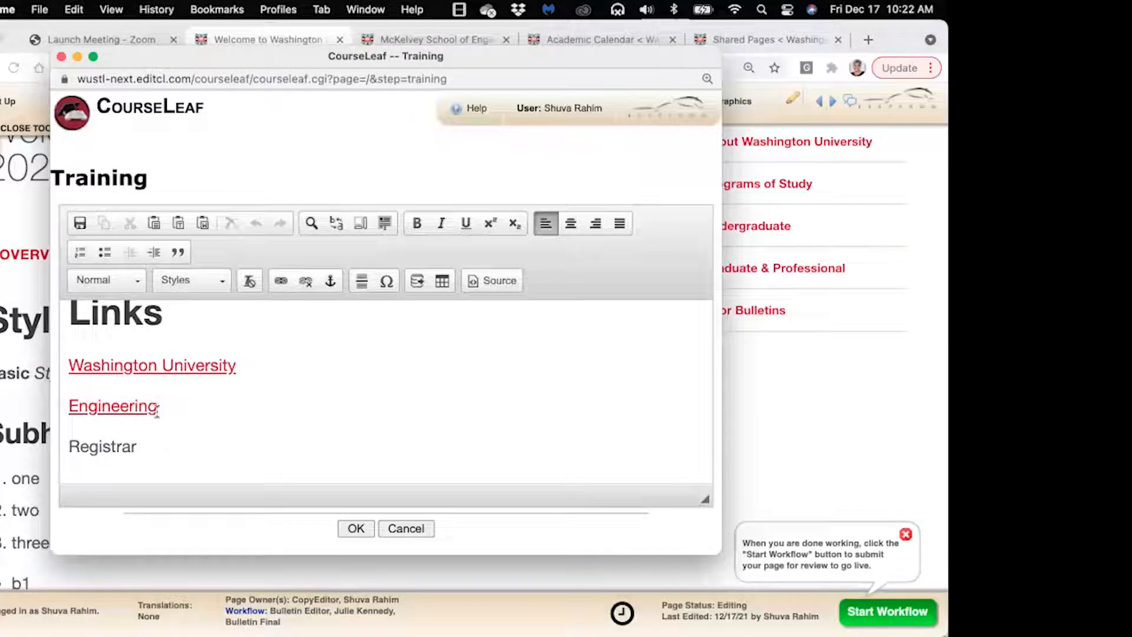
Turn the word Registrar into a mailto: link to the registrar's e-mail address
{"action": "left_click", "coordinate": [135, 450]}
{"action": "double_click", "coordinate": [109, 448]}
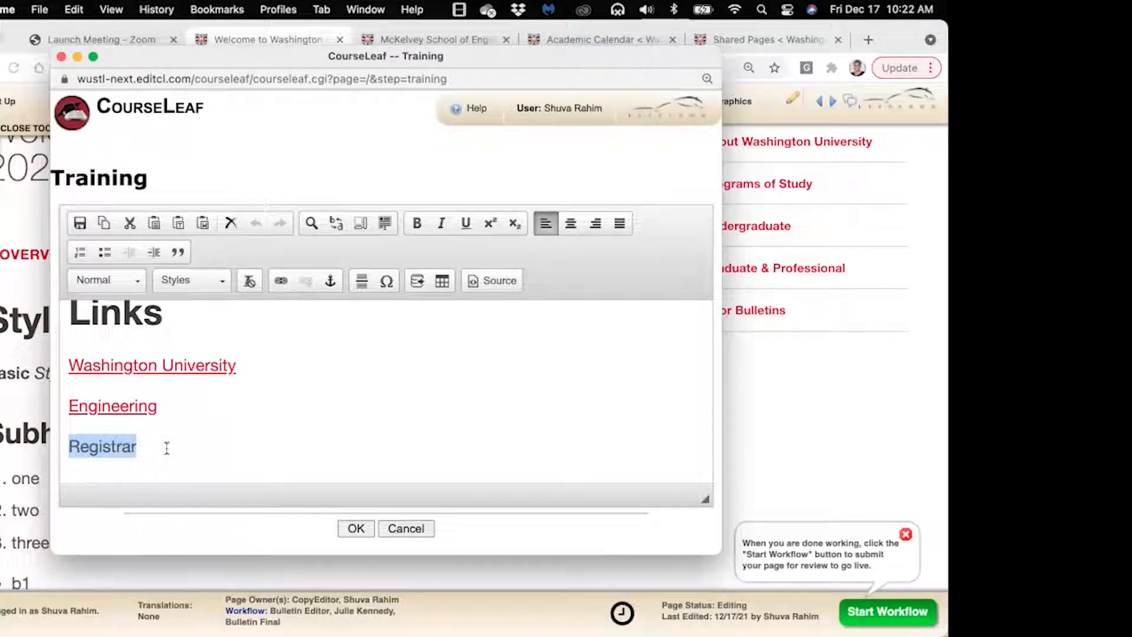
{"action": "left_click", "coordinate": [279, 283]}
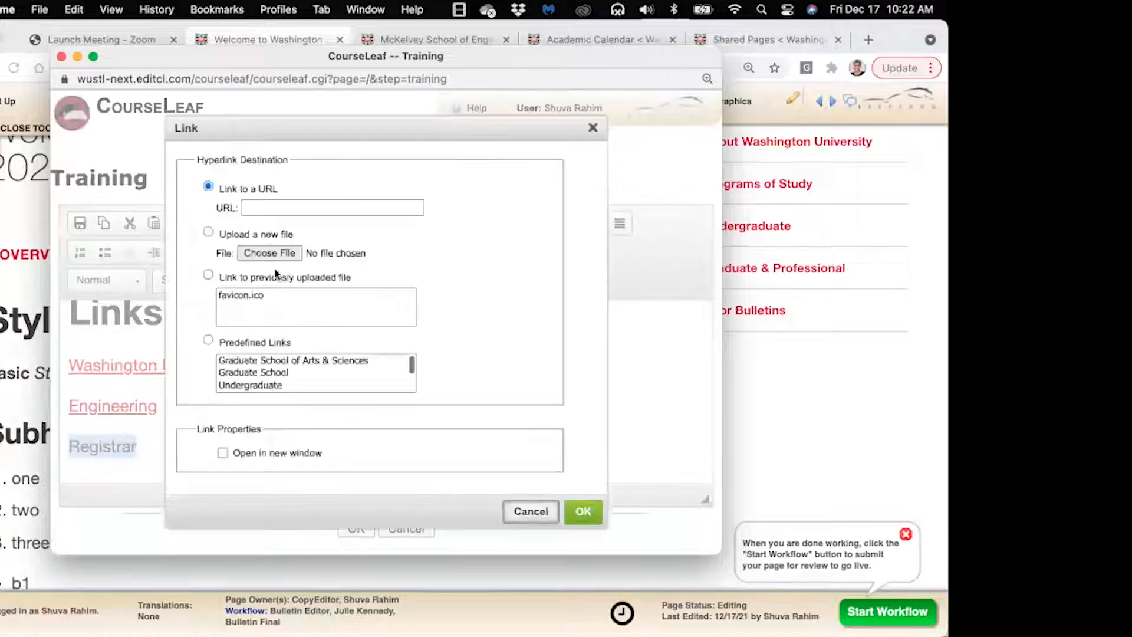
{"action": "left_click", "coordinate": [268, 208]}
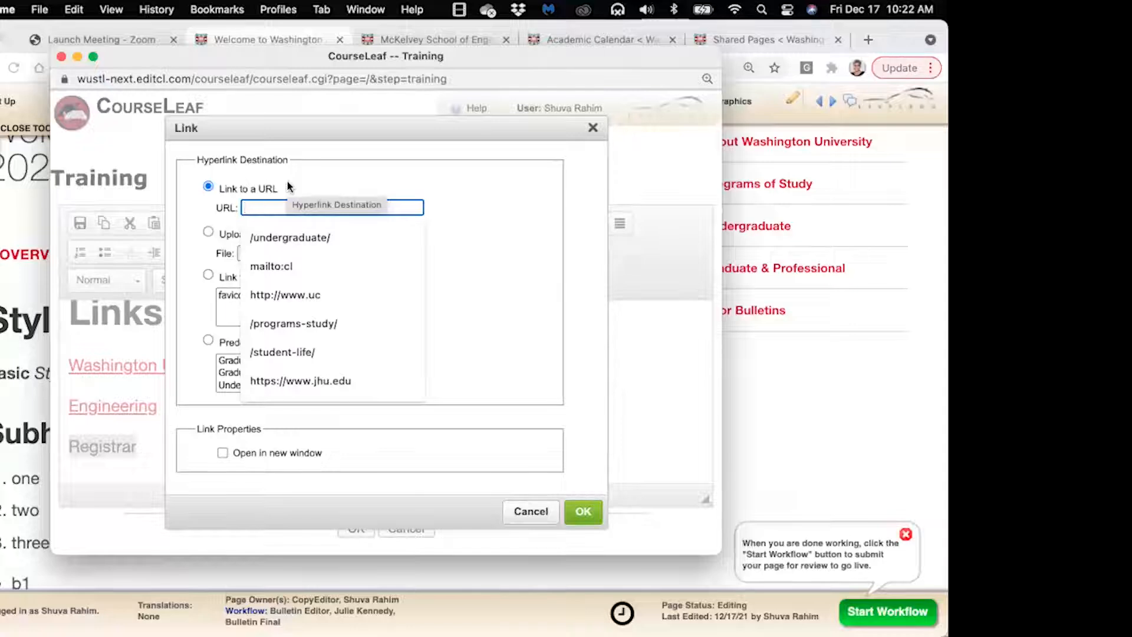
{"action": "type", "text": "m"}
{"action": "key", "text": "BackSpace"}
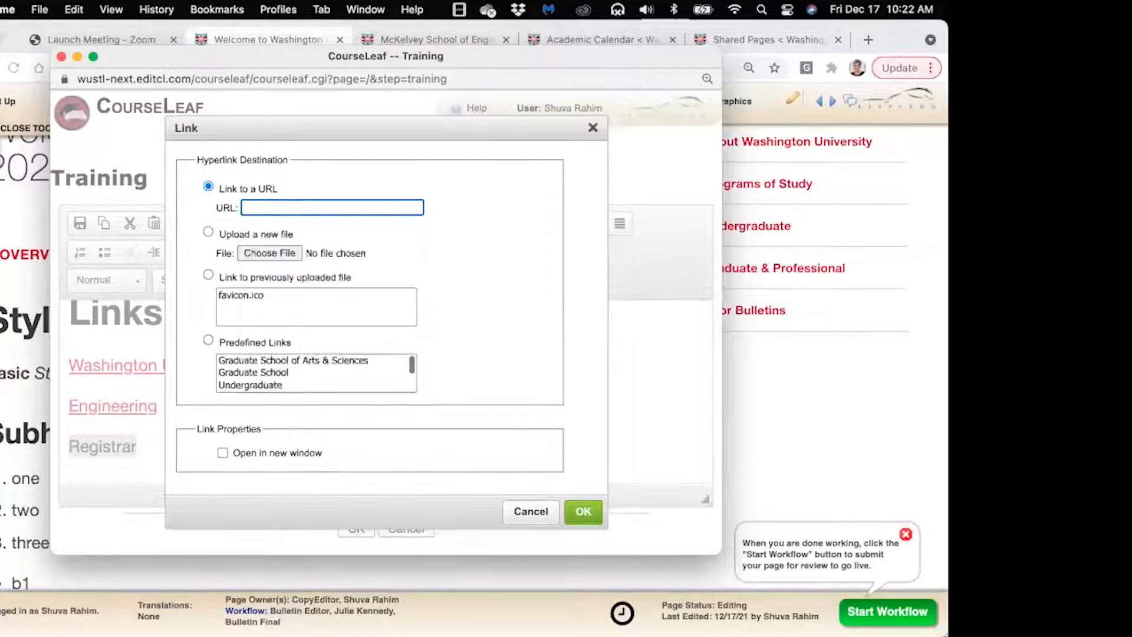
{"action": "type", "text": "mail"}
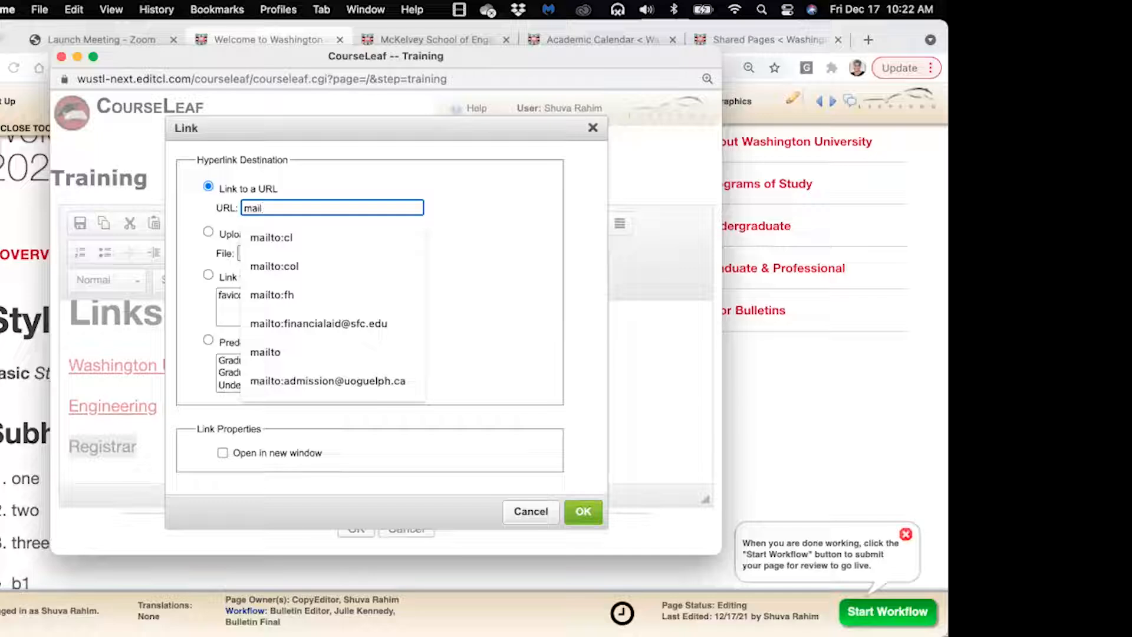
{"action": "type", "text": "to:"}
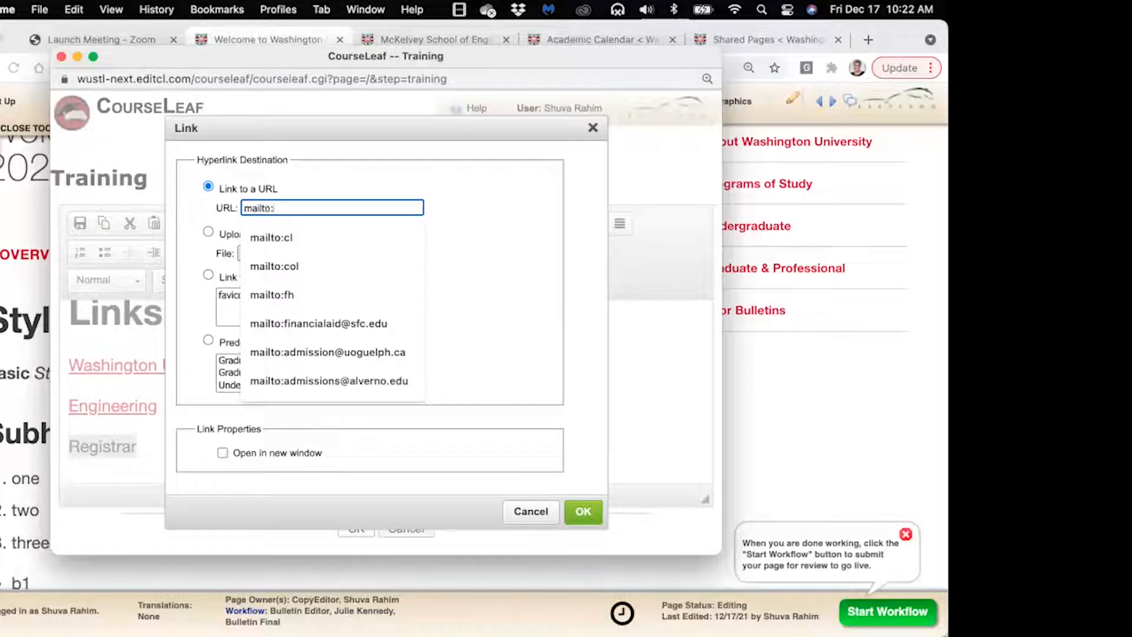
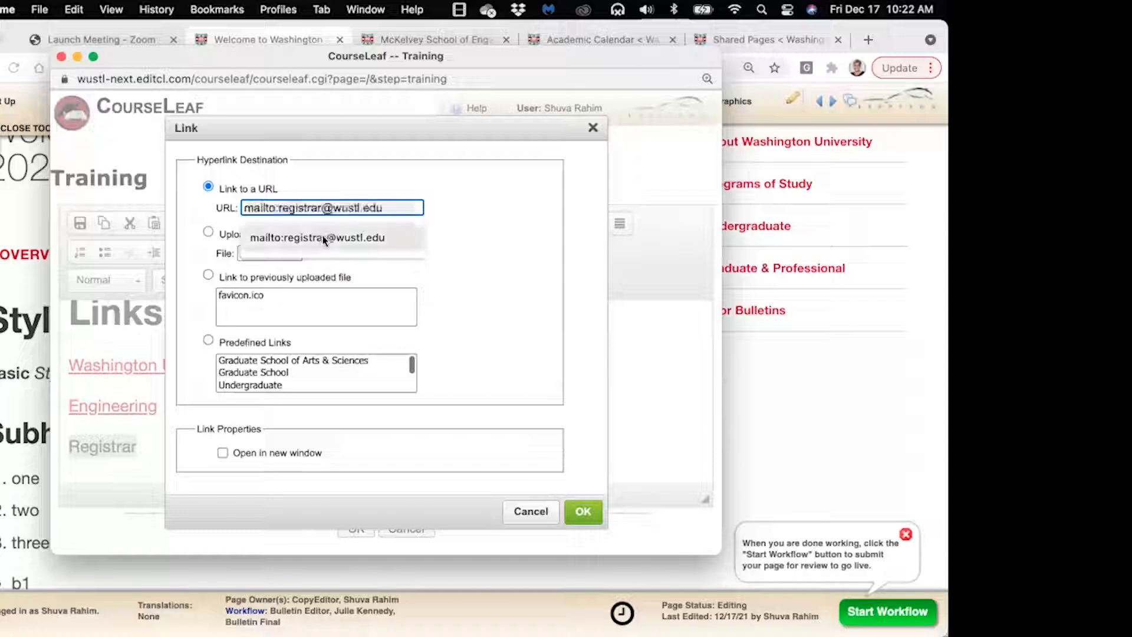
{"action": "left_click", "coordinate": [328, 237]}
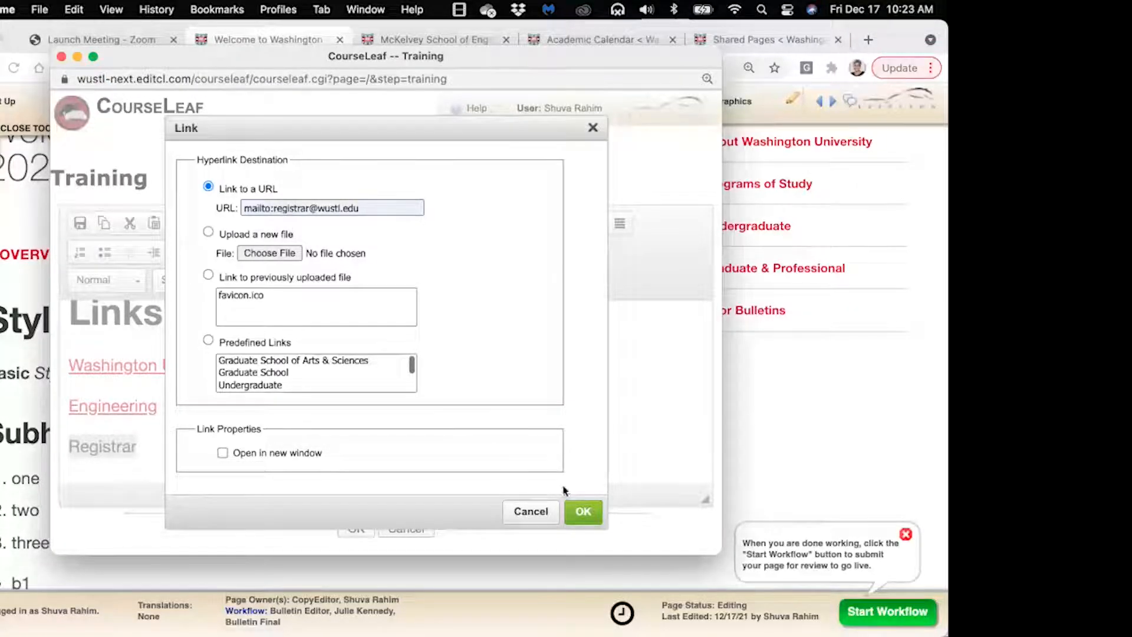
{"action": "left_click", "coordinate": [576, 511]}
{"action": "left_click", "coordinate": [146, 456]}
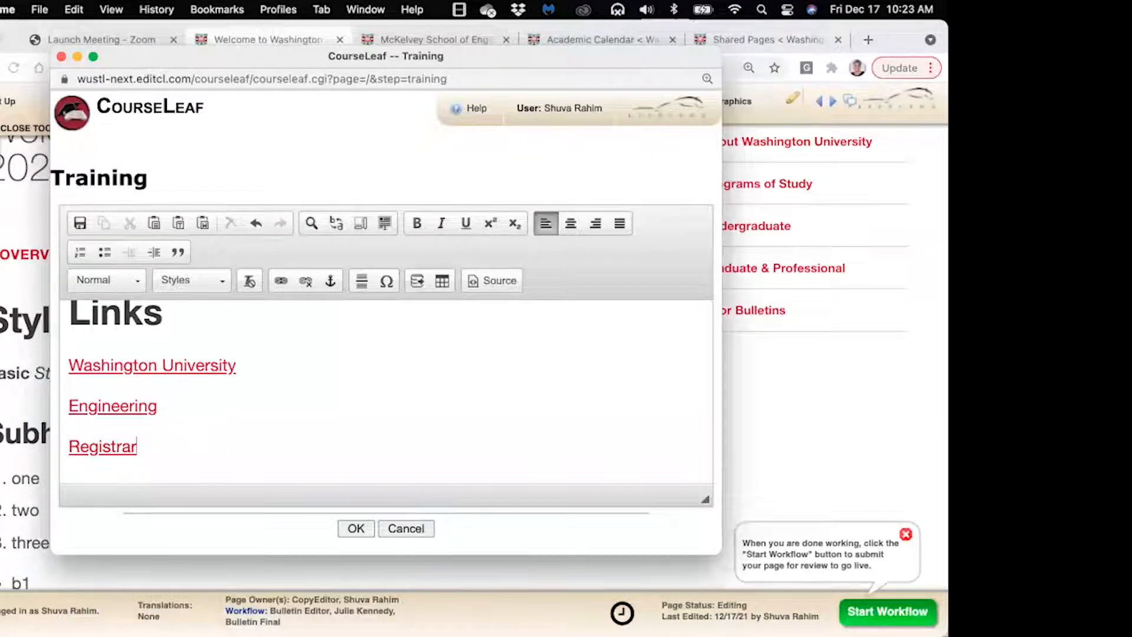
Add a new line reading 'E81 CSE 131' below Registrar and select it
{"action": "key", "text": "Return"}
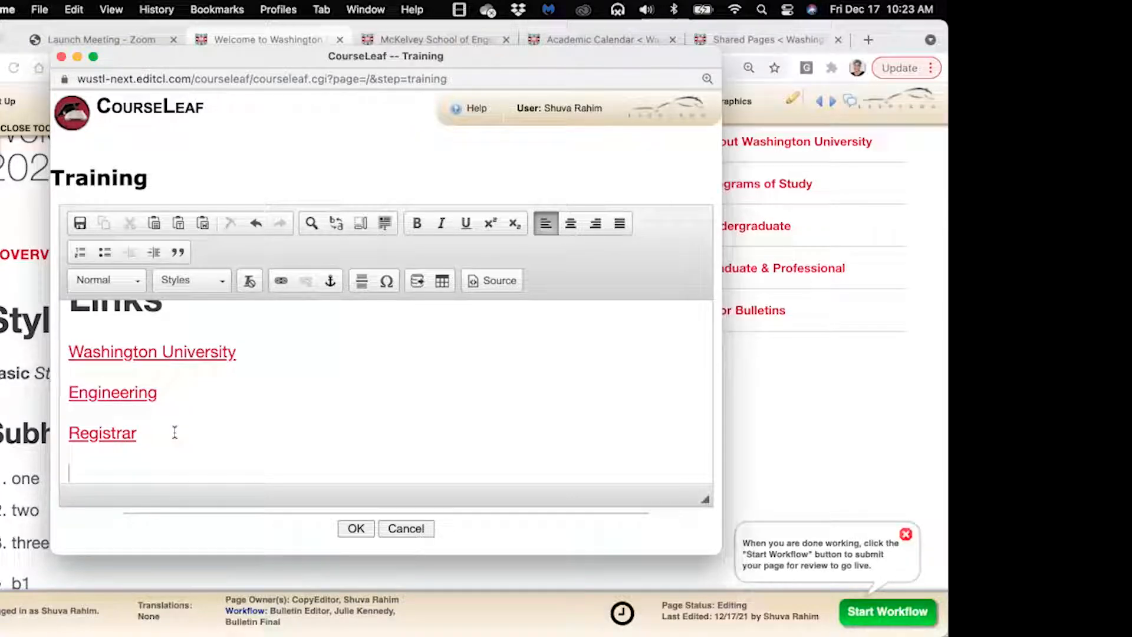
{"action": "type", "text": "E"}
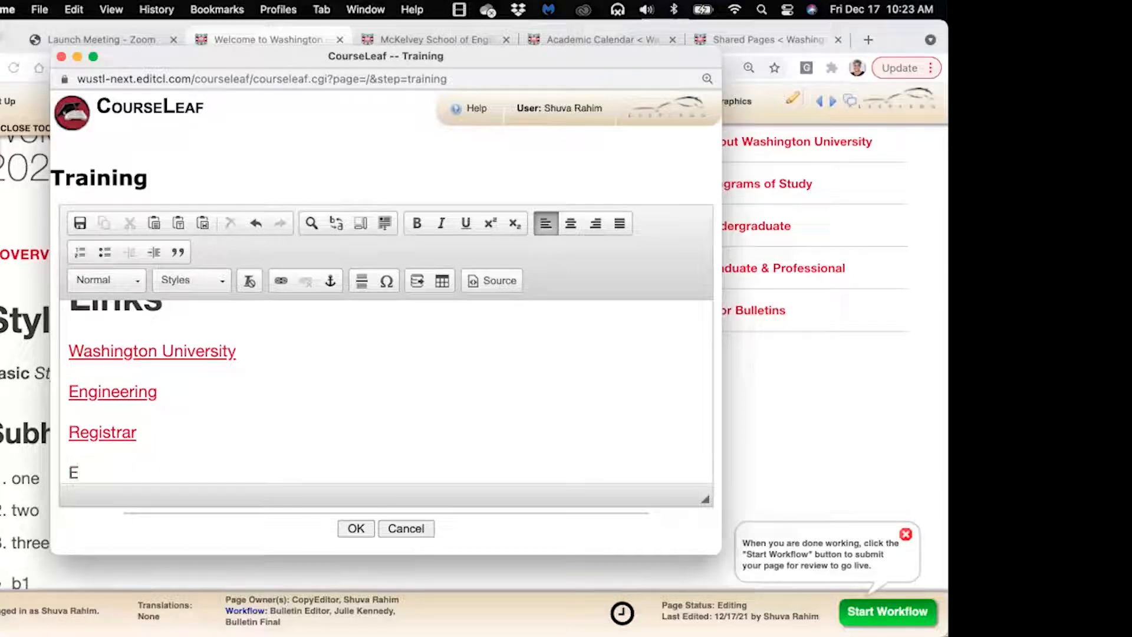
{"action": "type", "text": "81 CSE"}
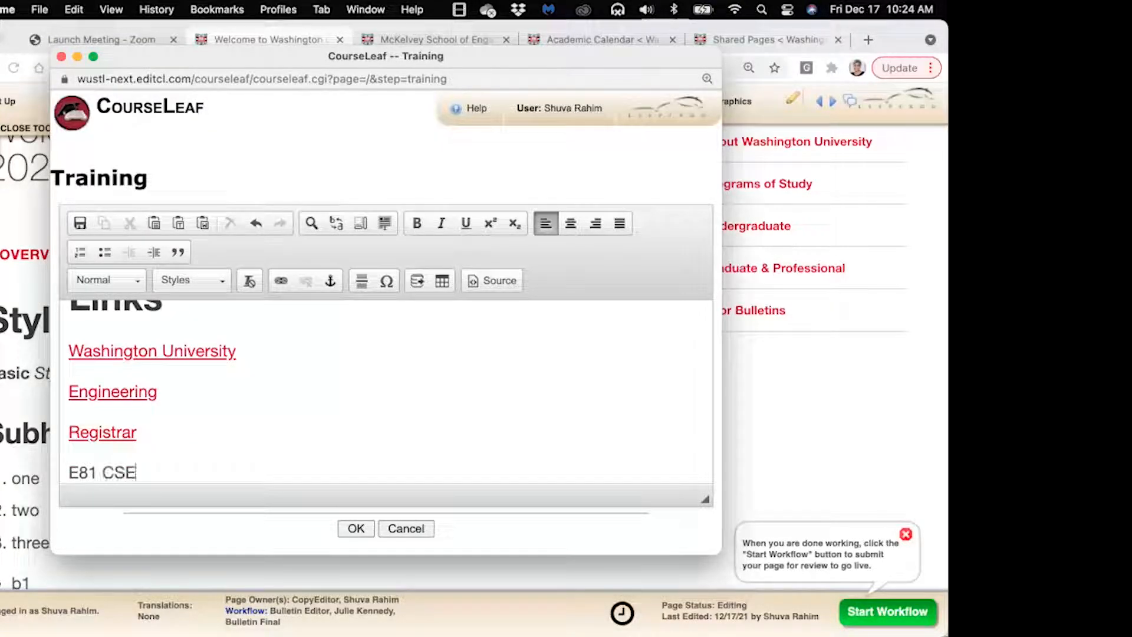
{"action": "type", "text": " 131"}
{"action": "scroll", "coordinate": [330, 428], "scroll_direction": "down", "scroll_amount": 2}
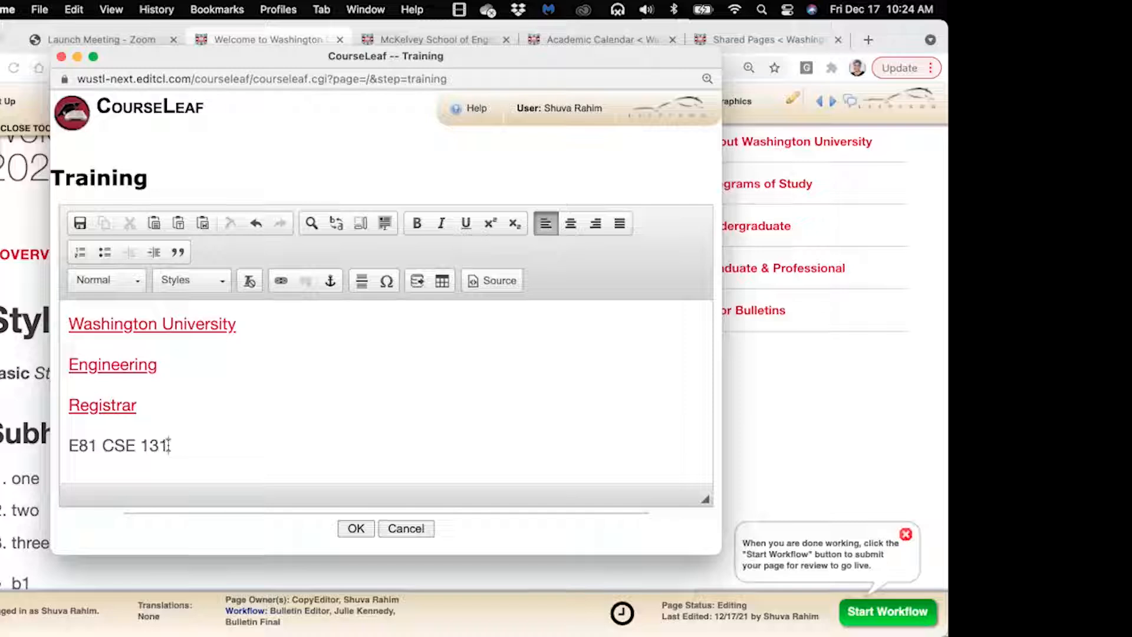
{"action": "left_click", "coordinate": [68, 445]}
{"action": "left_click_drag", "start_coordinate": [69, 446], "coordinate": [188, 448]}
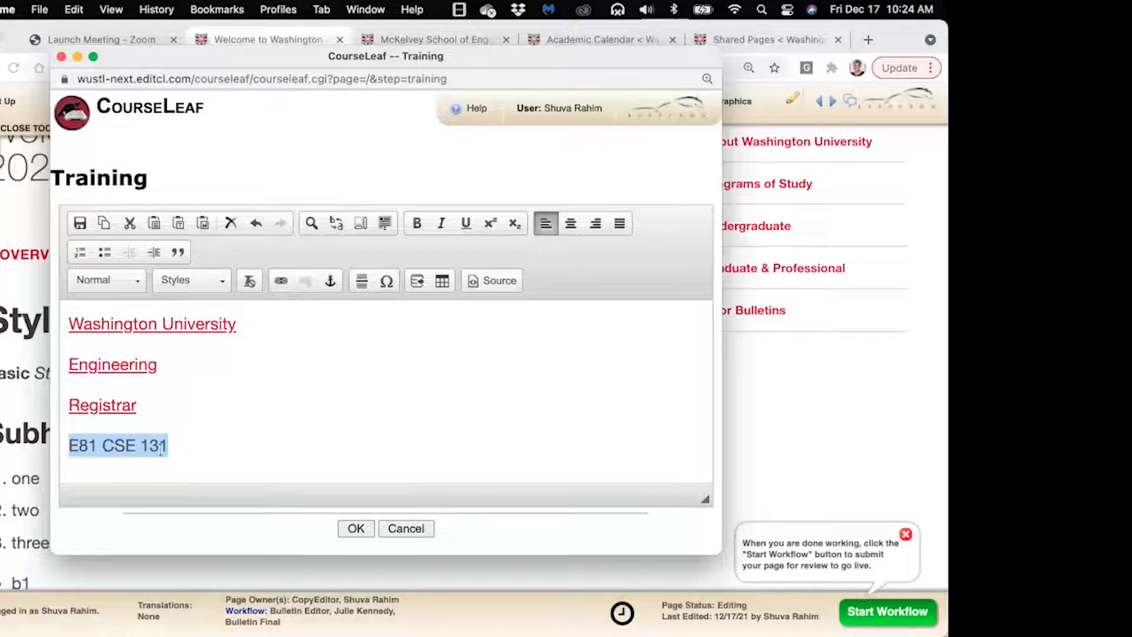
Make E81 CSE 131 the inline course field 'CSE 131 Introduction to Computer Science' and save
{"action": "left_click", "coordinate": [416, 283]}
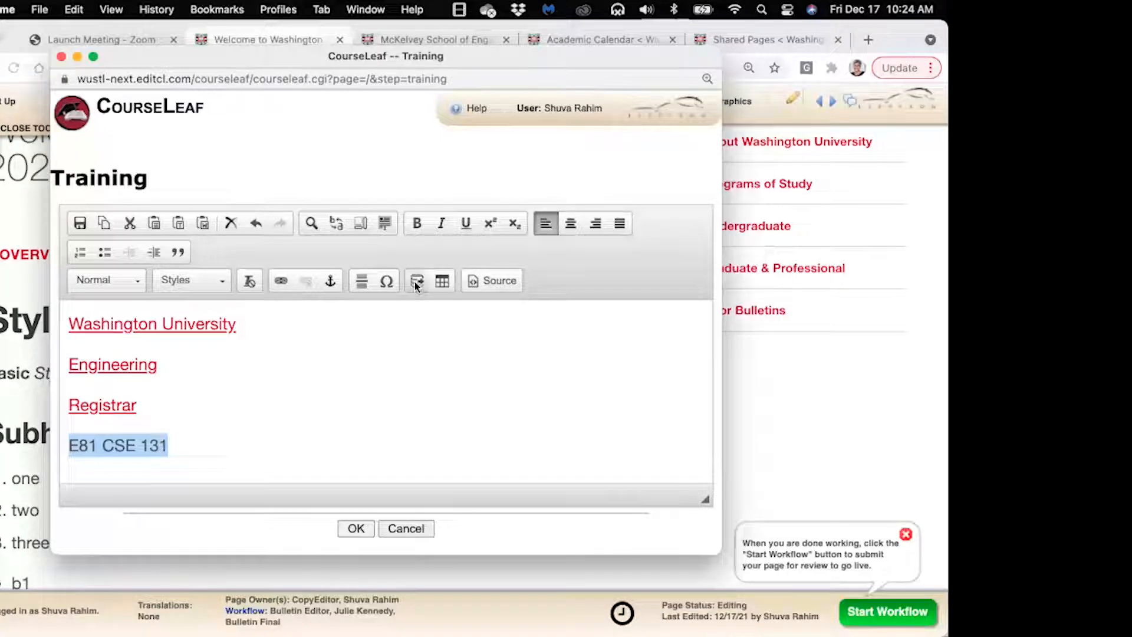
{"action": "left_click", "coordinate": [416, 283]}
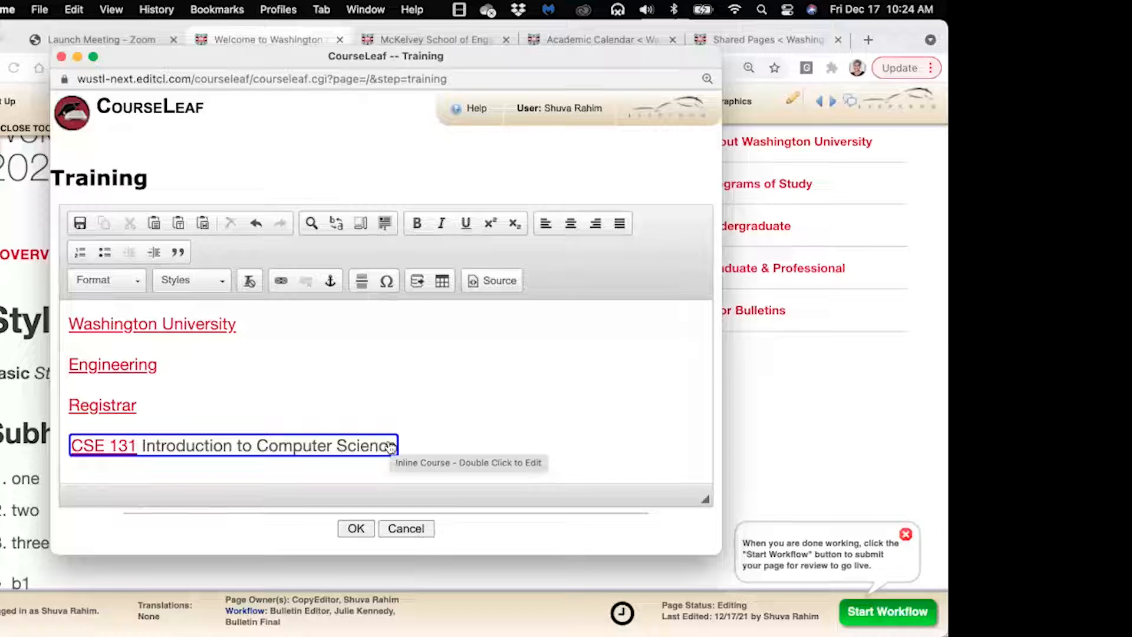
{"action": "left_click", "coordinate": [355, 530]}
{"action": "scroll", "coordinate": [370, 493], "scroll_direction": "down", "scroll_amount": 3}
{"action": "scroll", "coordinate": [370, 492], "scroll_direction": "down", "scroll_amount": 5}
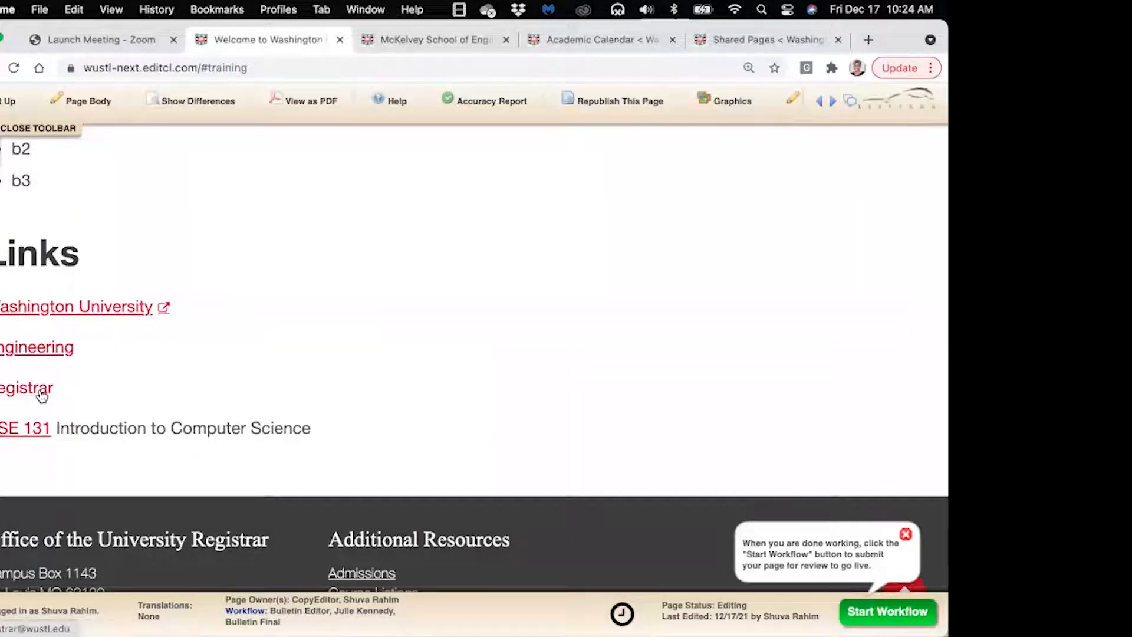
{"action": "left_click", "coordinate": [36, 435]}
{"action": "scroll", "coordinate": [164, 413], "scroll_direction": "up", "scroll_amount": 3}
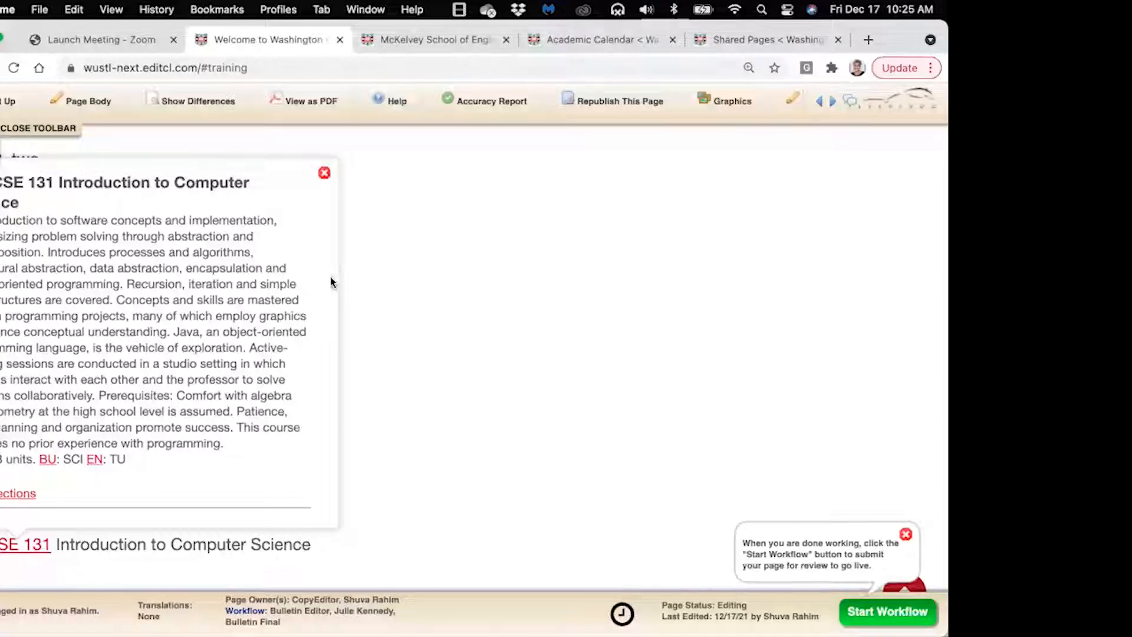
{"action": "left_click", "coordinate": [324, 175]}
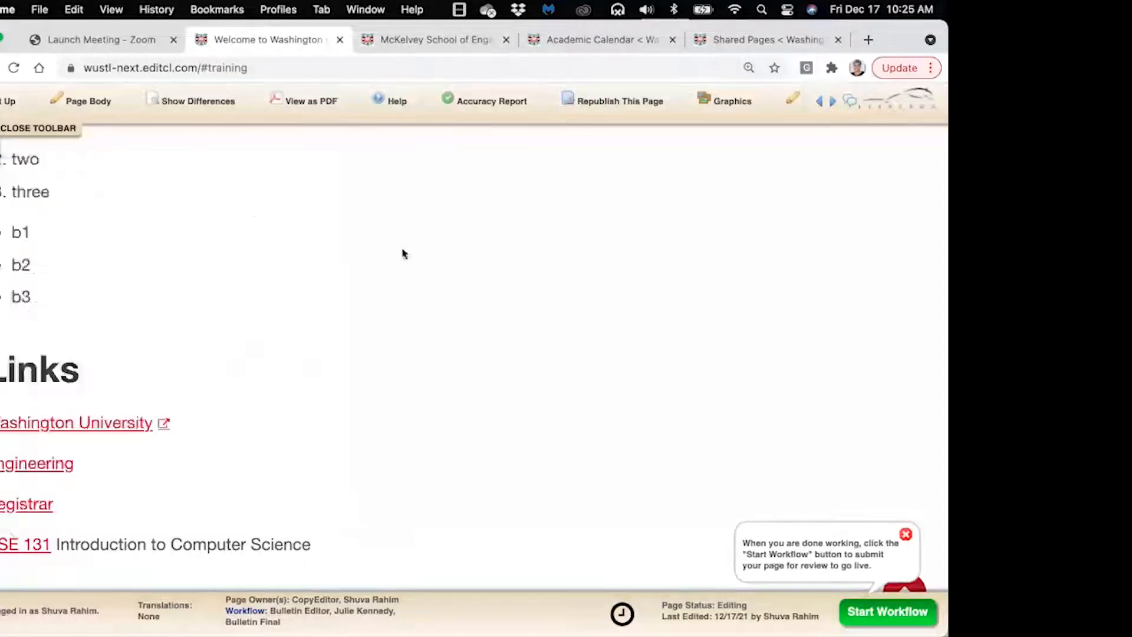
{"action": "scroll", "coordinate": [406, 258], "scroll_direction": "up", "scroll_amount": 5}
{"action": "scroll", "coordinate": [407, 260], "scroll_direction": "down", "scroll_amount": 3}
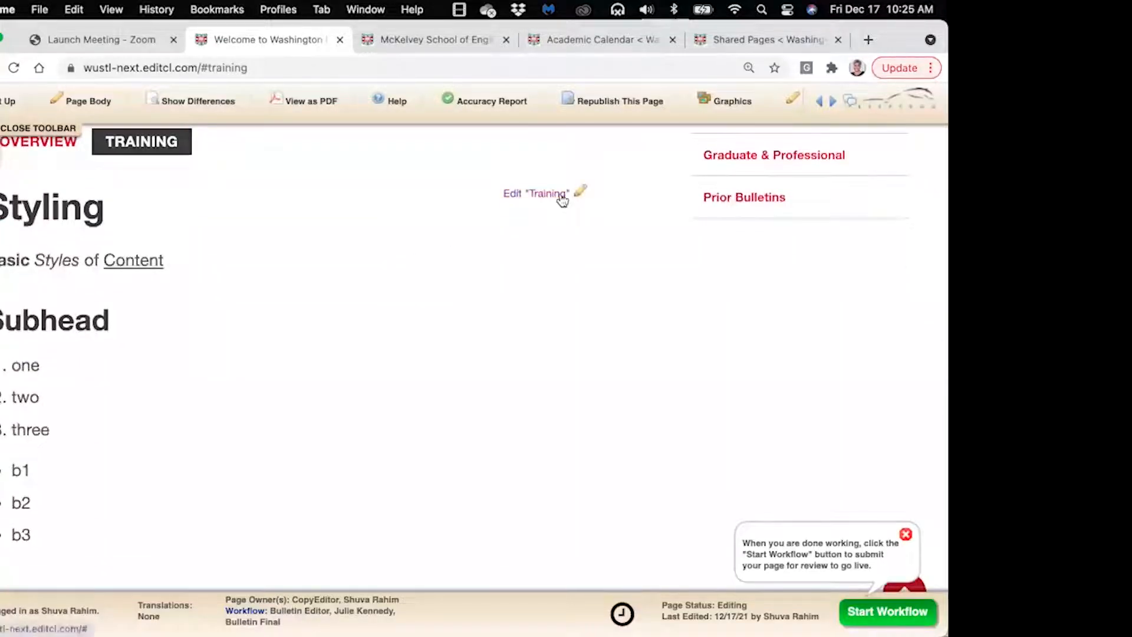
Reopen the Training editor enlarged and bring up the CSE 131 entry's Inline Course settings
{"action": "left_click", "coordinate": [562, 196]}
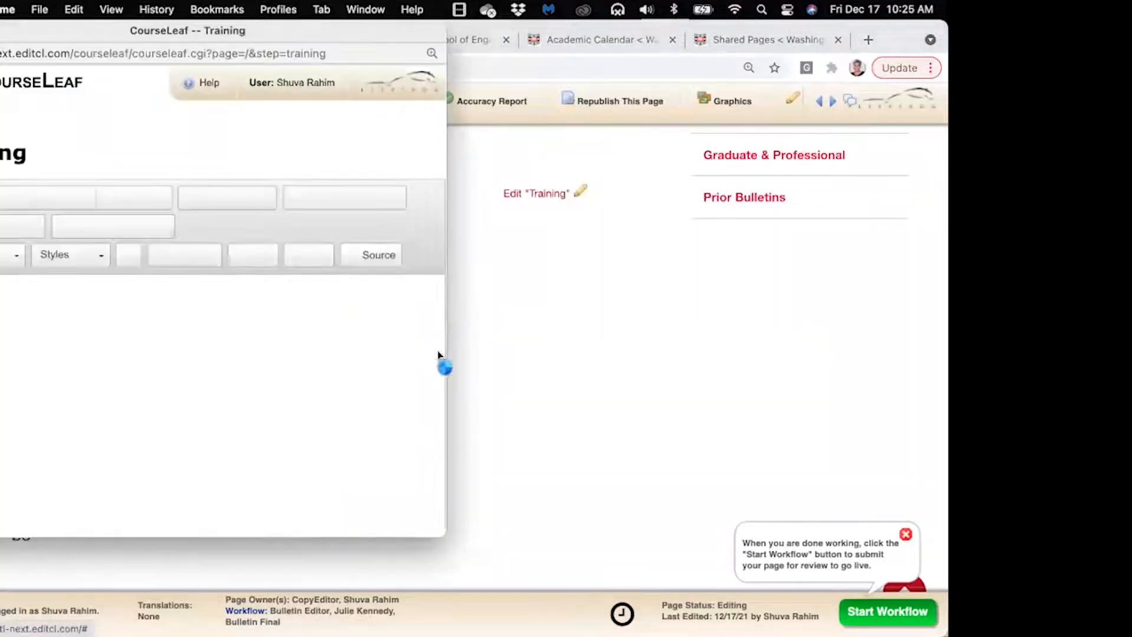
{"action": "left_click", "coordinate": [342, 395]}
{"action": "scroll", "coordinate": [342, 395], "scroll_direction": "down", "scroll_amount": 5}
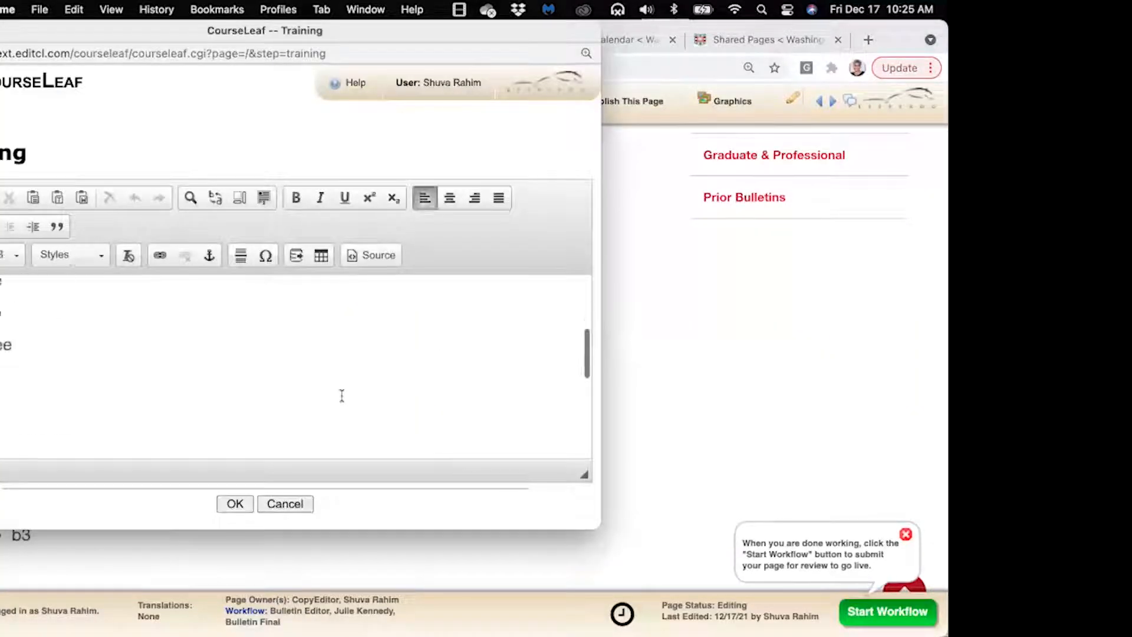
{"action": "scroll", "coordinate": [342, 395], "scroll_direction": "down", "scroll_amount": 4}
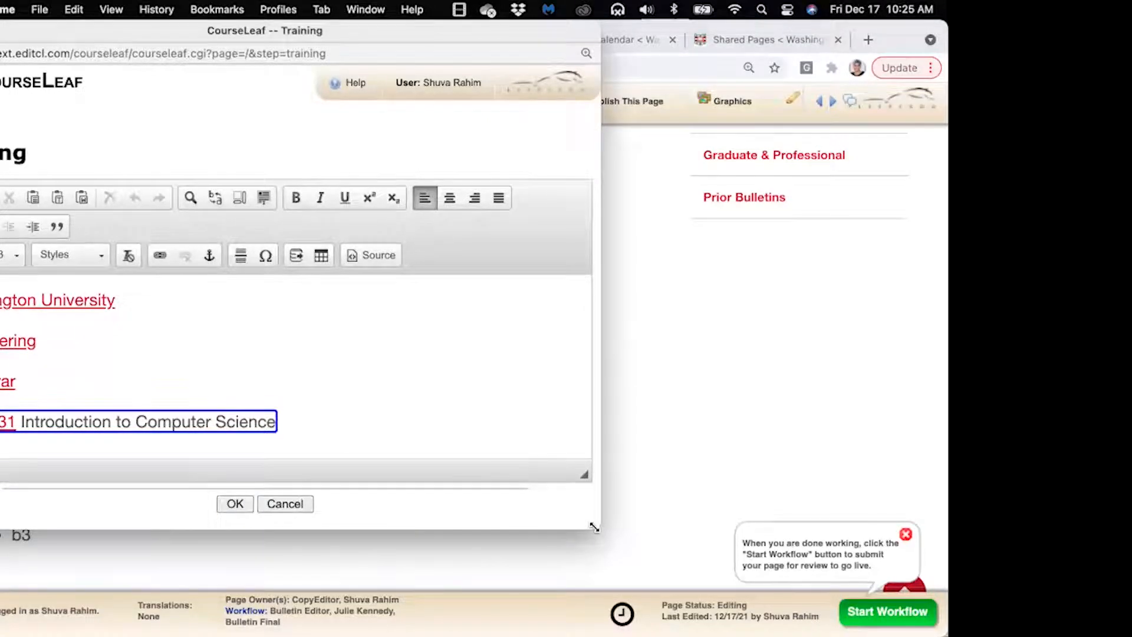
{"action": "left_click_drag", "start_coordinate": [713, 573], "coordinate": [748, 581]}
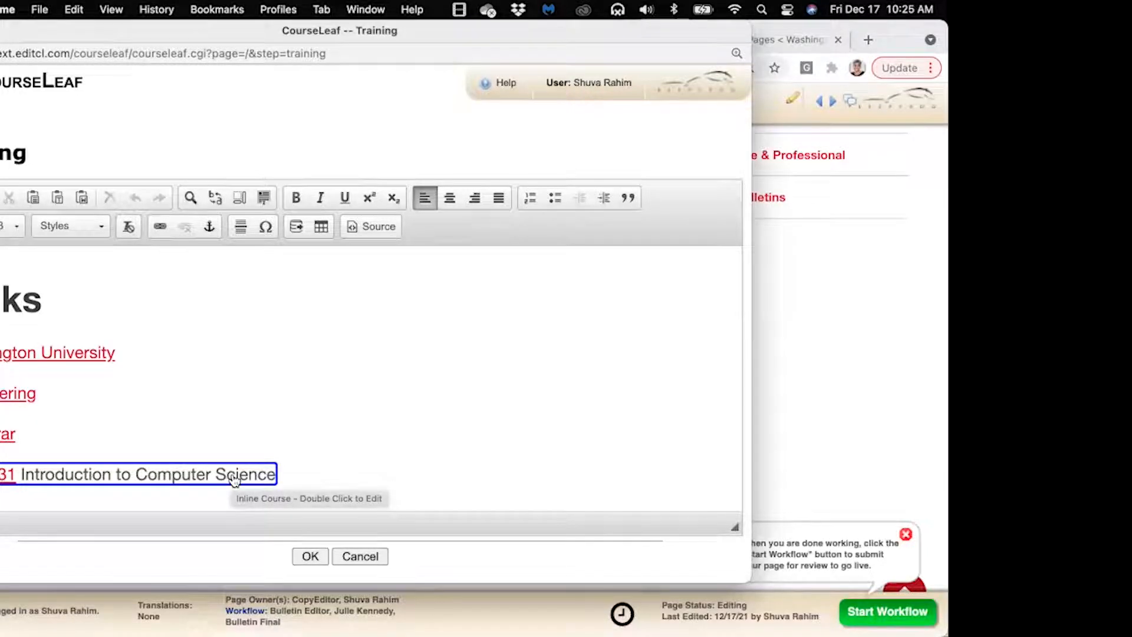
{"action": "double_click", "coordinate": [177, 479]}
Replace CSE 131 with Arts & Sciences' L03 East Asia 1070 Ampersand: Encountering China
{"action": "left_click_drag", "start_coordinate": [359, 139], "coordinate": [471, 148]}
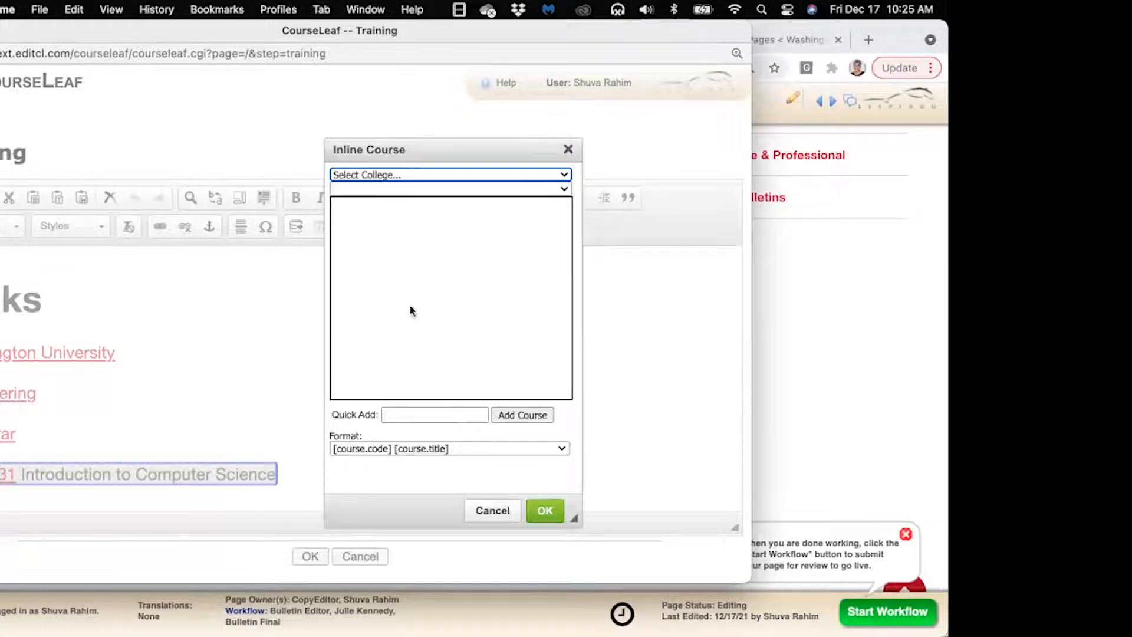
{"action": "left_click", "coordinate": [405, 174]}
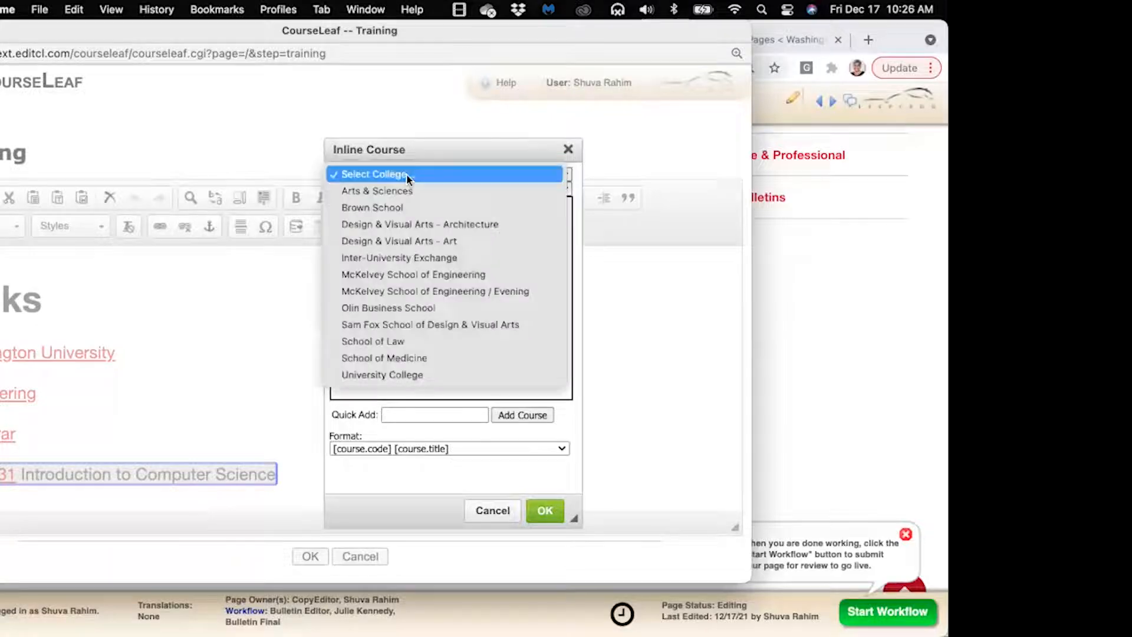
{"action": "left_click", "coordinate": [407, 189]}
{"action": "left_click", "coordinate": [433, 188]}
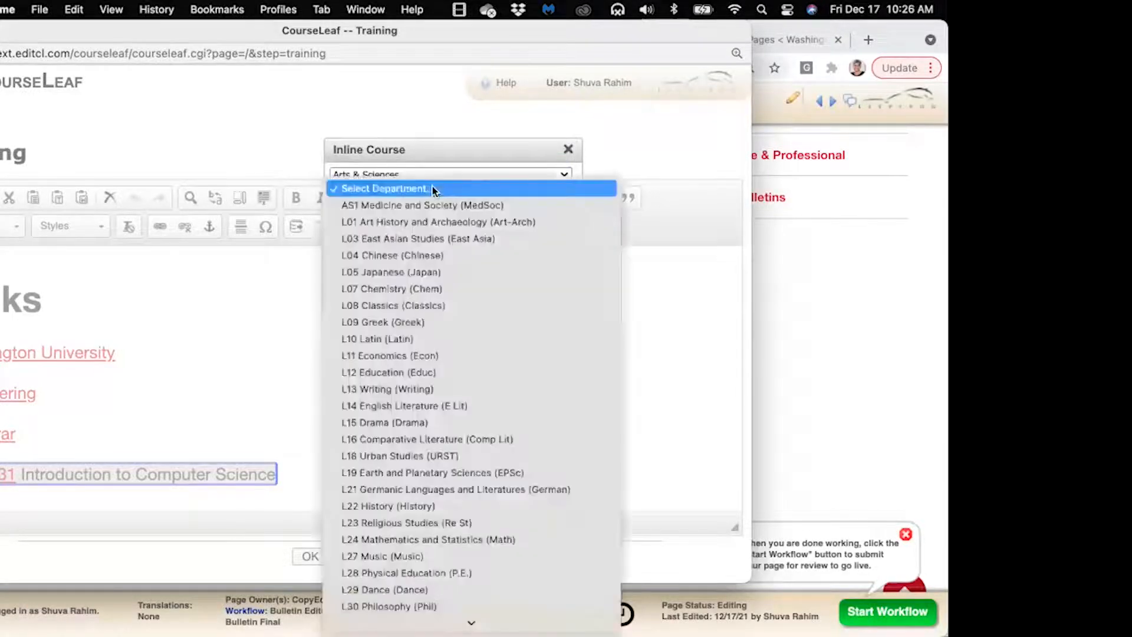
{"action": "left_click", "coordinate": [509, 240]}
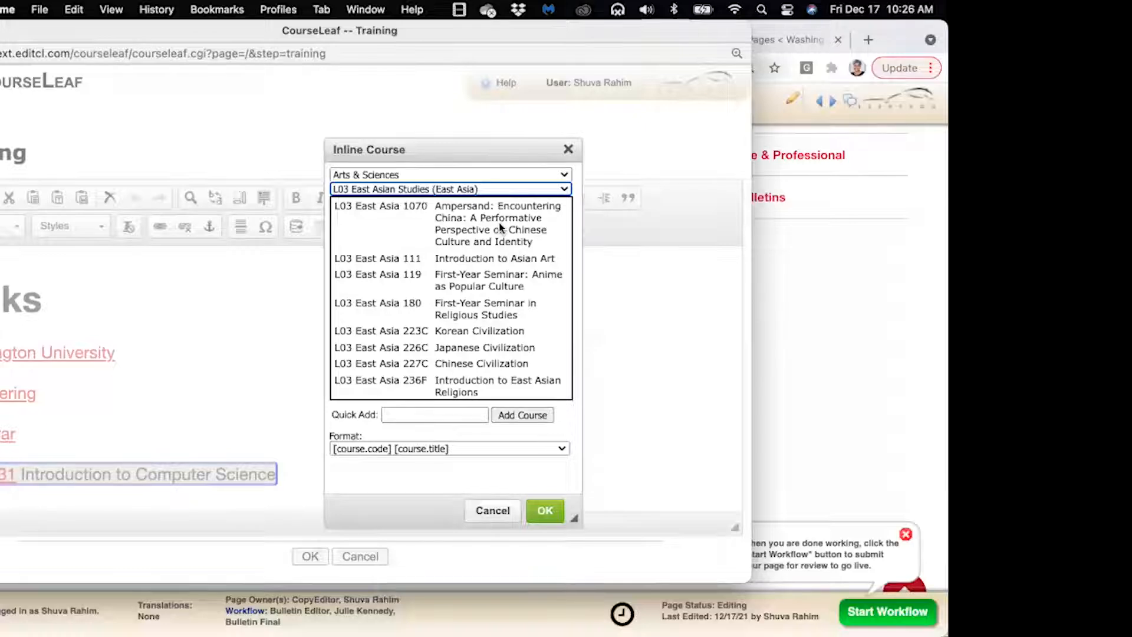
{"action": "left_click", "coordinate": [500, 227]}
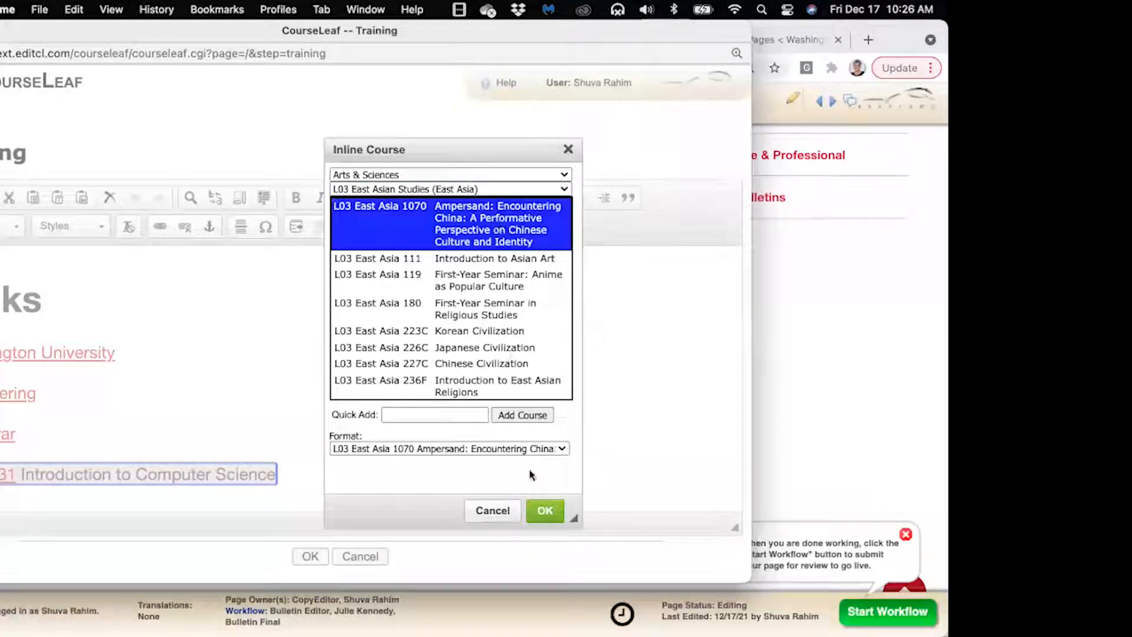
{"action": "left_click", "coordinate": [544, 510]}
{"action": "left_click", "coordinate": [240, 464]}
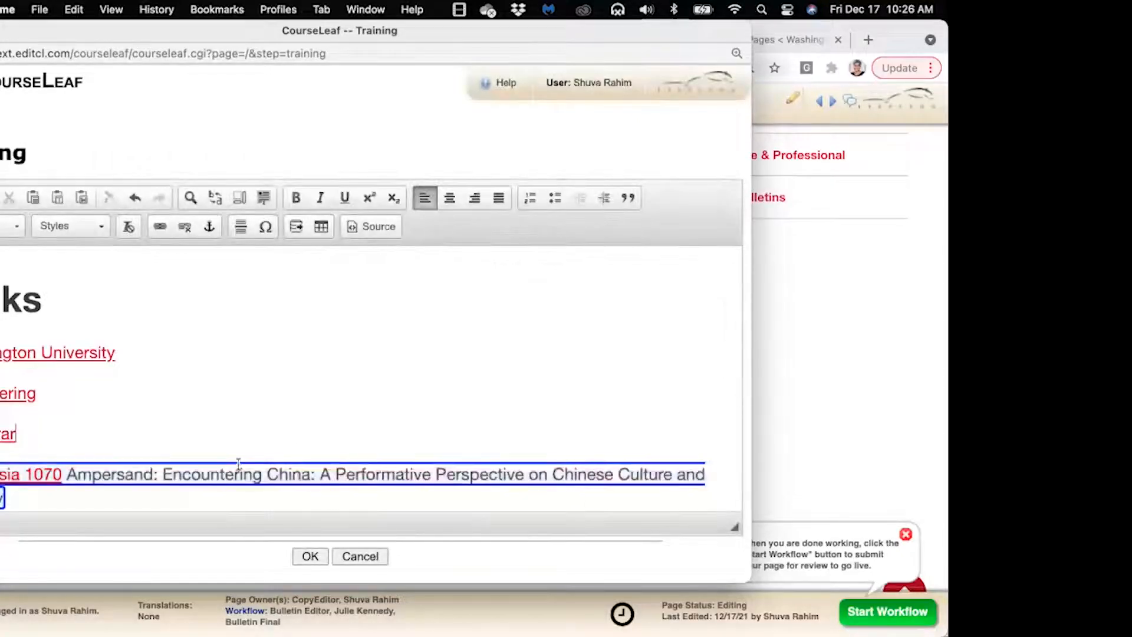
{"action": "scroll", "coordinate": [147, 492], "scroll_direction": "down", "scroll_amount": 1}
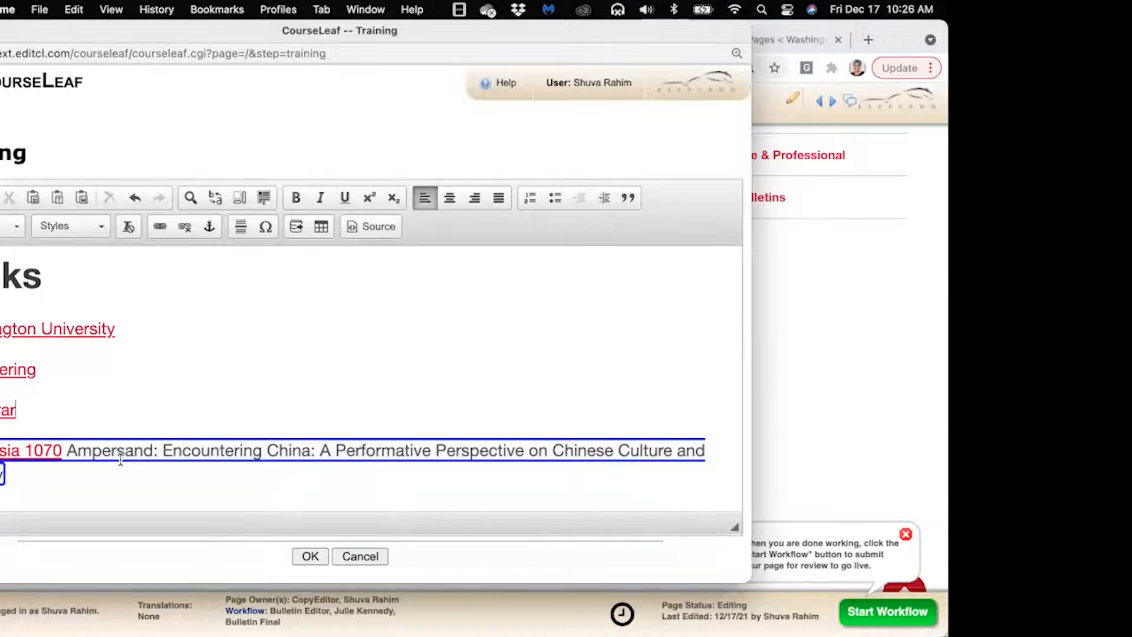
{"action": "scroll", "coordinate": [138, 473], "scroll_direction": "down", "scroll_amount": 1}
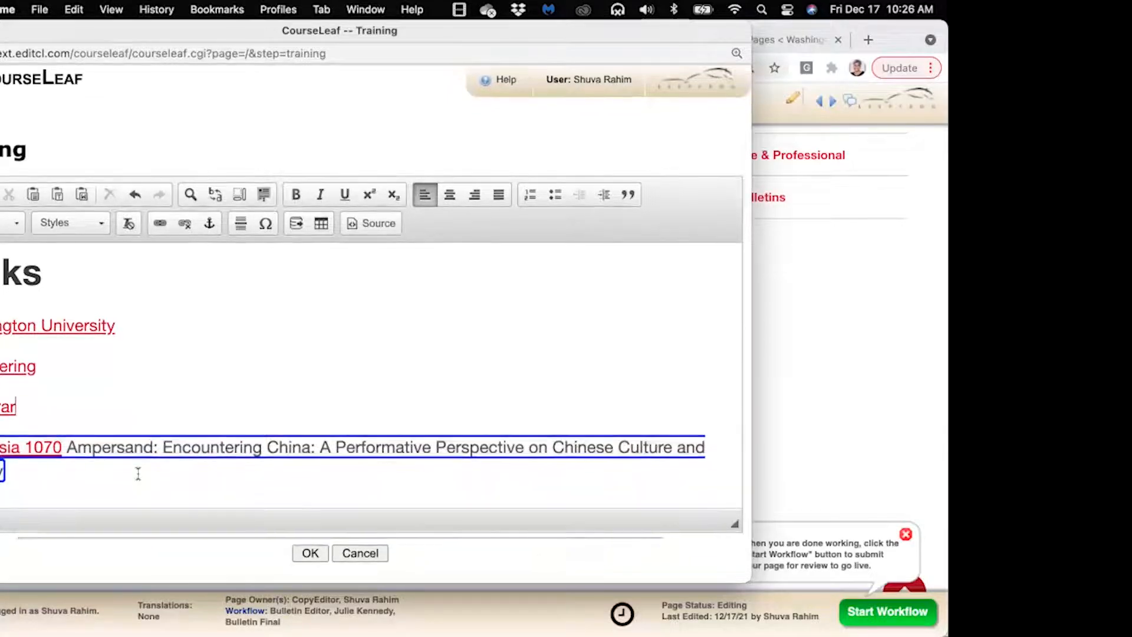
{"action": "left_click", "coordinate": [311, 554]}
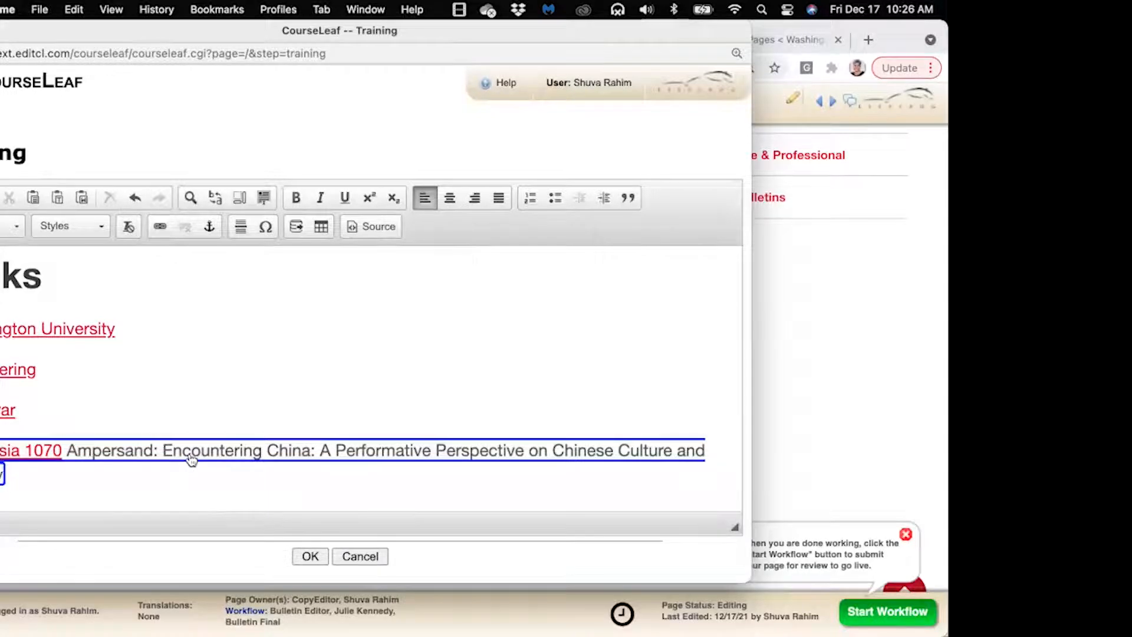
Change the inline course to L03 East Asia 180 First-Year Seminar in Religious Studies
{"action": "double_click", "coordinate": [191, 460]}
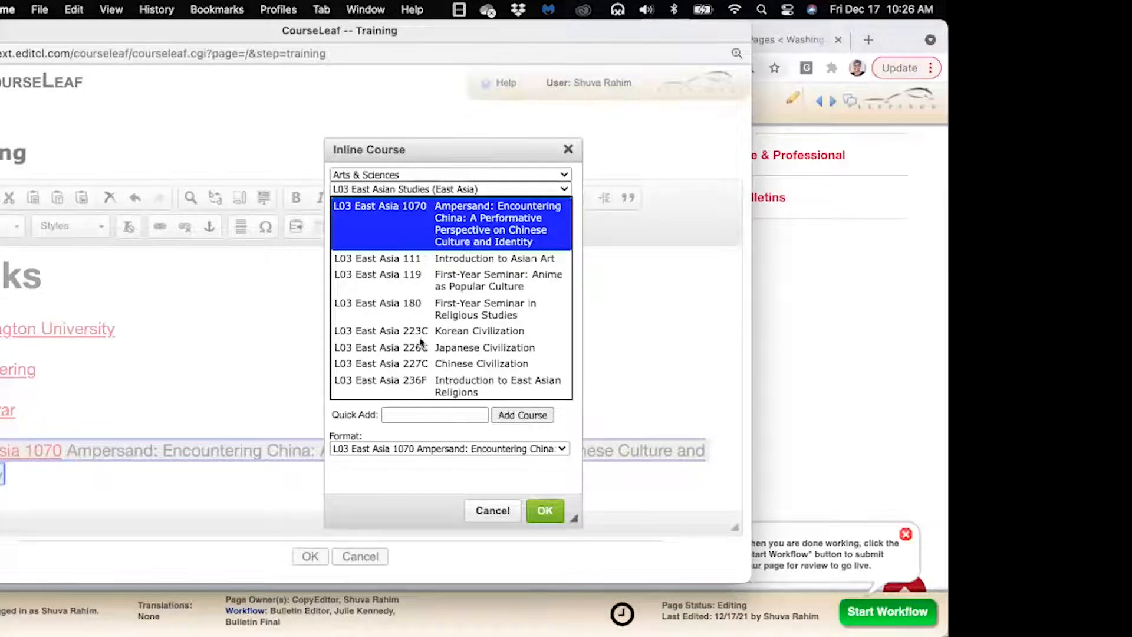
{"action": "left_click", "coordinate": [406, 302]}
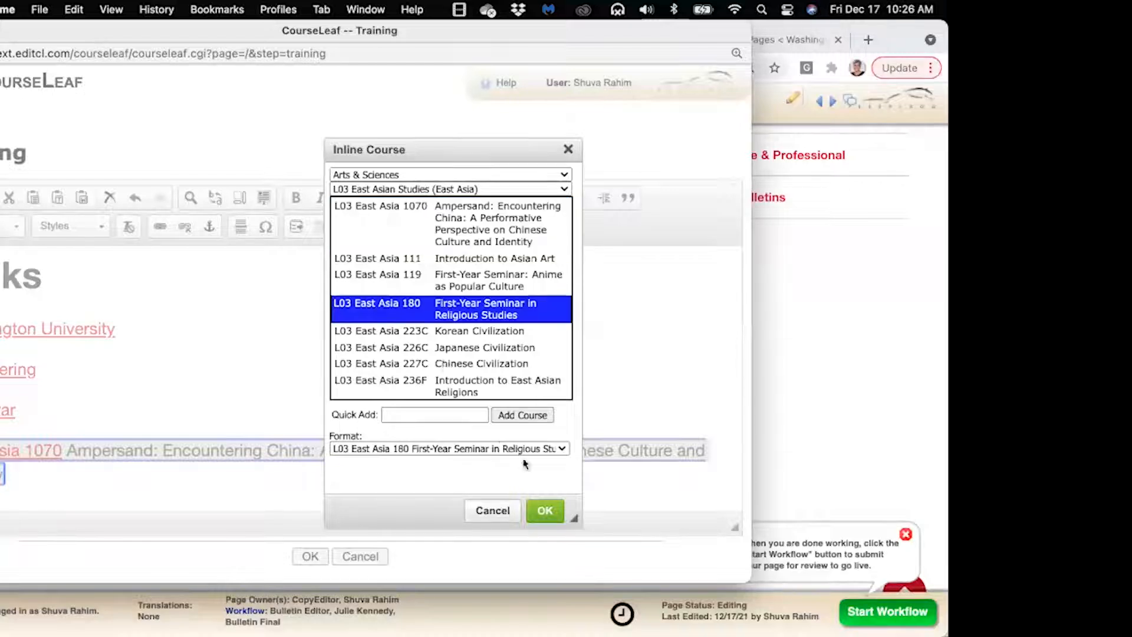
{"action": "left_click", "coordinate": [544, 512]}
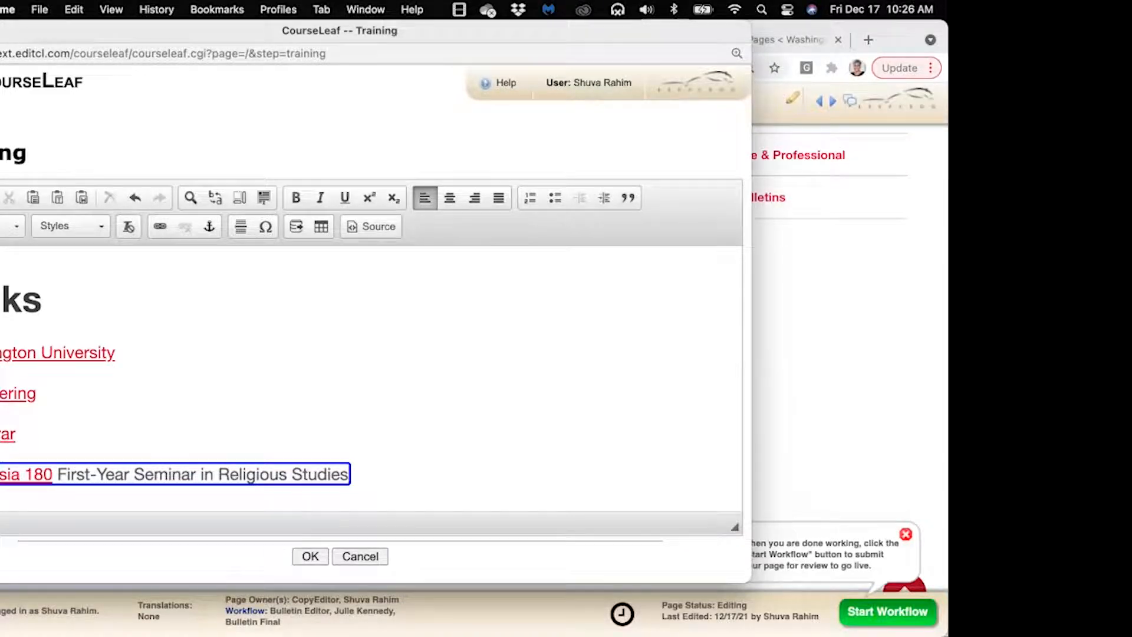
Add an E81 CSE 501 line below East Asia 180 and convert it to a course field
{"action": "scroll", "coordinate": [401, 471], "scroll_direction": "down", "scroll_amount": 3}
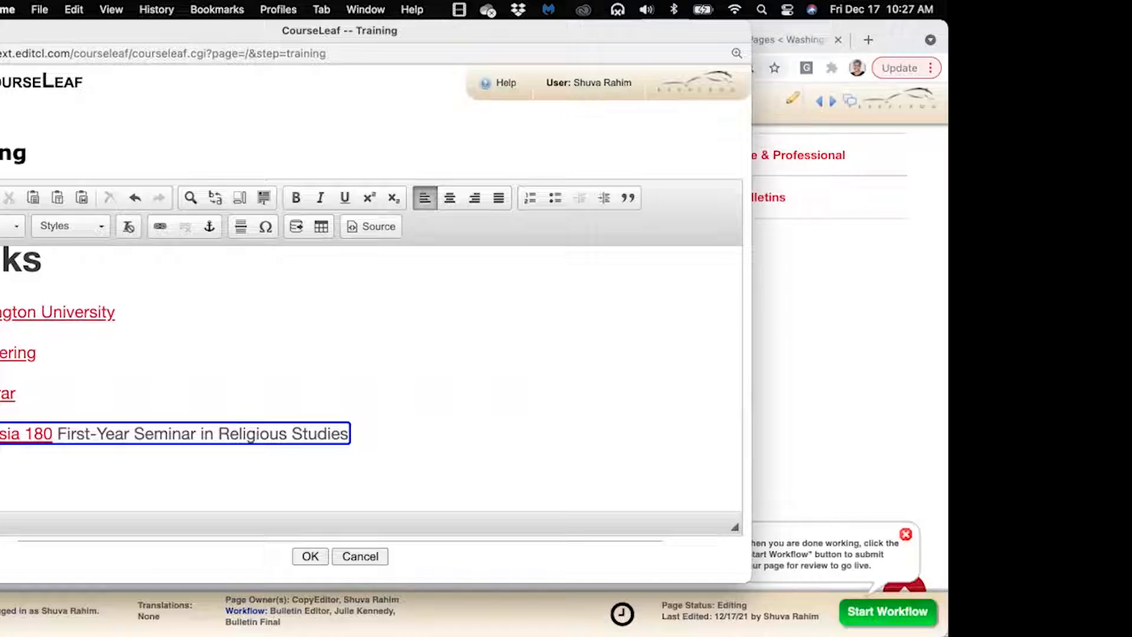
{"action": "type", "text": "E 501"}
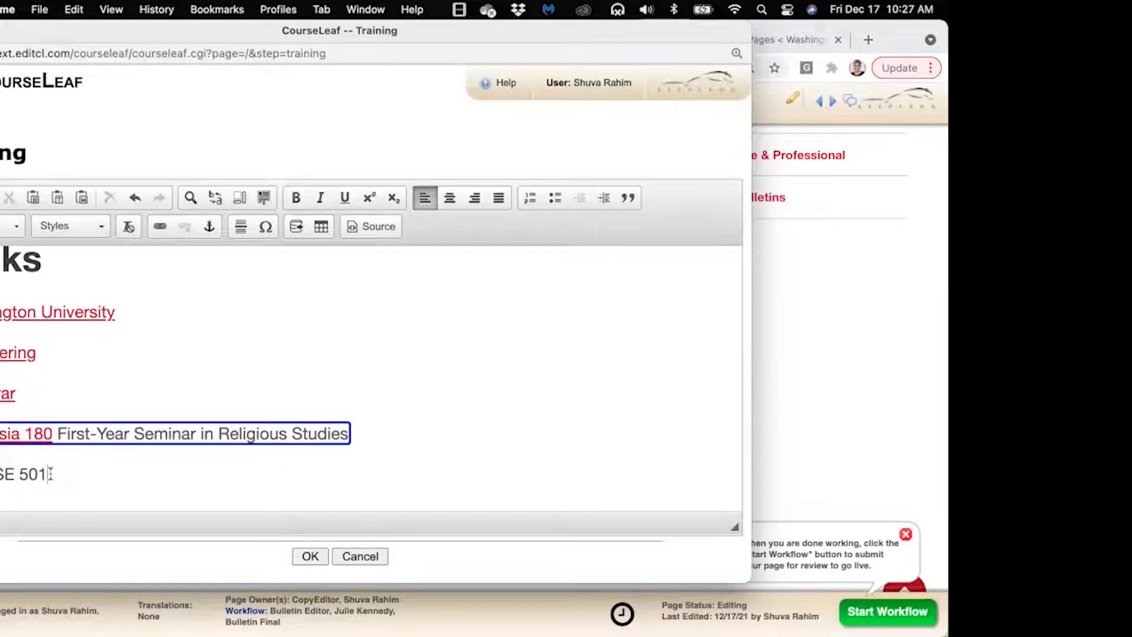
{"action": "left_click_drag", "start_coordinate": [50, 474], "coordinate": [0, 474]}
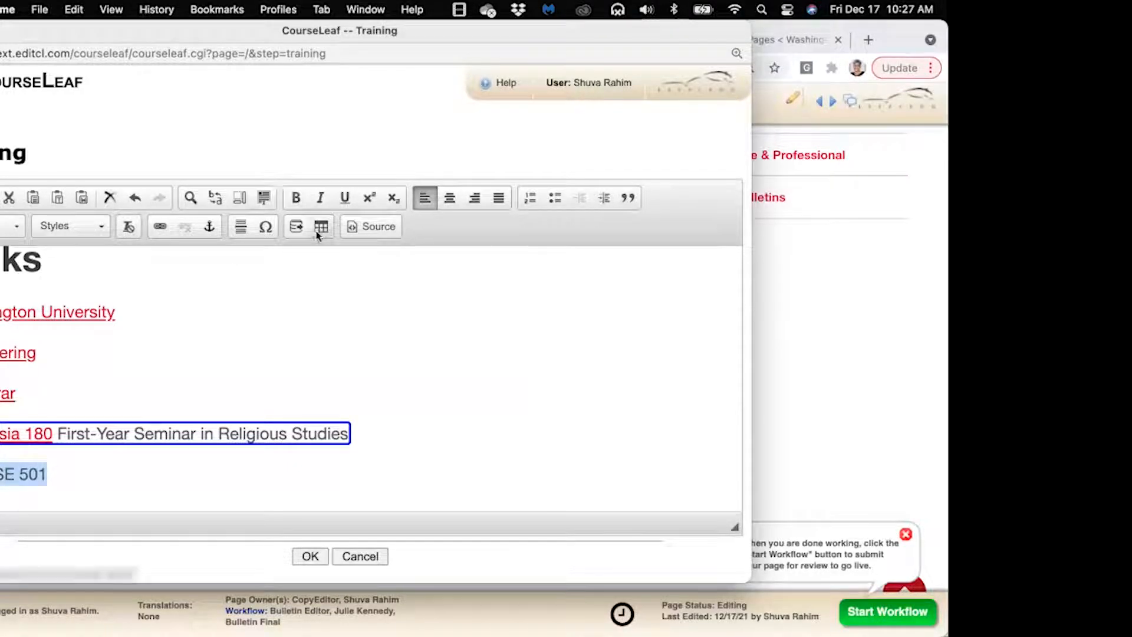
{"action": "left_click", "coordinate": [296, 227]}
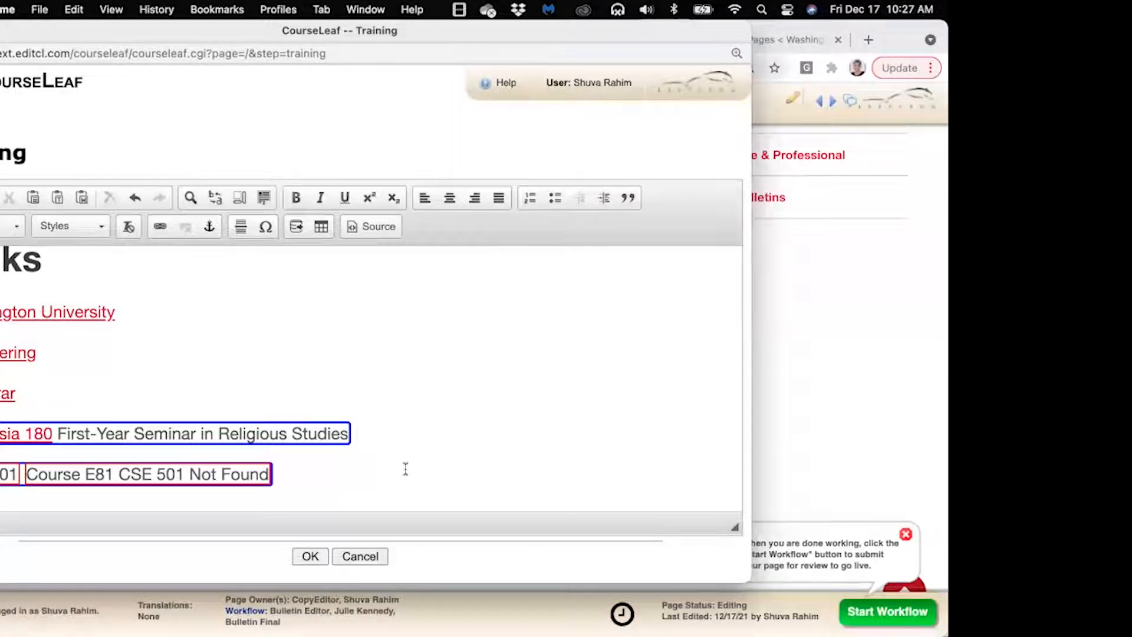
Save the Training edits and scroll down to the Links list with CSE 501 Not Found
{"action": "left_click", "coordinate": [311, 557]}
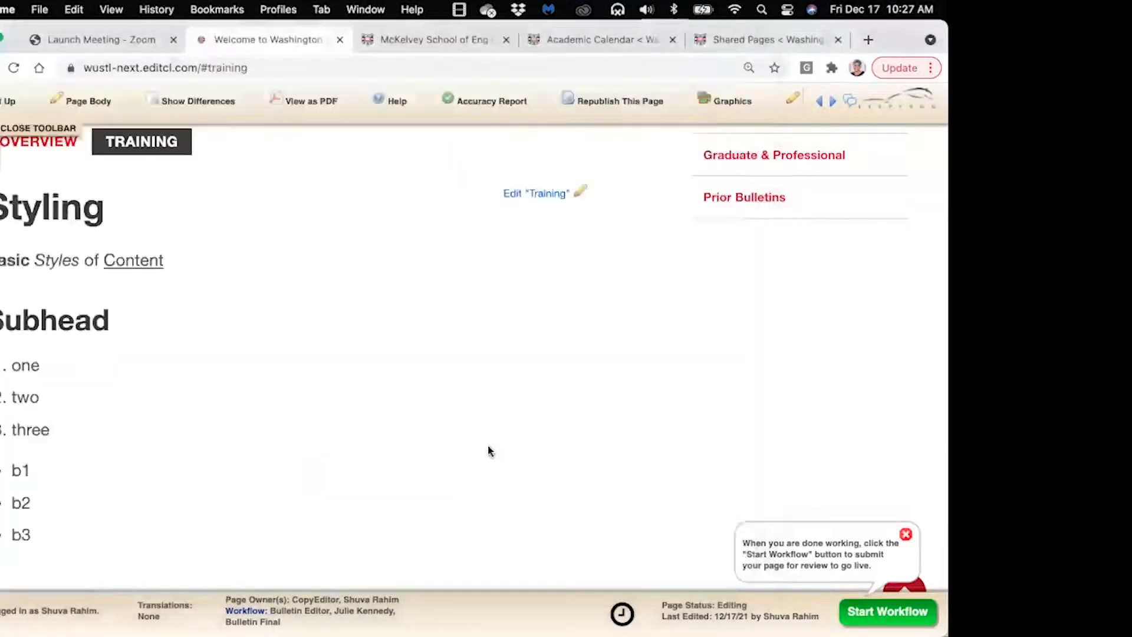
{"action": "scroll", "coordinate": [487, 436], "scroll_direction": "down", "scroll_amount": 3}
{"action": "scroll", "coordinate": [483, 429], "scroll_direction": "down", "scroll_amount": 5}
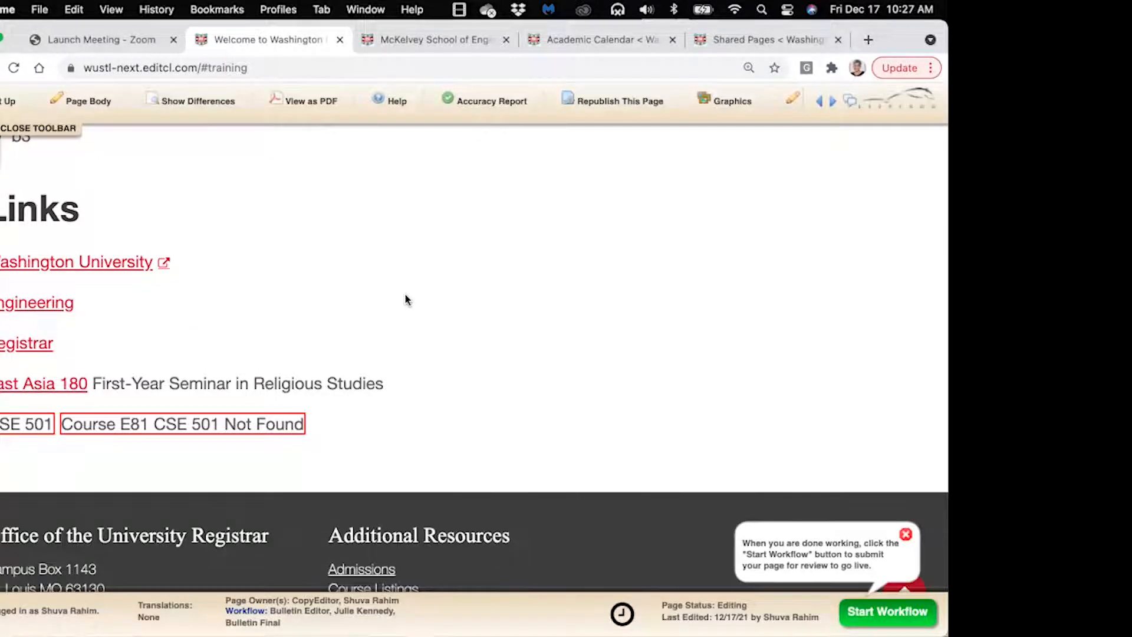
Rerun the validation and accuracy reports on Overview and Training; CSE 501 still reports Not Found
{"action": "left_click", "coordinate": [449, 104]}
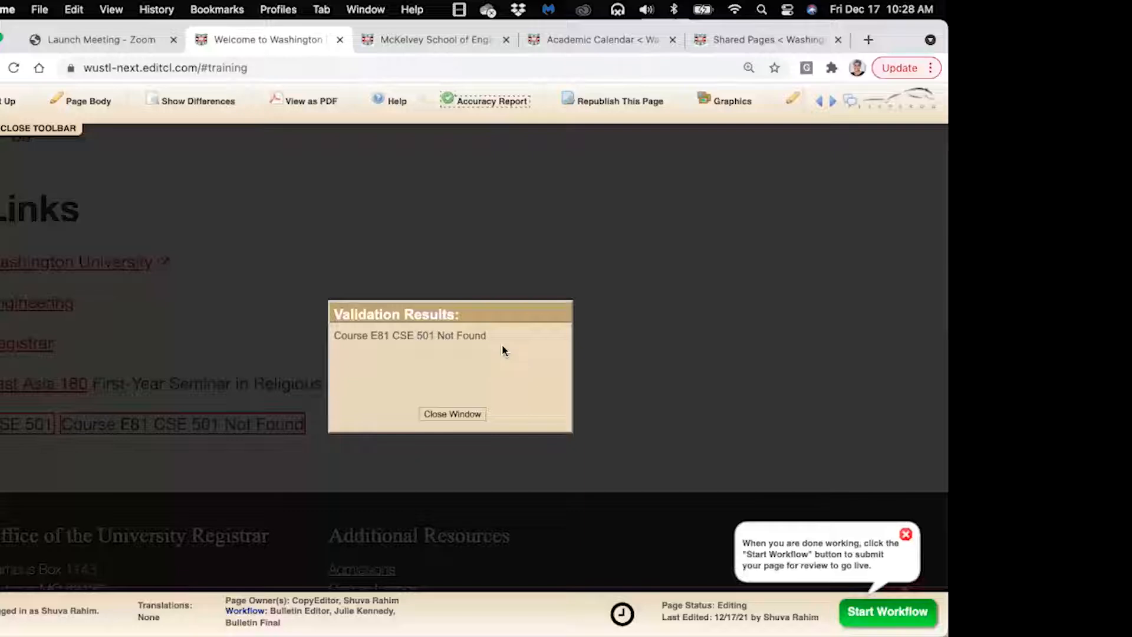
{"action": "left_click", "coordinate": [453, 414]}
{"action": "scroll", "coordinate": [462, 312], "scroll_direction": "up", "scroll_amount": 10}
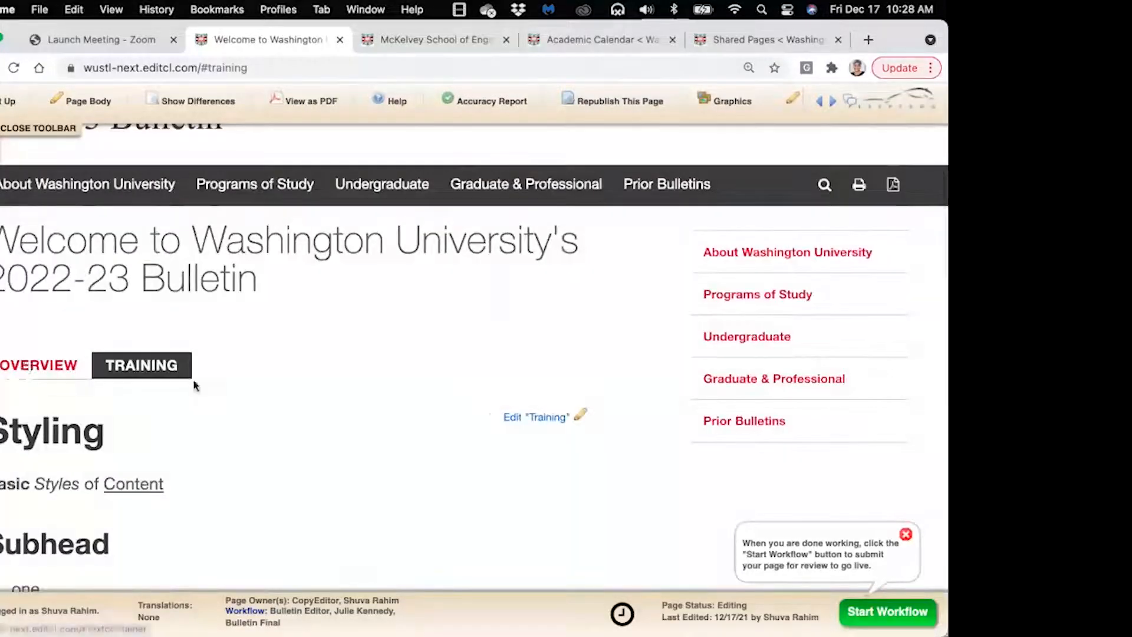
{"action": "left_click", "coordinate": [38, 366]}
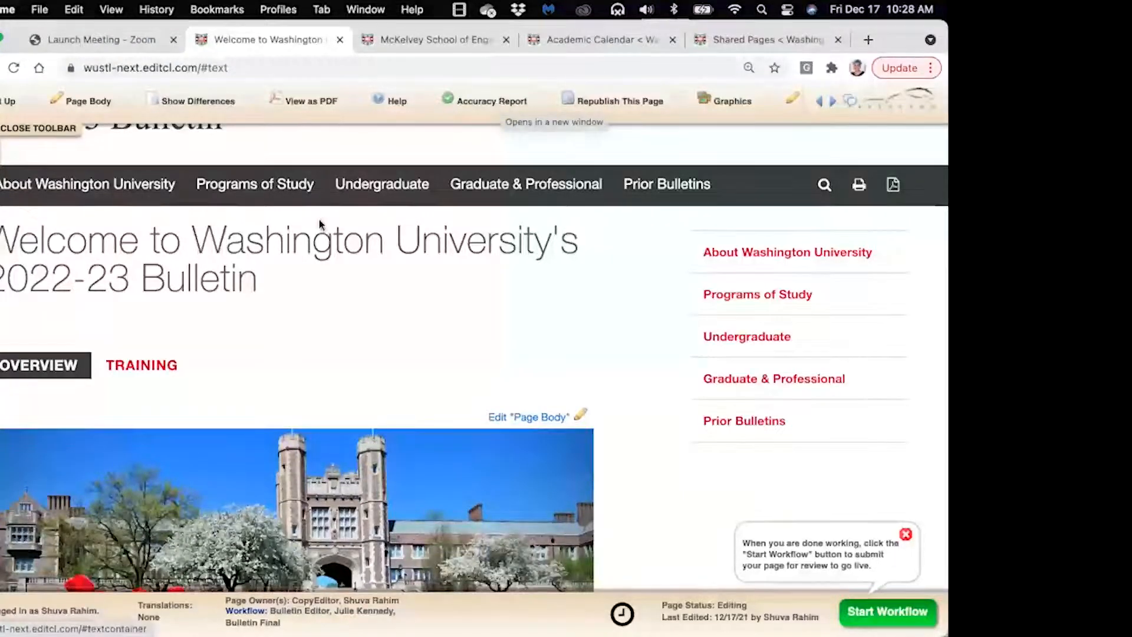
{"action": "left_click", "coordinate": [480, 103]}
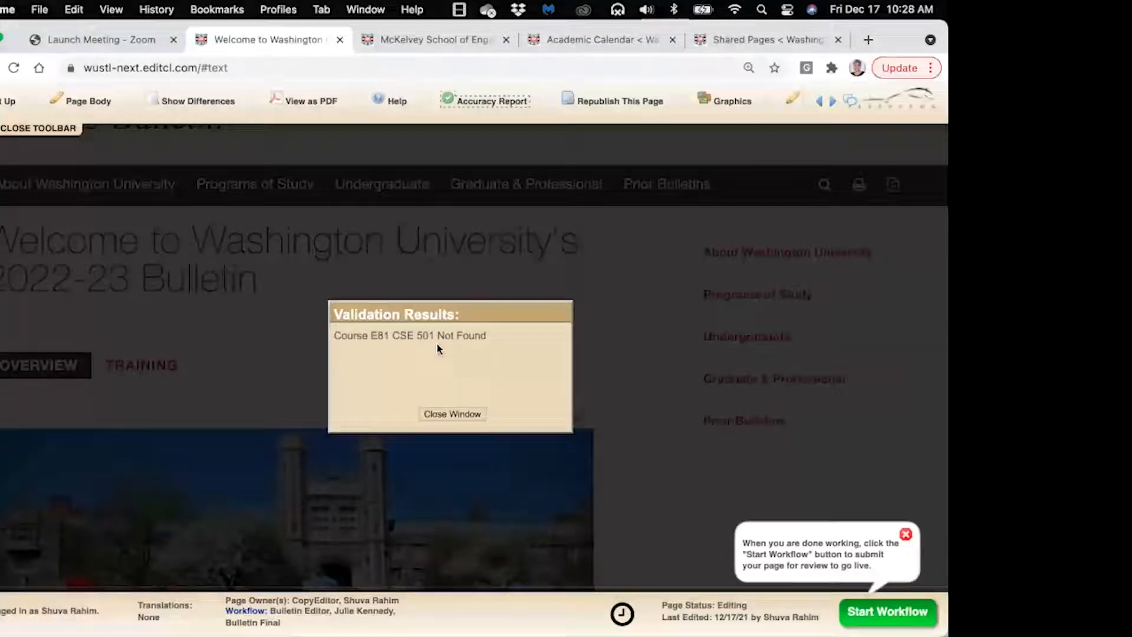
{"action": "left_click", "coordinate": [452, 413]}
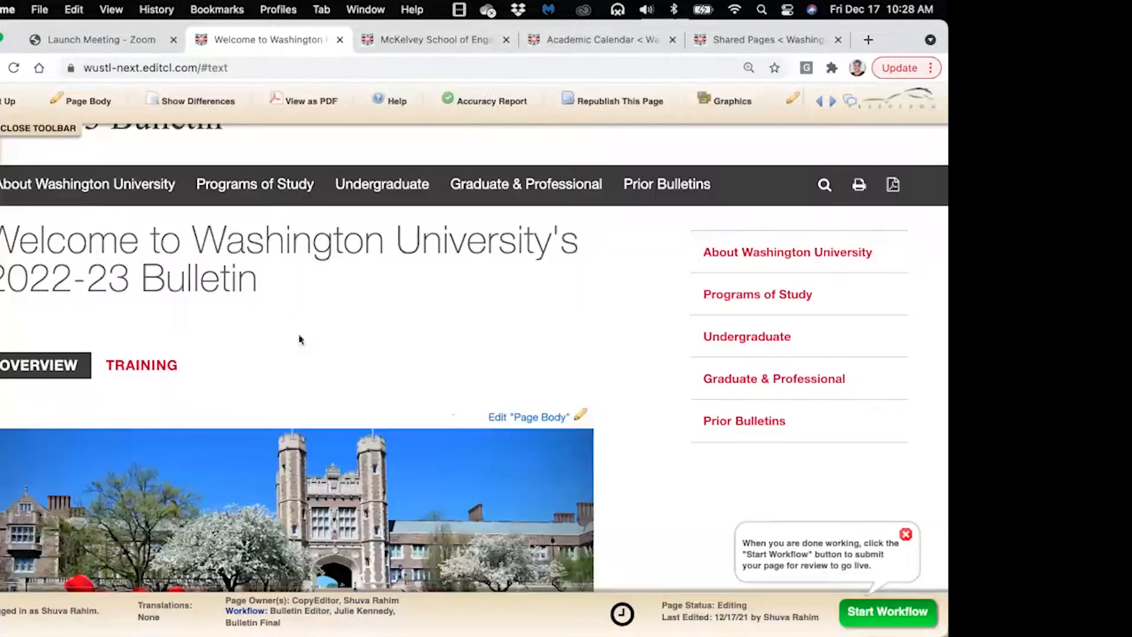
{"action": "left_click", "coordinate": [167, 365]}
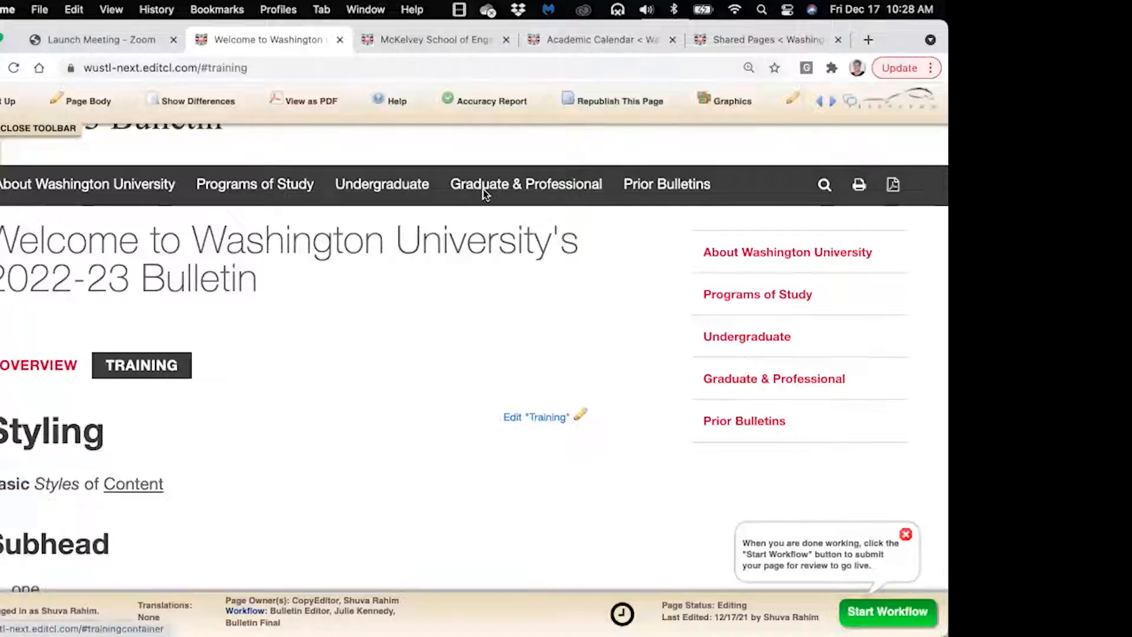
{"action": "left_click", "coordinate": [489, 107]}
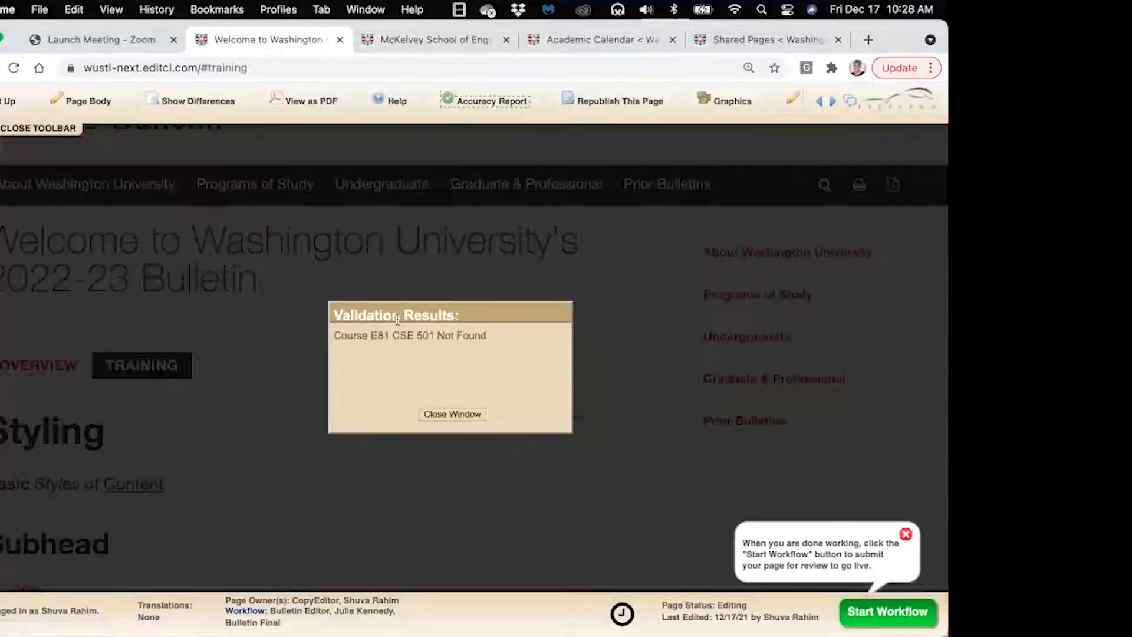
{"action": "left_click", "coordinate": [452, 415]}
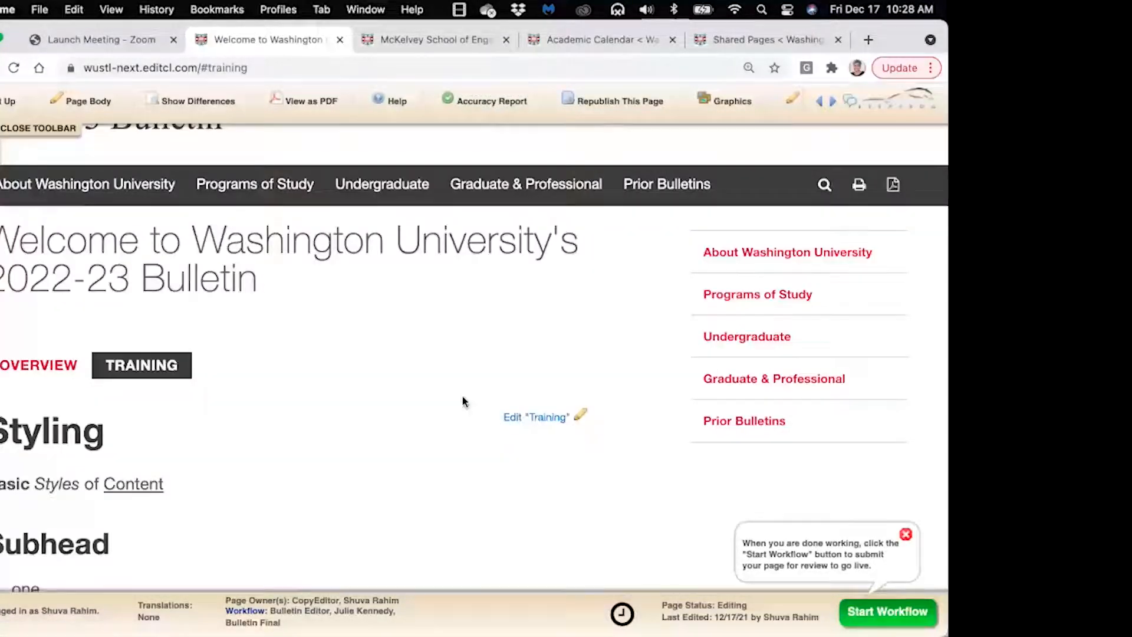
Preview and close the East Asia 180 course description popup
{"action": "scroll", "coordinate": [462, 402], "scroll_direction": "down", "scroll_amount": 4}
{"action": "scroll", "coordinate": [463, 402], "scroll_direction": "down", "scroll_amount": 7}
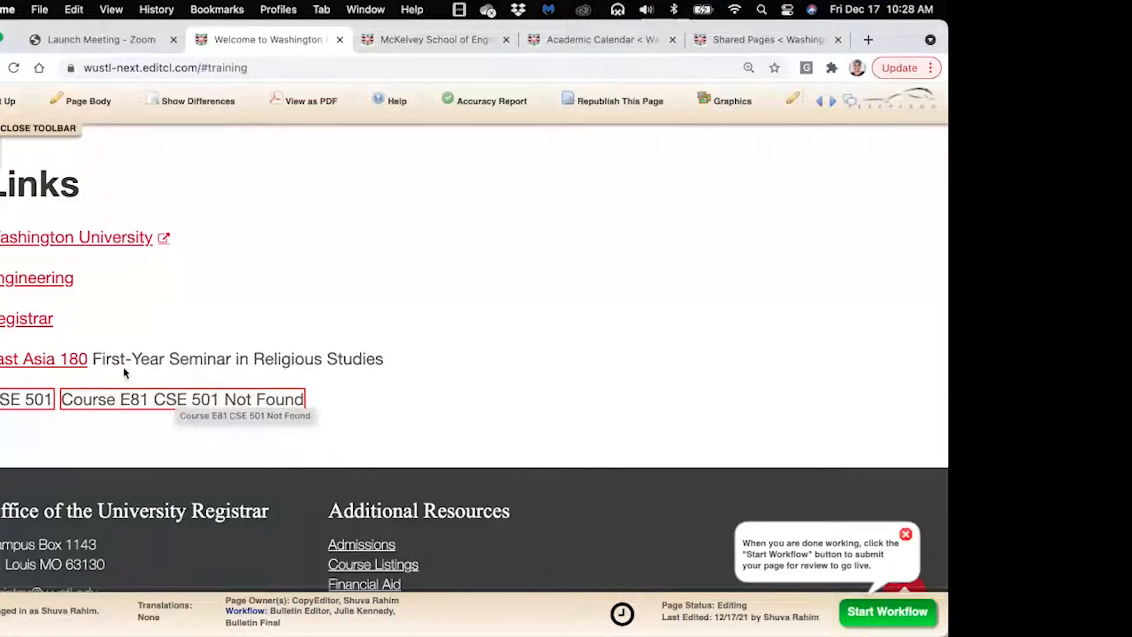
{"action": "left_click", "coordinate": [63, 365]}
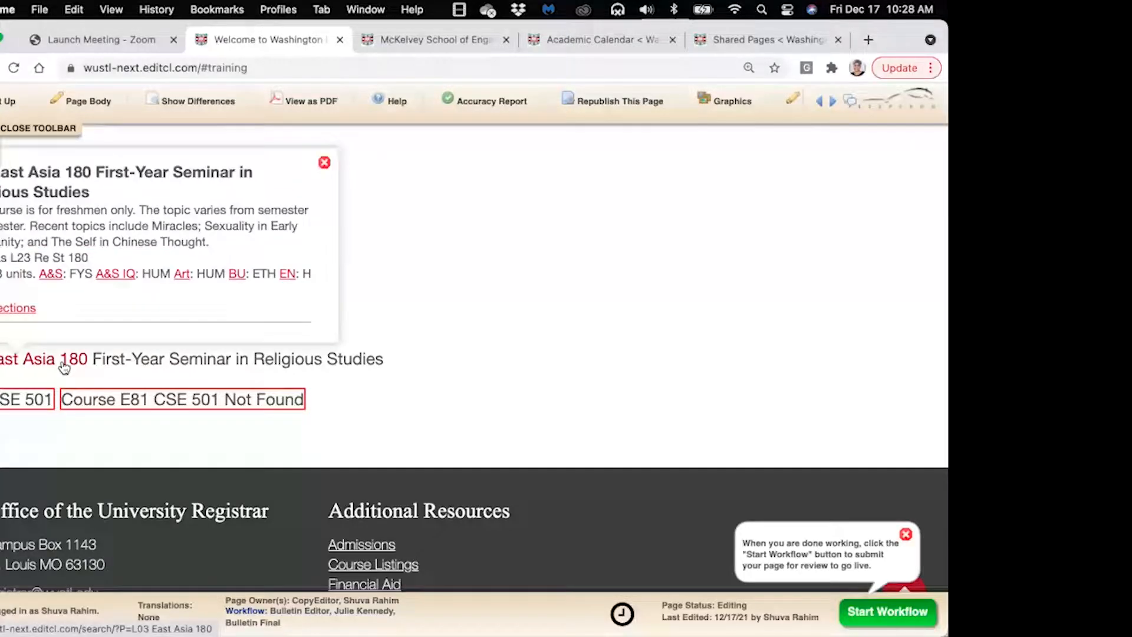
{"action": "left_click", "coordinate": [324, 162]}
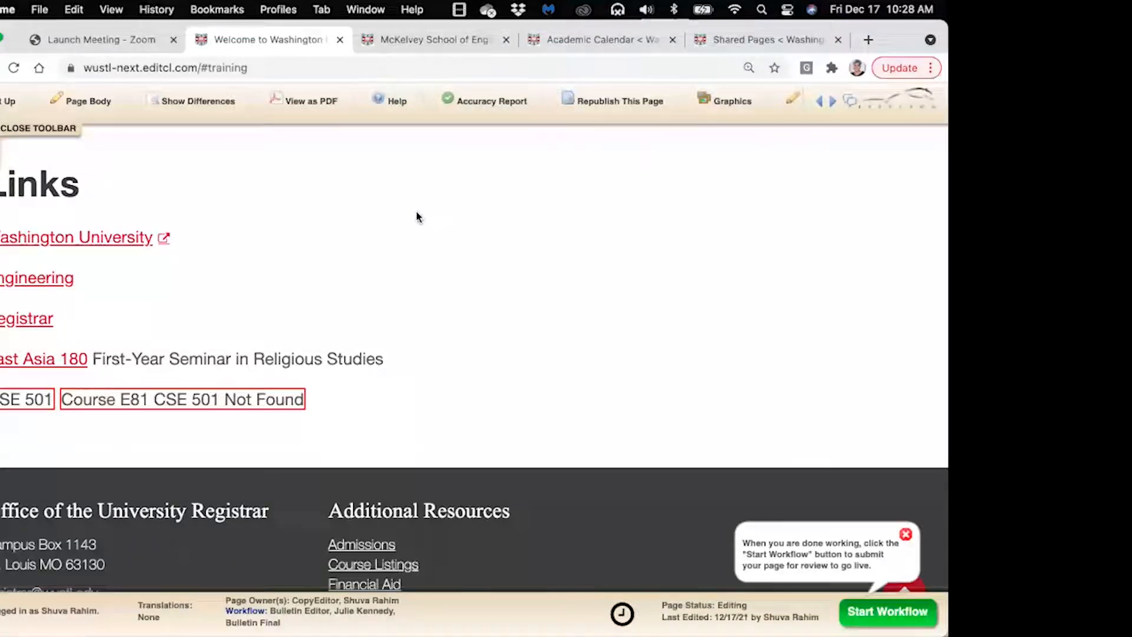
{"action": "scroll", "coordinate": [417, 217], "scroll_direction": "up", "scroll_amount": 2}
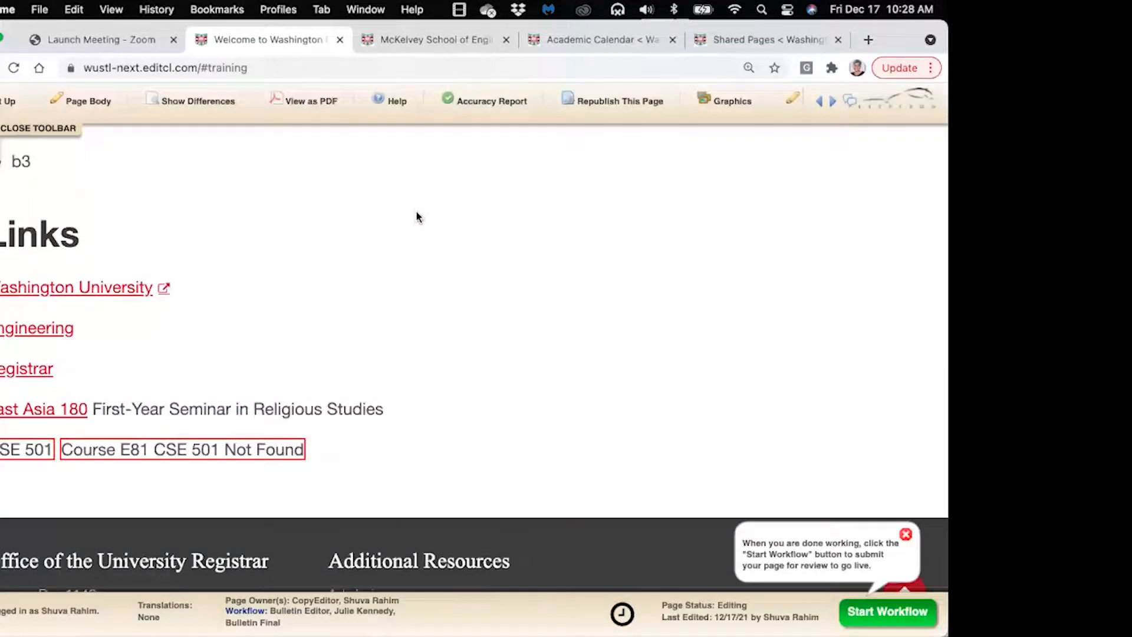
Open the page as a PDF draft, enlarged at 125% zoom, on page 2
{"action": "left_click", "coordinate": [302, 105]}
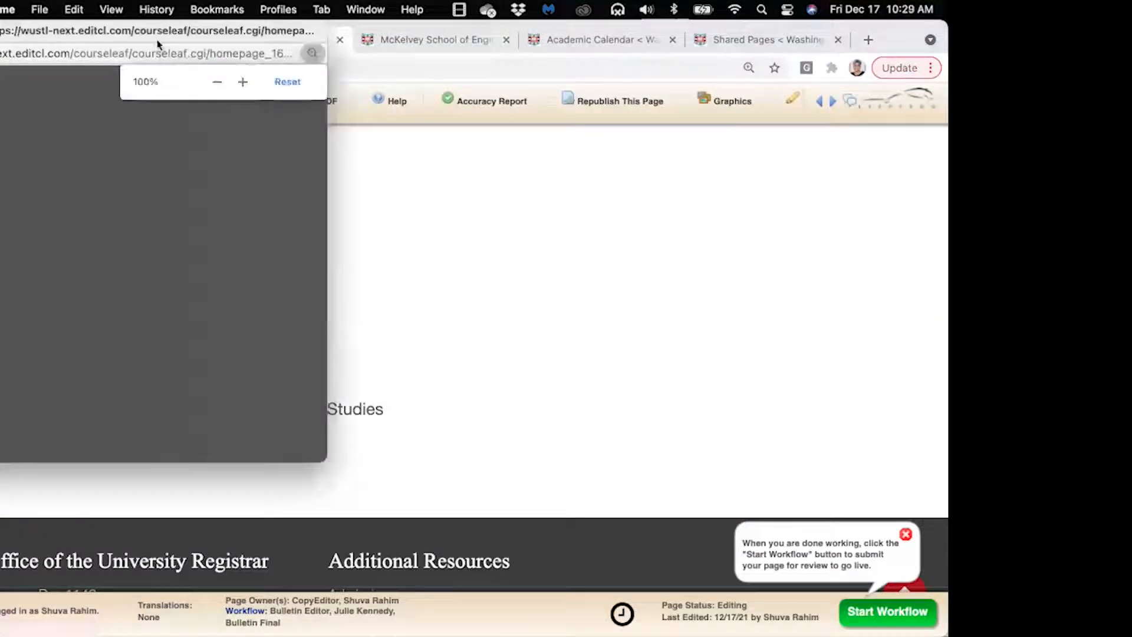
{"action": "left_click_drag", "start_coordinate": [144, 33], "coordinate": [349, 45]}
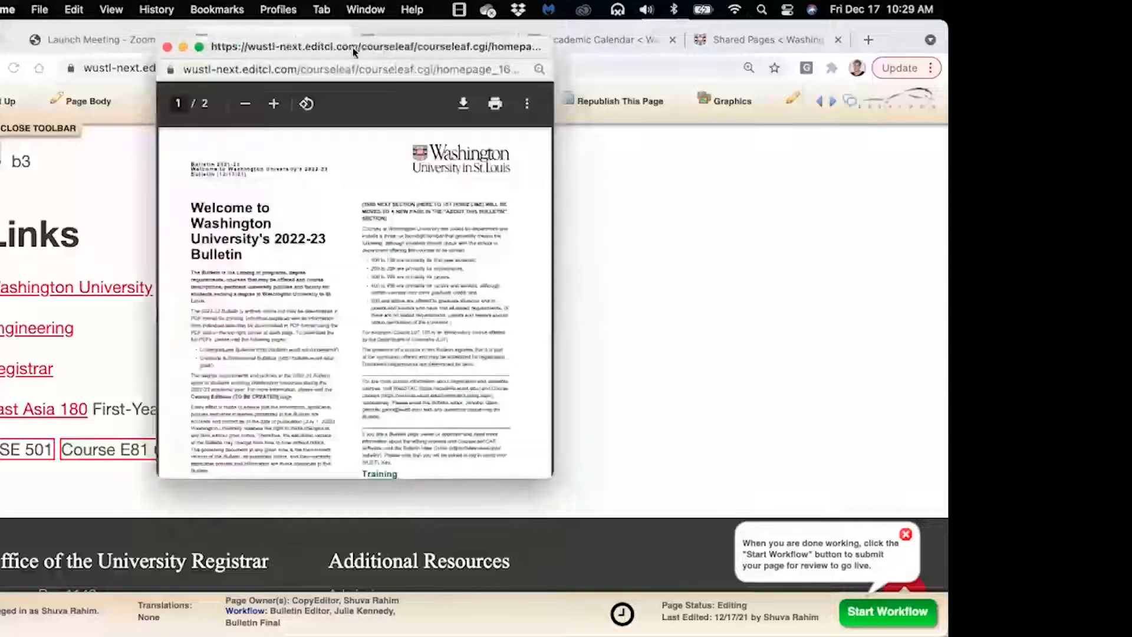
{"action": "left_click_drag", "start_coordinate": [547, 478], "coordinate": [707, 543]}
{"action": "left_click", "coordinate": [457, 104]}
{"action": "left_click", "coordinate": [457, 104]}
{"action": "left_click", "coordinate": [457, 104]}
{"action": "left_click", "coordinate": [457, 104]}
{"action": "left_click", "coordinate": [456, 103]}
{"action": "left_click", "coordinate": [457, 103]}
{"action": "left_click", "coordinate": [457, 104]}
{"action": "left_click", "coordinate": [279, 362]}
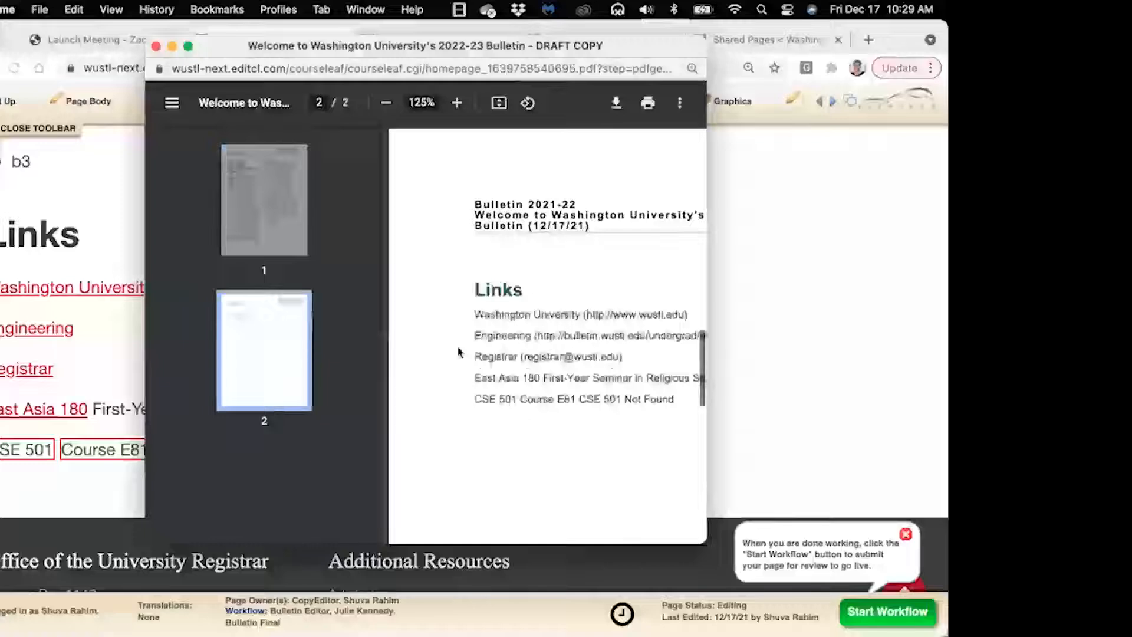
Inspect the Links on PDF page 2 and select the CSE 501 Not Found line
{"action": "scroll", "coordinate": [457, 355], "scroll_direction": "right", "scroll_amount": 2}
{"action": "scroll", "coordinate": [459, 358], "scroll_direction": "up", "scroll_amount": 15}
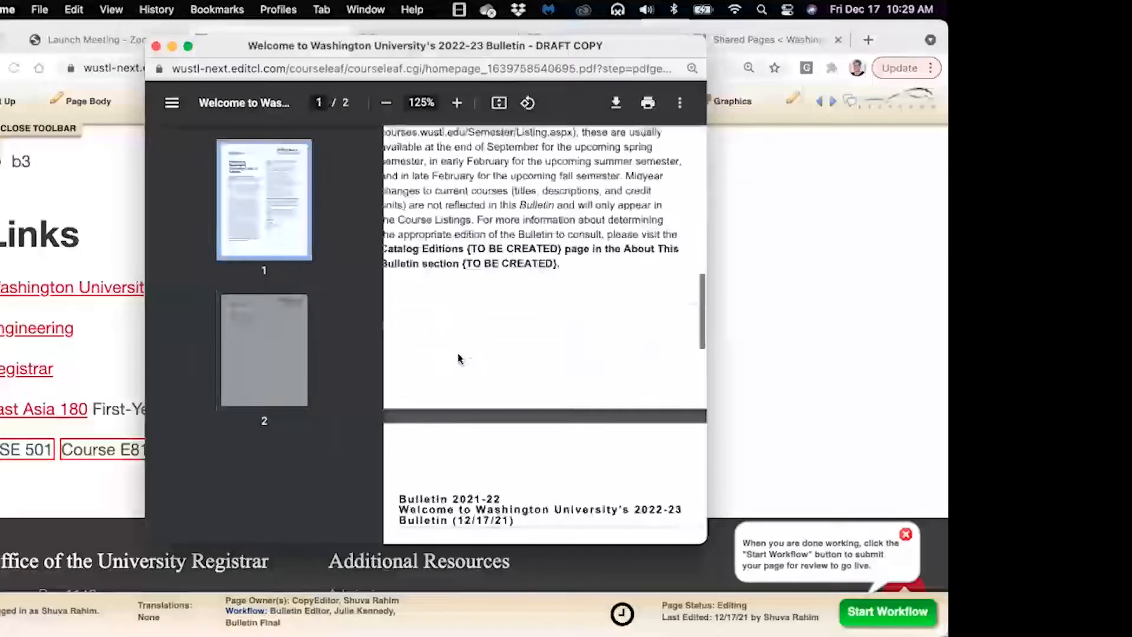
{"action": "scroll", "coordinate": [460, 358], "scroll_direction": "left", "scroll_amount": 2}
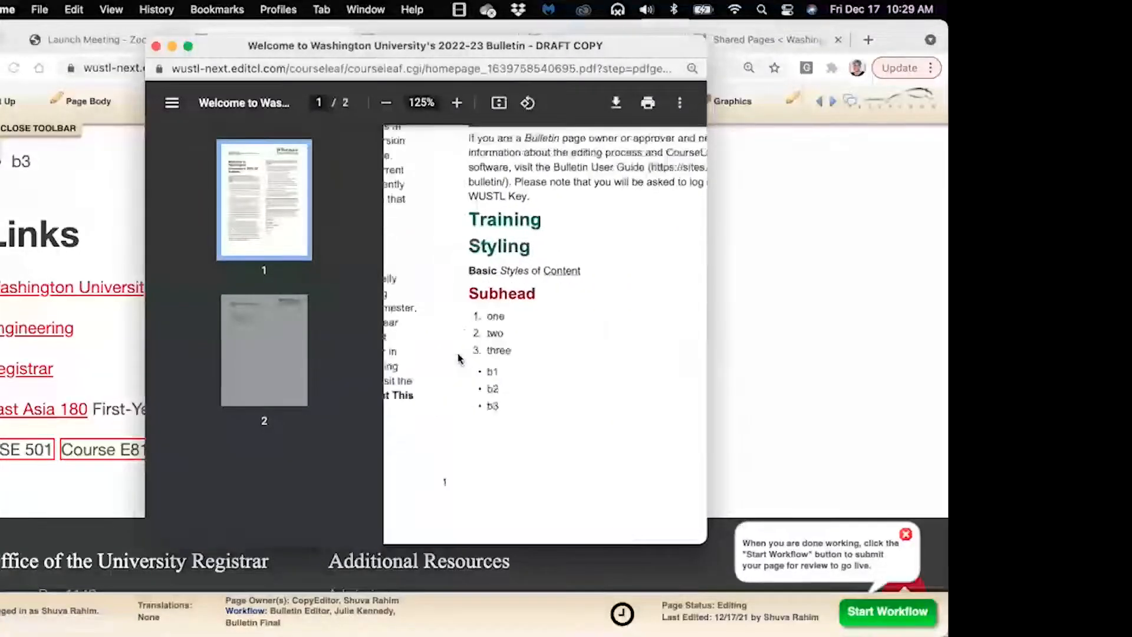
{"action": "scroll", "coordinate": [585, 382], "scroll_direction": "down", "scroll_amount": 1}
{"action": "scroll", "coordinate": [586, 383], "scroll_direction": "down", "scroll_amount": 2}
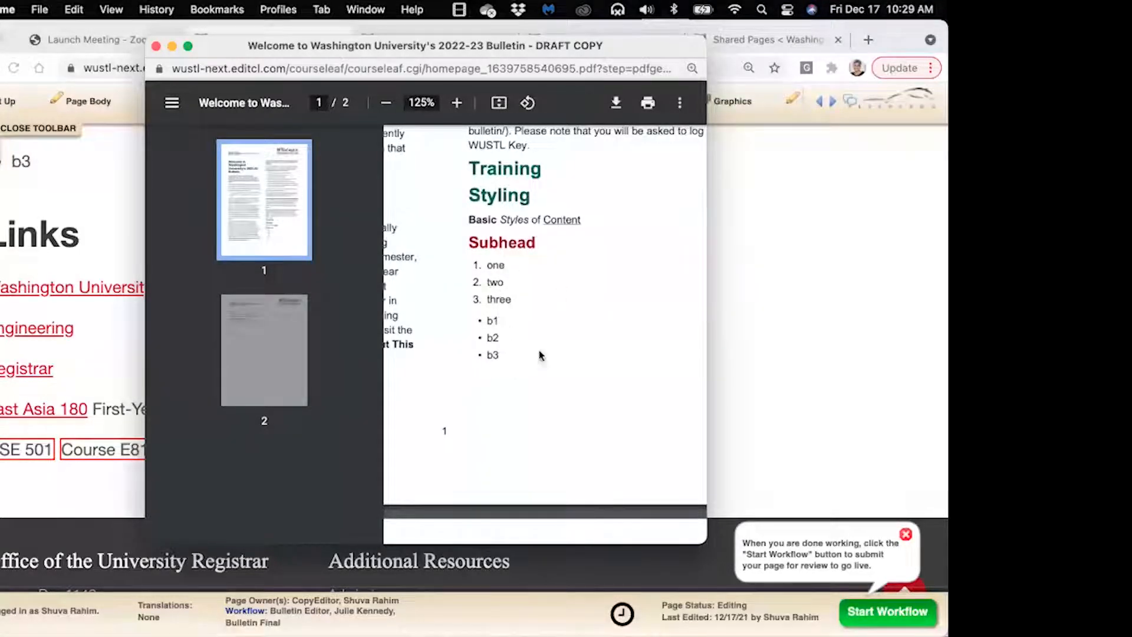
{"action": "scroll", "coordinate": [565, 331], "scroll_direction": "down", "scroll_amount": 5}
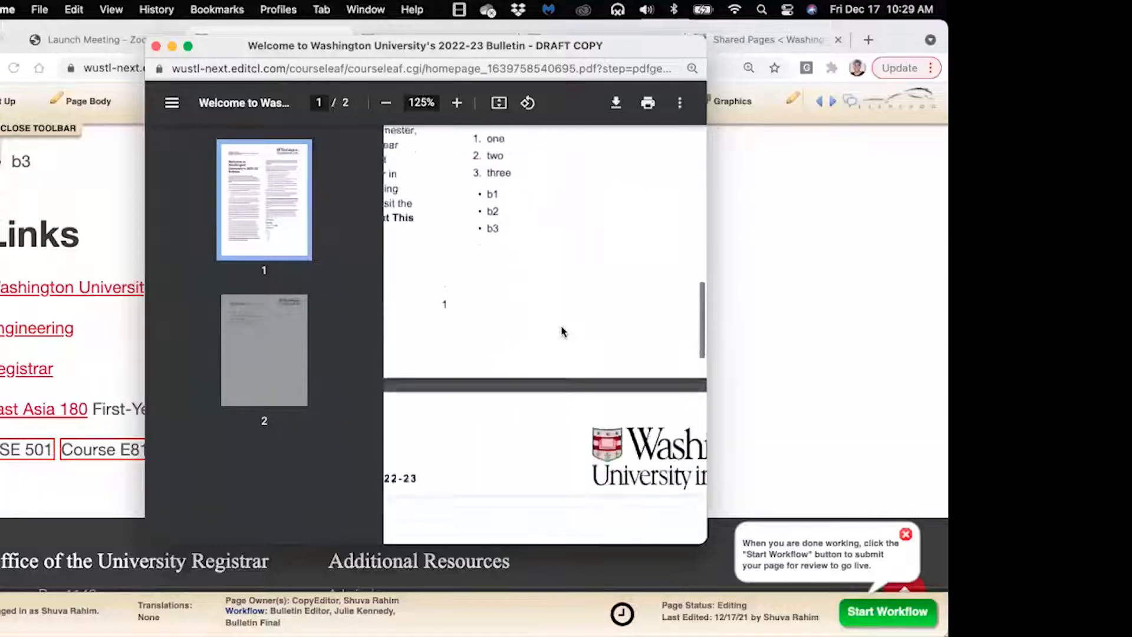
{"action": "scroll", "coordinate": [563, 332], "scroll_direction": "down", "scroll_amount": 5}
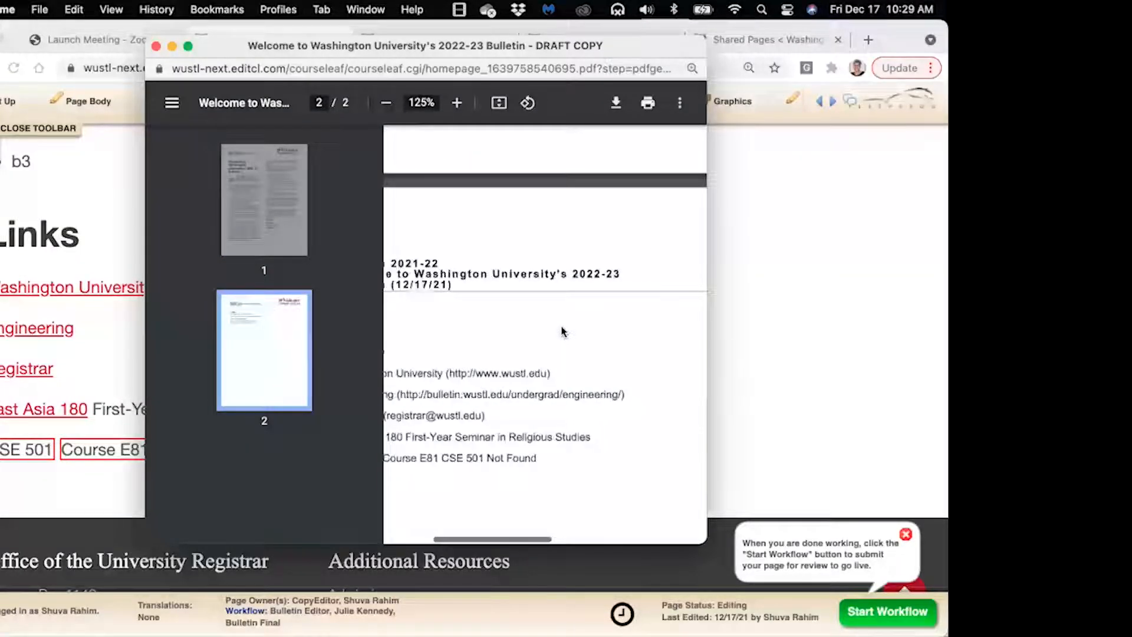
{"action": "scroll", "coordinate": [563, 332], "scroll_direction": "left", "scroll_amount": 1}
{"action": "scroll", "coordinate": [563, 332], "scroll_direction": "down", "scroll_amount": 2}
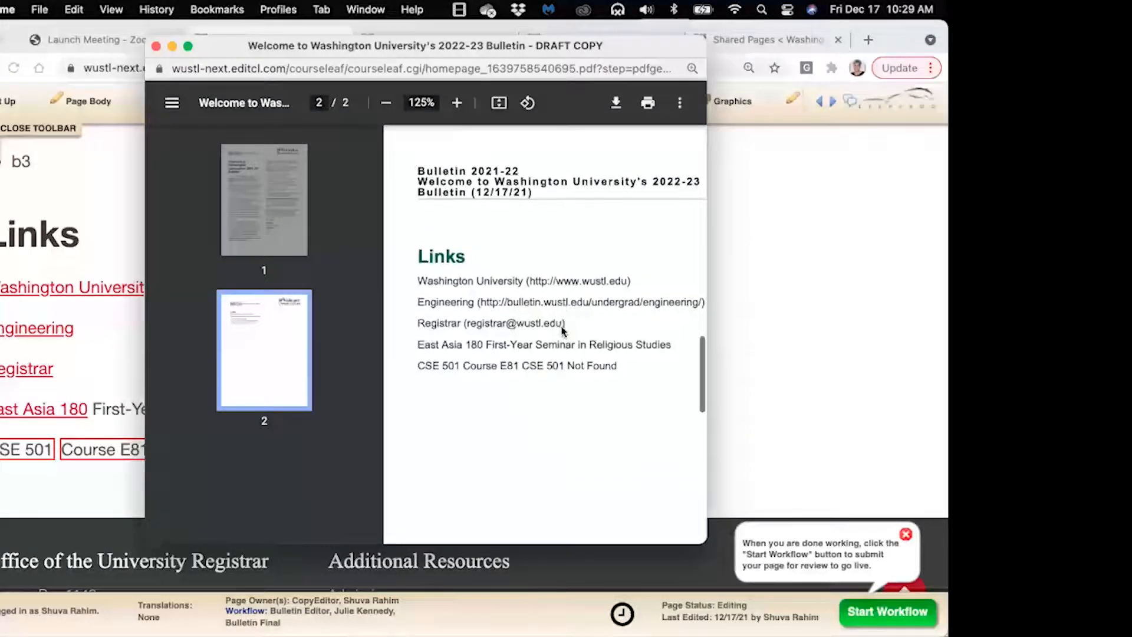
{"action": "scroll", "coordinate": [584, 365], "scroll_direction": "right", "scroll_amount": 2}
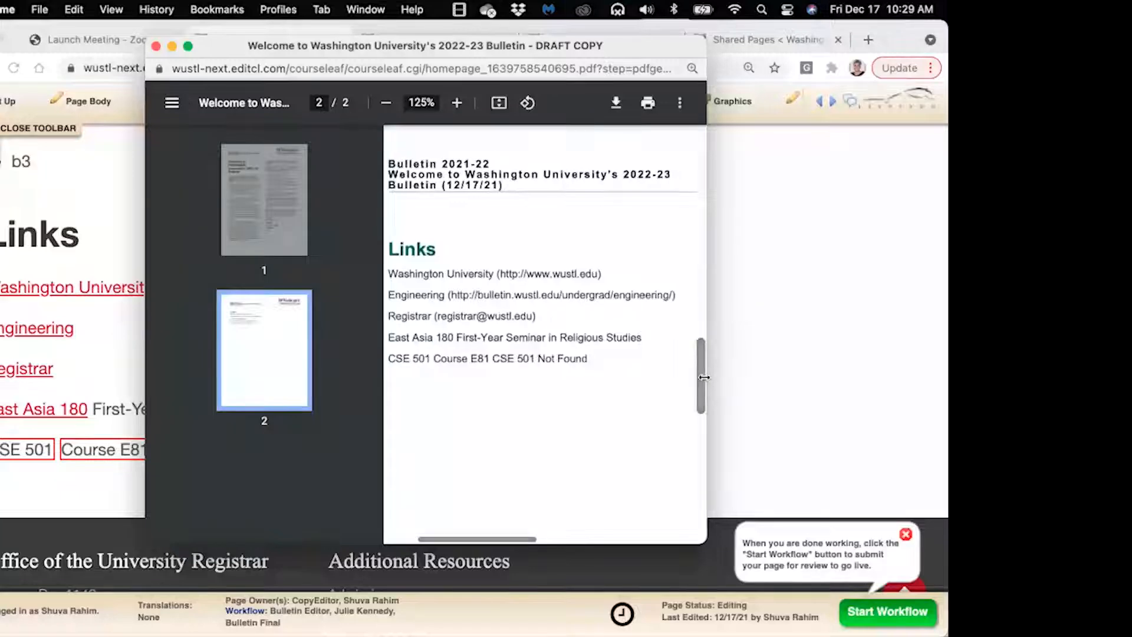
{"action": "left_click_drag", "start_coordinate": [711, 375], "coordinate": [799, 377]}
{"action": "scroll", "coordinate": [624, 384], "scroll_direction": "left", "scroll_amount": 3}
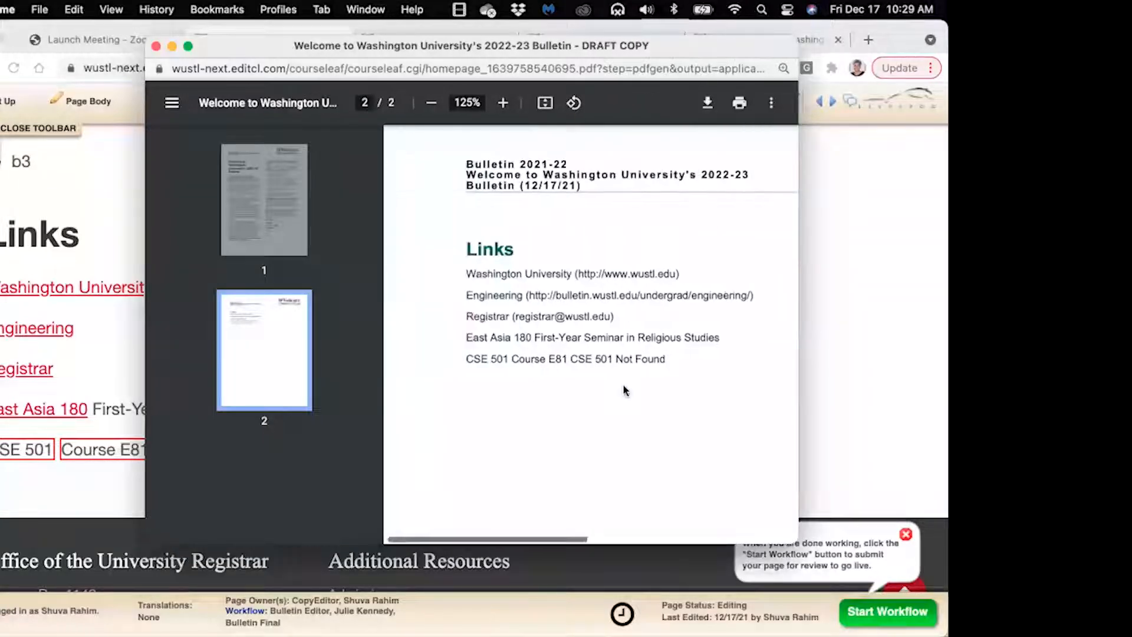
{"action": "scroll", "coordinate": [624, 384], "scroll_direction": "right", "scroll_amount": 1}
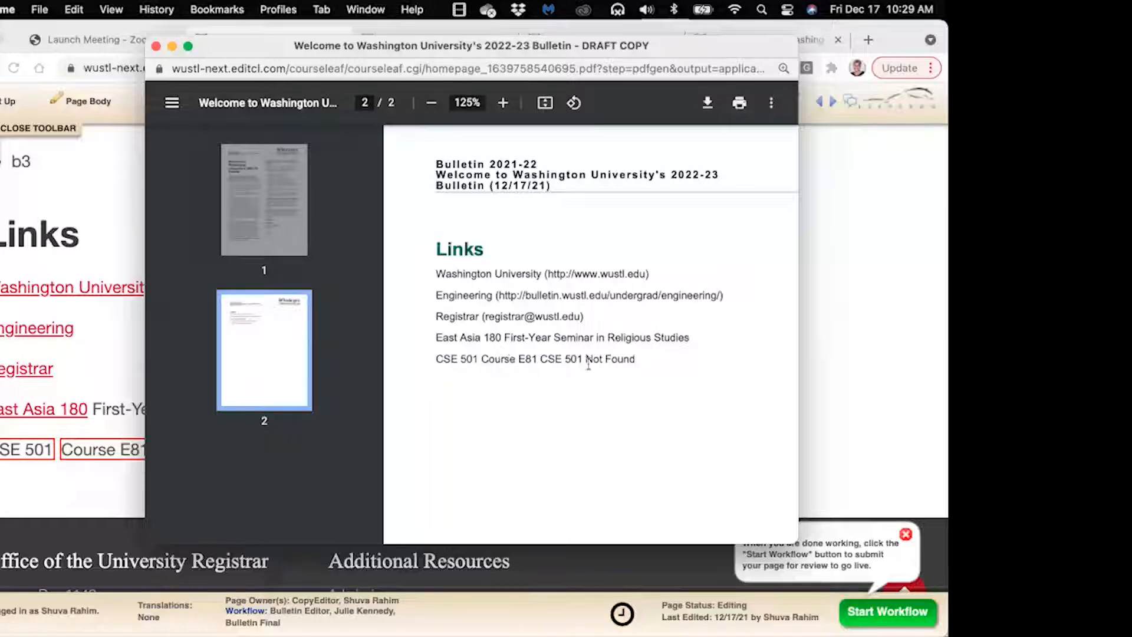
{"action": "left_click_drag", "start_coordinate": [587, 360], "coordinate": [641, 361]}
{"action": "left_click_drag", "start_coordinate": [637, 360], "coordinate": [434, 363]}
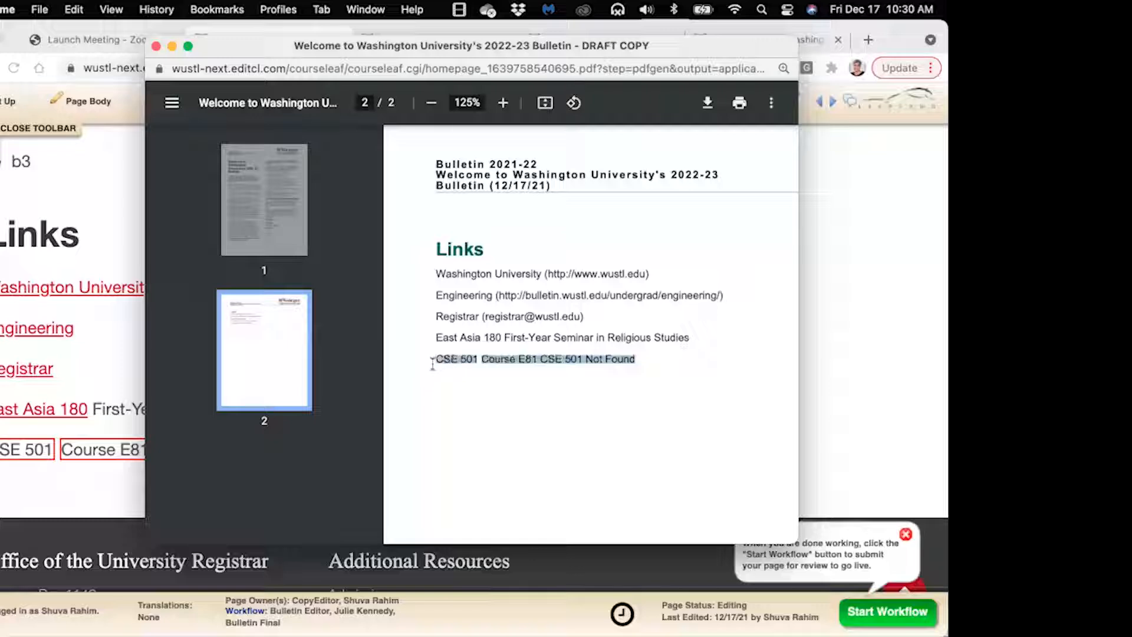
{"action": "left_click", "coordinate": [436, 371]}
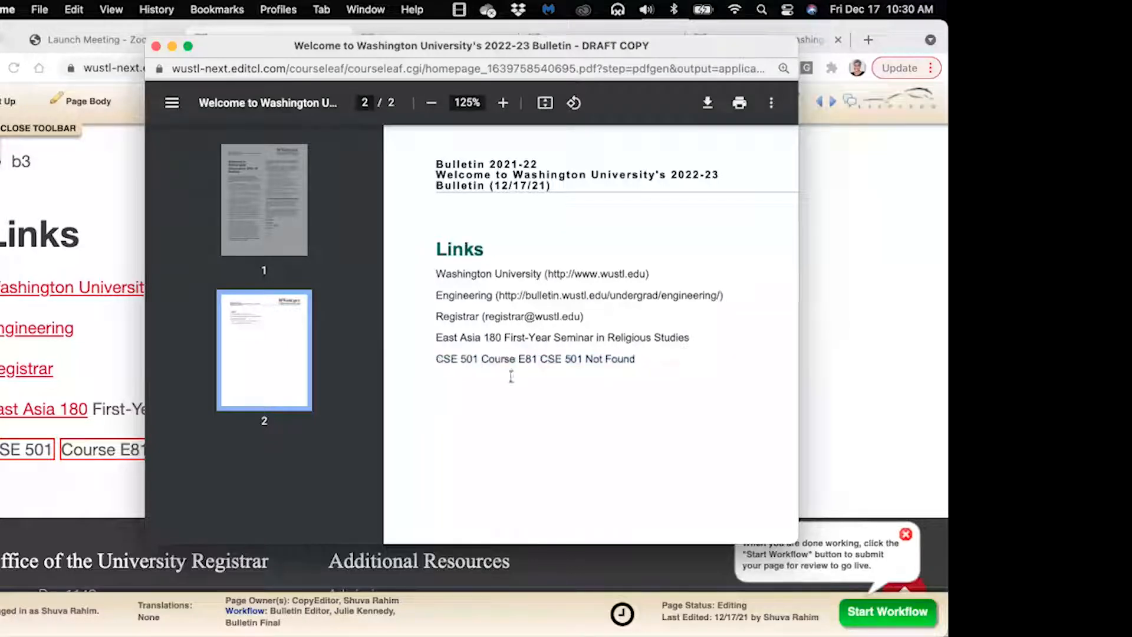
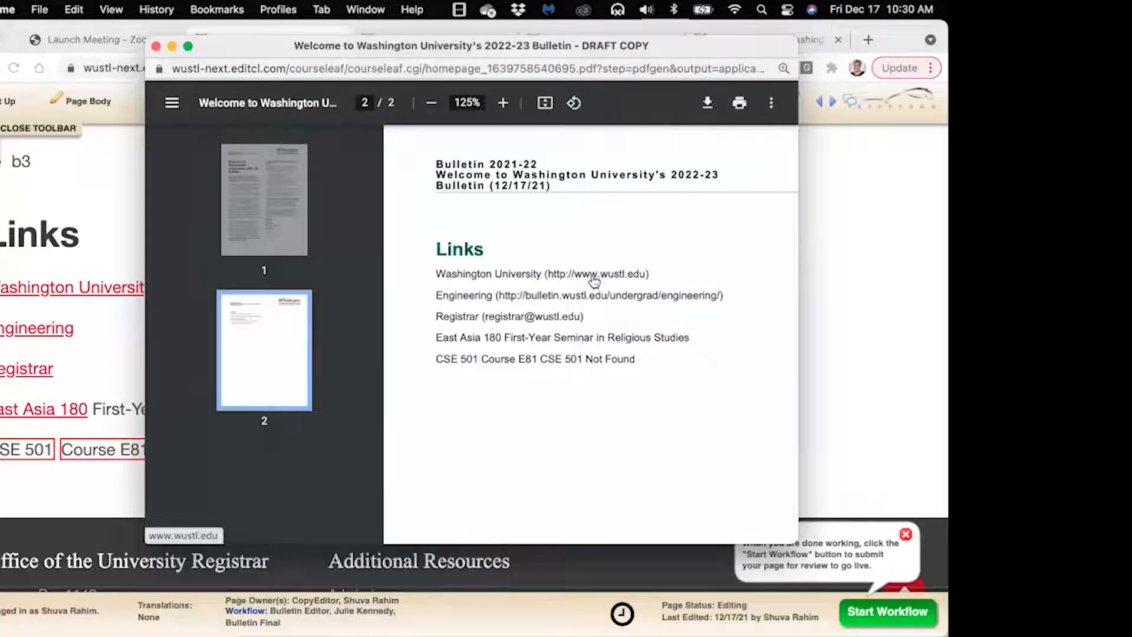
Follow the wustl.edu link from the PDF preview, browse the university homepage, then close it
{"action": "left_click", "coordinate": [592, 274]}
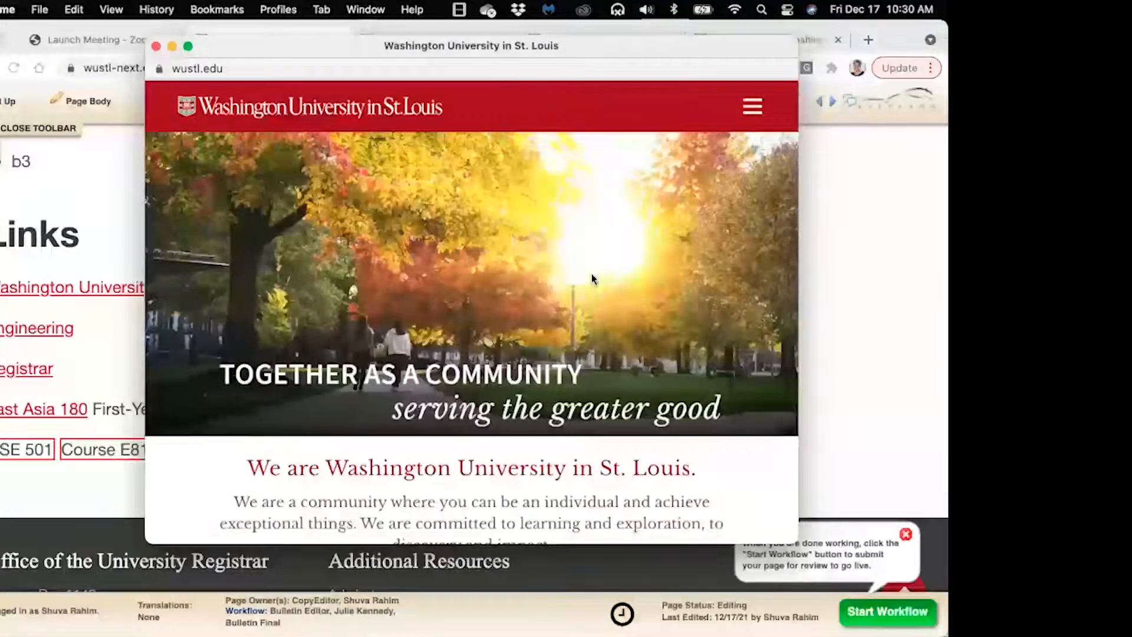
{"action": "scroll", "coordinate": [592, 274], "scroll_direction": "down", "scroll_amount": 5}
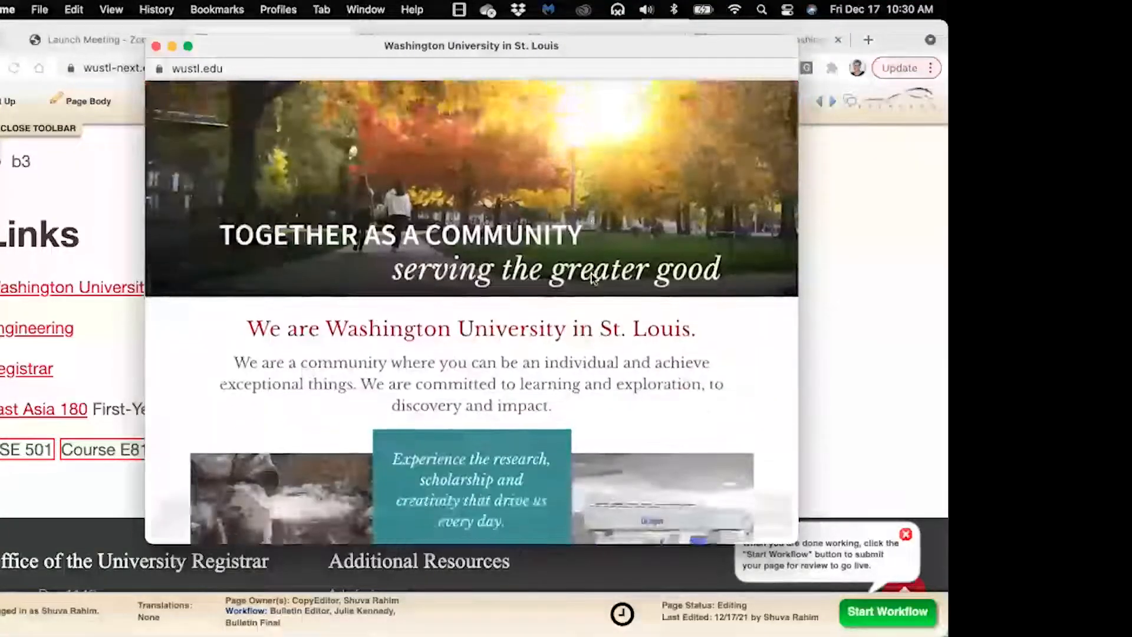
{"action": "scroll", "coordinate": [592, 274], "scroll_direction": "down", "scroll_amount": 4}
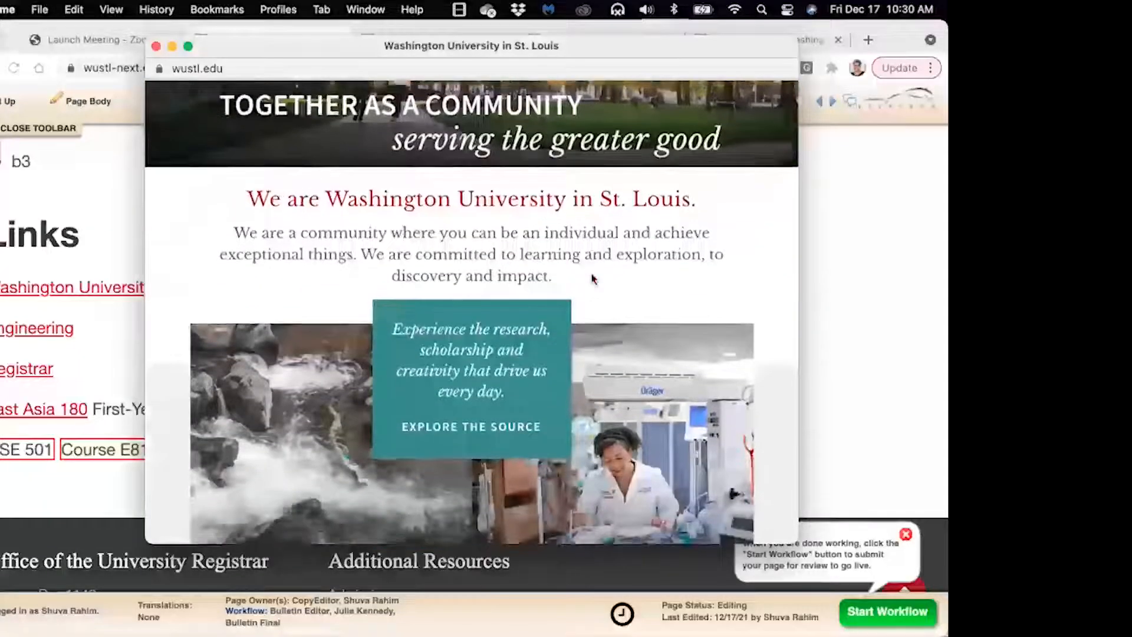
{"action": "scroll", "coordinate": [592, 278], "scroll_direction": "up", "scroll_amount": 3}
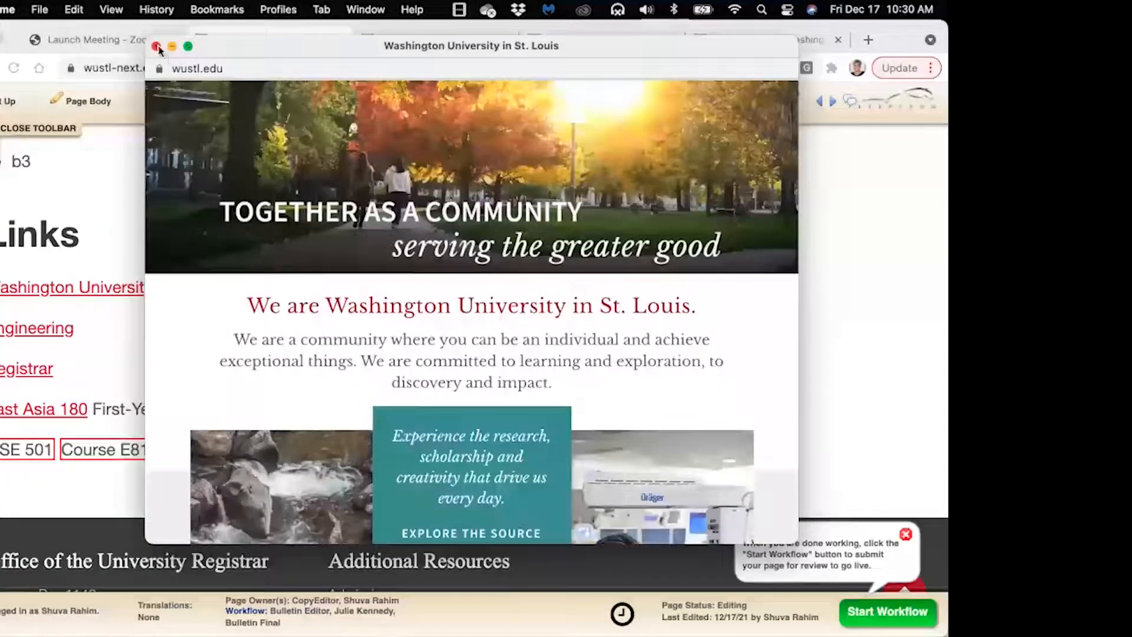
{"action": "left_click", "coordinate": [157, 47]}
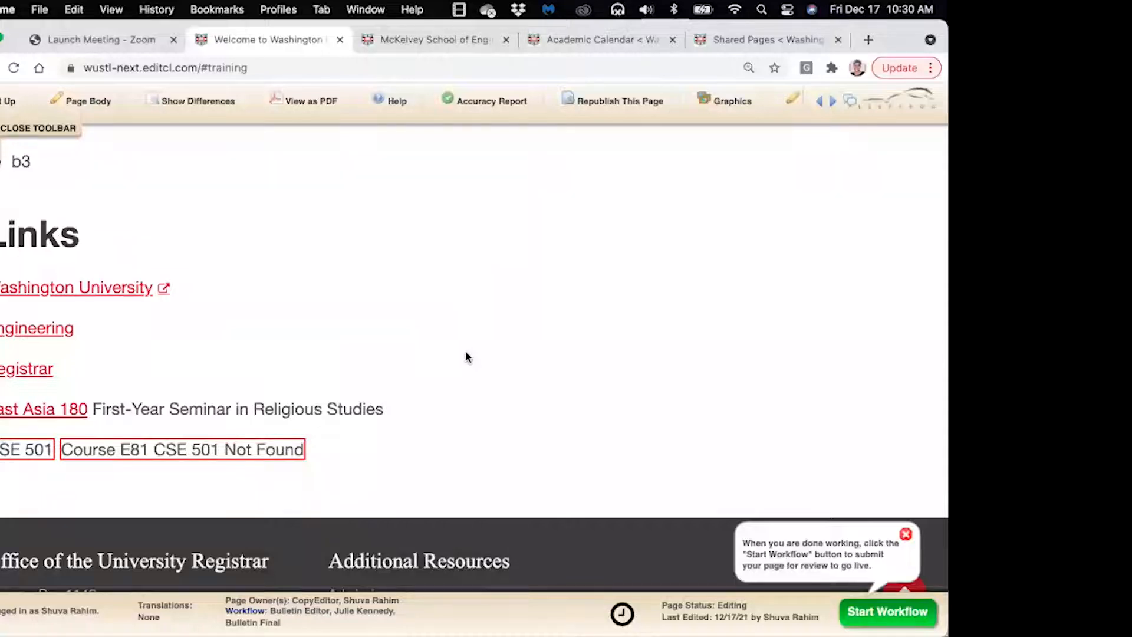
Open the Training page body for editing, with the editor enlarged and moved to reveal the browser tabs
{"action": "scroll", "coordinate": [465, 356], "scroll_direction": "up", "scroll_amount": 8}
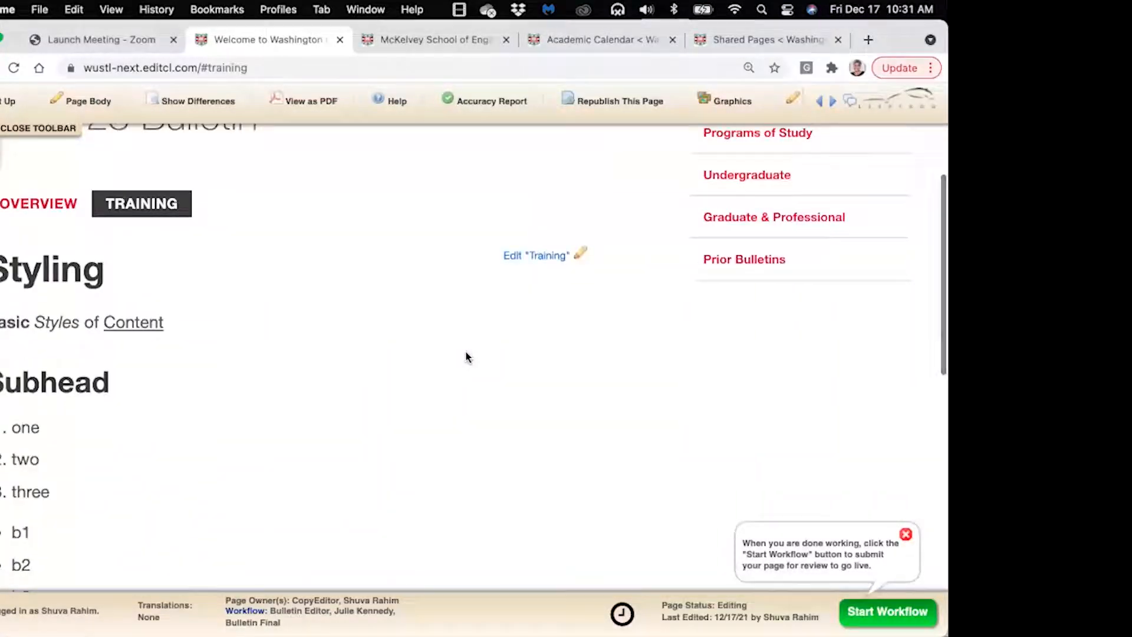
{"action": "left_click", "coordinate": [580, 257]}
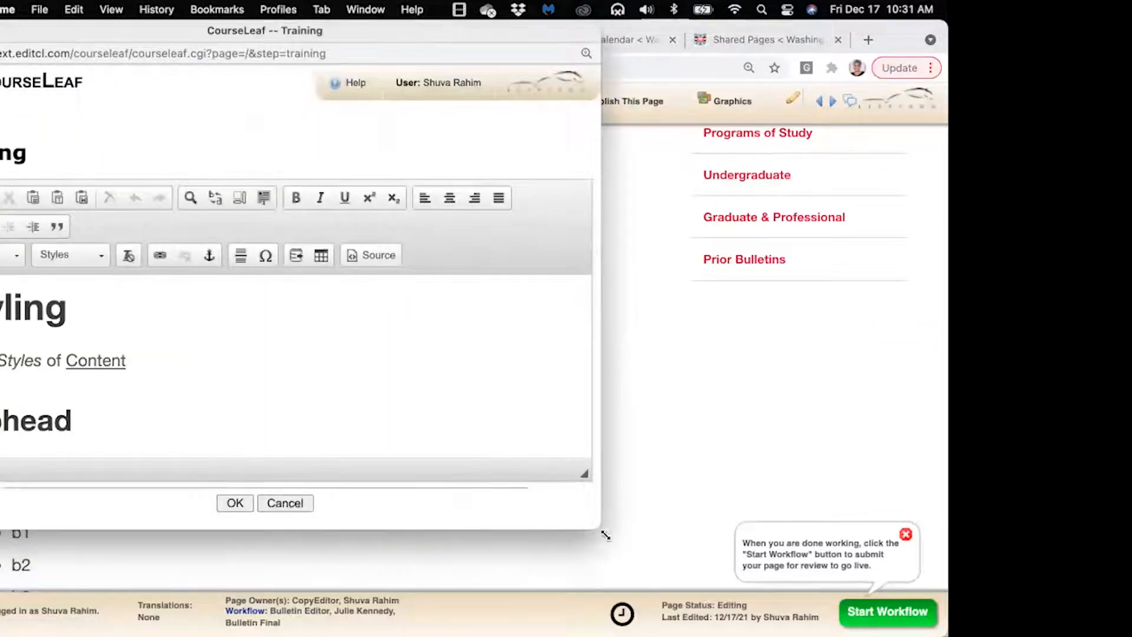
{"action": "left_click_drag", "start_coordinate": [664, 529], "coordinate": [872, 564]}
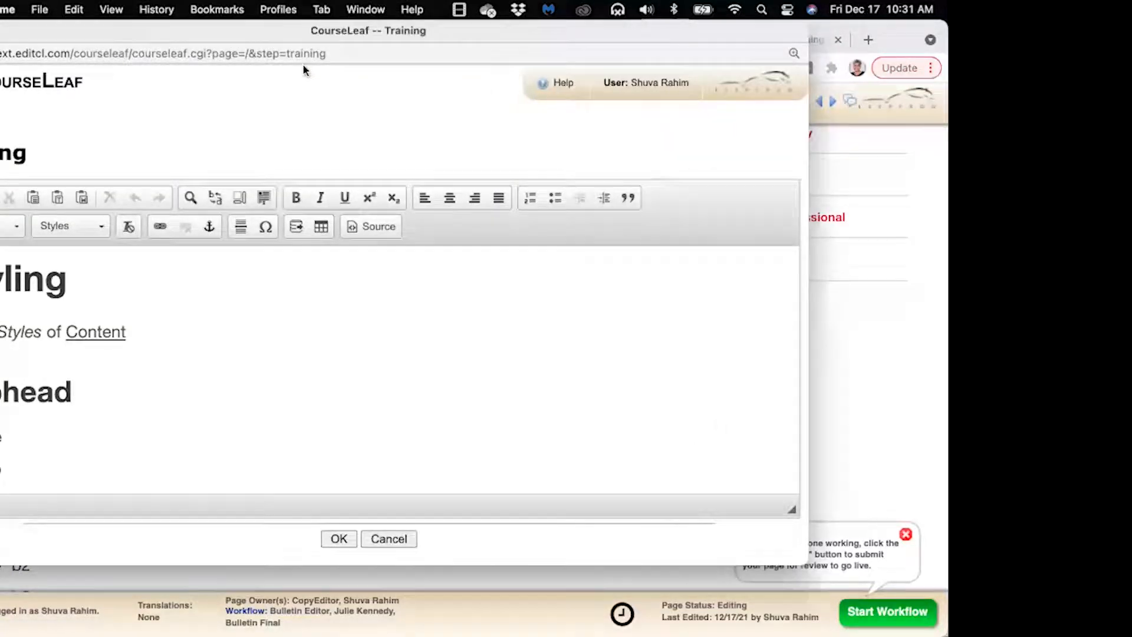
{"action": "left_click_drag", "start_coordinate": [254, 39], "coordinate": [340, 63]}
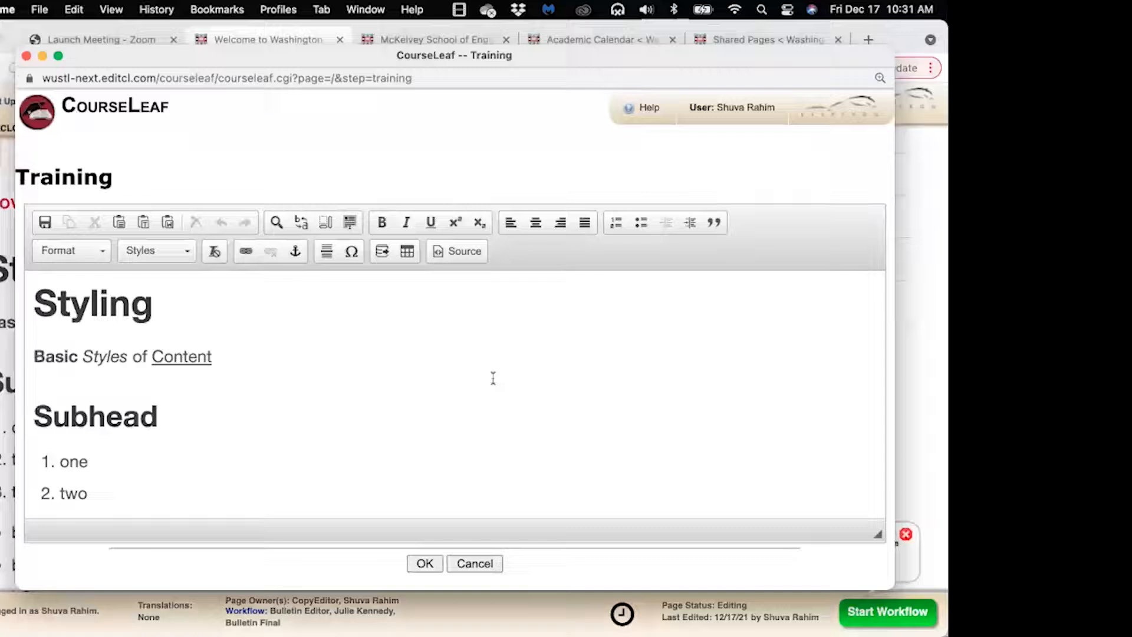
{"action": "left_click", "coordinate": [629, 111]}
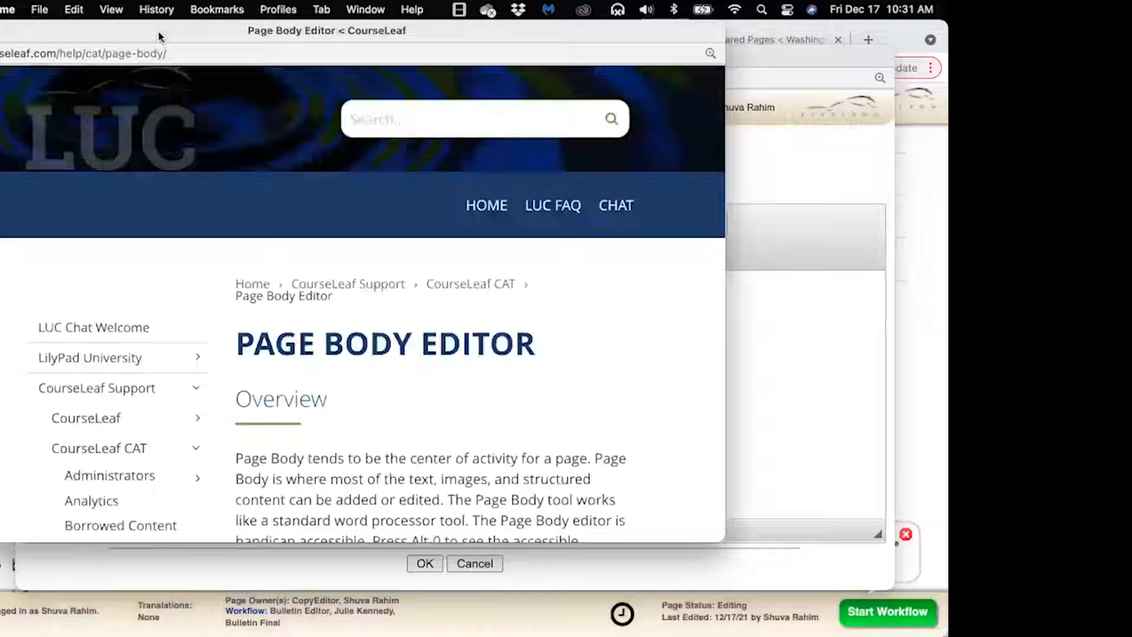
{"action": "left_click_drag", "start_coordinate": [730, 543], "coordinate": [885, 596]}
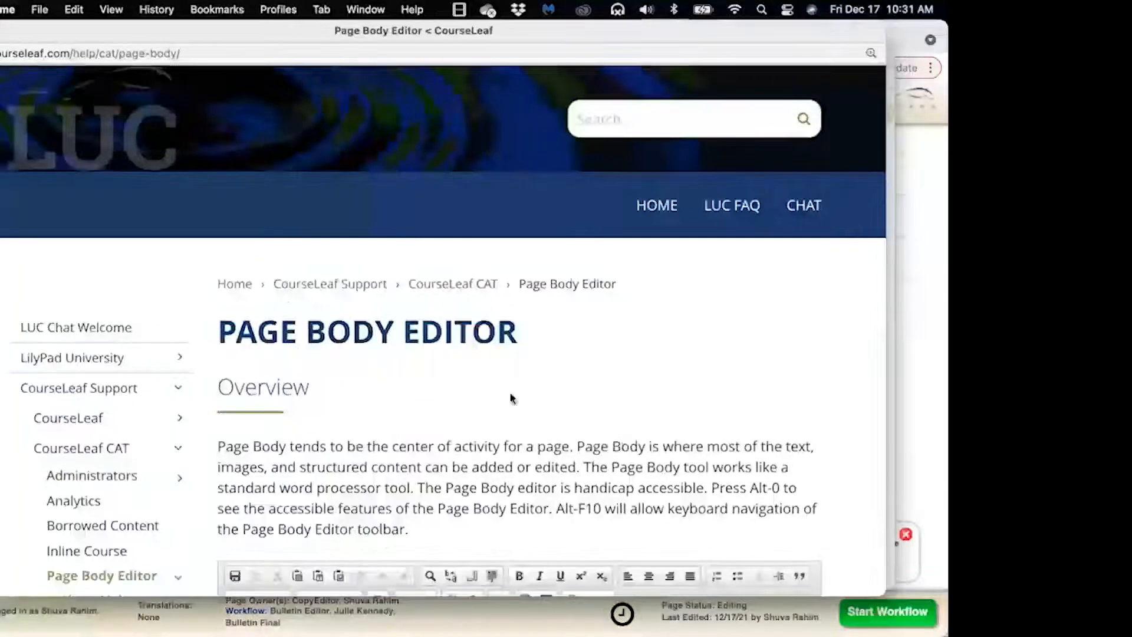
{"action": "scroll", "coordinate": [511, 399], "scroll_direction": "down", "scroll_amount": 5}
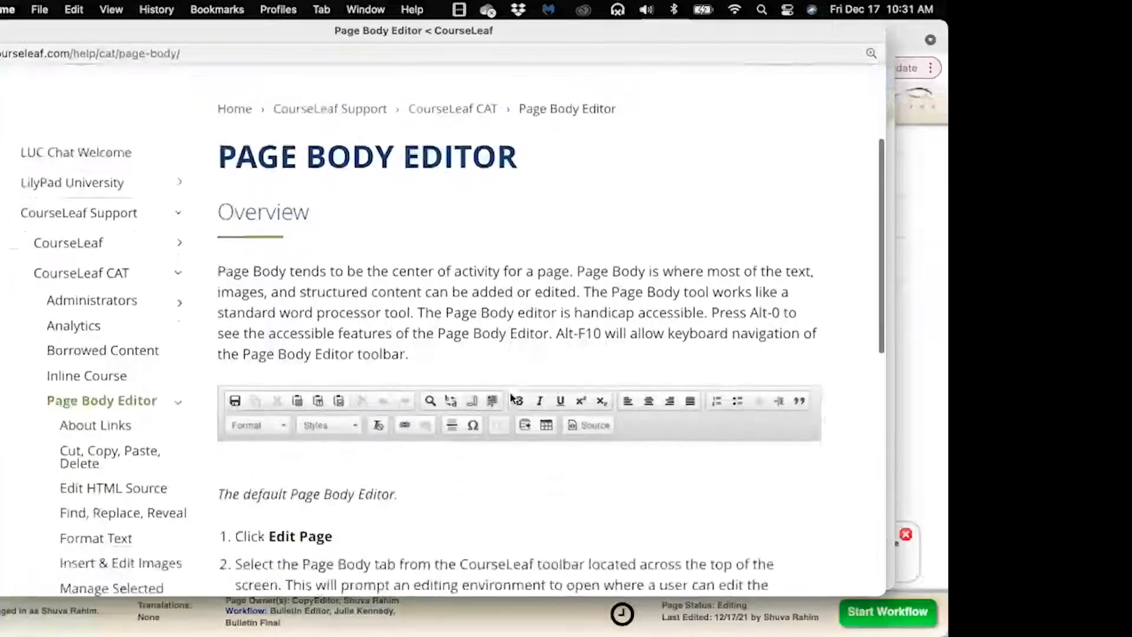
{"action": "scroll", "coordinate": [512, 399], "scroll_direction": "down", "scroll_amount": 2}
{"action": "scroll", "coordinate": [511, 396], "scroll_direction": "down", "scroll_amount": 1}
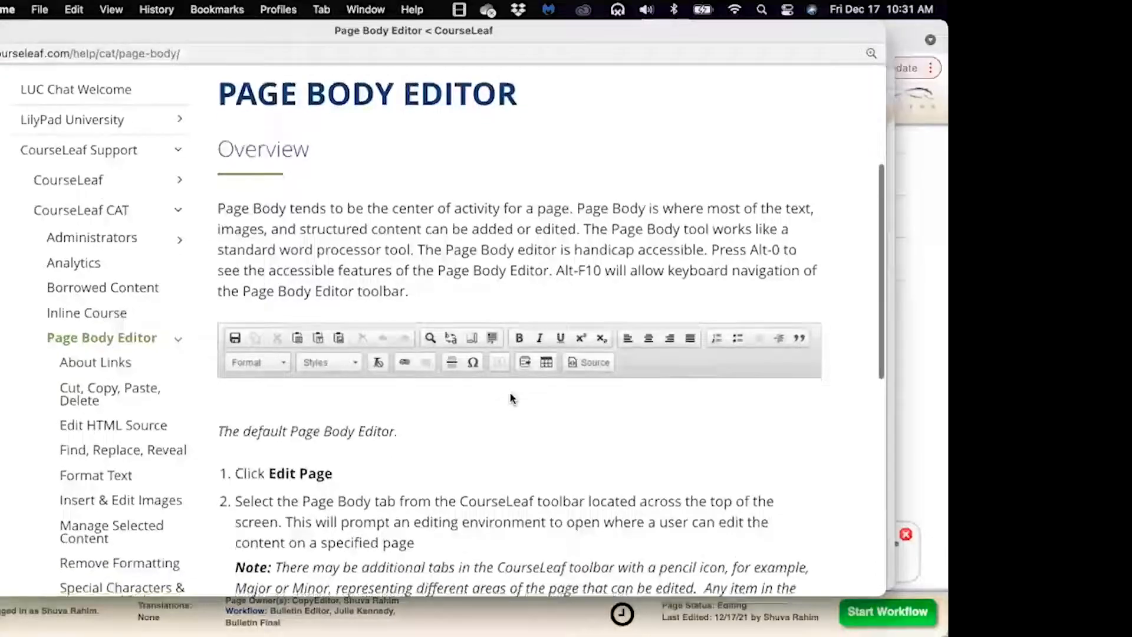
{"action": "scroll", "coordinate": [511, 399], "scroll_direction": "down", "scroll_amount": 1}
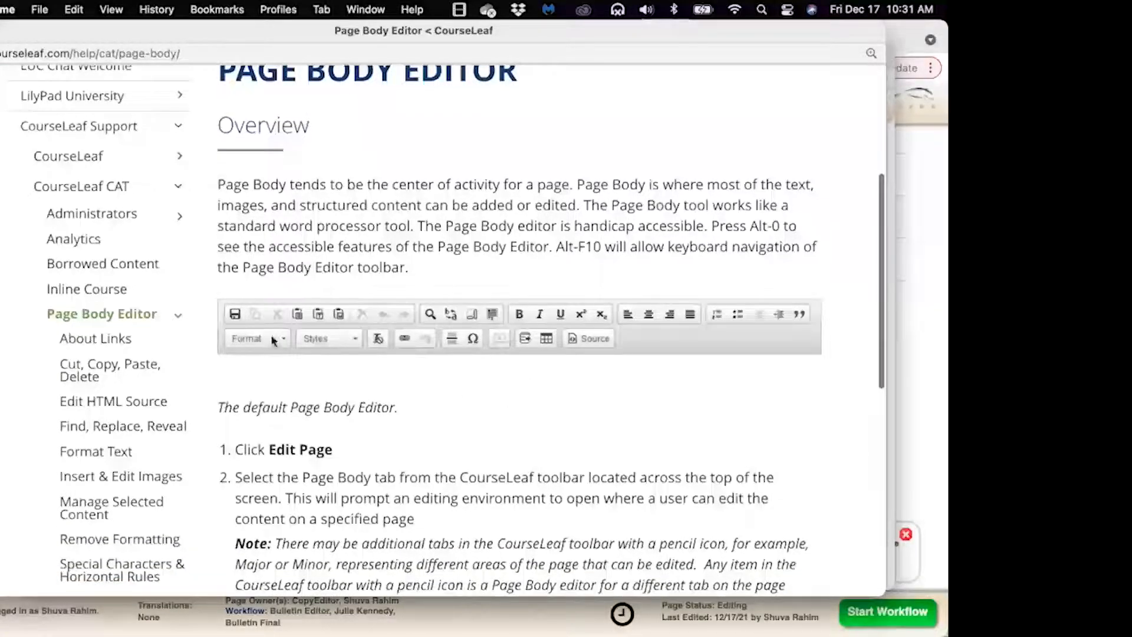
{"action": "left_click", "coordinate": [91, 343]}
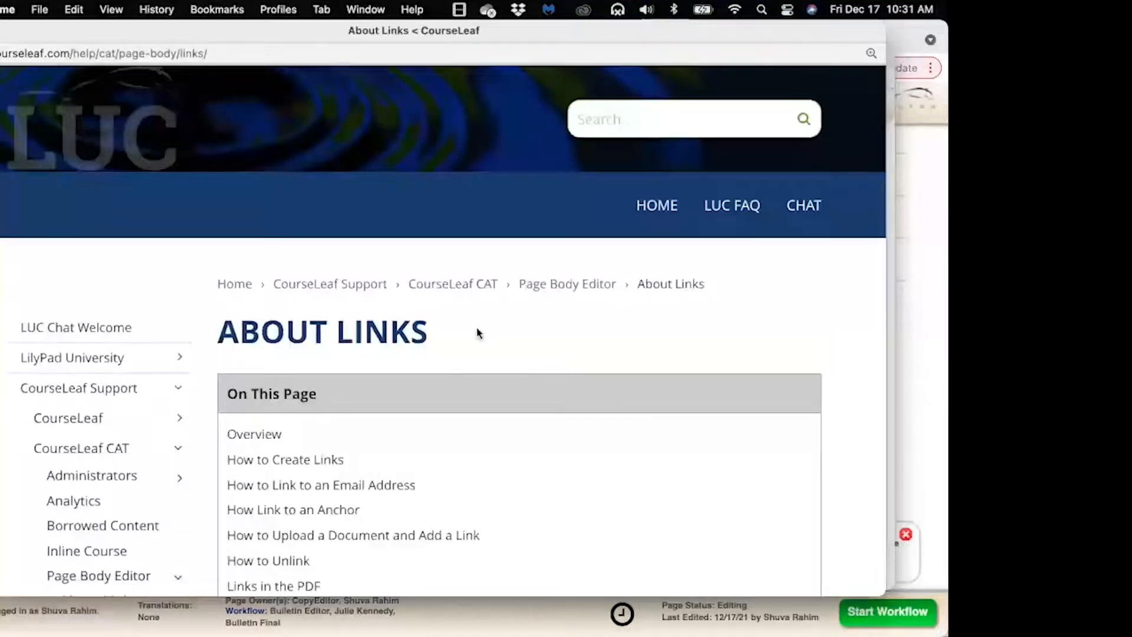
{"action": "scroll", "coordinate": [478, 333], "scroll_direction": "down", "scroll_amount": 3}
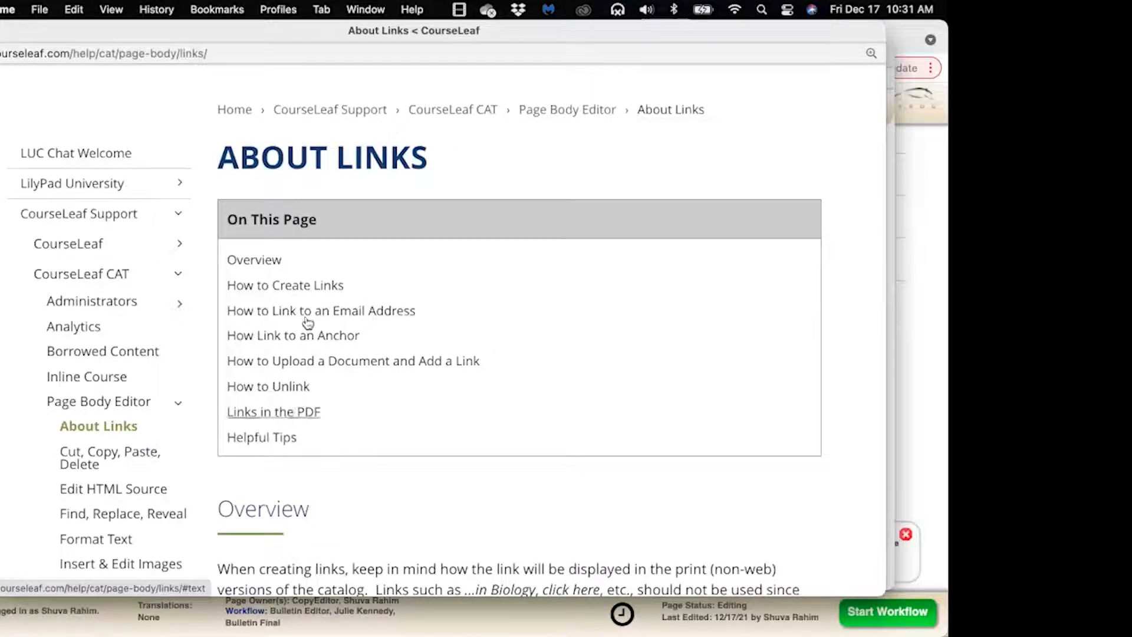
{"action": "left_click", "coordinate": [314, 287]}
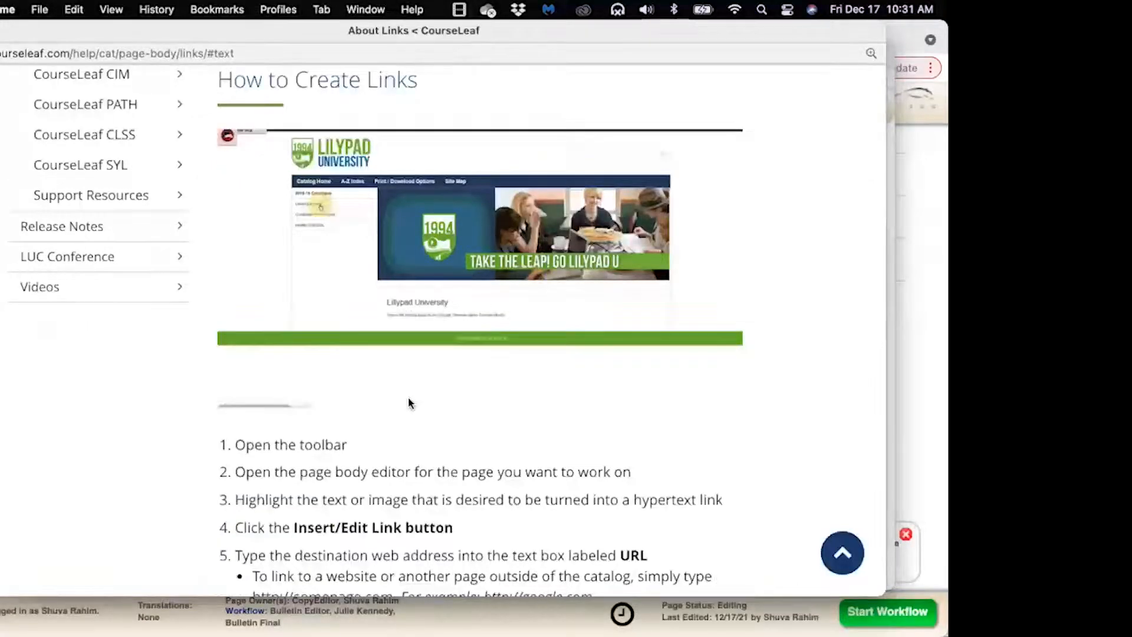
{"action": "scroll", "coordinate": [435, 412], "scroll_direction": "down", "scroll_amount": 2}
{"action": "scroll", "coordinate": [435, 413], "scroll_direction": "down", "scroll_amount": 5}
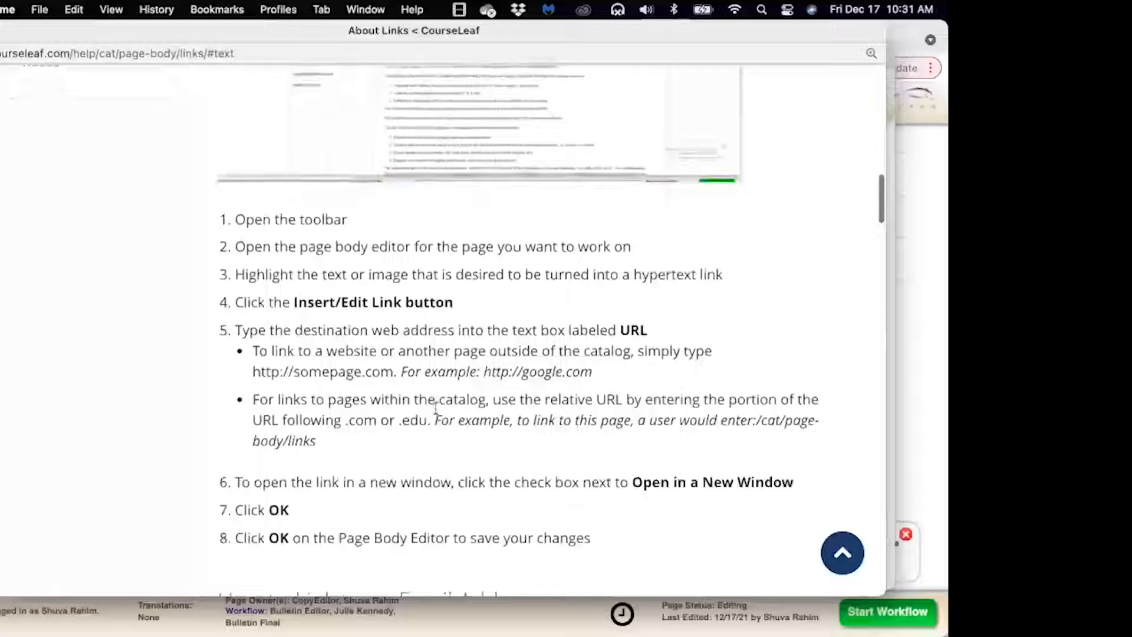
{"action": "scroll", "coordinate": [435, 406], "scroll_direction": "down", "scroll_amount": 5}
{"action": "scroll", "coordinate": [436, 412], "scroll_direction": "down", "scroll_amount": 6}
{"action": "scroll", "coordinate": [437, 411], "scroll_direction": "down", "scroll_amount": 5}
{"action": "scroll", "coordinate": [435, 407], "scroll_direction": "down", "scroll_amount": 2}
{"action": "scroll", "coordinate": [435, 407], "scroll_direction": "down", "scroll_amount": 2}
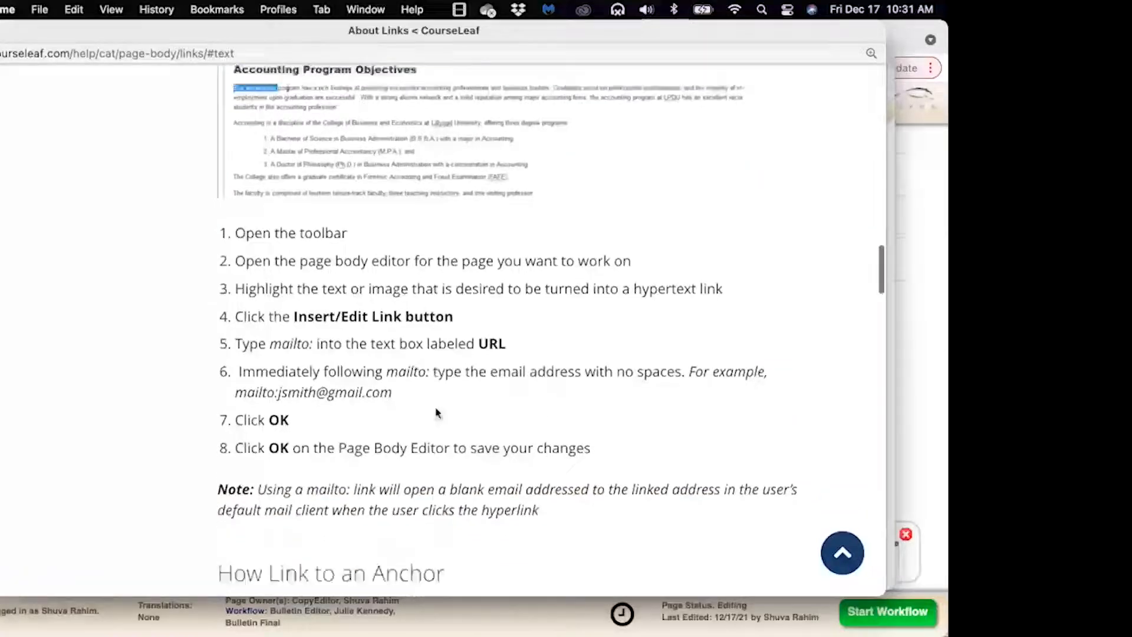
{"action": "scroll", "coordinate": [436, 401], "scroll_direction": "up", "scroll_amount": 2}
{"action": "scroll", "coordinate": [436, 408], "scroll_direction": "up", "scroll_amount": 10}
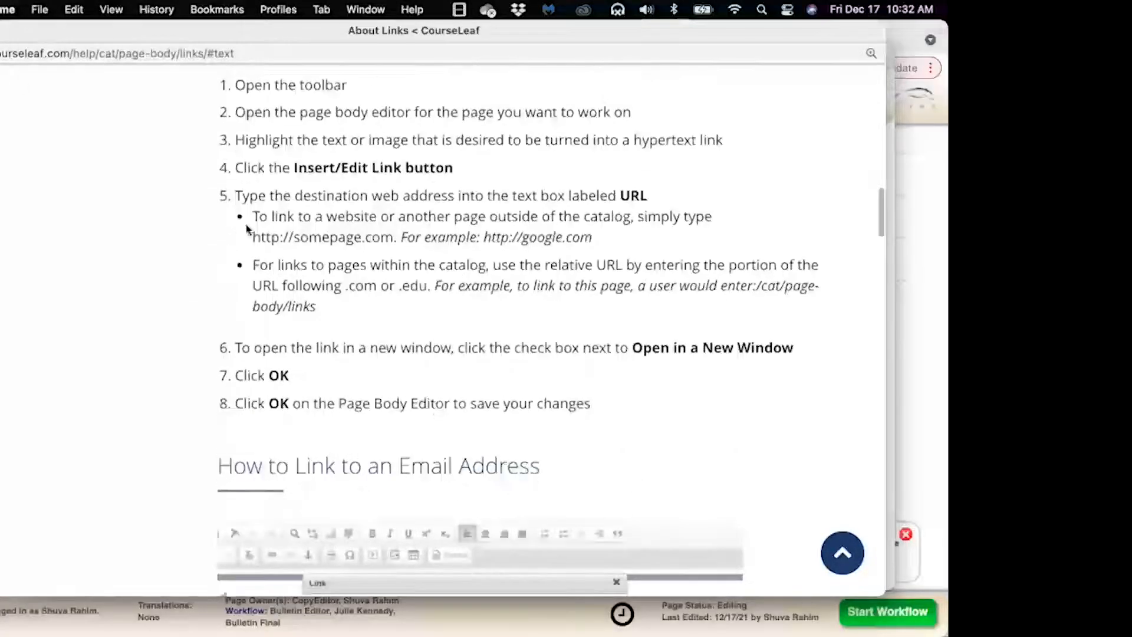
{"action": "key", "text": "super+w"}
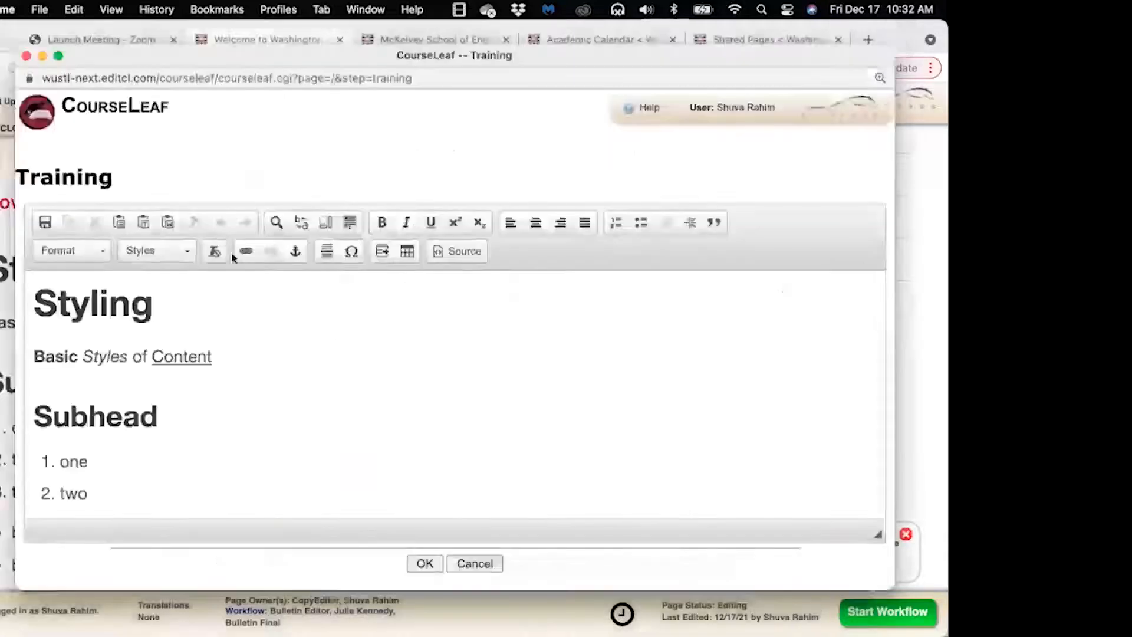
Open the Inline Course page from the editor help and enlarge the help window
{"action": "left_click", "coordinate": [628, 109]}
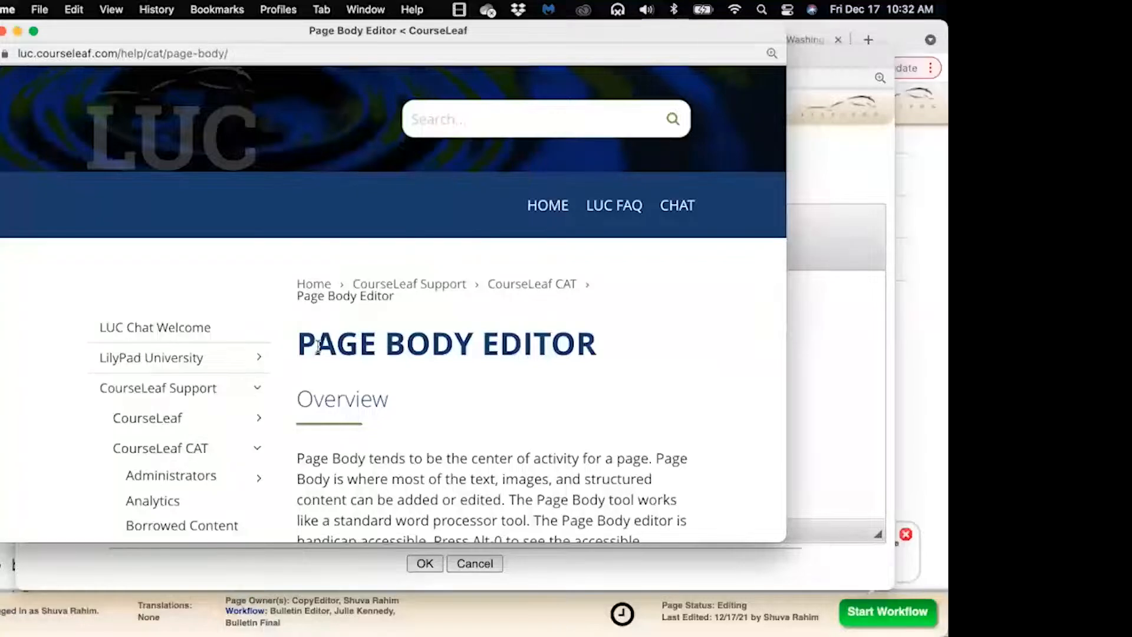
{"action": "scroll", "coordinate": [319, 347], "scroll_direction": "down", "scroll_amount": 5}
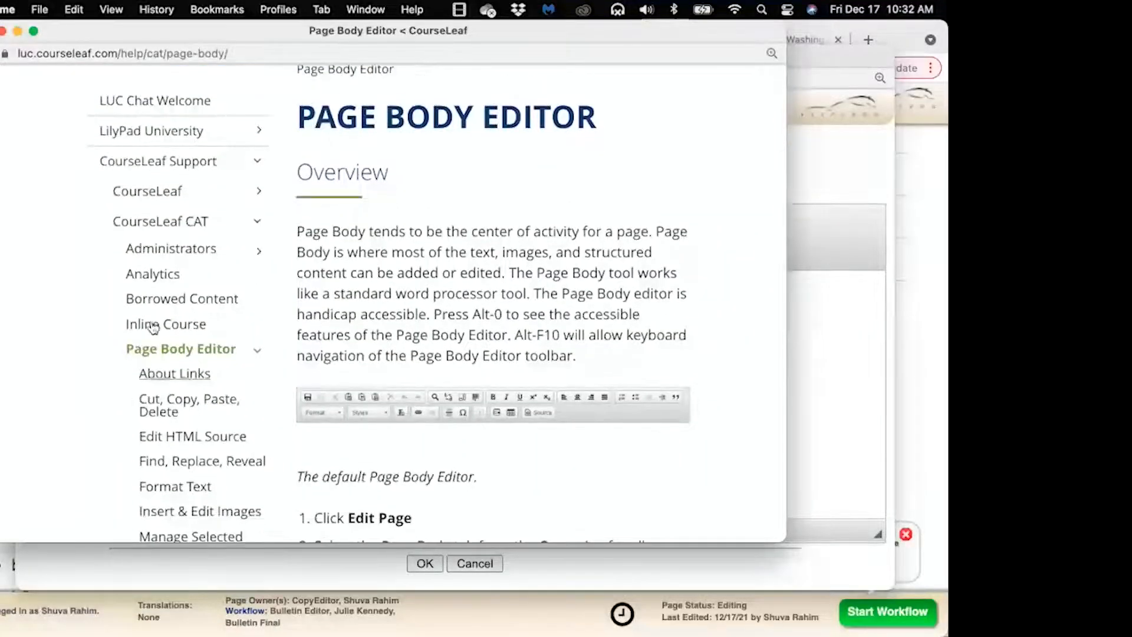
{"action": "left_click", "coordinate": [159, 327]}
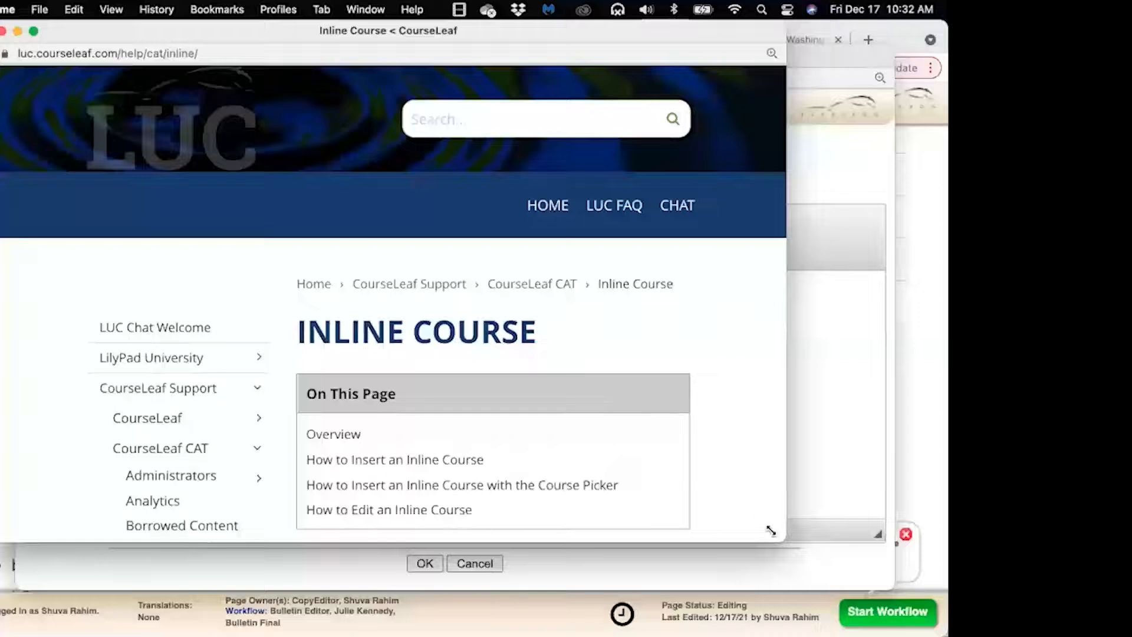
{"action": "left_click_drag", "start_coordinate": [771, 530], "coordinate": [896, 619]}
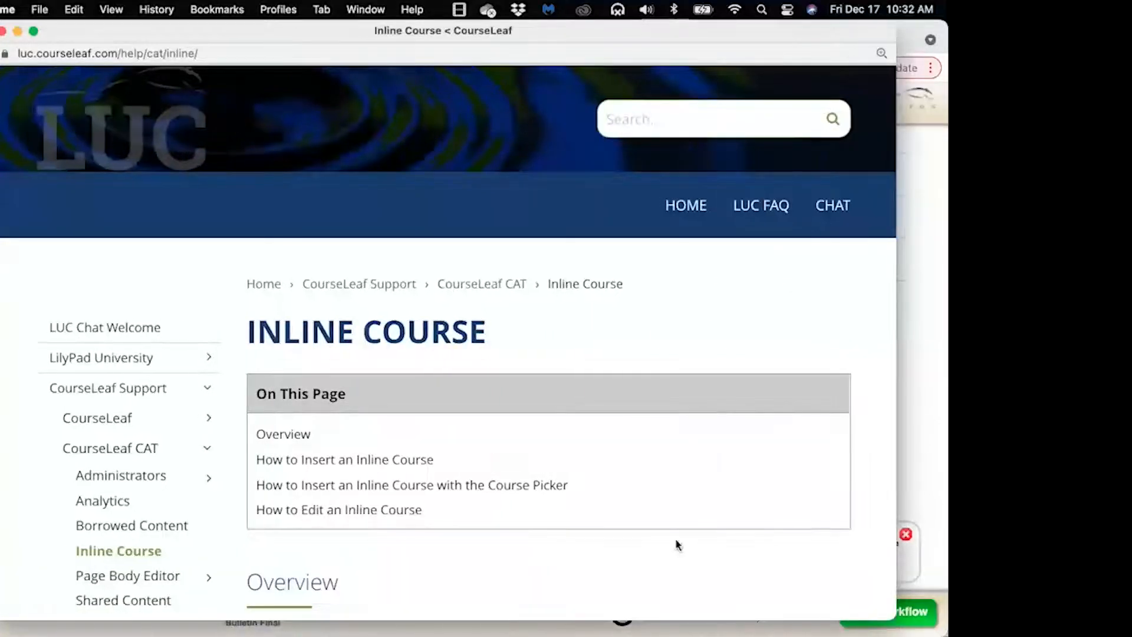
Read through the How to Insert an Inline Course section, then close the help window
{"action": "scroll", "coordinate": [676, 543], "scroll_direction": "down", "scroll_amount": 5}
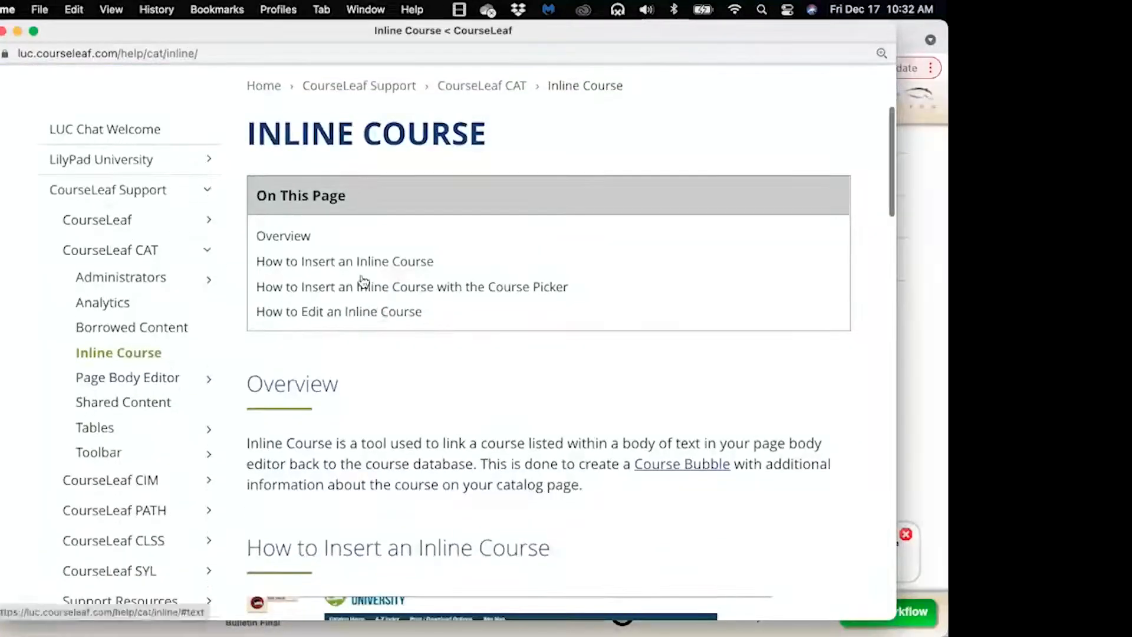
{"action": "left_click", "coordinate": [366, 261]}
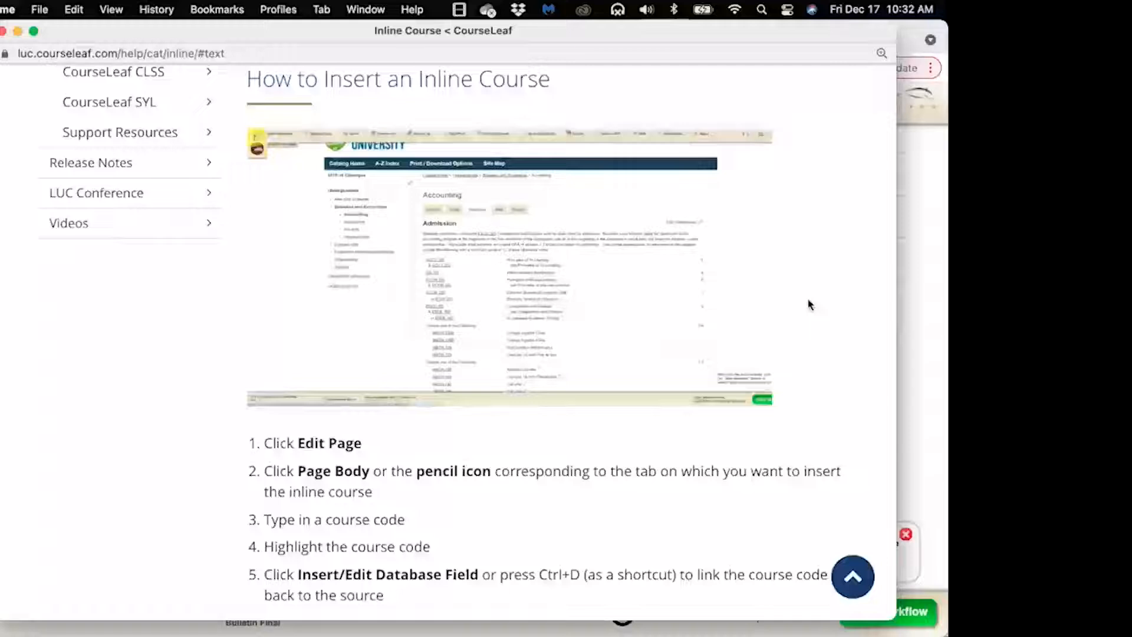
{"action": "scroll", "coordinate": [809, 304], "scroll_direction": "down", "scroll_amount": 2}
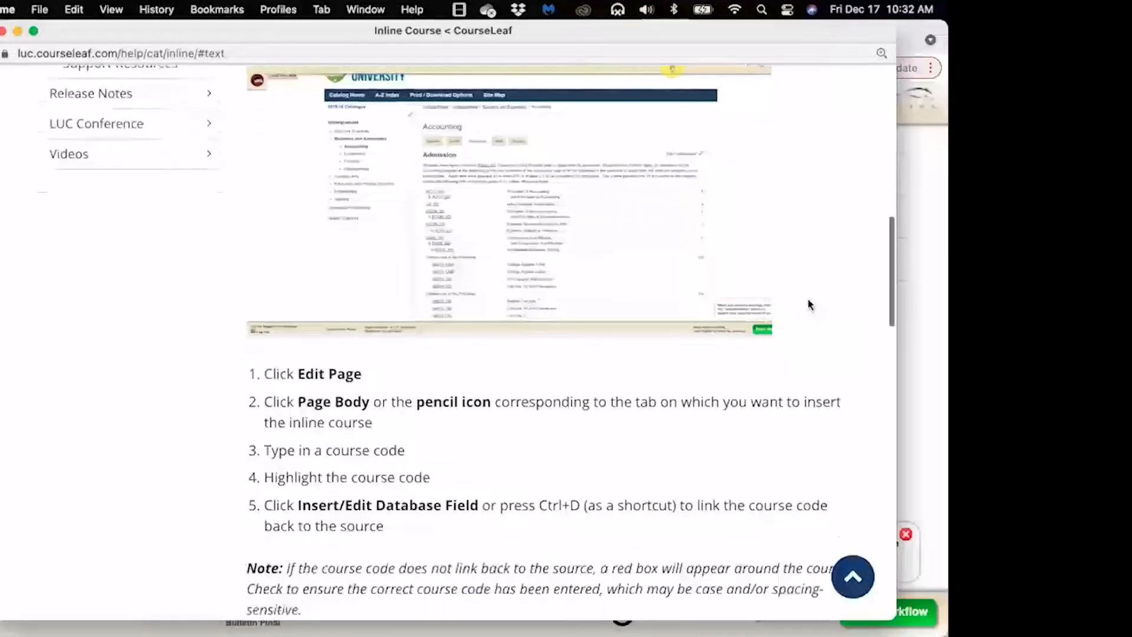
{"action": "scroll", "coordinate": [810, 304], "scroll_direction": "down", "scroll_amount": 2}
{"action": "scroll", "coordinate": [810, 304], "scroll_direction": "up", "scroll_amount": 1}
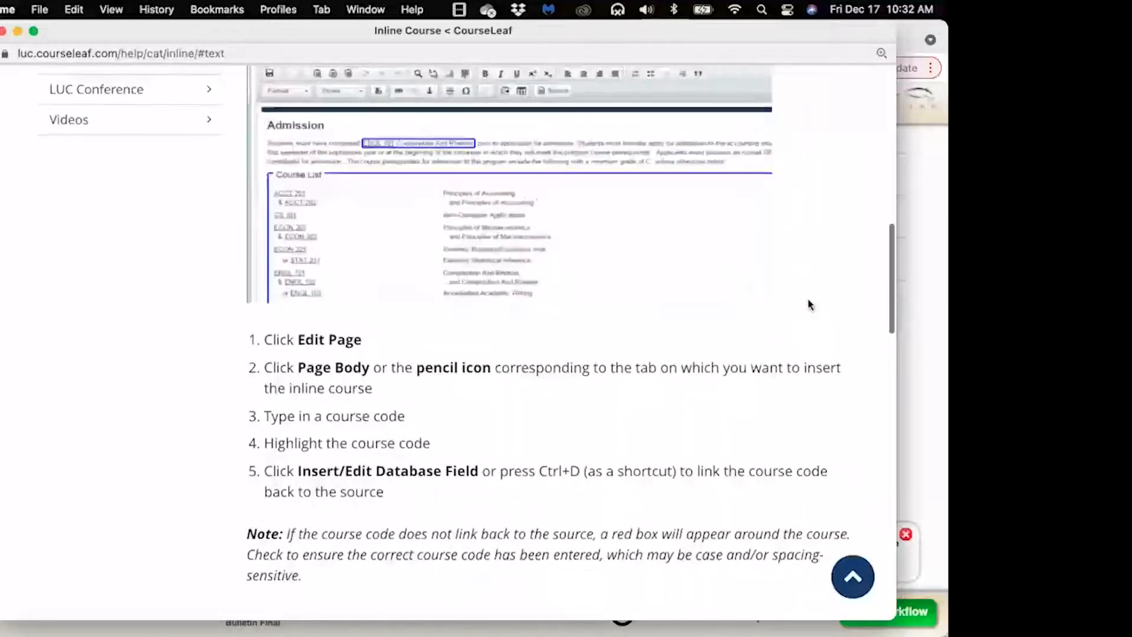
{"action": "scroll", "coordinate": [809, 304], "scroll_direction": "down", "scroll_amount": 5}
{"action": "scroll", "coordinate": [809, 305], "scroll_direction": "down", "scroll_amount": 6}
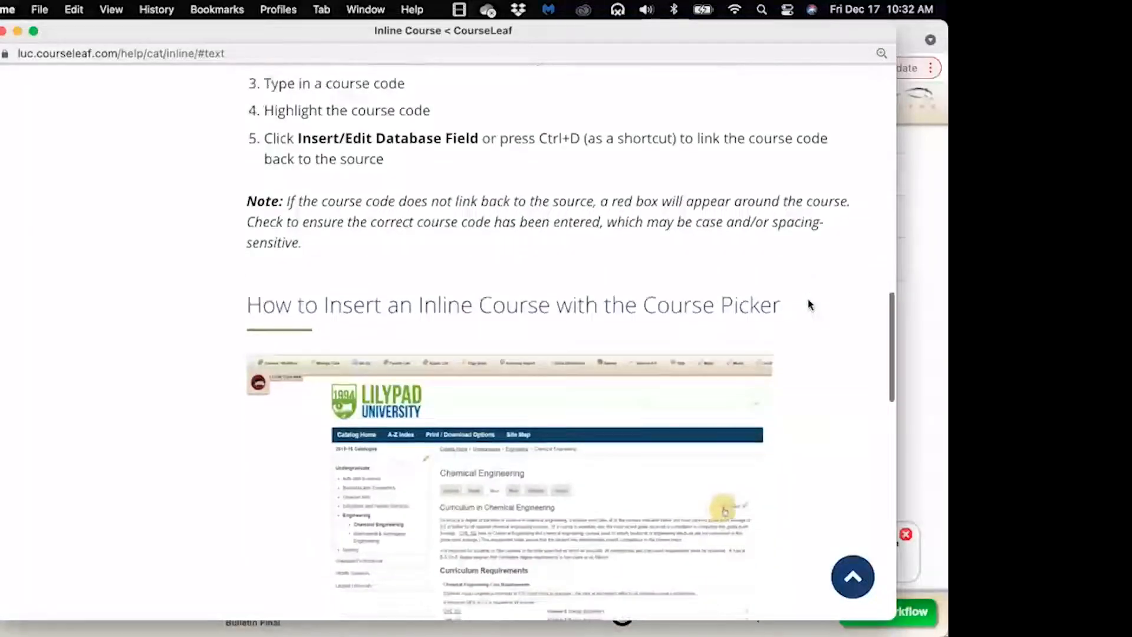
{"action": "scroll", "coordinate": [810, 304], "scroll_direction": "down", "scroll_amount": 3}
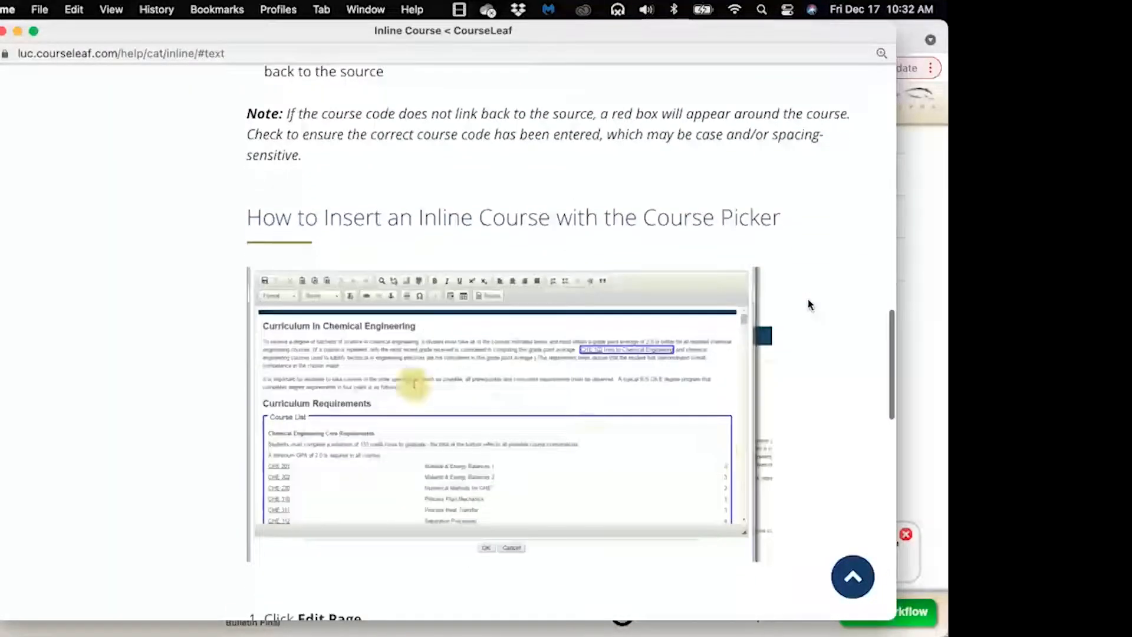
{"action": "scroll", "coordinate": [810, 304], "scroll_direction": "down", "scroll_amount": 7}
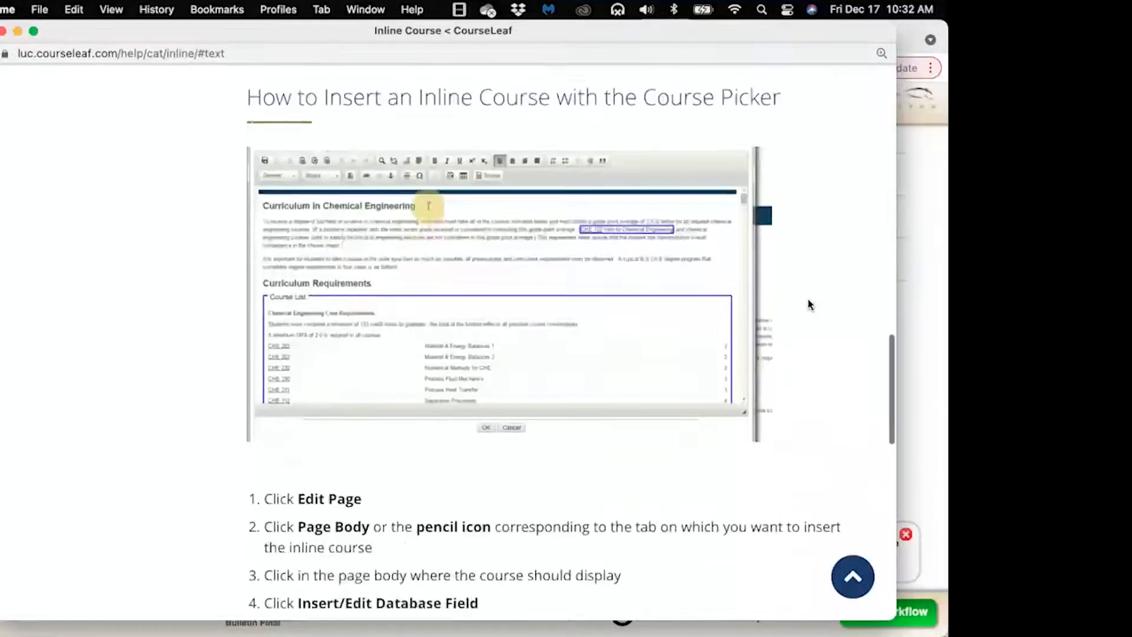
{"action": "scroll", "coordinate": [809, 304], "scroll_direction": "down", "scroll_amount": 9}
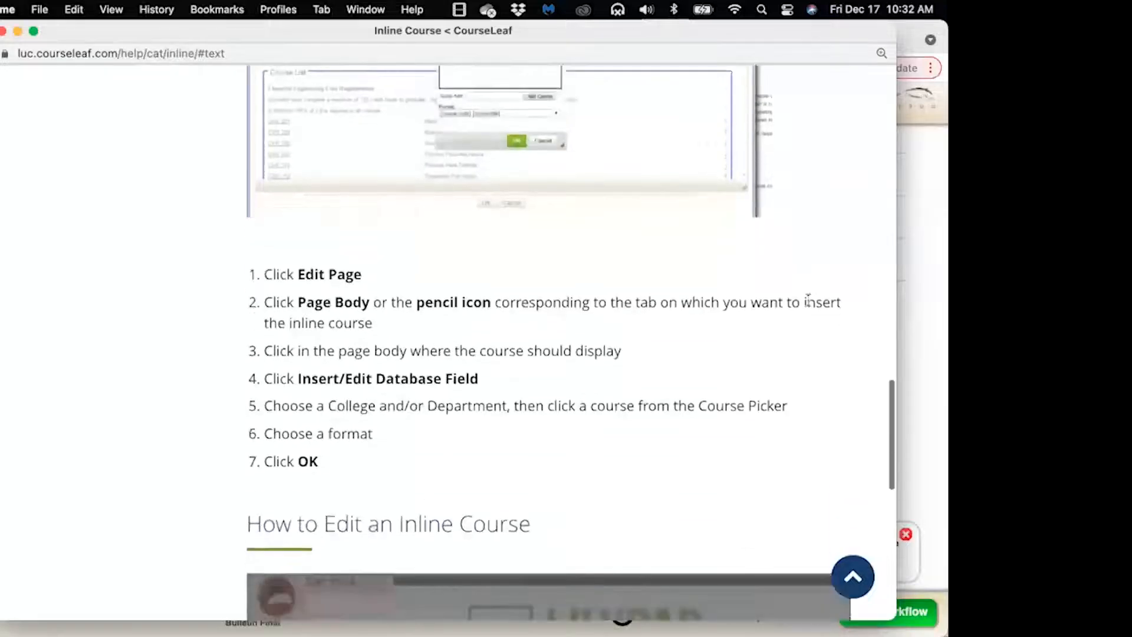
{"action": "scroll", "coordinate": [810, 304], "scroll_direction": "down", "scroll_amount": 6}
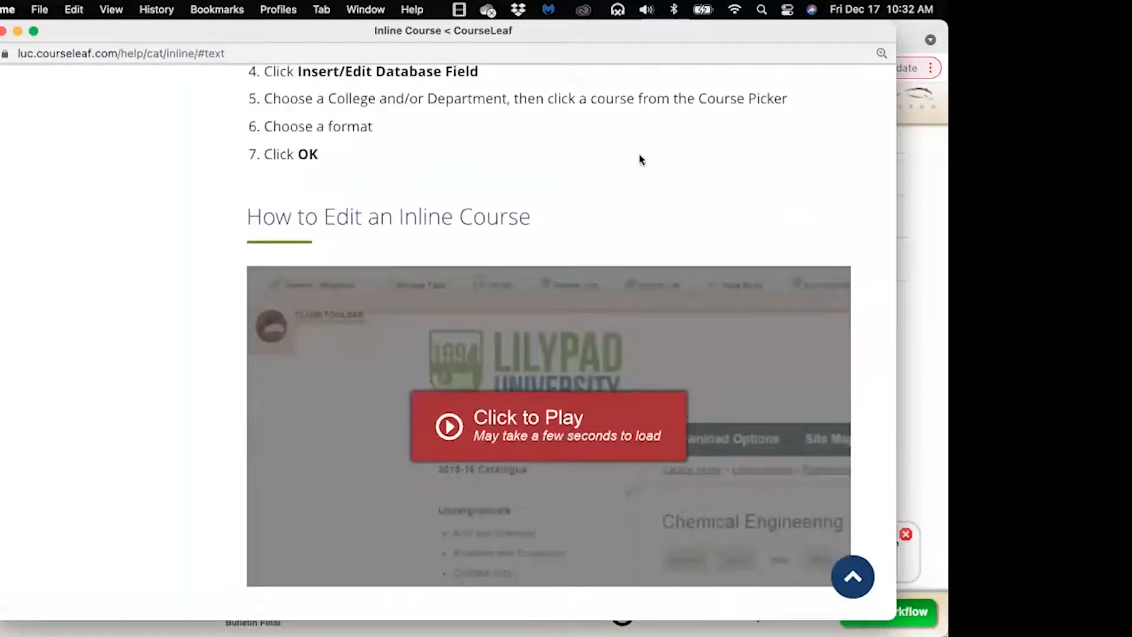
{"action": "left_click", "coordinate": [3, 32]}
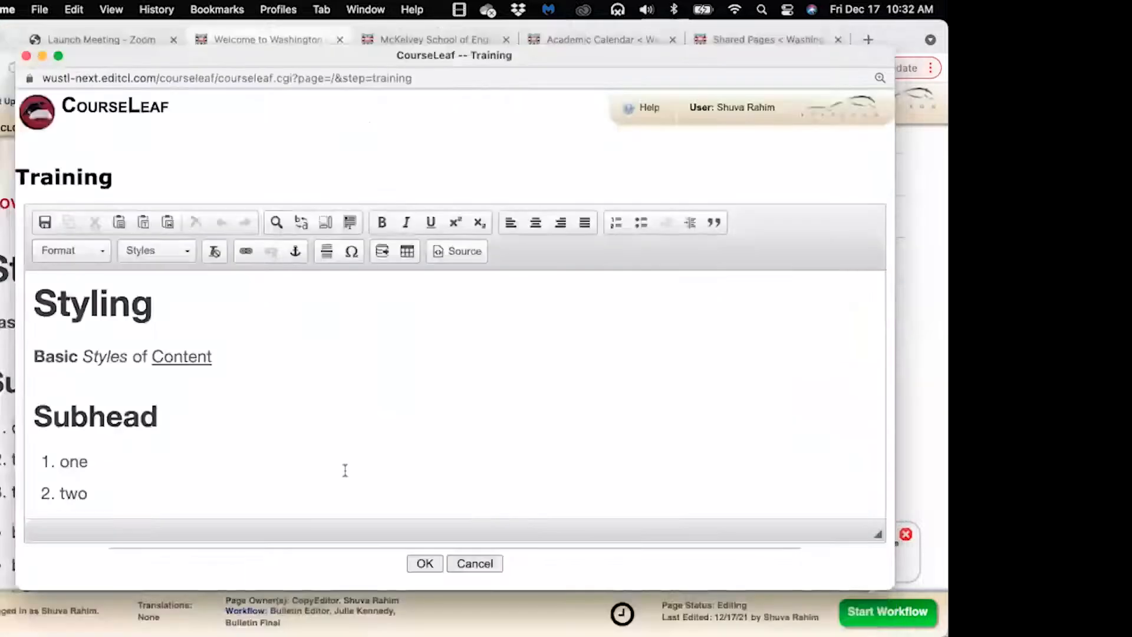
On a new line below CSE 501, insert a link to the uploaded Custom_documentation_instructions.pdf
{"action": "scroll", "coordinate": [335, 454], "scroll_direction": "down", "scroll_amount": 10}
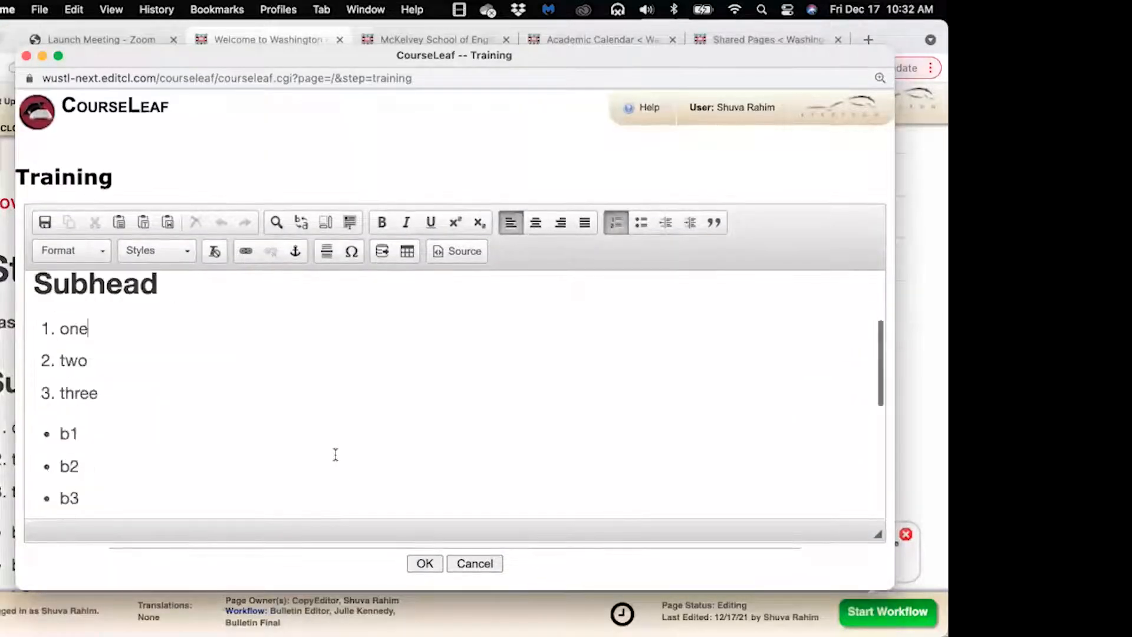
{"action": "scroll", "coordinate": [336, 454], "scroll_direction": "down", "scroll_amount": 2}
{"action": "left_click", "coordinate": [421, 483]}
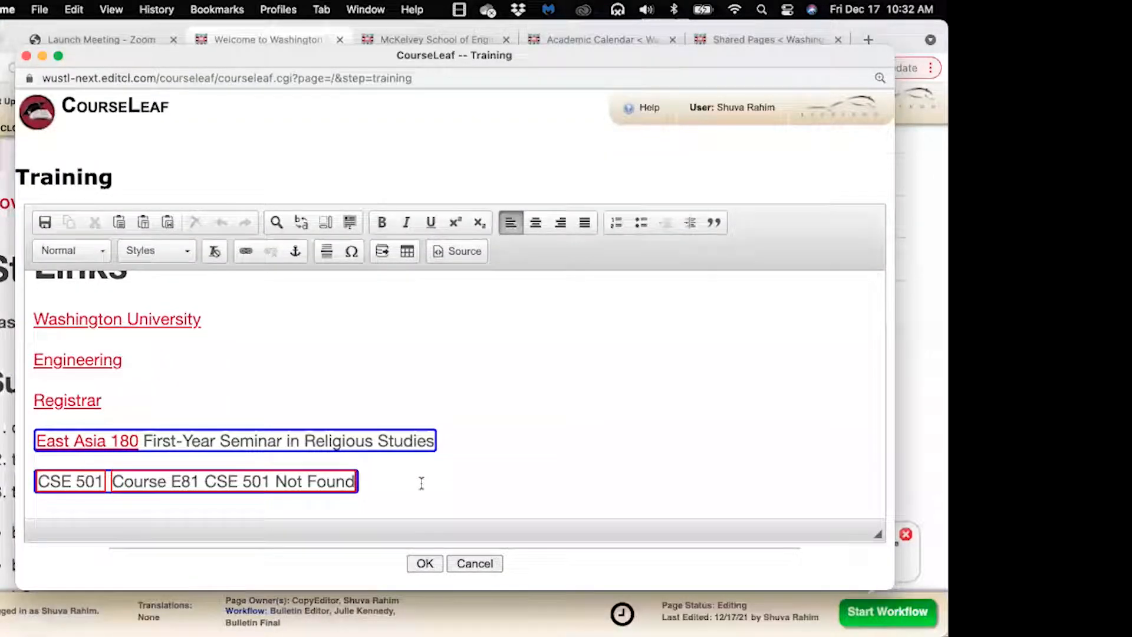
{"action": "key", "text": "Return"}
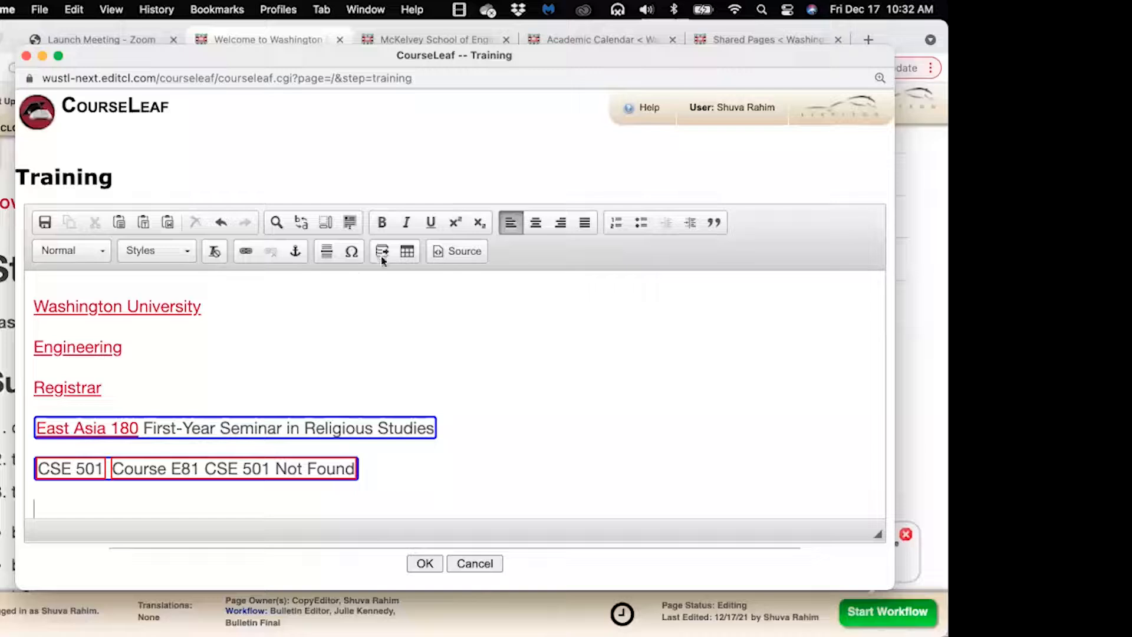
{"action": "left_click", "coordinate": [246, 252]}
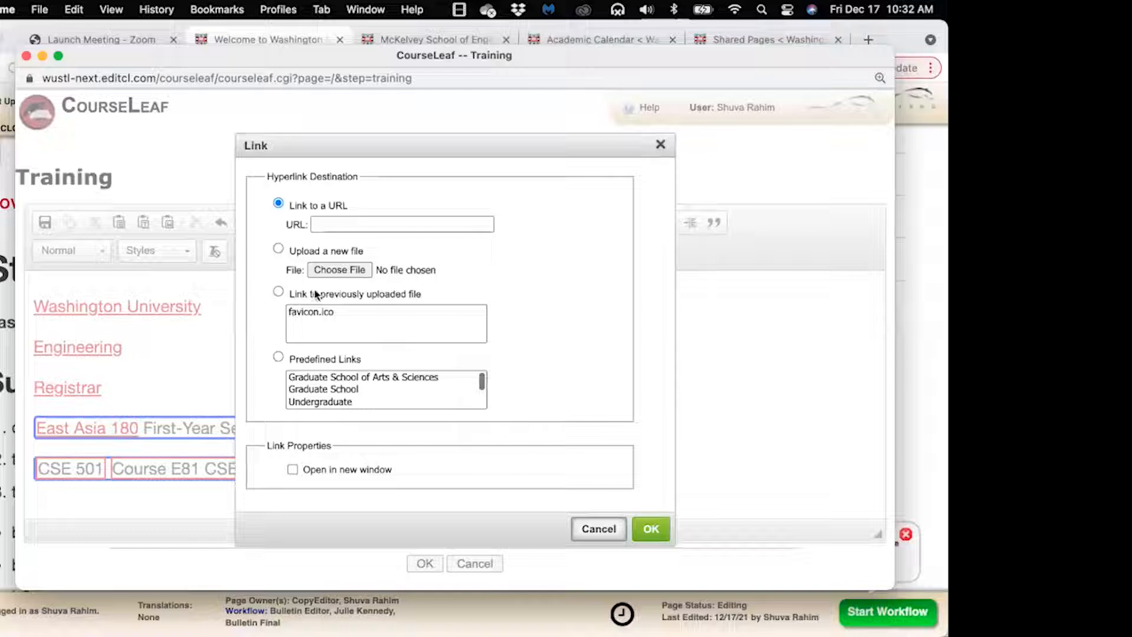
{"action": "left_click", "coordinate": [278, 249]}
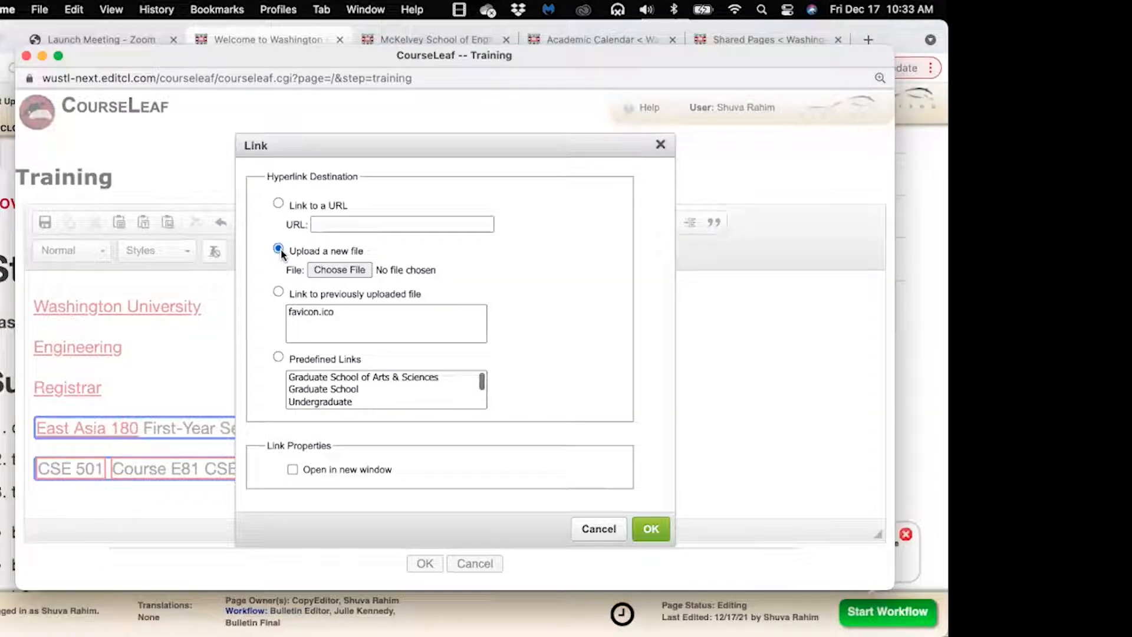
{"action": "left_click", "coordinate": [332, 271]}
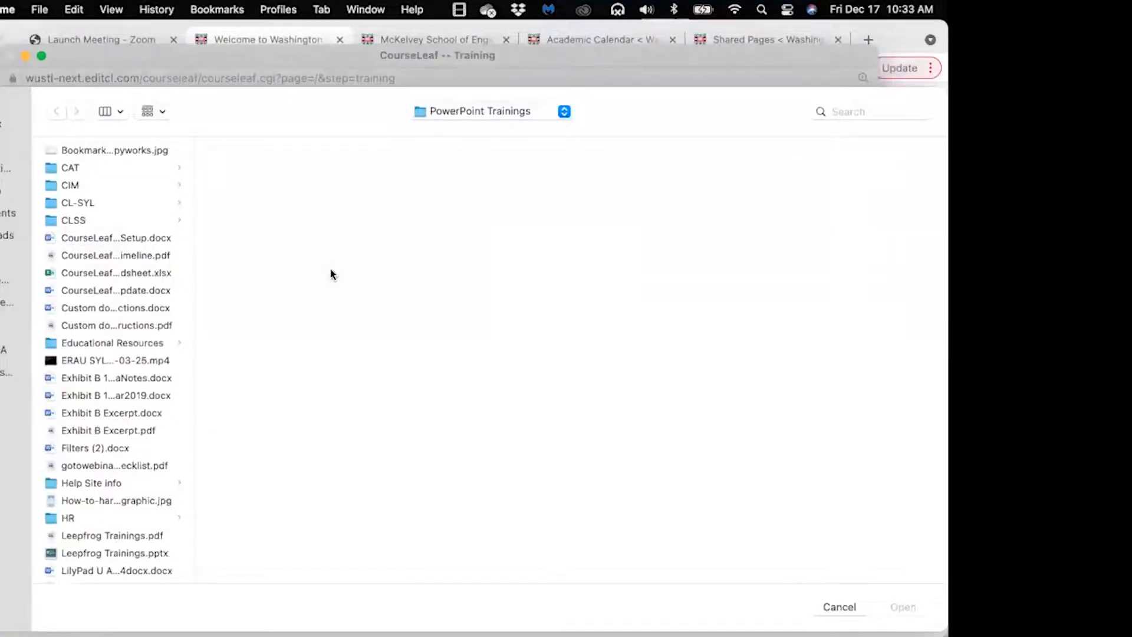
{"action": "left_click", "coordinate": [149, 326]}
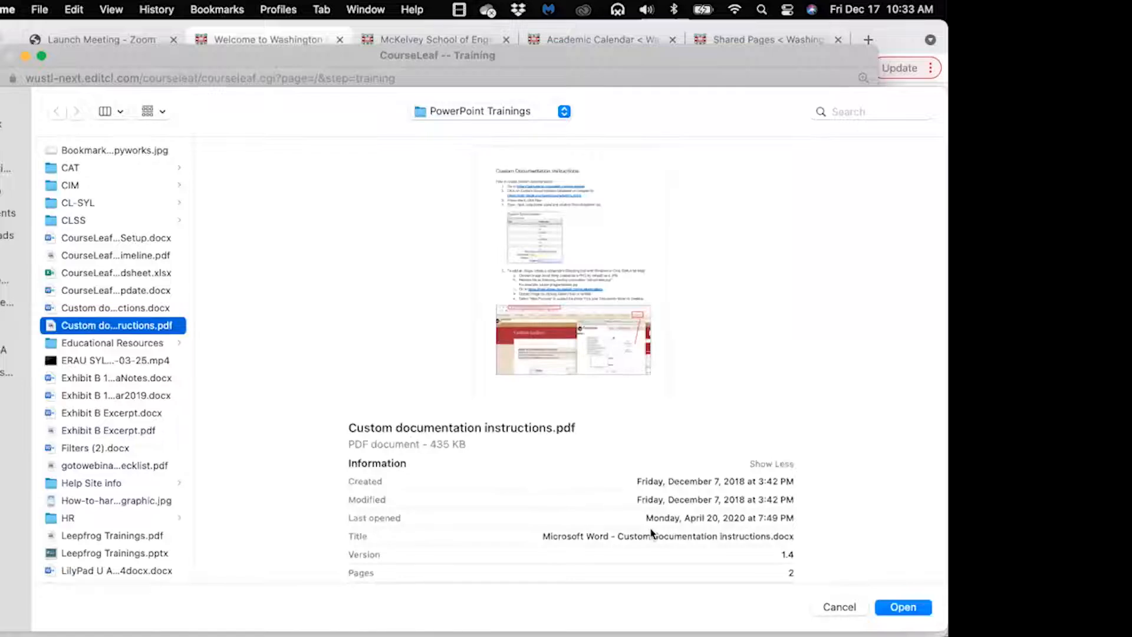
{"action": "left_click", "coordinate": [901, 608]}
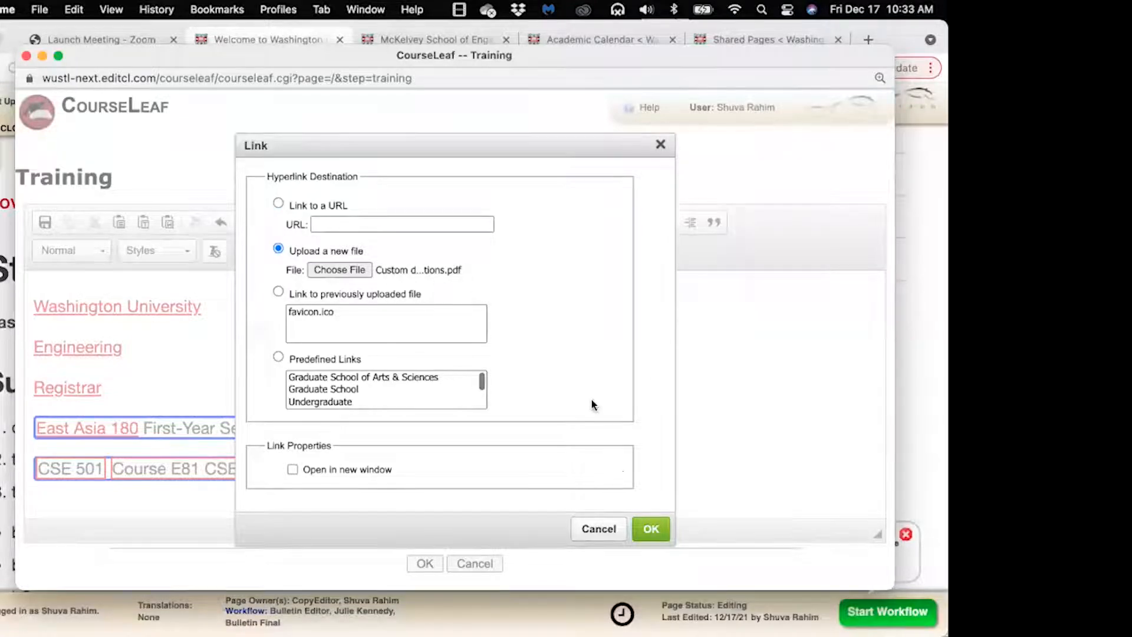
{"action": "left_click", "coordinate": [651, 529]}
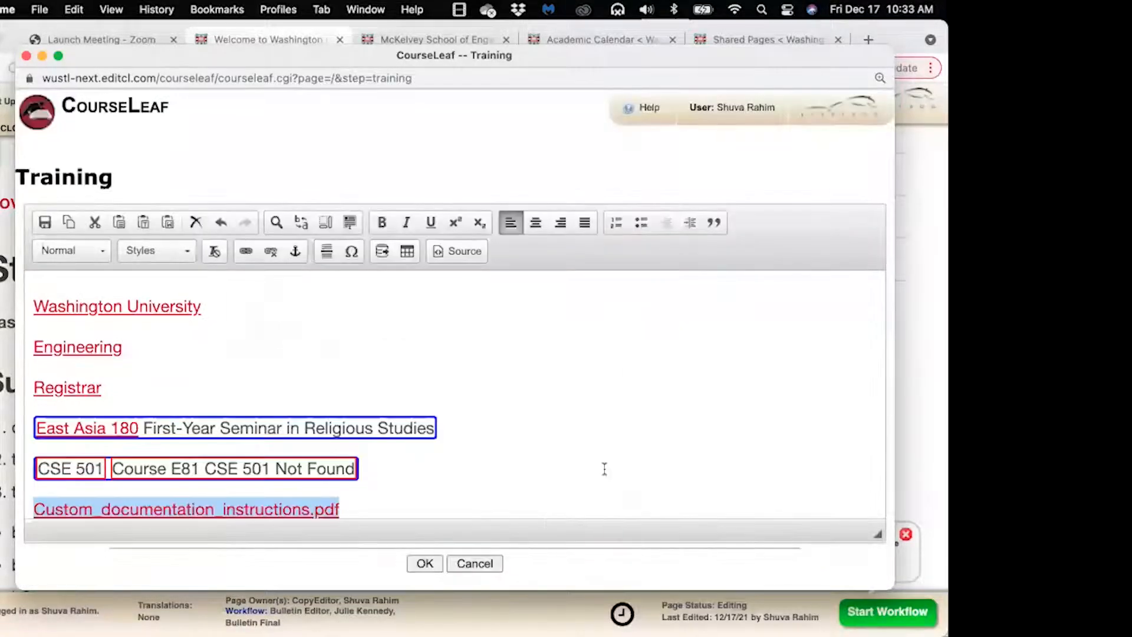
{"action": "scroll", "coordinate": [604, 466], "scroll_direction": "down", "scroll_amount": 1}
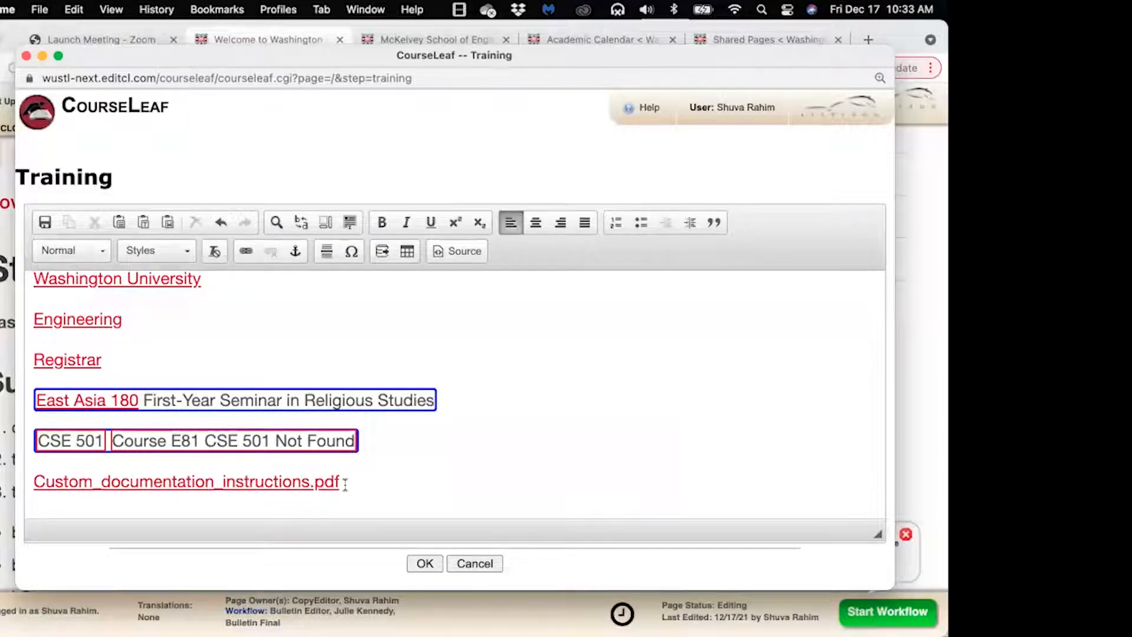
Save the Training edits and test the Custom_documentation_instructions.pdf link in the Links section
{"action": "left_click", "coordinate": [426, 564]}
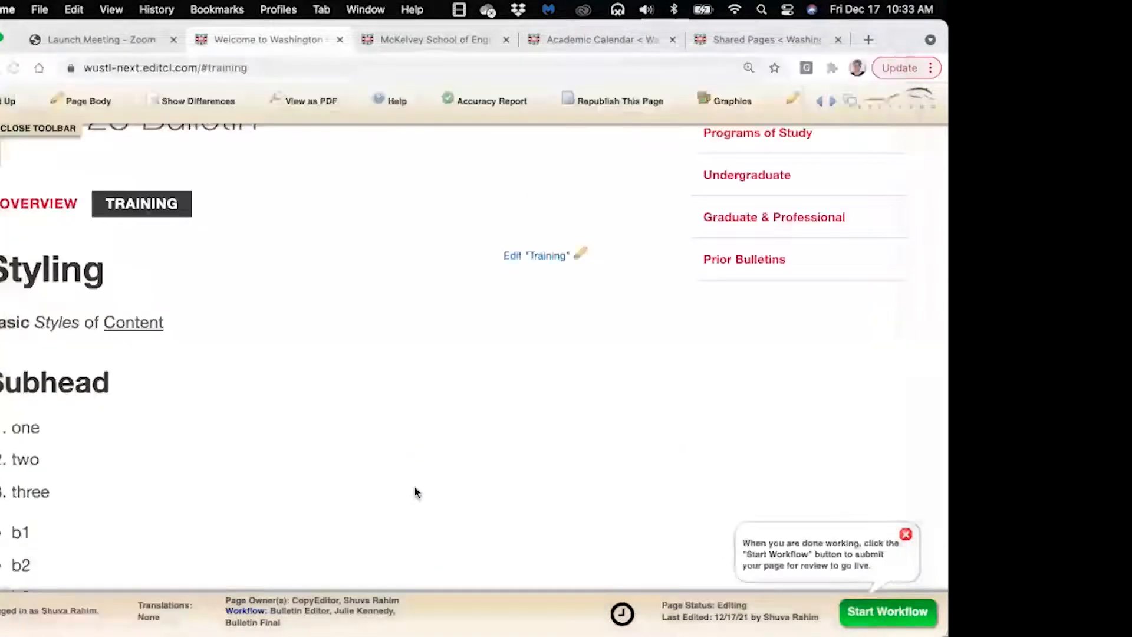
{"action": "scroll", "coordinate": [393, 464], "scroll_direction": "down", "scroll_amount": 5}
{"action": "scroll", "coordinate": [393, 464], "scroll_direction": "down", "scroll_amount": 3}
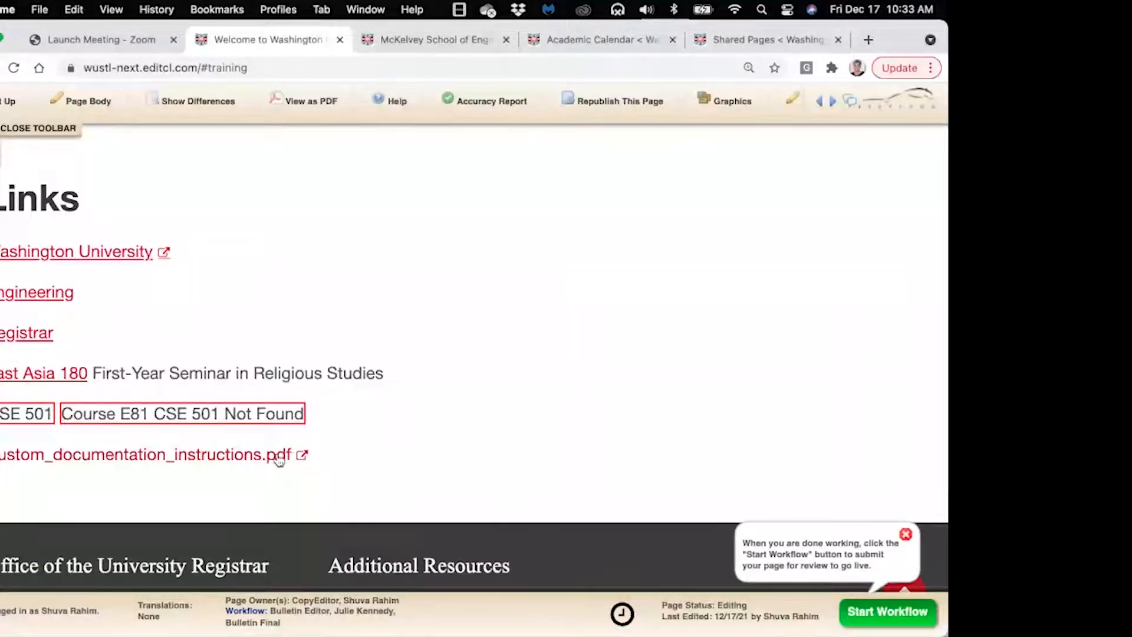
{"action": "left_click", "coordinate": [263, 462]}
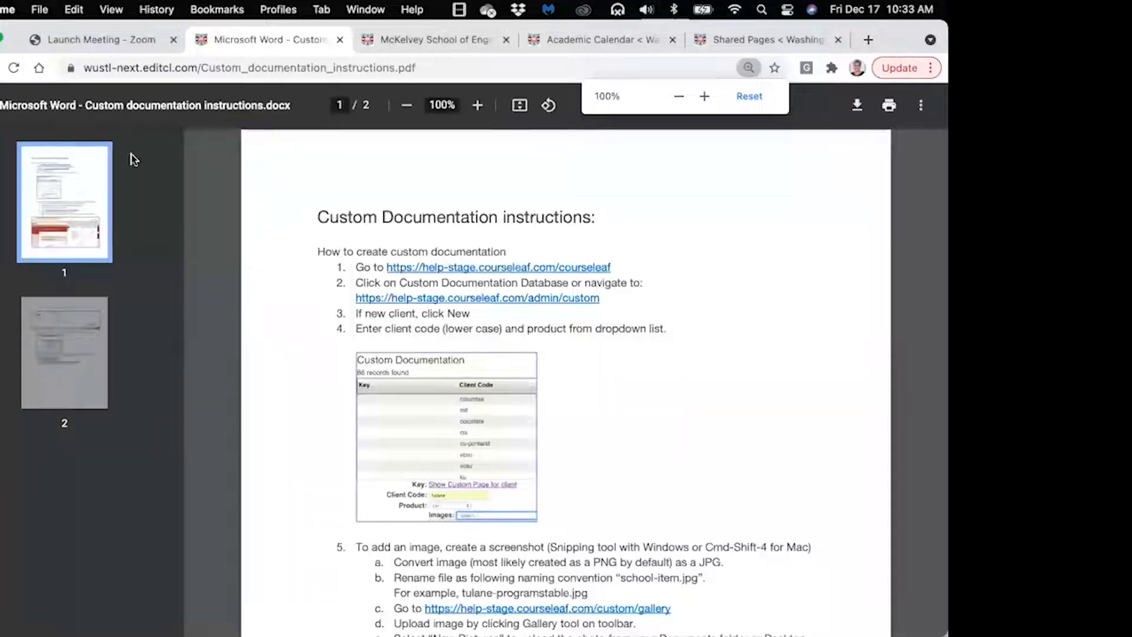
{"action": "left_click", "coordinate": [0, 68]}
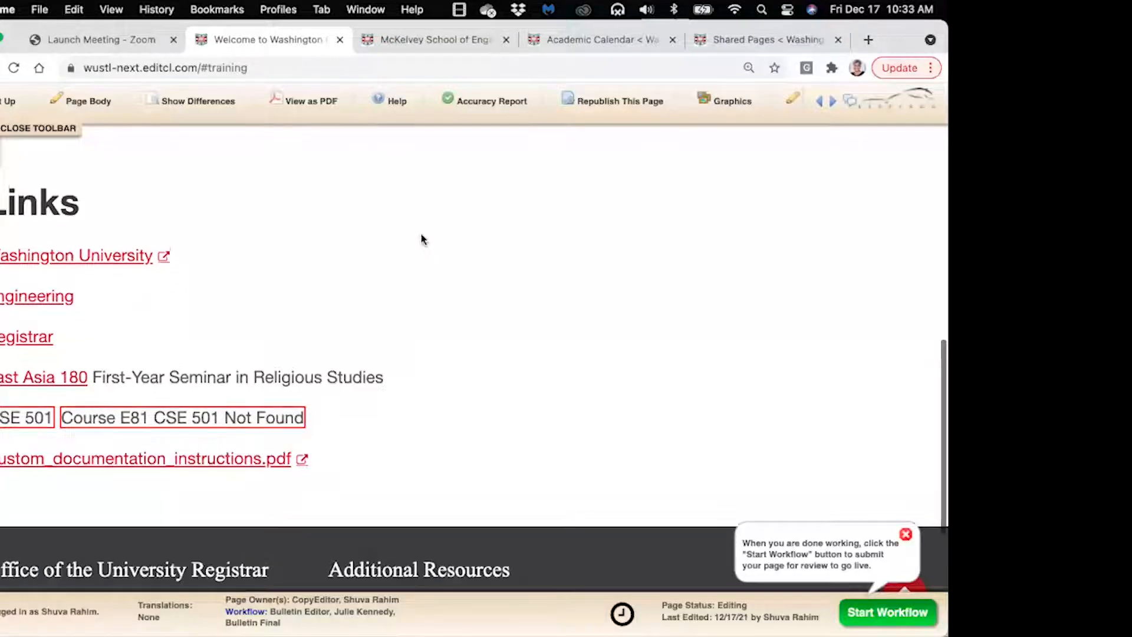
{"action": "scroll", "coordinate": [422, 238], "scroll_direction": "up", "scroll_amount": 2}
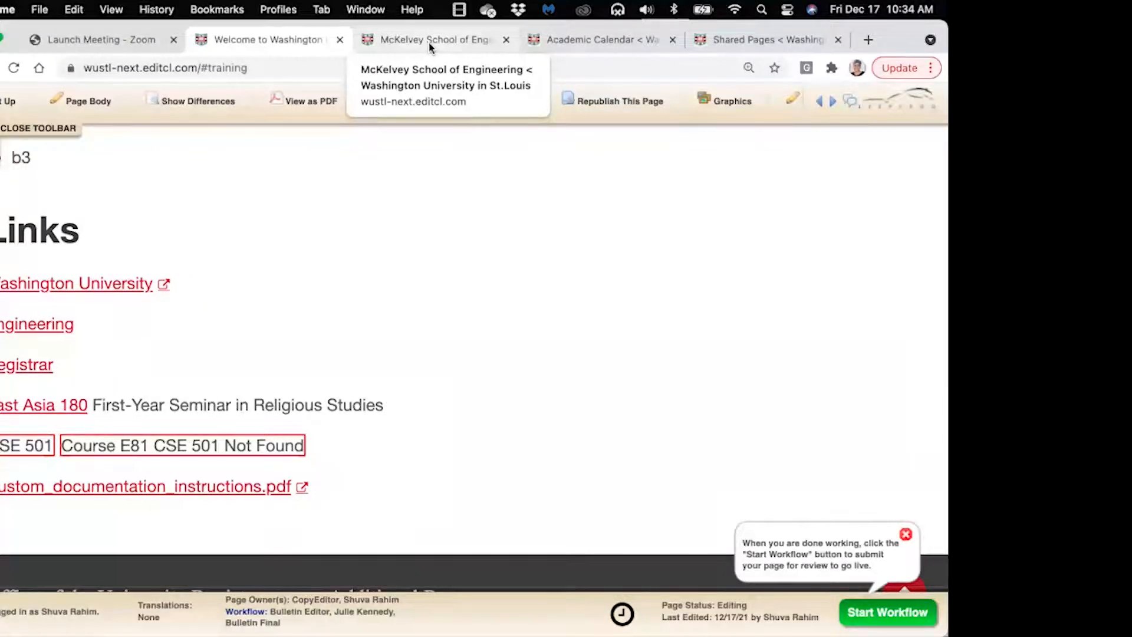
Copy the McKelvey School of Engineering paragraph on degree fields, then return to the Training page
{"action": "left_click", "coordinate": [430, 41]}
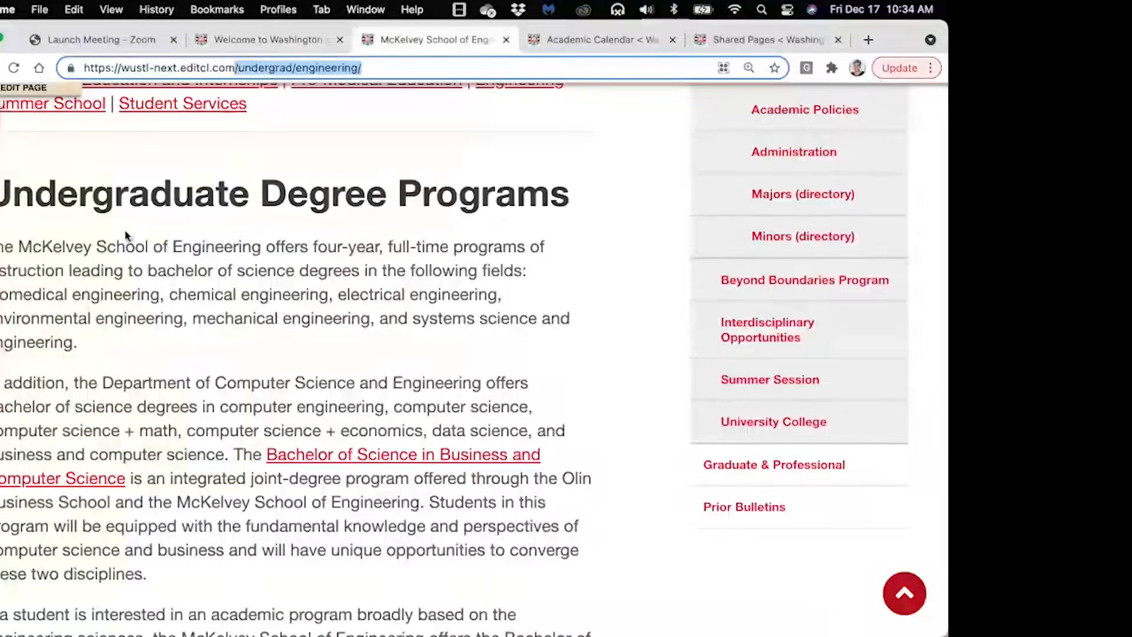
{"action": "left_click", "coordinate": [100, 240]}
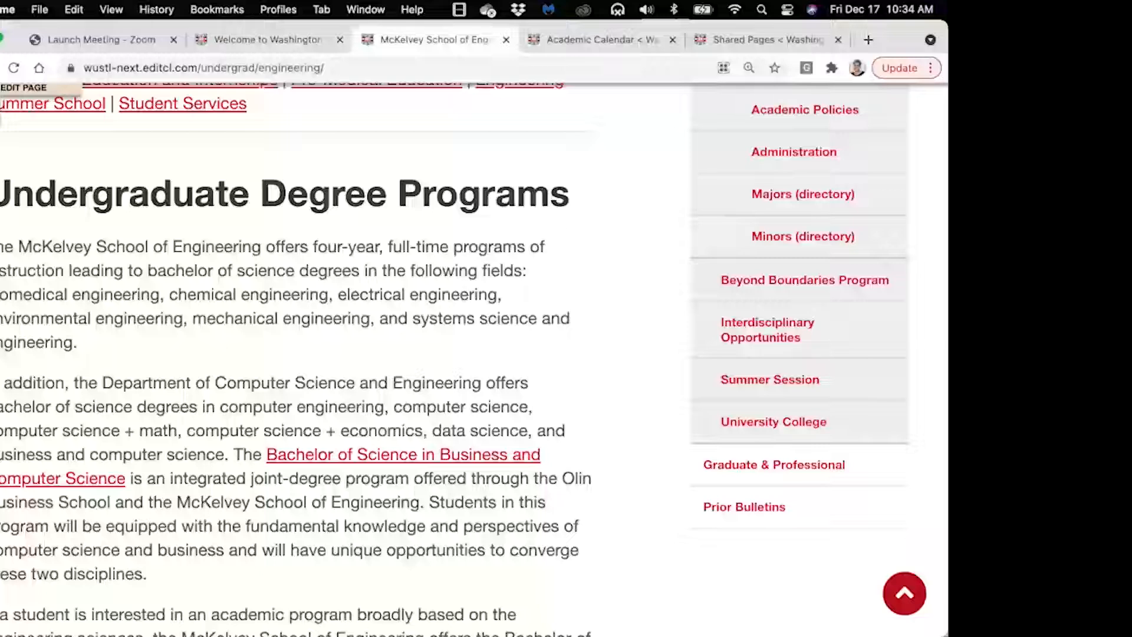
{"action": "left_click_drag", "start_coordinate": [3, 242], "coordinate": [175, 344]}
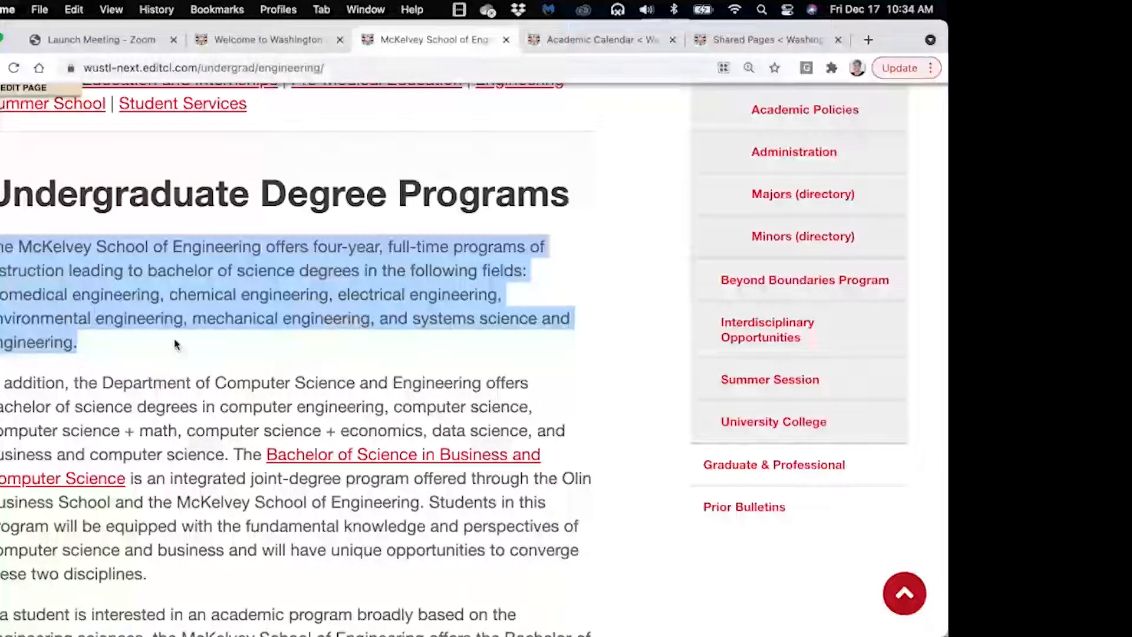
{"action": "left_click", "coordinate": [256, 39]}
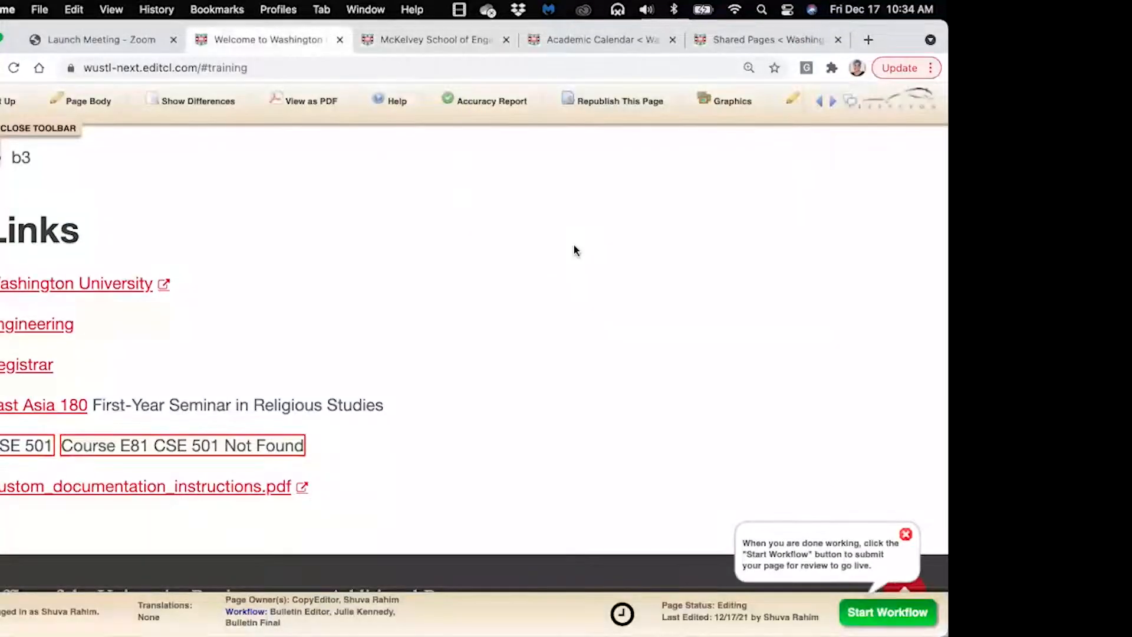
{"action": "scroll", "coordinate": [574, 245], "scroll_direction": "up", "scroll_amount": 1}
{"action": "scroll", "coordinate": [574, 245], "scroll_direction": "up", "scroll_amount": 10}
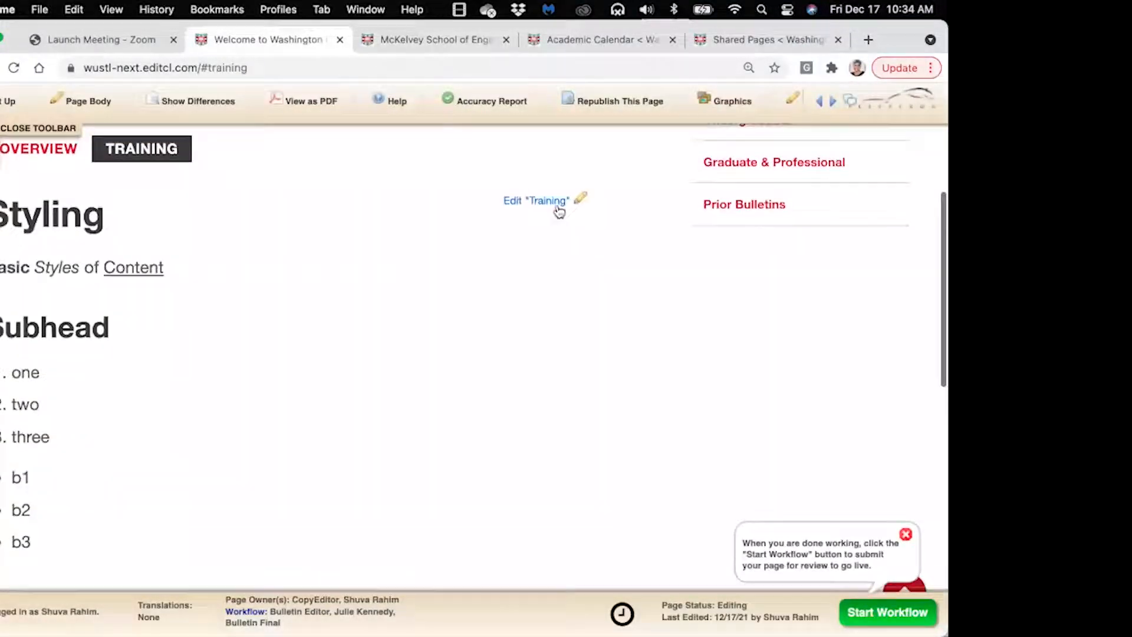
Paste the McKelvey degree-fields paragraph as plain text on a new line below the PDF link
{"action": "left_click", "coordinate": [571, 201]}
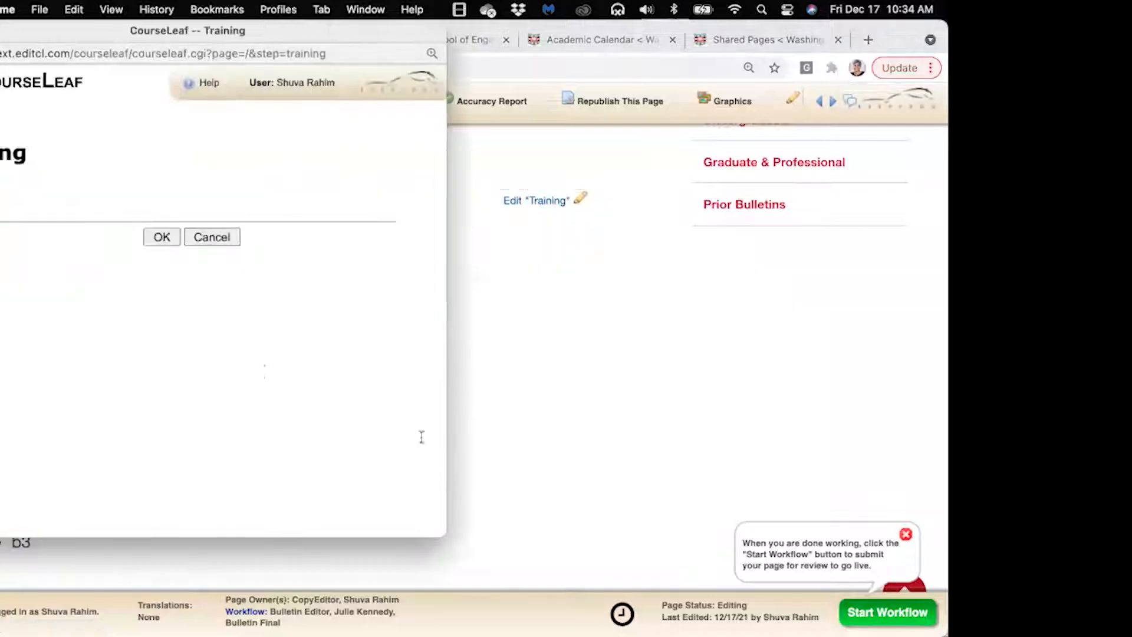
{"action": "left_click_drag", "start_coordinate": [596, 523], "coordinate": [789, 523]}
{"action": "scroll", "coordinate": [789, 524], "scroll_direction": "down", "scroll_amount": 10}
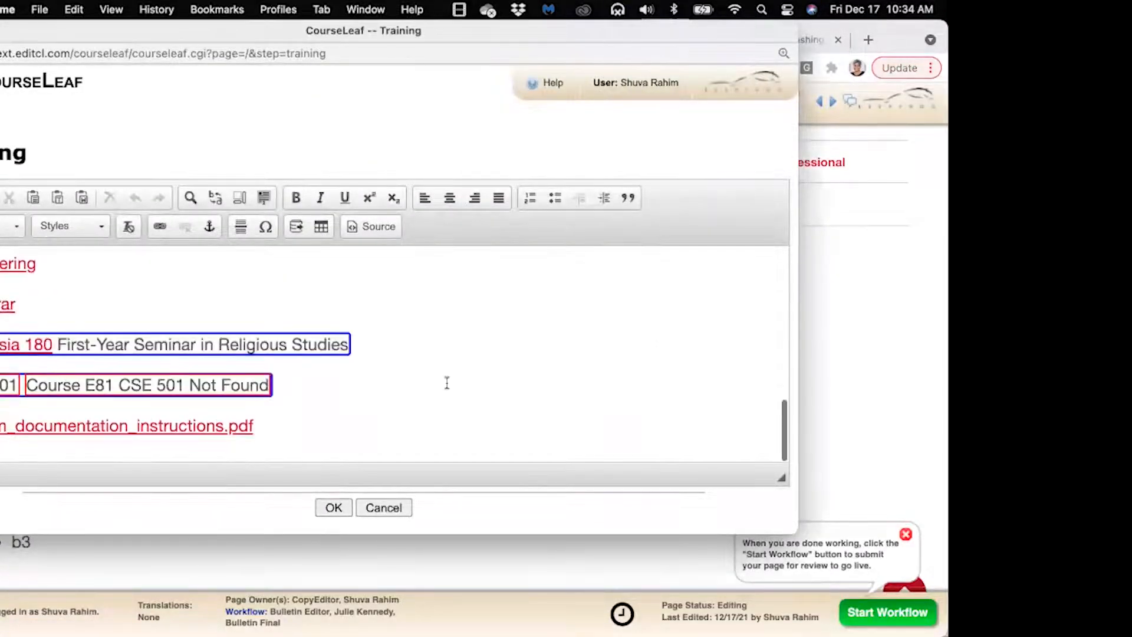
{"action": "left_click", "coordinate": [398, 425]}
{"action": "key", "text": "Return"}
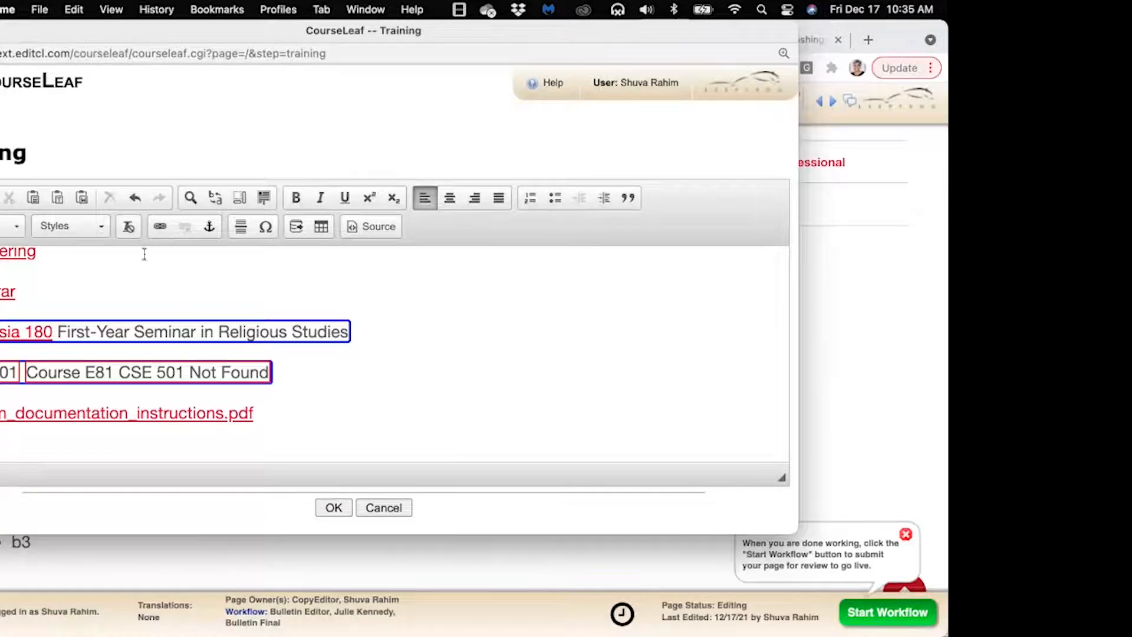
{"action": "left_click", "coordinate": [56, 199]}
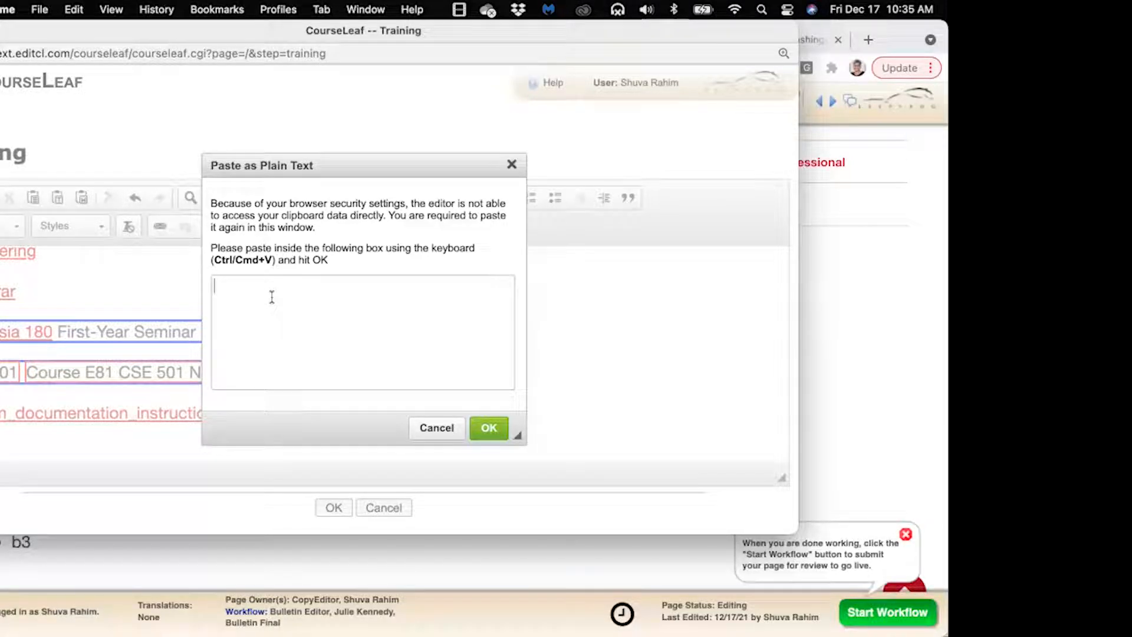
{"action": "key", "text": "super+v"}
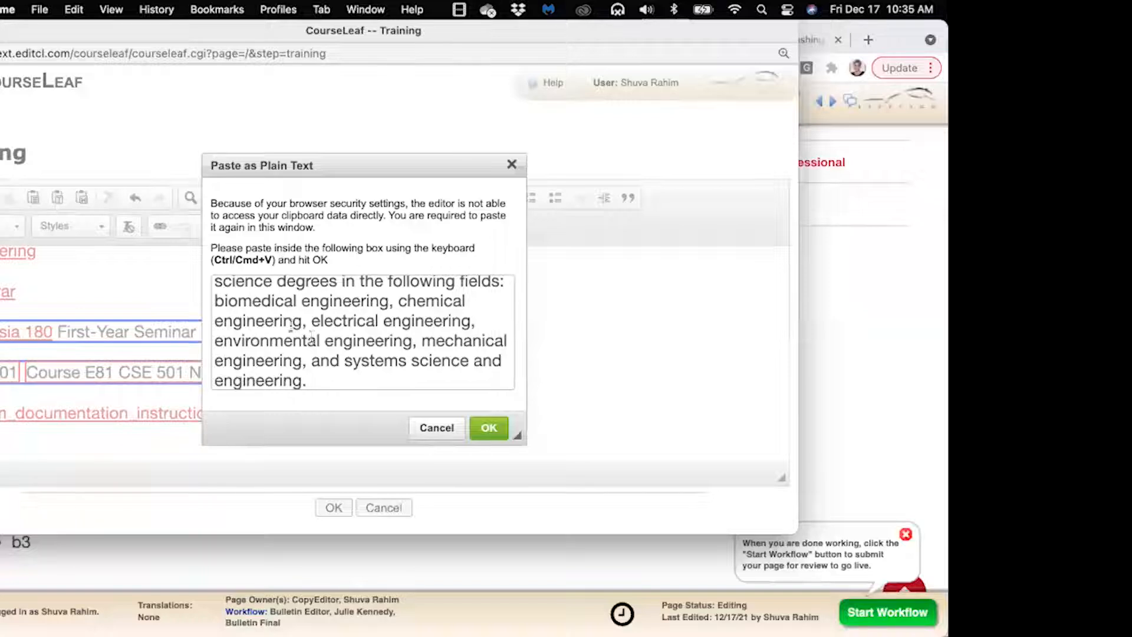
{"action": "left_click", "coordinate": [488, 429]}
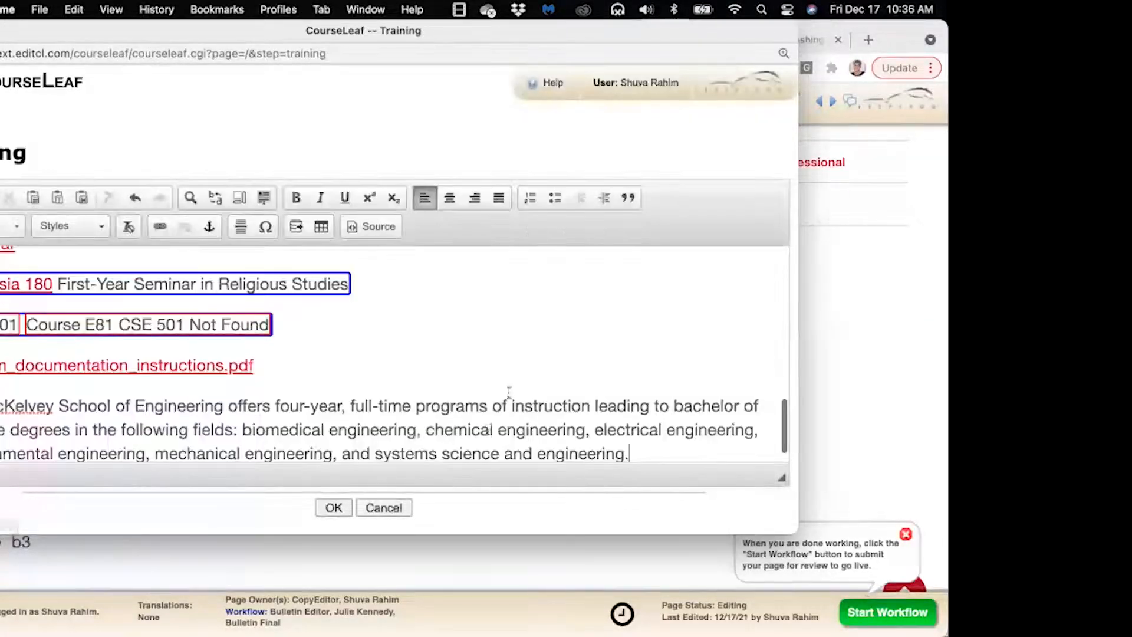
Bring the editor window fully on screen and select the final 'e' of 'cafe'
{"action": "scroll", "coordinate": [655, 379], "scroll_direction": "down", "scroll_amount": 1}
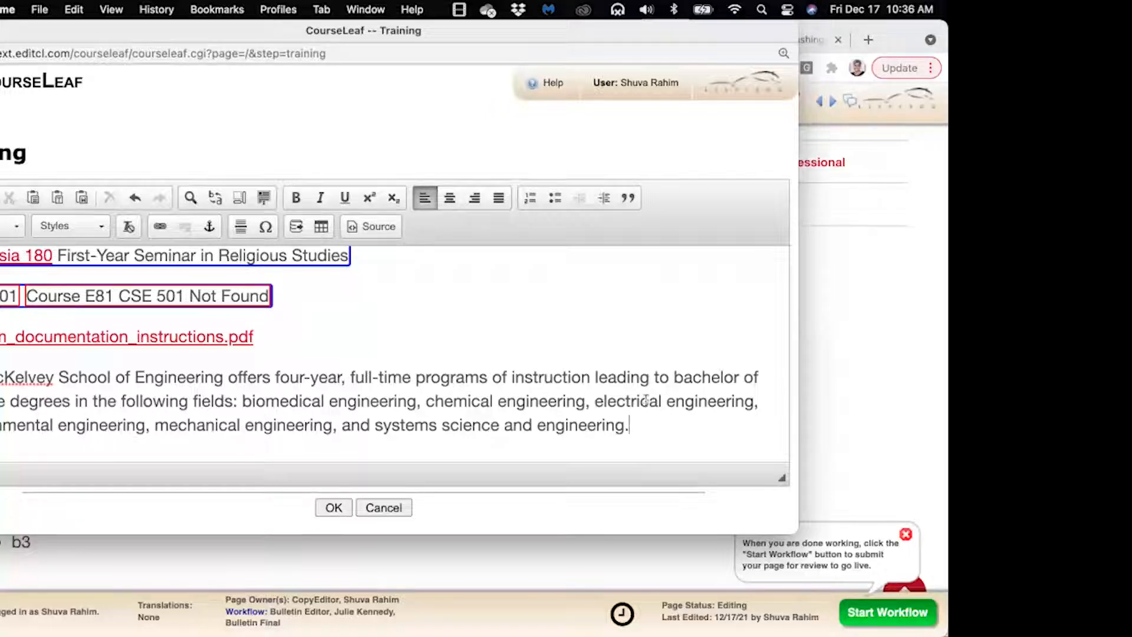
{"action": "scroll", "coordinate": [348, 338], "scroll_direction": "down", "scroll_amount": 1}
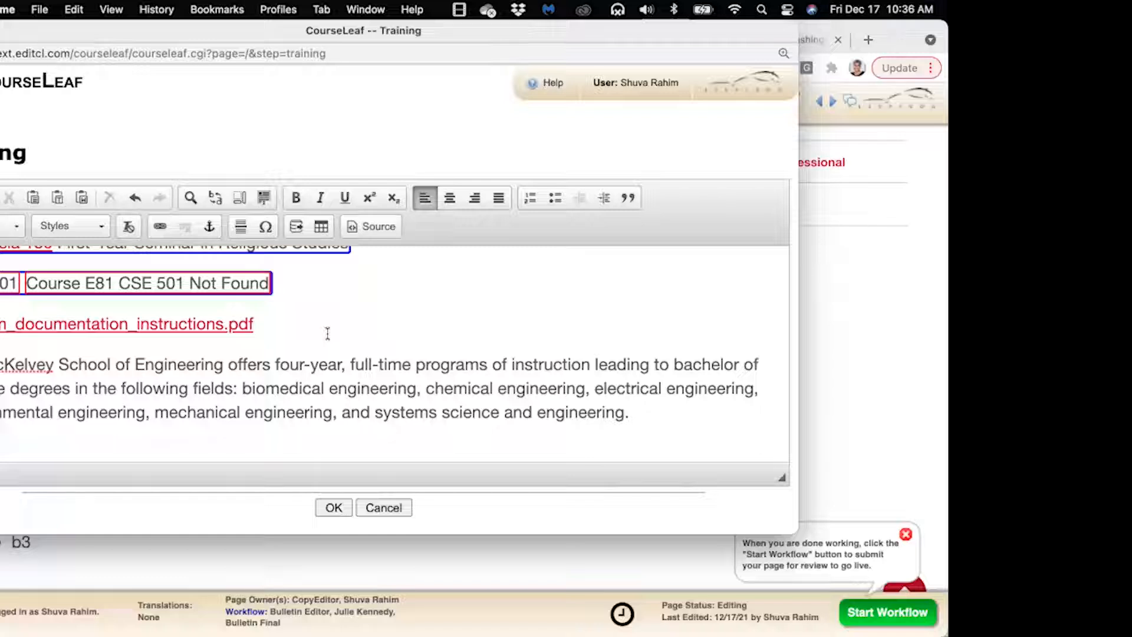
{"action": "scroll", "coordinate": [328, 333], "scroll_direction": "down", "scroll_amount": 1}
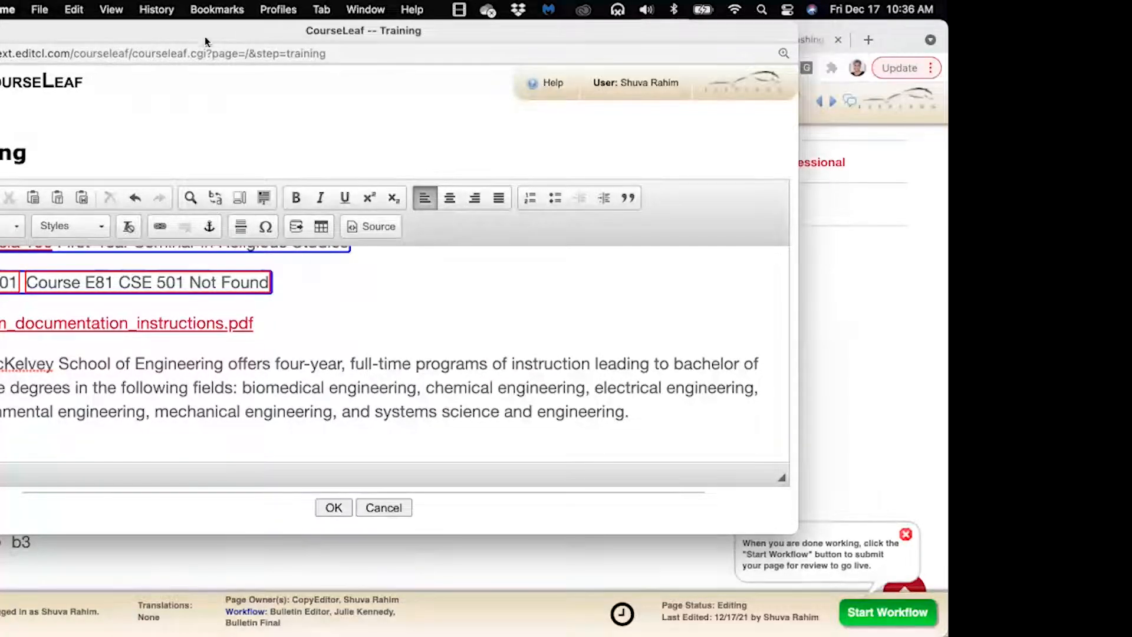
{"action": "left_click_drag", "start_coordinate": [101, 37], "coordinate": [190, 63]}
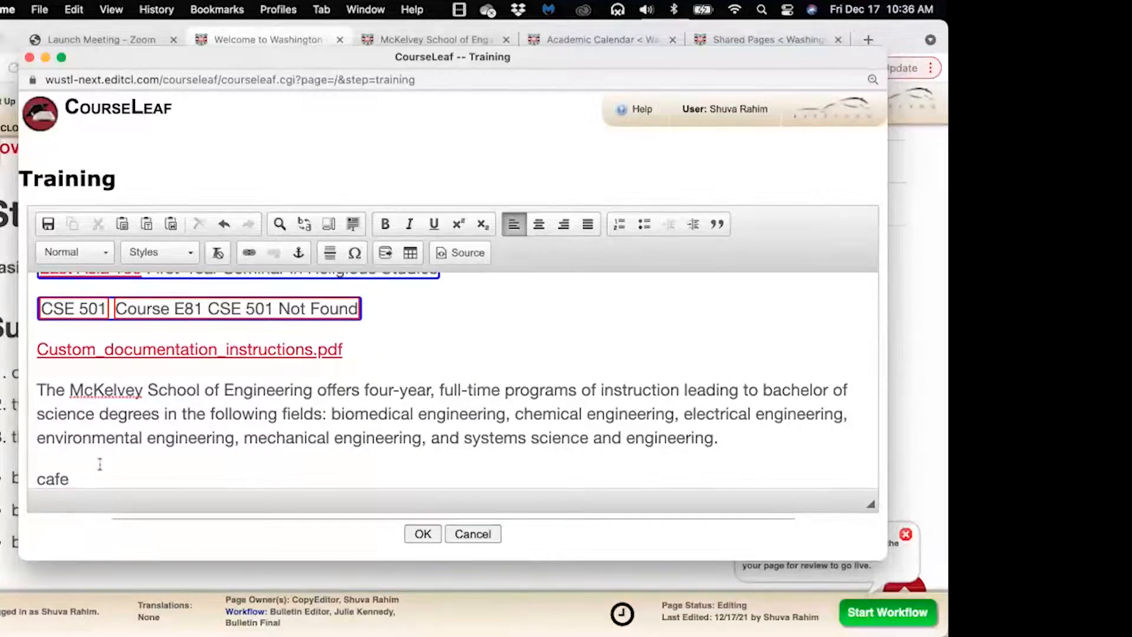
{"action": "scroll", "coordinate": [100, 464], "scroll_direction": "down", "scroll_amount": 2}
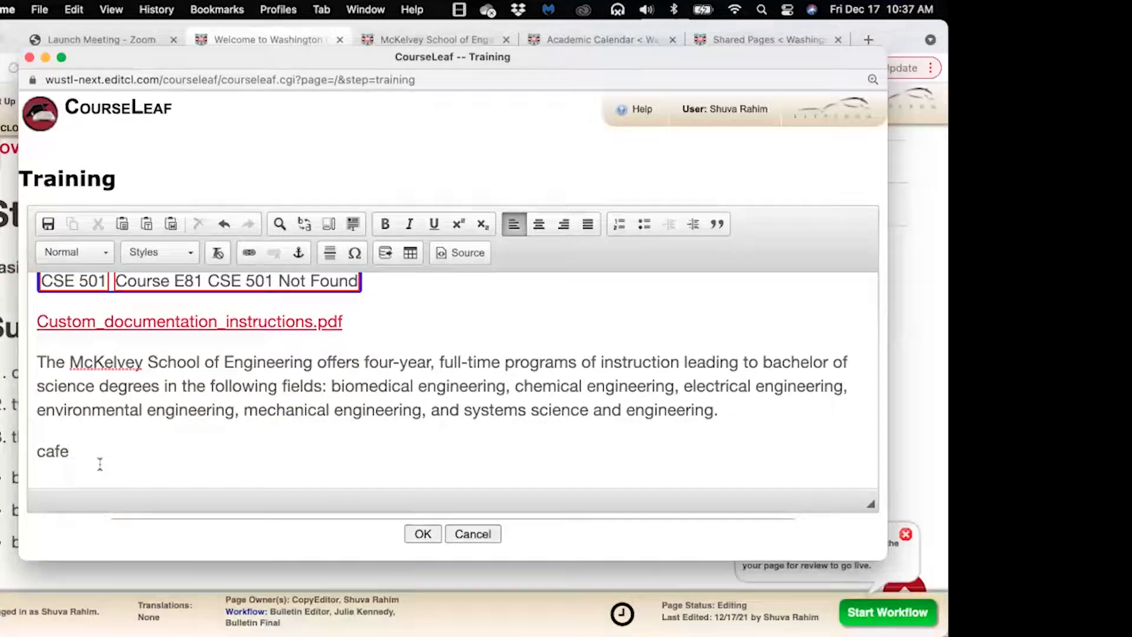
{"action": "double_click", "coordinate": [67, 452]}
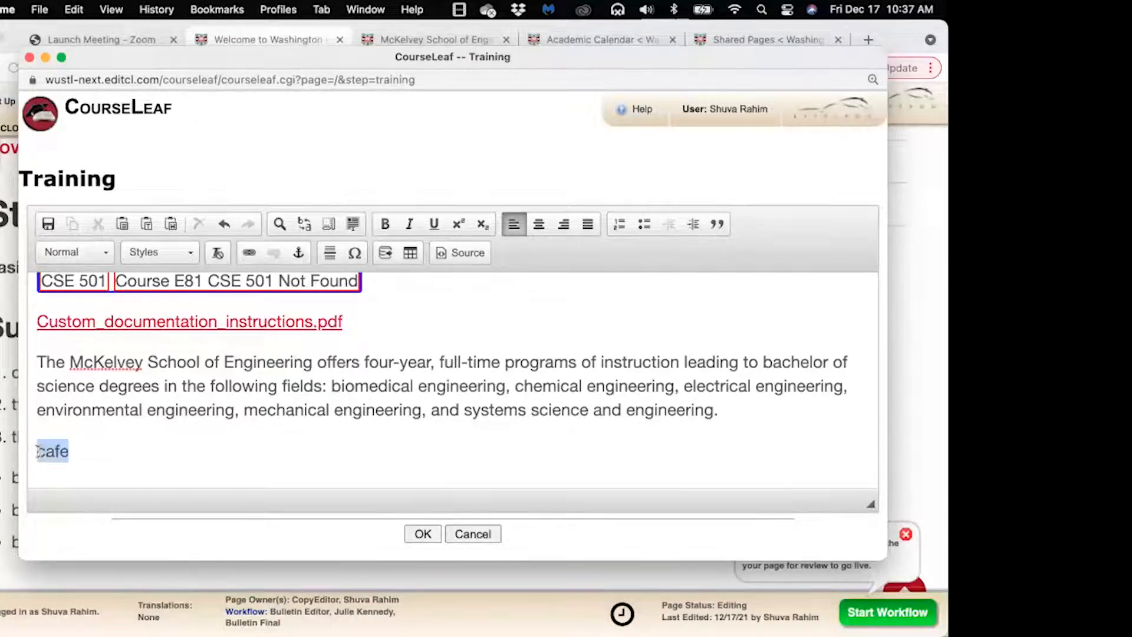
{"action": "left_click", "coordinate": [70, 452]}
{"action": "left_click_drag", "start_coordinate": [74, 452], "coordinate": [63, 453]}
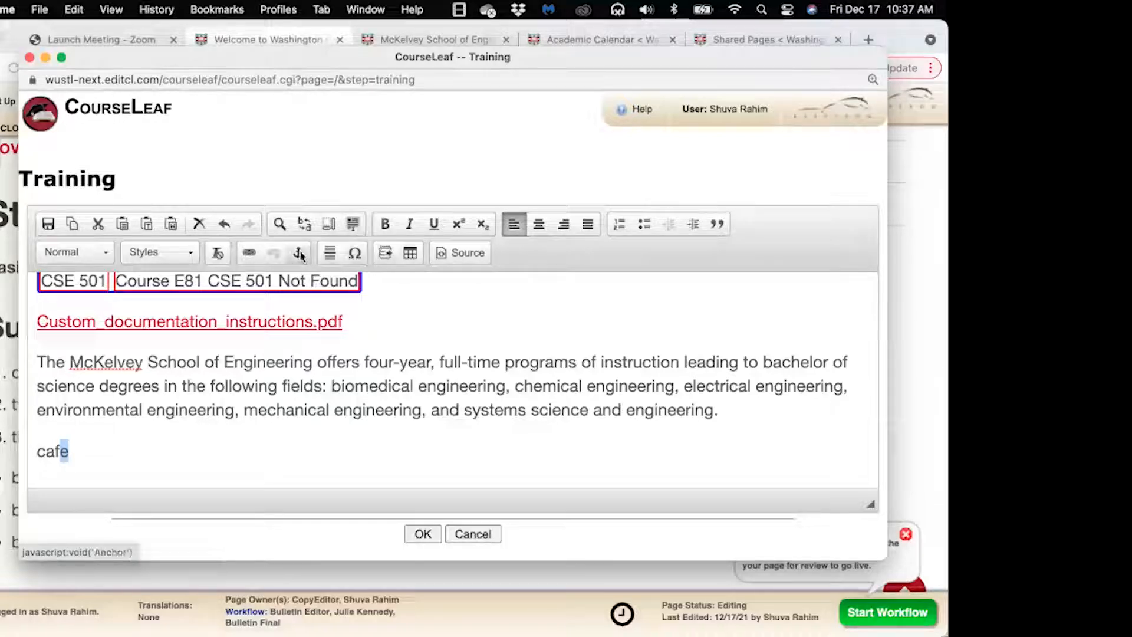
Replace cafe's final e with é from the special character picker, then select café
{"action": "left_click", "coordinate": [355, 254]}
{"action": "left_click_drag", "start_coordinate": [431, 177], "coordinate": [431, 148]}
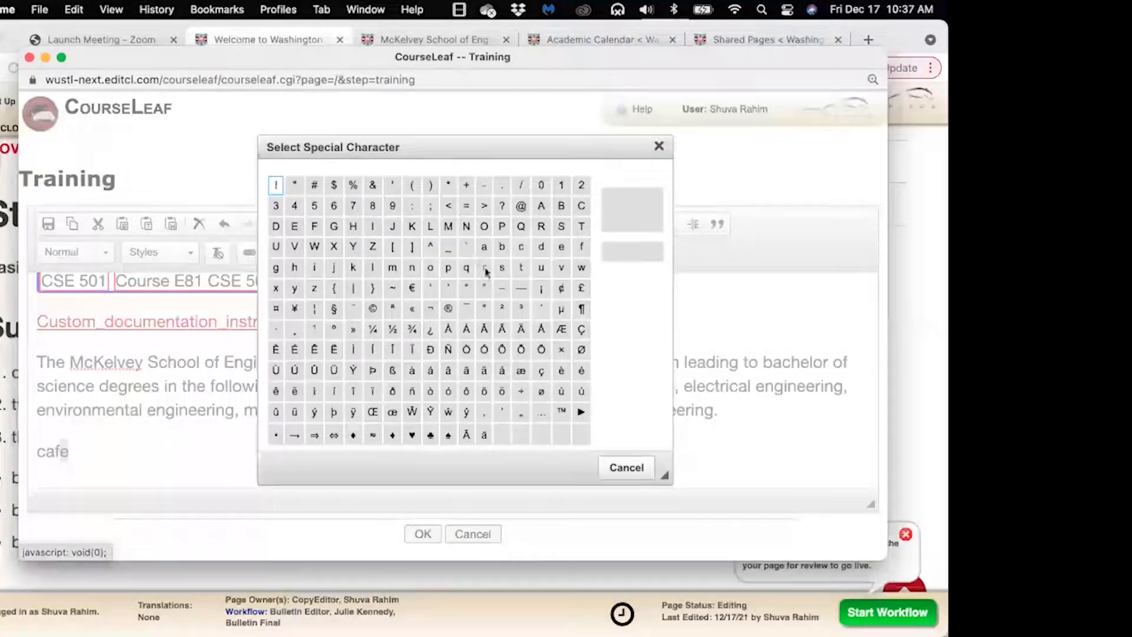
{"action": "left_click", "coordinate": [581, 371]}
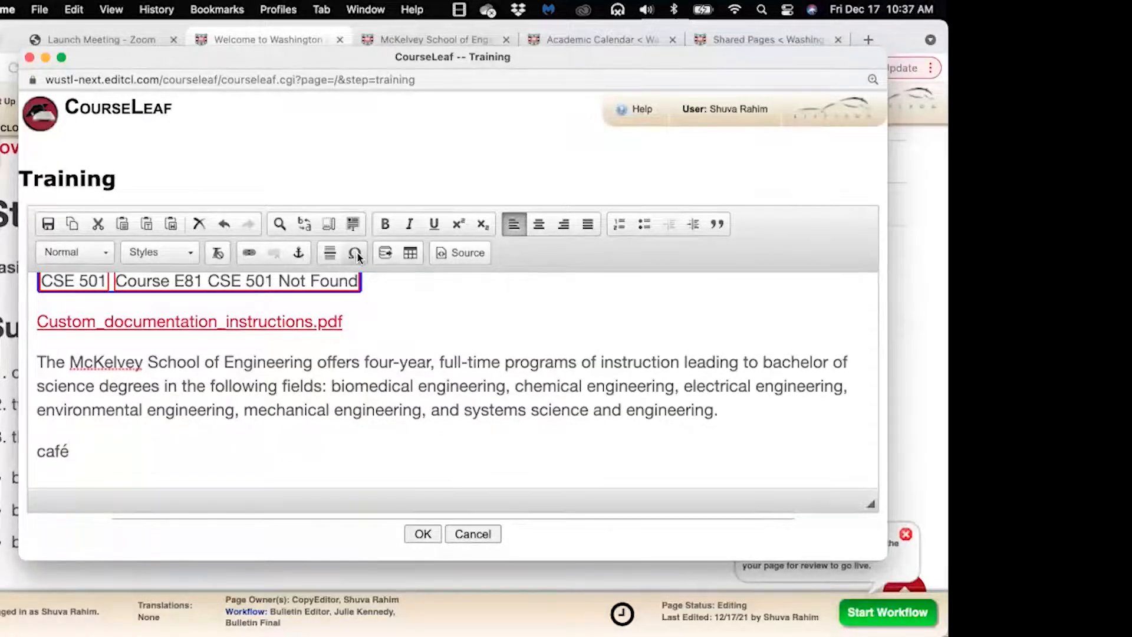
{"action": "double_click", "coordinate": [75, 451]}
{"action": "key", "text": "super+c"}
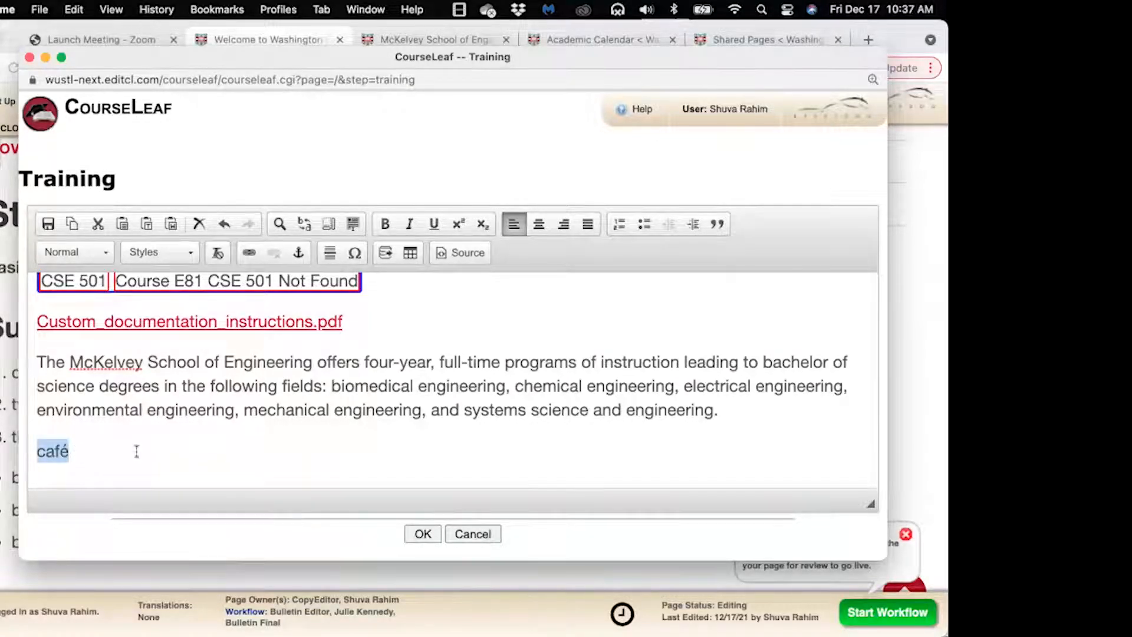
Re-insert café as plain text, replacing the selected word
{"action": "left_click", "coordinate": [147, 226]}
{"action": "key", "text": "super+v"}
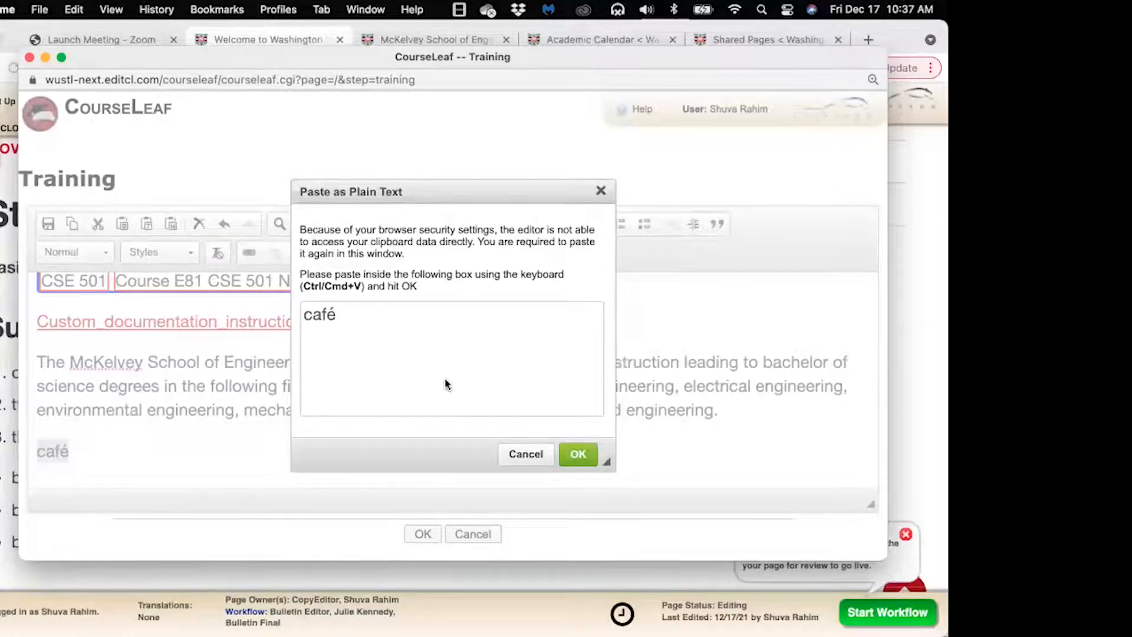
{"action": "left_click", "coordinate": [577, 454]}
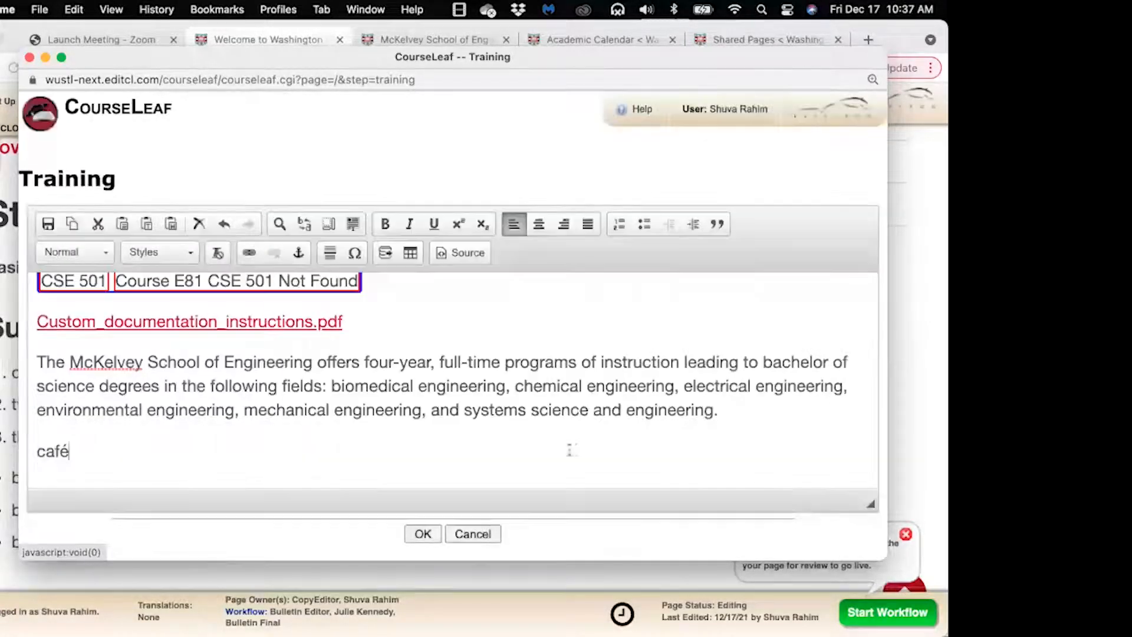
{"action": "double_click", "coordinate": [31, 450]}
{"action": "key", "text": "super+c"}
{"action": "key", "text": "BackSpace"}
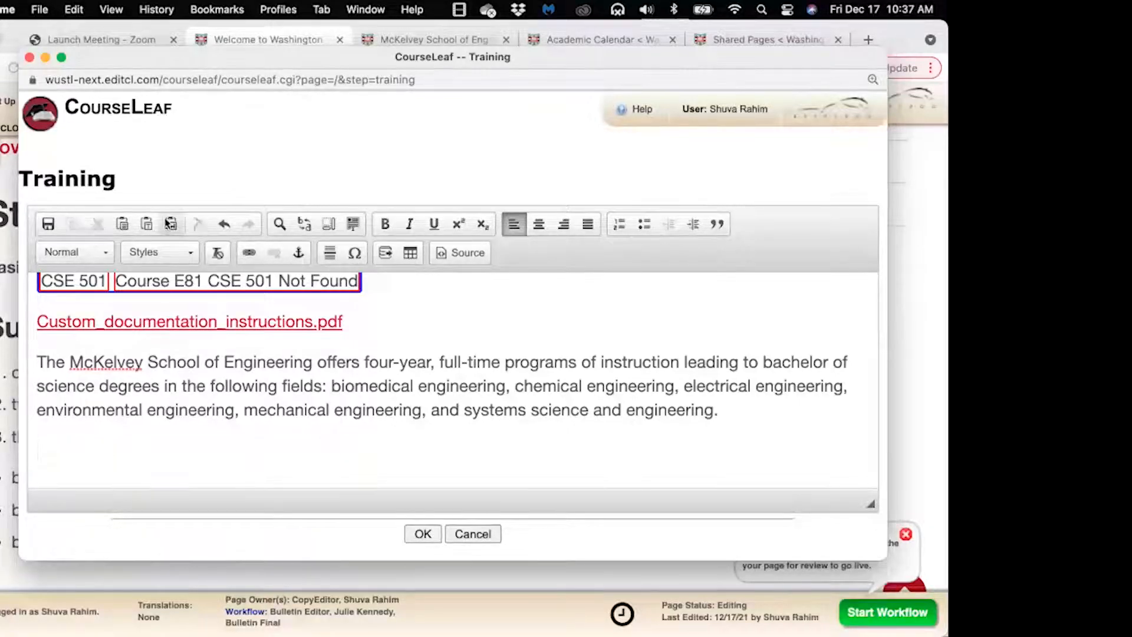
{"action": "left_click", "coordinate": [146, 223]}
{"action": "key", "text": "super+v"}
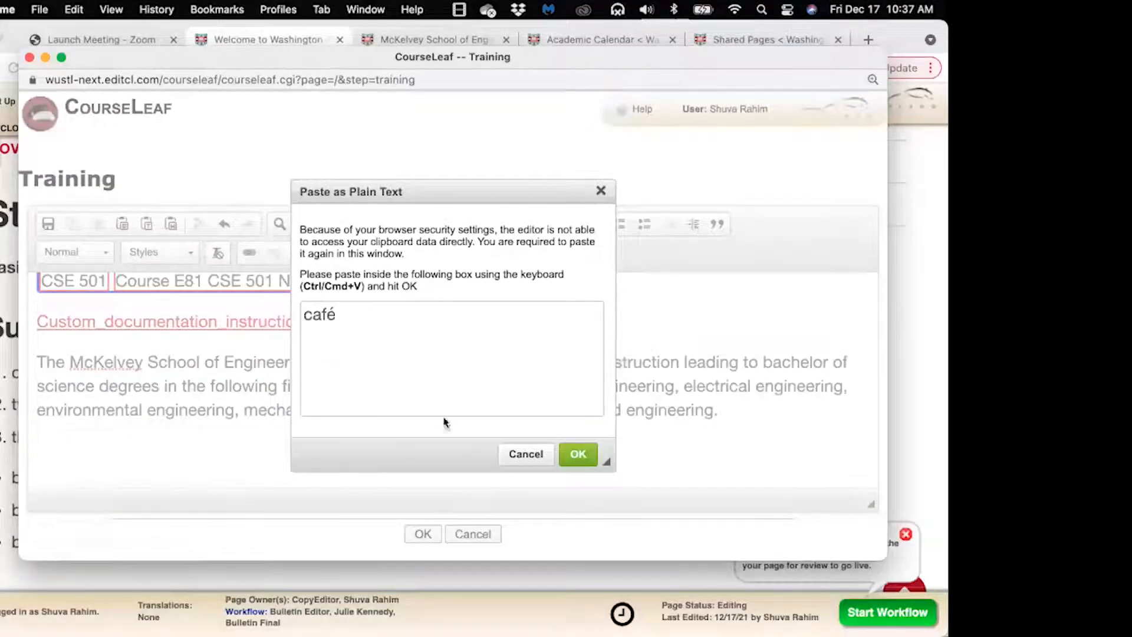
{"action": "left_click", "coordinate": [577, 454]}
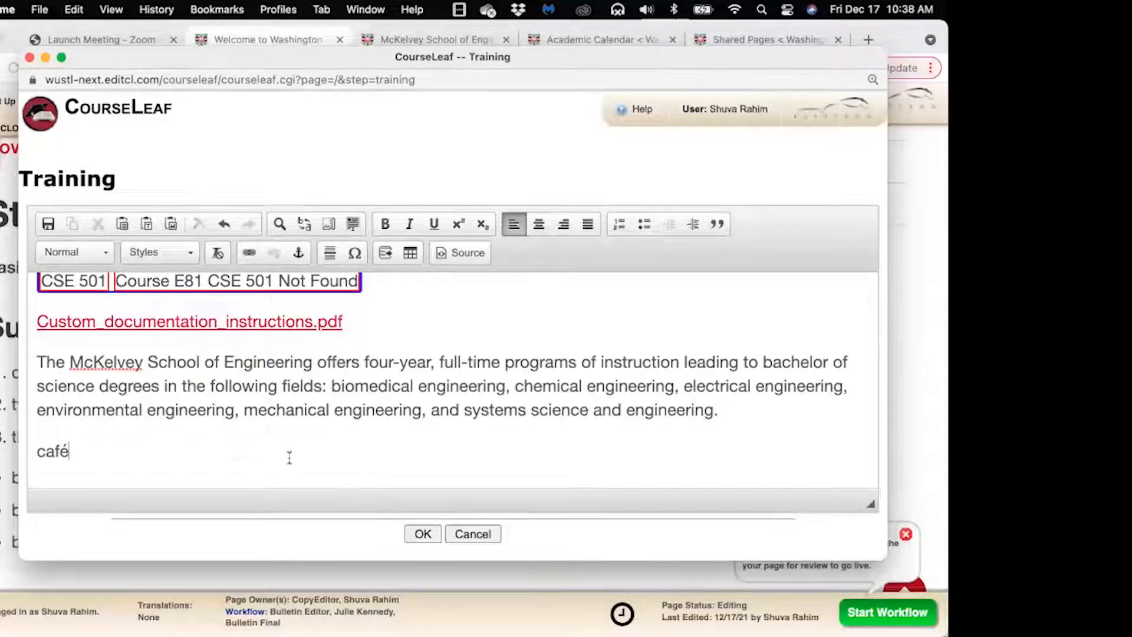
Save the Training edits and close the editor
{"action": "scroll", "coordinate": [289, 458], "scroll_direction": "down", "scroll_amount": 1}
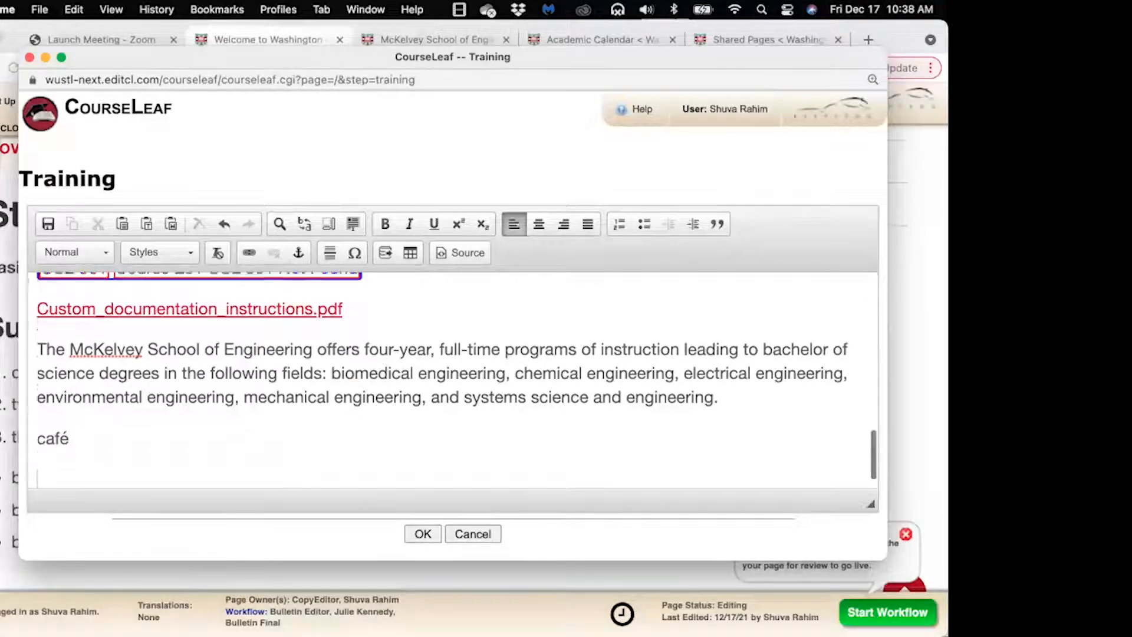
{"action": "left_click", "coordinate": [422, 534]}
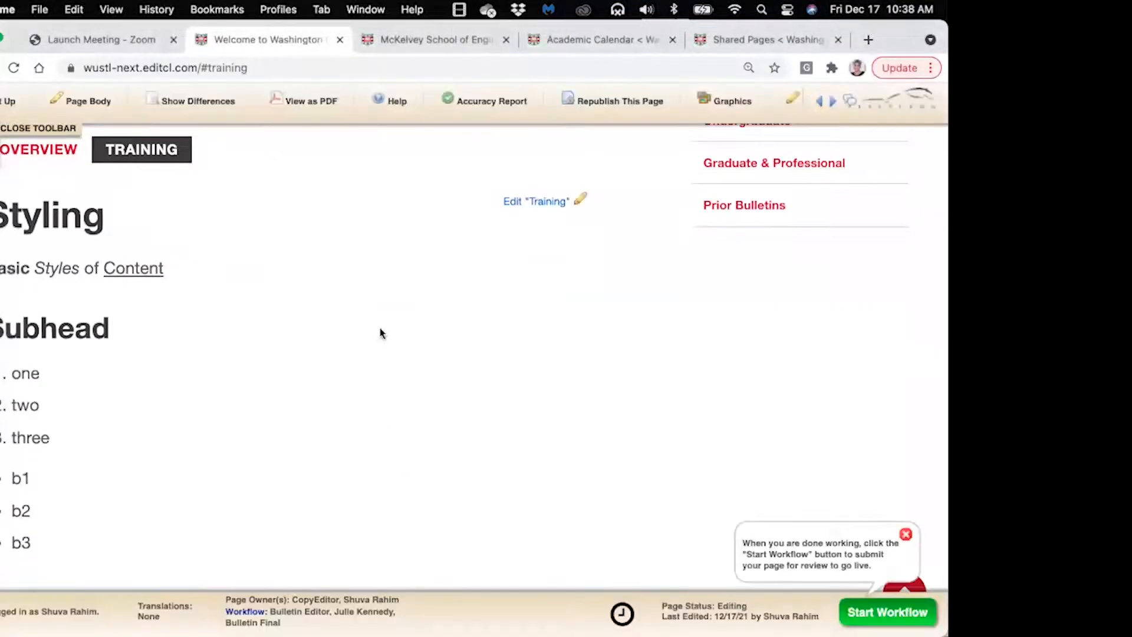
{"action": "scroll", "coordinate": [373, 256], "scroll_direction": "up", "scroll_amount": 5}
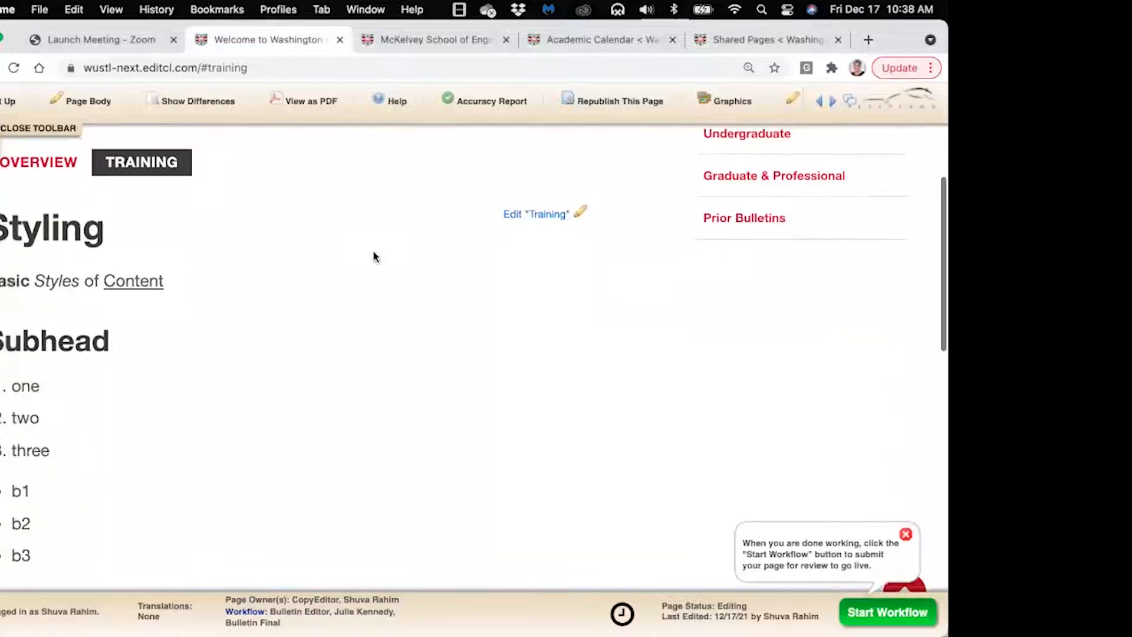
{"action": "scroll", "coordinate": [373, 256], "scroll_direction": "down", "scroll_amount": 1}
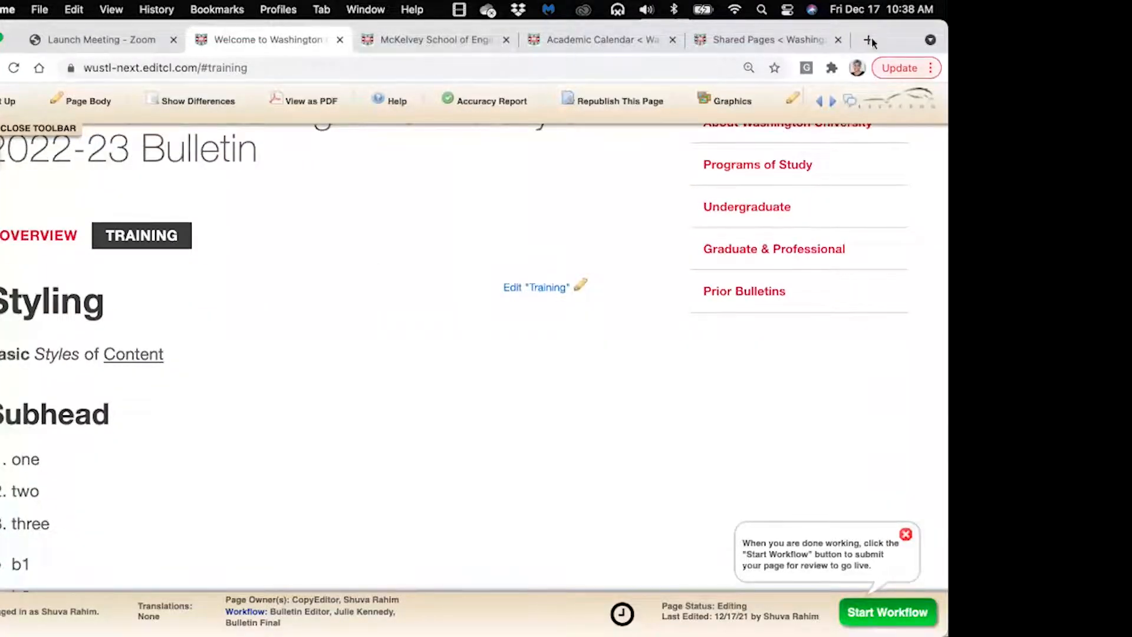
Switch to the McKelvey School of Engineering page in the bulletin
{"action": "left_click_drag", "start_coordinate": [894, 23], "coordinate": [894, 62]}
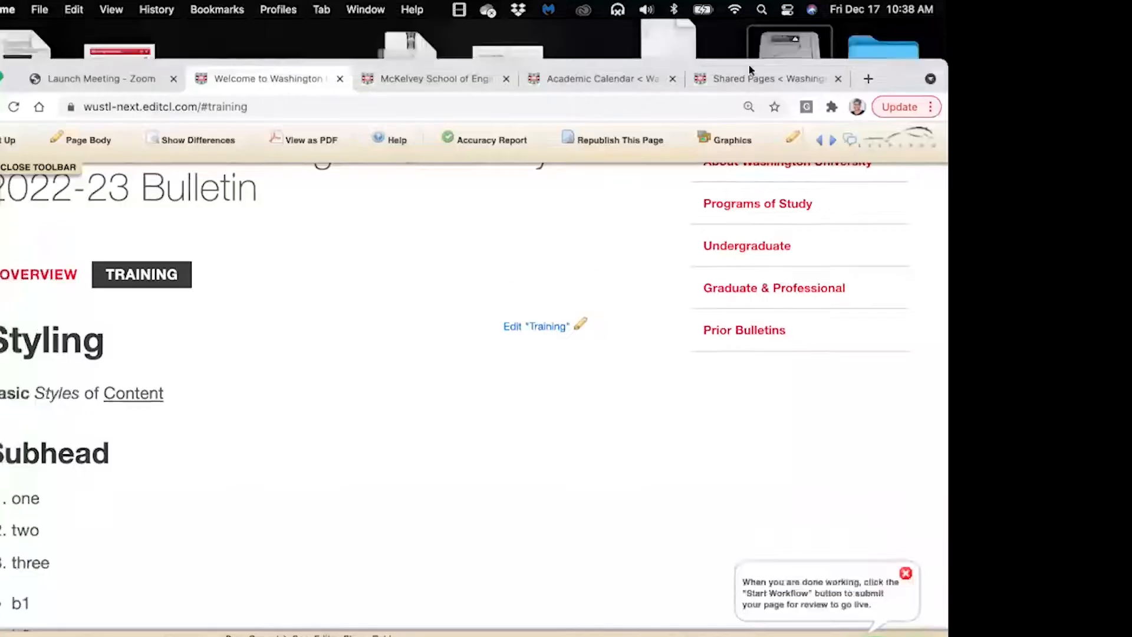
{"action": "left_click", "coordinate": [406, 79]}
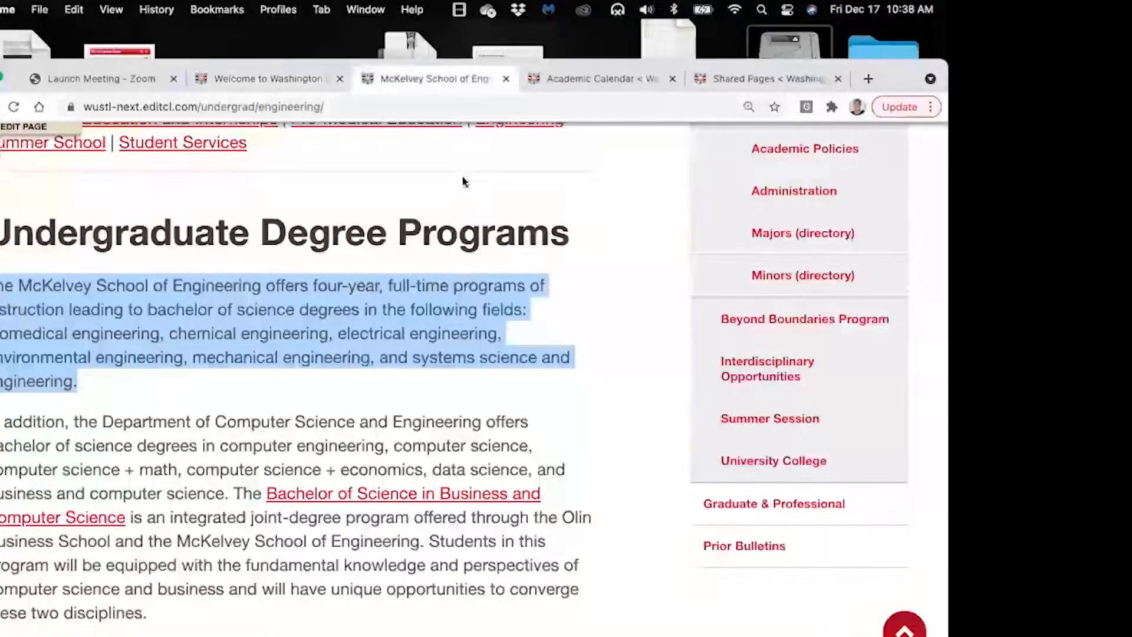
{"action": "left_click", "coordinate": [367, 210]}
{"action": "scroll", "coordinate": [369, 213], "scroll_direction": "up", "scroll_amount": 3}
{"action": "scroll", "coordinate": [367, 212], "scroll_direction": "up", "scroll_amount": 10}
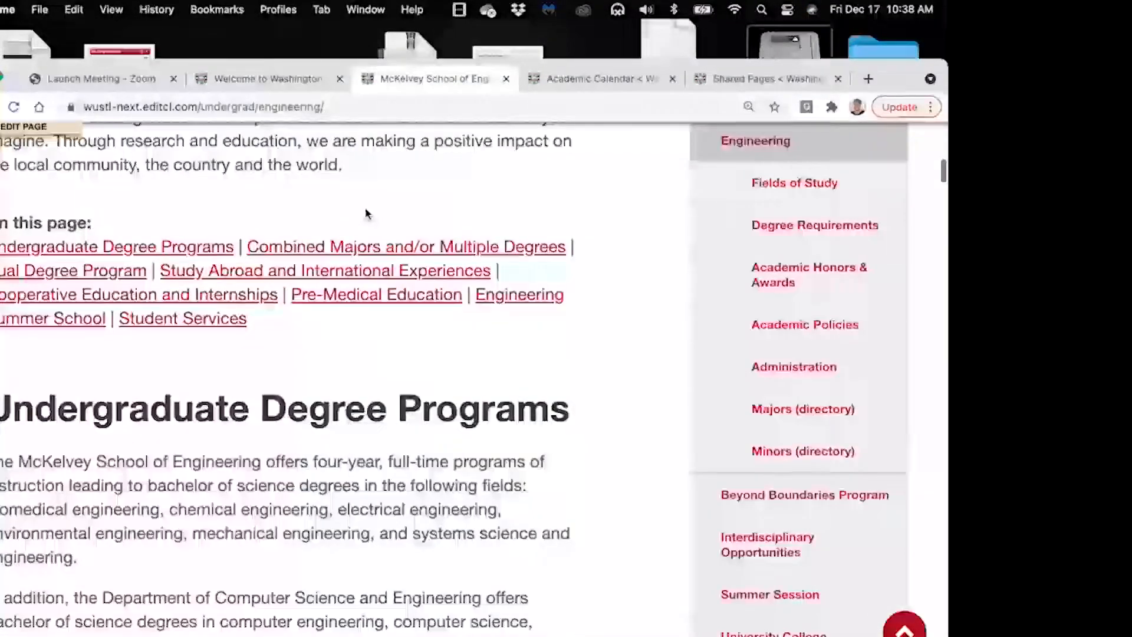
{"action": "scroll", "coordinate": [366, 213], "scroll_direction": "down", "scroll_amount": 8}
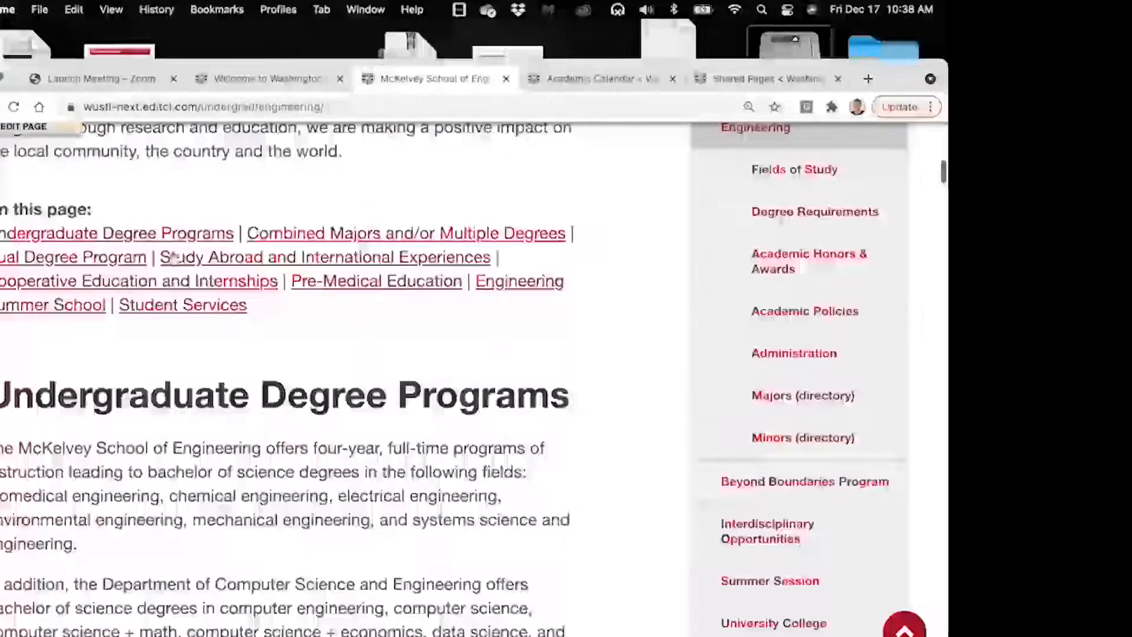
From Undergraduate Degree Programs, open the Bachelor of Science in Business and Computer Science page
{"action": "left_click", "coordinate": [144, 234]}
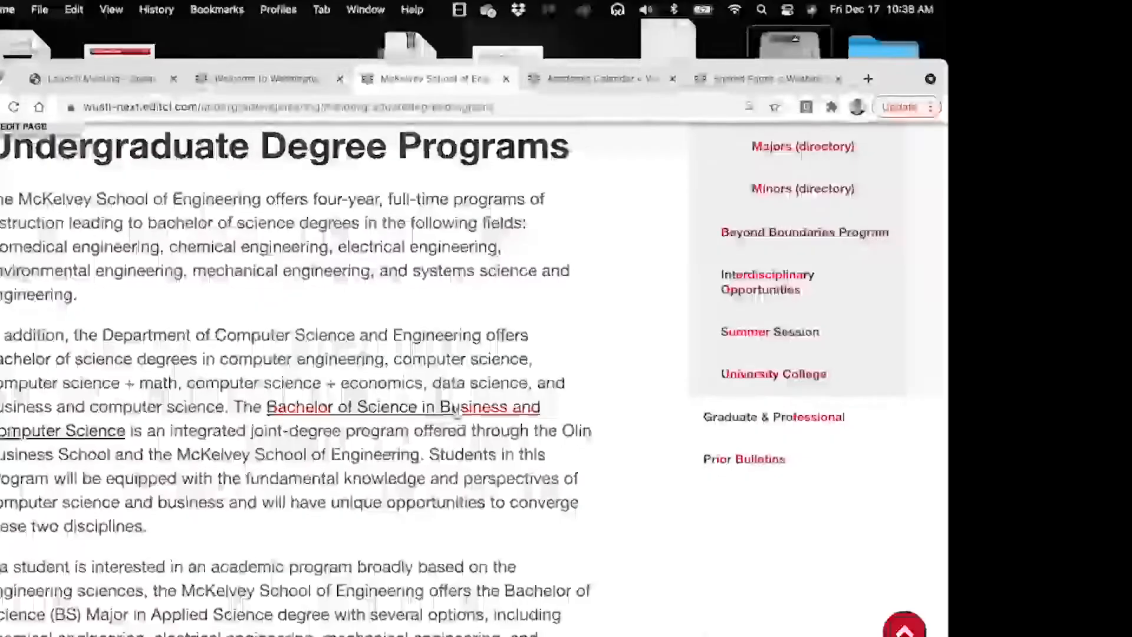
{"action": "scroll", "coordinate": [456, 406], "scroll_direction": "down", "scroll_amount": 10}
{"action": "scroll", "coordinate": [465, 383], "scroll_direction": "up", "scroll_amount": 6}
{"action": "scroll", "coordinate": [477, 363], "scroll_direction": "down", "scroll_amount": 5}
{"action": "scroll", "coordinate": [476, 363], "scroll_direction": "down", "scroll_amount": 20}
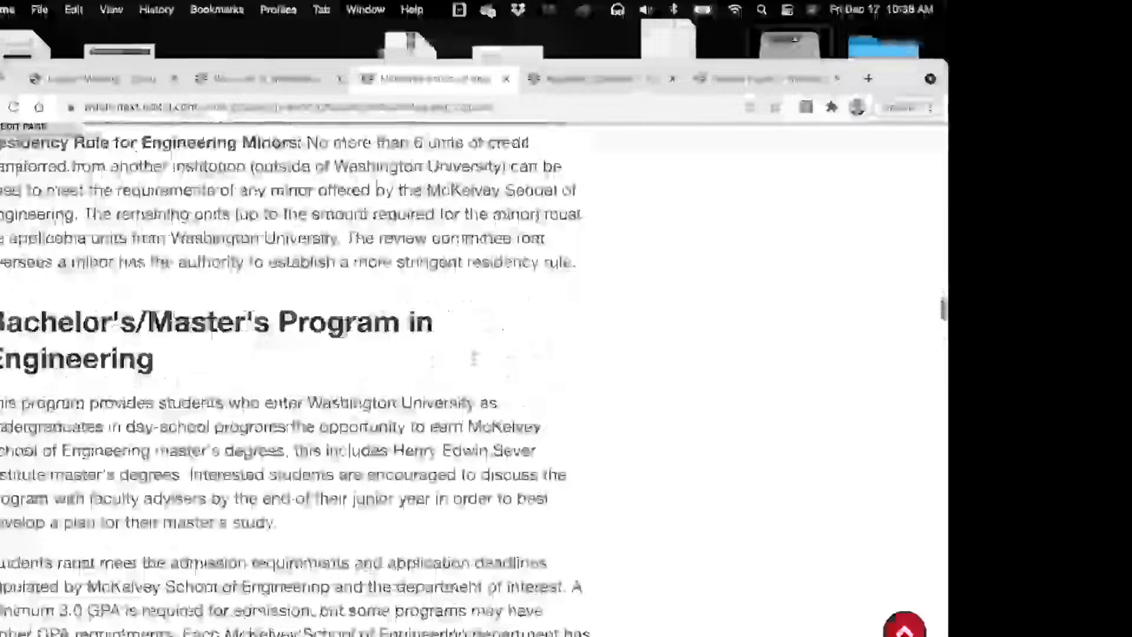
{"action": "scroll", "coordinate": [477, 363], "scroll_direction": "up", "scroll_amount": 20}
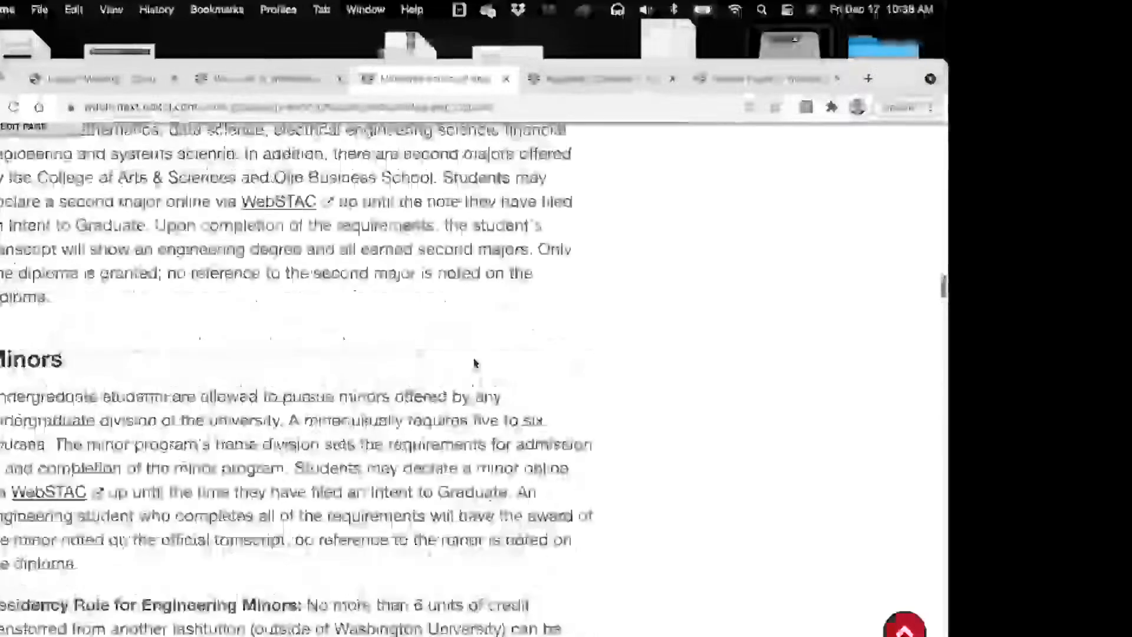
{"action": "scroll", "coordinate": [475, 359], "scroll_direction": "up", "scroll_amount": 15}
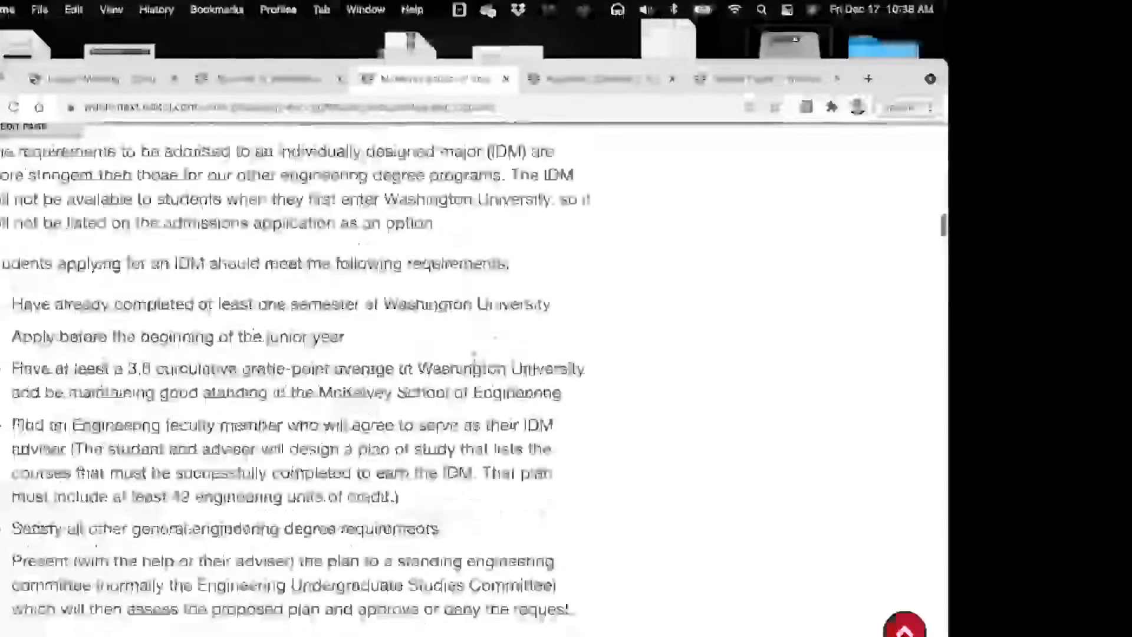
{"action": "scroll", "coordinate": [475, 360], "scroll_direction": "up", "scroll_amount": 15}
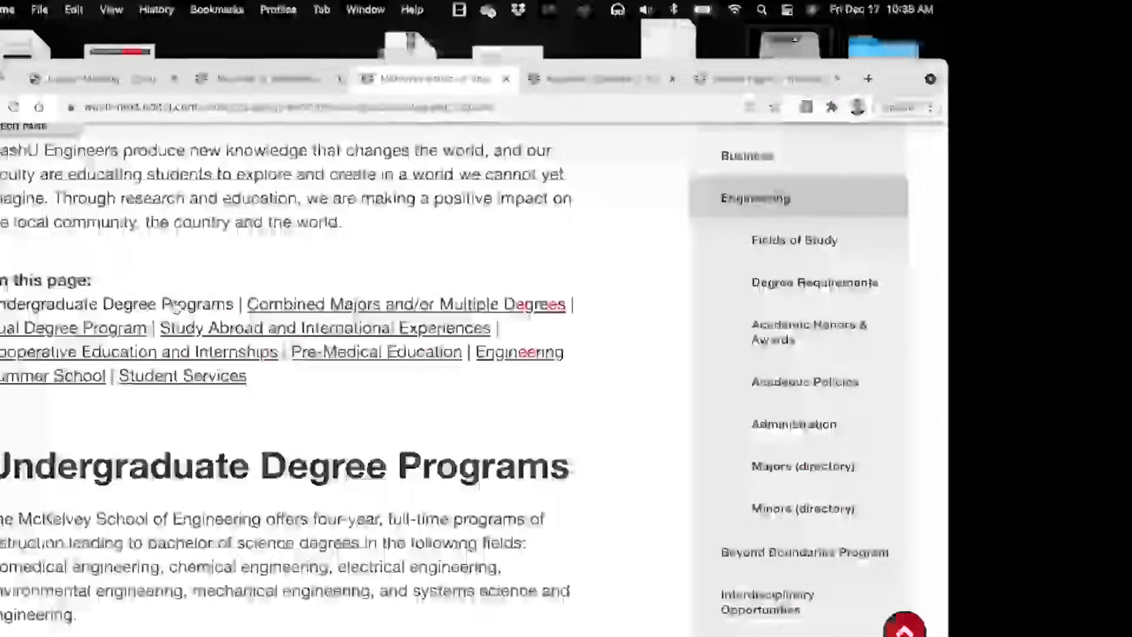
{"action": "left_click", "coordinate": [174, 306]}
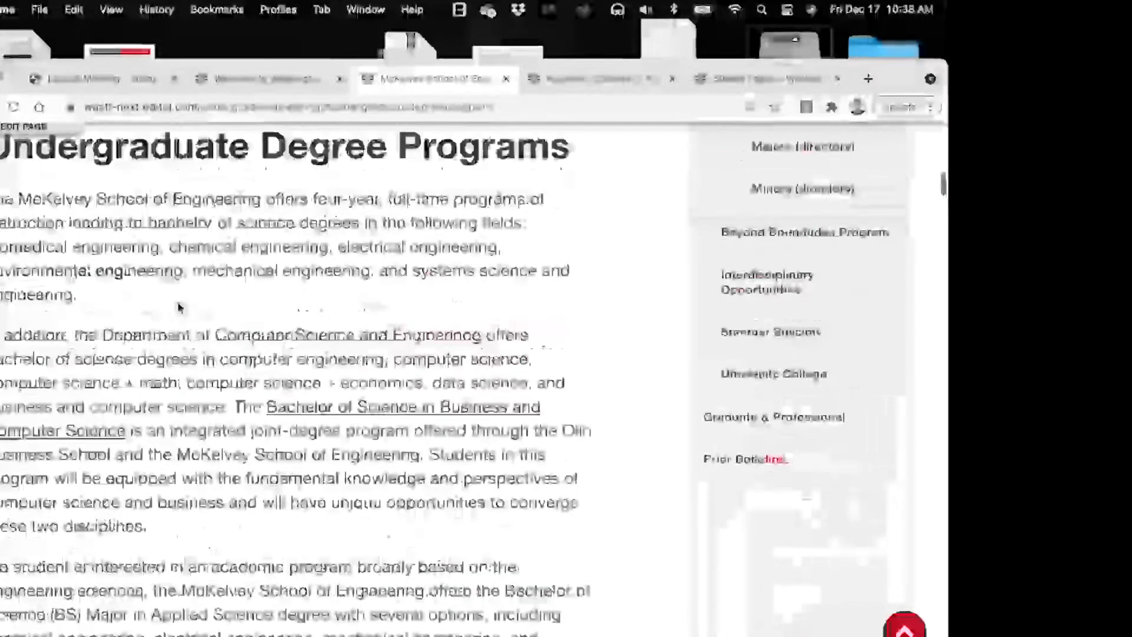
{"action": "left_click", "coordinate": [358, 408]}
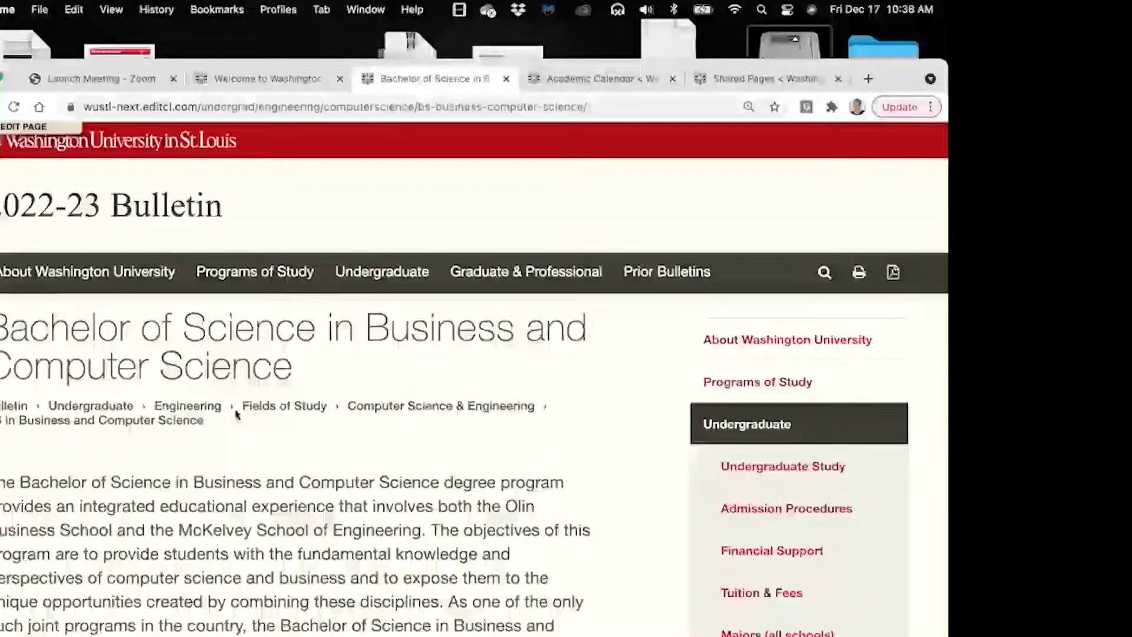
{"action": "scroll", "coordinate": [328, 387], "scroll_direction": "down", "scroll_amount": 15}
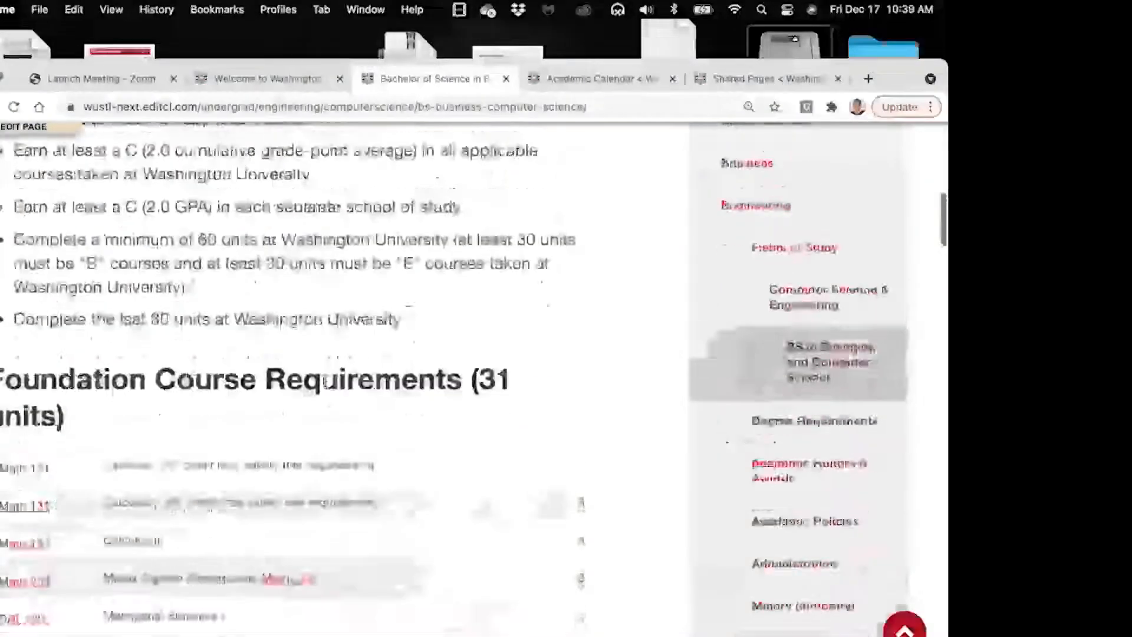
{"action": "scroll", "coordinate": [329, 388], "scroll_direction": "down", "scroll_amount": 2}
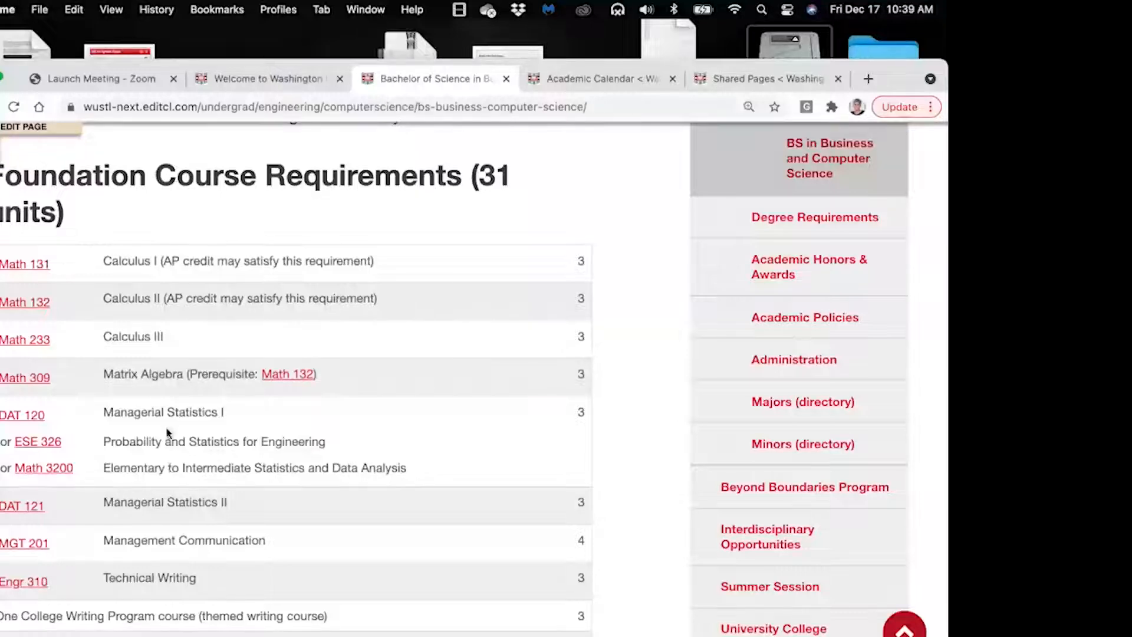
{"action": "left_click", "coordinate": [22, 267]}
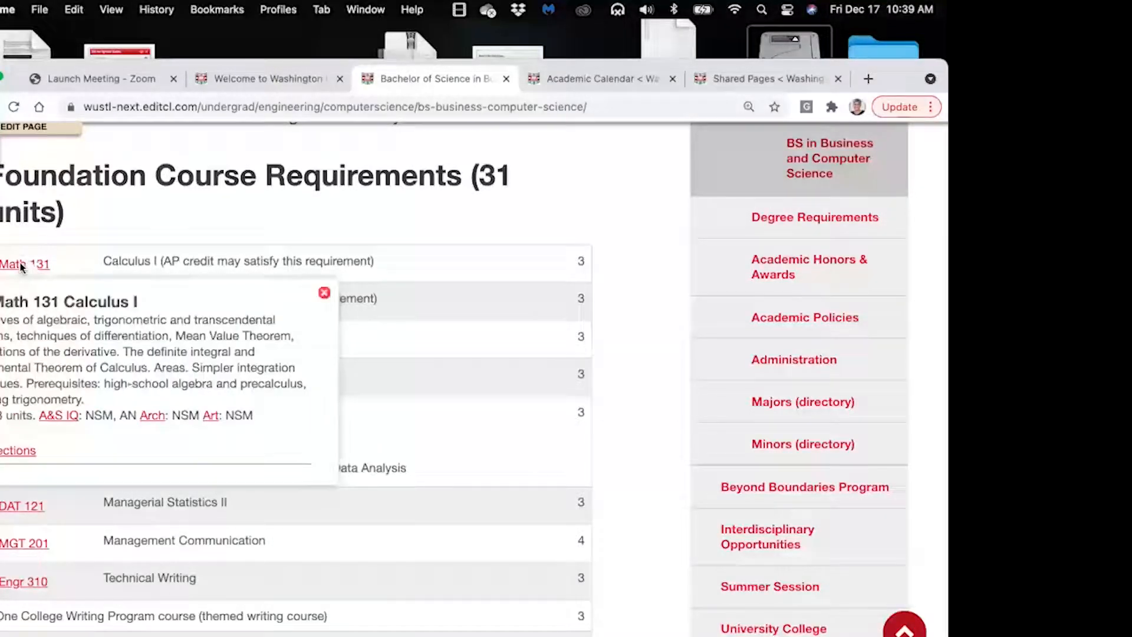
{"action": "left_click", "coordinate": [324, 293]}
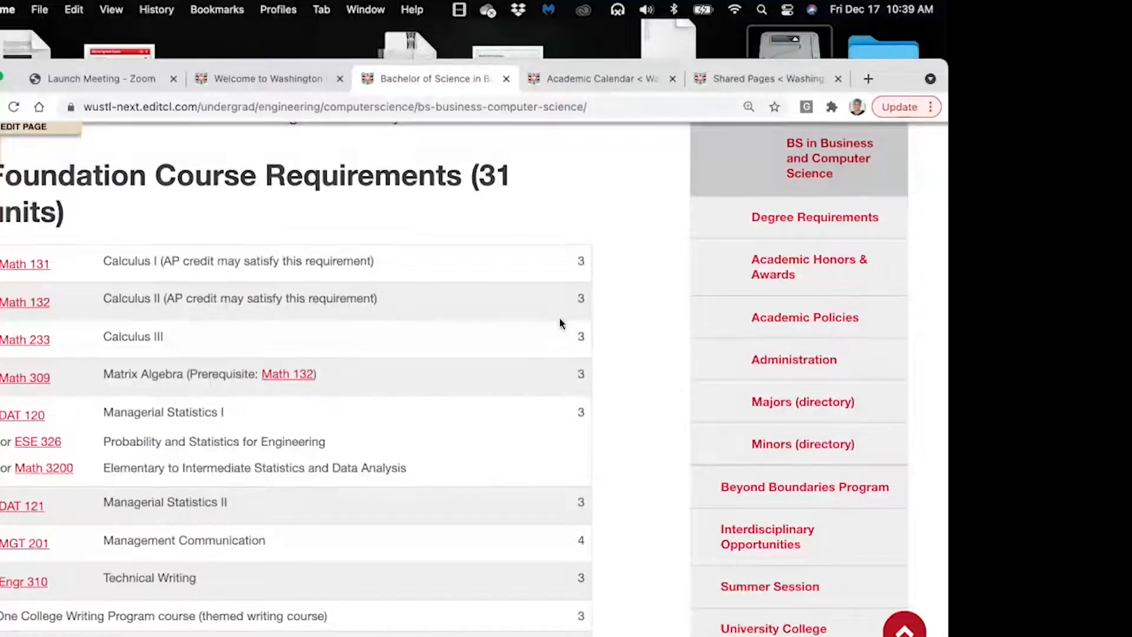
{"action": "scroll", "coordinate": [560, 319], "scroll_direction": "down", "scroll_amount": 3}
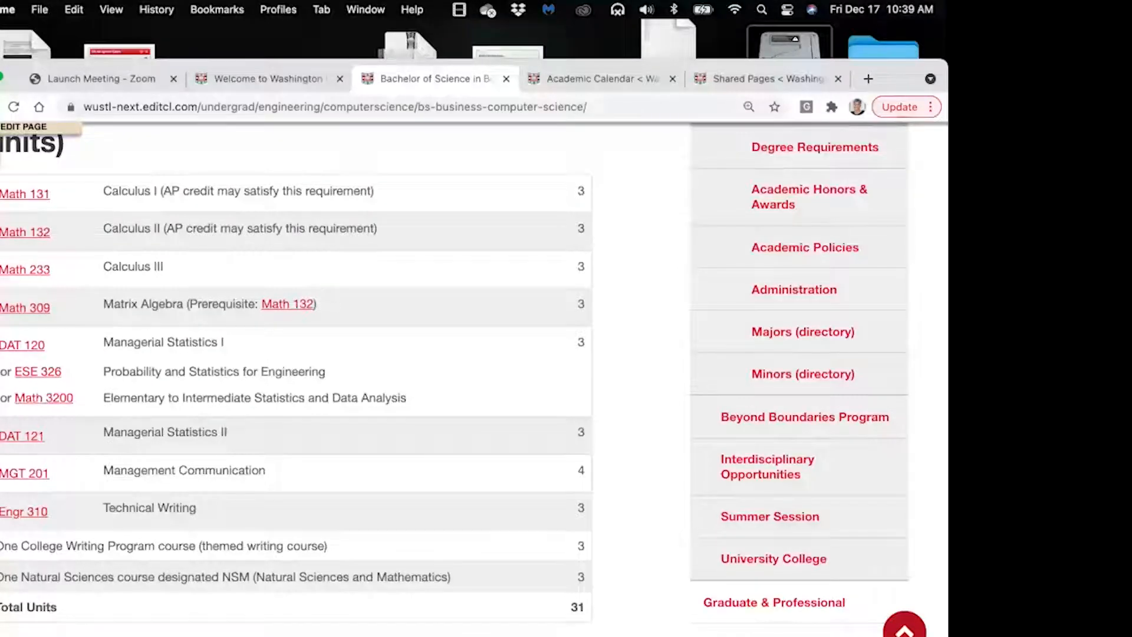
{"action": "scroll", "coordinate": [474, 379], "scroll_direction": "down", "scroll_amount": 2}
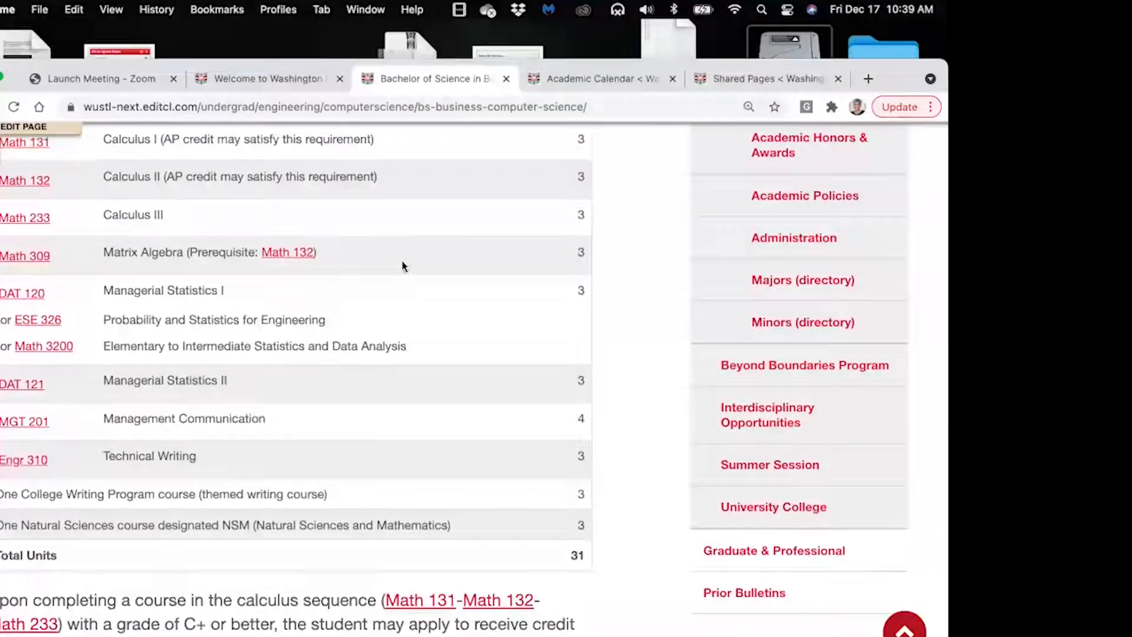
Open the Training page's content for editing and bring the editor fully into view
{"action": "left_click", "coordinate": [273, 80]}
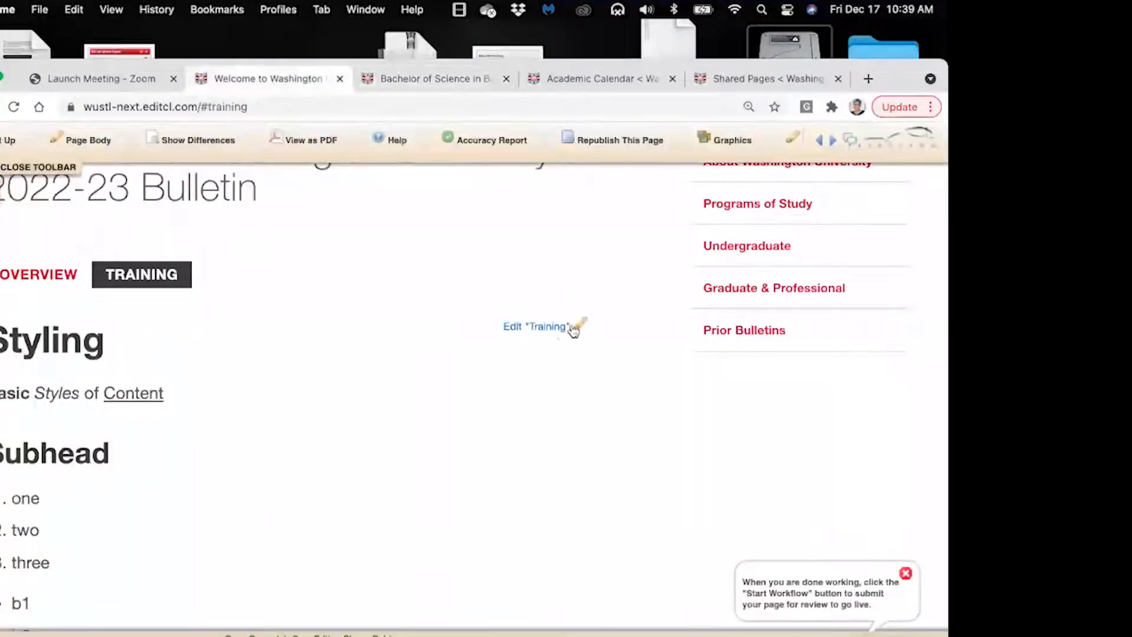
{"action": "left_click", "coordinate": [579, 328]}
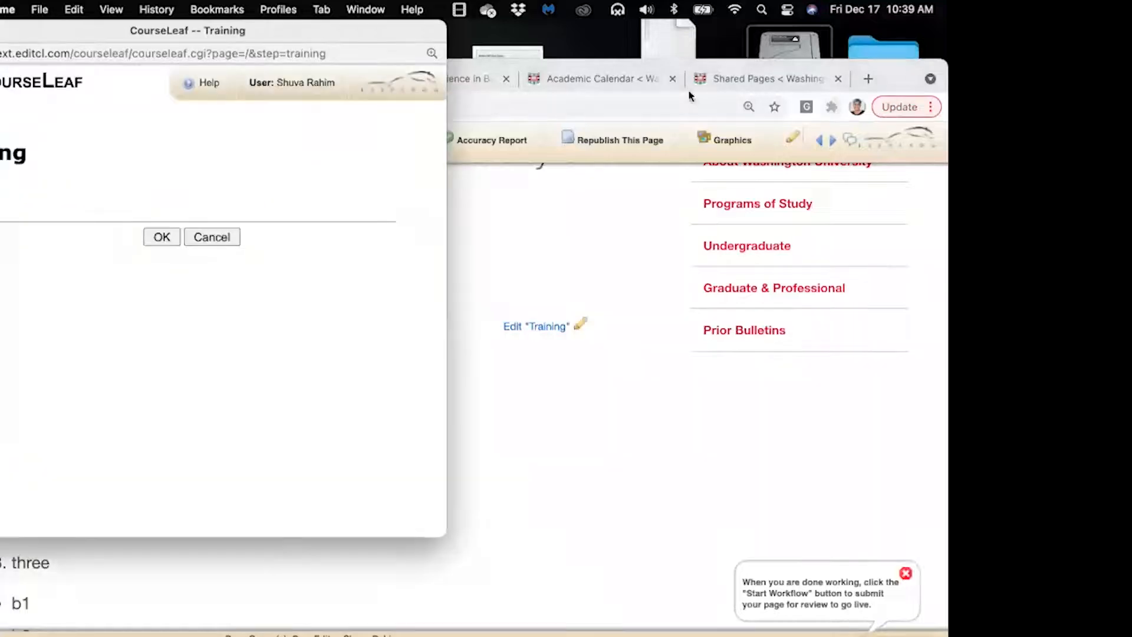
{"action": "left_click_drag", "start_coordinate": [897, 80], "coordinate": [896, 41]}
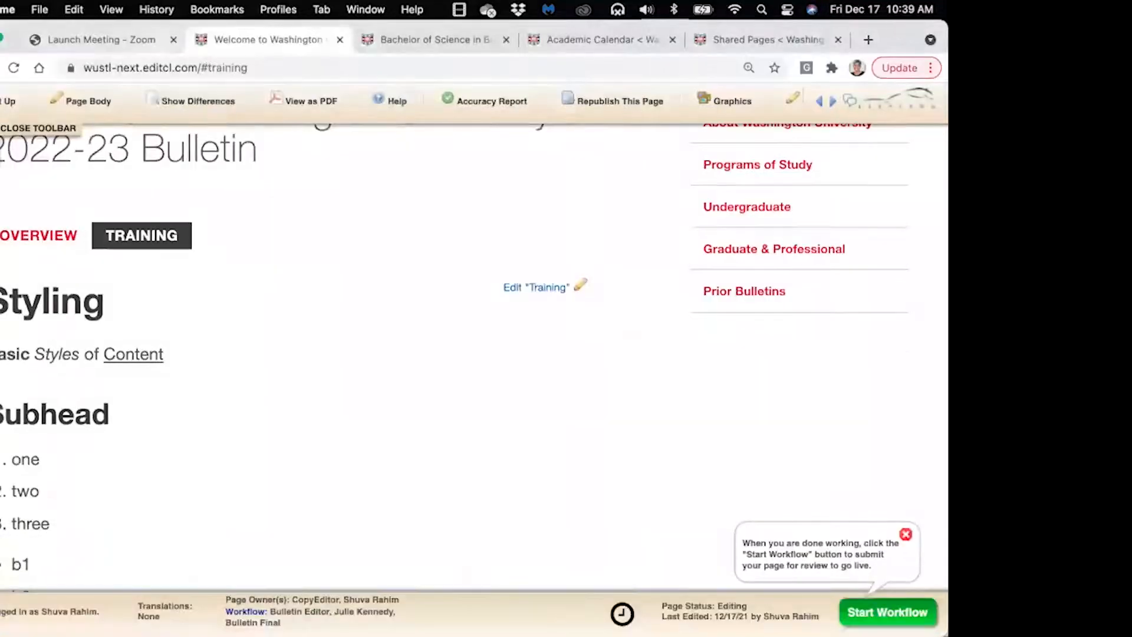
{"action": "left_click", "coordinate": [578, 286]}
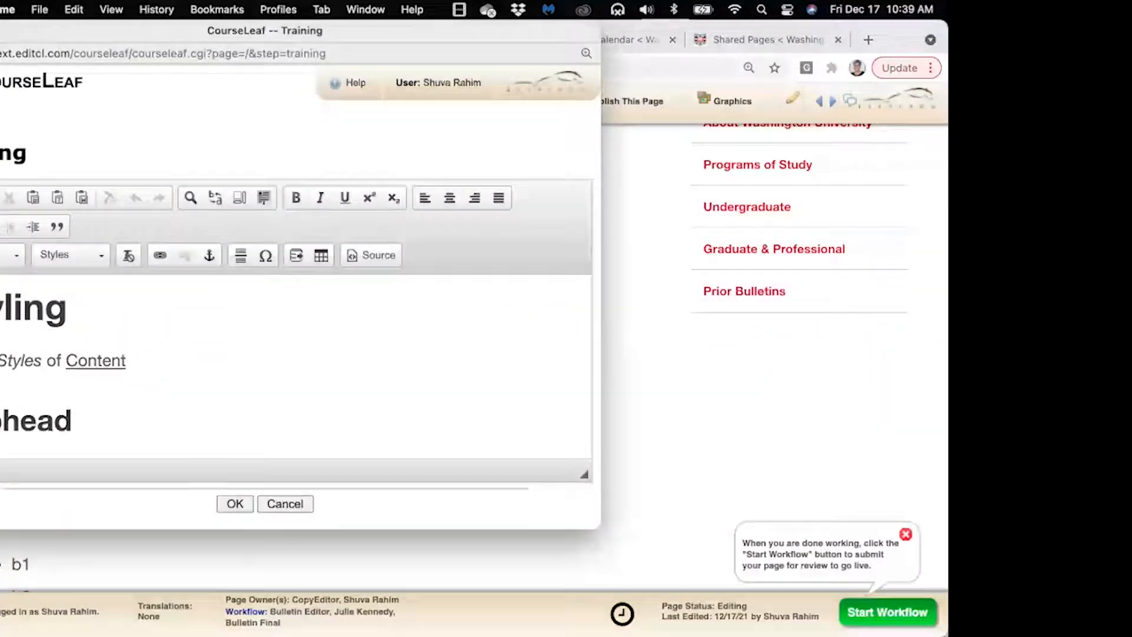
{"action": "left_click_drag", "start_coordinate": [59, 37], "coordinate": [230, 80]}
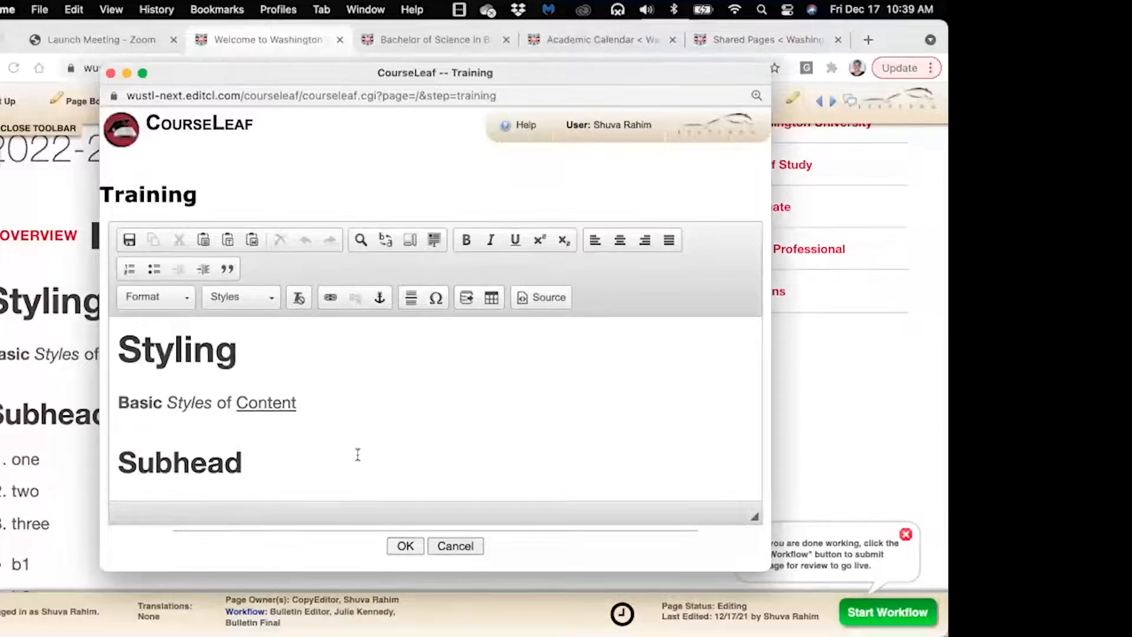
{"action": "scroll", "coordinate": [357, 455], "scroll_direction": "down", "scroll_amount": 10}
Add a 'Tables' line below café, format it as Heading 2, and start a new paragraph
{"action": "left_click", "coordinate": [357, 455]}
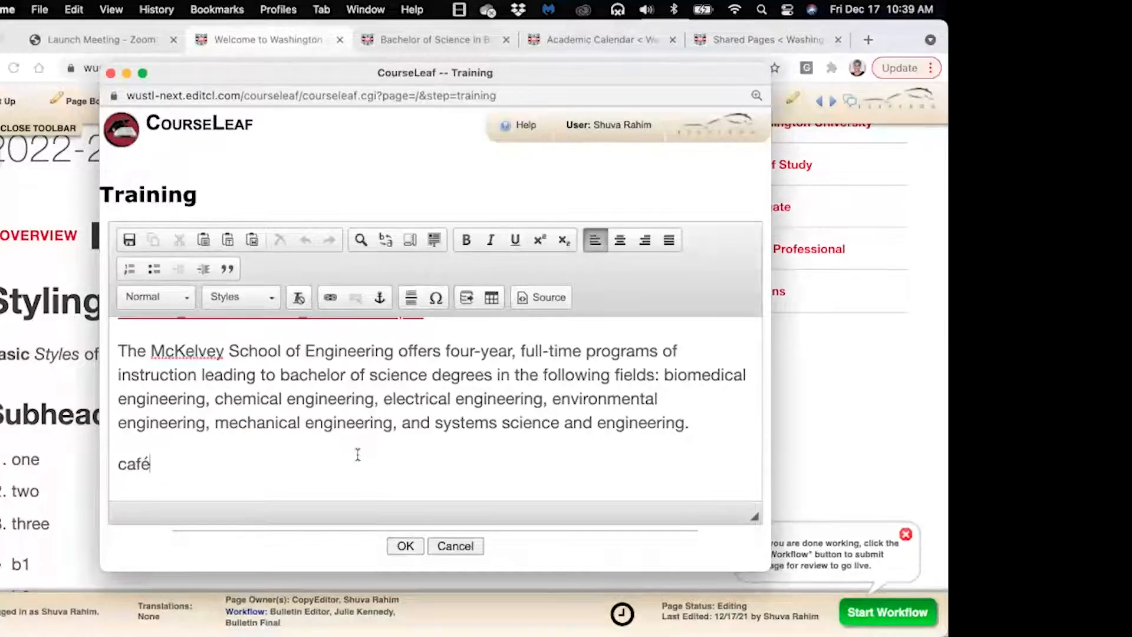
{"action": "key", "text": "Return"}
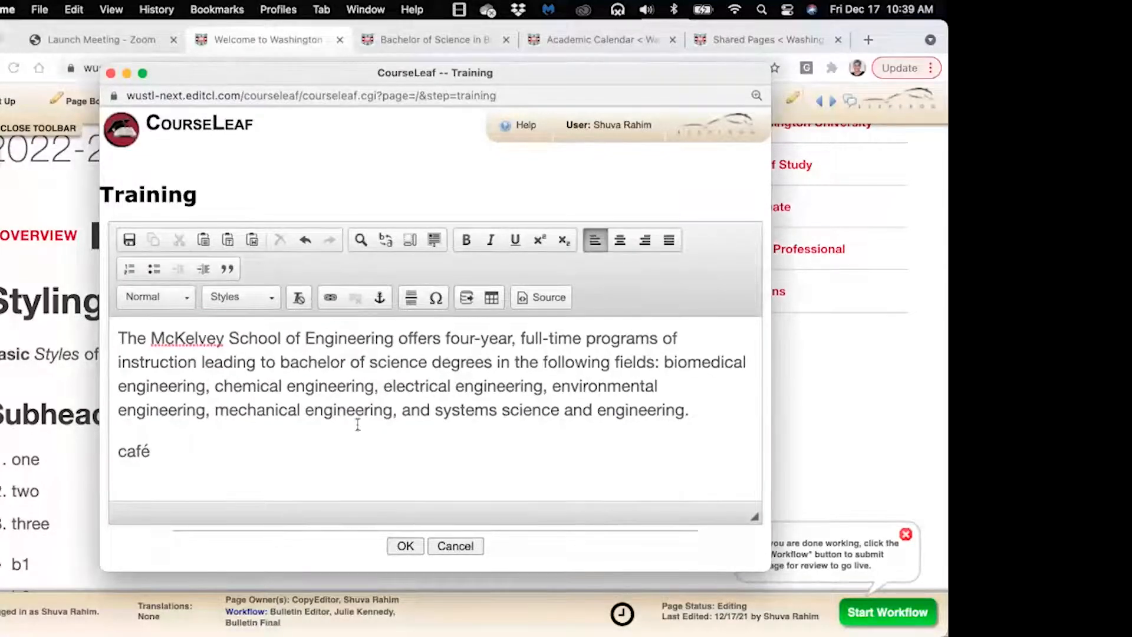
{"action": "scroll", "coordinate": [358, 424], "scroll_direction": "down", "scroll_amount": 1}
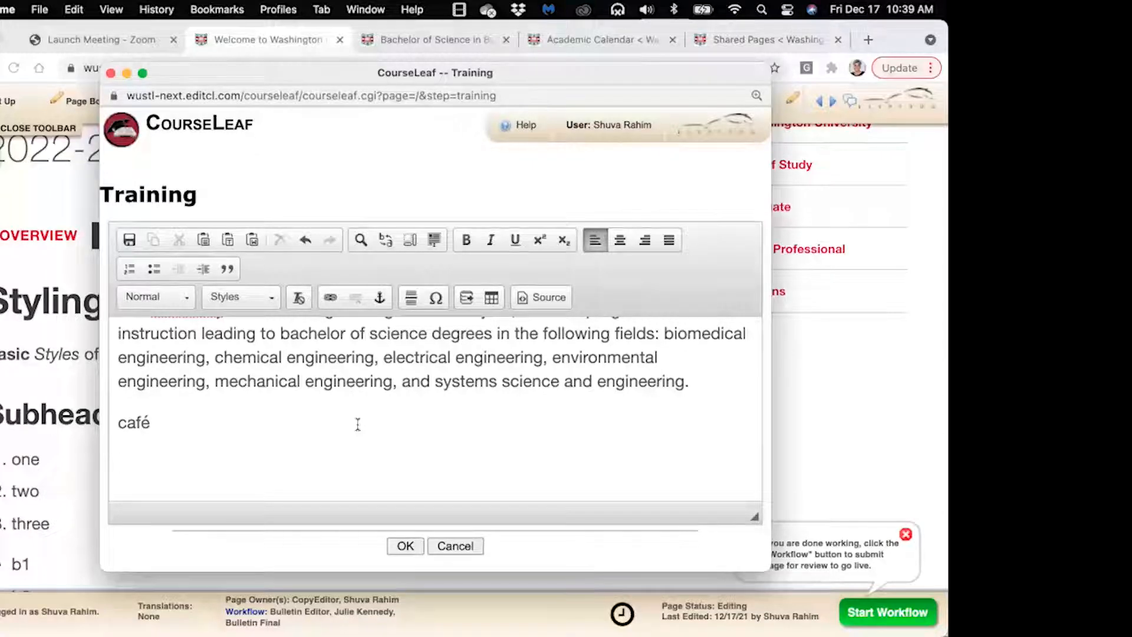
{"action": "type", "text": "Tables"}
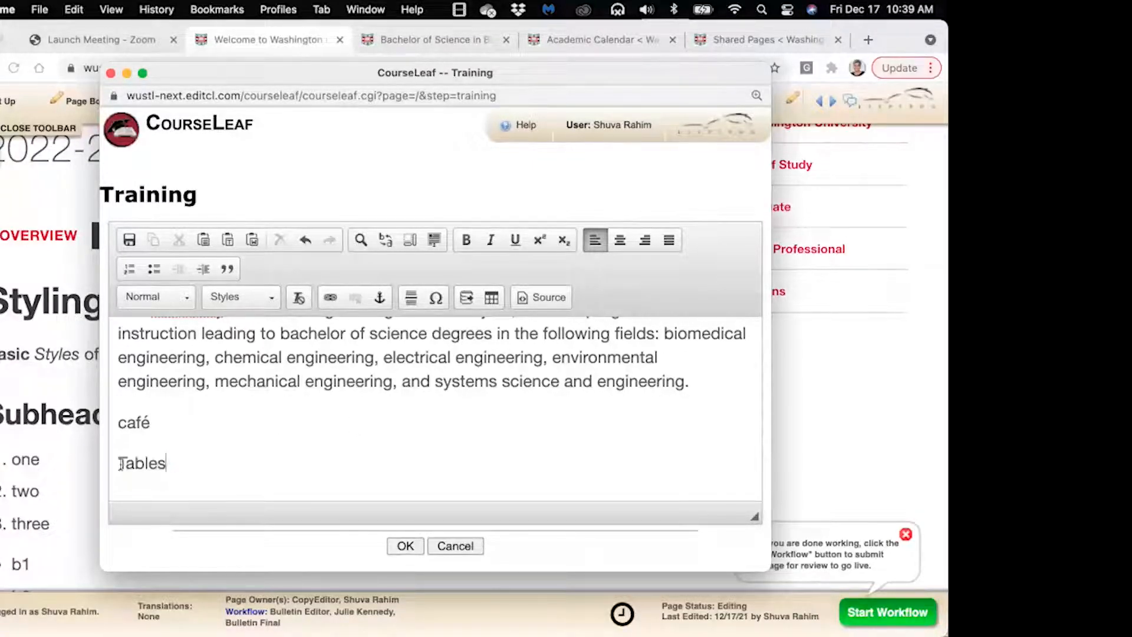
{"action": "double_click", "coordinate": [120, 464]}
{"action": "left_click", "coordinate": [155, 296]}
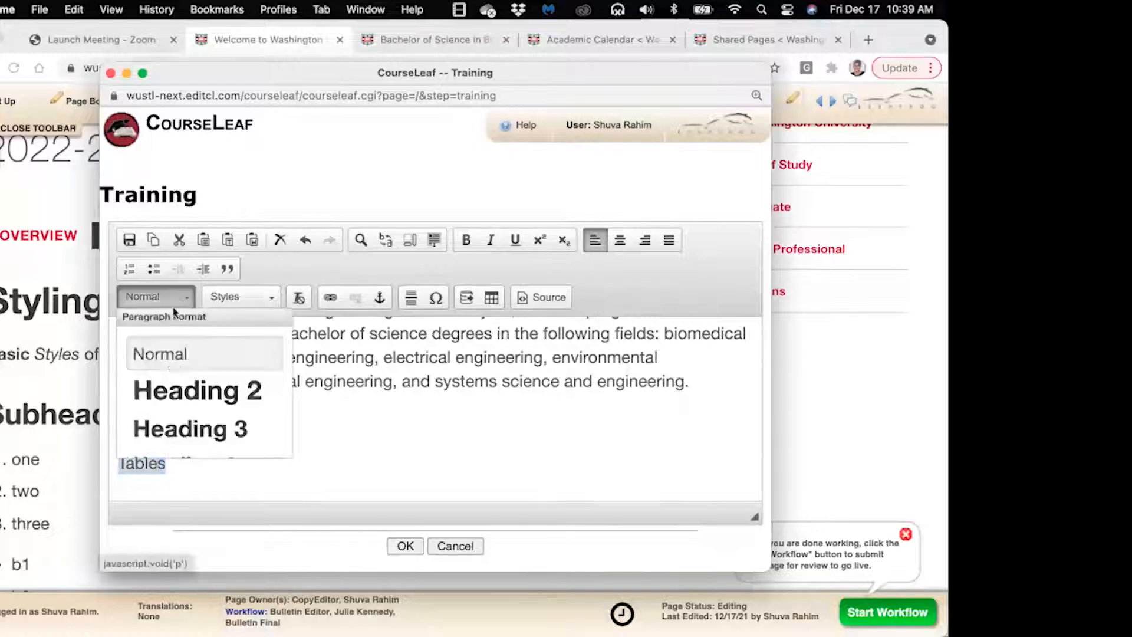
{"action": "left_click", "coordinate": [174, 394]}
{"action": "left_click", "coordinate": [239, 492]}
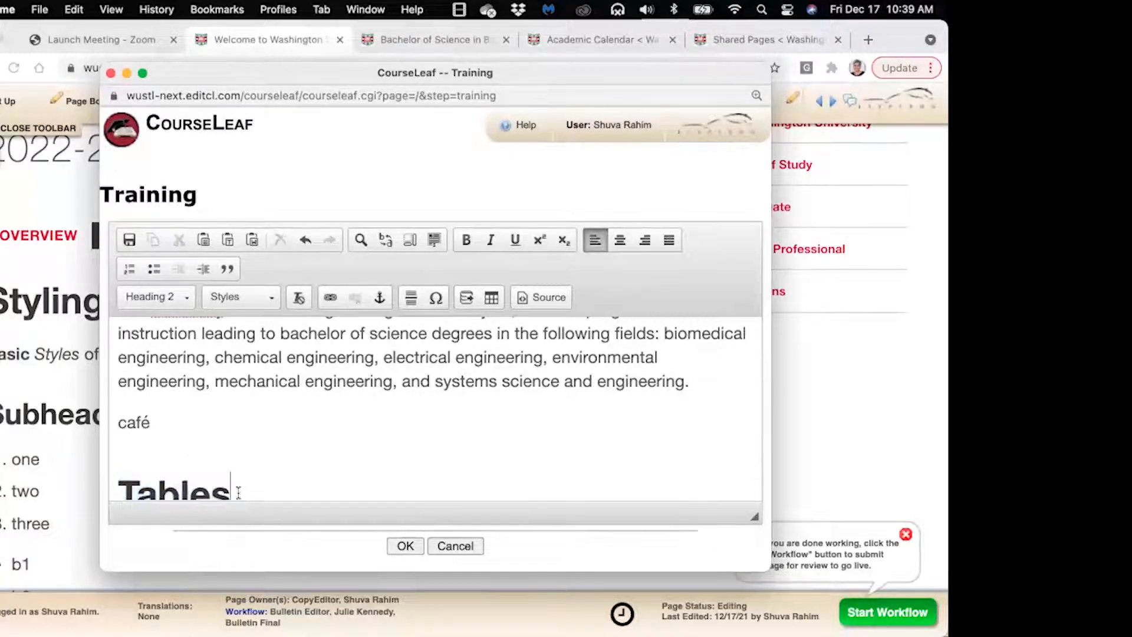
{"action": "key", "text": "Return"}
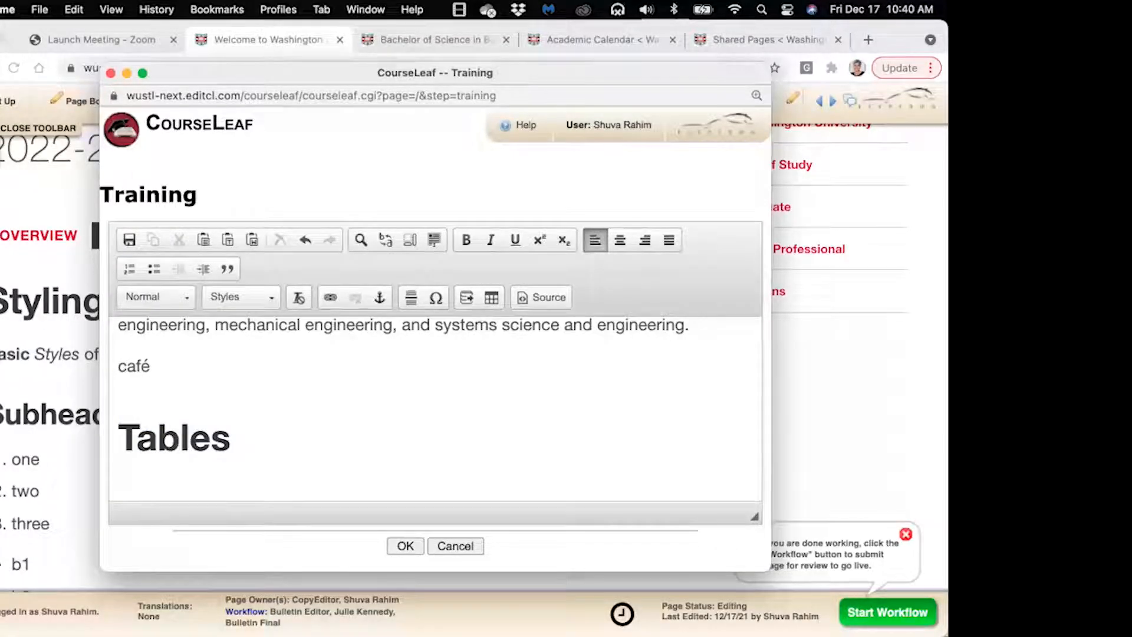
{"action": "scroll", "coordinate": [303, 473], "scroll_direction": "down", "scroll_amount": 1}
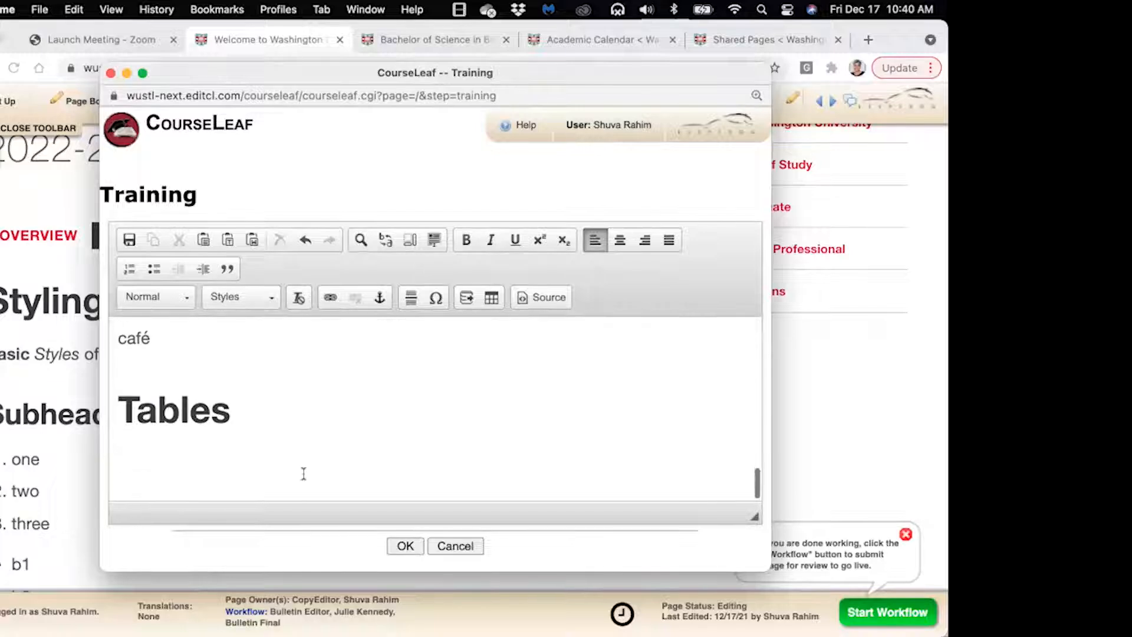
Insert a formatted table, keeping Course List as the table type
{"action": "left_click", "coordinate": [491, 300]}
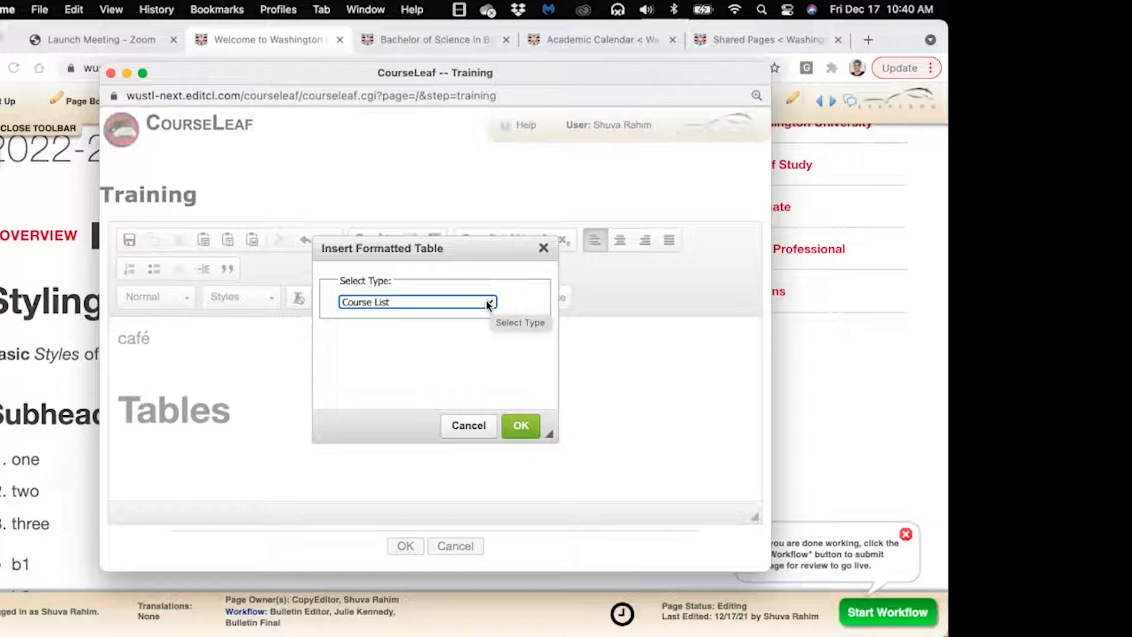
{"action": "left_click", "coordinate": [486, 303]}
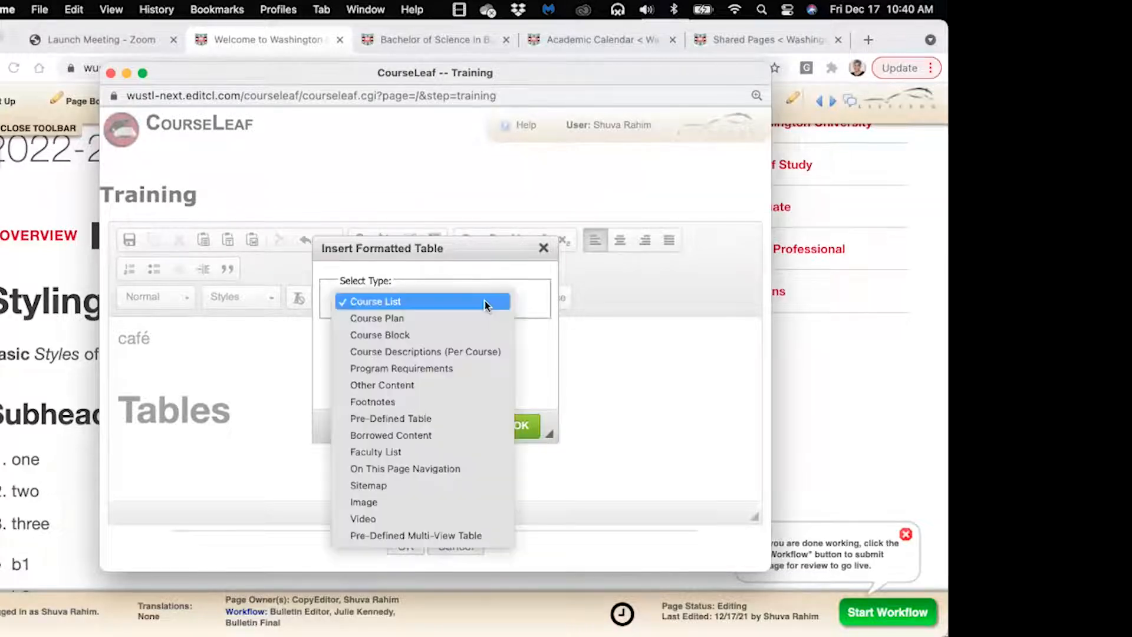
{"action": "left_click", "coordinate": [449, 305]}
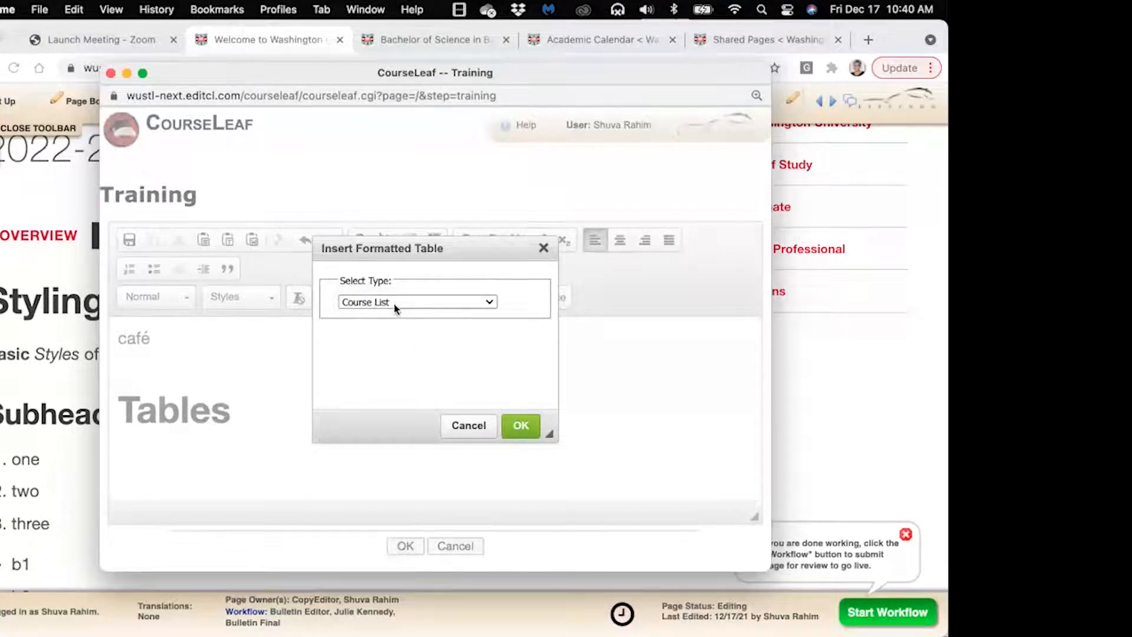
{"action": "left_click", "coordinate": [520, 425]}
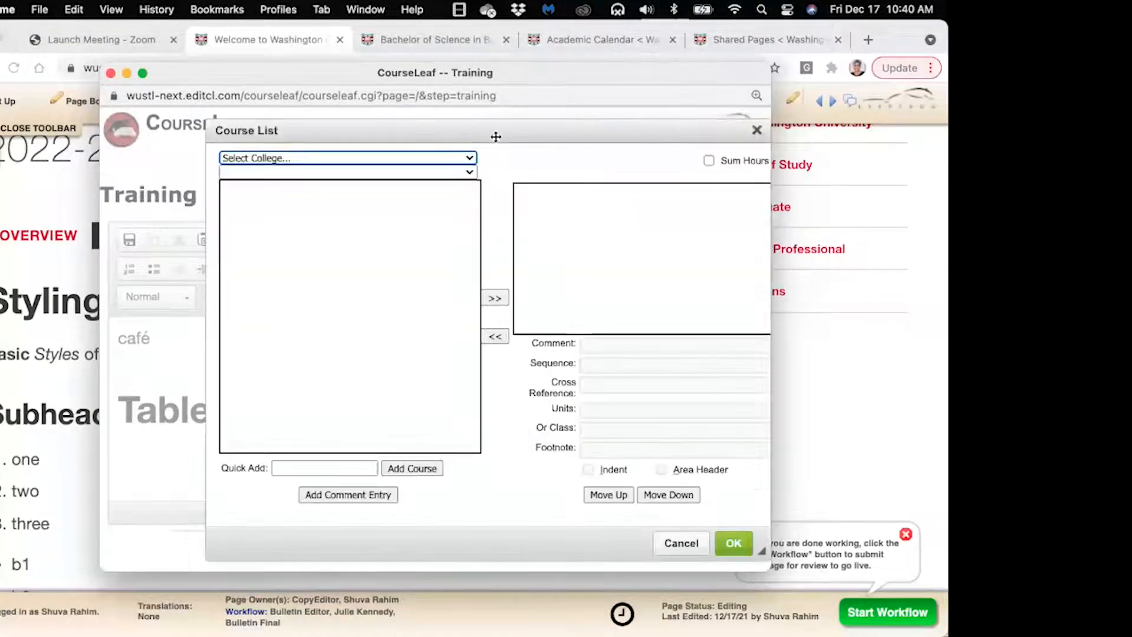
Filter the available courses to the Arts & Sciences college's Chemistry department
{"action": "left_click_drag", "start_coordinate": [496, 137], "coordinate": [430, 121]}
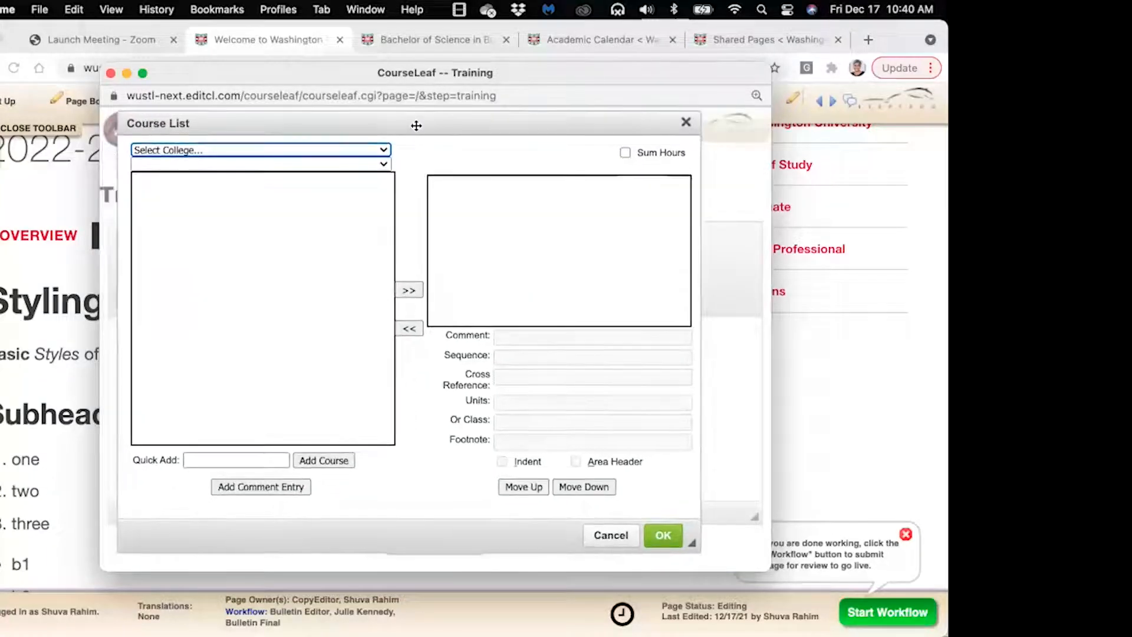
{"action": "left_click", "coordinate": [385, 151]}
{"action": "left_click", "coordinate": [368, 168]}
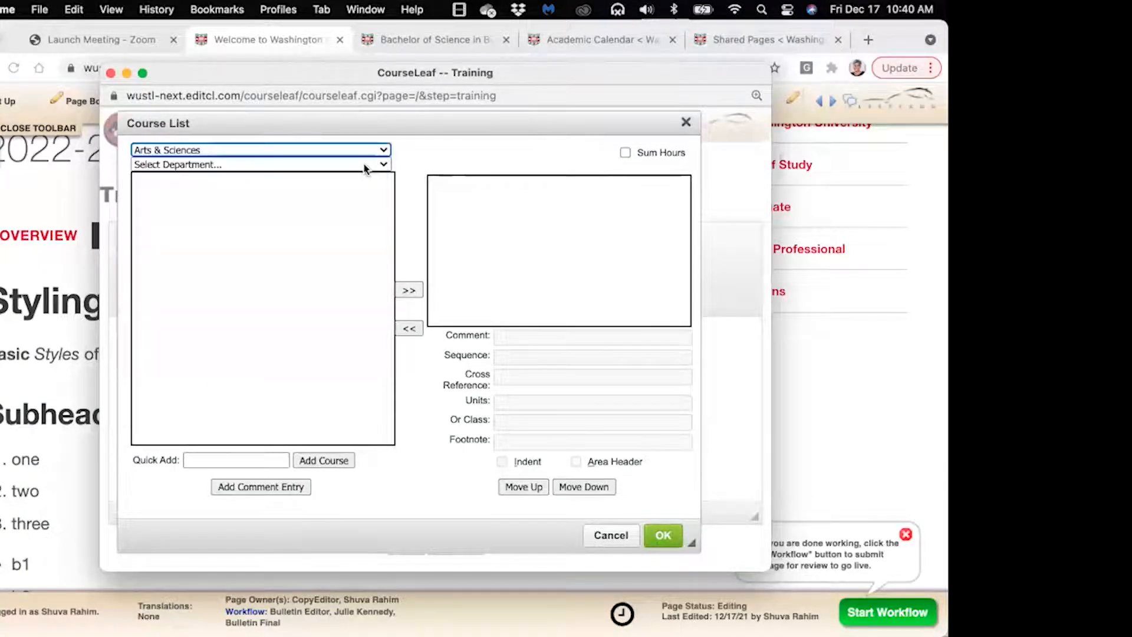
{"action": "left_click", "coordinate": [364, 165]}
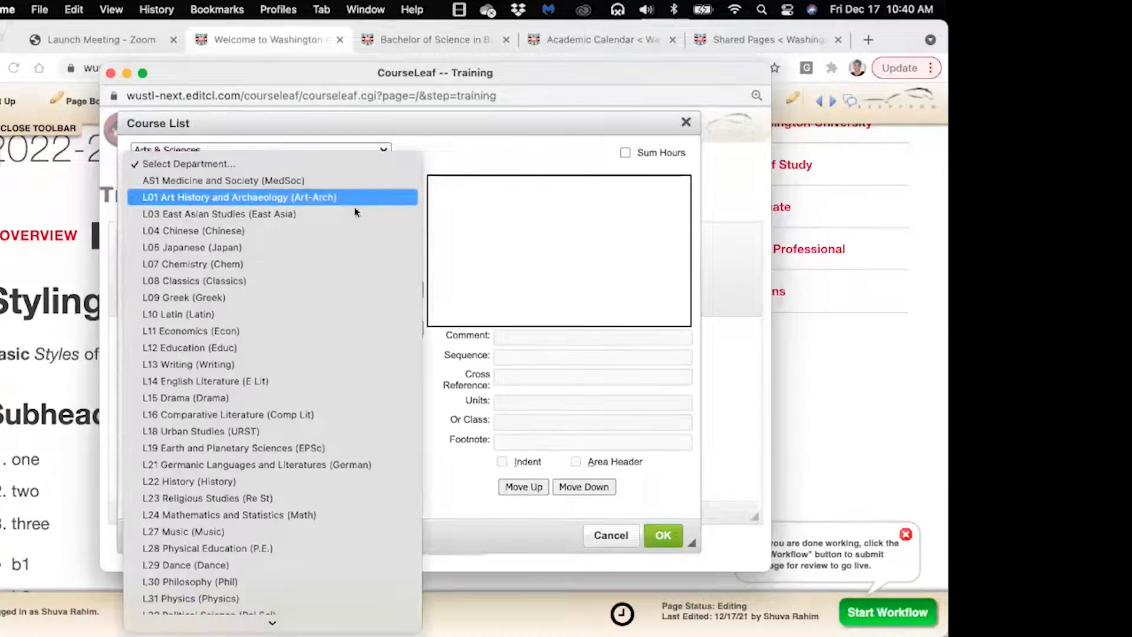
{"action": "left_click", "coordinate": [348, 200]}
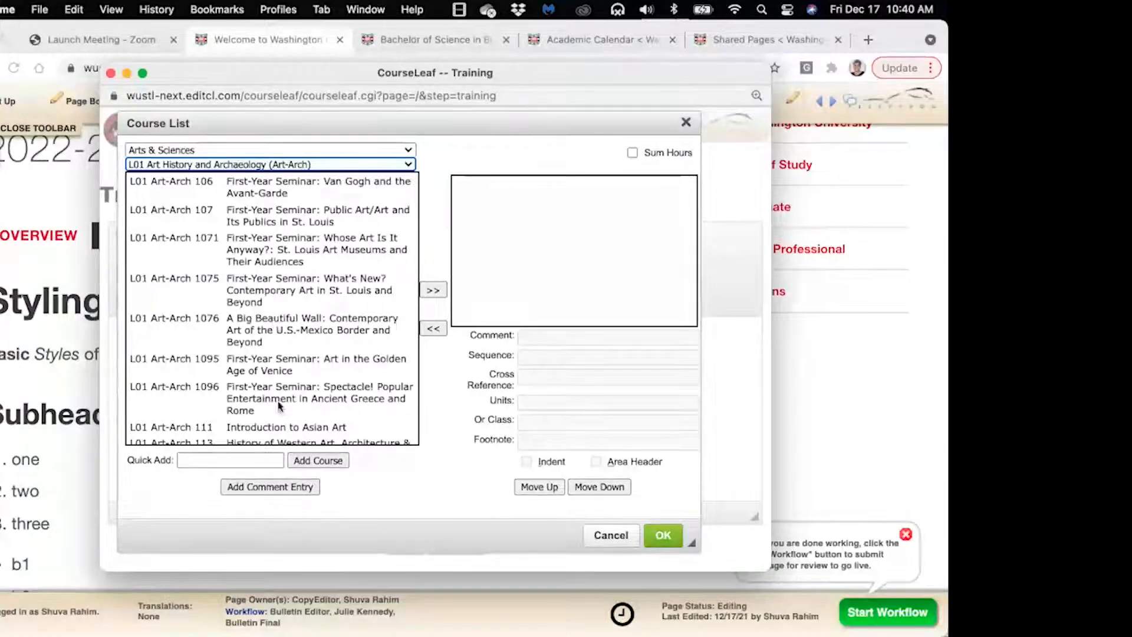
{"action": "left_click", "coordinate": [314, 165]}
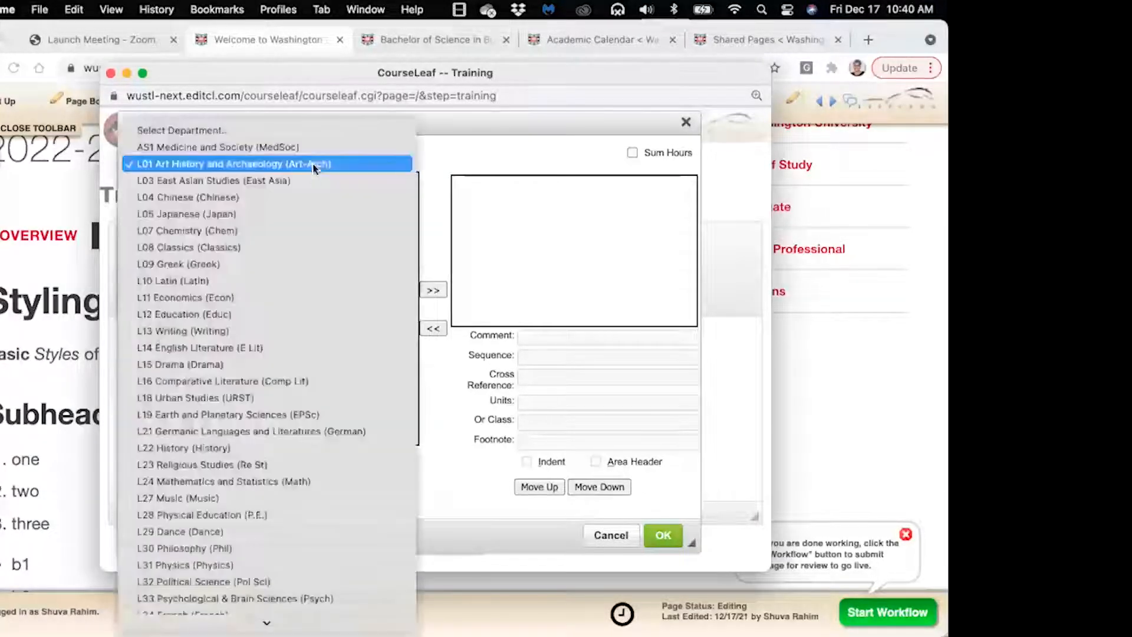
{"action": "left_click", "coordinate": [303, 234]}
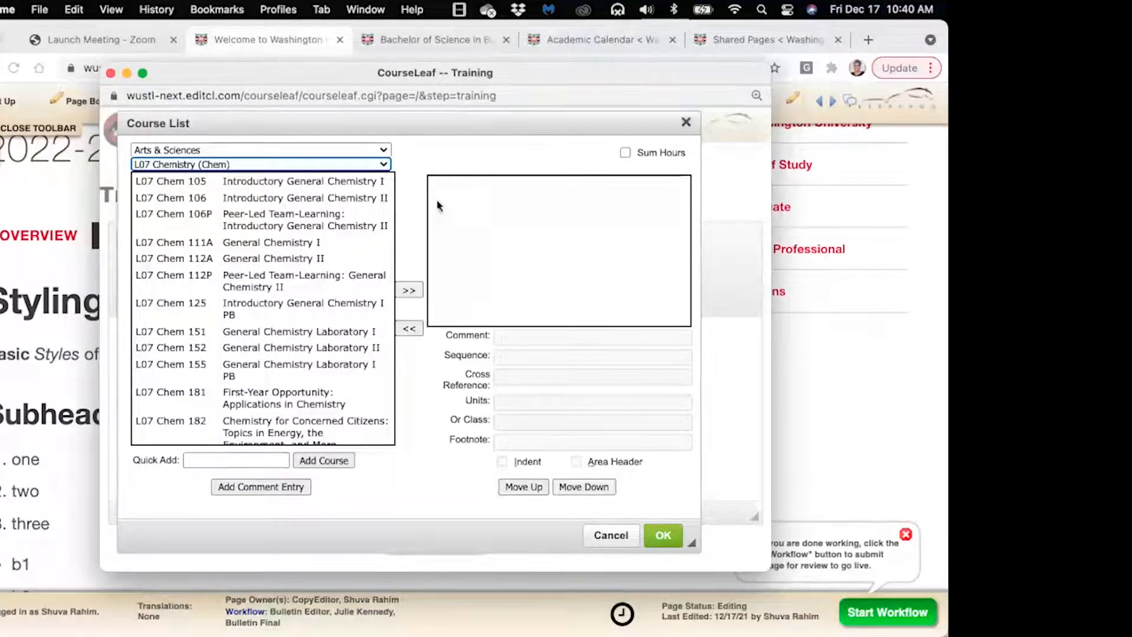
Add L07 Chem 105, 106, 106P, 111A, 112A and 112P to the course list
{"action": "left_click", "coordinate": [263, 182]}
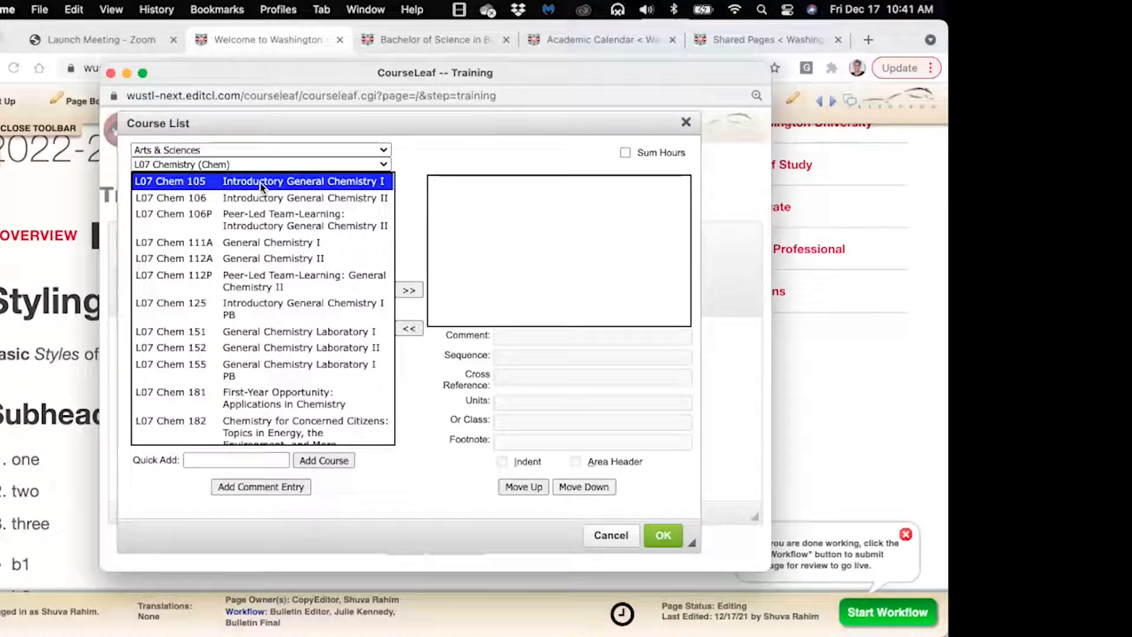
{"action": "left_click", "coordinate": [406, 291]}
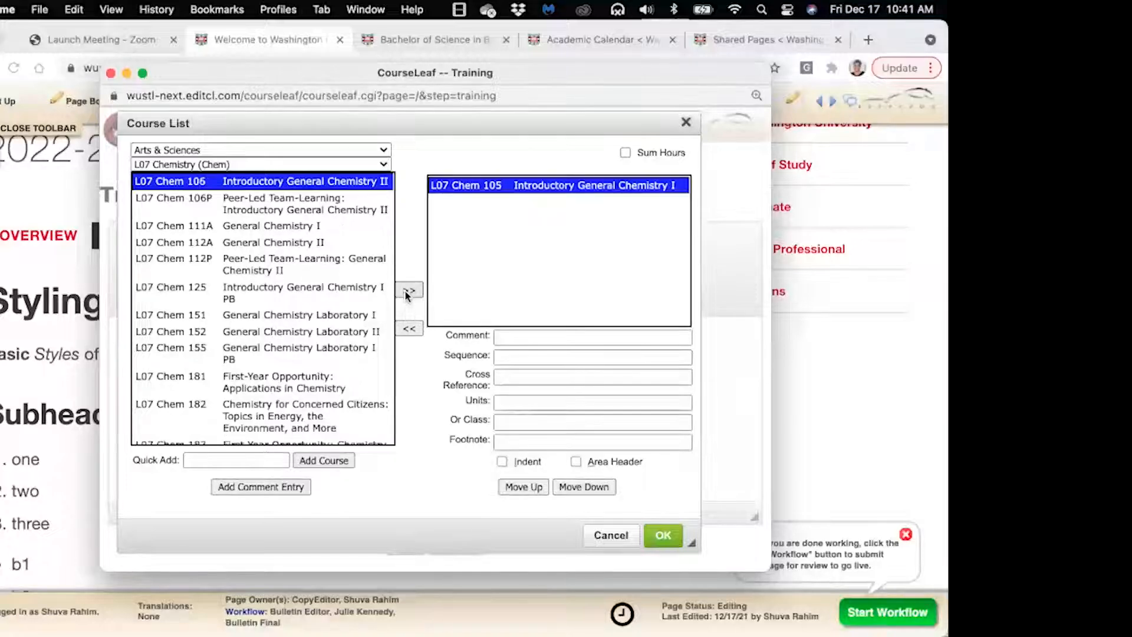
{"action": "left_click", "coordinate": [407, 291]}
{"action": "left_click", "coordinate": [406, 291]}
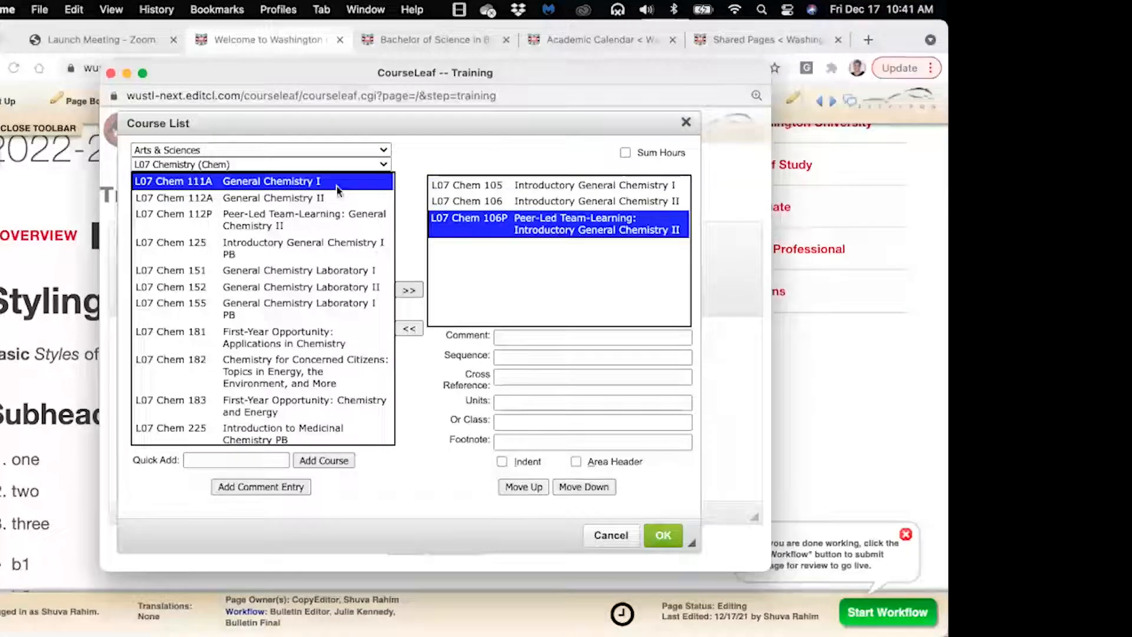
{"action": "double_click", "coordinate": [276, 185]}
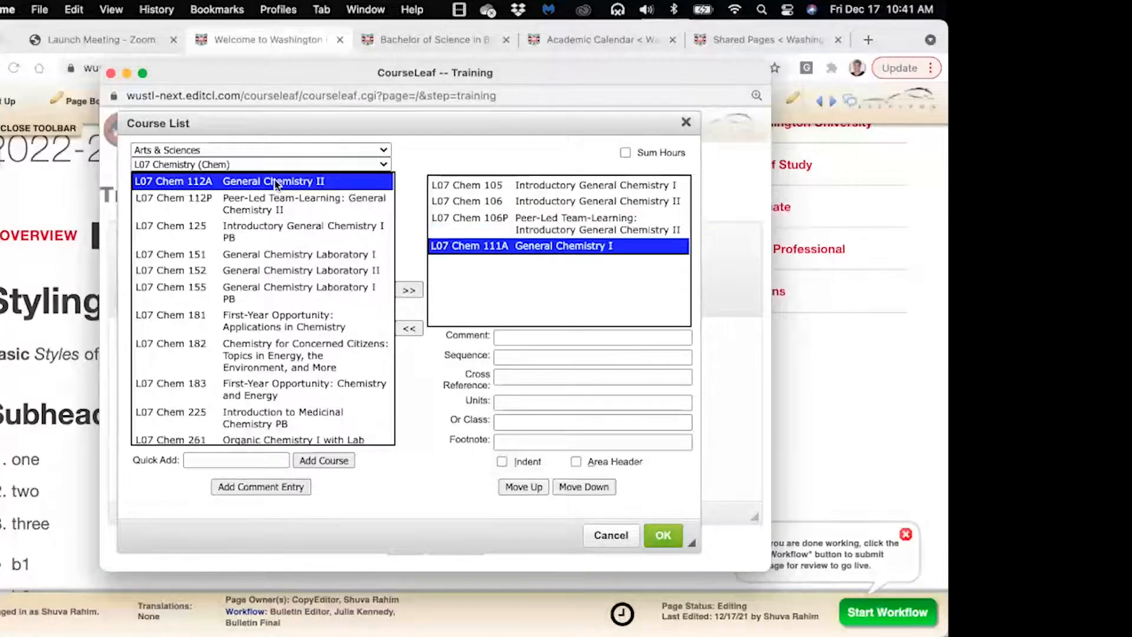
{"action": "double_click", "coordinate": [276, 184]}
{"action": "double_click", "coordinate": [276, 185]}
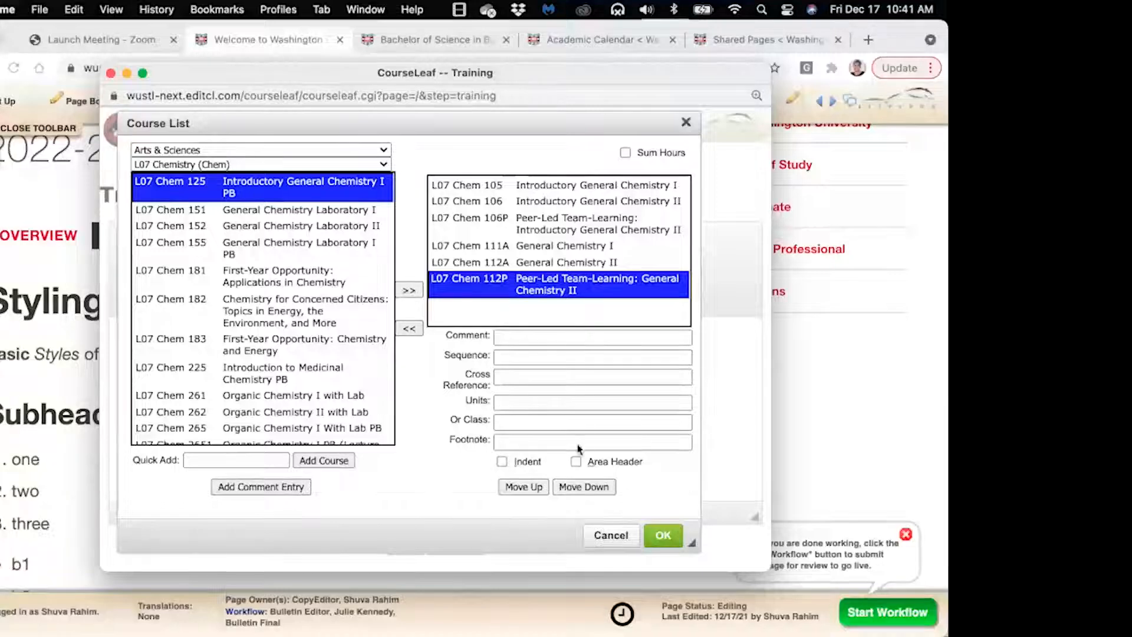
Insert the six-course Chemistry list into the page and enlarge the editor window
{"action": "left_click", "coordinate": [675, 535]}
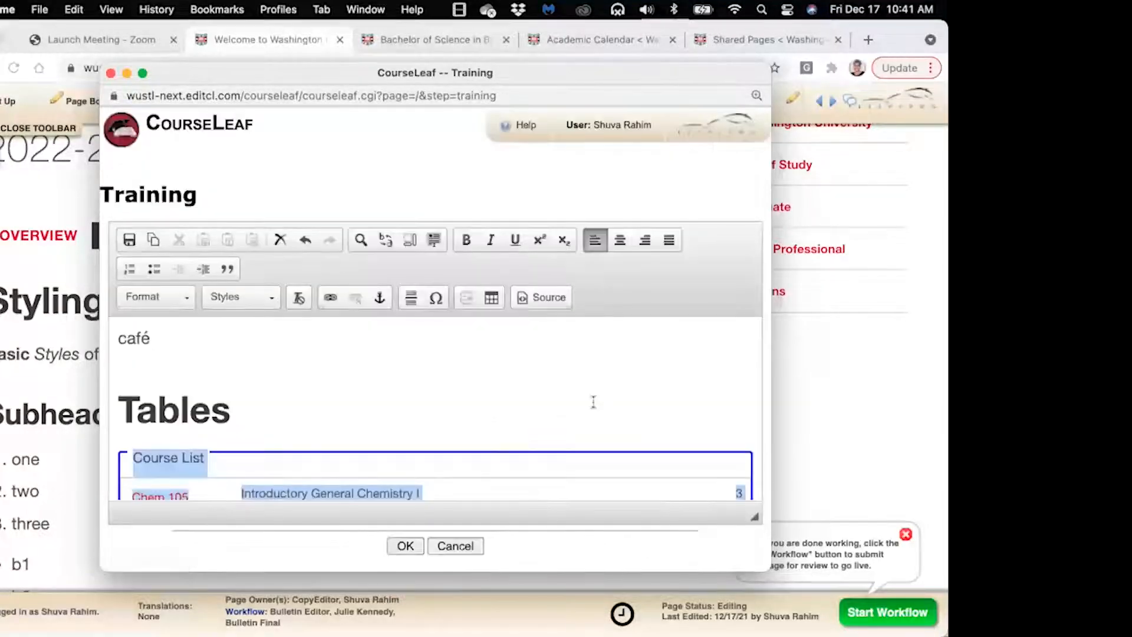
{"action": "scroll", "coordinate": [593, 401], "scroll_direction": "down", "scroll_amount": 2}
{"action": "scroll", "coordinate": [593, 401], "scroll_direction": "down", "scroll_amount": 3}
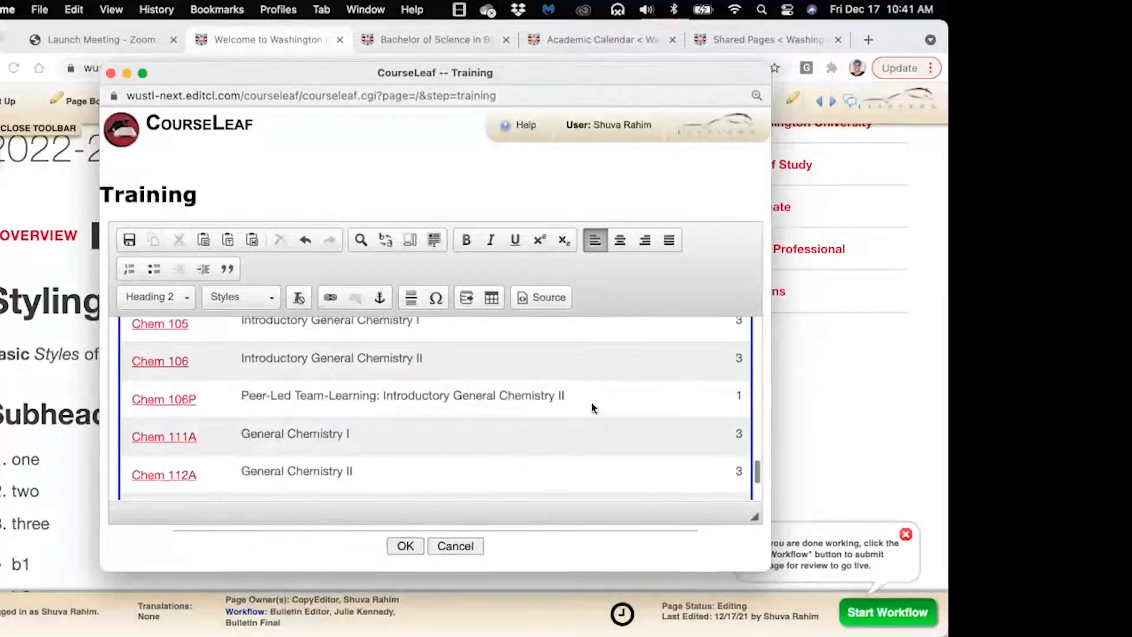
{"action": "left_click_drag", "start_coordinate": [251, 75], "coordinate": [117, 45]}
{"action": "left_click_drag", "start_coordinate": [693, 551], "coordinate": [946, 579]}
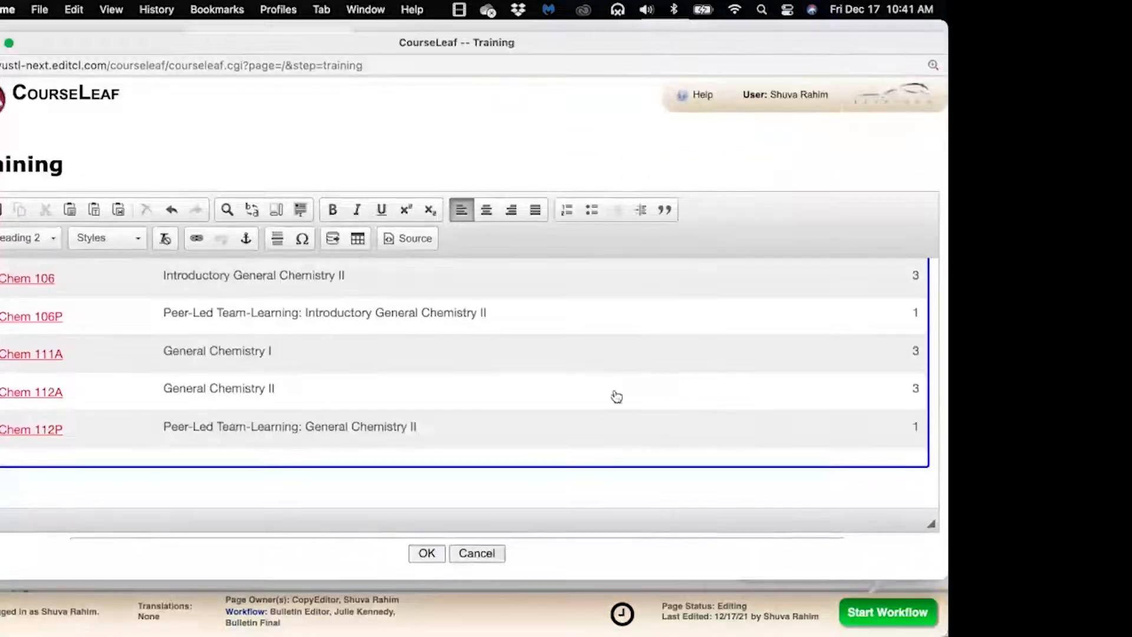
{"action": "scroll", "coordinate": [614, 397], "scroll_direction": "up", "scroll_amount": 3}
{"action": "scroll", "coordinate": [617, 396], "scroll_direction": "down", "scroll_amount": 3}
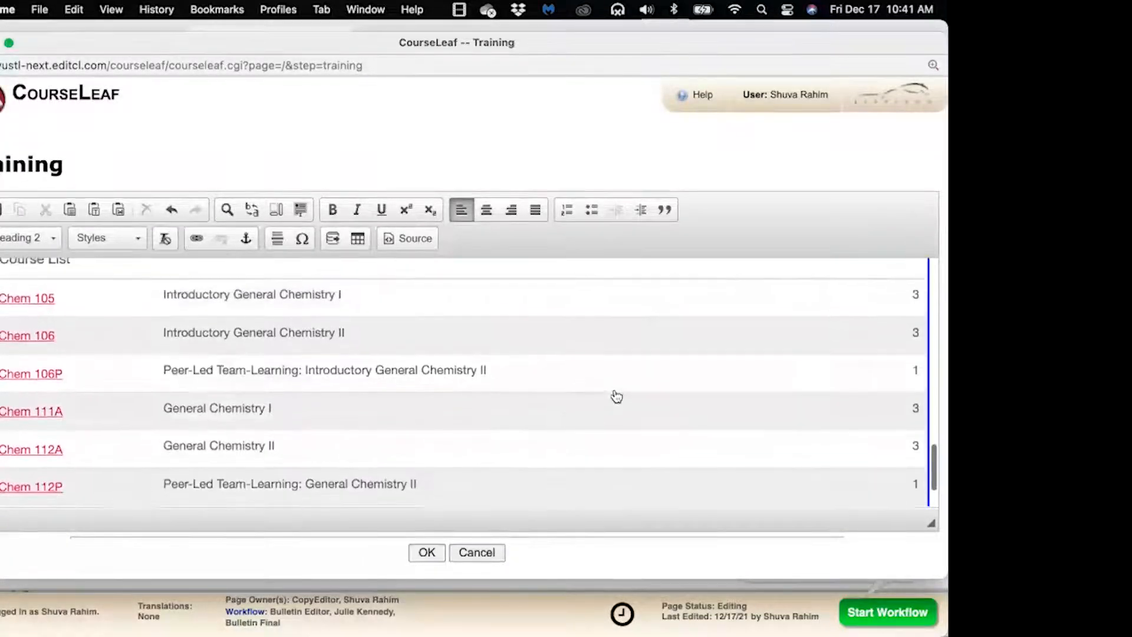
{"action": "scroll", "coordinate": [617, 396], "scroll_direction": "up", "scroll_amount": 2}
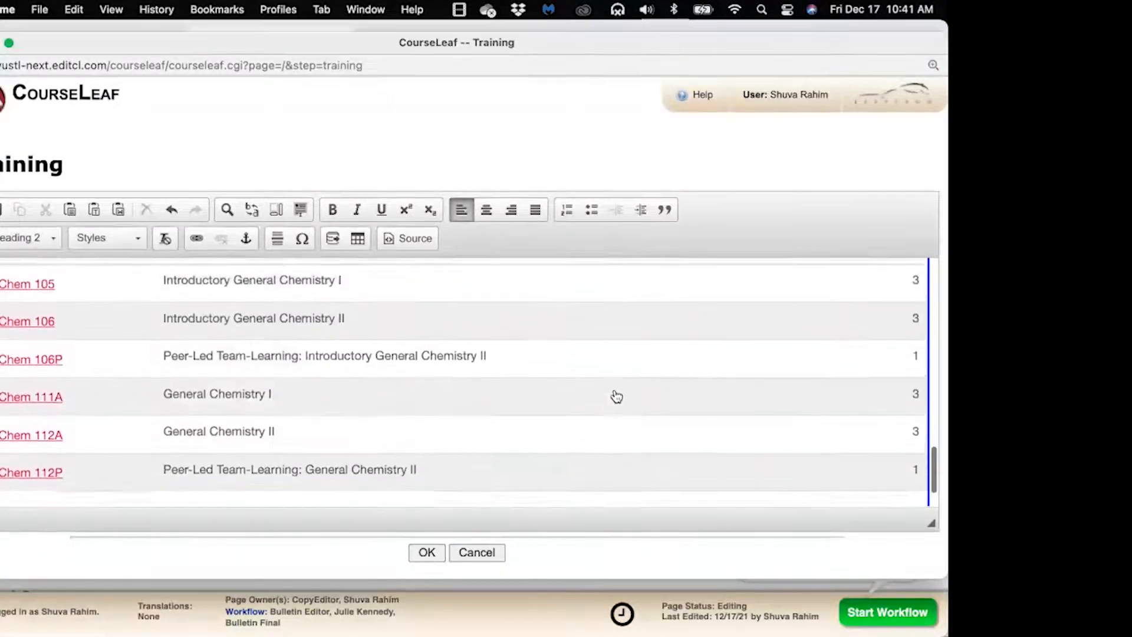
{"action": "scroll", "coordinate": [624, 391], "scroll_direction": "down", "scroll_amount": 1}
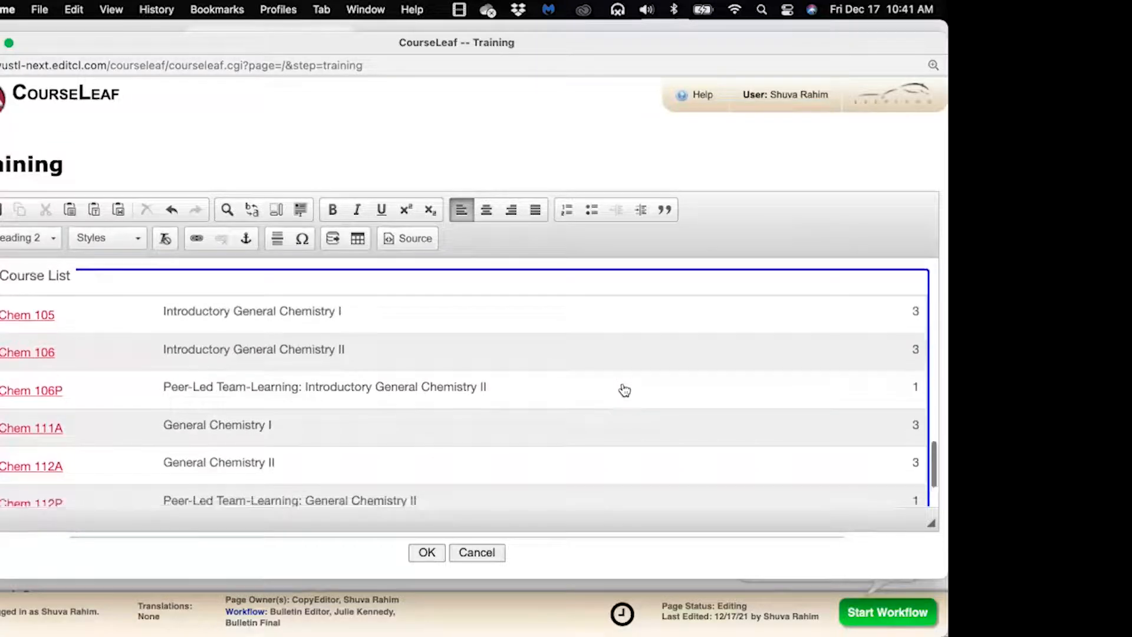
{"action": "scroll", "coordinate": [625, 390], "scroll_direction": "up", "scroll_amount": 1}
Inspect the inserted Course List table, then reopen it in the course-list editor
{"action": "double_click", "coordinate": [625, 391]}
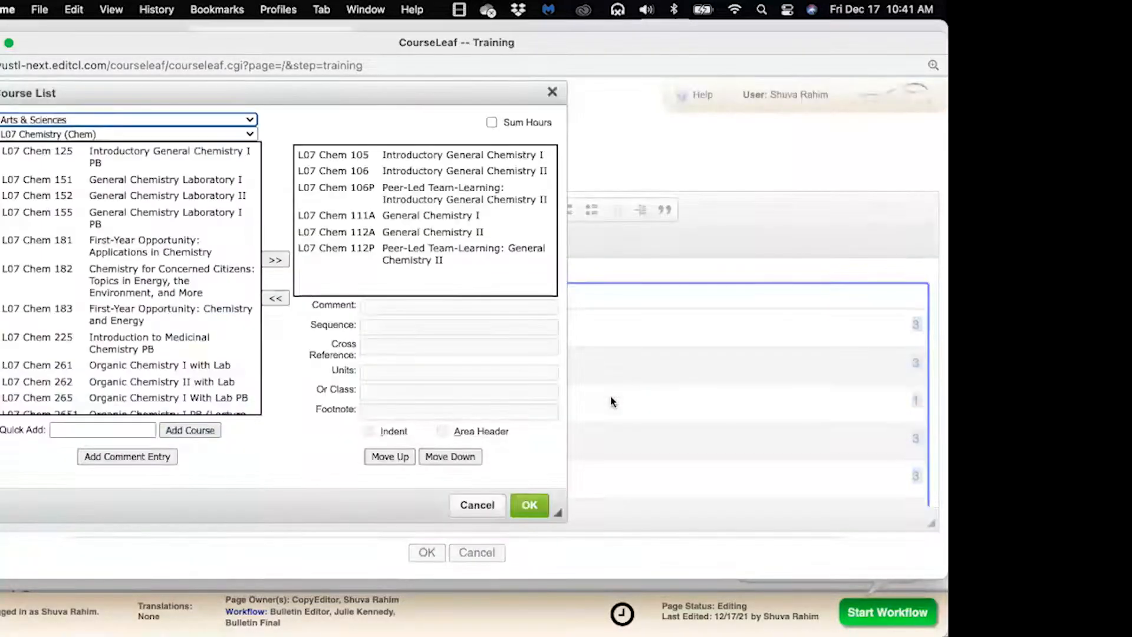
{"action": "left_click", "coordinate": [477, 504]}
{"action": "scroll", "coordinate": [587, 359], "scroll_direction": "up", "scroll_amount": 2}
{"action": "scroll", "coordinate": [590, 406], "scroll_direction": "down", "scroll_amount": 1}
{"action": "scroll", "coordinate": [569, 359], "scroll_direction": "down", "scroll_amount": 1}
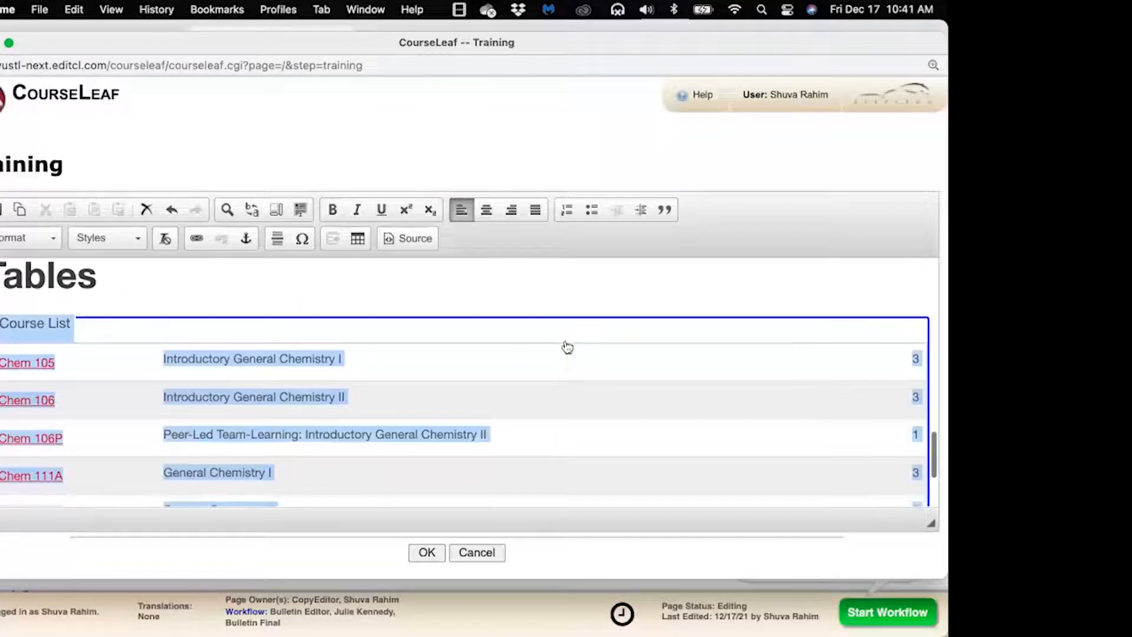
{"action": "left_click", "coordinate": [549, 288]}
{"action": "left_click", "coordinate": [585, 397]}
{"action": "scroll", "coordinate": [585, 396], "scroll_direction": "down", "scroll_amount": 5}
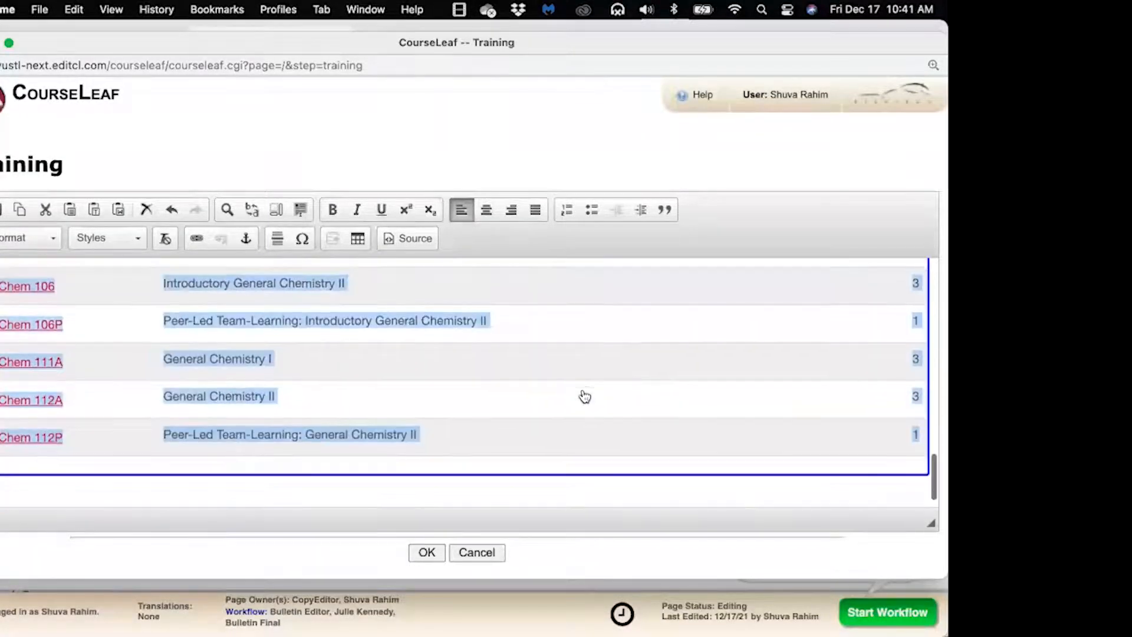
{"action": "scroll", "coordinate": [585, 396], "scroll_direction": "up", "scroll_amount": 5}
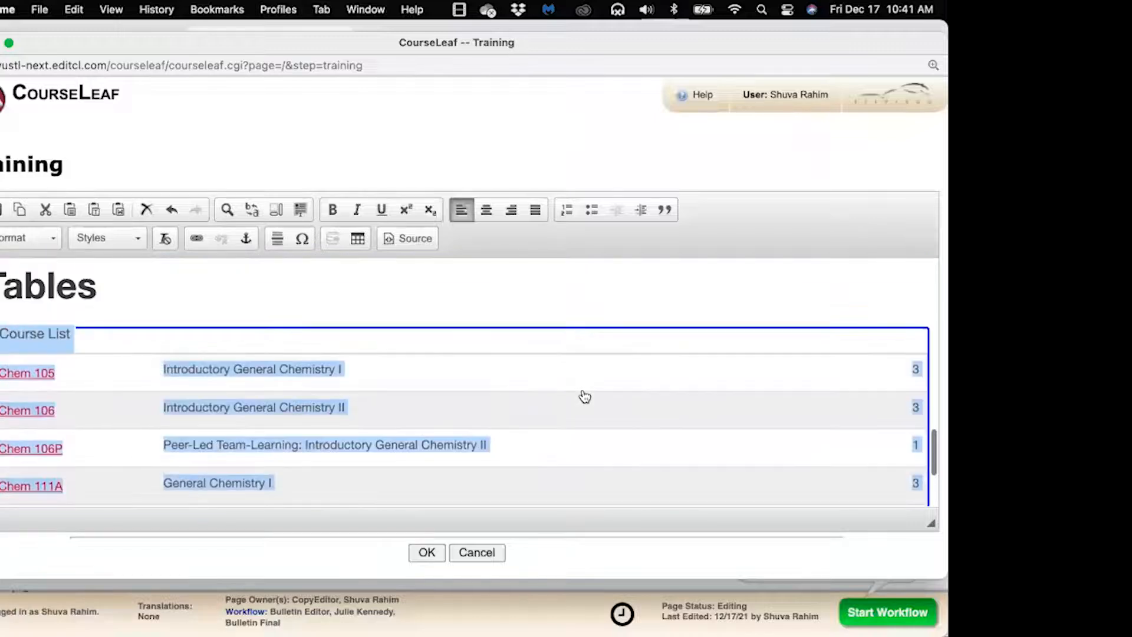
{"action": "left_click", "coordinate": [555, 303]}
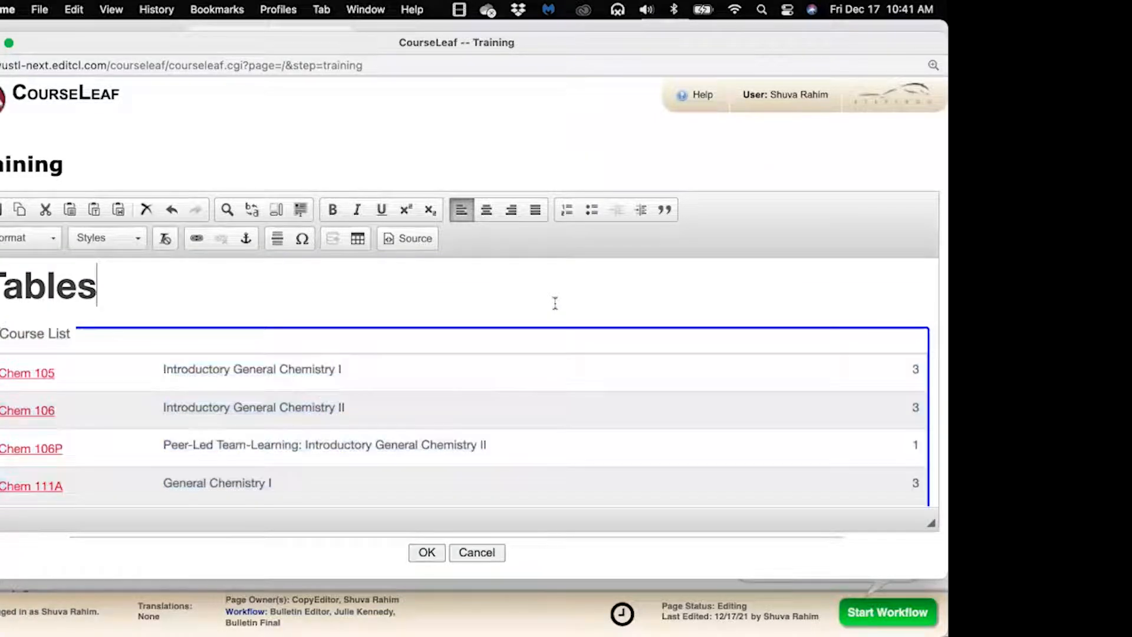
{"action": "double_click", "coordinate": [612, 426]}
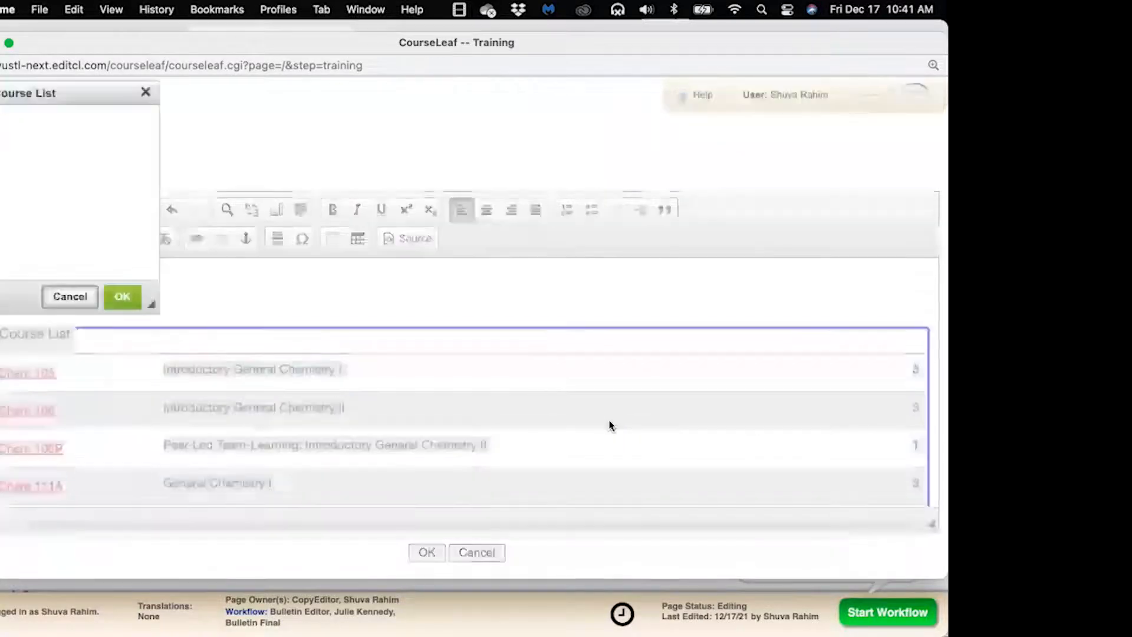
Give L07 Chem 105 the comment 'See instructor' and confirm it was kept
{"action": "left_click_drag", "start_coordinate": [359, 99], "coordinate": [444, 114]}
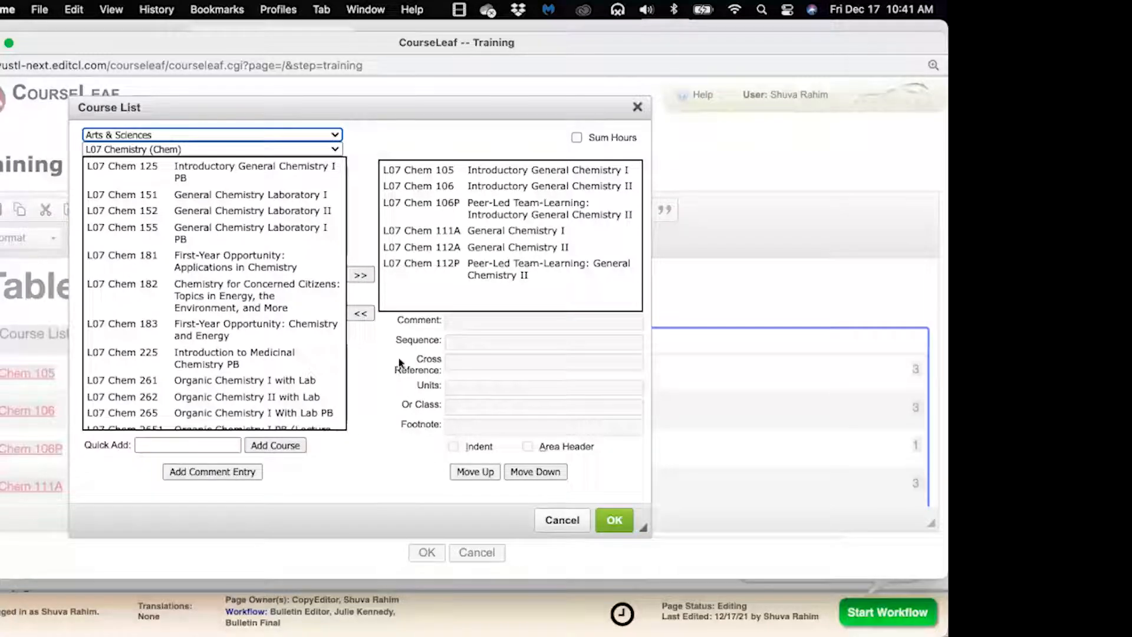
{"action": "left_click", "coordinate": [448, 172]}
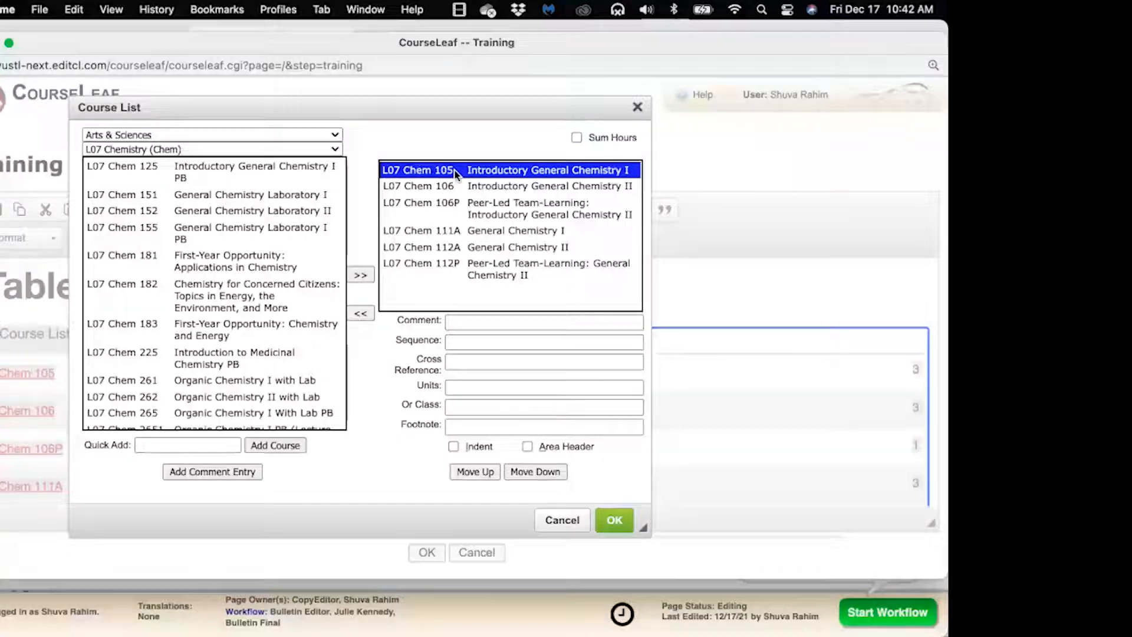
{"action": "left_click", "coordinate": [461, 320]}
{"action": "type", "text": "See instructor"}
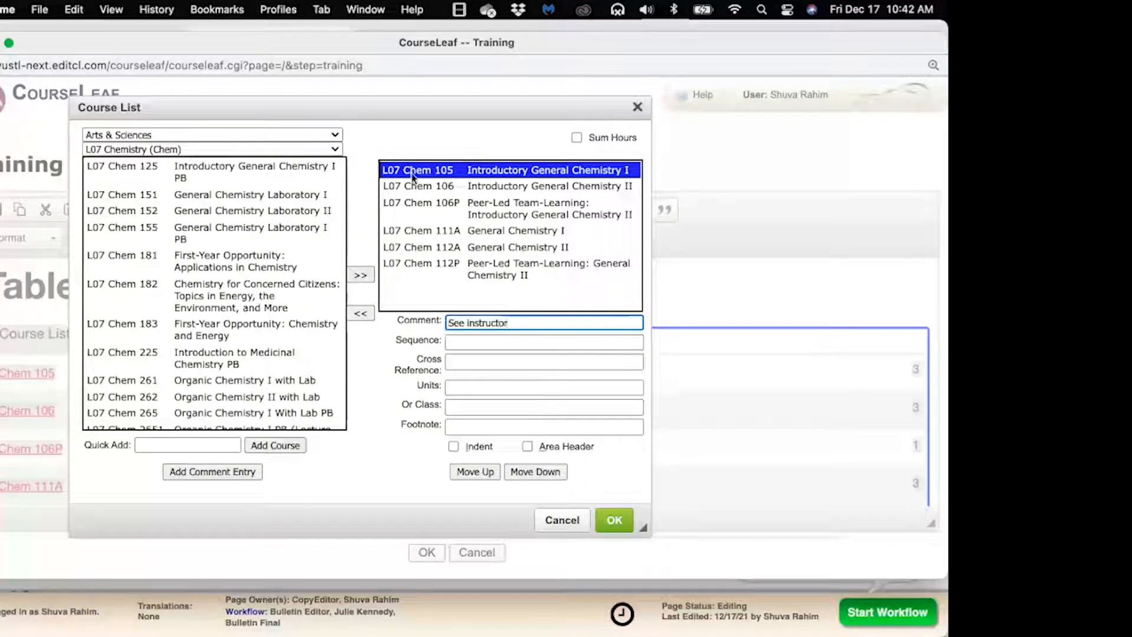
{"action": "left_click", "coordinate": [447, 187]}
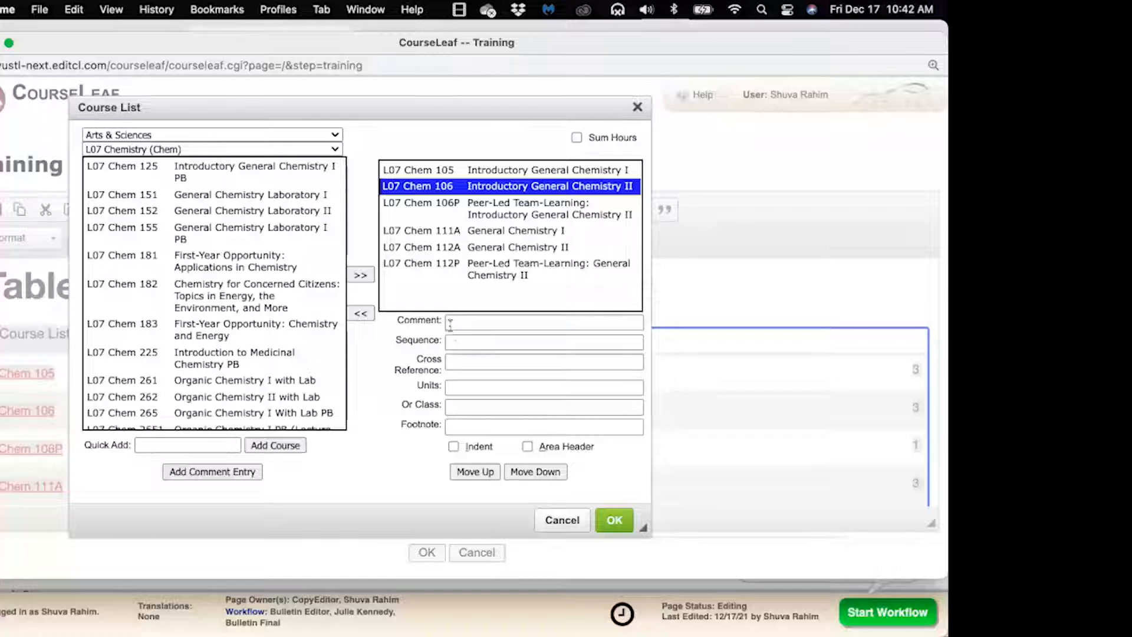
{"action": "left_click", "coordinate": [483, 174]}
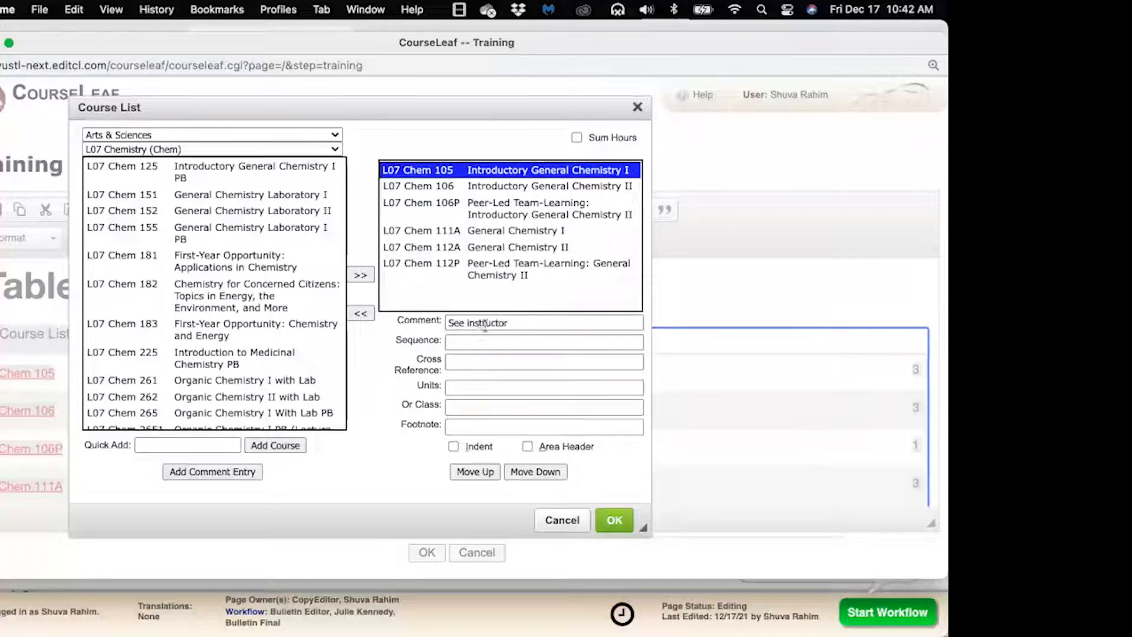
{"action": "left_click", "coordinate": [473, 188]}
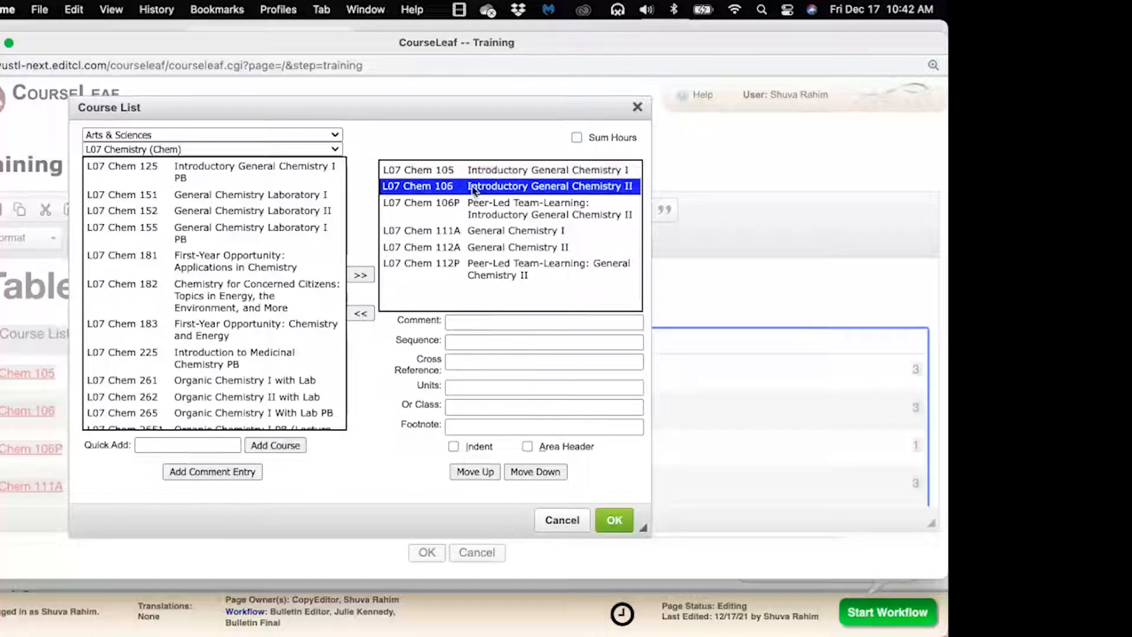
Enter 'L07 Chem 125' as L07 Chem 106's Sequence value
{"action": "left_click", "coordinate": [460, 342]}
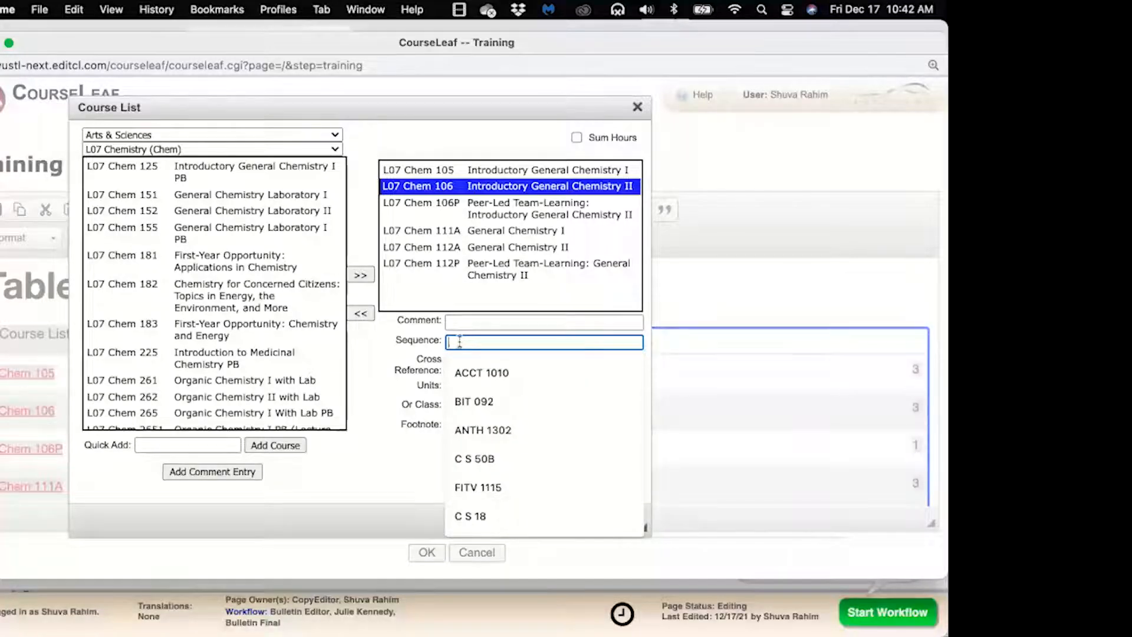
{"action": "type", "text": "L"}
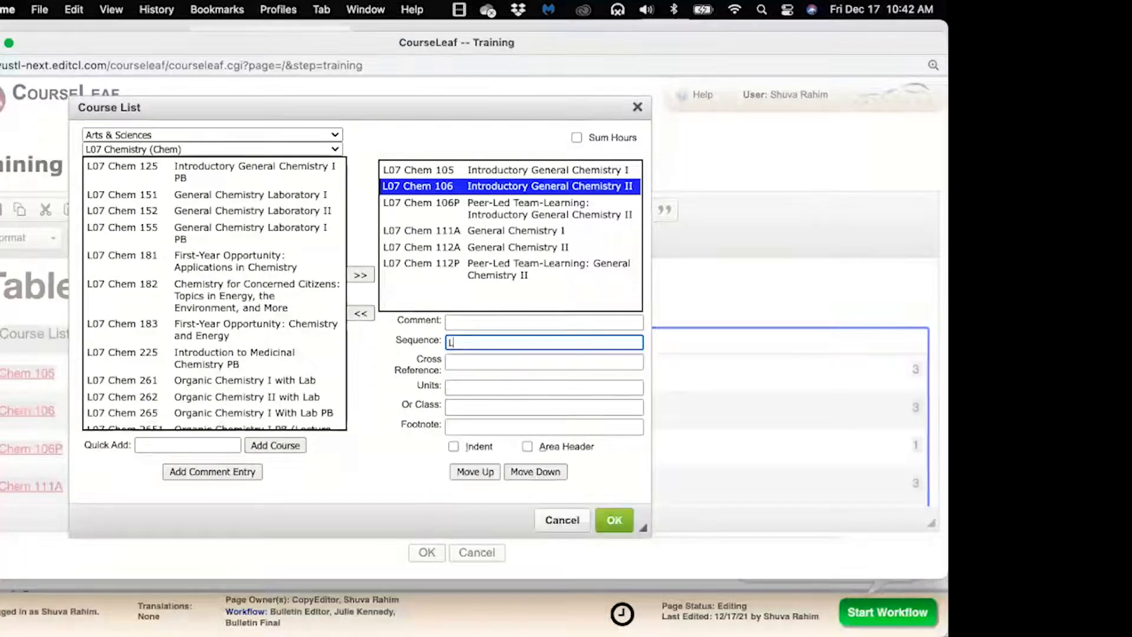
{"action": "type", "text": "07 Chem"}
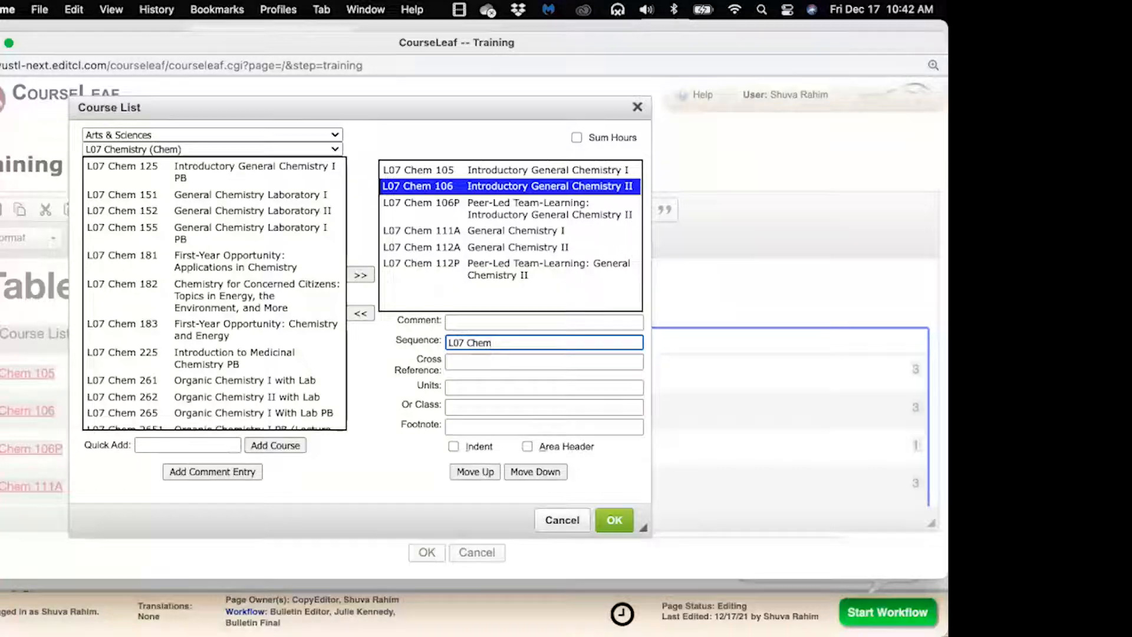
{"action": "type", "text": " 125"}
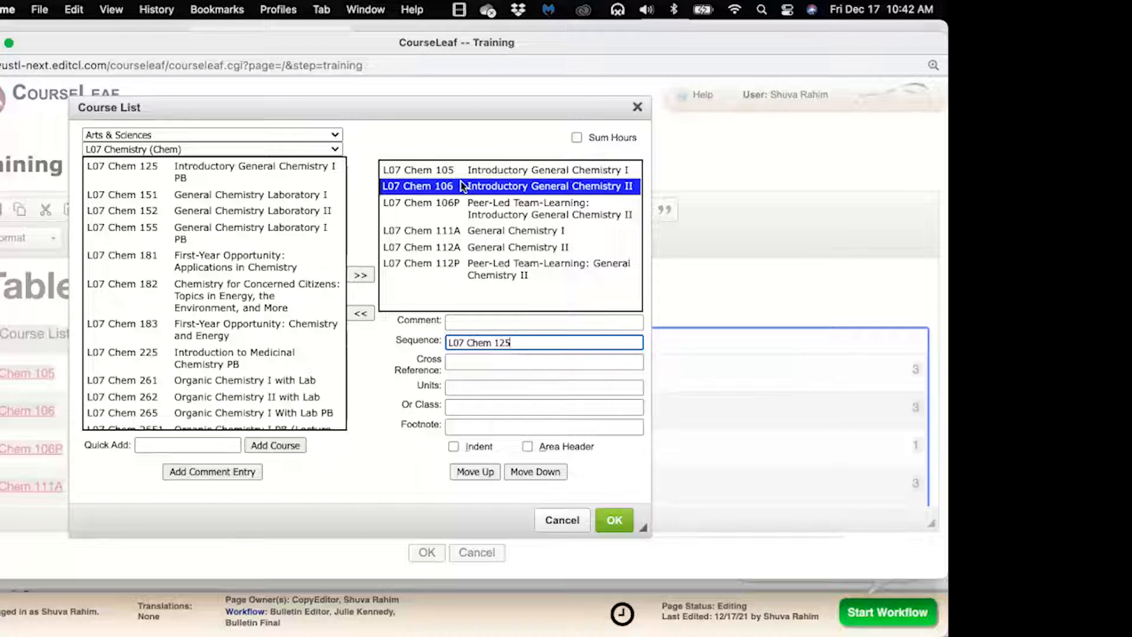
{"action": "left_click", "coordinate": [477, 213]}
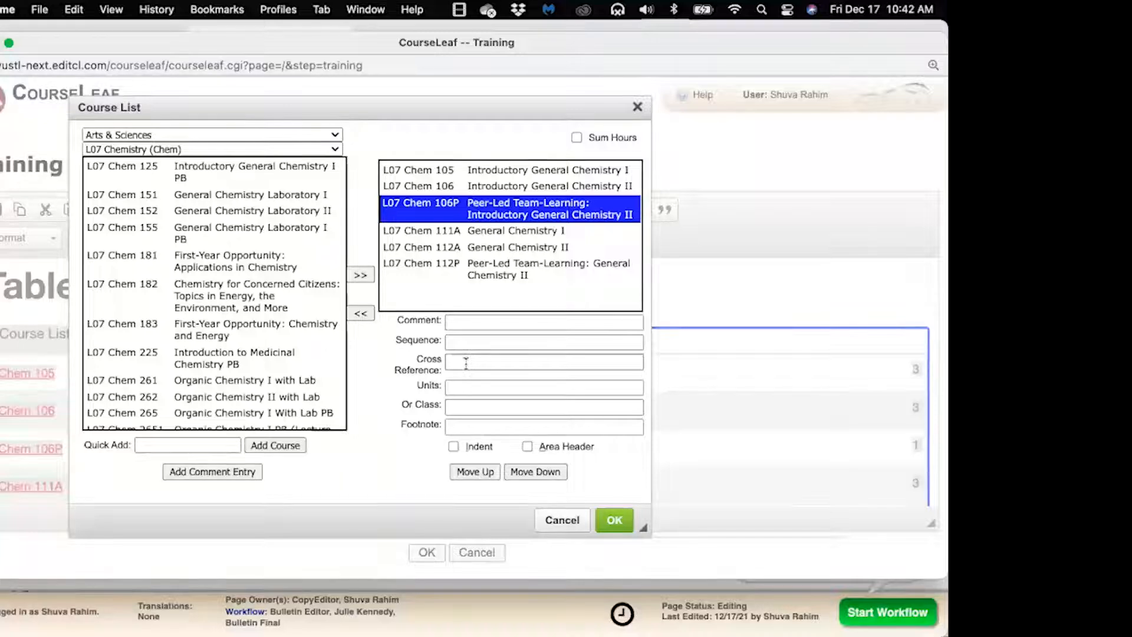
Show L31 Physics courses and cross-reference L07 Chem 106P to 'L31 Physics 105'
{"action": "left_click", "coordinate": [334, 150]}
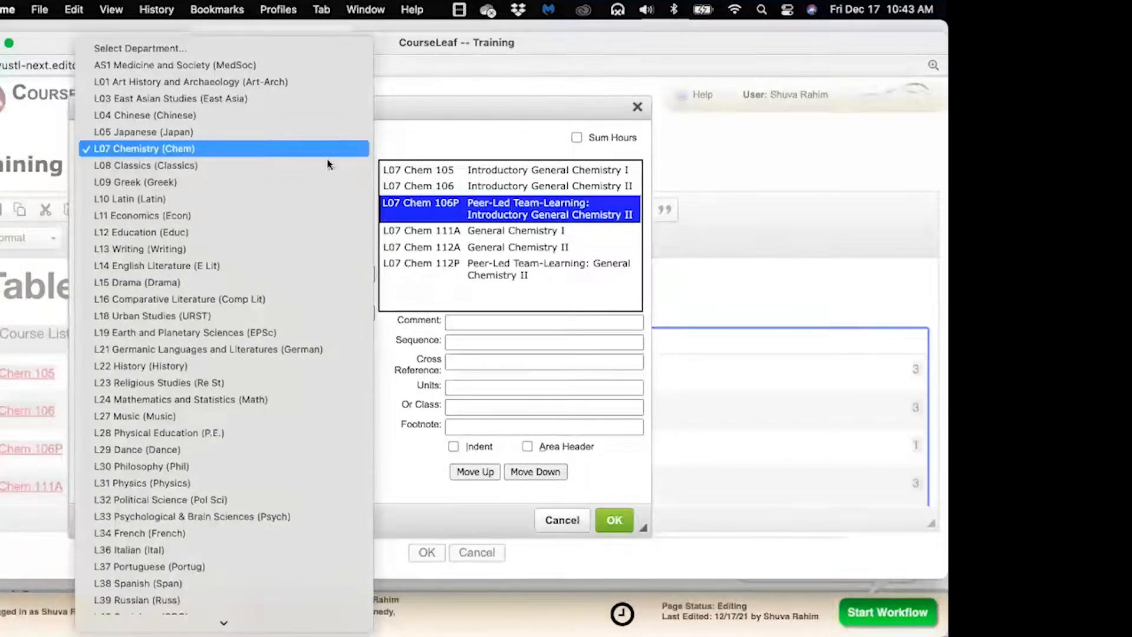
{"action": "left_click", "coordinate": [237, 482]}
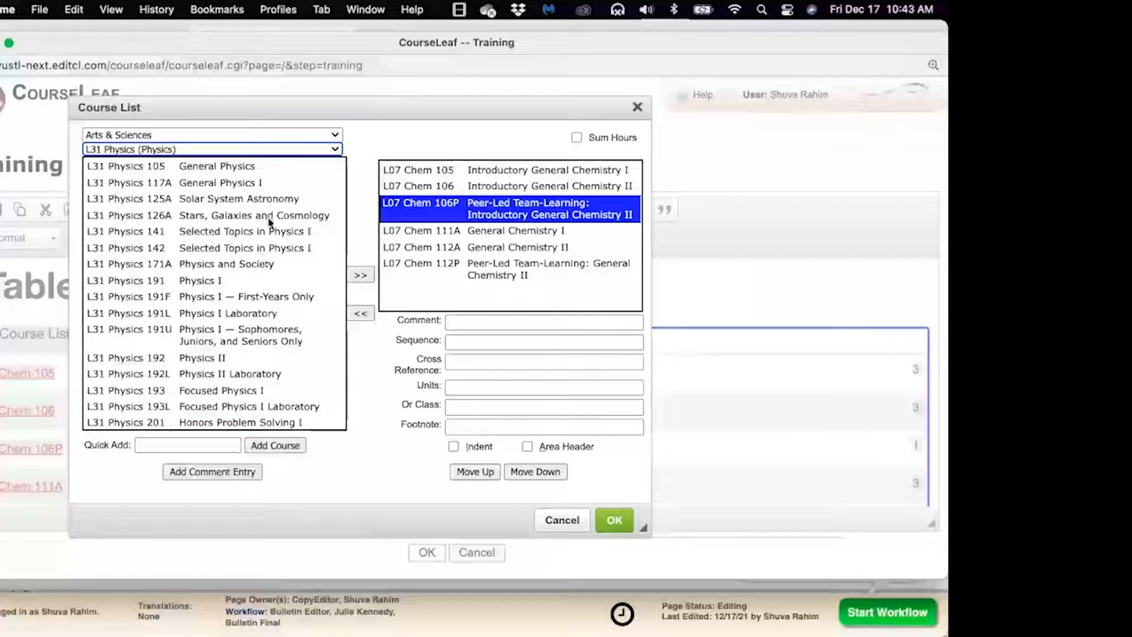
{"action": "left_click", "coordinate": [458, 363]}
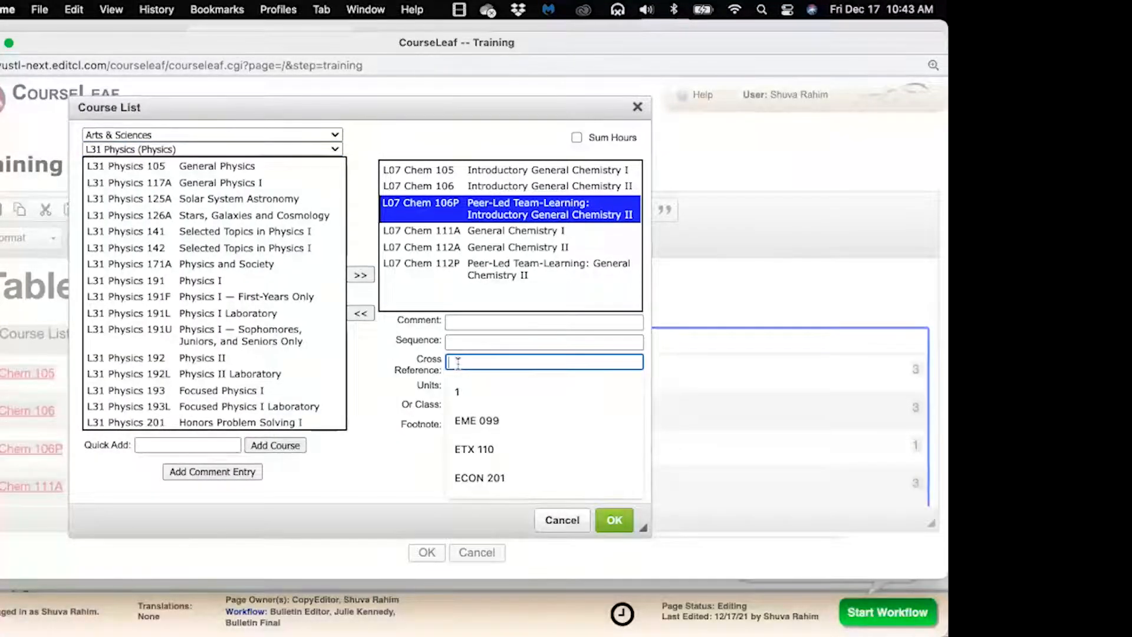
{"action": "type", "text": "L31 ph"}
{"action": "key", "text": "BackSpace"}
{"action": "key", "text": "BackSpace"}
{"action": "type", "text": "Physics"}
{"action": "type", "text": "105"}
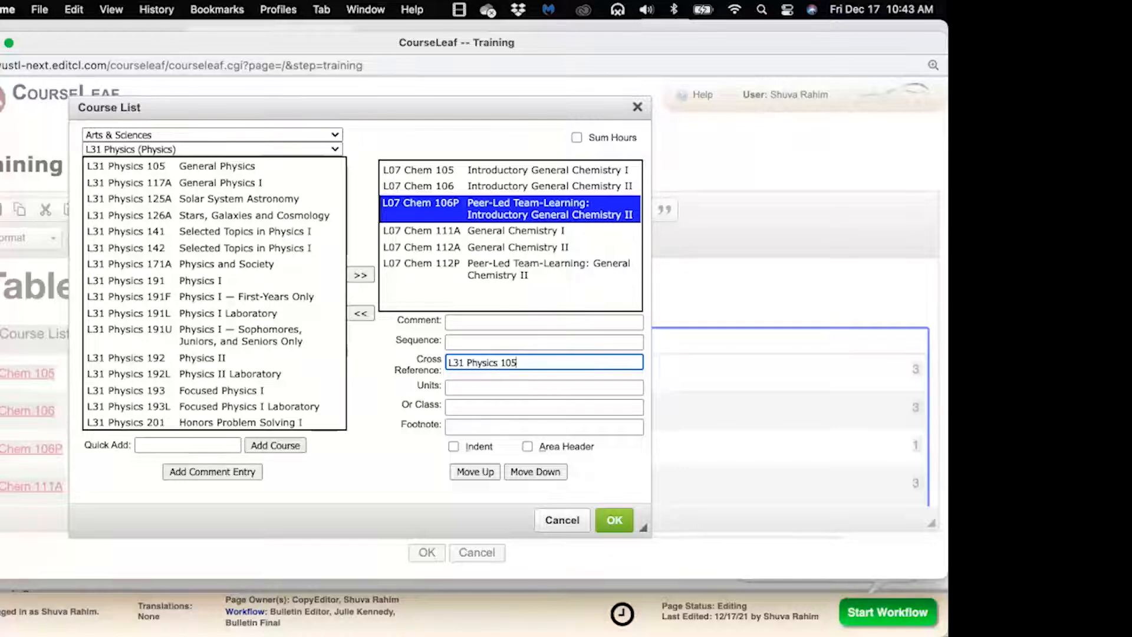
{"action": "left_click", "coordinate": [502, 235]}
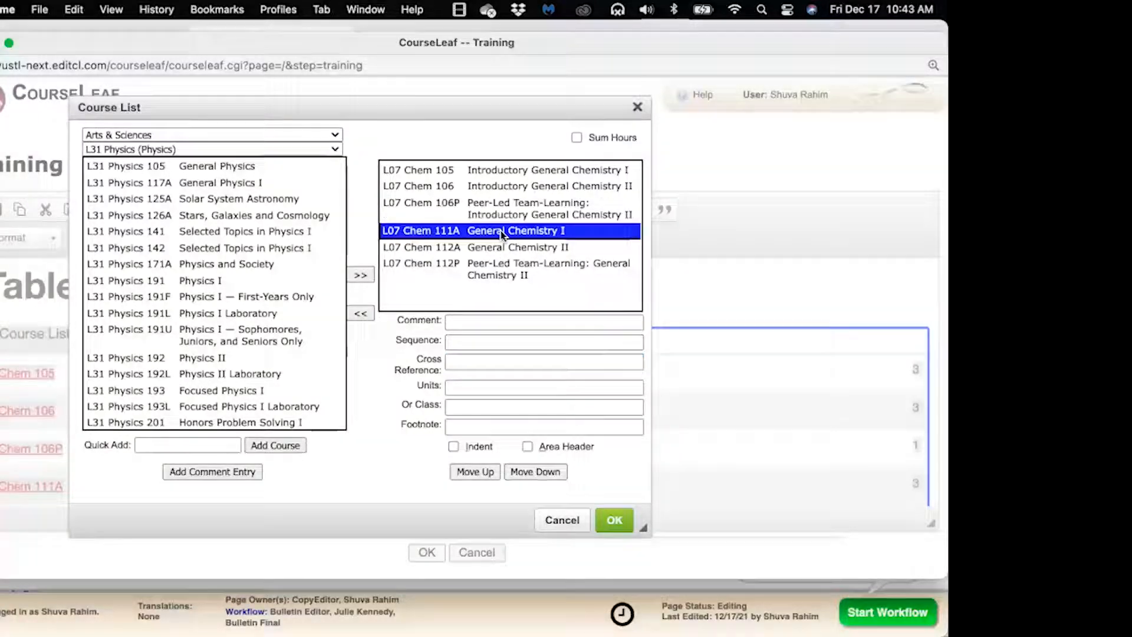
{"action": "left_click", "coordinate": [505, 222]}
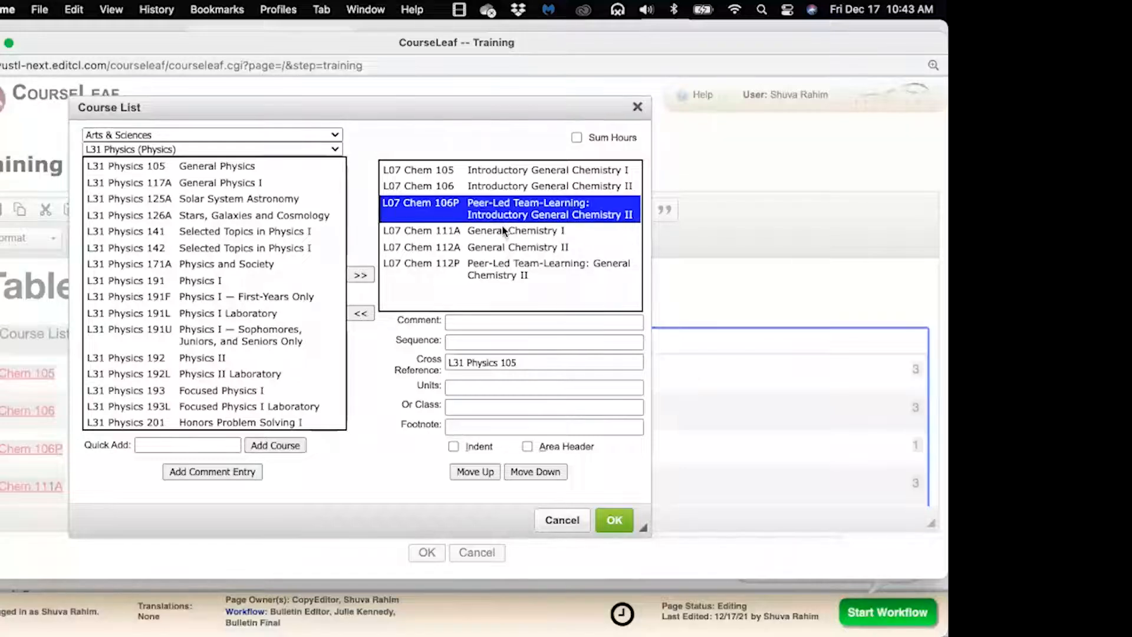
Review each listed course's details to confirm the comment and sequence values were kept
{"action": "left_click", "coordinate": [502, 229]}
{"action": "left_click", "coordinate": [504, 248]}
{"action": "left_click", "coordinate": [503, 271]}
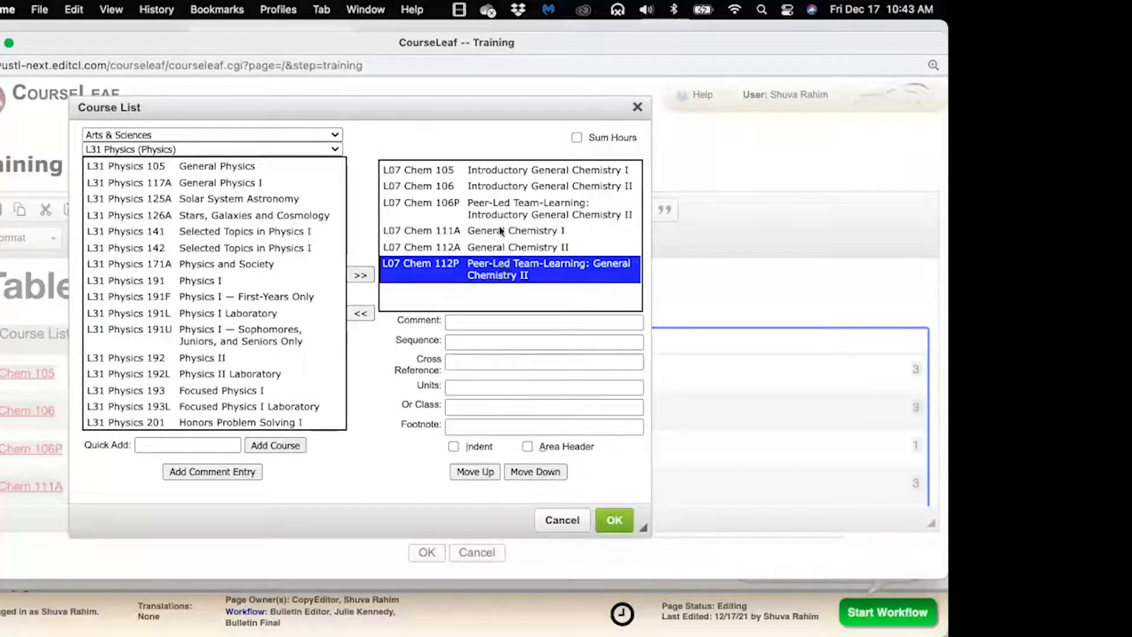
{"action": "left_click", "coordinate": [513, 176]}
{"action": "left_click", "coordinate": [511, 187]}
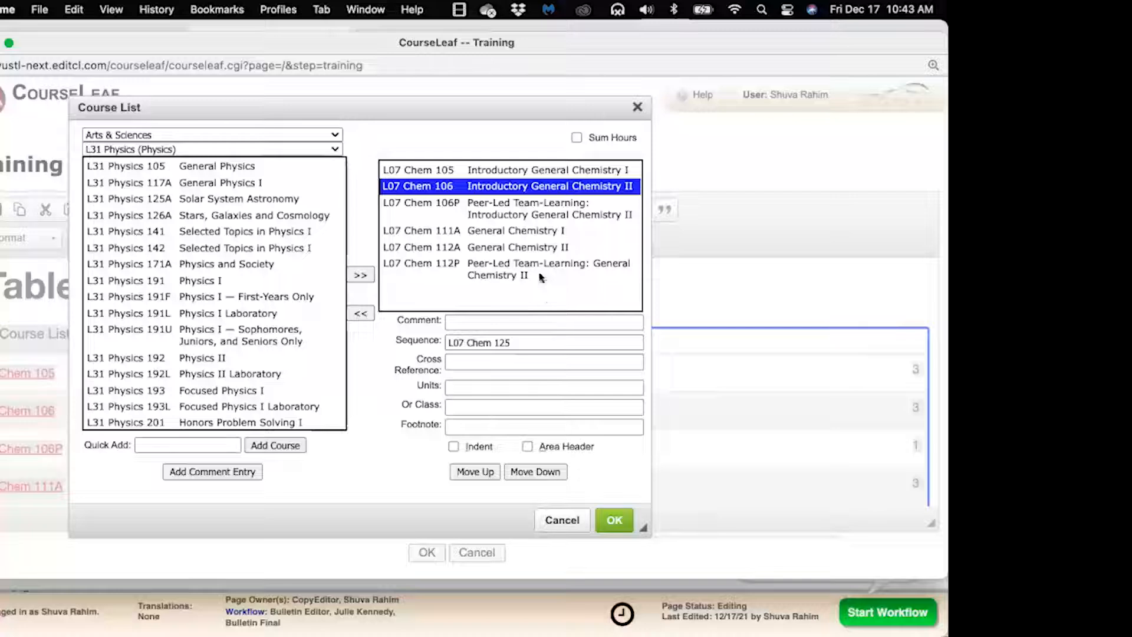
{"action": "left_click", "coordinate": [534, 251]}
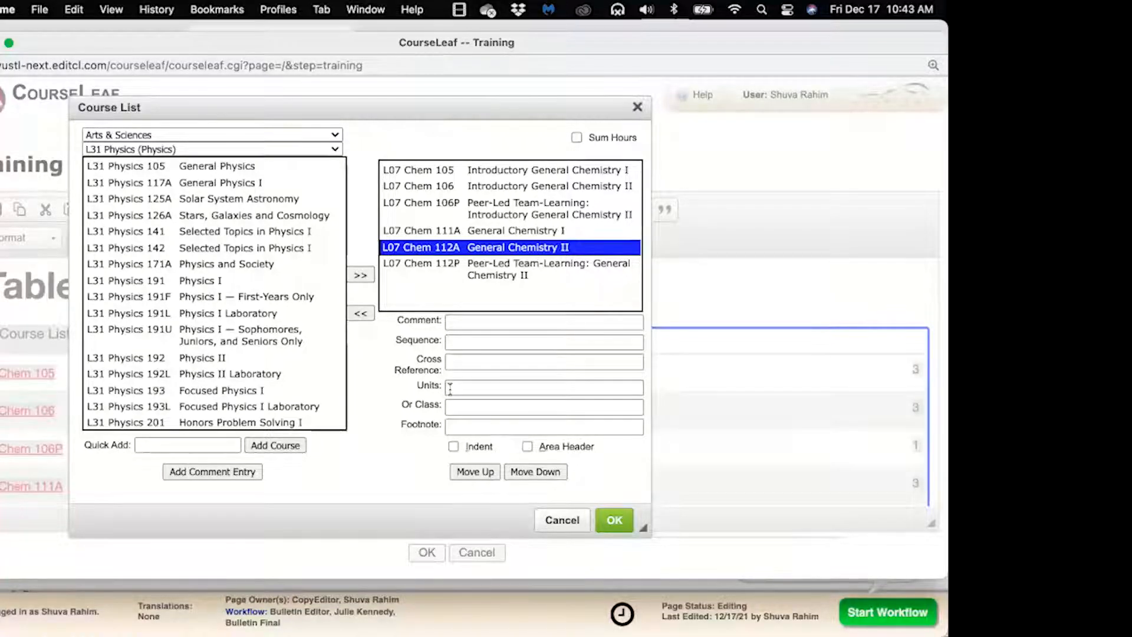
{"action": "left_click", "coordinate": [478, 235]}
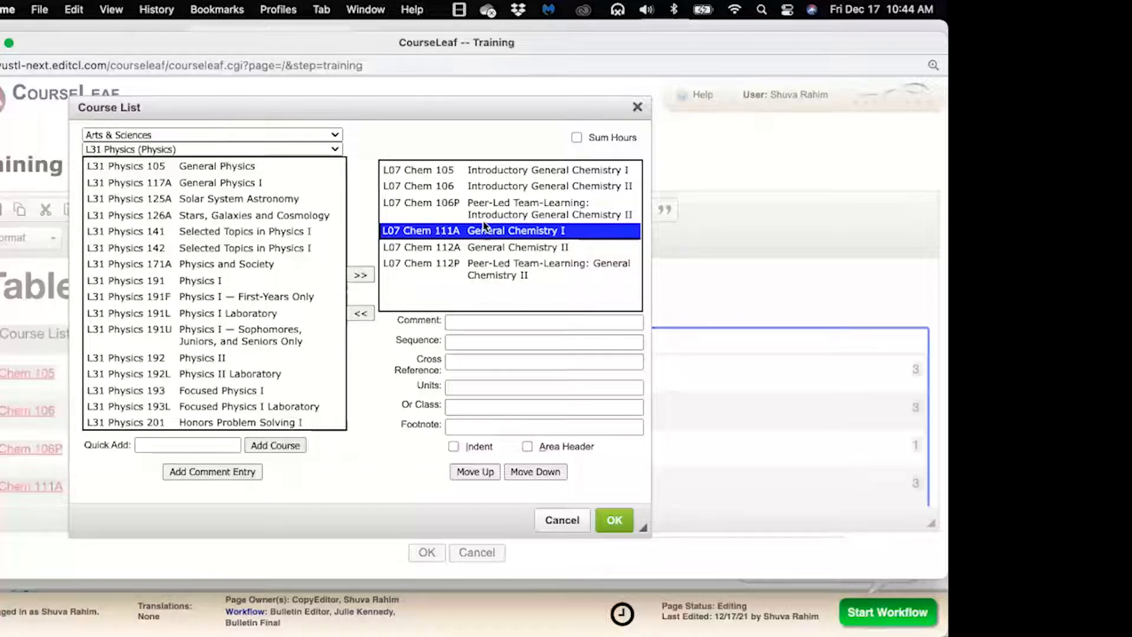
Append 'L31 Physics 117A' to Chem 106P's Cross Reference after L31 Physics 105
{"action": "left_click", "coordinate": [487, 210]}
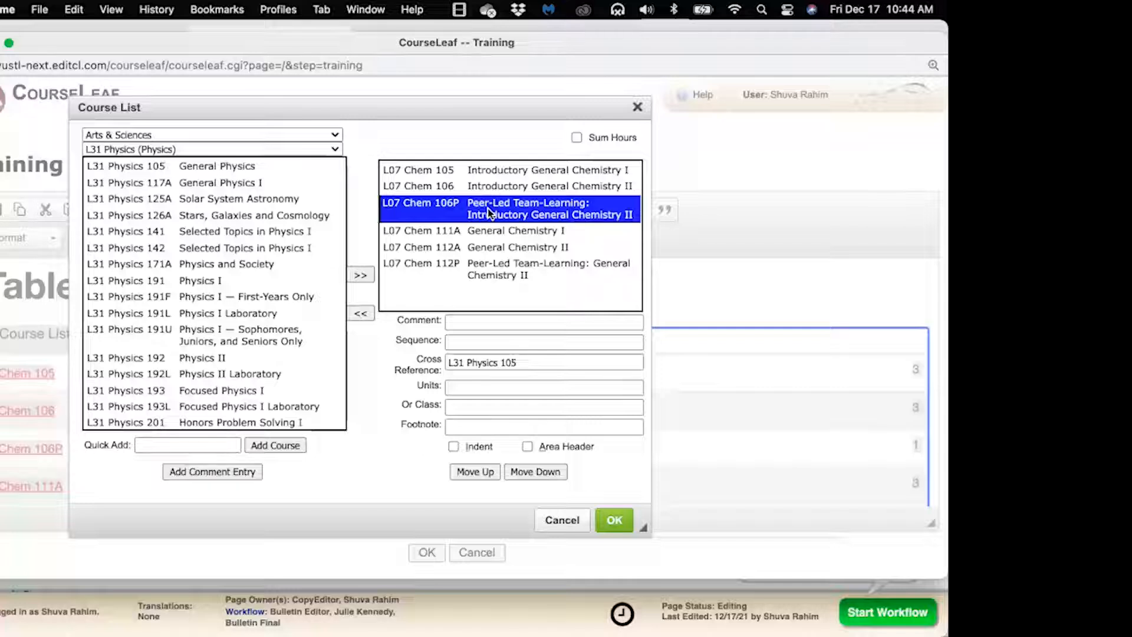
{"action": "left_click", "coordinate": [519, 363]}
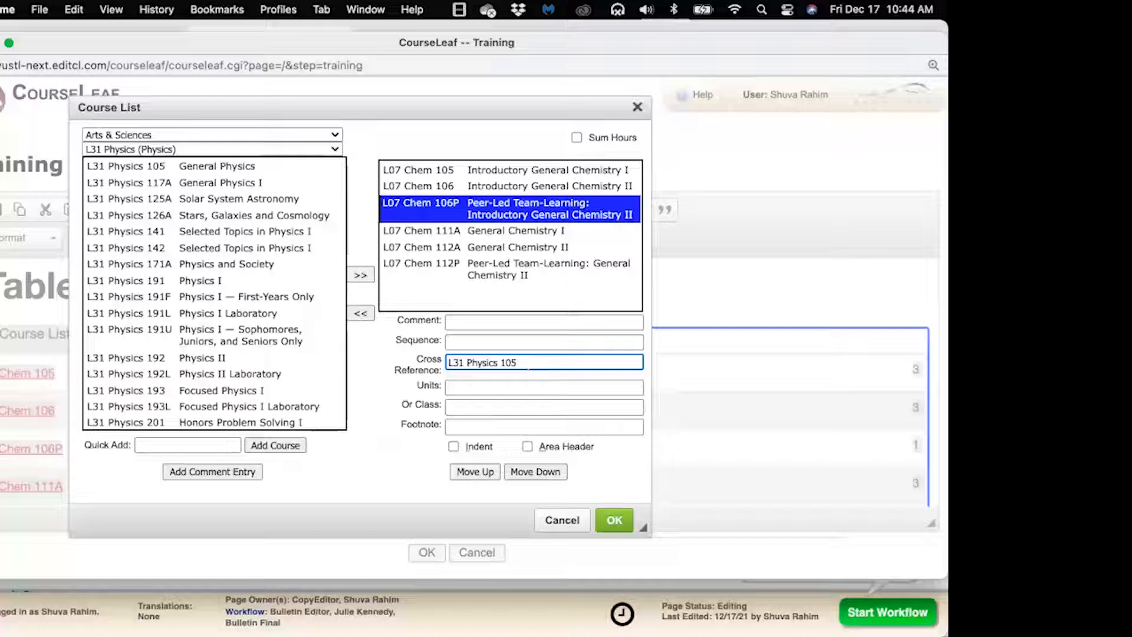
{"action": "type", "text": "L31 Physica"}
{"action": "type", "text": " 117A"}
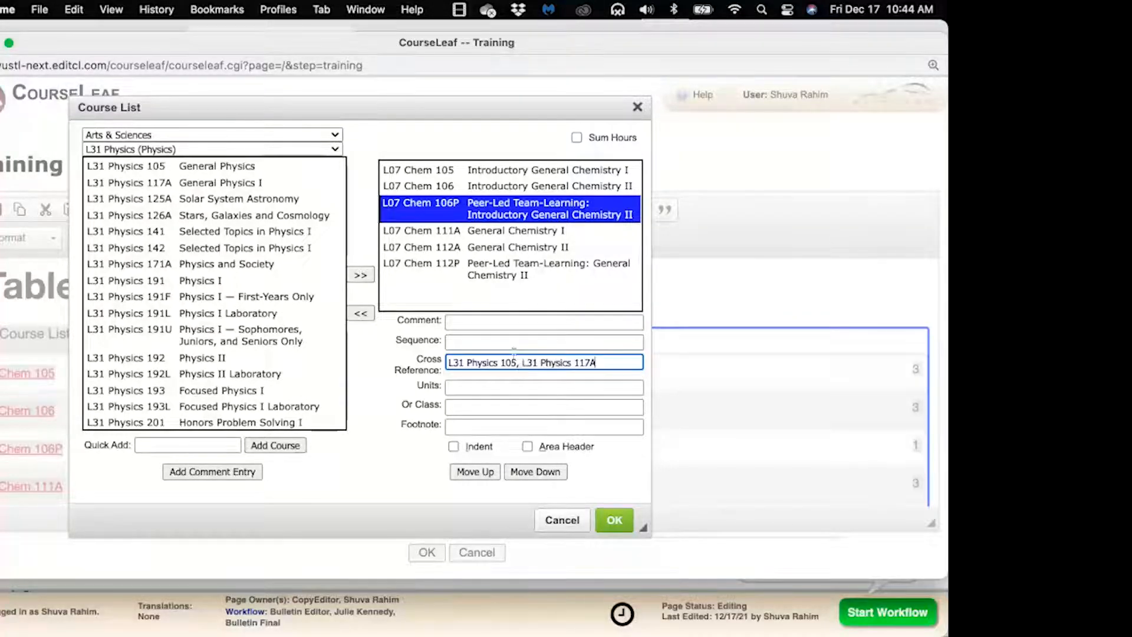
Set Chem 111A's Or Class to 'L31 Physics 125A' and apply the course list changes
{"action": "left_click", "coordinate": [495, 235]}
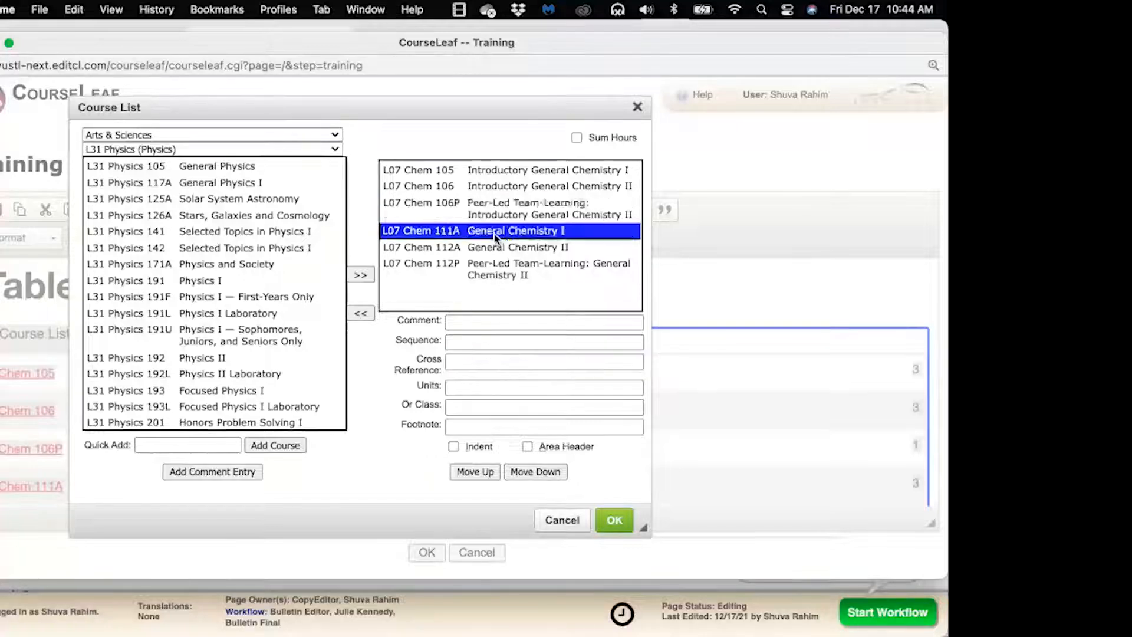
{"action": "left_click", "coordinate": [469, 406]}
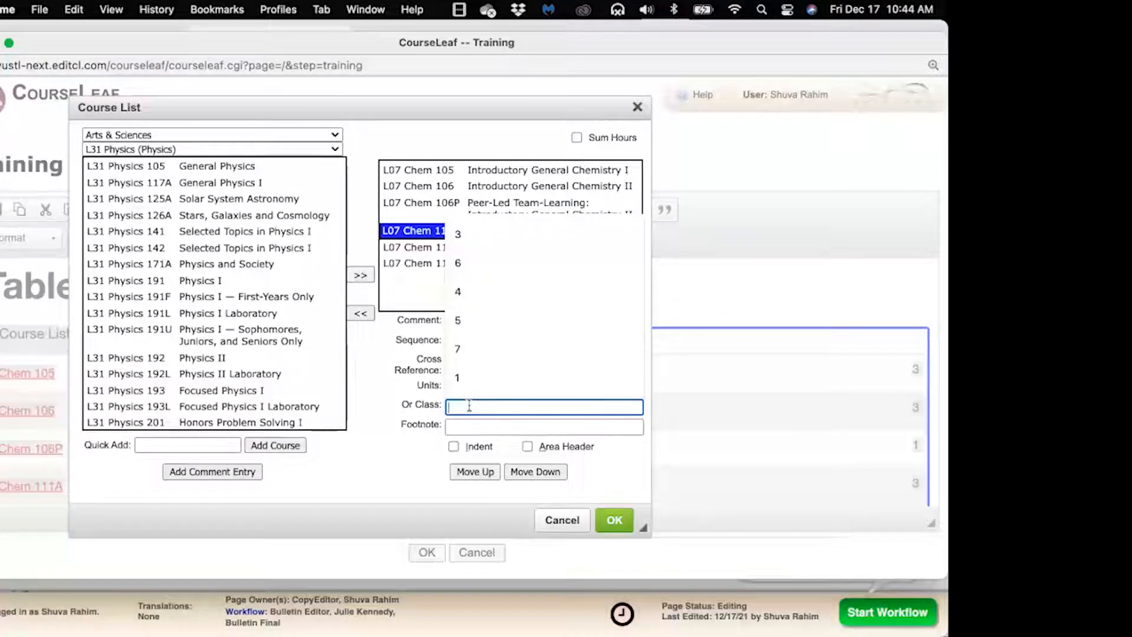
{"action": "type", "text": "L"}
{"action": "type", "text": "31 Phys"}
{"action": "type", "text": "ics "}
{"action": "type", "text": "11"}
{"action": "key", "text": "BackSpace"}
{"action": "type", "text": "25A"}
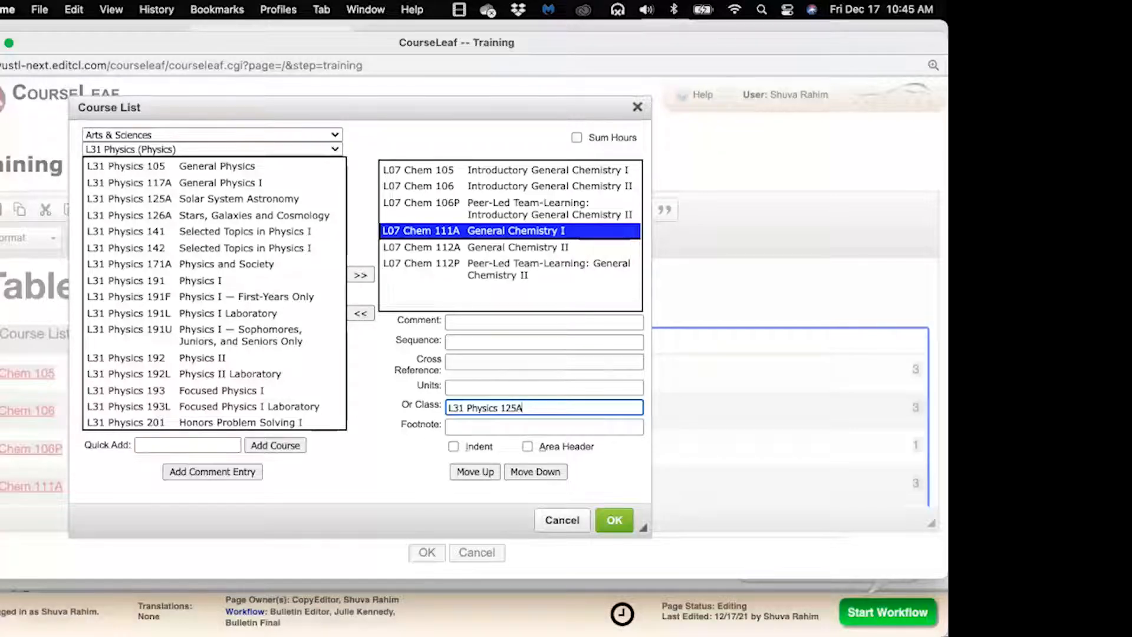
{"action": "left_click", "coordinate": [597, 520]}
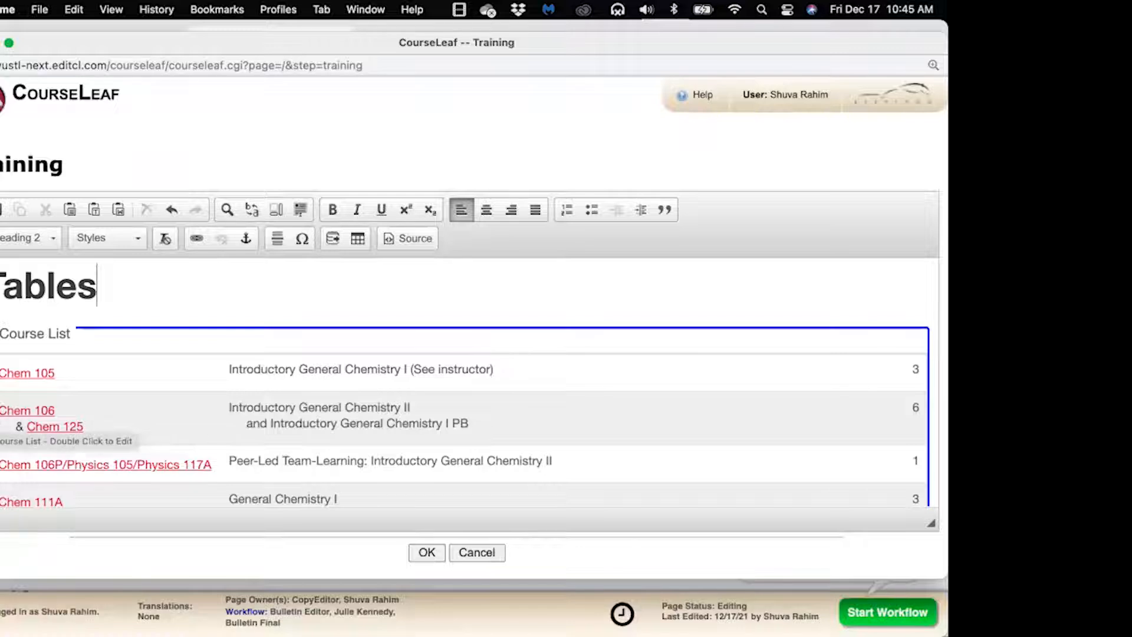
Scroll inside the Course List table to review the Chem 106P/Physics 105/Physics 117A and Chem 111A or Physics 125A rows
{"action": "scroll", "coordinate": [120, 448], "scroll_direction": "down", "scroll_amount": 3}
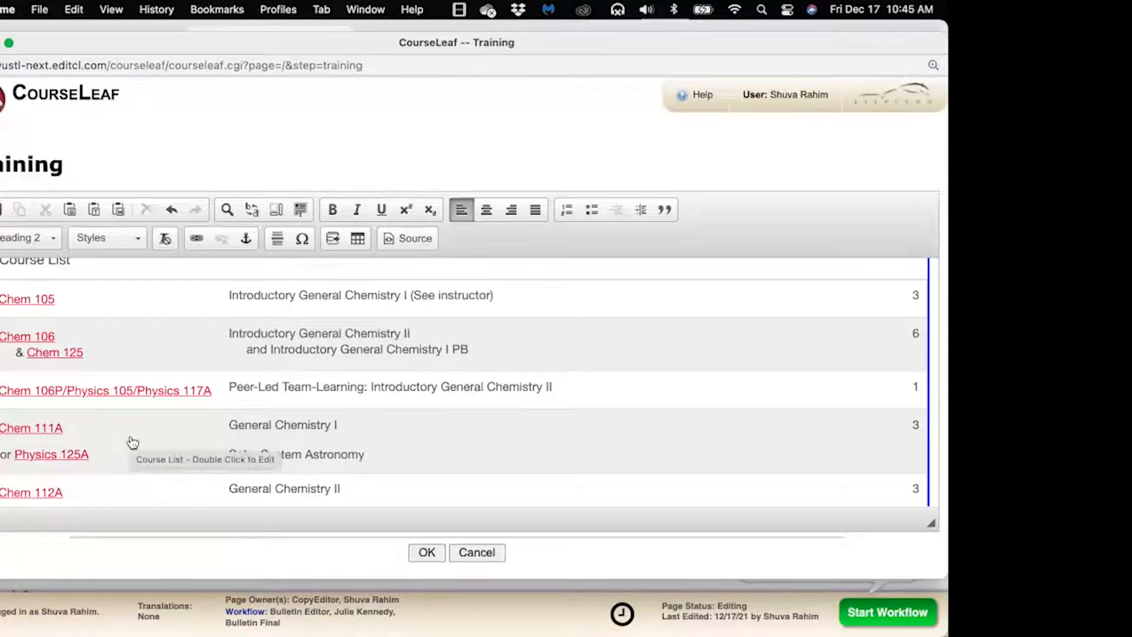
{"action": "scroll", "coordinate": [132, 442], "scroll_direction": "down", "scroll_amount": 2}
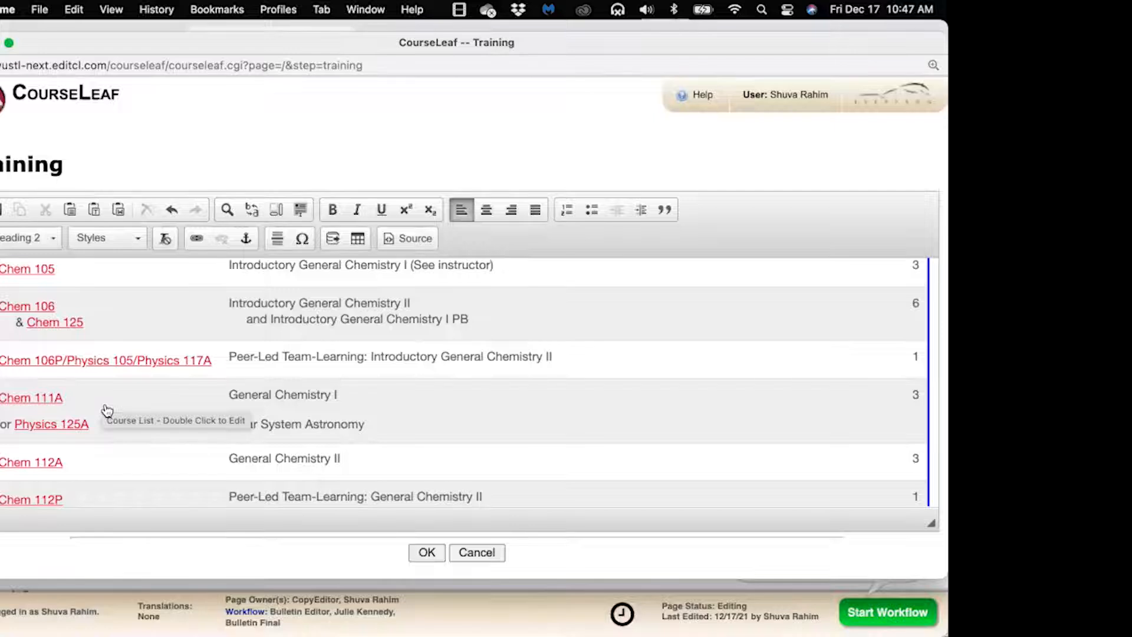
{"action": "scroll", "coordinate": [152, 406], "scroll_direction": "down", "scroll_amount": 3}
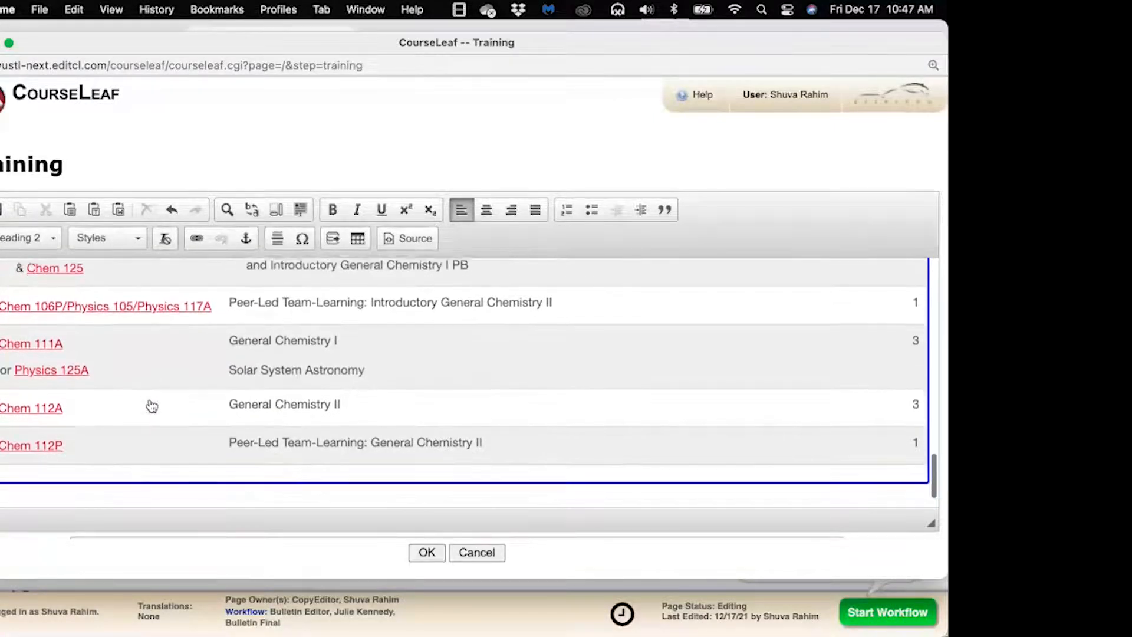
{"action": "scroll", "coordinate": [152, 406], "scroll_direction": "down", "scroll_amount": 1}
{"action": "scroll", "coordinate": [152, 405], "scroll_direction": "up", "scroll_amount": 1}
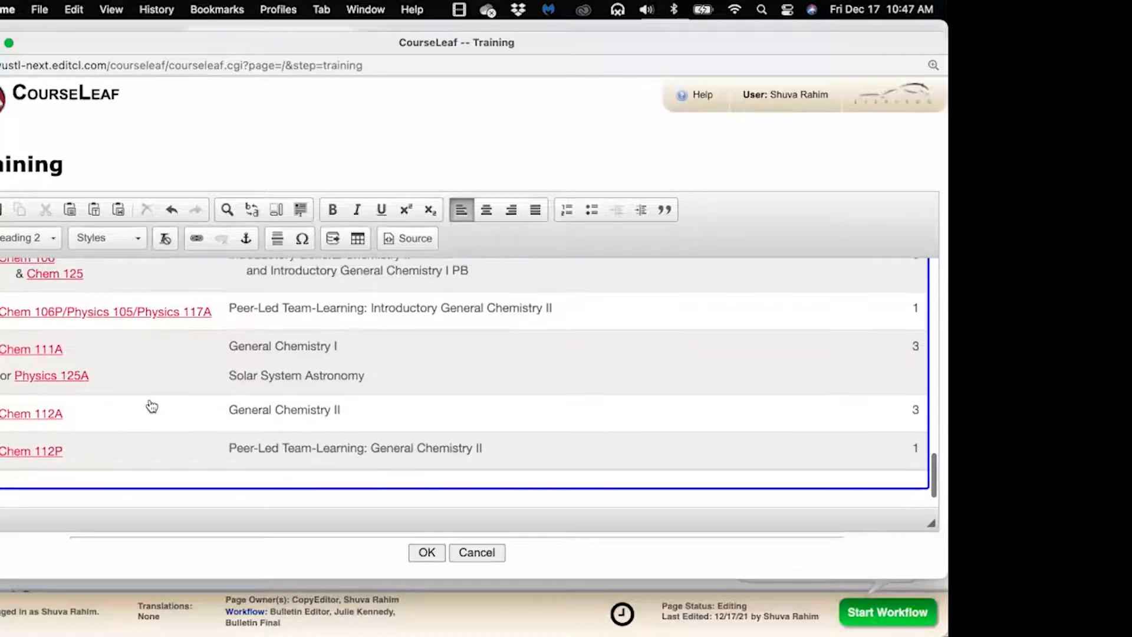
{"action": "scroll", "coordinate": [151, 405], "scroll_direction": "up", "scroll_amount": 5}
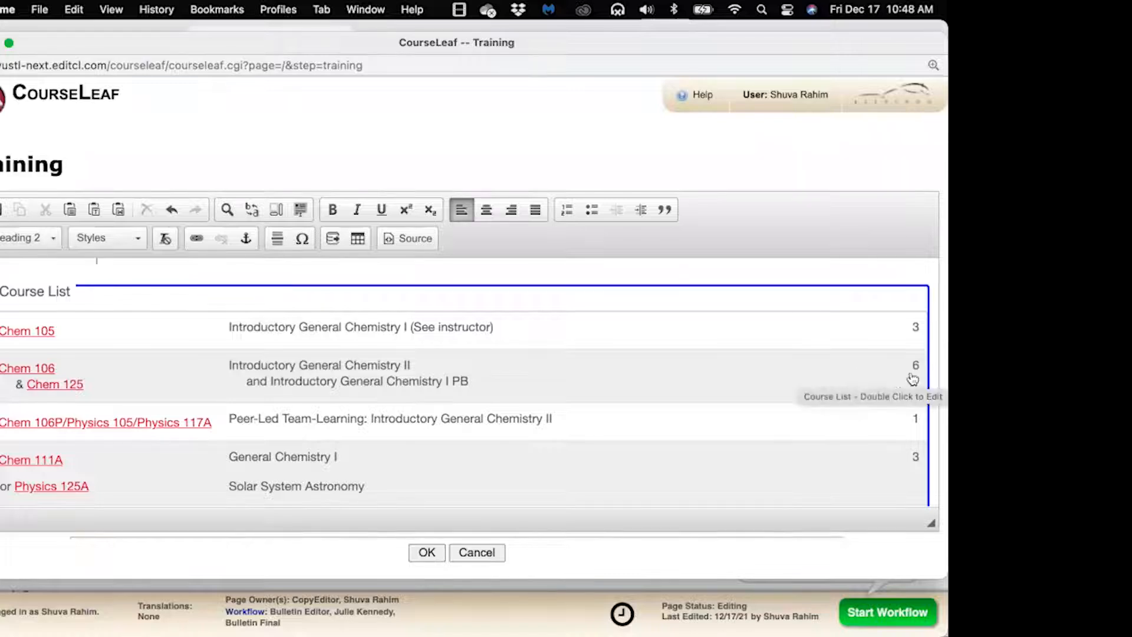
Clear the L07 Chem 125 sequence course from the Chem 106 entry in the Course List
{"action": "double_click", "coordinate": [872, 377]}
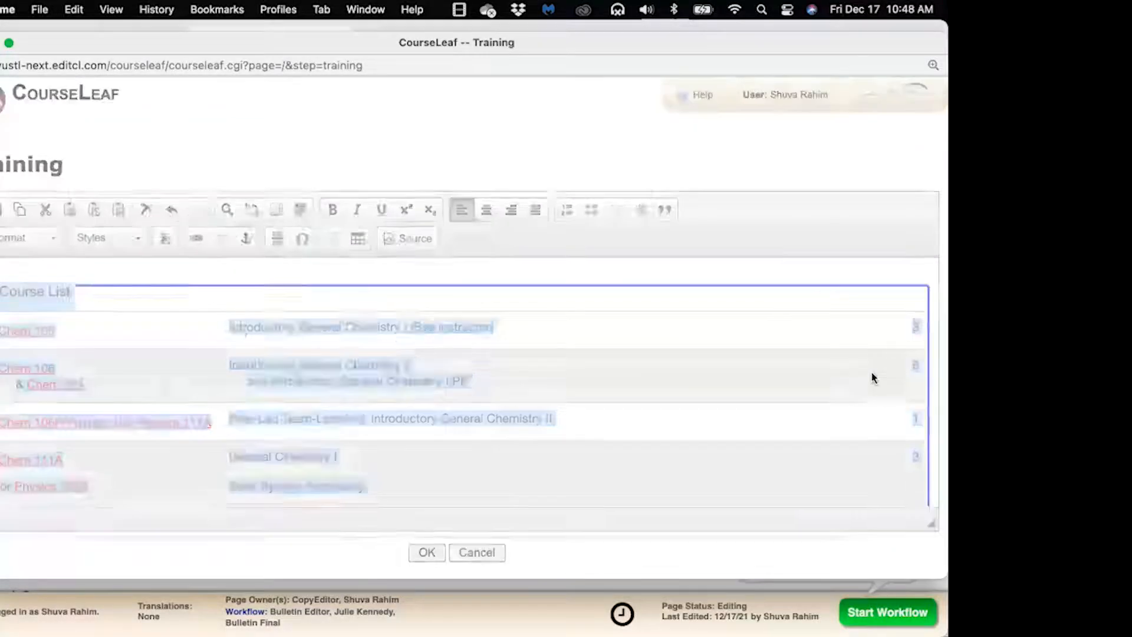
{"action": "left_click", "coordinate": [599, 188]}
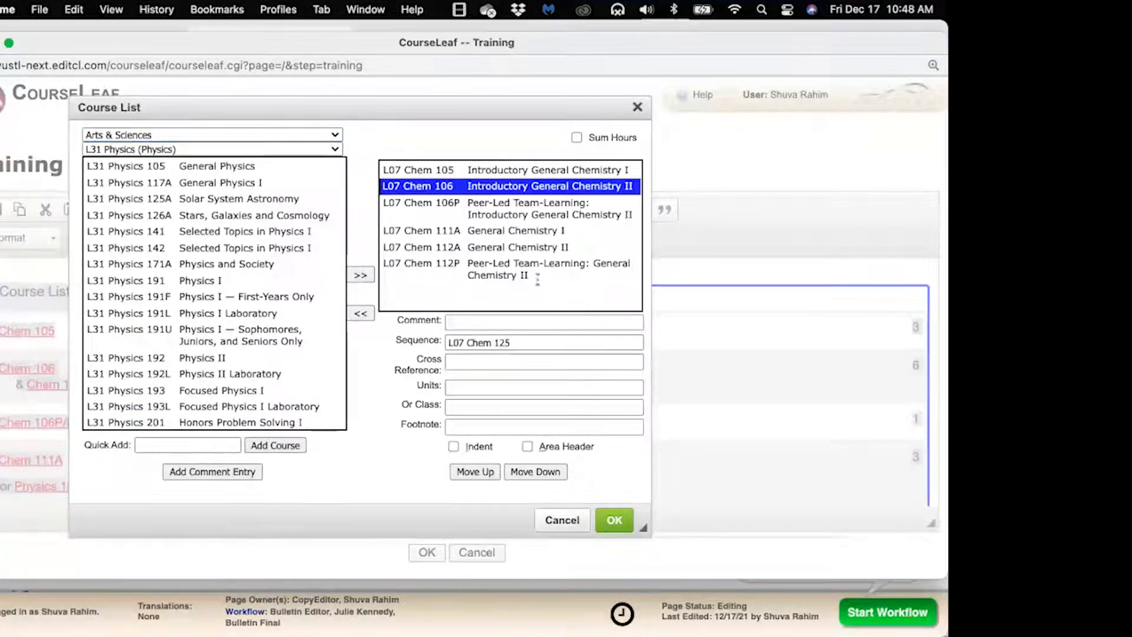
{"action": "left_click", "coordinate": [519, 346]}
{"action": "left_click_drag", "start_coordinate": [518, 347], "coordinate": [443, 345]}
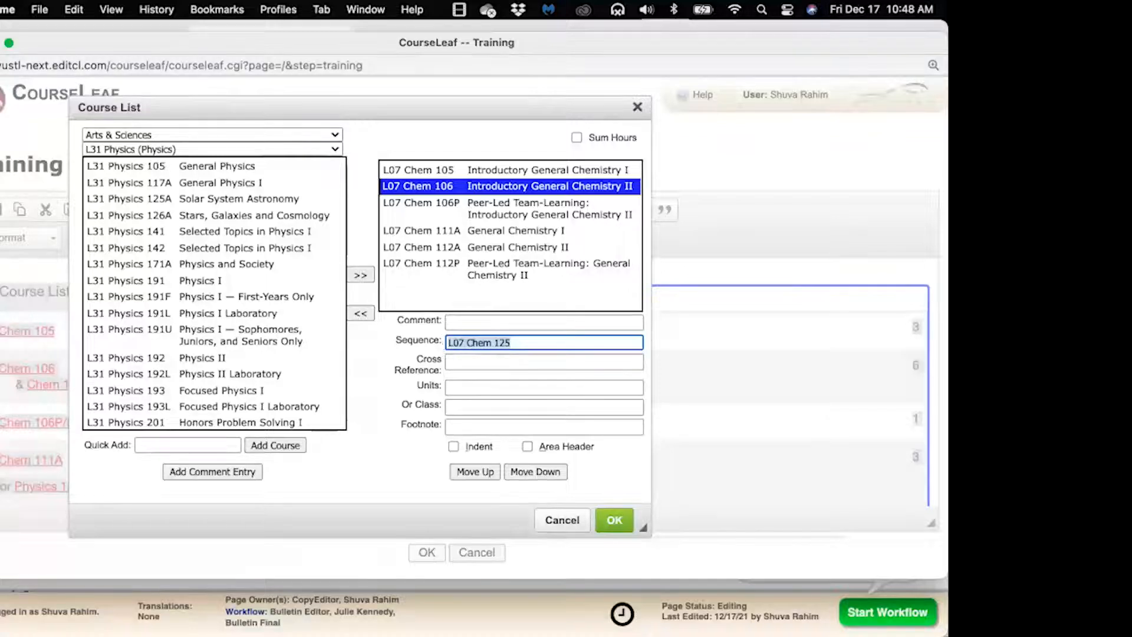
{"action": "key", "text": "BackSpace"}
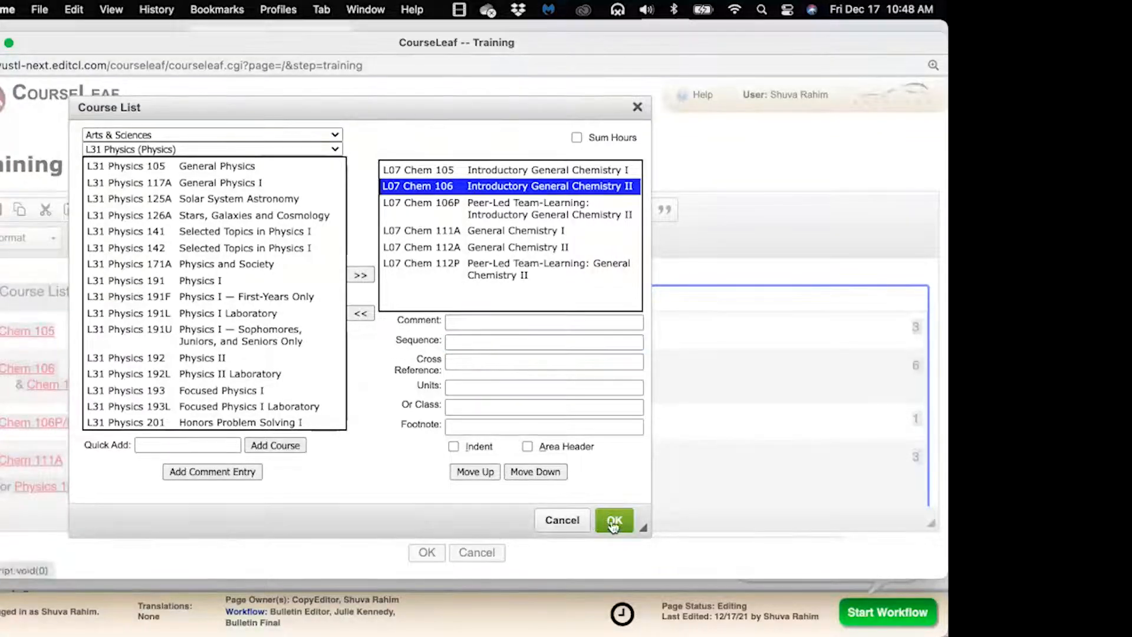
{"action": "left_click", "coordinate": [613, 521]}
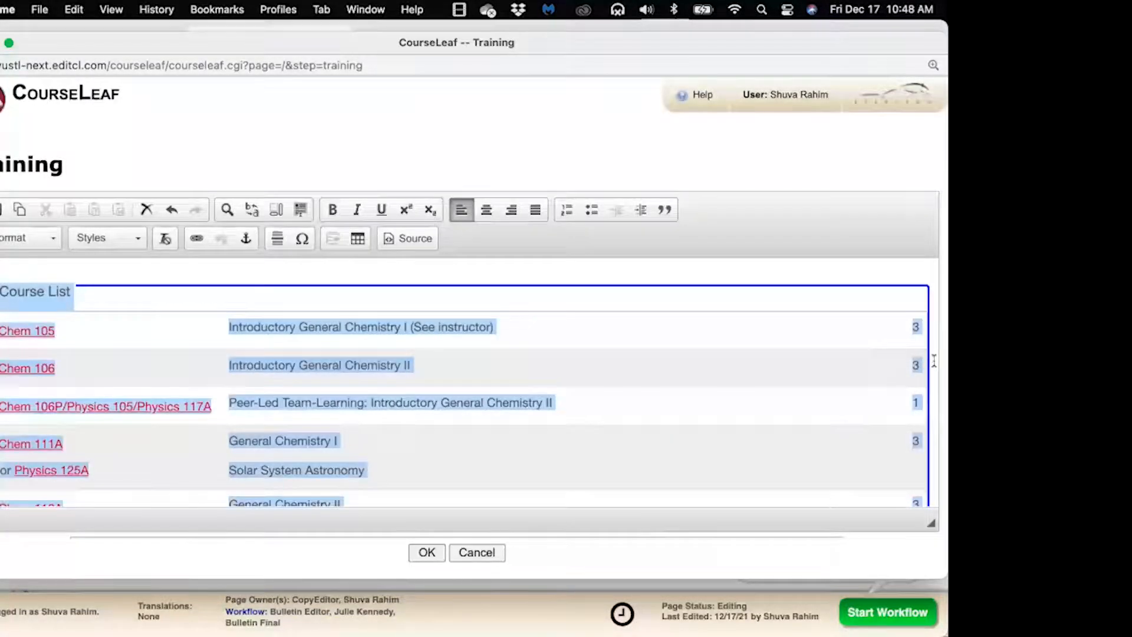
Set Chem 106's sequence course to 'L31 Physics 105', giving the row 7 units
{"action": "double_click", "coordinate": [891, 378]}
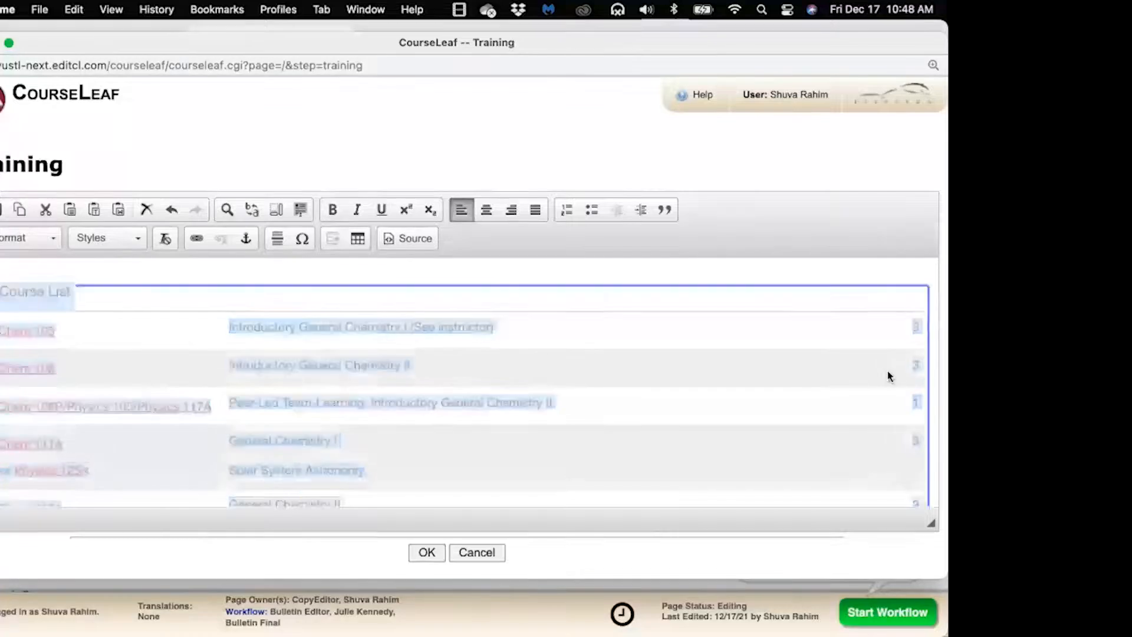
{"action": "left_click", "coordinate": [581, 189]}
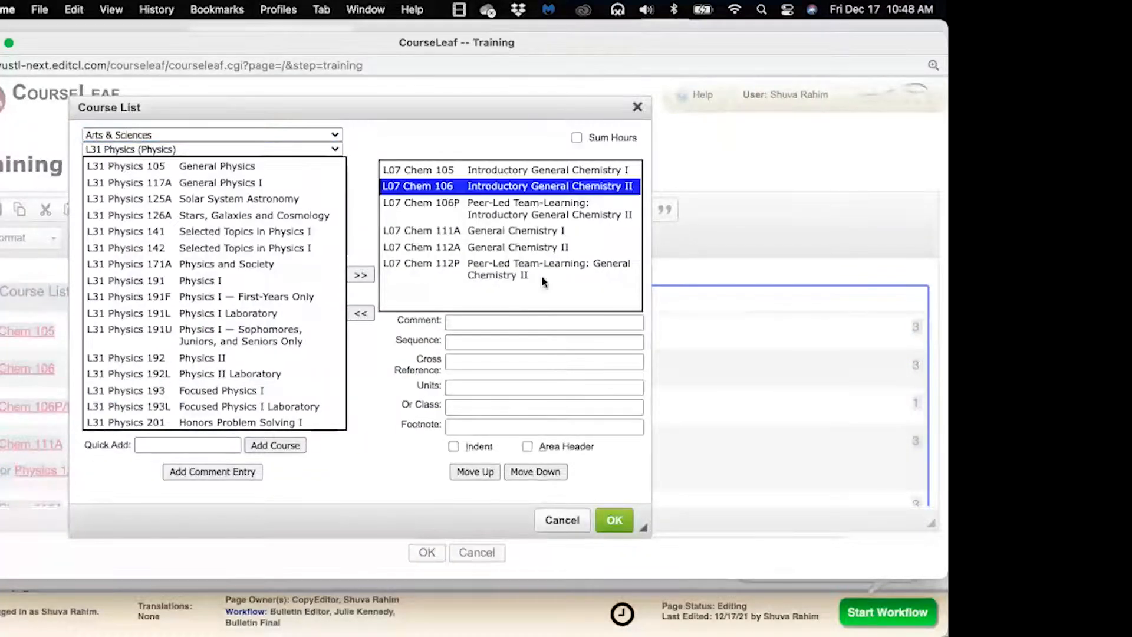
{"action": "left_click", "coordinate": [502, 341]}
{"action": "type", "text": "L31 phys"}
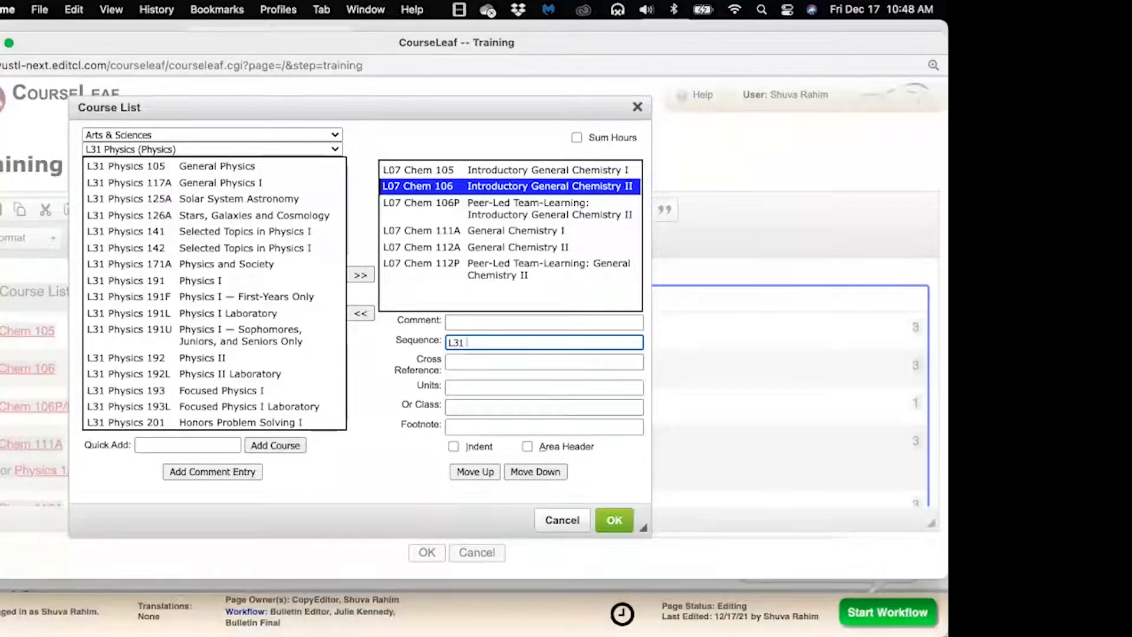
{"action": "key", "text": "BackSpace"}
{"action": "key", "text": "BackSpace"}
{"action": "key", "text": "BackSpace"}
{"action": "key", "text": "BackSpace"}
{"action": "type", "text": "Physica"}
{"action": "key", "text": "BackSpace"}
{"action": "type", "text": "s 105"}
{"action": "left_click", "coordinate": [617, 519]}
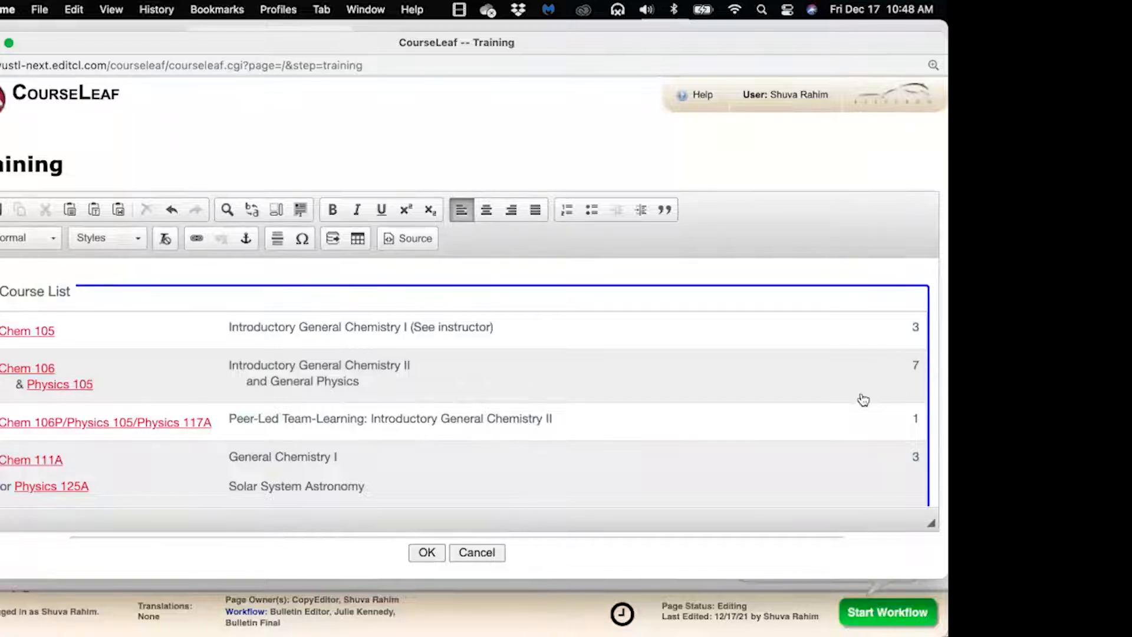
{"action": "scroll", "coordinate": [863, 398], "scroll_direction": "down", "scroll_amount": 5}
Enable Sum Hours in the Course List so it ends with a Total Units row of 18
{"action": "double_click", "coordinate": [834, 374]}
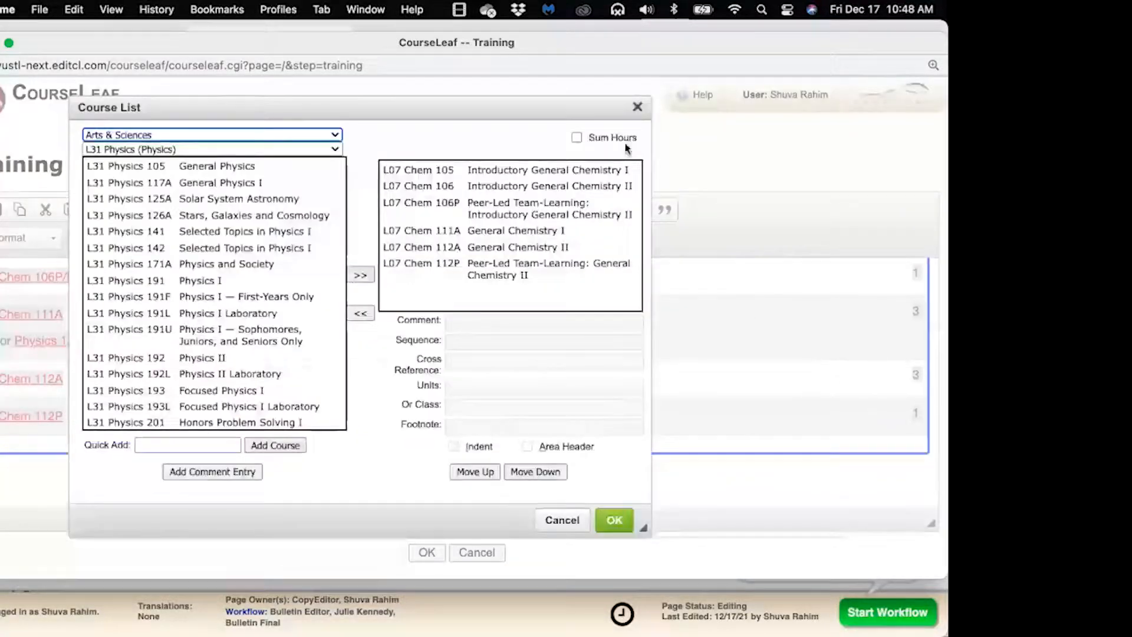
{"action": "left_click", "coordinate": [576, 137]}
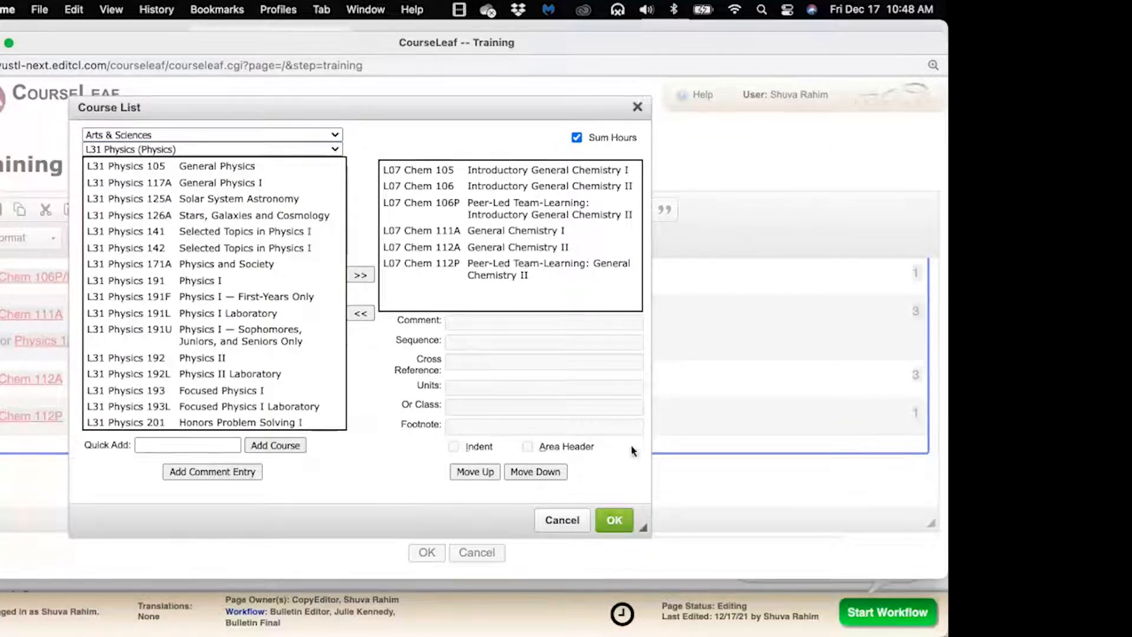
{"action": "left_click", "coordinate": [614, 519]}
{"action": "left_click", "coordinate": [813, 498]}
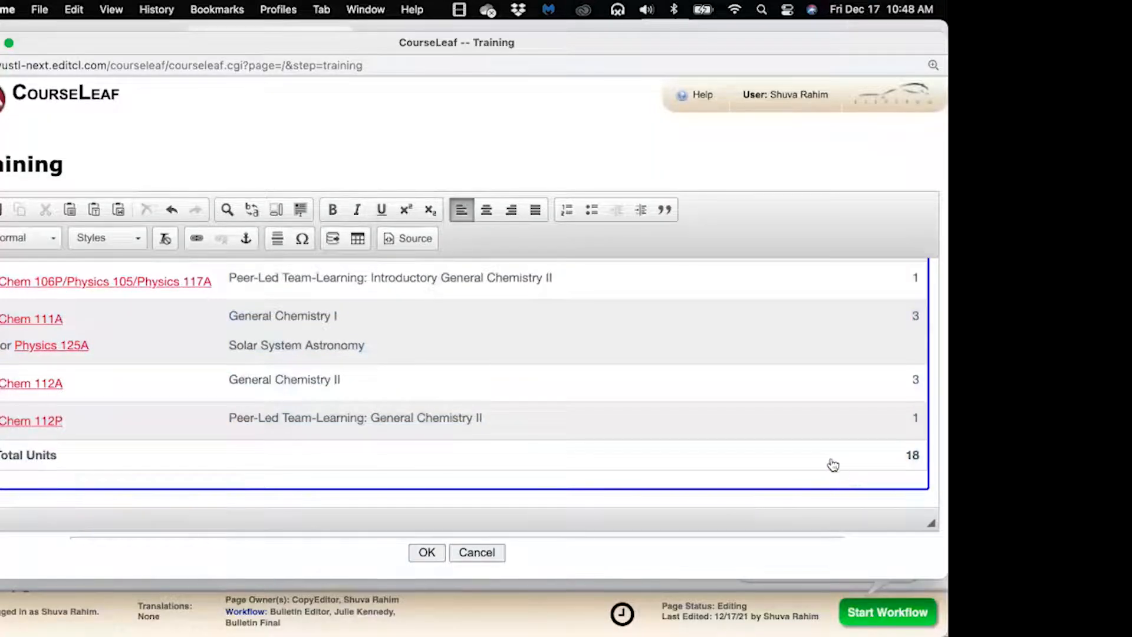
{"action": "double_click", "coordinate": [757, 396]}
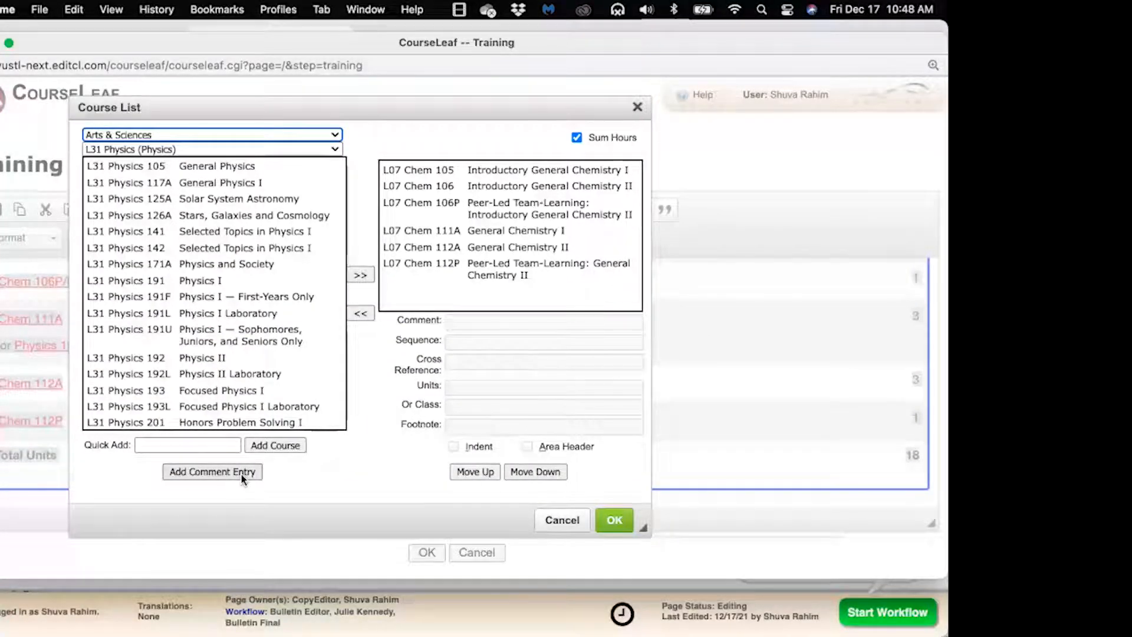
Add the comment entry 'L31 Physics 190::Pre-Physics' after Chem 112P in the Course List
{"action": "left_click", "coordinate": [480, 272]}
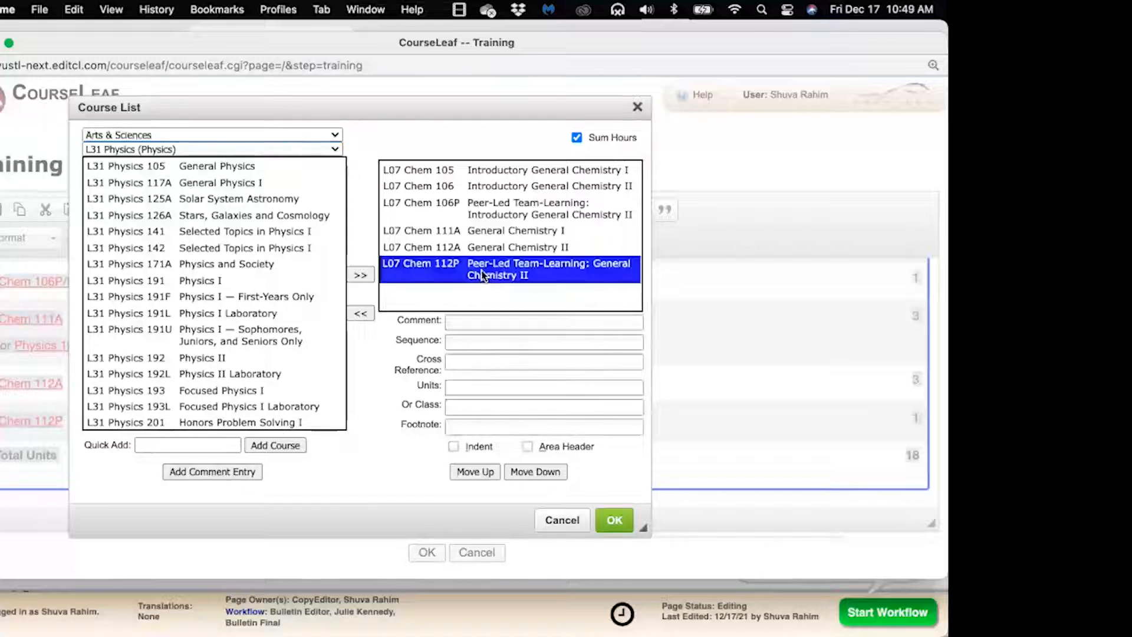
{"action": "left_click", "coordinate": [239, 472]}
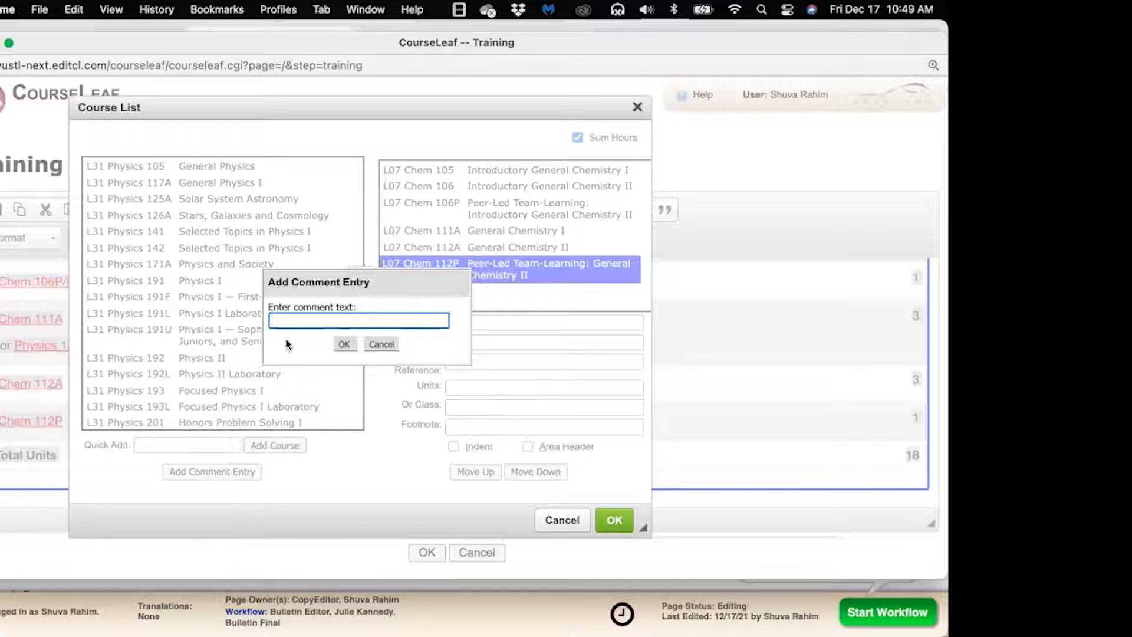
{"action": "type", "text": "L"}
{"action": "type", "text": "31 Phys"}
{"action": "type", "text": "ics 19"}
{"action": "type", "text": "0"}
{"action": "type", "text": ":"}
{"action": "type", "text": "P"}
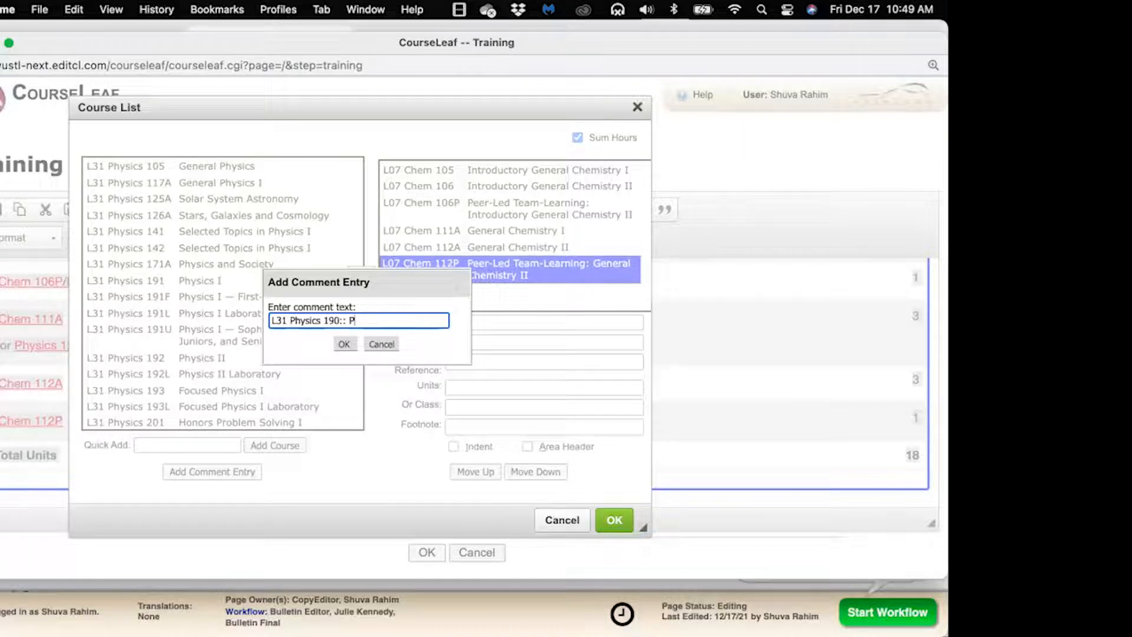
{"action": "type", "text": "re-Pys"}
{"action": "key", "text": "BackSpace"}
{"action": "type", "text": "ysci"}
{"action": "key", "text": "BackSpace"}
{"action": "key", "text": "BackSpace"}
{"action": "key", "text": "BackSpace"}
{"action": "key", "text": "BackSpace"}
{"action": "type", "text": "hysics"}
{"action": "left_click", "coordinate": [349, 320]}
{"action": "key", "text": "BackSpace"}
{"action": "left_click", "coordinate": [345, 346]}
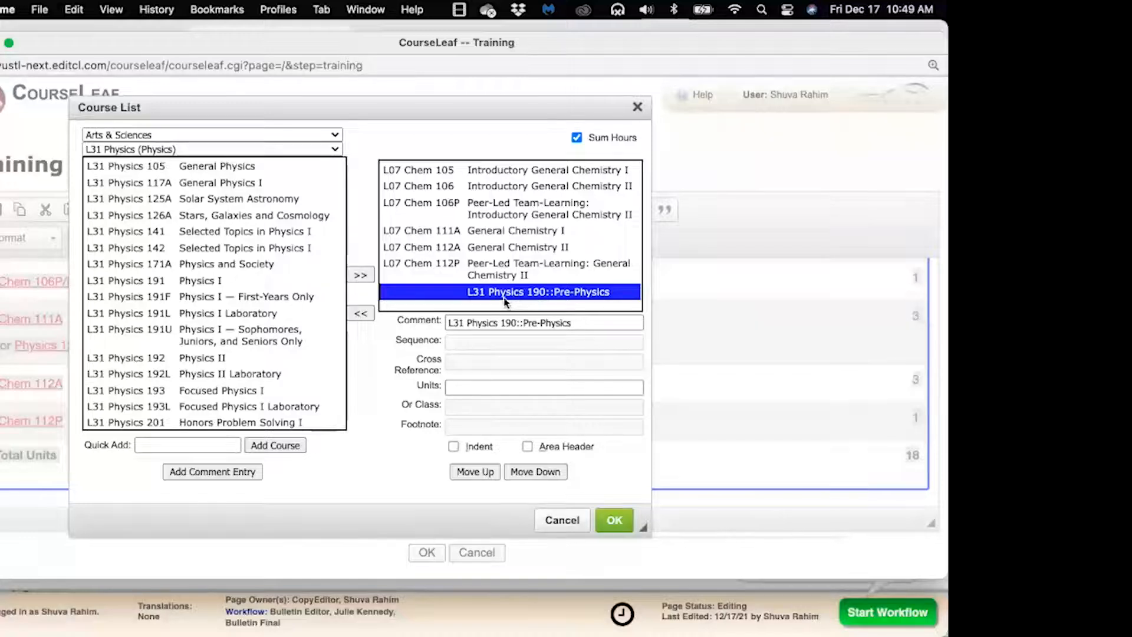
{"action": "left_click", "coordinate": [615, 523]}
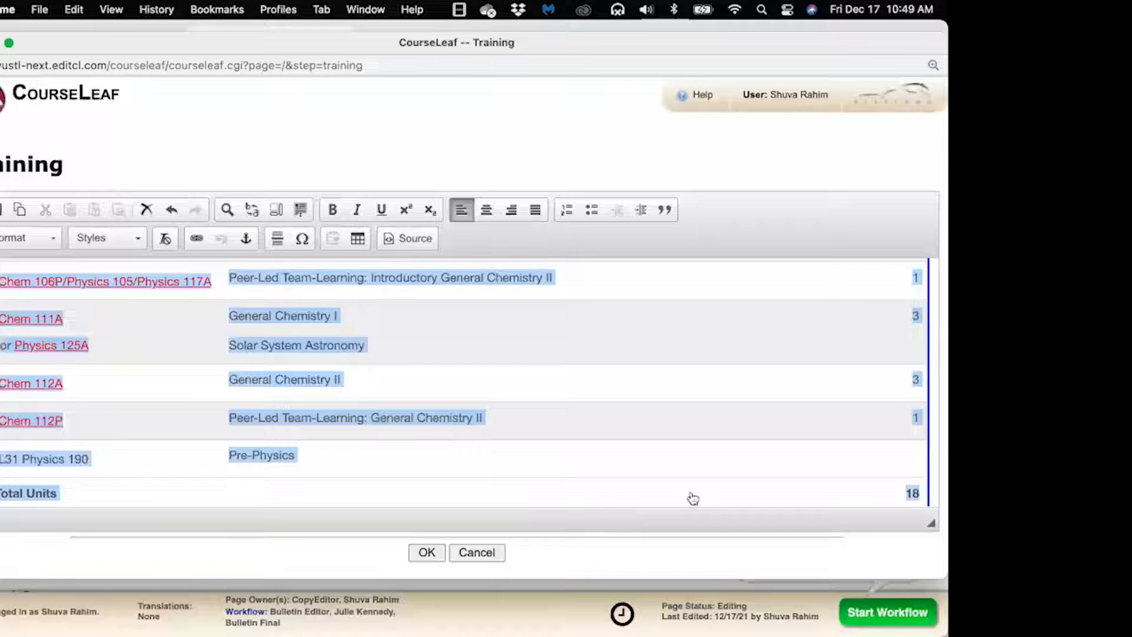
{"action": "left_click", "coordinate": [933, 455]}
{"action": "scroll", "coordinate": [932, 454], "scroll_direction": "down", "scroll_amount": 3}
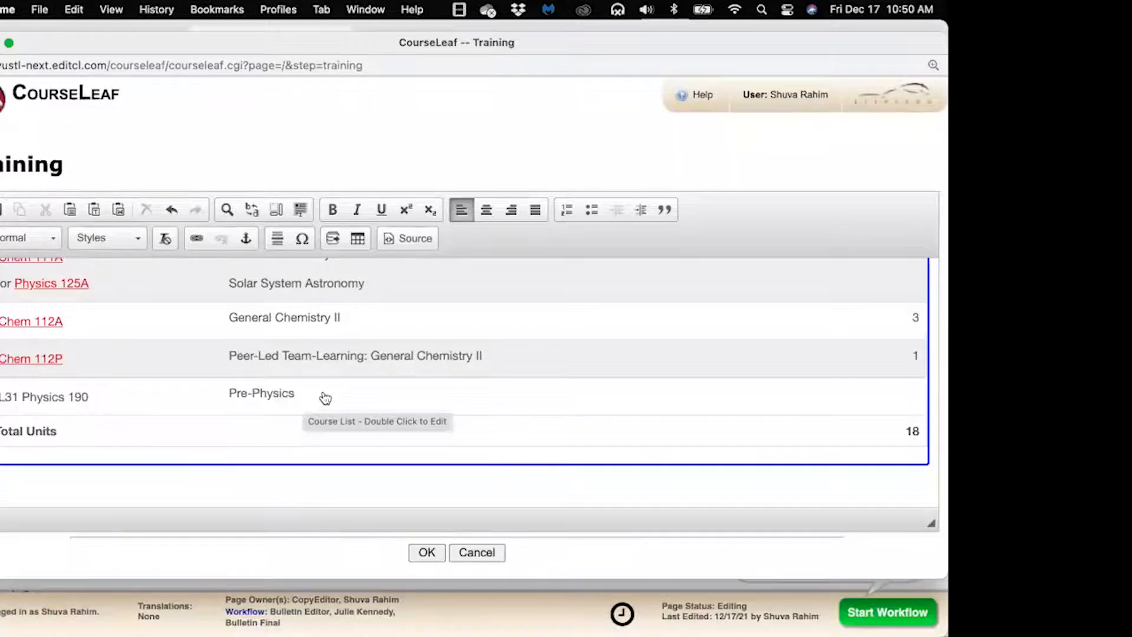
{"action": "scroll", "coordinate": [325, 399], "scroll_direction": "down", "scroll_amount": 1}
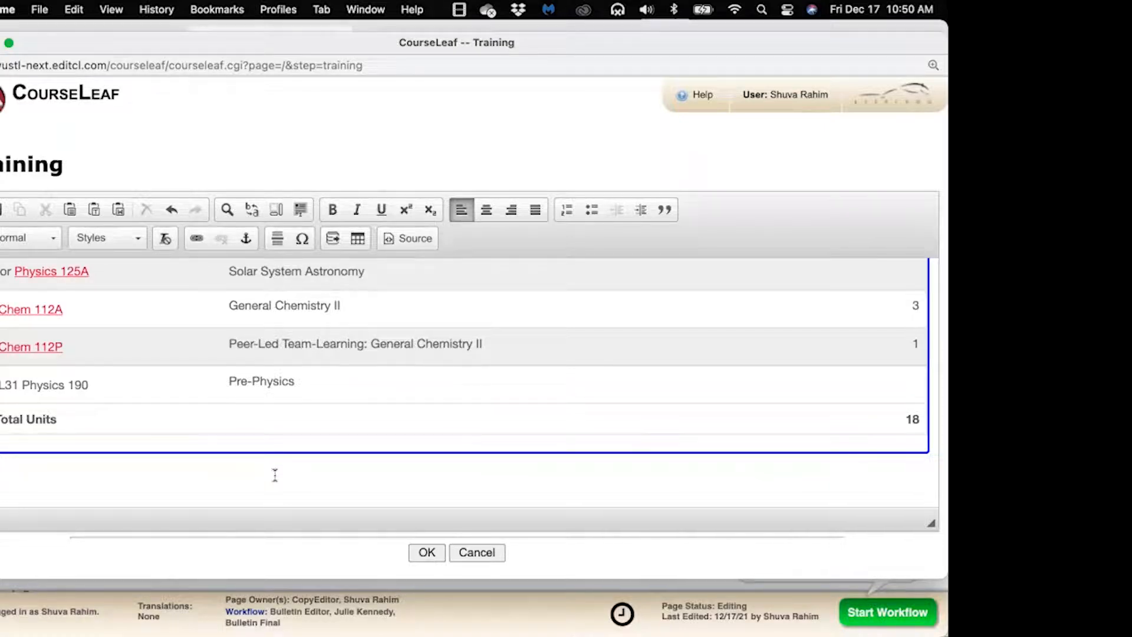
Delete the L31 prefix from the Pre-Physics comment so it reads Physics 190
{"action": "double_click", "coordinate": [387, 396]}
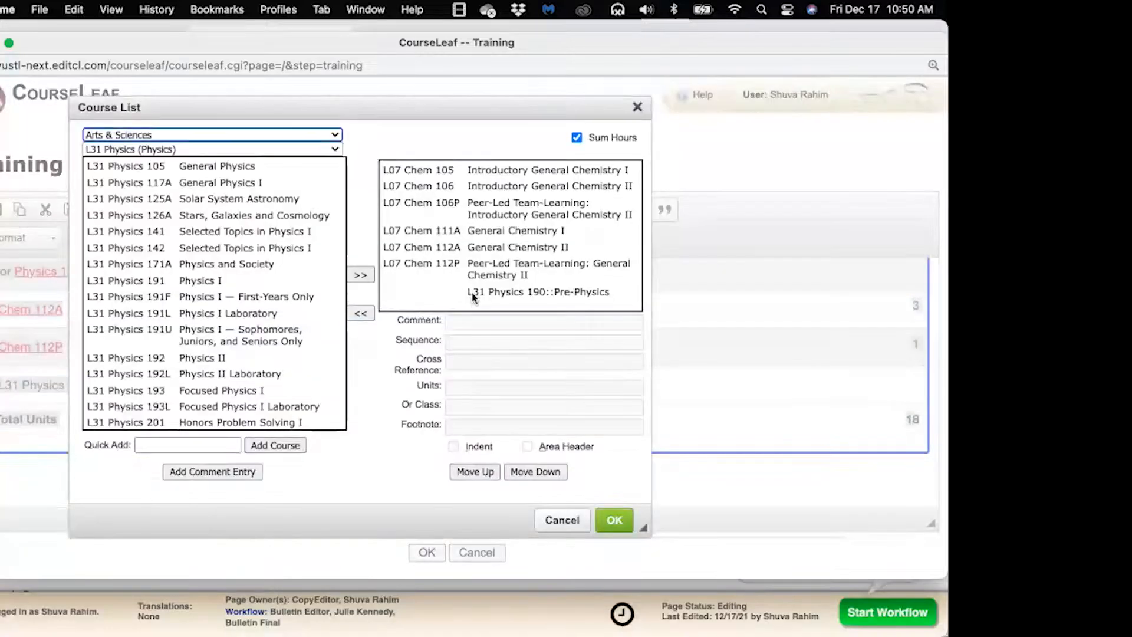
{"action": "left_click", "coordinate": [472, 293]}
{"action": "left_click_drag", "start_coordinate": [463, 323], "coordinate": [445, 326]}
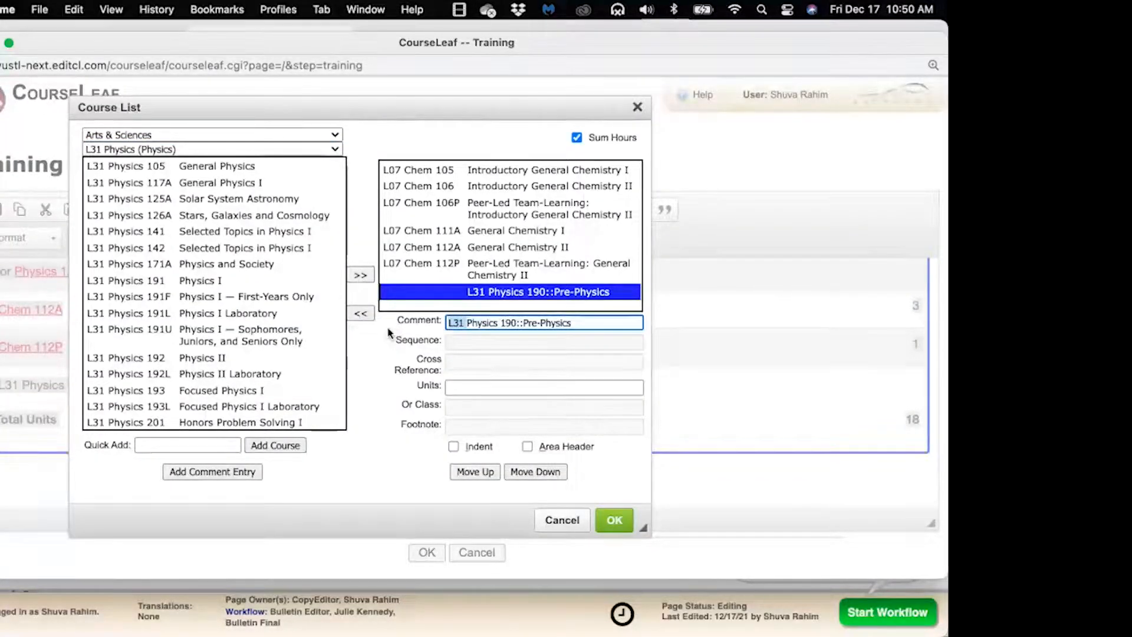
{"action": "key", "text": "BackSpace"}
{"action": "left_click", "coordinate": [614, 519]}
{"action": "left_click", "coordinate": [416, 484]}
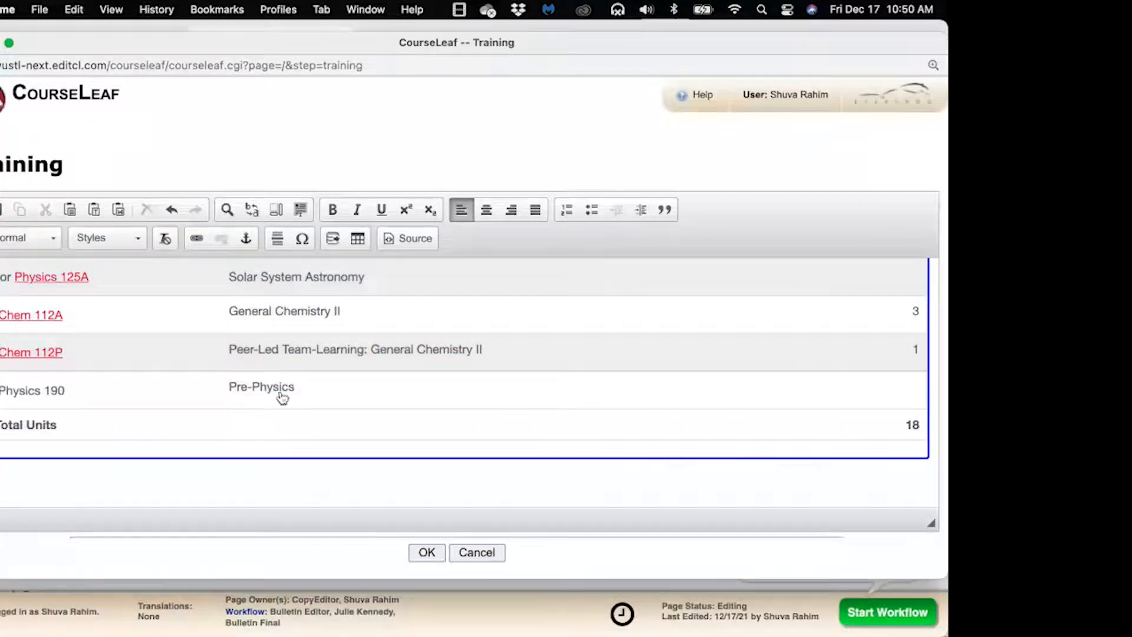
Give Physics 190 Pre-Physics 3 units, raising Total Units to 21
{"action": "double_click", "coordinate": [311, 391]}
{"action": "left_click", "coordinate": [507, 292]}
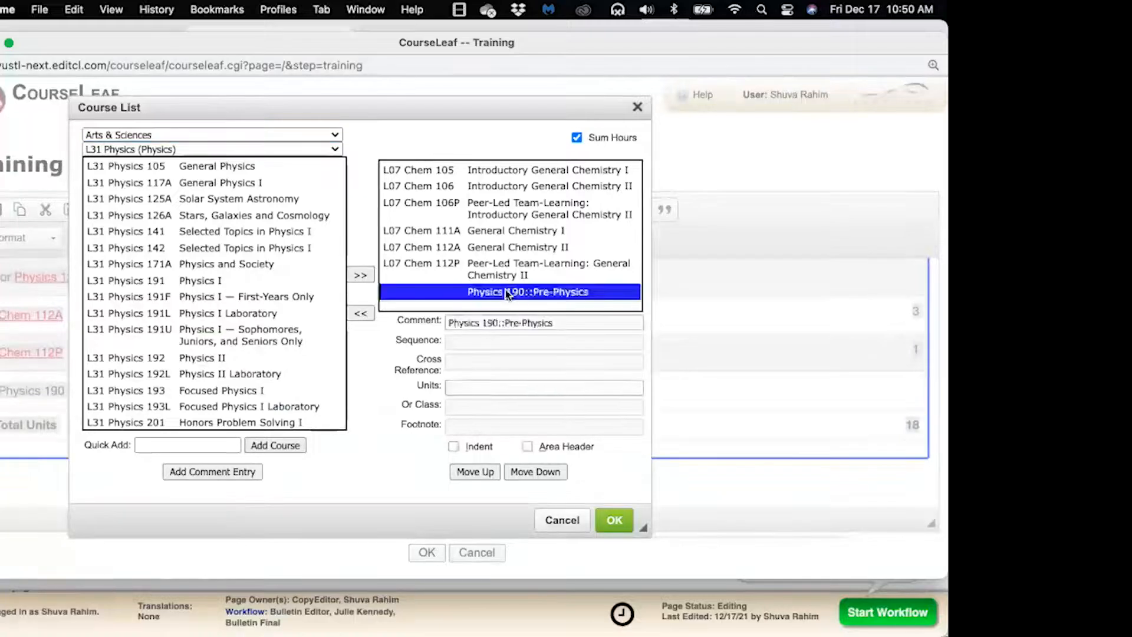
{"action": "left_click", "coordinate": [462, 389]}
{"action": "left_click", "coordinate": [463, 390]}
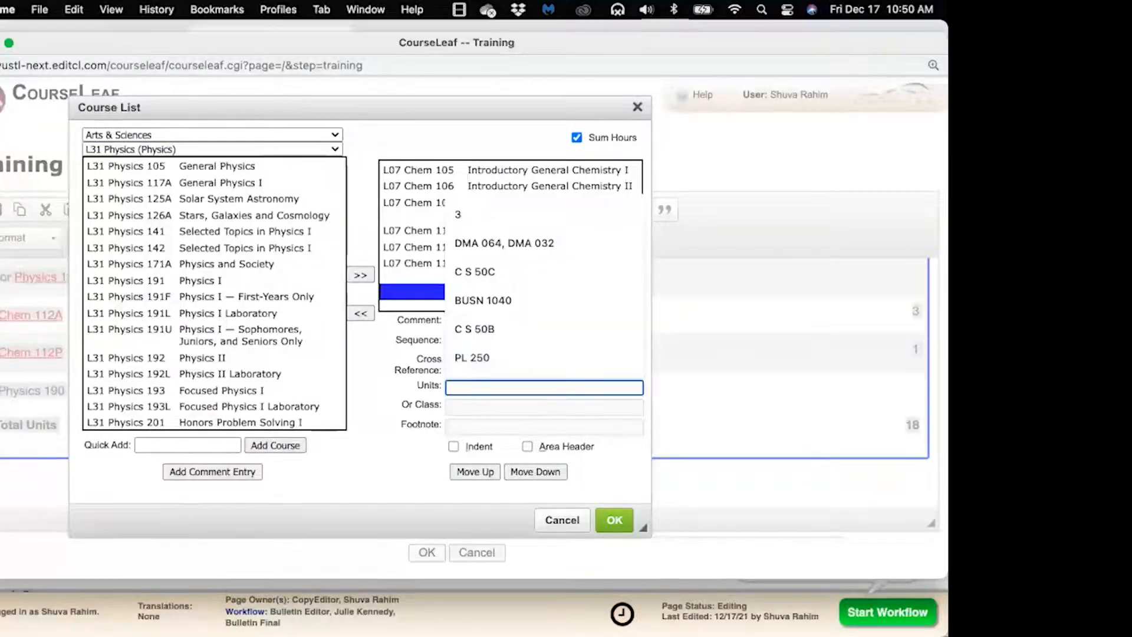
{"action": "type", "text": "3"}
{"action": "left_click", "coordinate": [615, 520]}
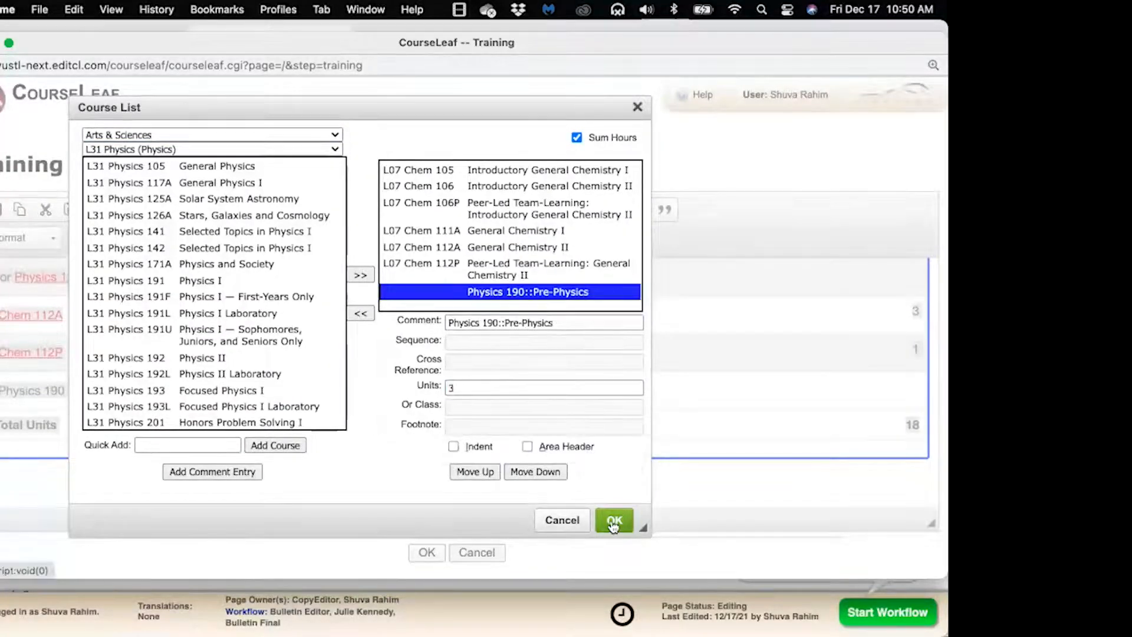
{"action": "left_click", "coordinate": [634, 465]}
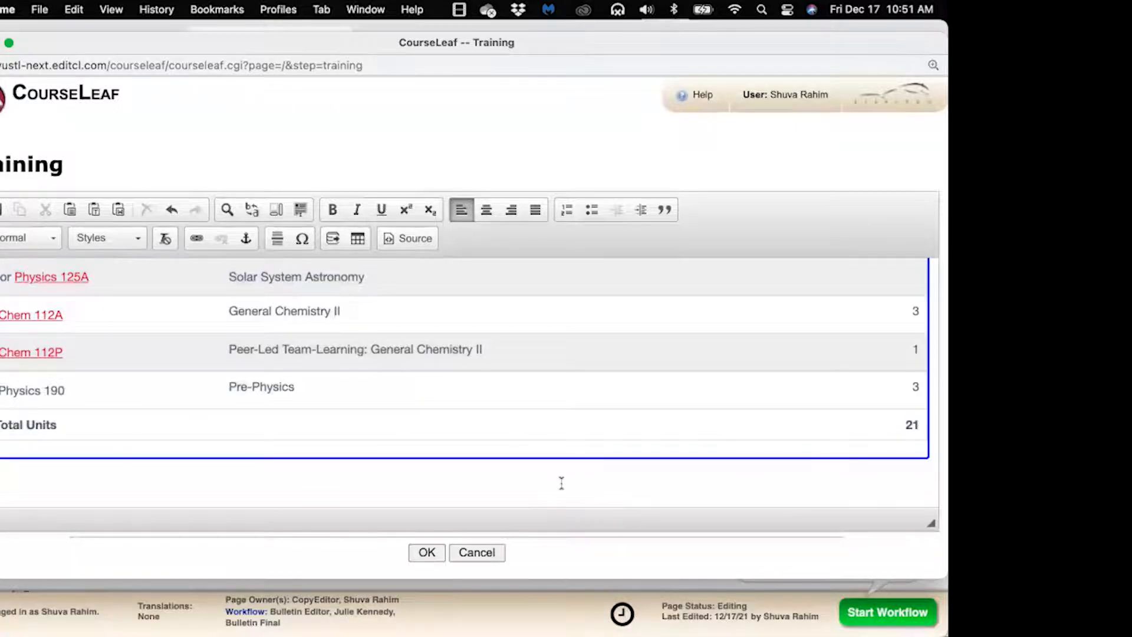
{"action": "scroll", "coordinate": [531, 472], "scroll_direction": "down", "scroll_amount": 1}
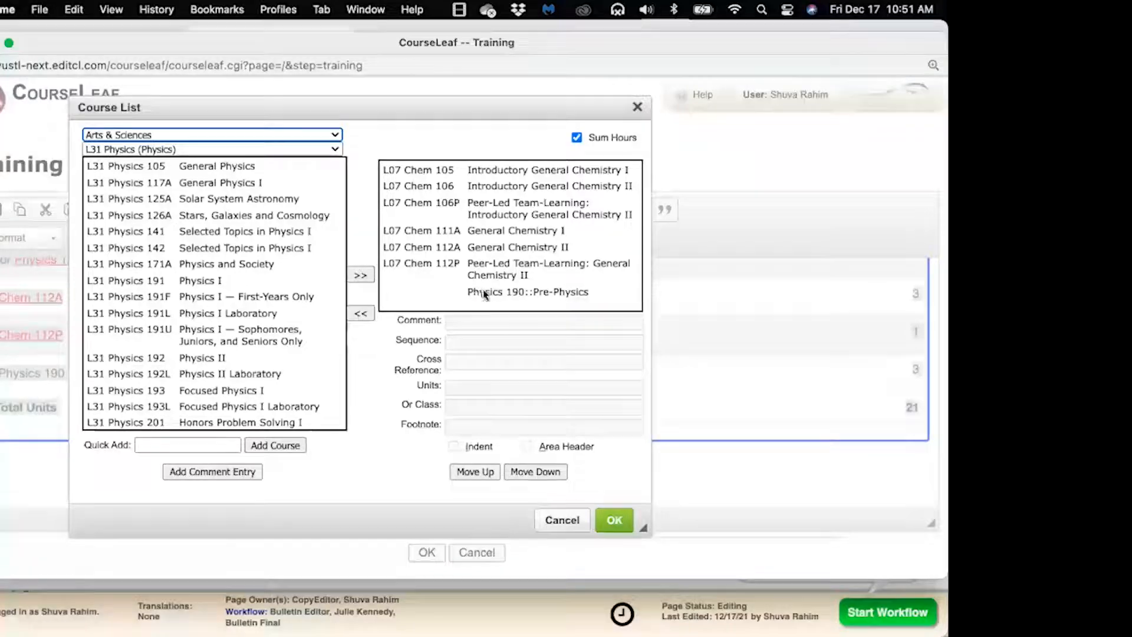
Assign footnote 1 to the L07 Chem 112A General Chemistry II entry
{"action": "left_click", "coordinate": [488, 251]}
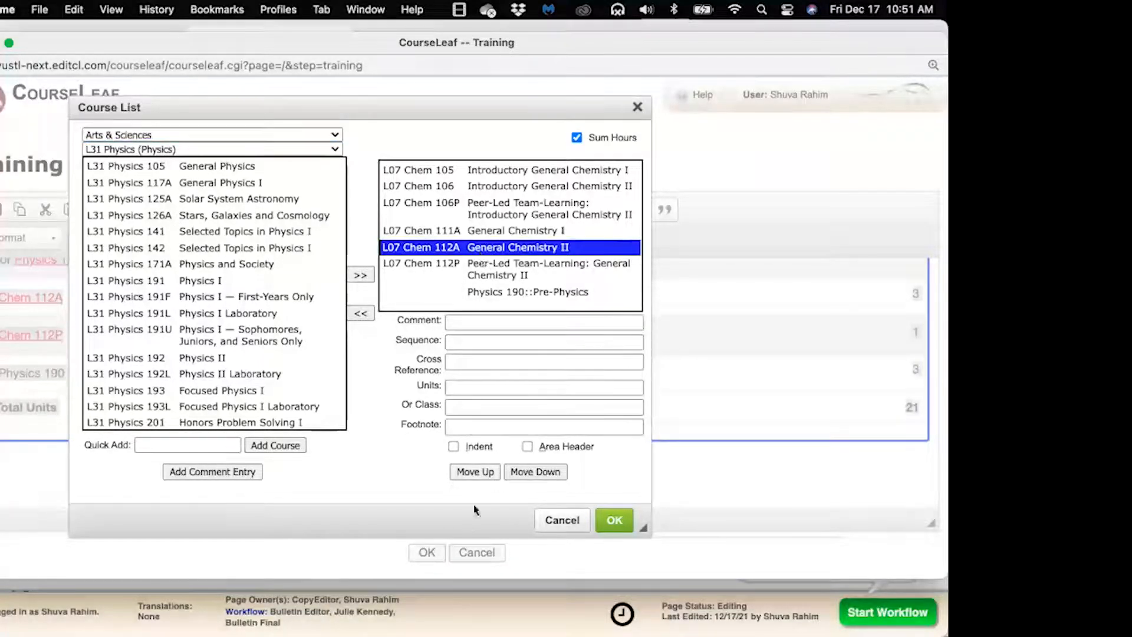
{"action": "left_click", "coordinate": [464, 429]}
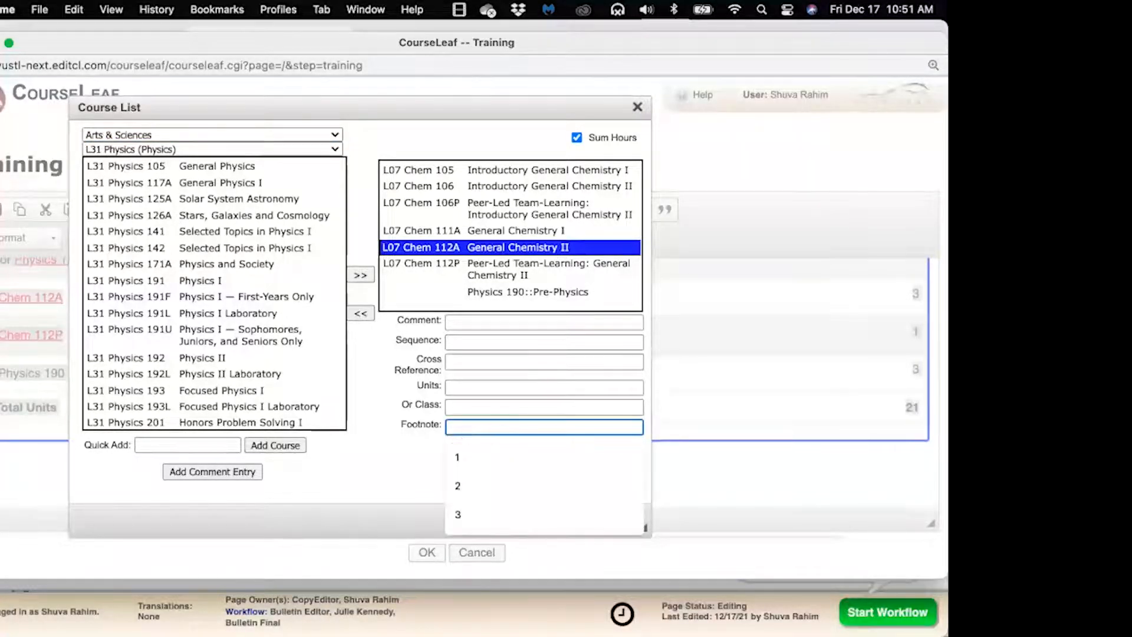
{"action": "left_click", "coordinate": [455, 449]}
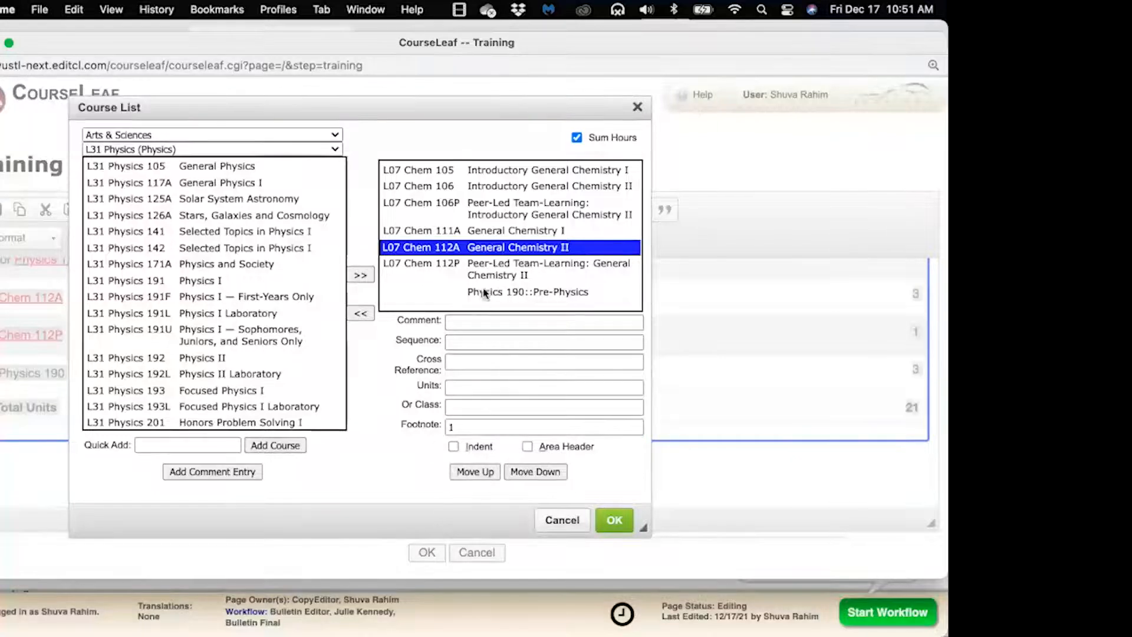
{"action": "left_click", "coordinate": [613, 522]}
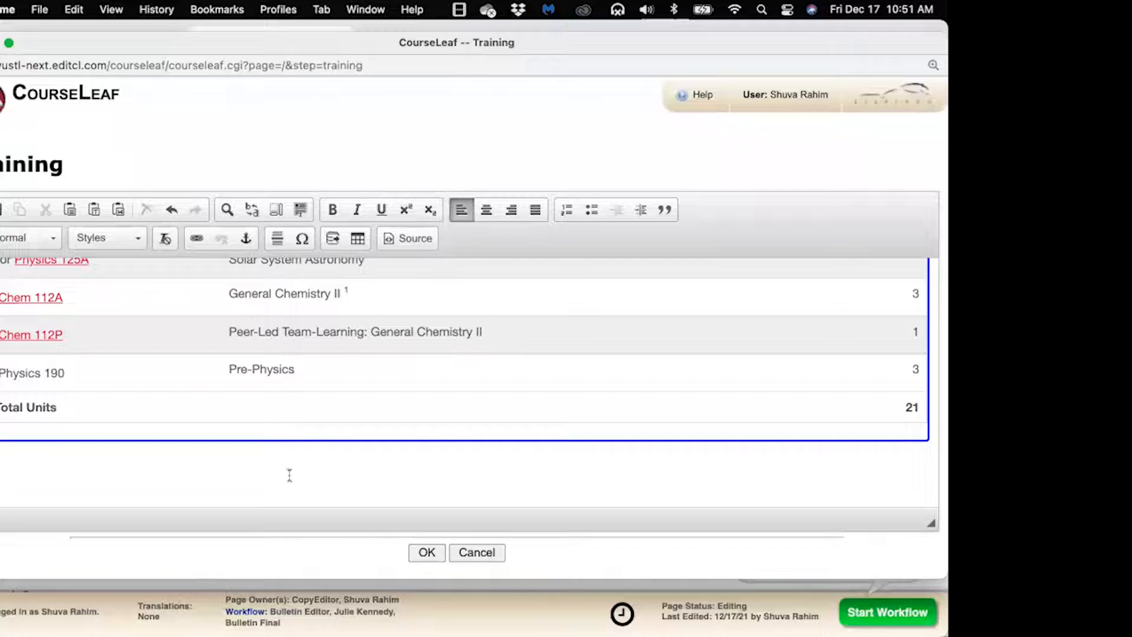
Insert a Footnotes formatted table below the course table
{"action": "left_click", "coordinate": [357, 241]}
{"action": "left_click_drag", "start_coordinate": [261, 111], "coordinate": [601, 126]}
{"action": "left_click", "coordinate": [606, 175]}
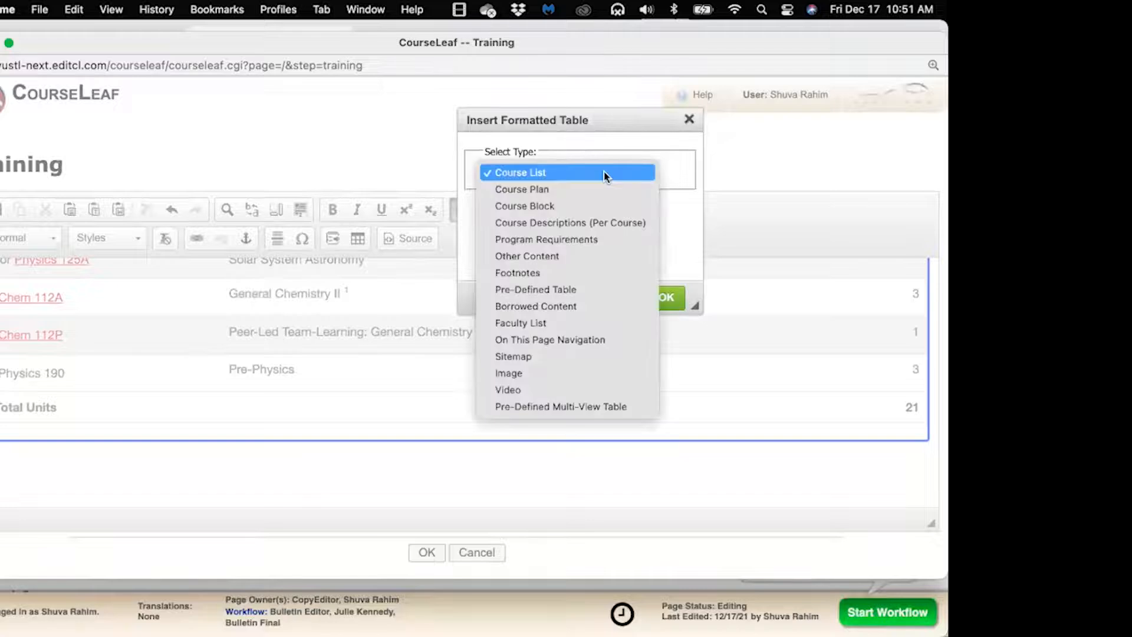
{"action": "left_click", "coordinate": [572, 273]}
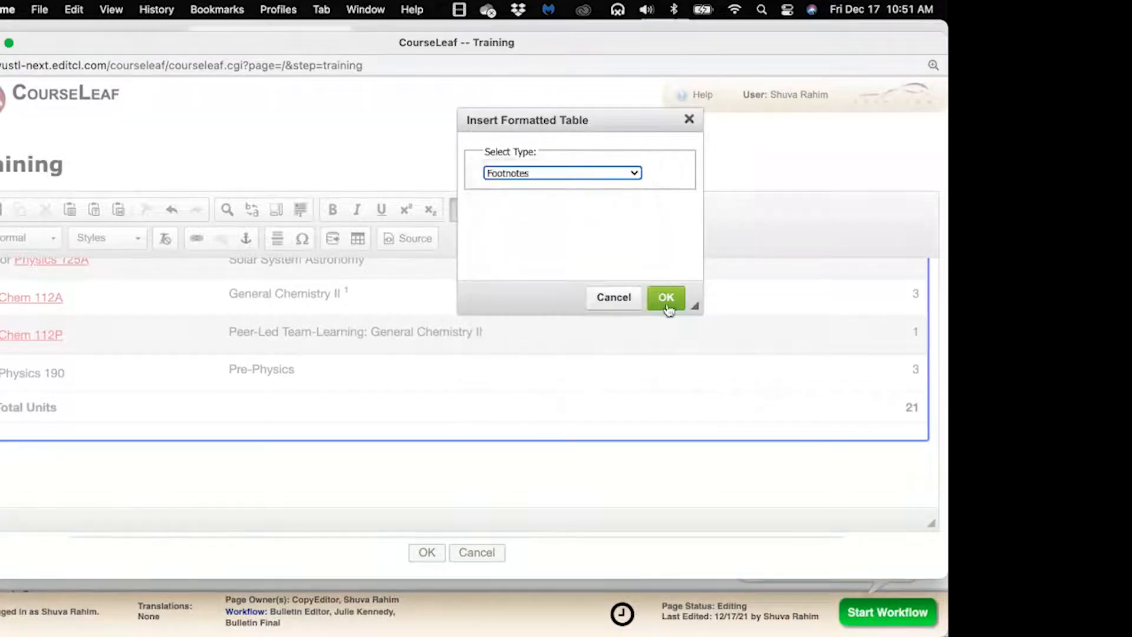
{"action": "left_click", "coordinate": [667, 299]}
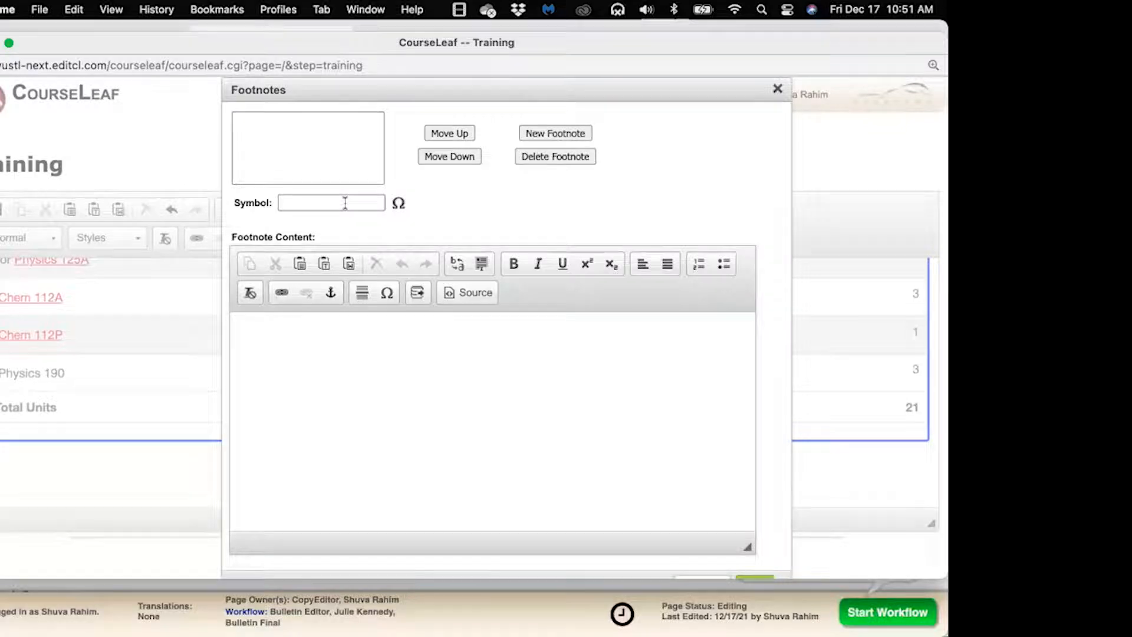
Set footnote symbol 1 with the text 'This is my footnote.'
{"action": "left_click", "coordinate": [345, 203]}
{"action": "left_click", "coordinate": [326, 225]}
{"action": "left_click", "coordinate": [320, 220]}
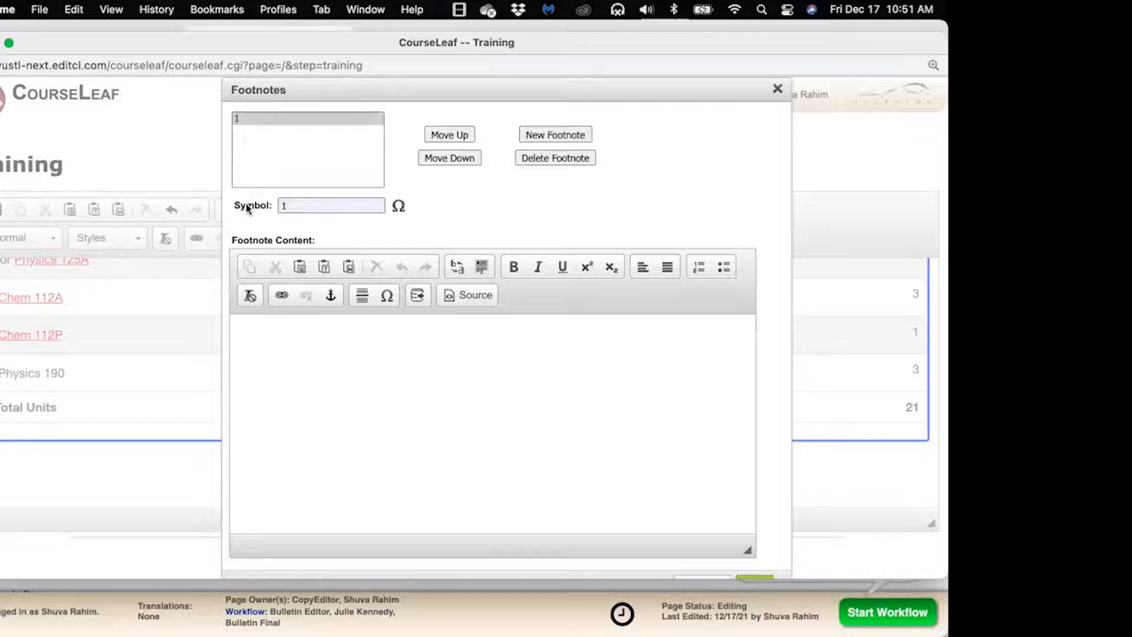
{"action": "left_click", "coordinate": [274, 343]}
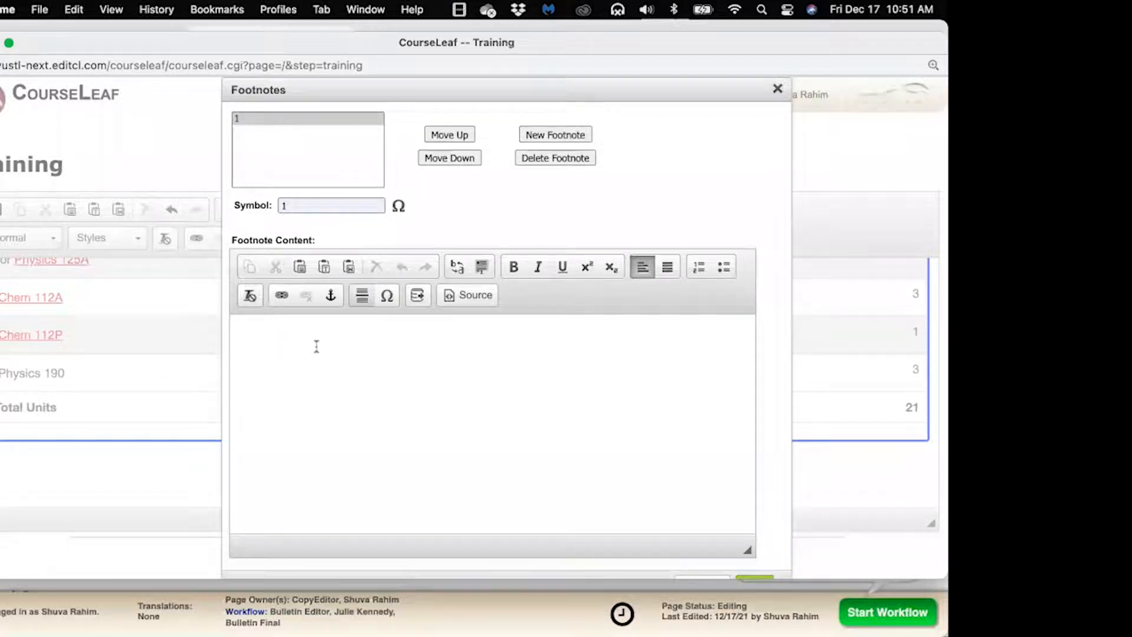
{"action": "type", "text": "This "}
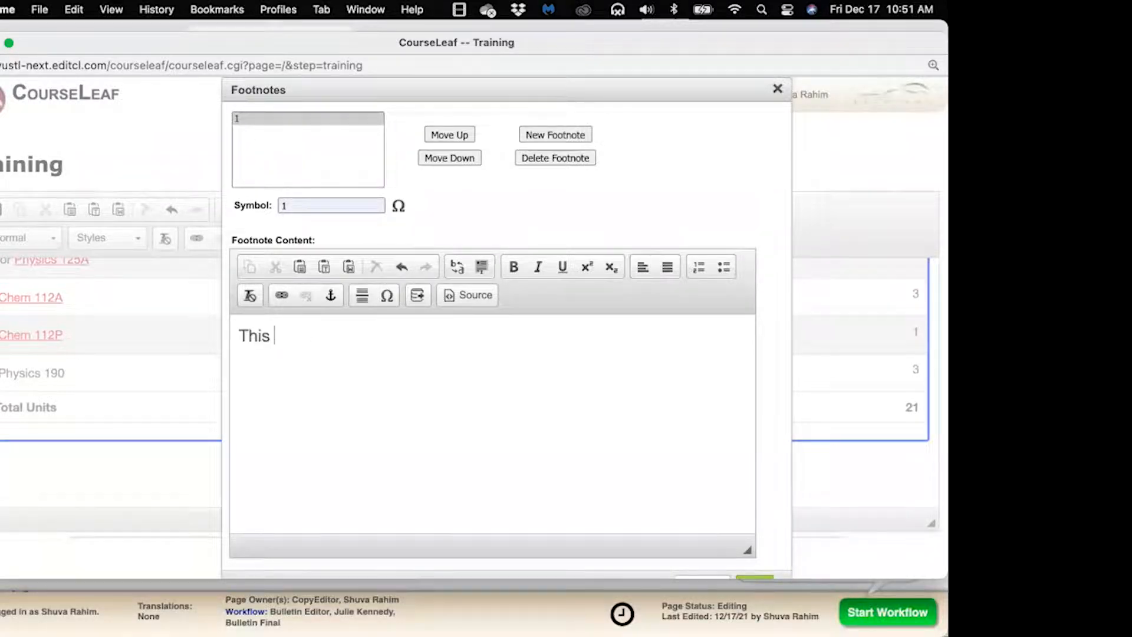
{"action": "type", "text": "is my footnote."}
{"action": "scroll", "coordinate": [629, 201], "scroll_direction": "down", "scroll_amount": 1}
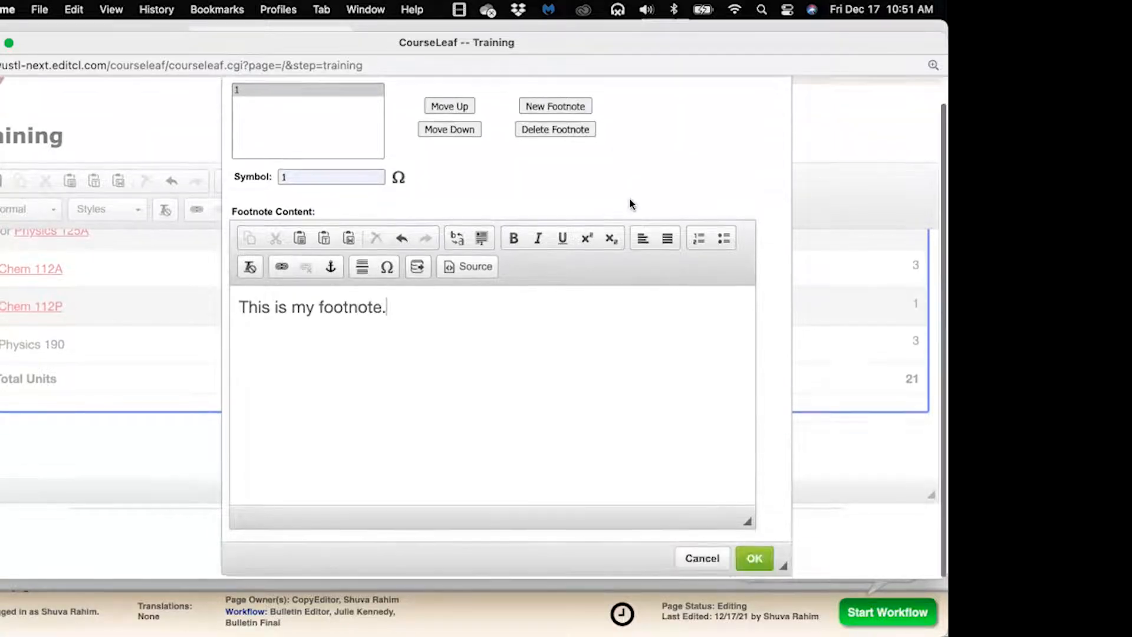
{"action": "left_click", "coordinate": [754, 560]}
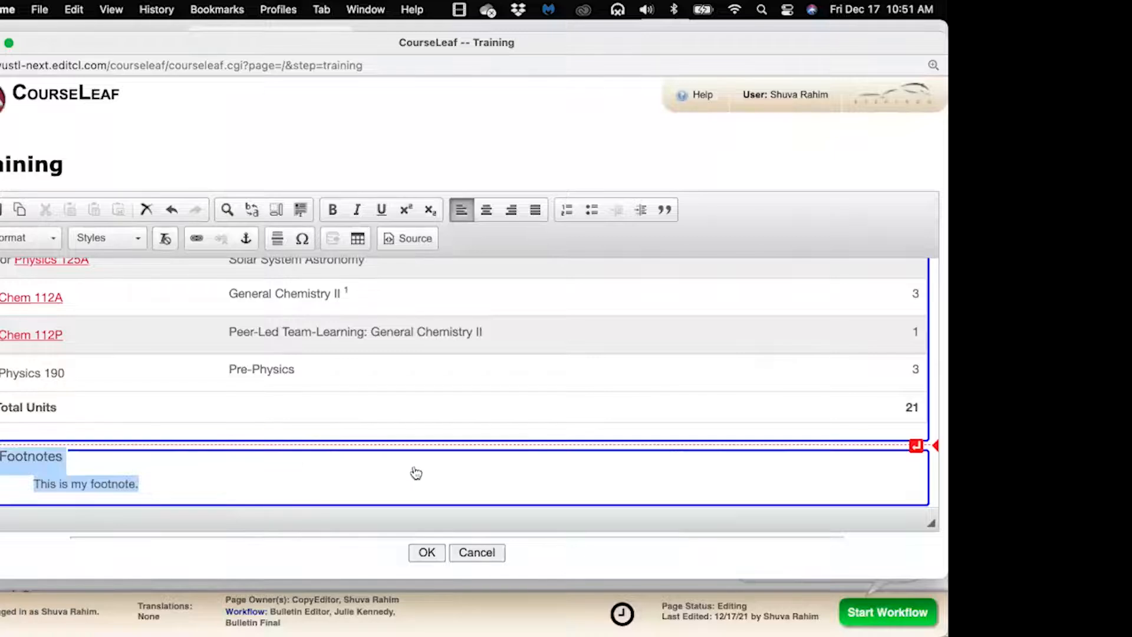
Save the Training page edits and review the published page
{"action": "left_click", "coordinate": [934, 496]}
{"action": "left_click", "coordinate": [425, 553]}
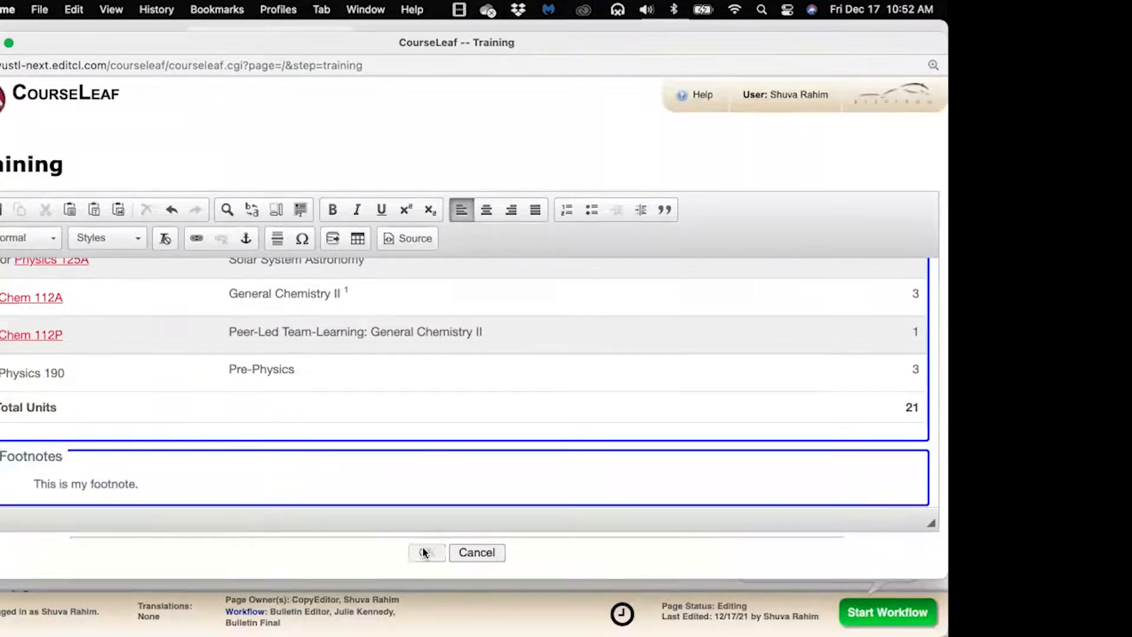
{"action": "scroll", "coordinate": [465, 383], "scroll_direction": "down", "scroll_amount": 20}
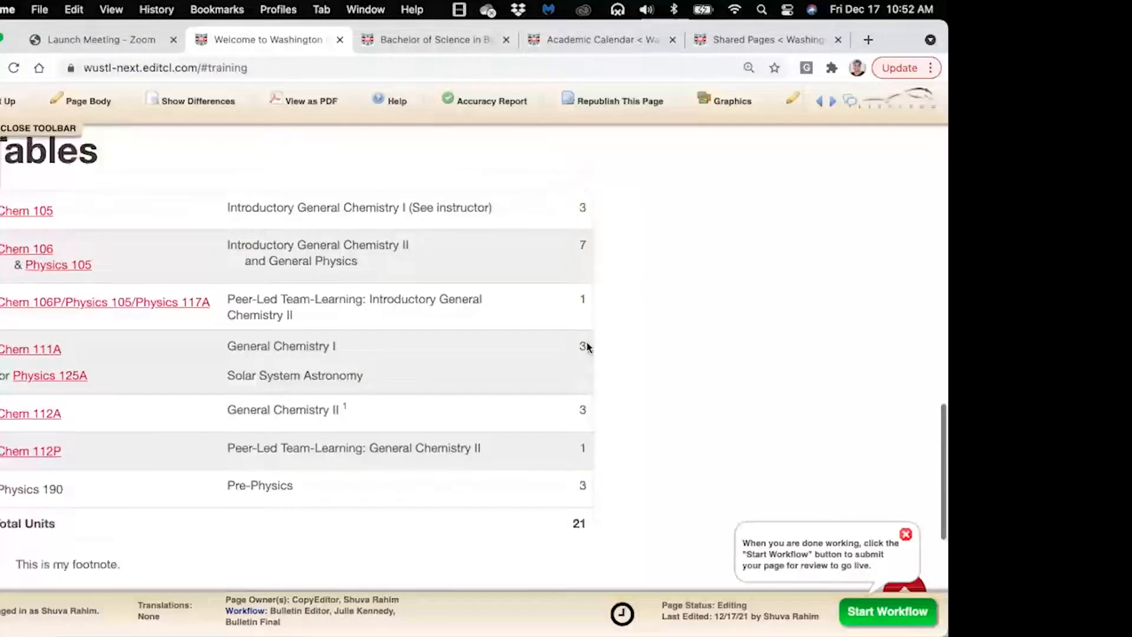
{"action": "scroll", "coordinate": [587, 346], "scroll_direction": "up", "scroll_amount": 15}
{"action": "scroll", "coordinate": [586, 347], "scroll_direction": "up", "scroll_amount": 2}
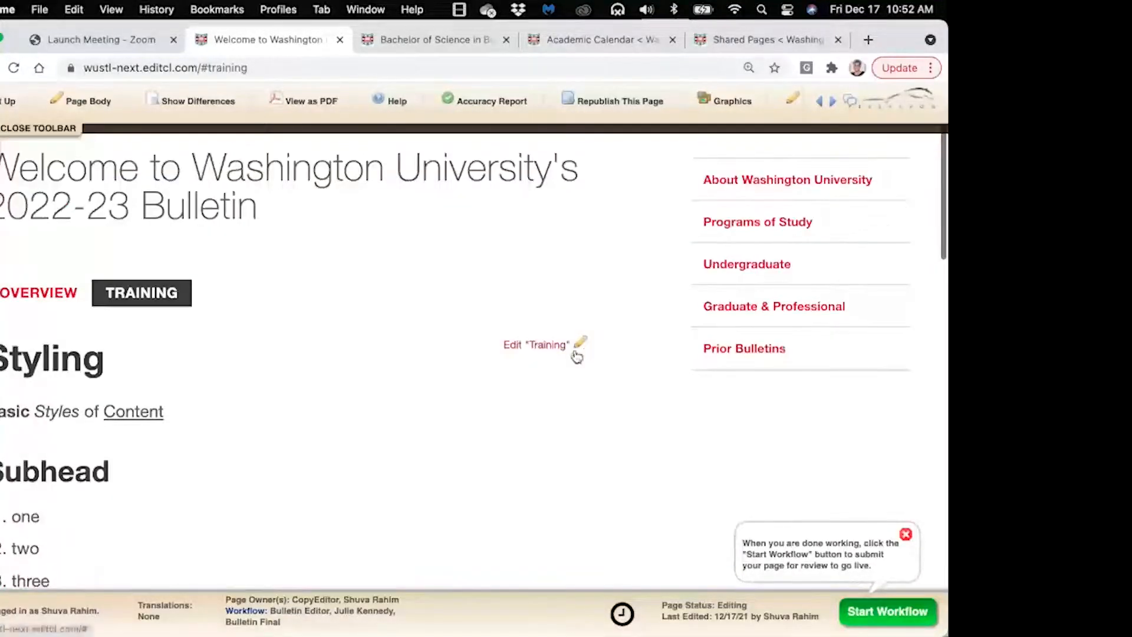
Reopen the Training section editor in a widened window
{"action": "left_click", "coordinate": [558, 347]}
{"action": "left_click_drag", "start_coordinate": [446, 537], "coordinate": [864, 586]}
{"action": "scroll", "coordinate": [586, 412], "scroll_direction": "down", "scroll_amount": 10}
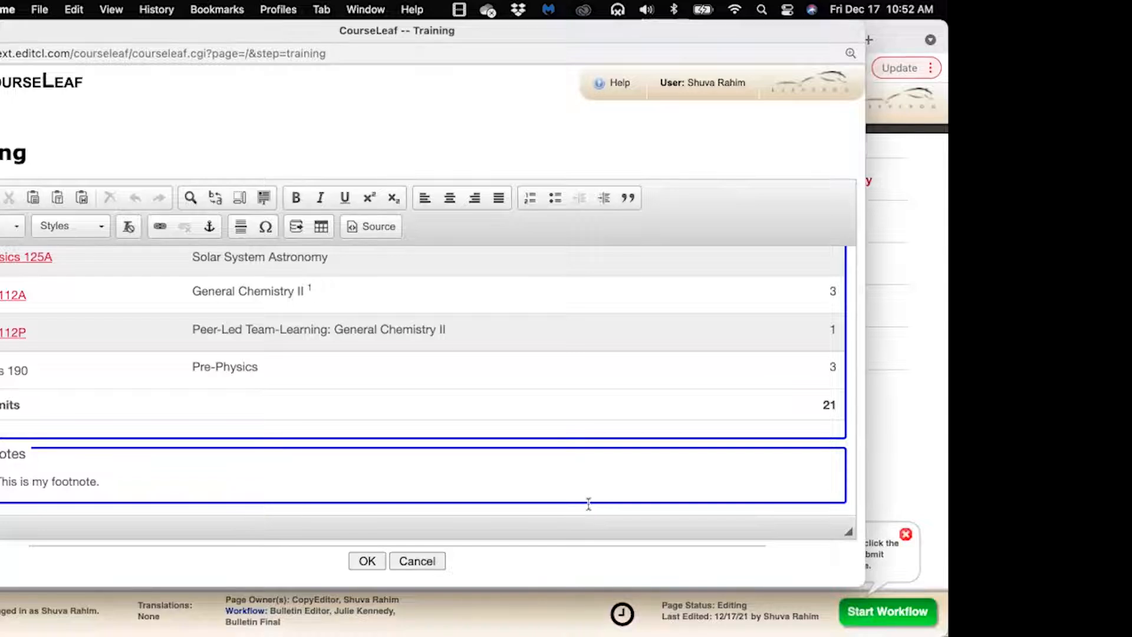
Add an empty paragraph below the Footnotes block and shift the editor window right
{"action": "left_click", "coordinate": [584, 509]}
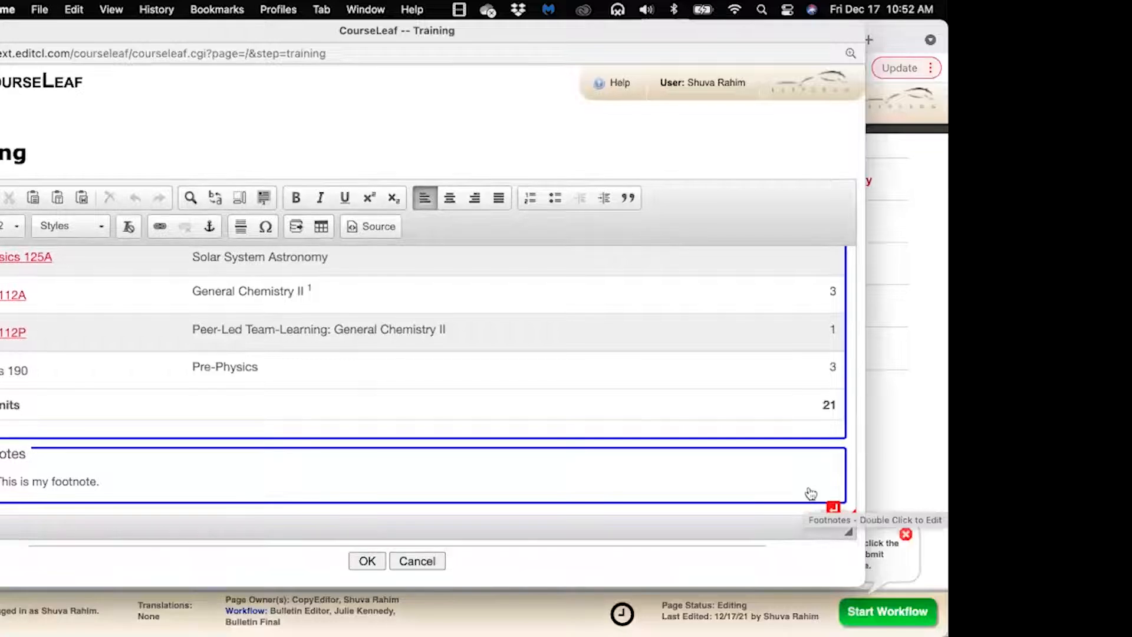
{"action": "scroll", "coordinate": [811, 494], "scroll_direction": "down", "scroll_amount": 1}
{"action": "scroll", "coordinate": [803, 495], "scroll_direction": "up", "scroll_amount": 1}
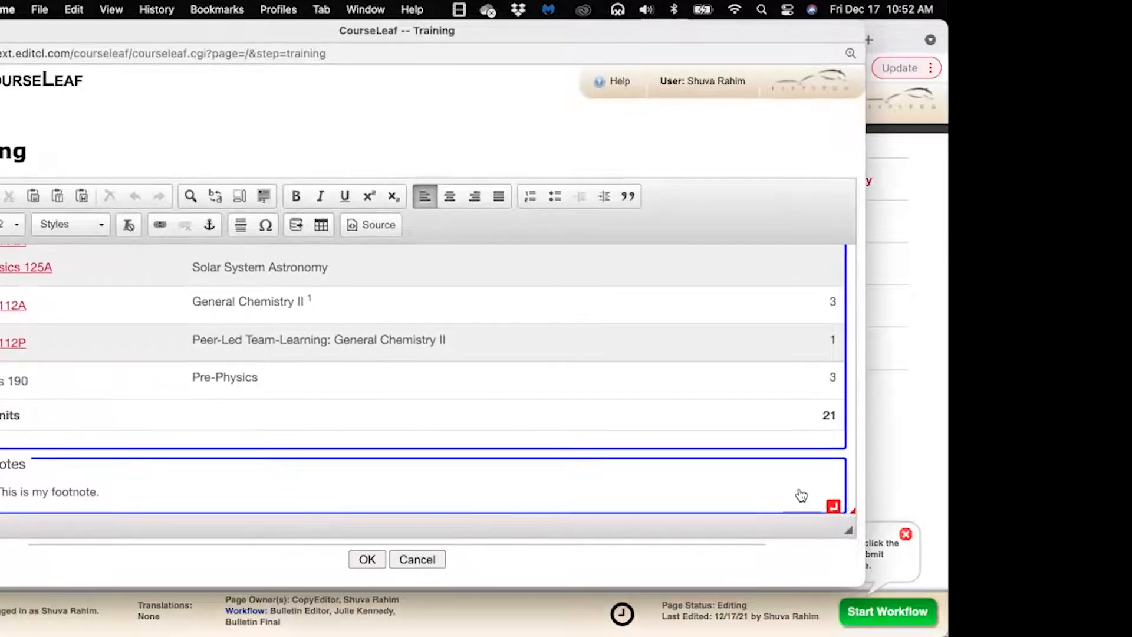
{"action": "scroll", "coordinate": [807, 502], "scroll_direction": "down", "scroll_amount": 1}
{"action": "scroll", "coordinate": [832, 505], "scroll_direction": "down", "scroll_amount": 1}
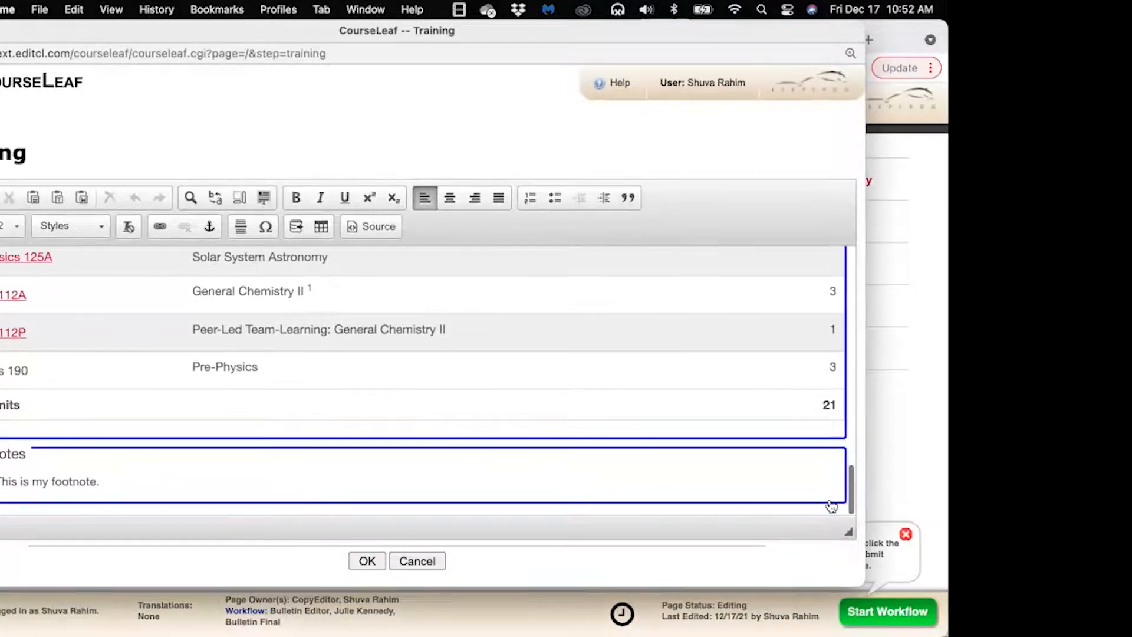
{"action": "scroll", "coordinate": [806, 510], "scroll_direction": "up", "scroll_amount": 1}
{"action": "scroll", "coordinate": [807, 511], "scroll_direction": "down", "scroll_amount": 1}
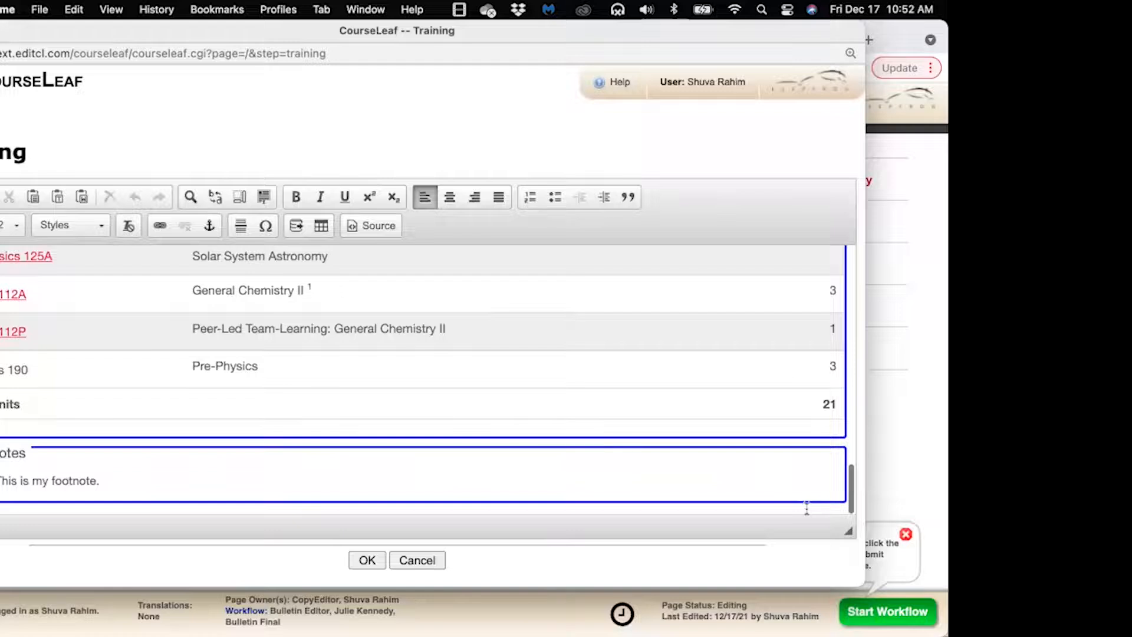
{"action": "mouse_move", "coordinate": [819, 508]}
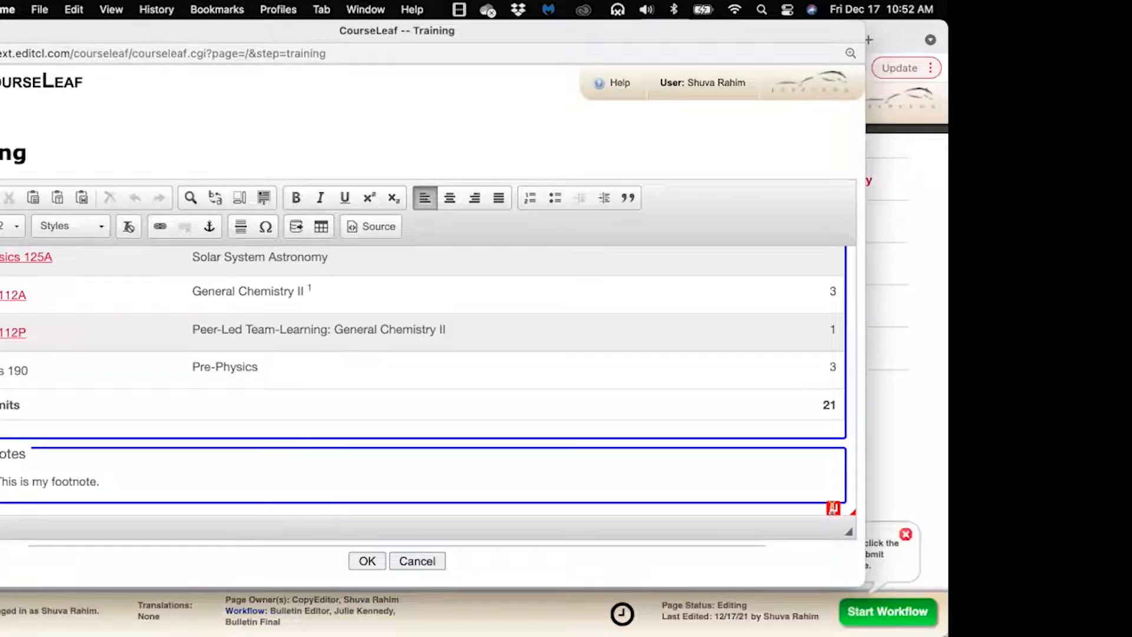
{"action": "left_click", "coordinate": [833, 507]}
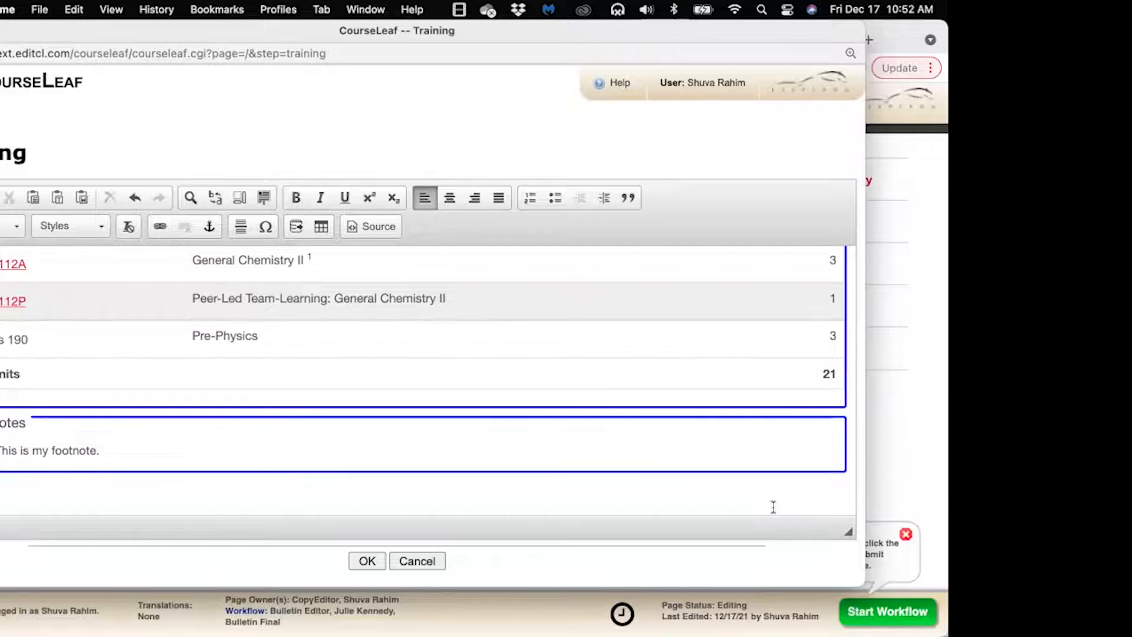
{"action": "scroll", "coordinate": [427, 377], "scroll_direction": "down", "scroll_amount": 1}
{"action": "left_click_drag", "start_coordinate": [692, 31], "coordinate": [742, 30]}
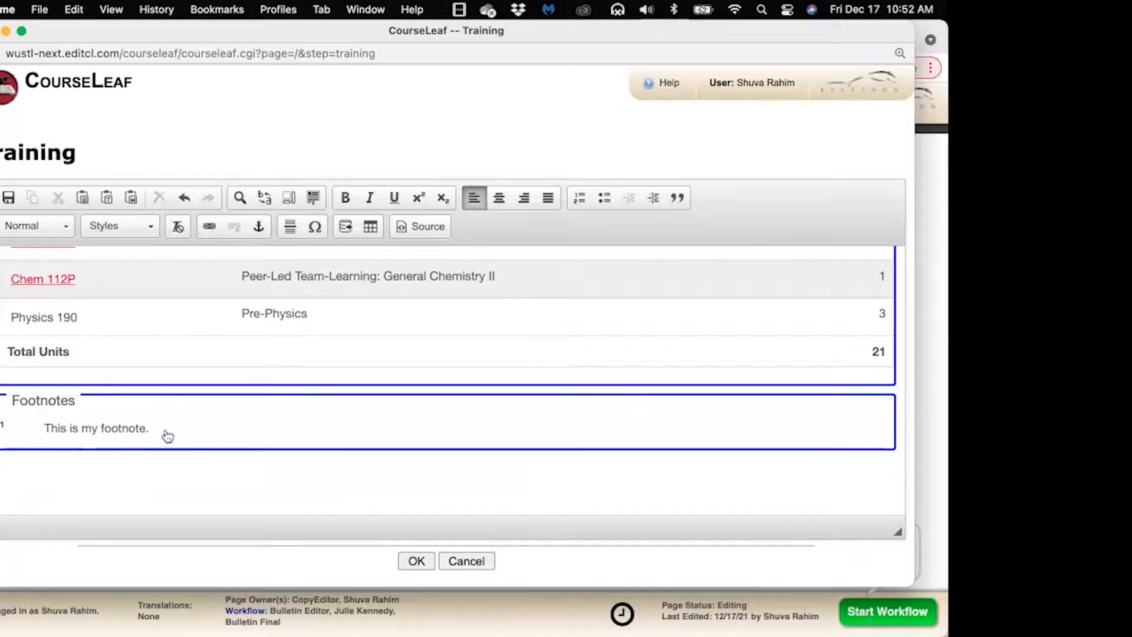
Insert a formatted table of type Course Plan
{"action": "left_click", "coordinate": [372, 227]}
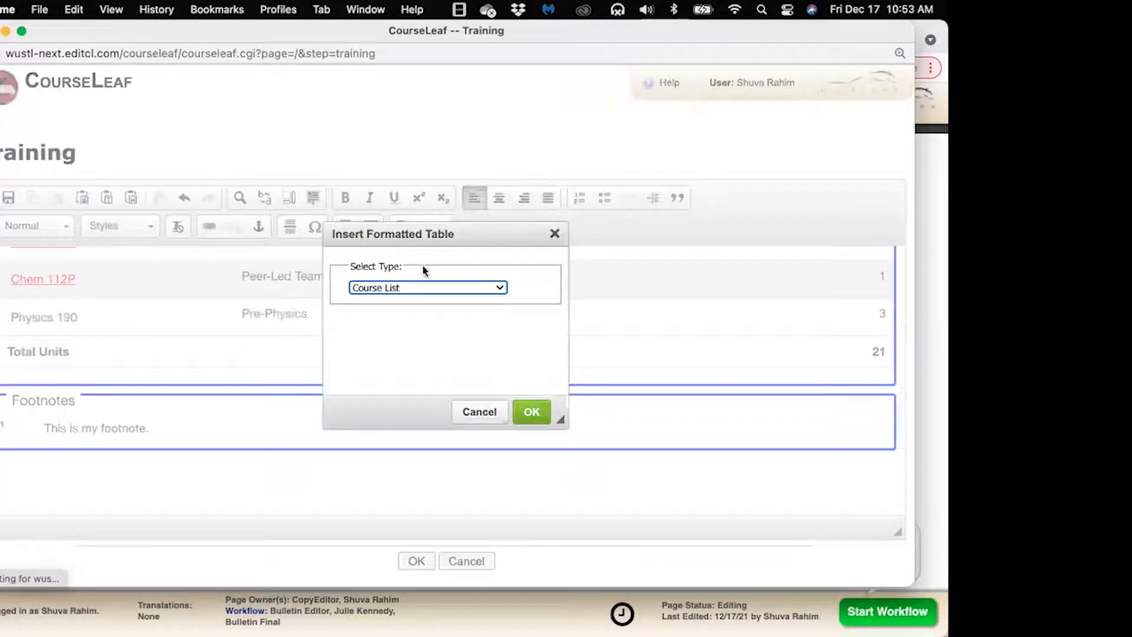
{"action": "left_click", "coordinate": [427, 287]}
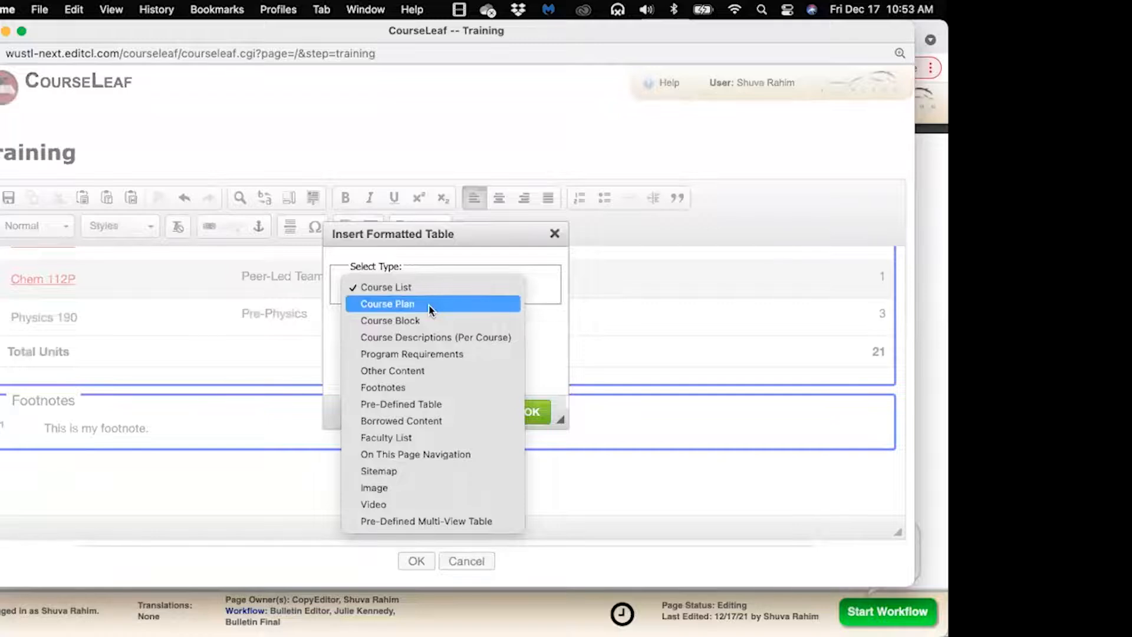
{"action": "left_click", "coordinate": [429, 304]}
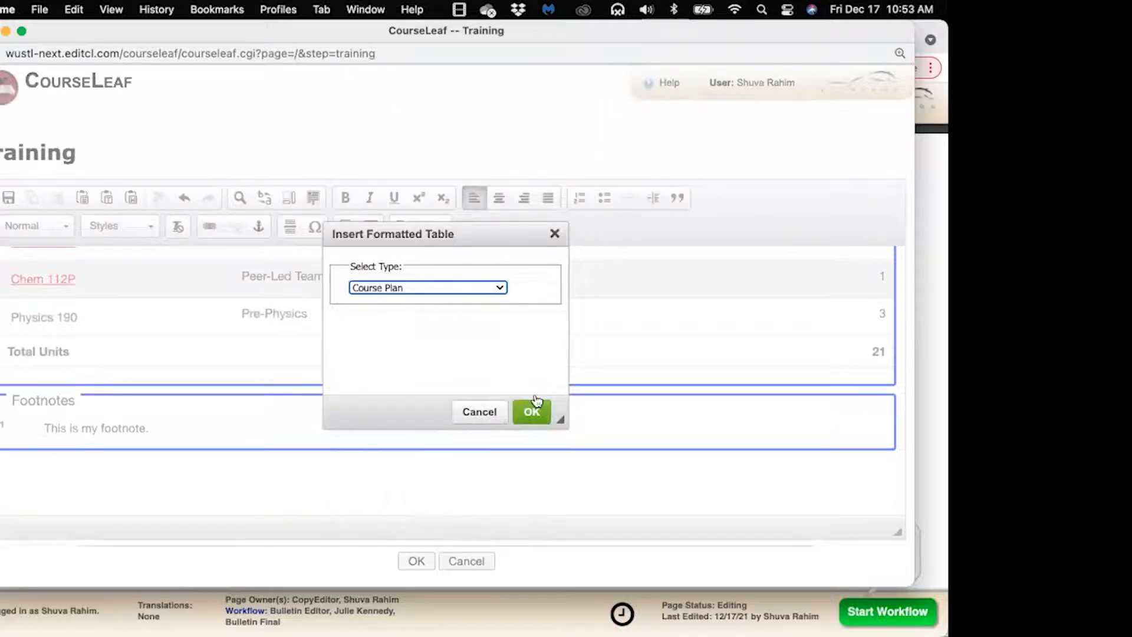
{"action": "left_click", "coordinate": [535, 398]}
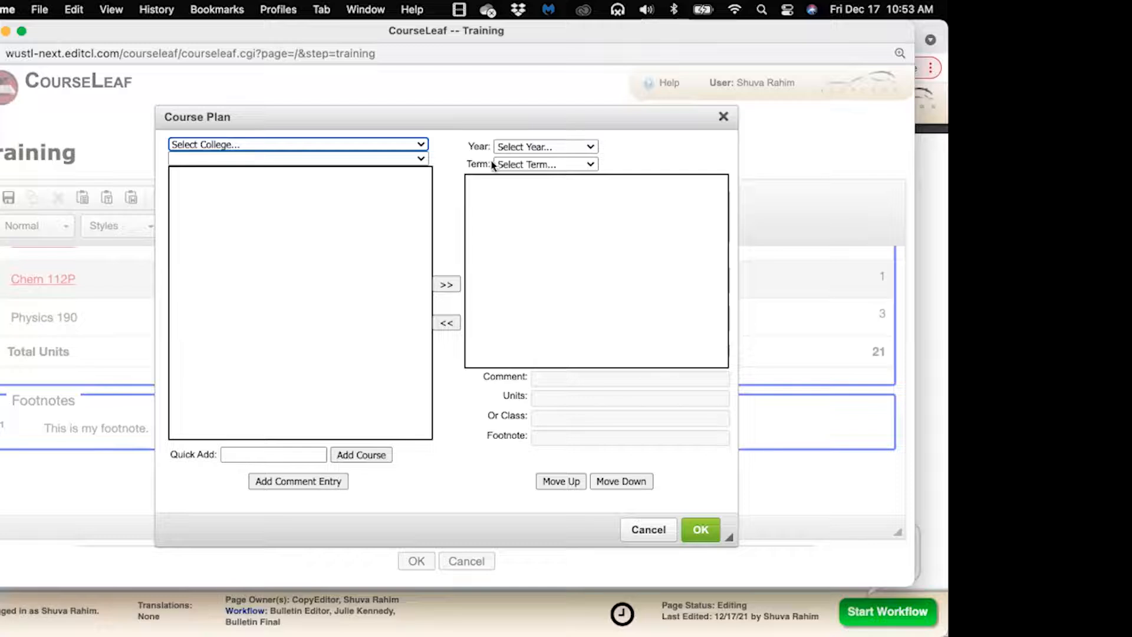
List Arts & Sciences L03 East Asian Studies courses, select East Asia 1070, and dismiss the term/year alert
{"action": "left_click", "coordinate": [423, 145]}
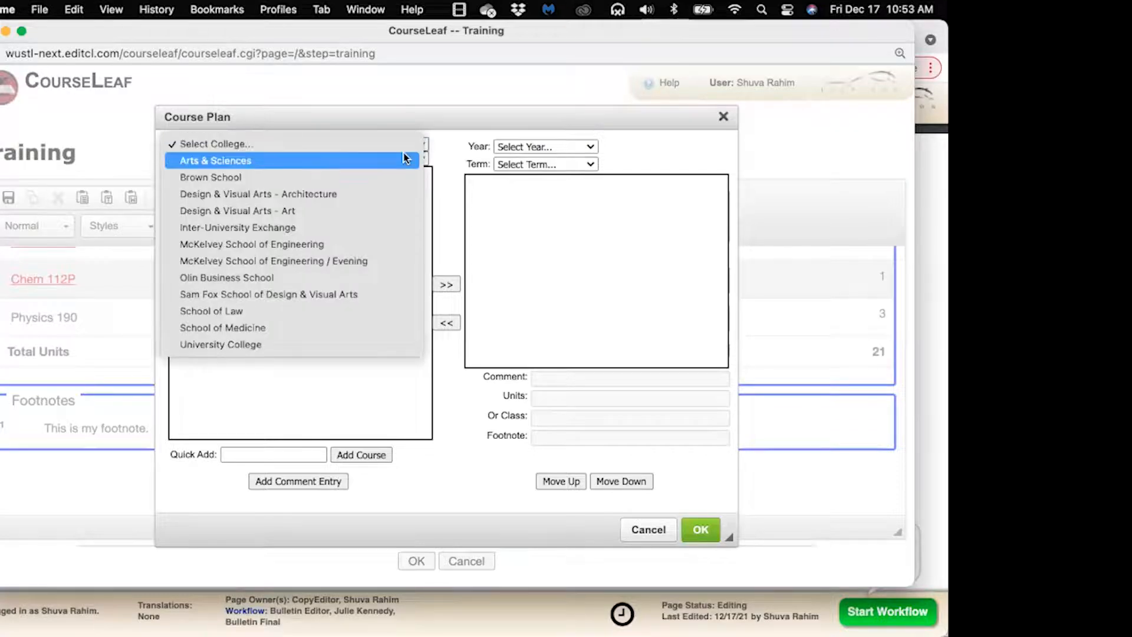
{"action": "left_click", "coordinate": [404, 157]}
{"action": "left_click", "coordinate": [401, 159]}
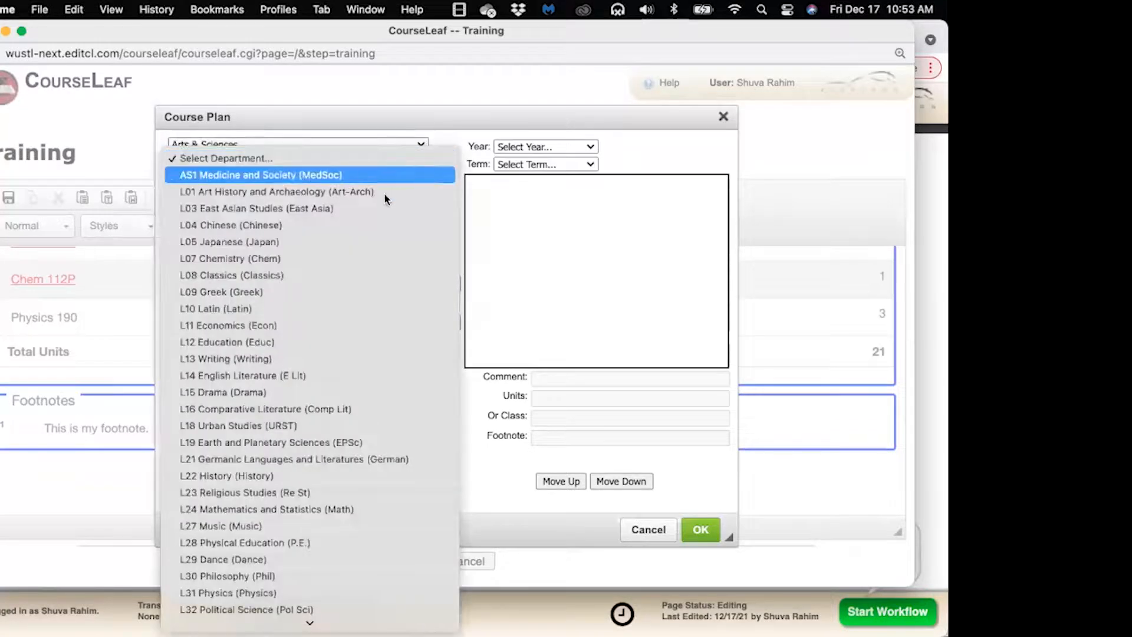
{"action": "left_click", "coordinate": [382, 206]}
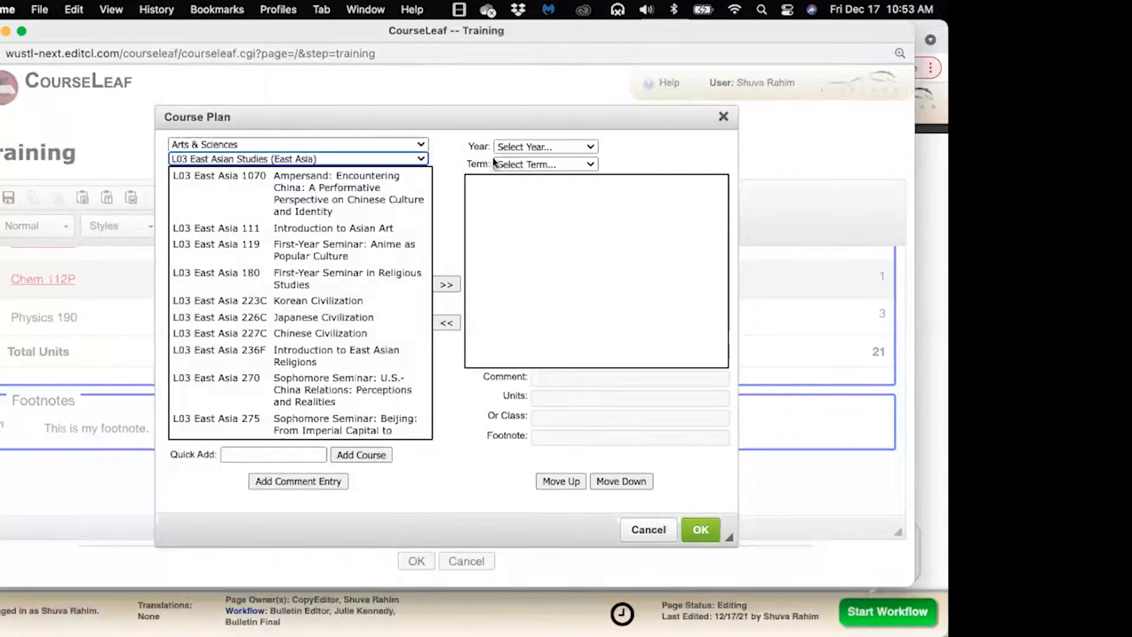
{"action": "left_click", "coordinate": [400, 186]}
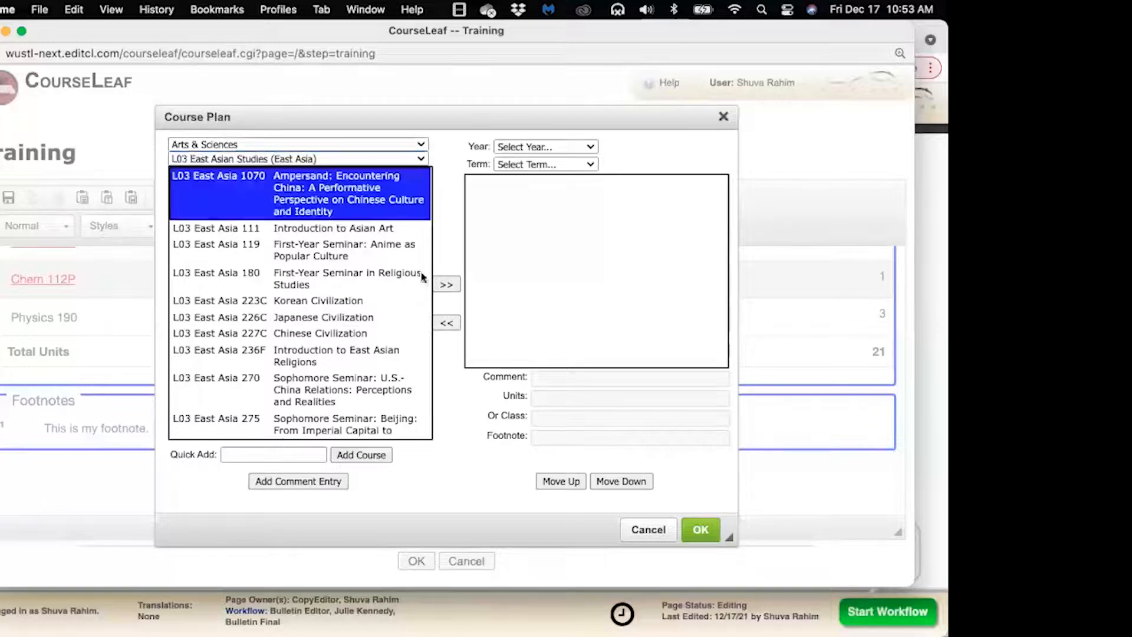
{"action": "left_click", "coordinate": [320, 480]}
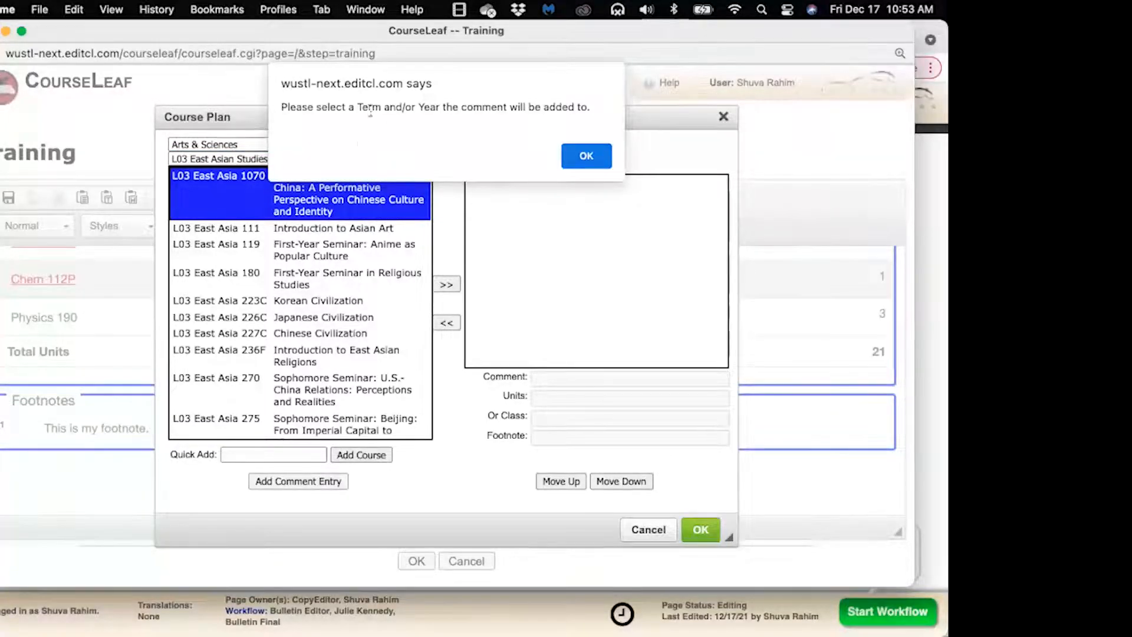
{"action": "left_click", "coordinate": [595, 160]}
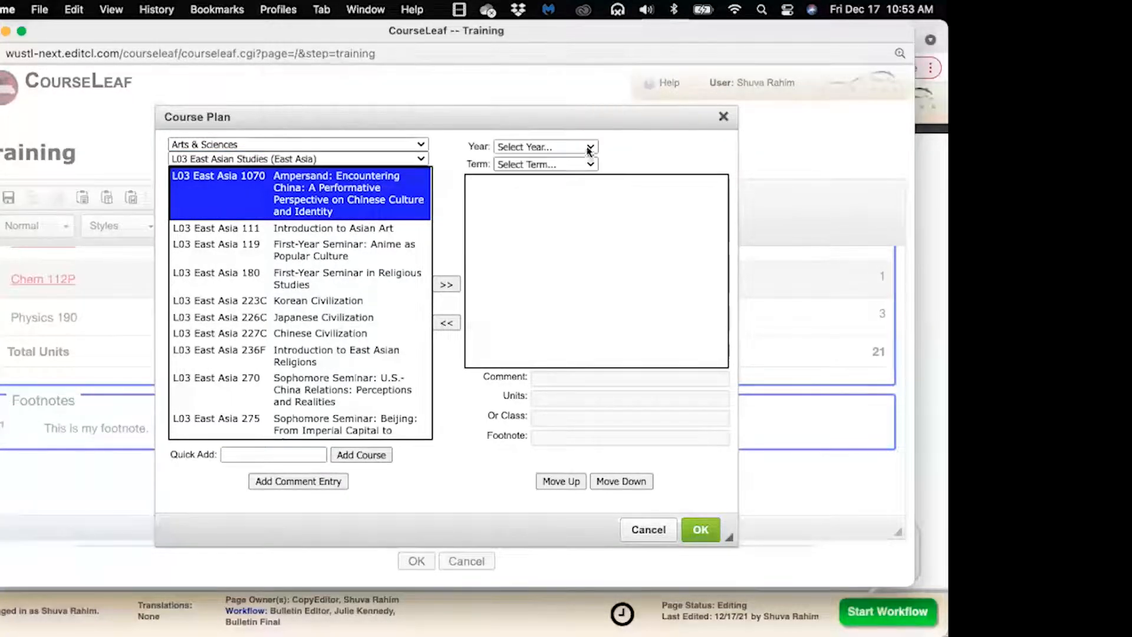
Add East Asia 1070 and 111 to First Year Fall, and 119 and 180 to First Year Spring
{"action": "left_click", "coordinate": [588, 146]}
{"action": "left_click", "coordinate": [590, 162]}
{"action": "left_click", "coordinate": [590, 165]}
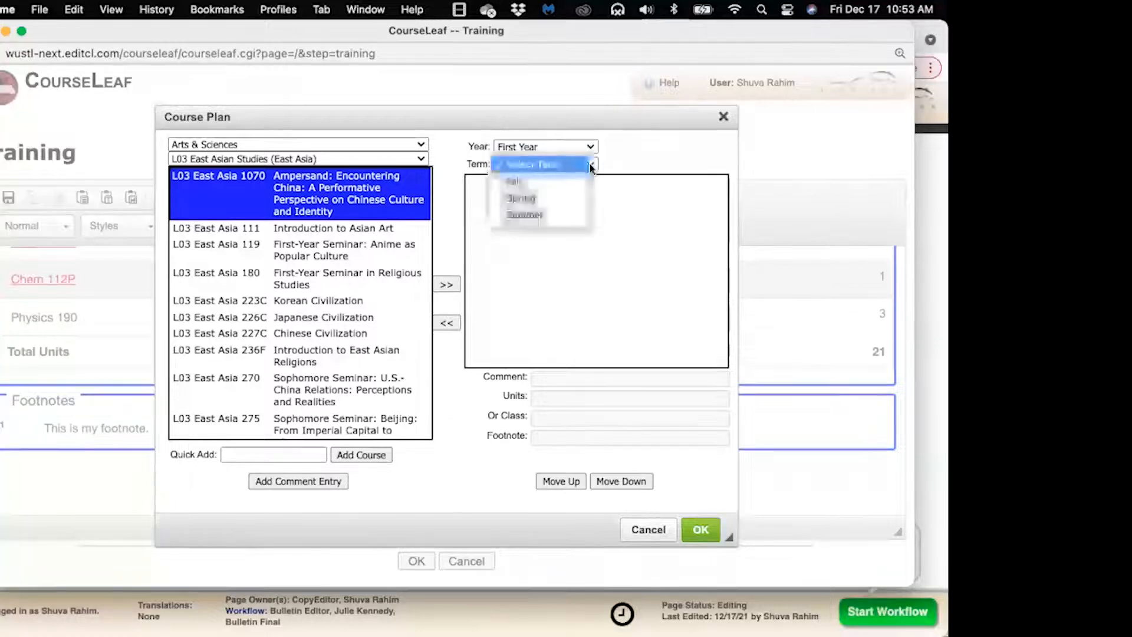
{"action": "left_click", "coordinate": [518, 178]}
{"action": "left_click", "coordinate": [446, 285]}
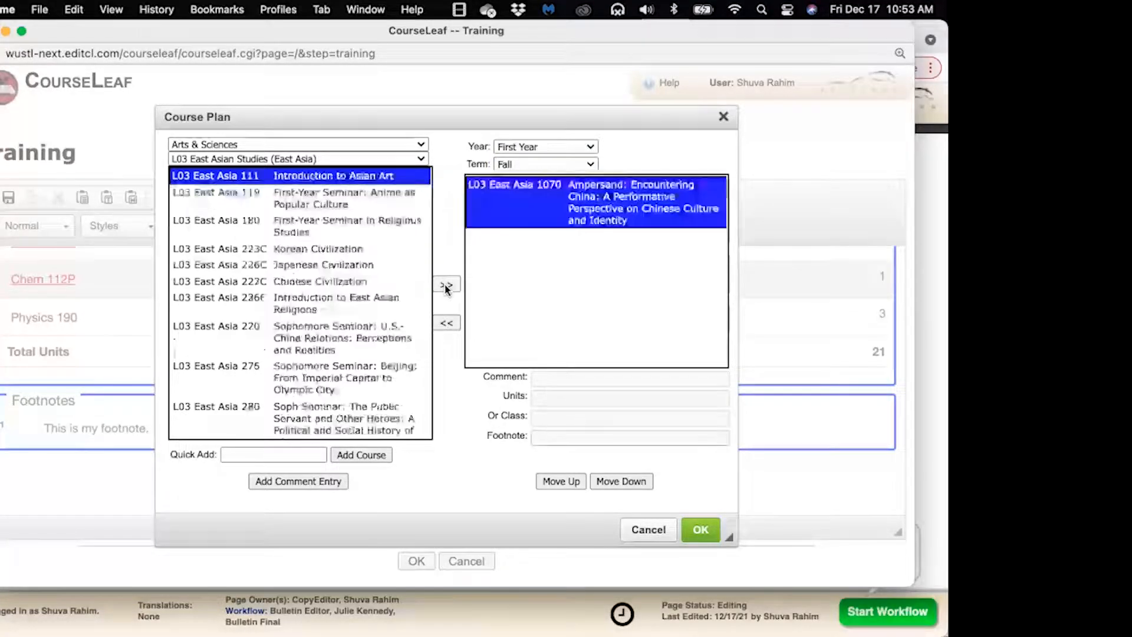
{"action": "left_click", "coordinate": [446, 284]}
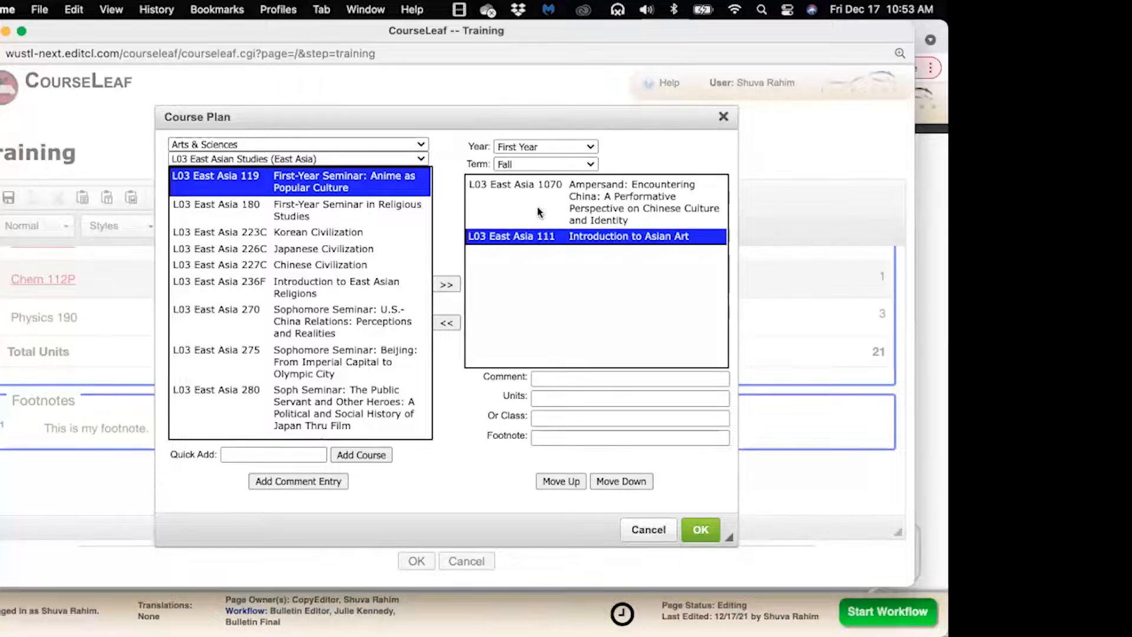
{"action": "left_click", "coordinate": [578, 165]}
{"action": "left_click", "coordinate": [518, 180]}
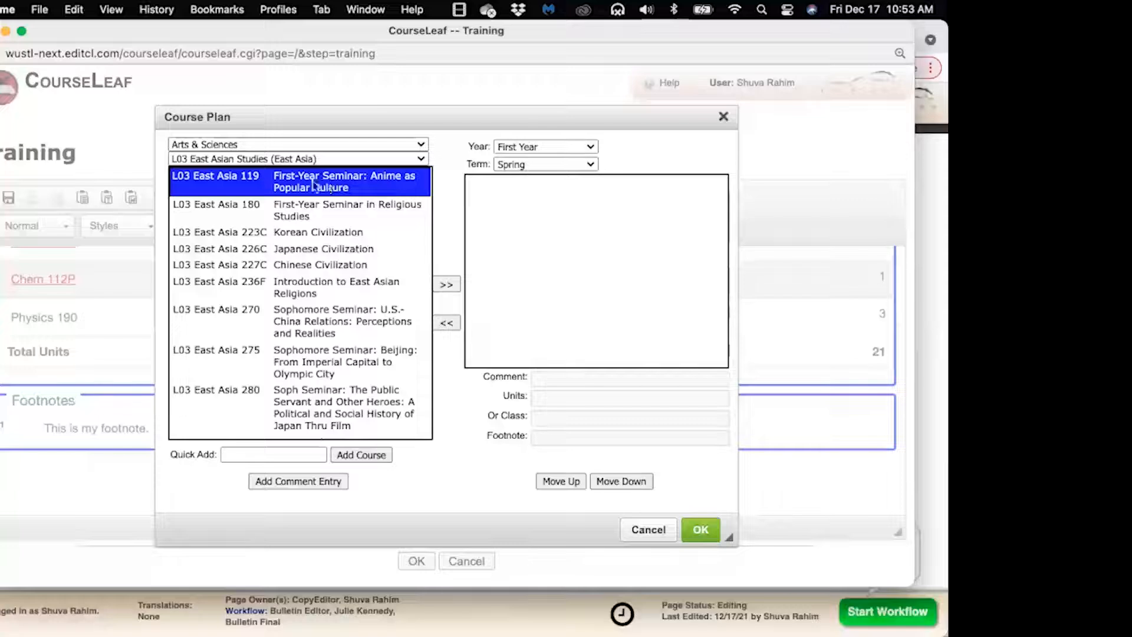
{"action": "left_click", "coordinate": [445, 285]}
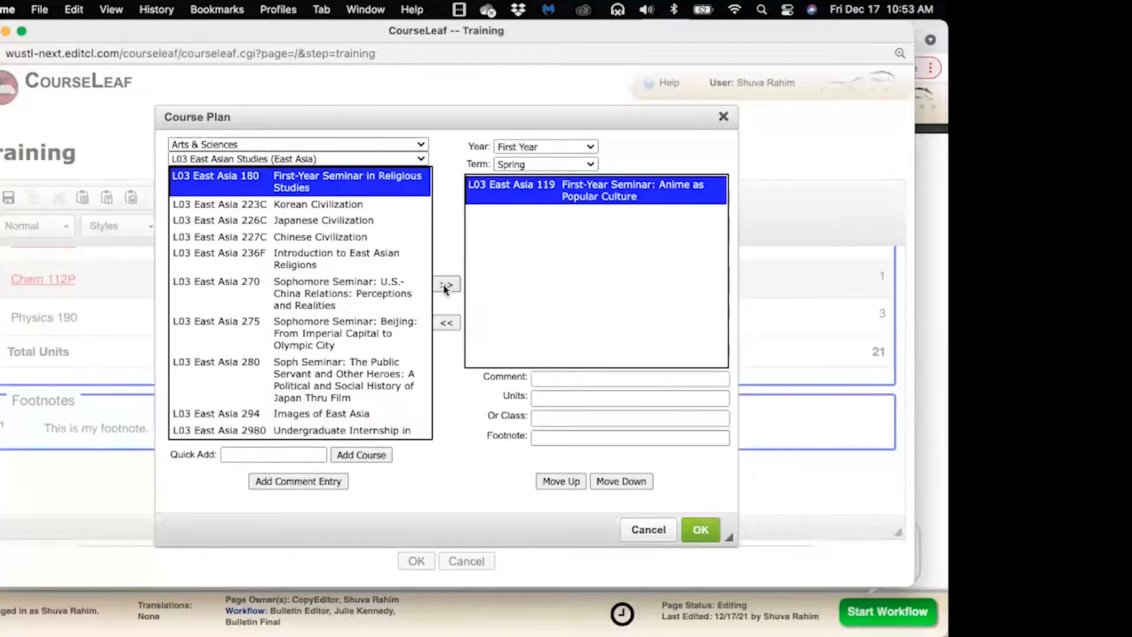
{"action": "left_click", "coordinate": [446, 286]}
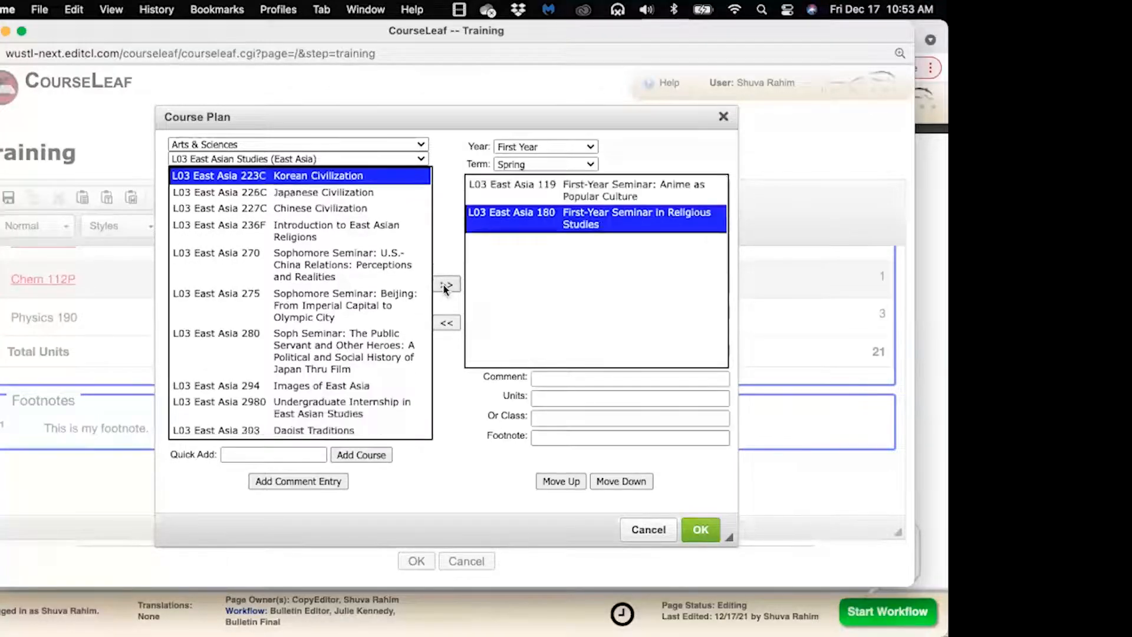
Add Korean and Japanese Civilization to Second Year Fall, Chinese Civilization and East Asian Religions to Spring, then insert the plan
{"action": "left_click", "coordinate": [576, 151]}
{"action": "left_click", "coordinate": [571, 163]}
{"action": "left_click", "coordinate": [576, 165]}
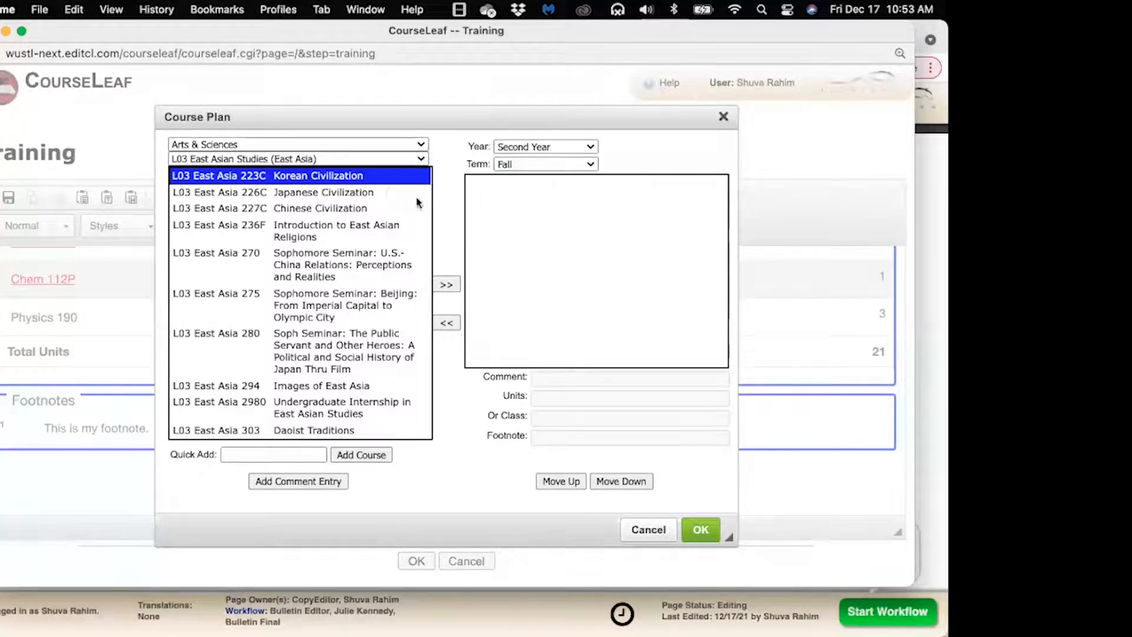
{"action": "left_click", "coordinate": [447, 285]}
{"action": "left_click", "coordinate": [447, 286]}
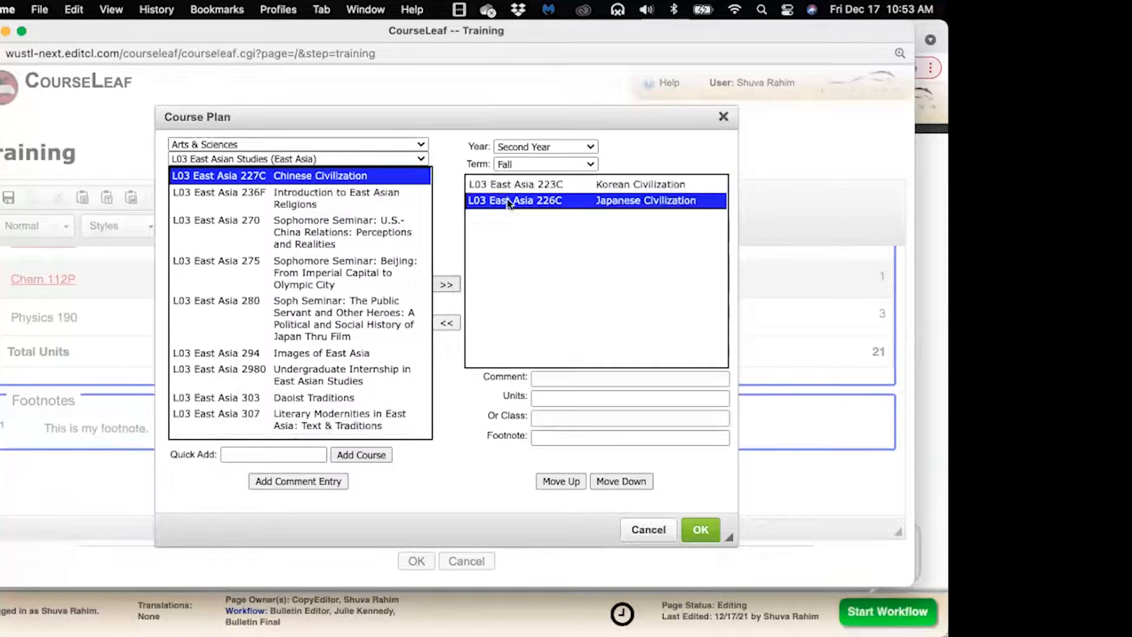
{"action": "left_click", "coordinate": [542, 165]}
{"action": "left_click", "coordinate": [529, 178]}
{"action": "left_click", "coordinate": [647, 161]}
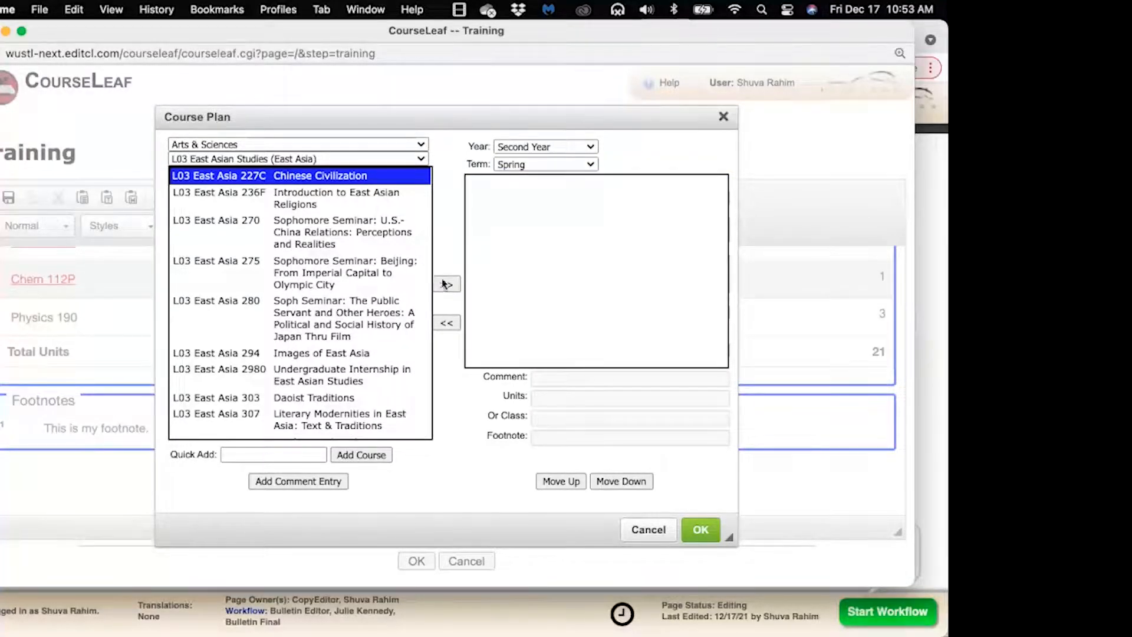
{"action": "left_click", "coordinate": [446, 284]}
{"action": "left_click", "coordinate": [446, 284]}
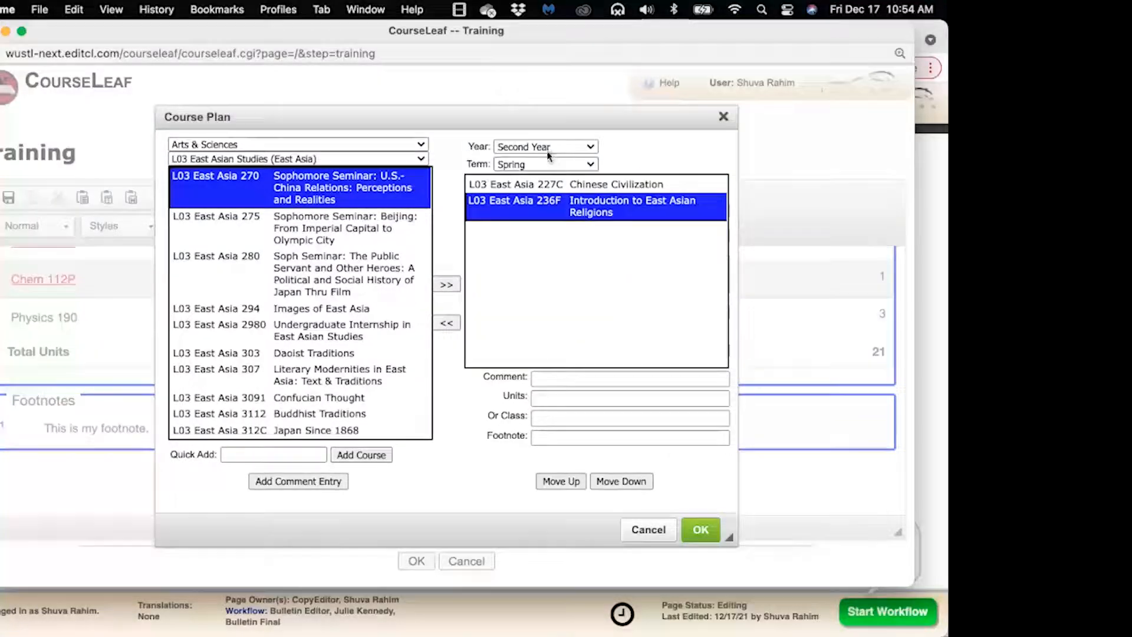
{"action": "left_click", "coordinate": [700, 529]}
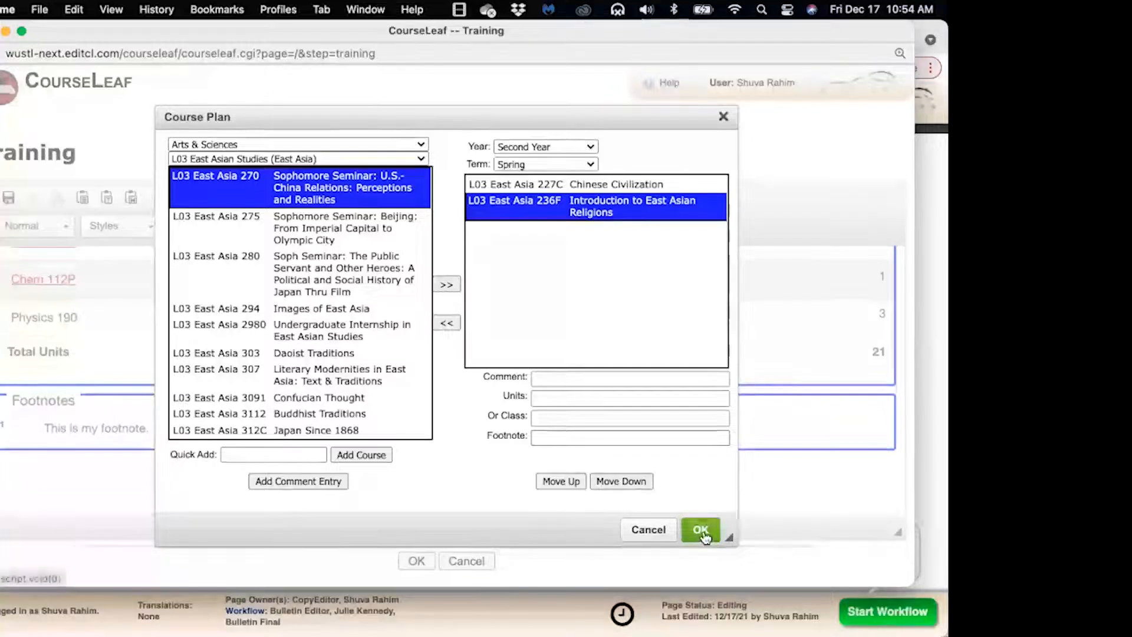
Review the inserted East Asia course plan table and save the Training page edits
{"action": "scroll", "coordinate": [707, 466], "scroll_direction": "down", "scroll_amount": 4}
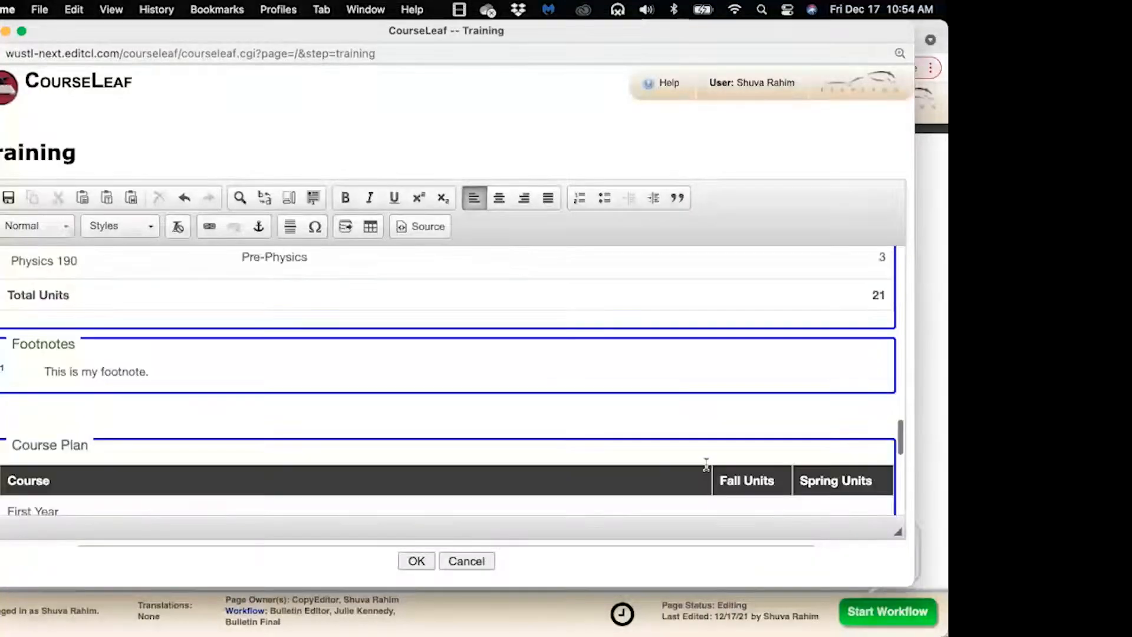
{"action": "scroll", "coordinate": [709, 469], "scroll_direction": "down", "scroll_amount": 5}
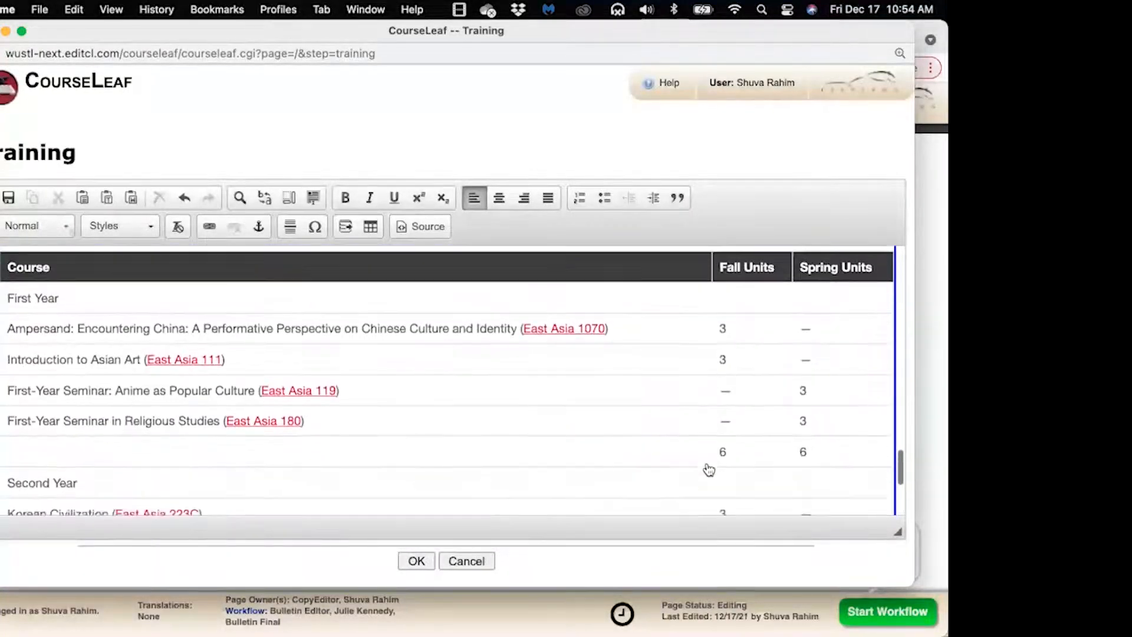
{"action": "scroll", "coordinate": [709, 469], "scroll_direction": "up", "scroll_amount": 2}
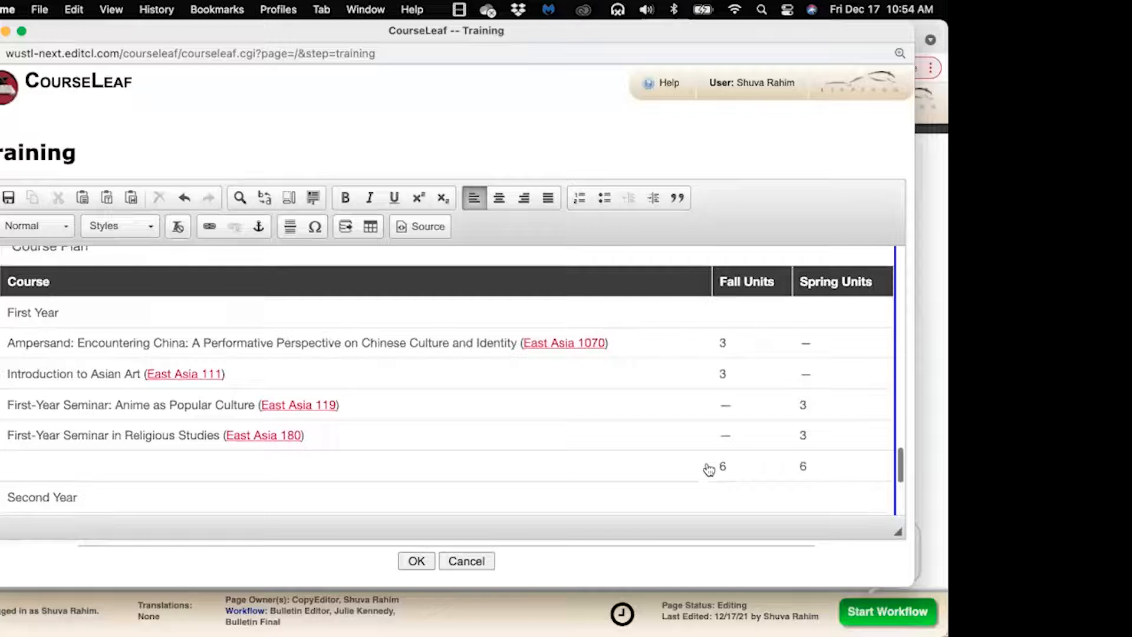
{"action": "scroll", "coordinate": [708, 469], "scroll_direction": "down", "scroll_amount": 5}
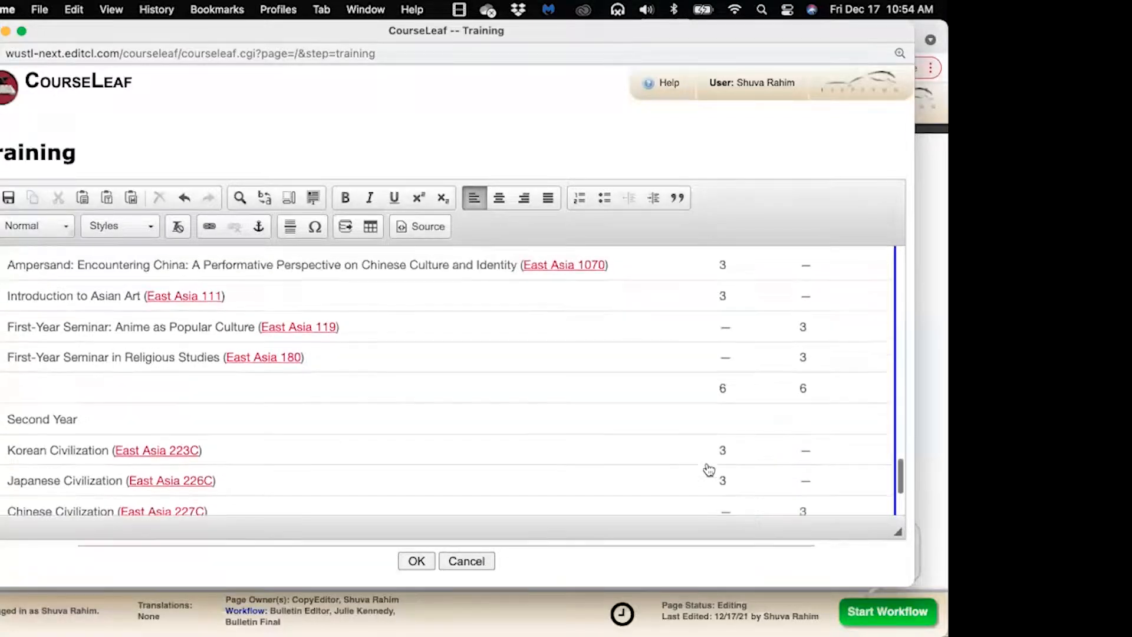
{"action": "scroll", "coordinate": [709, 470], "scroll_direction": "down", "scroll_amount": 3}
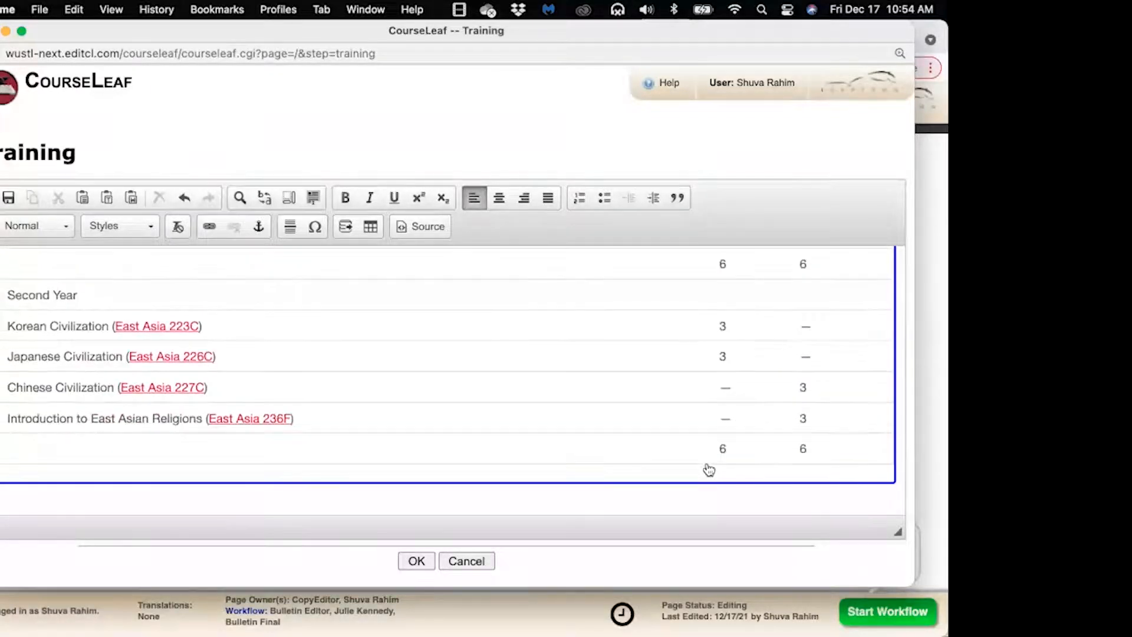
{"action": "scroll", "coordinate": [708, 469], "scroll_direction": "up", "scroll_amount": 8}
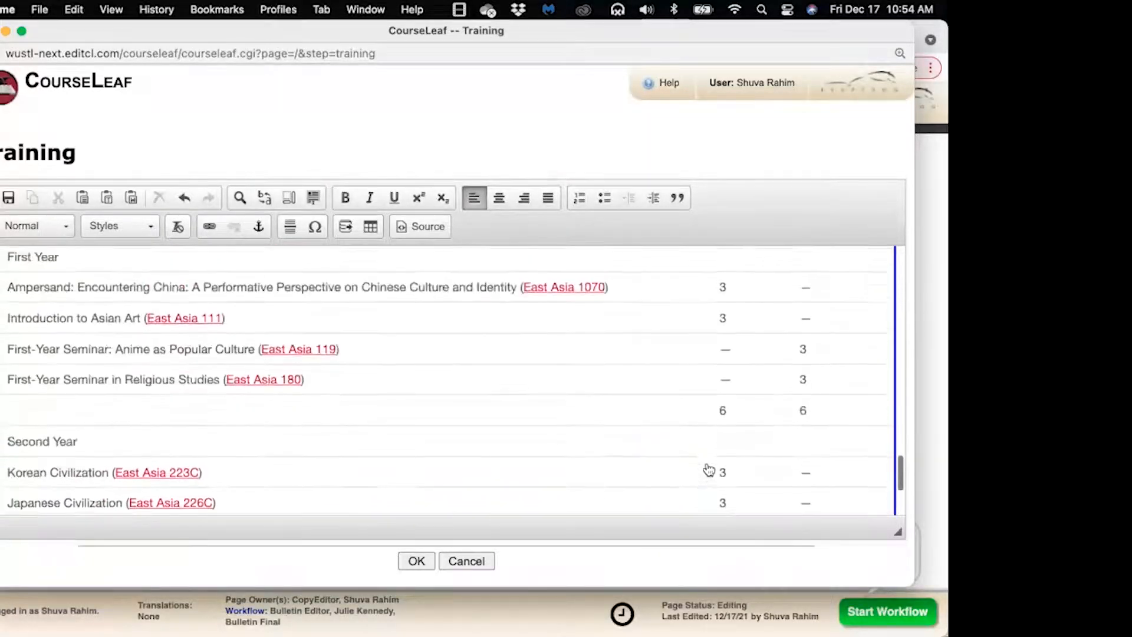
{"action": "scroll", "coordinate": [709, 470], "scroll_direction": "down", "scroll_amount": 2}
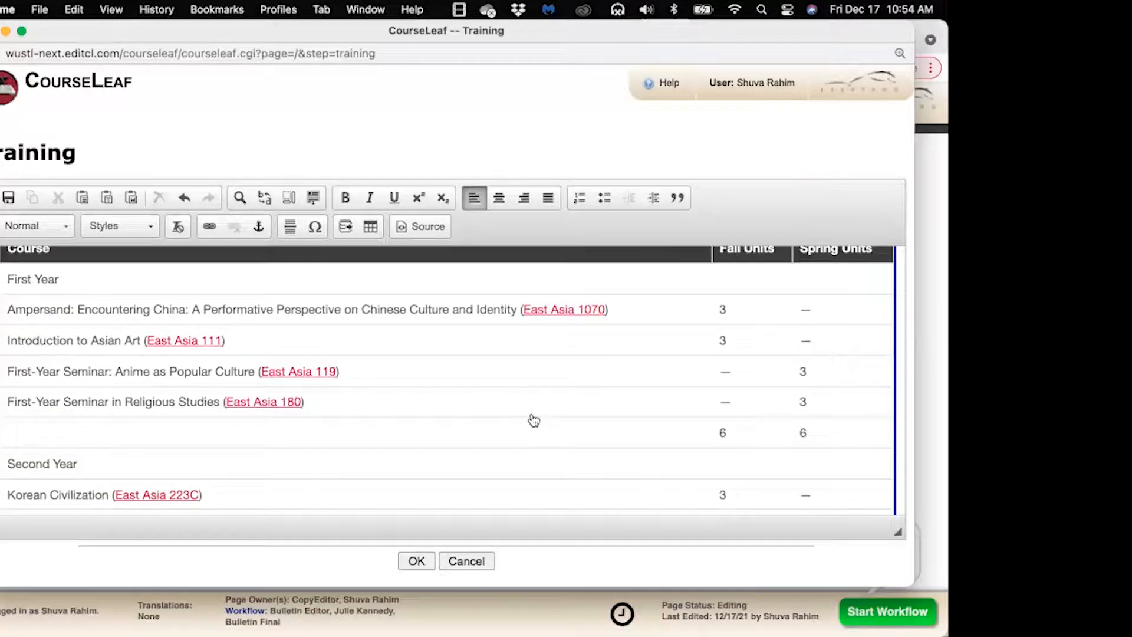
{"action": "scroll", "coordinate": [533, 420], "scroll_direction": "down", "scroll_amount": 10}
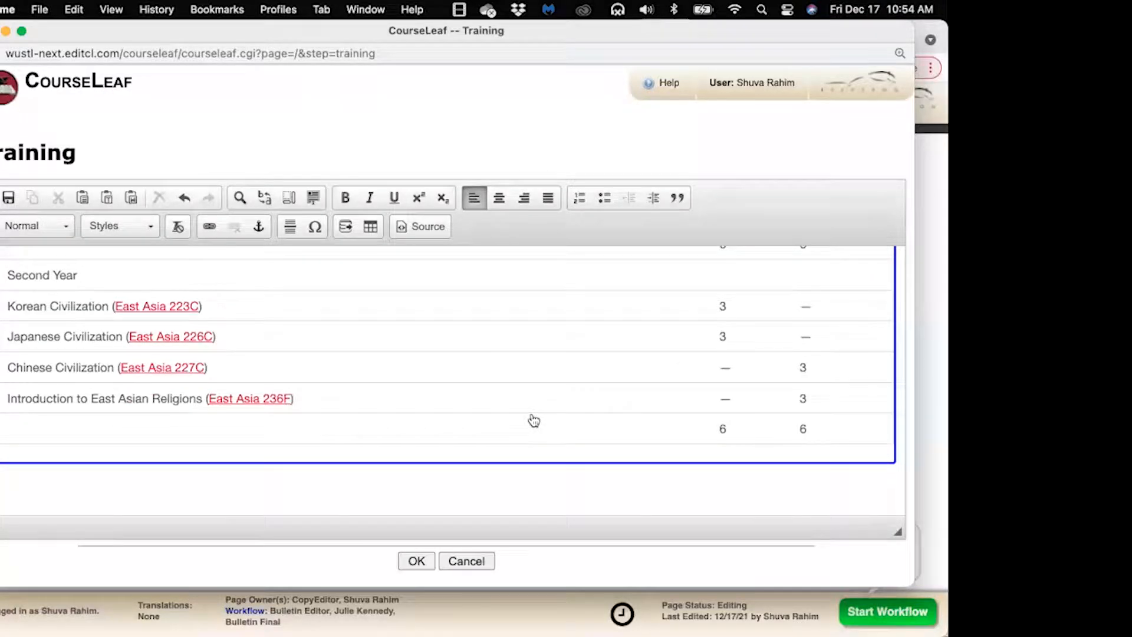
{"action": "left_click", "coordinate": [414, 563]}
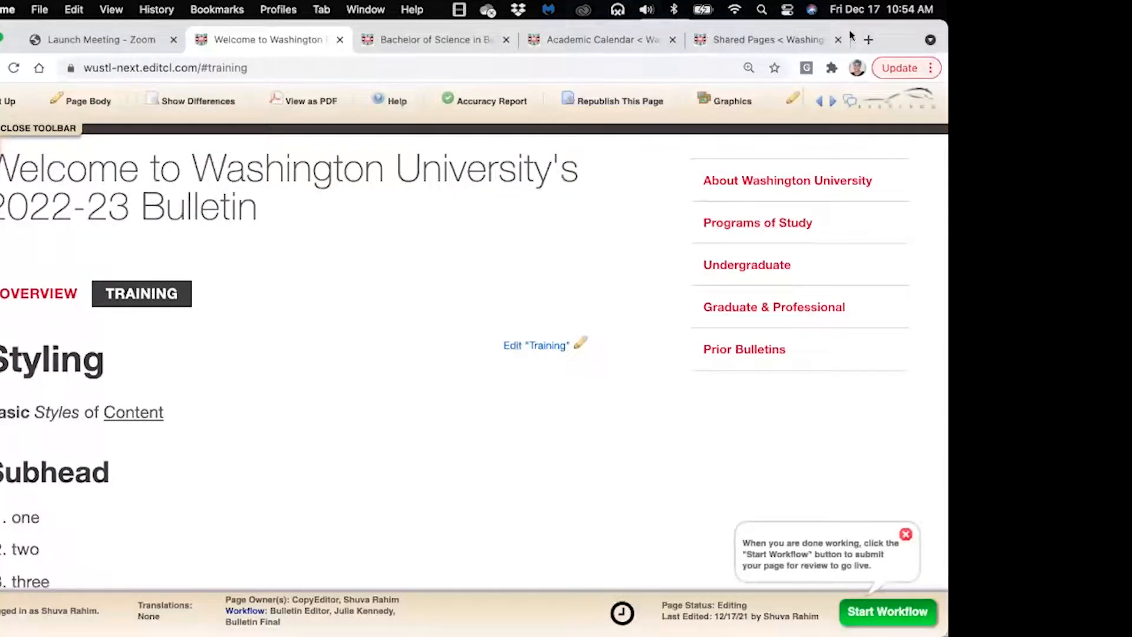
View the Academic Calendar's Fall Semester 2021 table, then reopen the Training content for editing
{"action": "mouse_move", "coordinate": [897, 27]}
{"action": "left_mouse_down"}
{"action": "mouse_move", "coordinate": [897, 54]}
{"action": "mouse_move", "coordinate": [900, 38]}
{"action": "left_mouse_up"}
{"action": "left_click", "coordinate": [642, 68]}
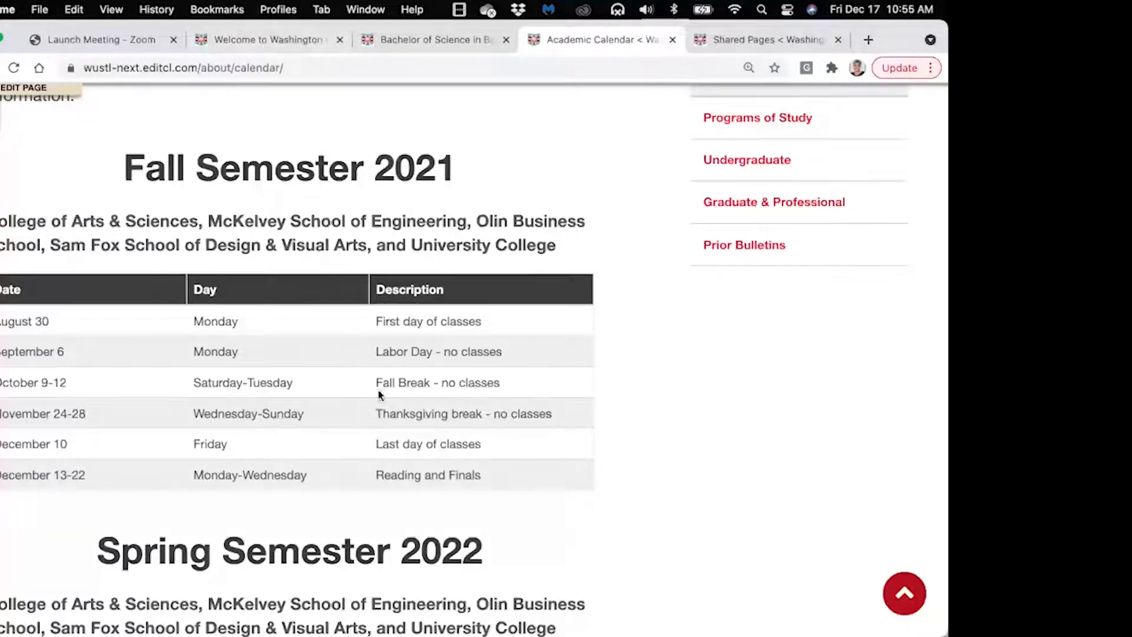
{"action": "left_click", "coordinate": [231, 41]}
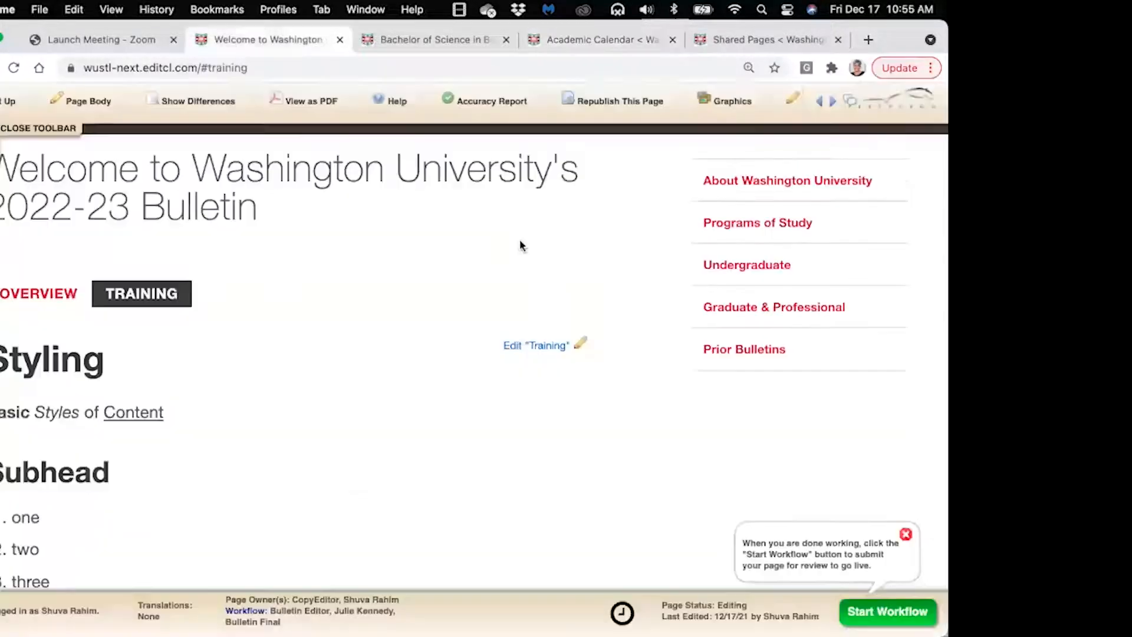
{"action": "left_click", "coordinate": [556, 342]}
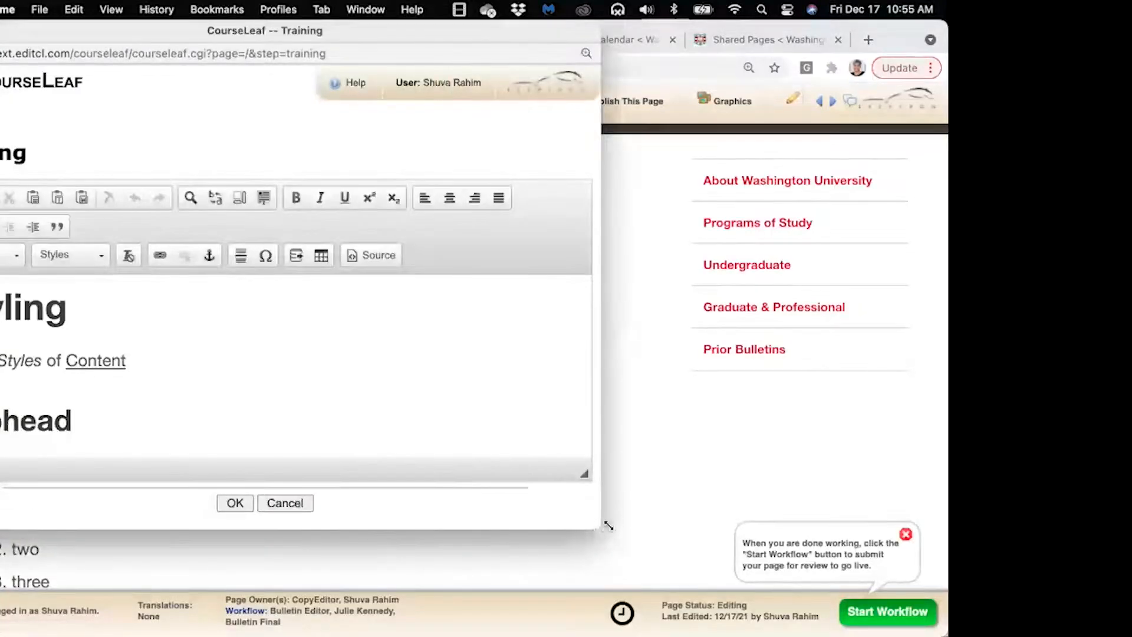
Enlarge the editor and add an empty paragraph below the East Asia table
{"action": "left_click_drag", "start_coordinate": [598, 526], "coordinate": [723, 585]}
{"action": "scroll", "coordinate": [484, 389], "scroll_direction": "down", "scroll_amount": 15}
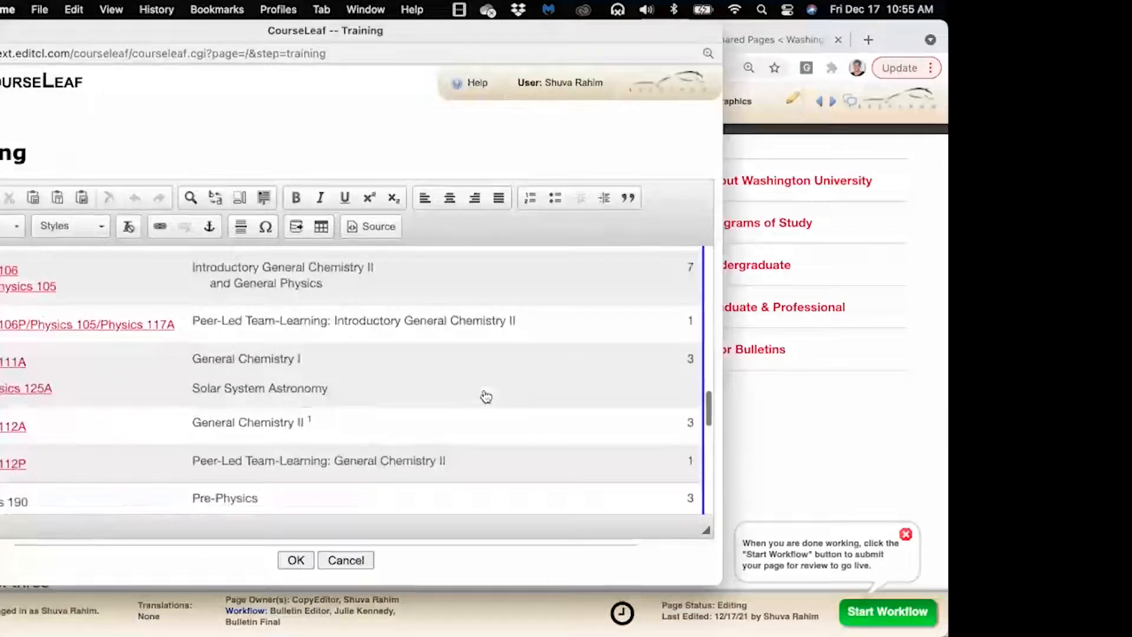
{"action": "scroll", "coordinate": [492, 311], "scroll_direction": "down", "scroll_amount": 5}
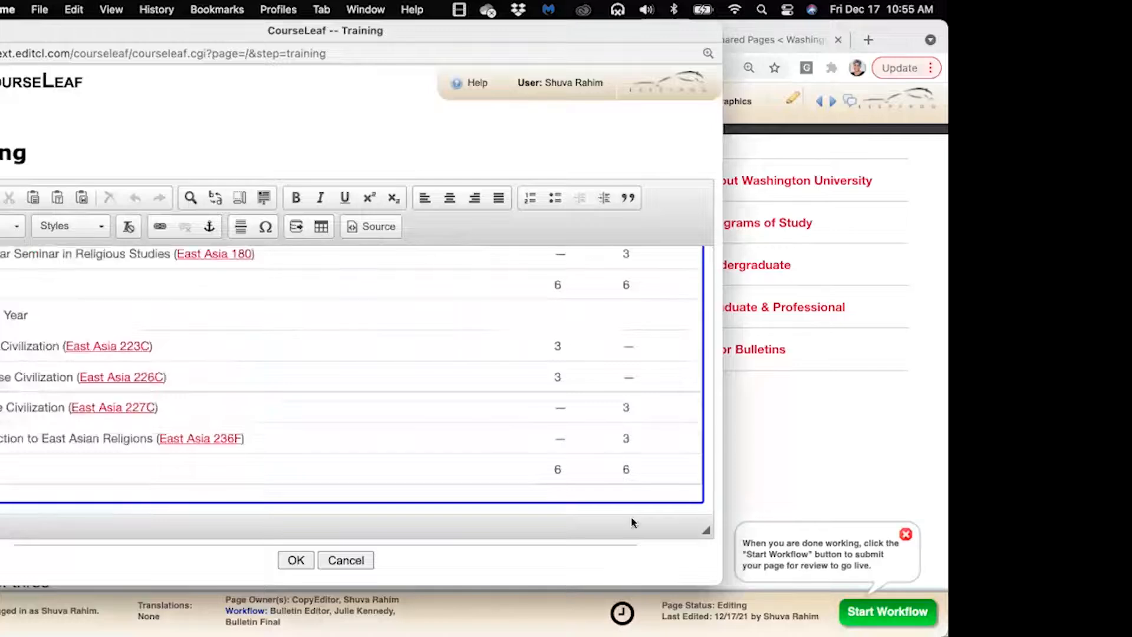
{"action": "left_click", "coordinate": [675, 506]}
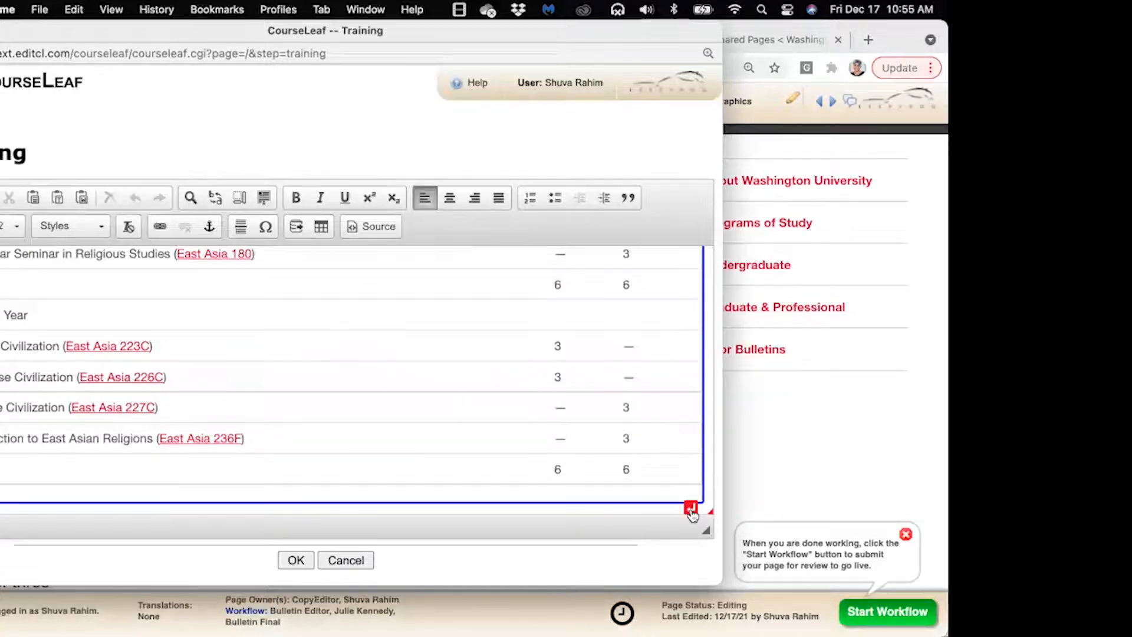
{"action": "left_click", "coordinate": [691, 508]}
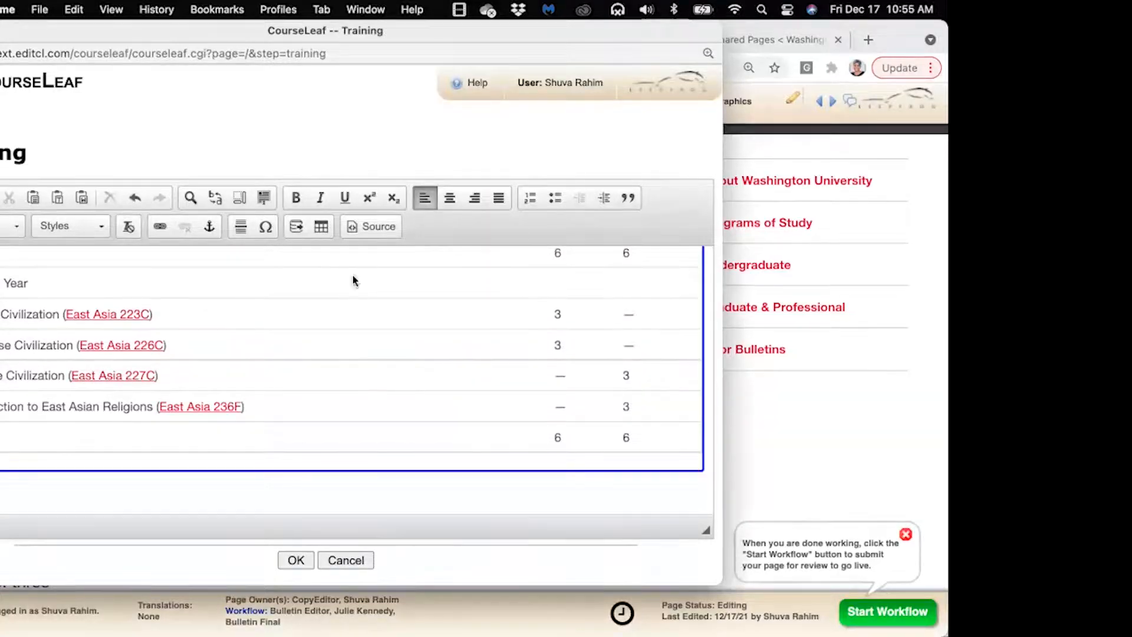
Insert a Pre-Defined Date/Day/Description table and begin the first row's date as Friday
{"action": "left_click", "coordinate": [320, 227]}
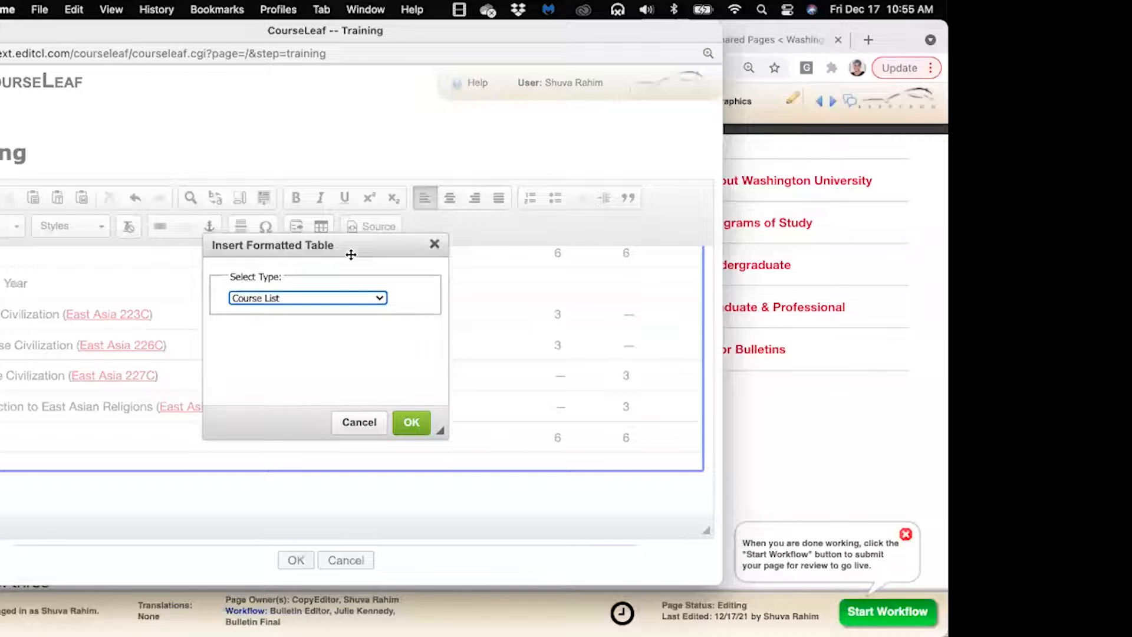
{"action": "left_click", "coordinate": [372, 317]}
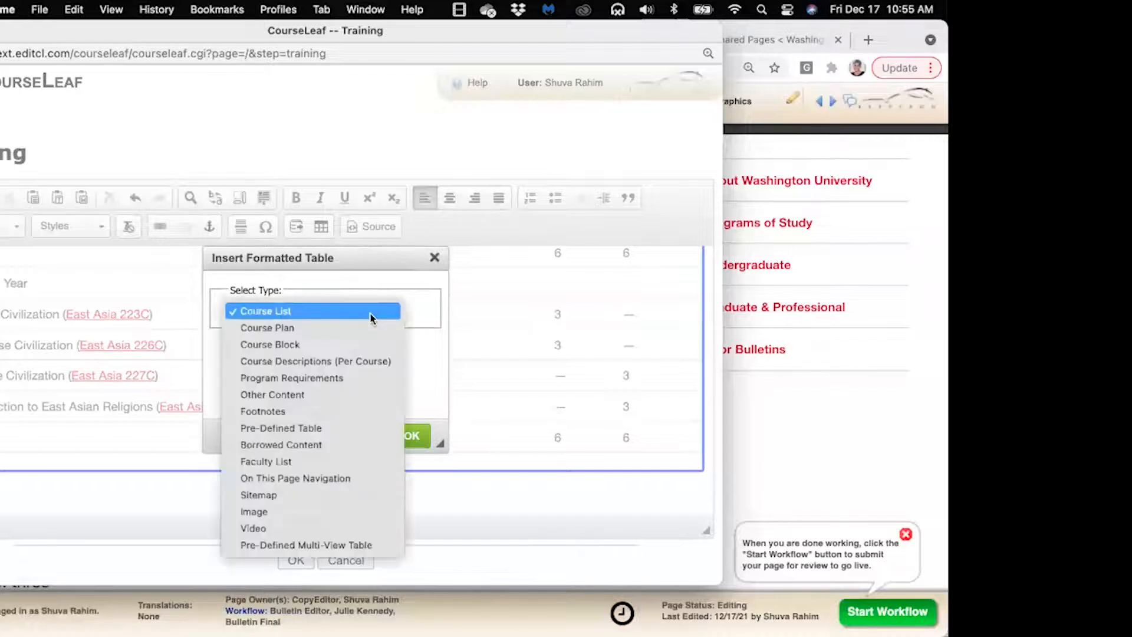
{"action": "left_click", "coordinate": [349, 429]}
{"action": "left_click", "coordinate": [411, 436]}
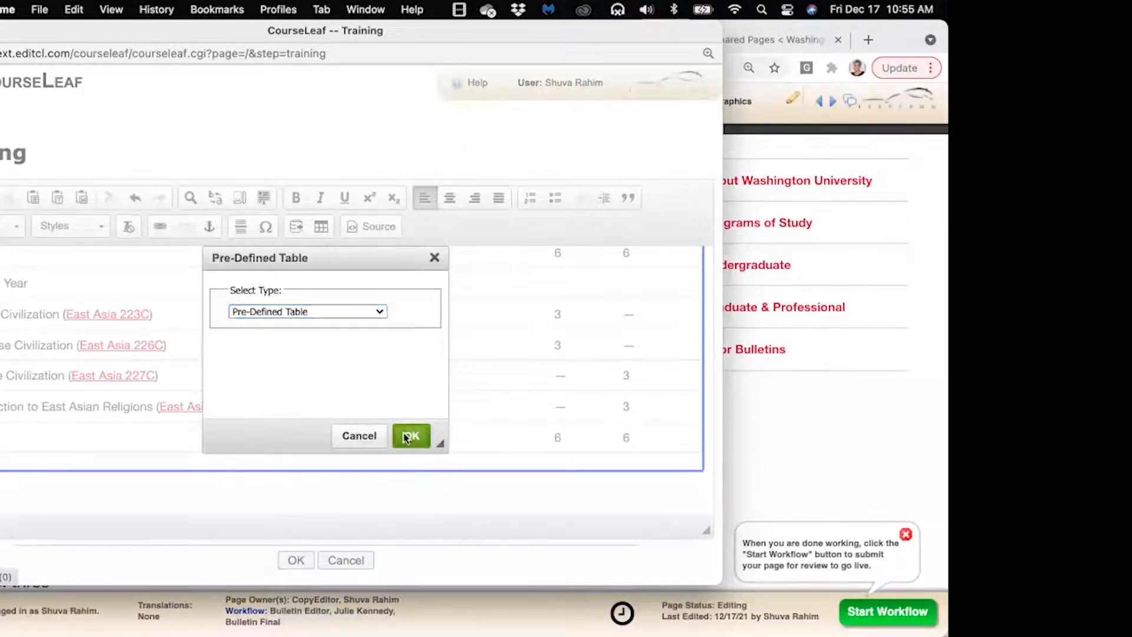
{"action": "left_click", "coordinate": [436, 313]}
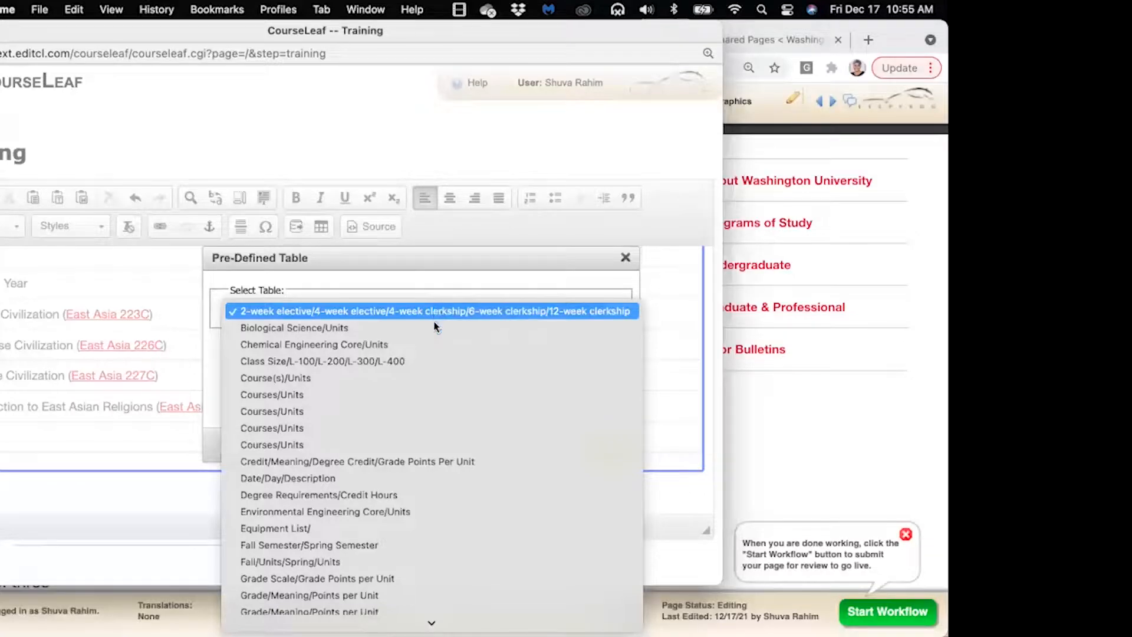
{"action": "left_click", "coordinate": [399, 478]}
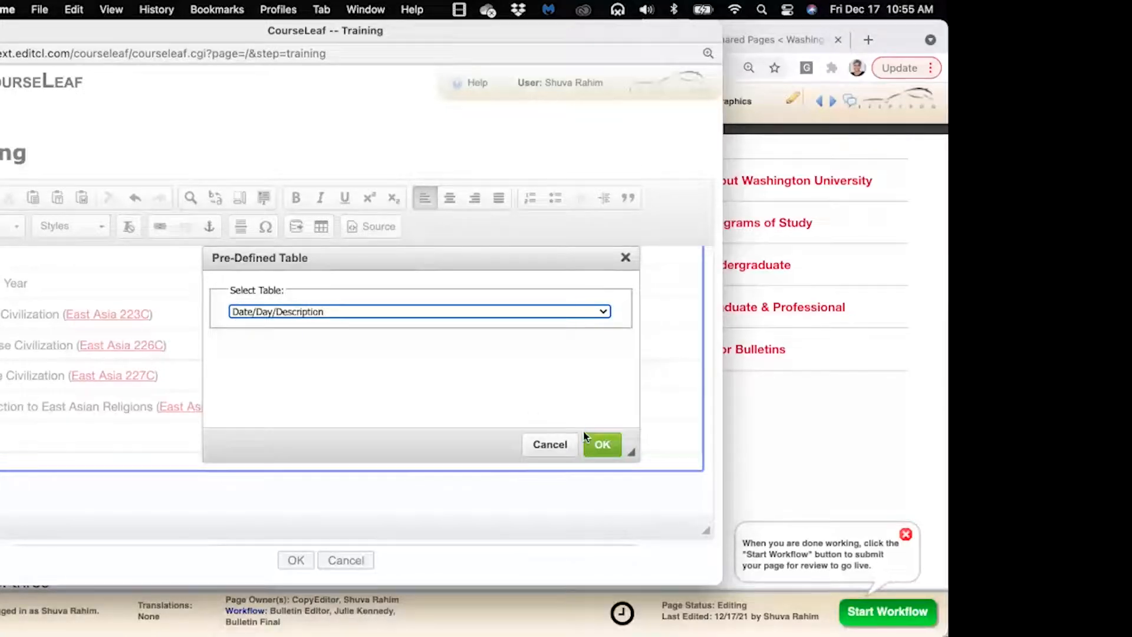
{"action": "left_click", "coordinate": [599, 444]}
{"action": "left_click_drag", "start_coordinate": [530, 260], "coordinate": [460, 244]}
{"action": "left_click", "coordinate": [356, 371]}
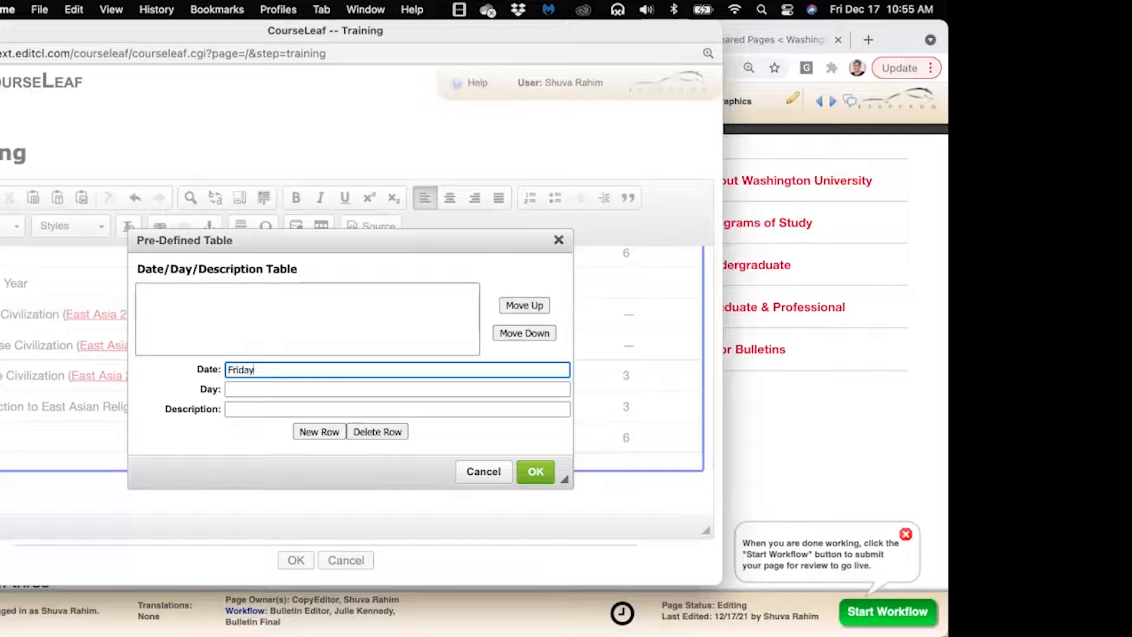
Complete the first row: Friday, Dec. 17, 'Last day of work week'
{"action": "key", "text": "Return"}
{"action": "left_click", "coordinate": [329, 393]}
{"action": "type", "text": "Dec. 17"}
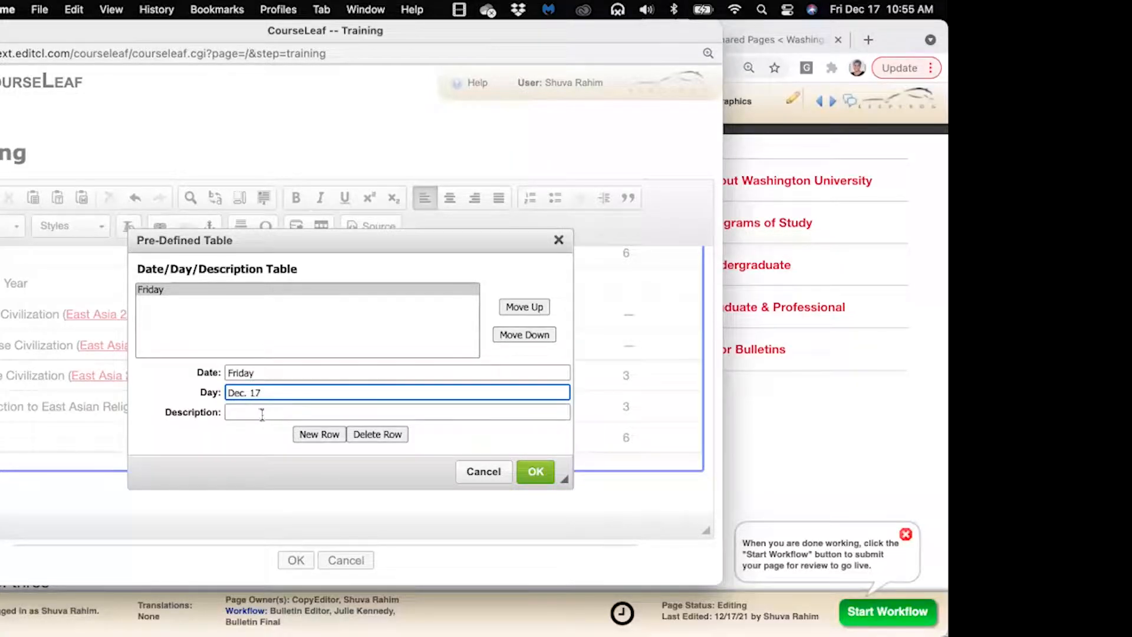
{"action": "left_click", "coordinate": [262, 412]}
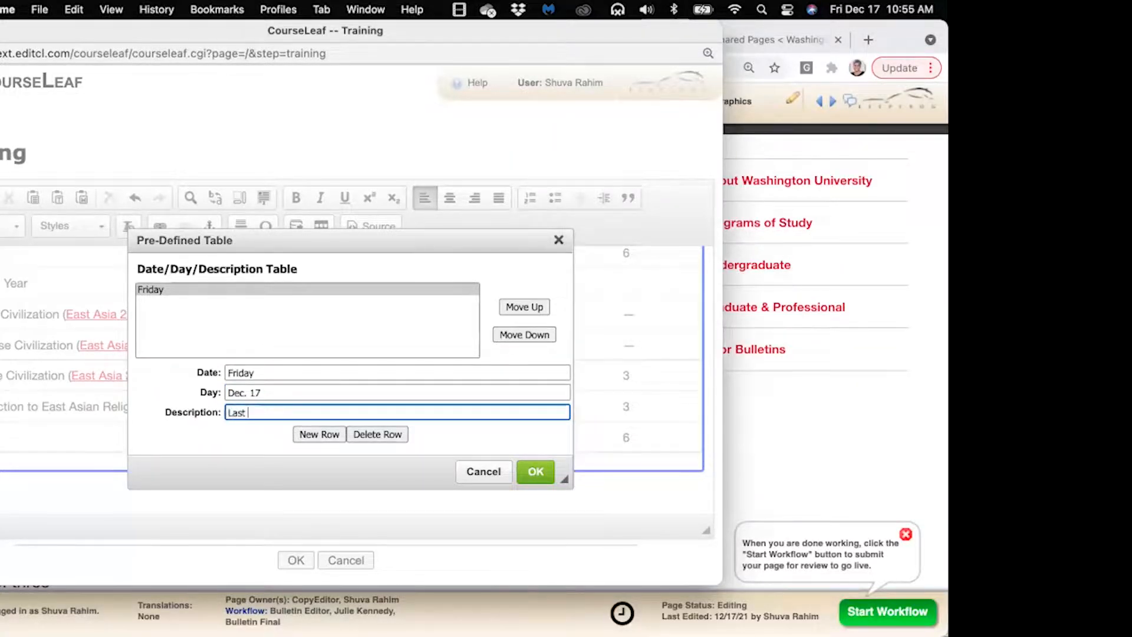
{"action": "type", "text": "Last day of wro"}
{"action": "key", "text": "BackSpace"}
{"action": "key", "text": "BackSpace"}
{"action": "type", "text": "or"}
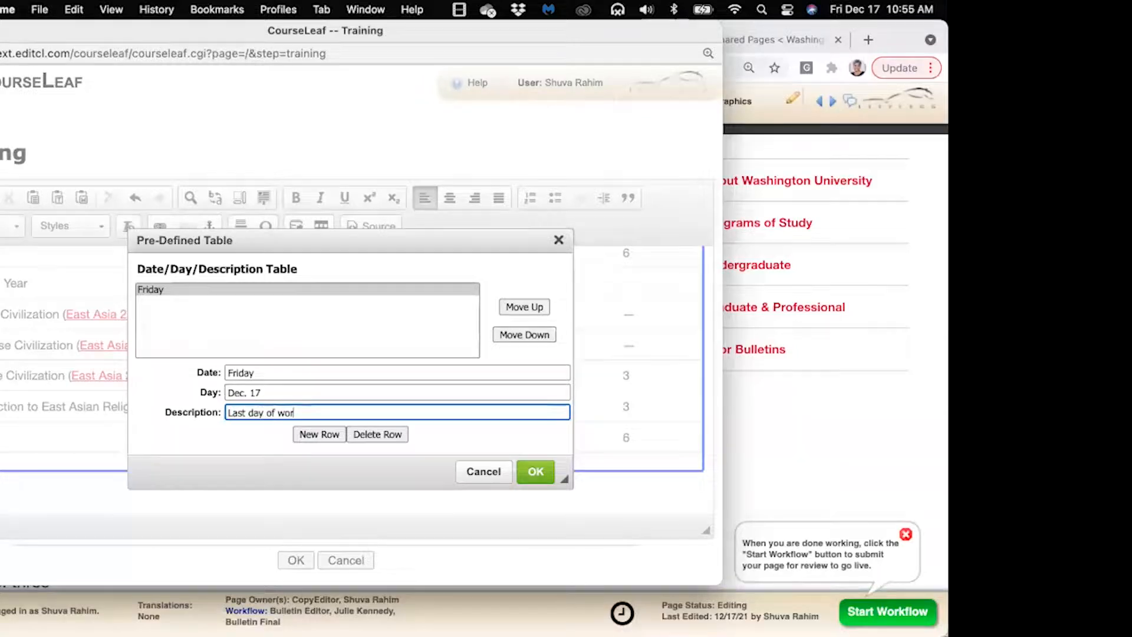
{"action": "type", "text": "k week"}
Add a second row Saturday, Dec. 19, 'No work' and insert the table
{"action": "left_click", "coordinate": [329, 435]}
{"action": "type", "text": "Saturday"}
{"action": "key", "text": "Tab"}
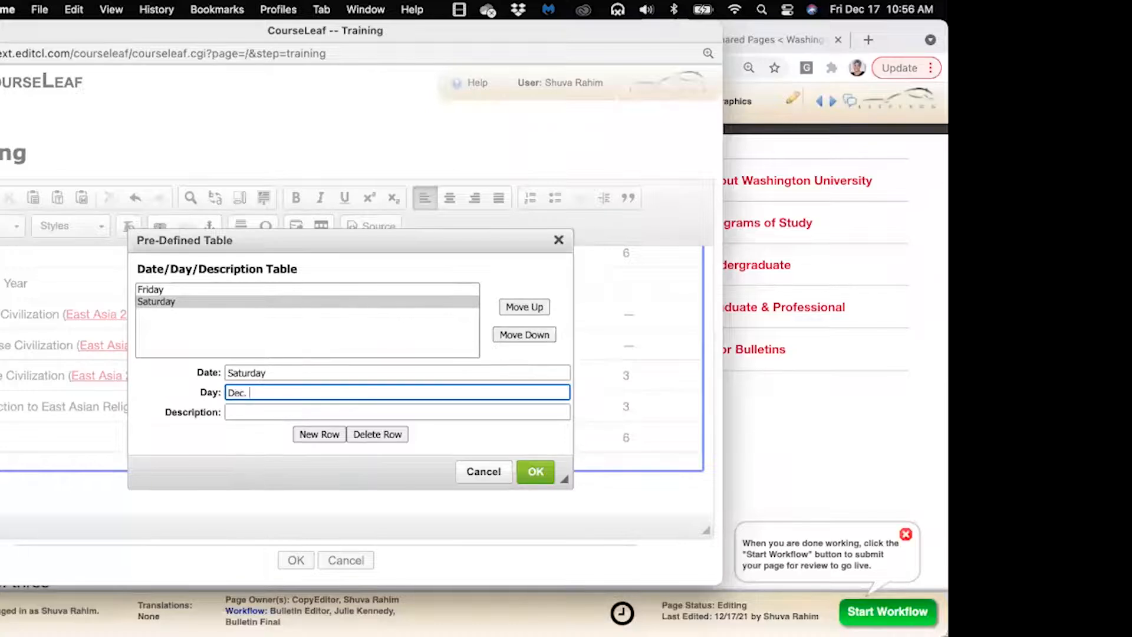
{"action": "key", "text": "Tab"}
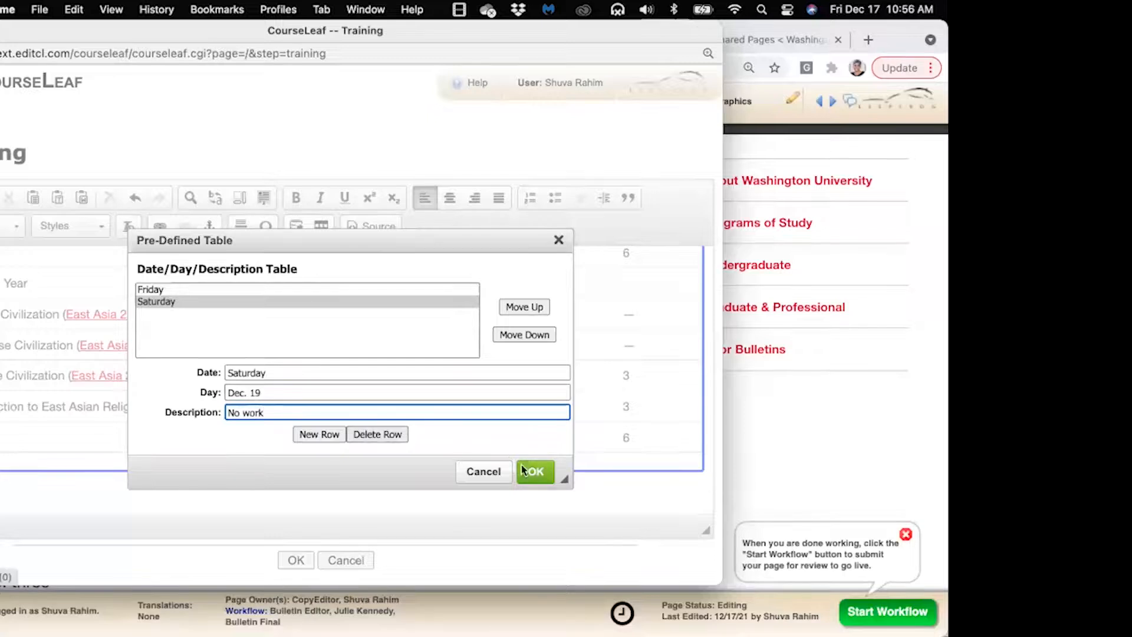
{"action": "left_click", "coordinate": [535, 471]}
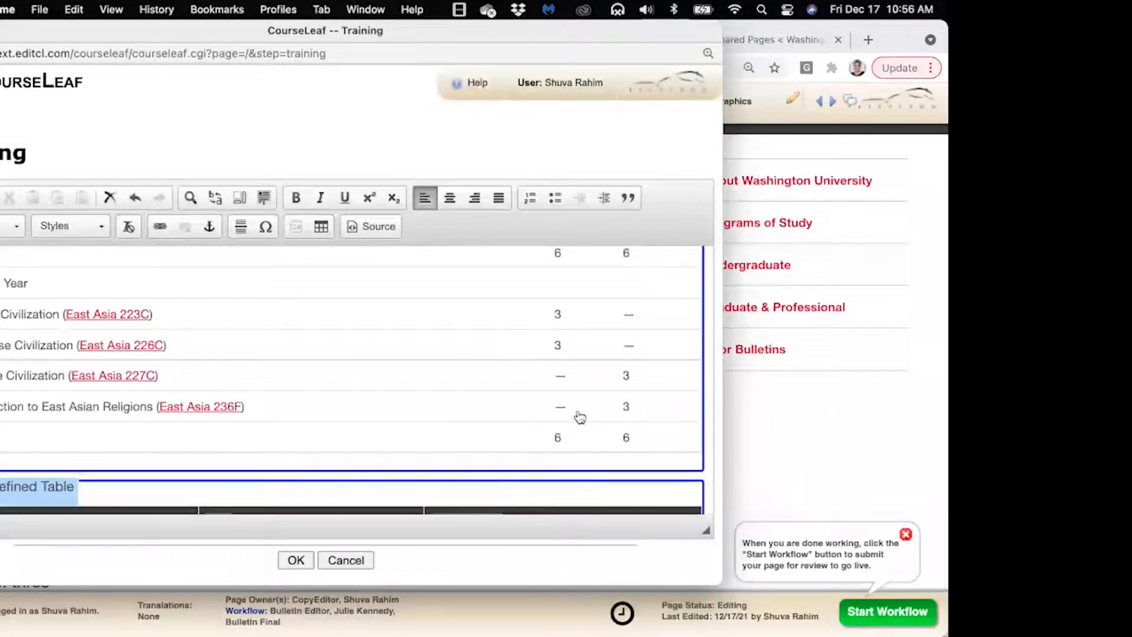
Reopen the new date table to check the Friday and Saturday rows, then cancel without changes
{"action": "scroll", "coordinate": [580, 417], "scroll_direction": "down", "scroll_amount": 5}
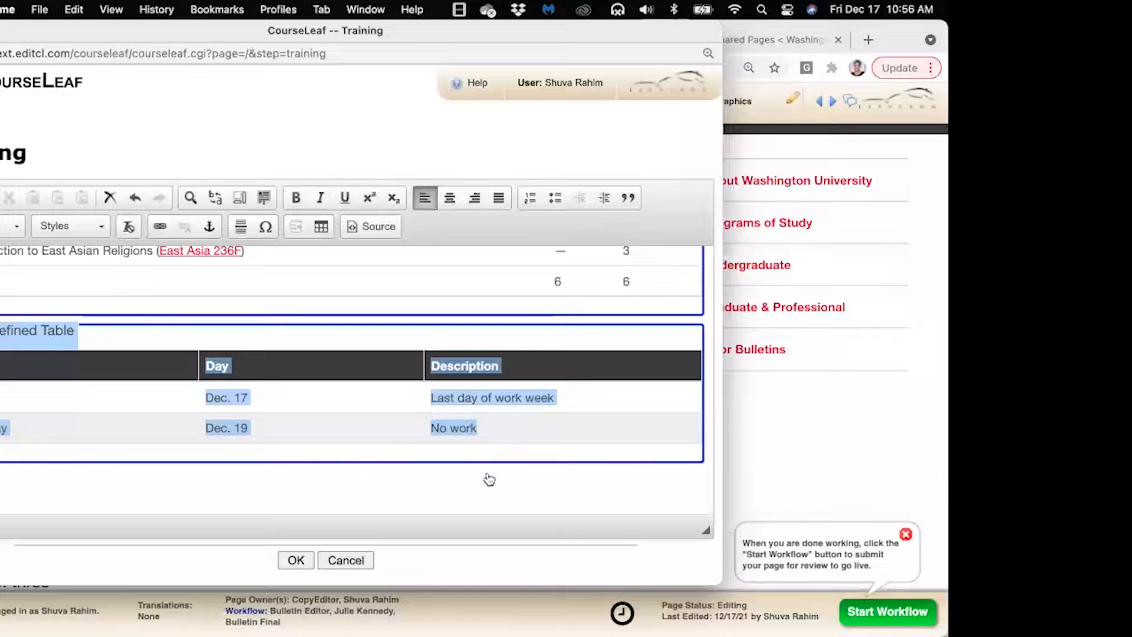
{"action": "left_click", "coordinate": [298, 446]}
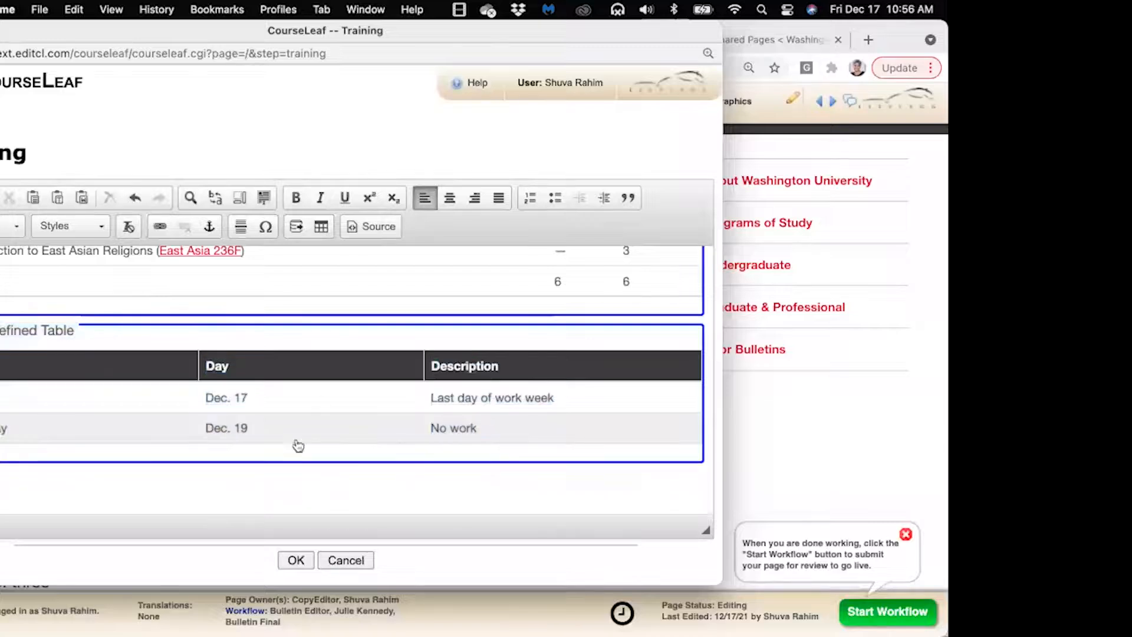
{"action": "double_click", "coordinate": [317, 391]}
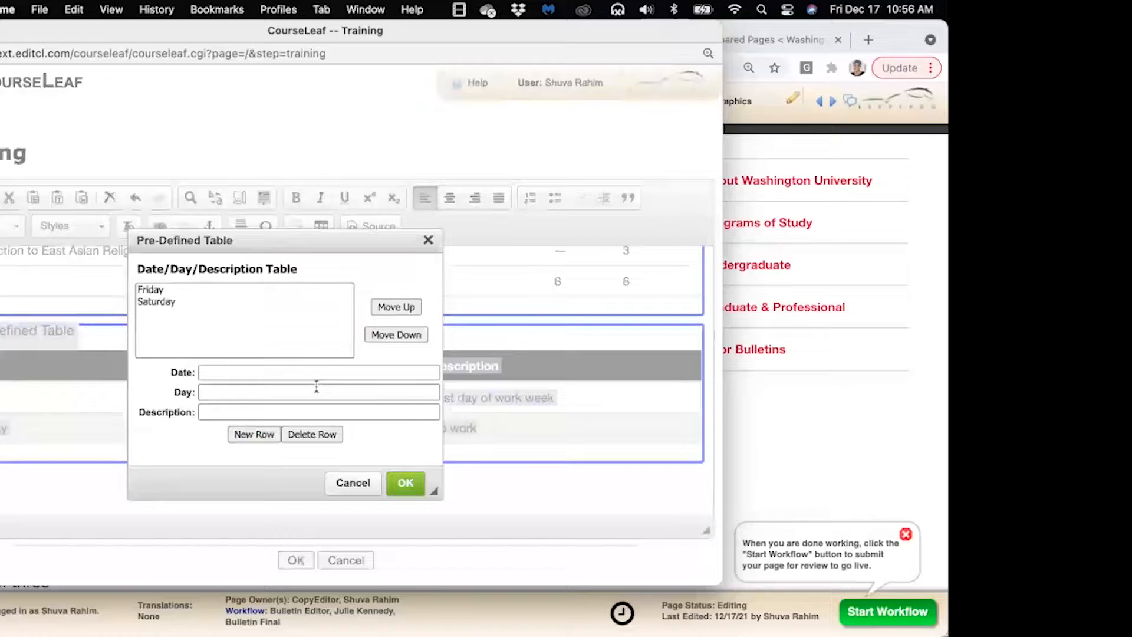
{"action": "left_click", "coordinate": [186, 302]}
{"action": "left_click", "coordinate": [183, 289]}
{"action": "left_click", "coordinate": [183, 301]}
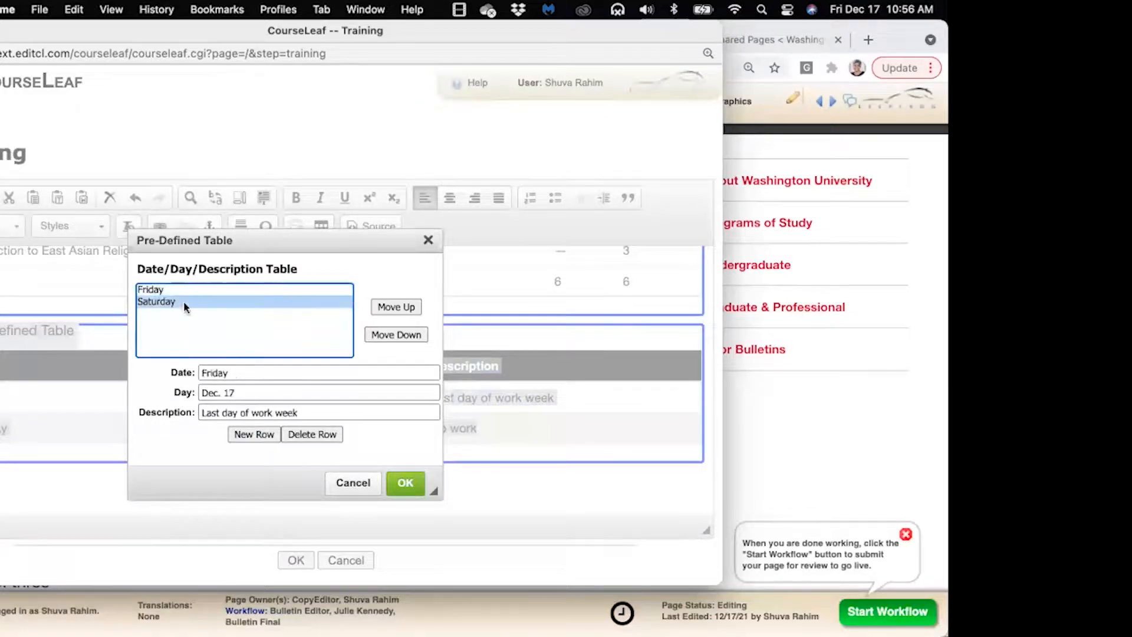
{"action": "left_click", "coordinate": [183, 290]}
{"action": "left_click", "coordinate": [181, 302]}
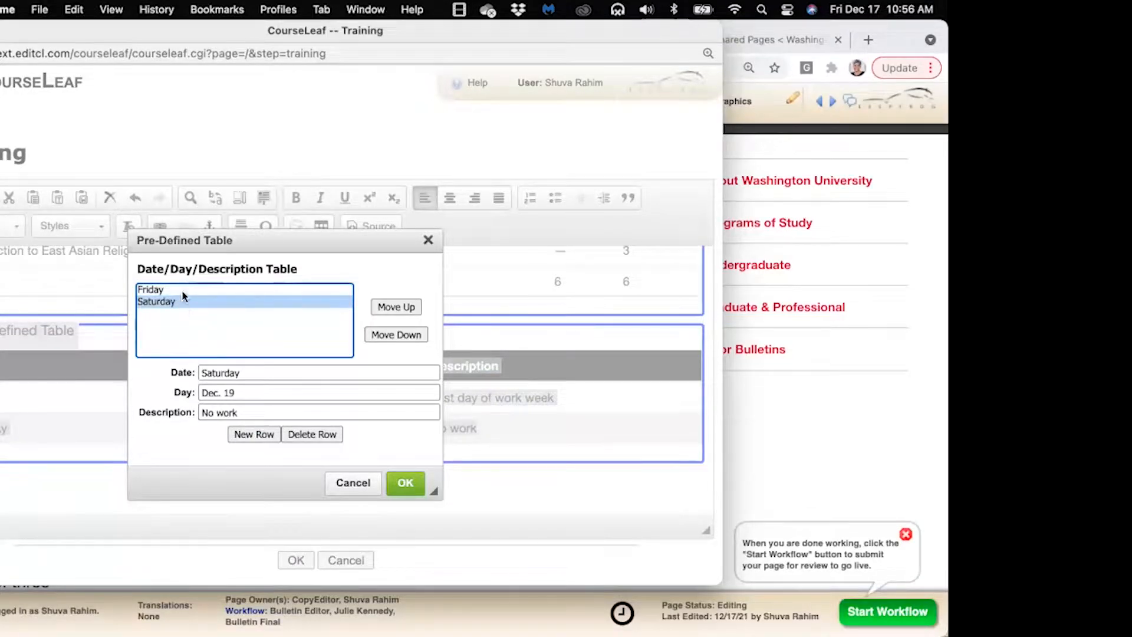
{"action": "left_click", "coordinate": [182, 290]}
{"action": "left_click", "coordinate": [182, 300]}
{"action": "left_click", "coordinate": [354, 484]}
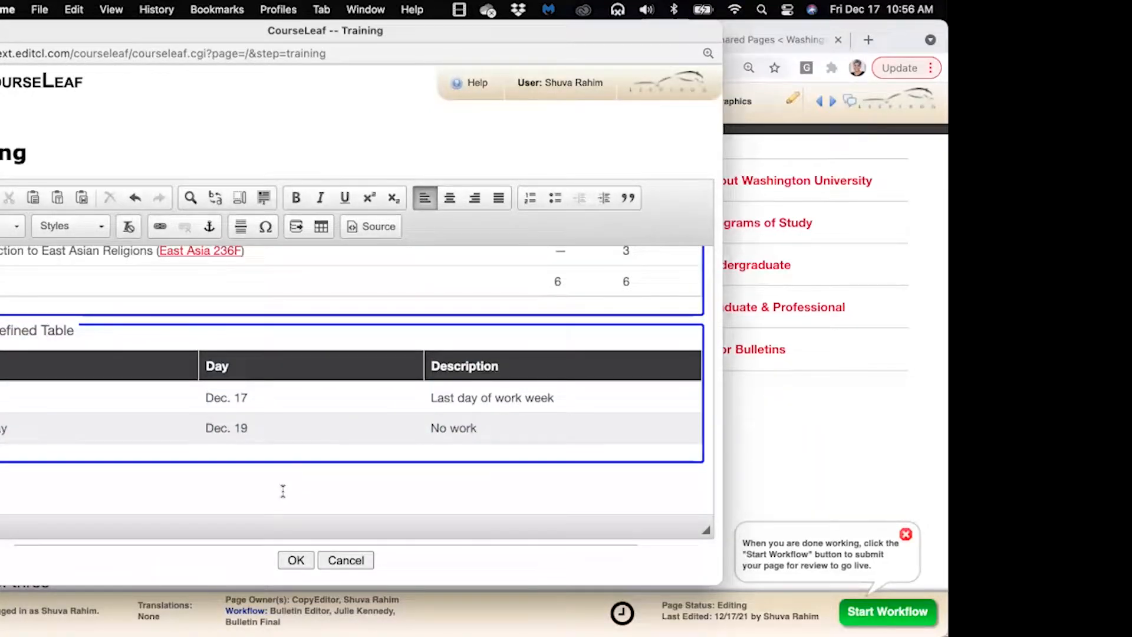
Save the Training page and view the bulletin's Overview section policy text
{"action": "left_click", "coordinate": [296, 559]}
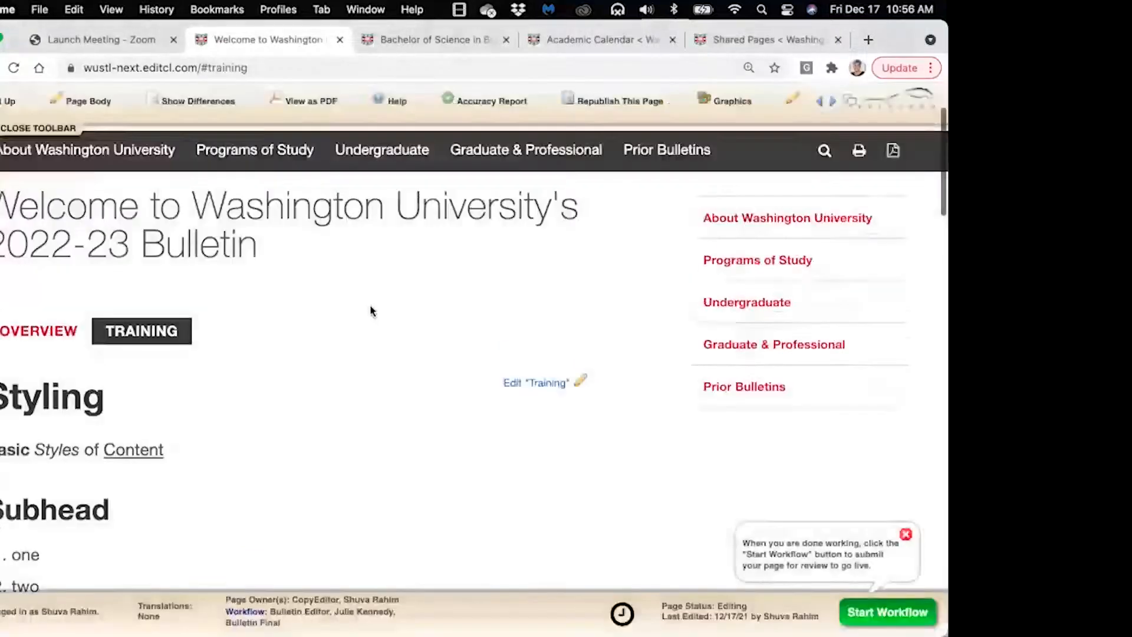
{"action": "left_click", "coordinate": [31, 341]}
{"action": "scroll", "coordinate": [409, 321], "scroll_direction": "down", "scroll_amount": 10}
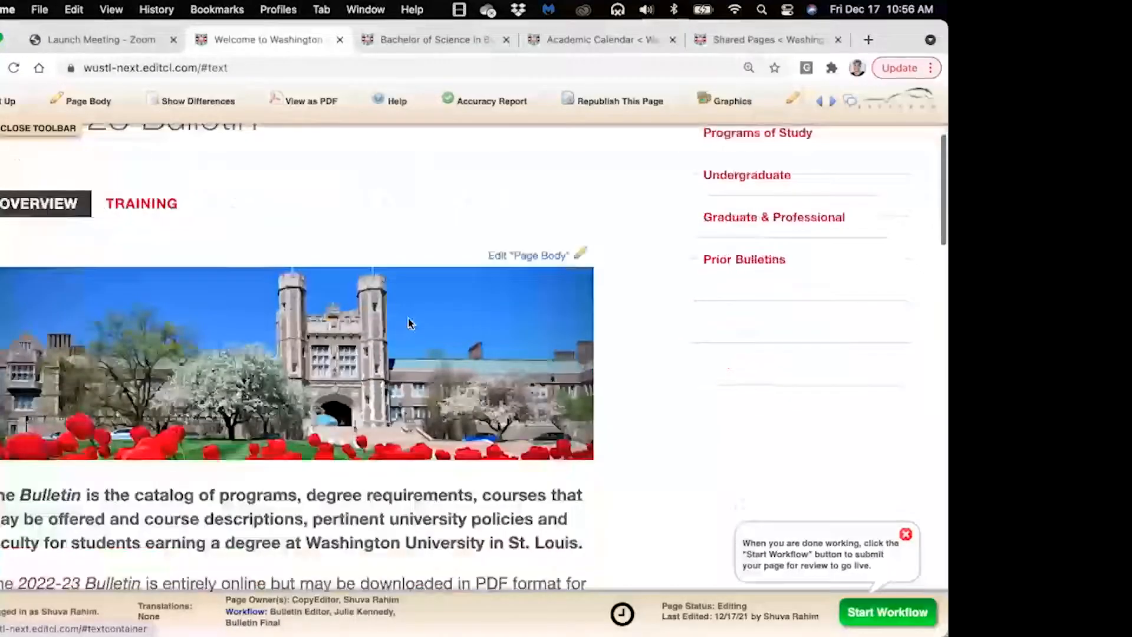
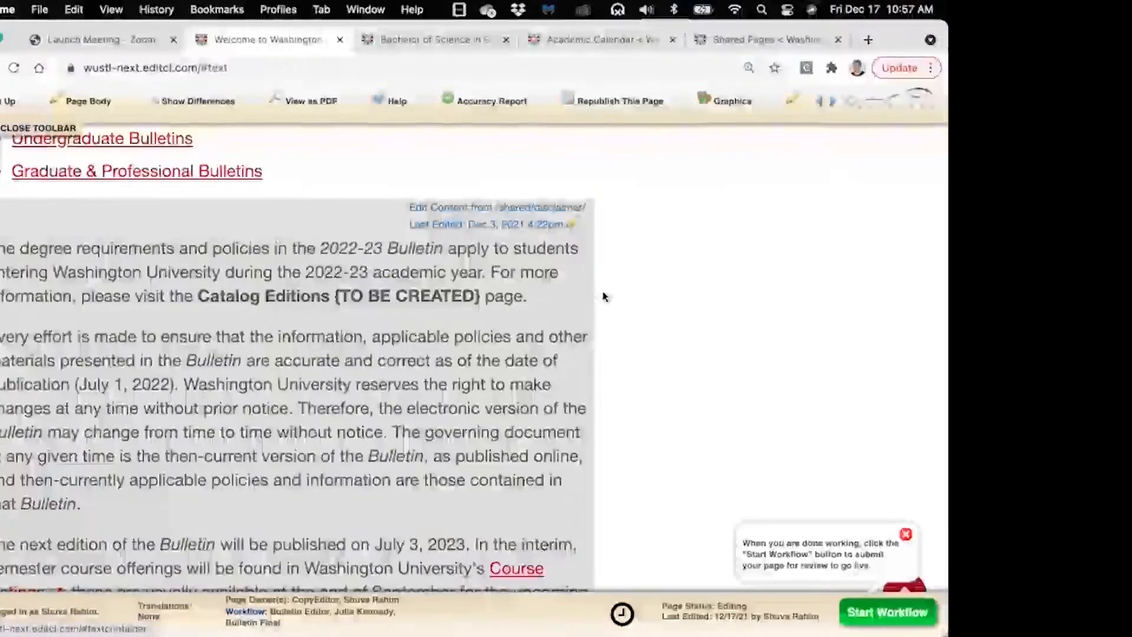
Switch to the Shared Pages tab and highlight the '/shared/' part of its address
{"action": "left_click", "coordinate": [739, 46]}
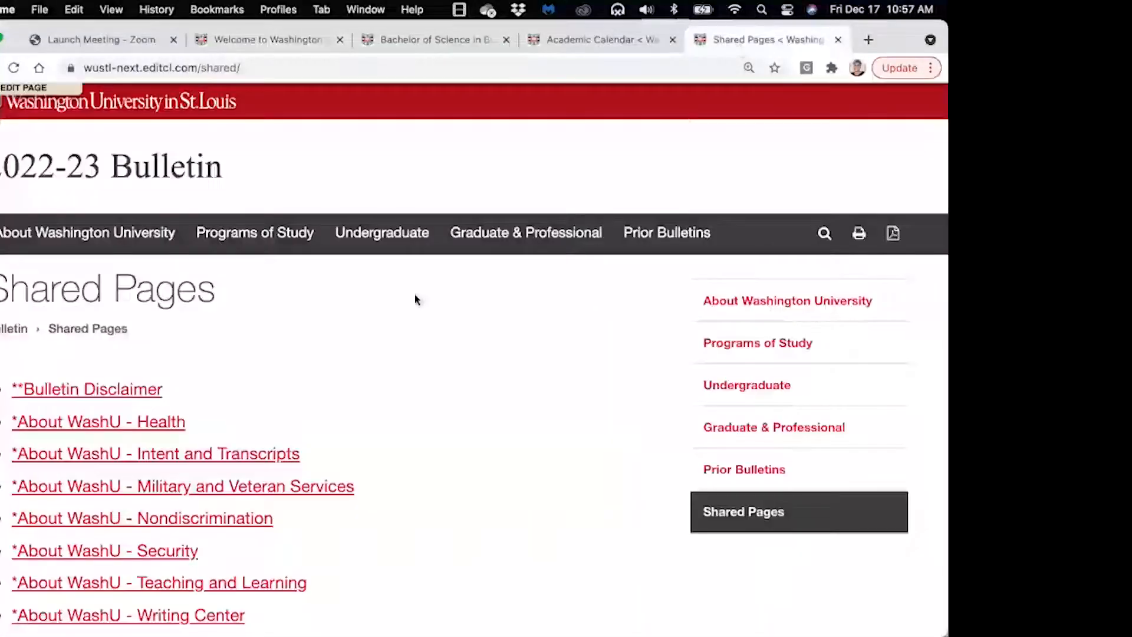
{"action": "left_click_drag", "start_coordinate": [254, 66], "coordinate": [199, 67]}
{"action": "left_click", "coordinate": [283, 69]}
{"action": "left_click_drag", "start_coordinate": [294, 69], "coordinate": [236, 68]}
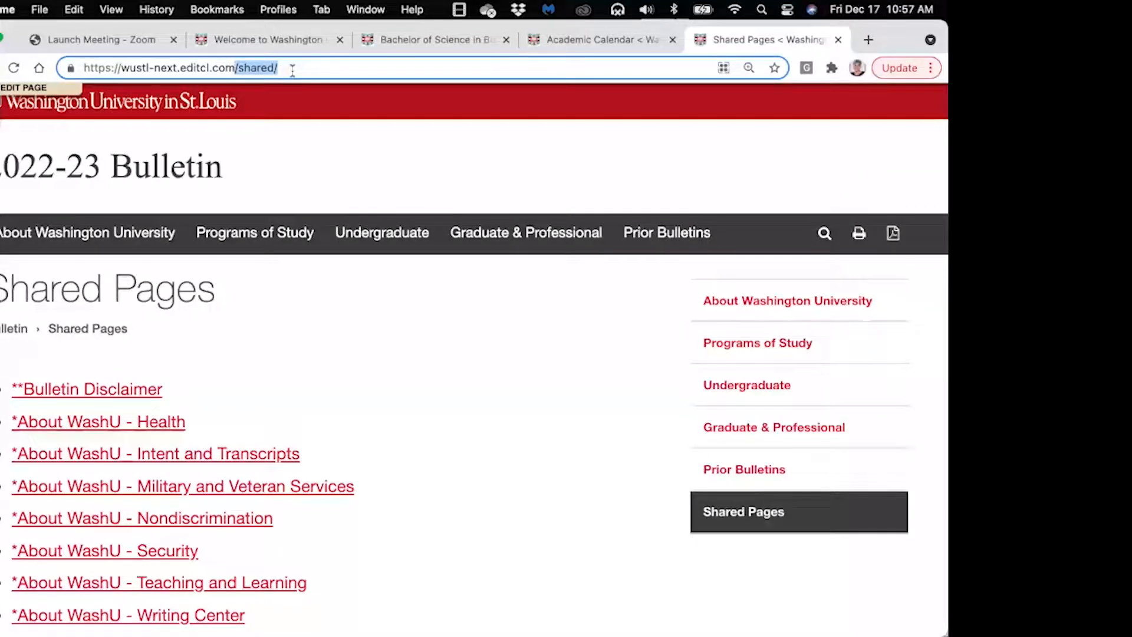
{"action": "left_click", "coordinate": [311, 308]}
Scroll through the shared pages, such as Bulletin Disclaimer and BME PhD Requirements
{"action": "scroll", "coordinate": [312, 310], "scroll_direction": "down", "scroll_amount": 10}
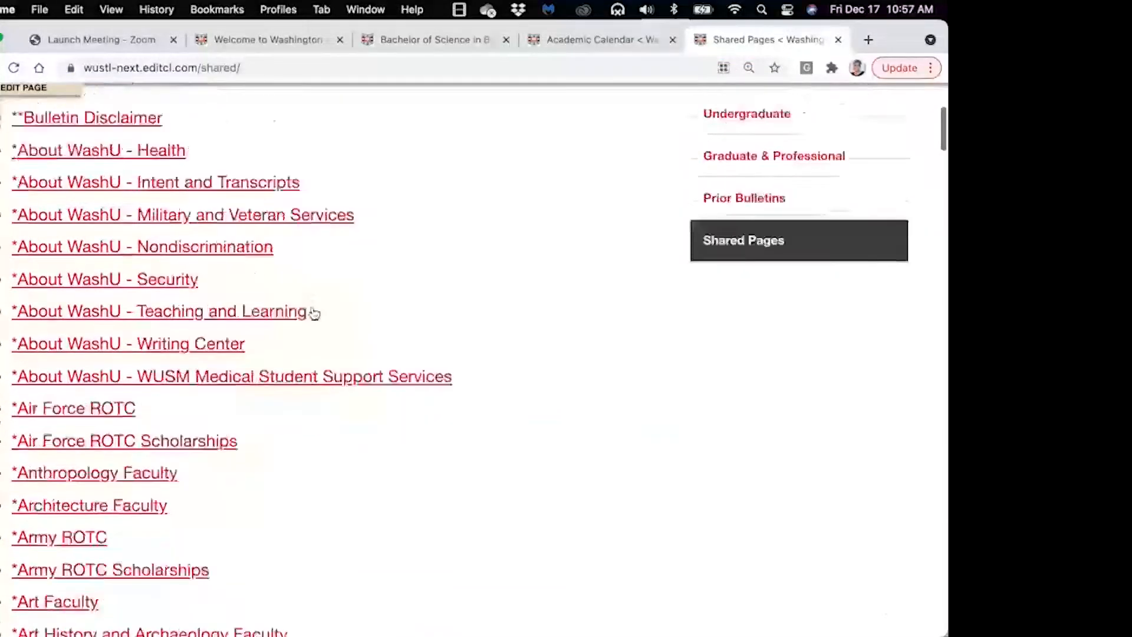
{"action": "scroll", "coordinate": [312, 311], "scroll_direction": "down", "scroll_amount": 8}
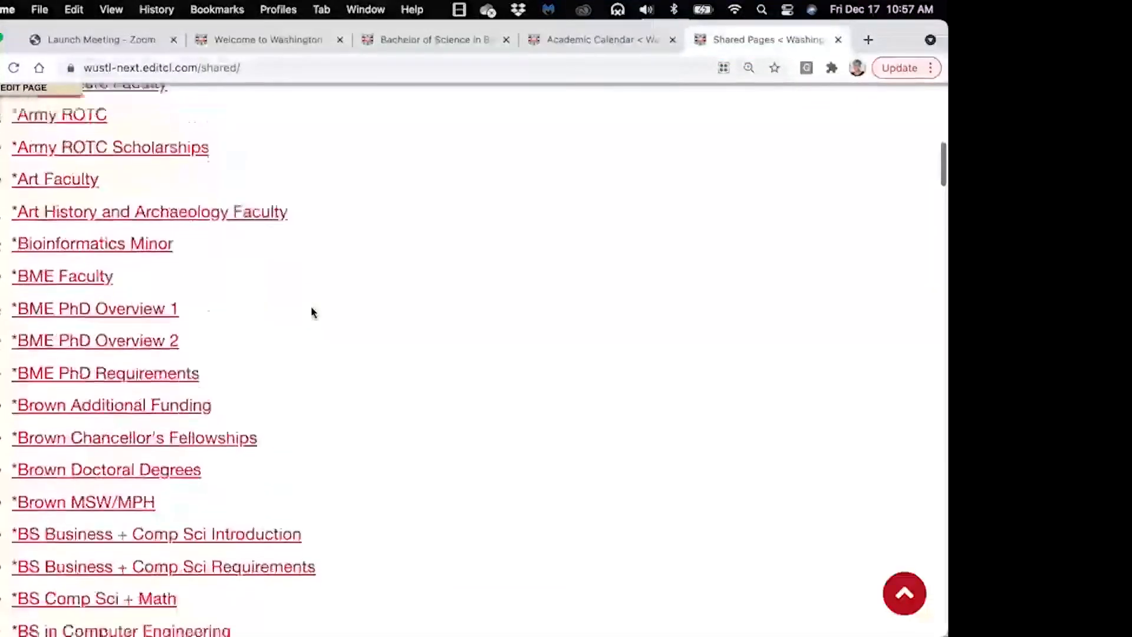
{"action": "scroll", "coordinate": [314, 314], "scroll_direction": "up", "scroll_amount": 12}
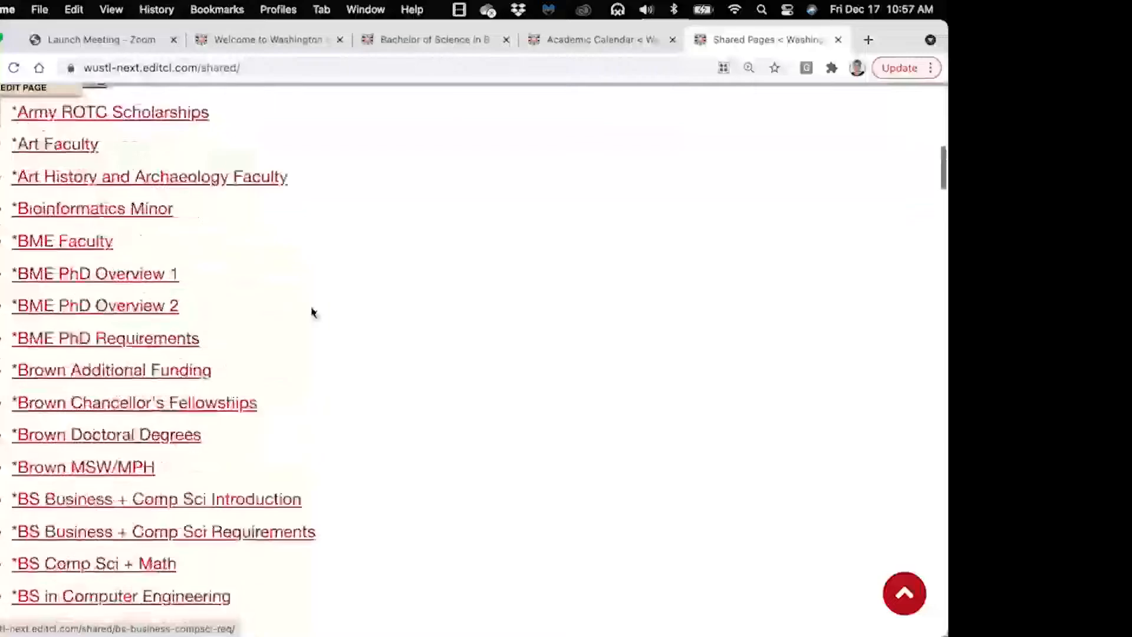
{"action": "scroll", "coordinate": [311, 311], "scroll_direction": "up", "scroll_amount": 5}
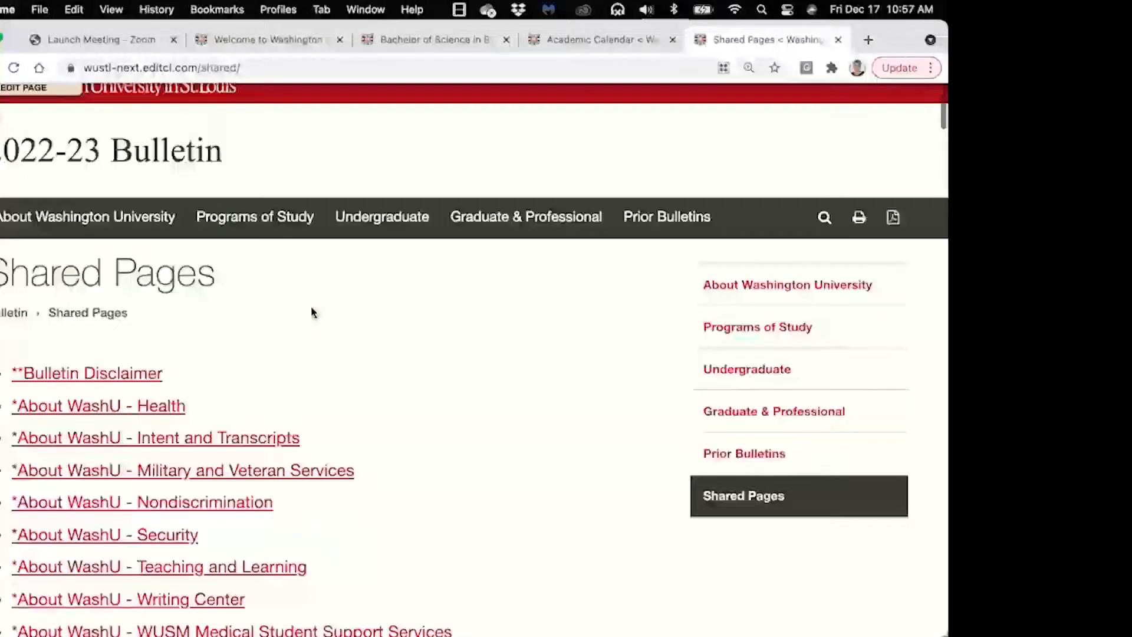
{"action": "scroll", "coordinate": [310, 311], "scroll_direction": "down", "scroll_amount": 3}
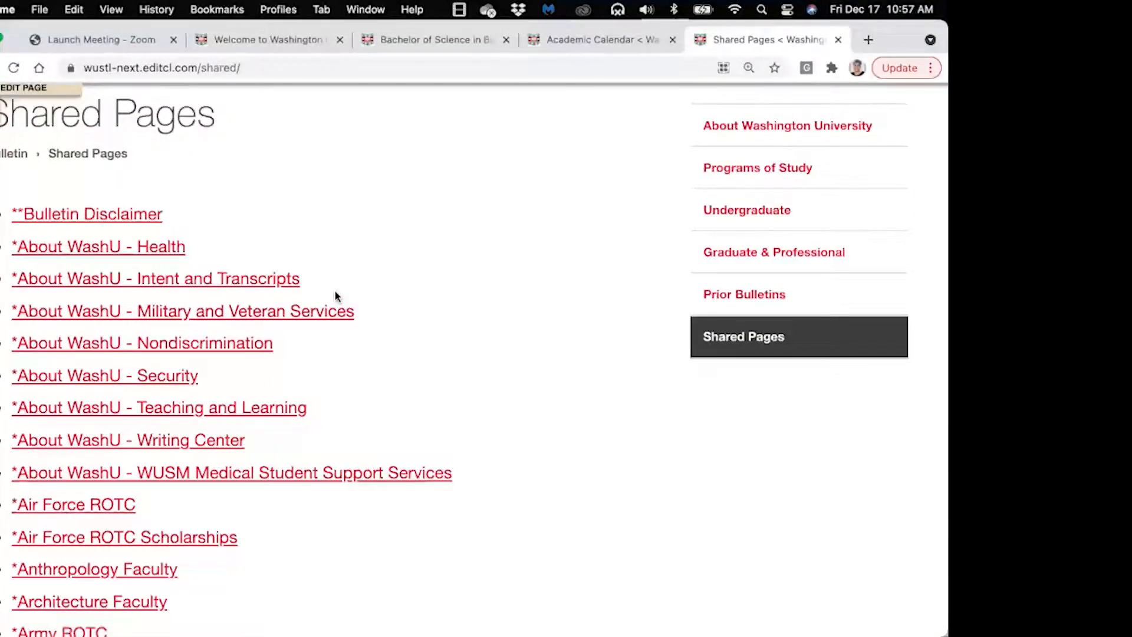
Review the Academic Calendar, then show the Welcome page's Training section with its Styling sample
{"action": "left_click", "coordinate": [578, 41]}
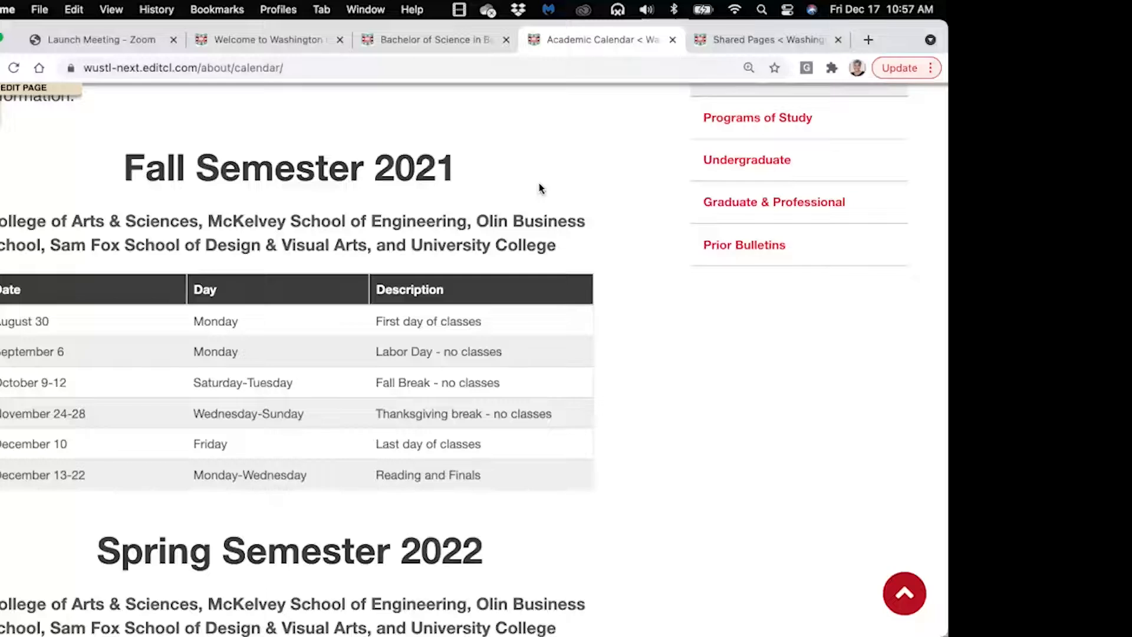
{"action": "left_click", "coordinate": [246, 41]}
{"action": "scroll", "coordinate": [454, 210], "scroll_direction": "up", "scroll_amount": 2}
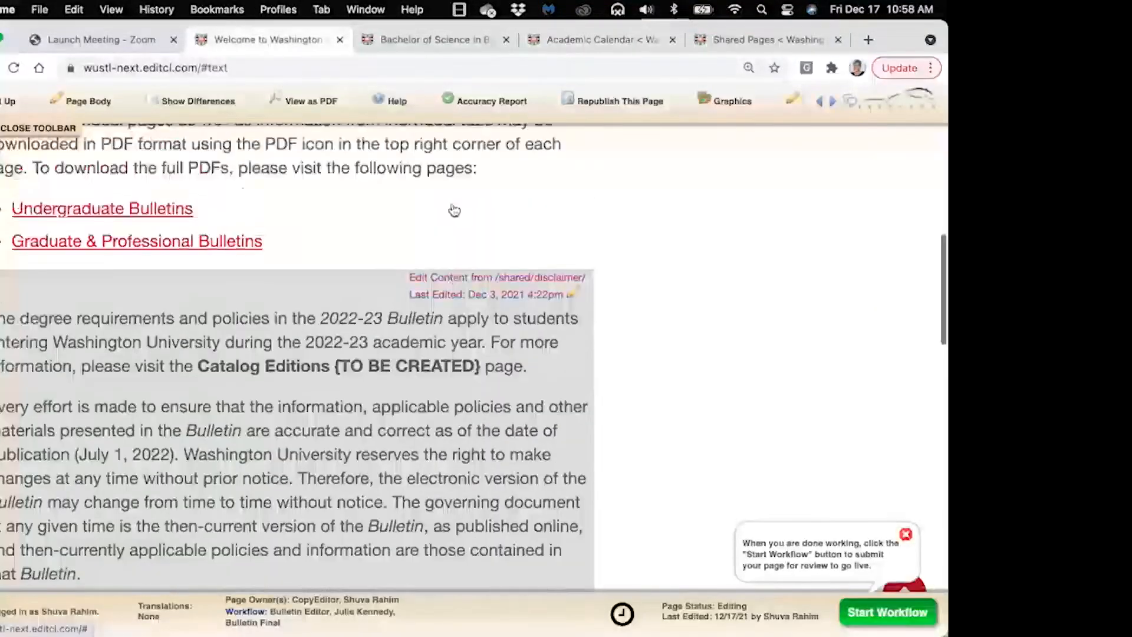
{"action": "scroll", "coordinate": [454, 211], "scroll_direction": "up", "scroll_amount": 10}
{"action": "scroll", "coordinate": [454, 211], "scroll_direction": "down", "scroll_amount": 3}
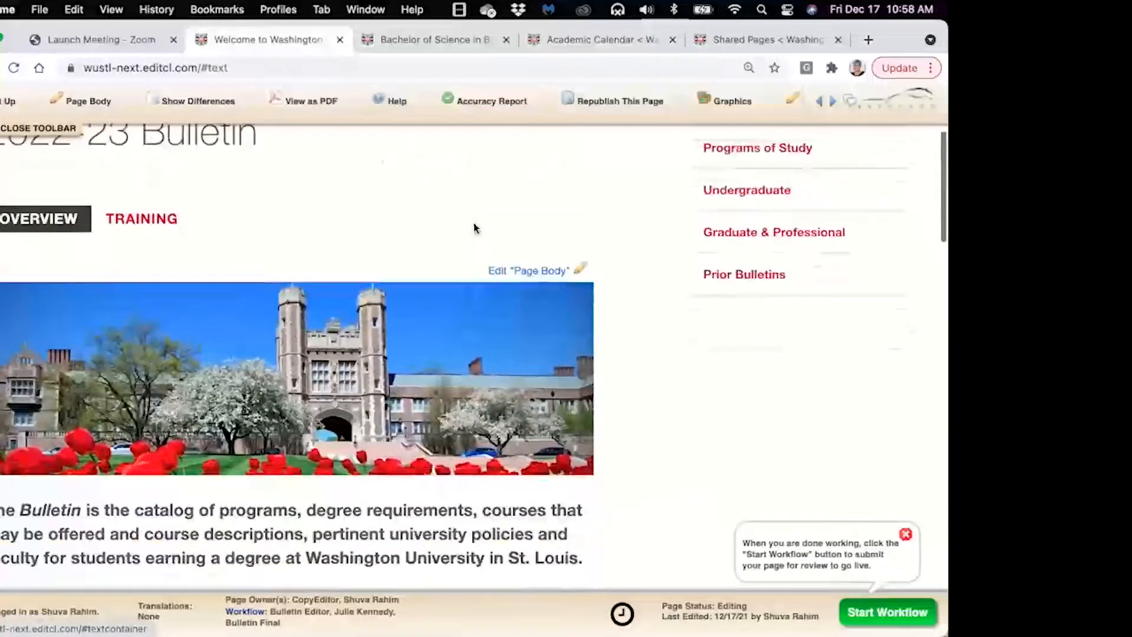
{"action": "left_click", "coordinate": [140, 223]}
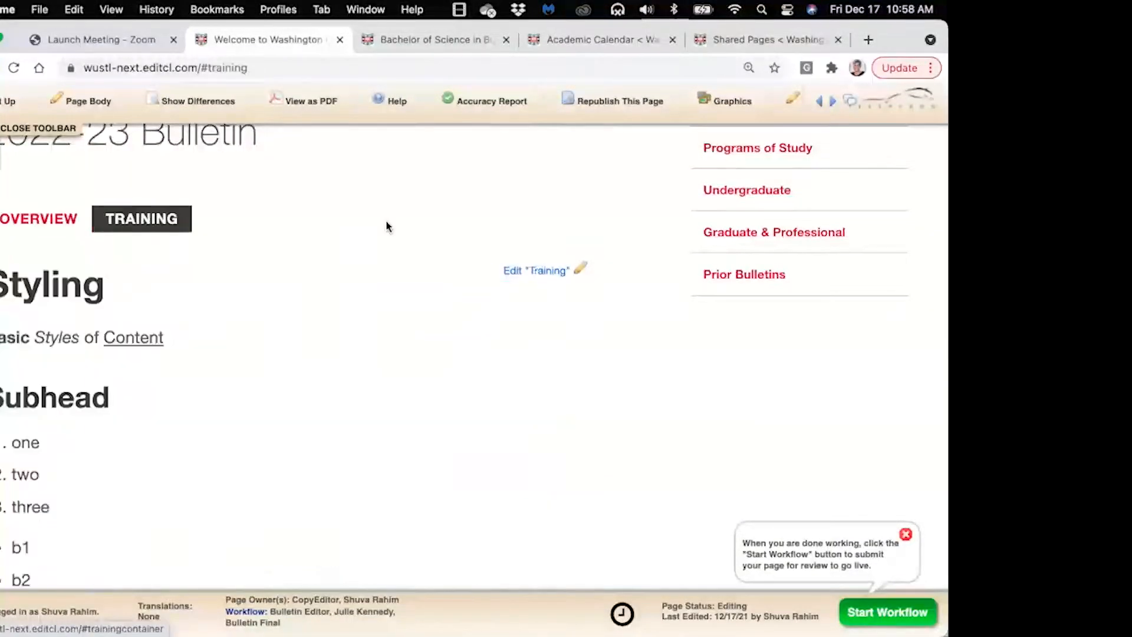
{"action": "left_click", "coordinate": [541, 272]}
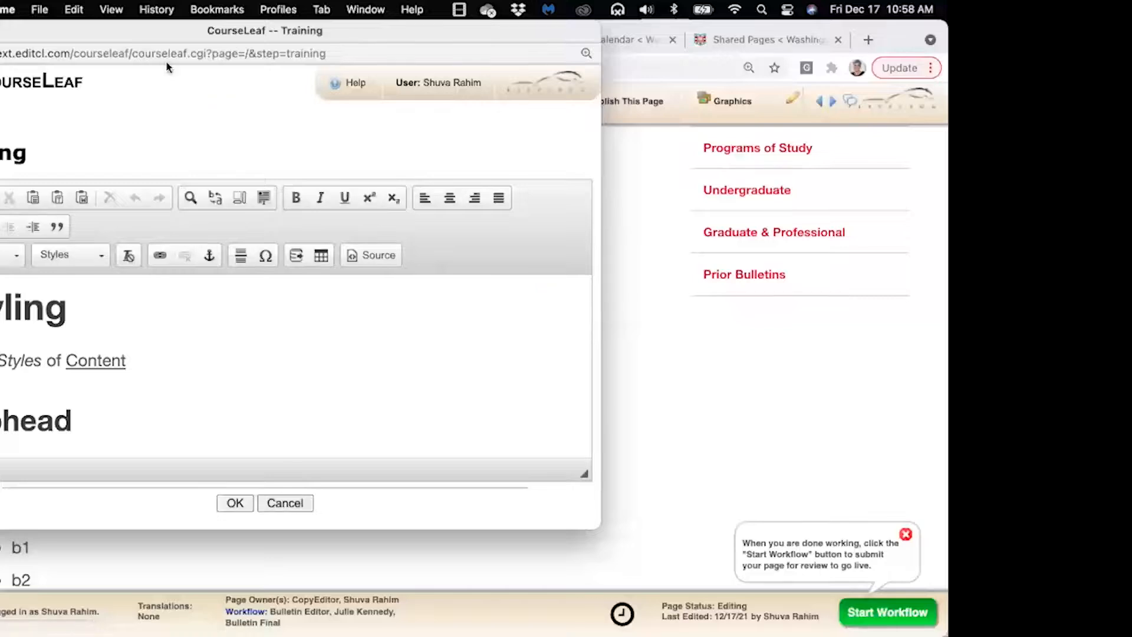
{"action": "left_click_drag", "start_coordinate": [182, 49], "coordinate": [263, 65]}
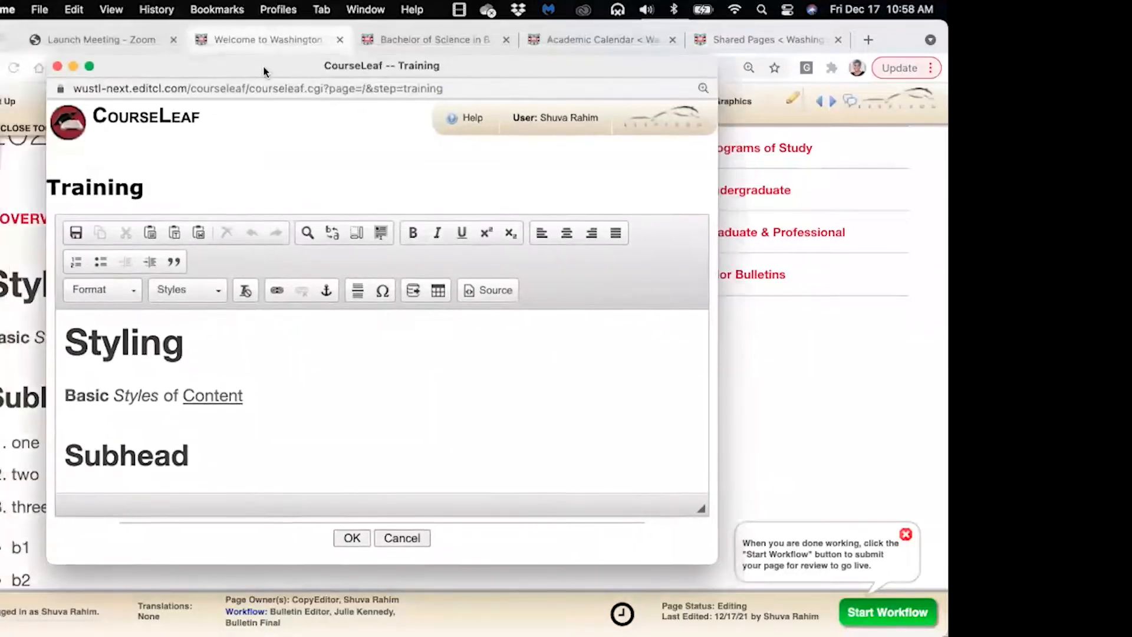
{"action": "left_click", "coordinate": [453, 124]}
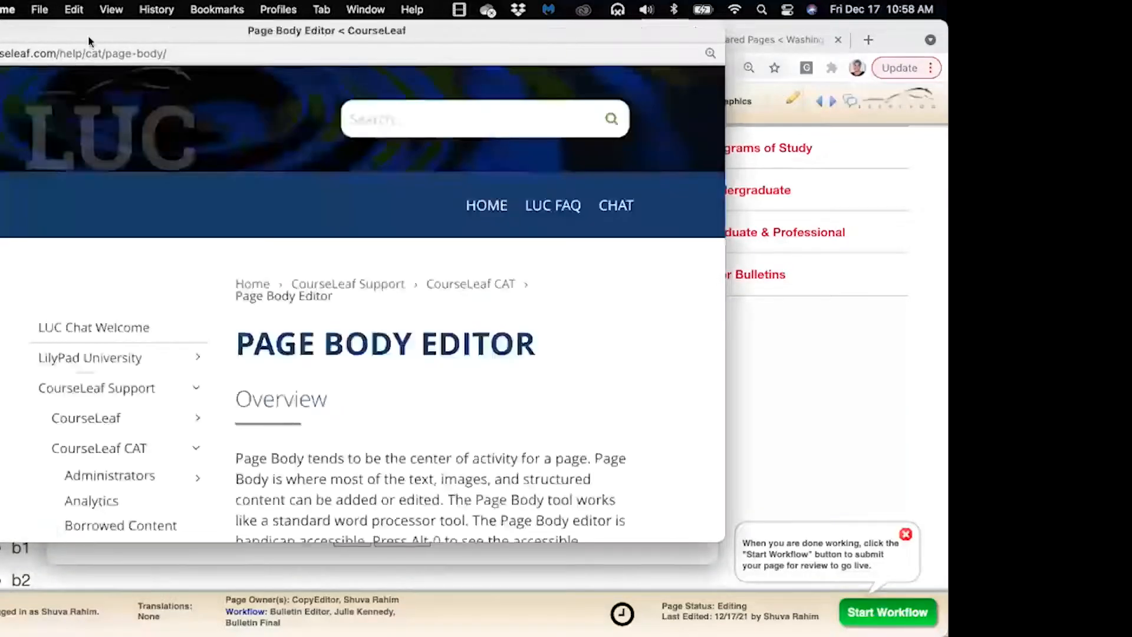
{"action": "left_click_drag", "start_coordinate": [87, 35], "coordinate": [132, 35]}
{"action": "scroll", "coordinate": [233, 277], "scroll_direction": "down", "scroll_amount": 10}
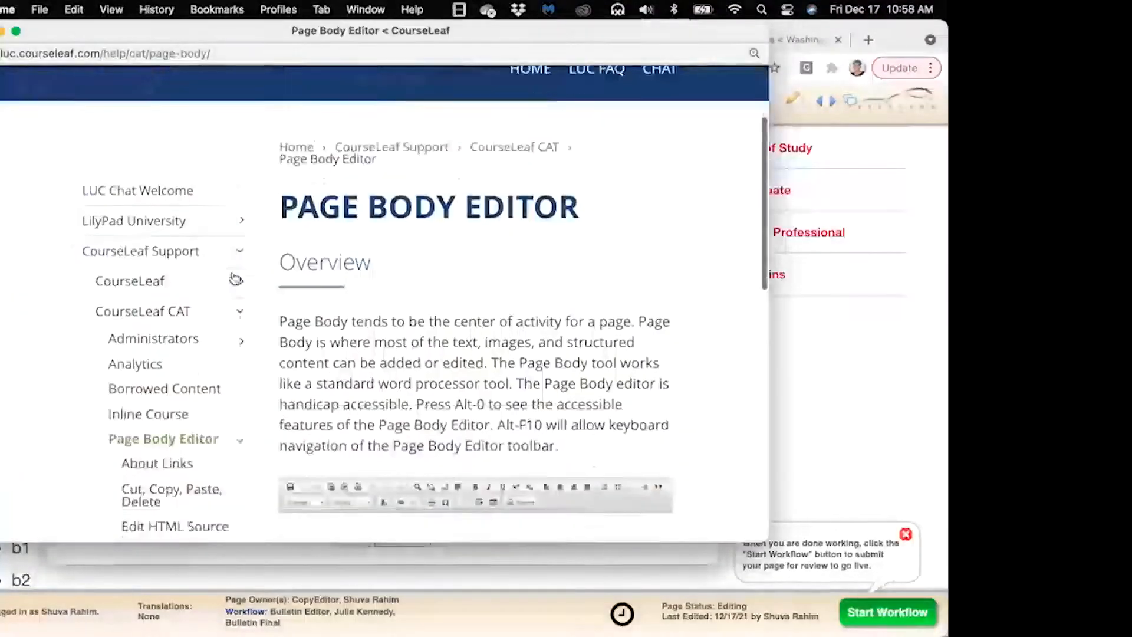
{"action": "scroll", "coordinate": [234, 279], "scroll_direction": "down", "scroll_amount": 5}
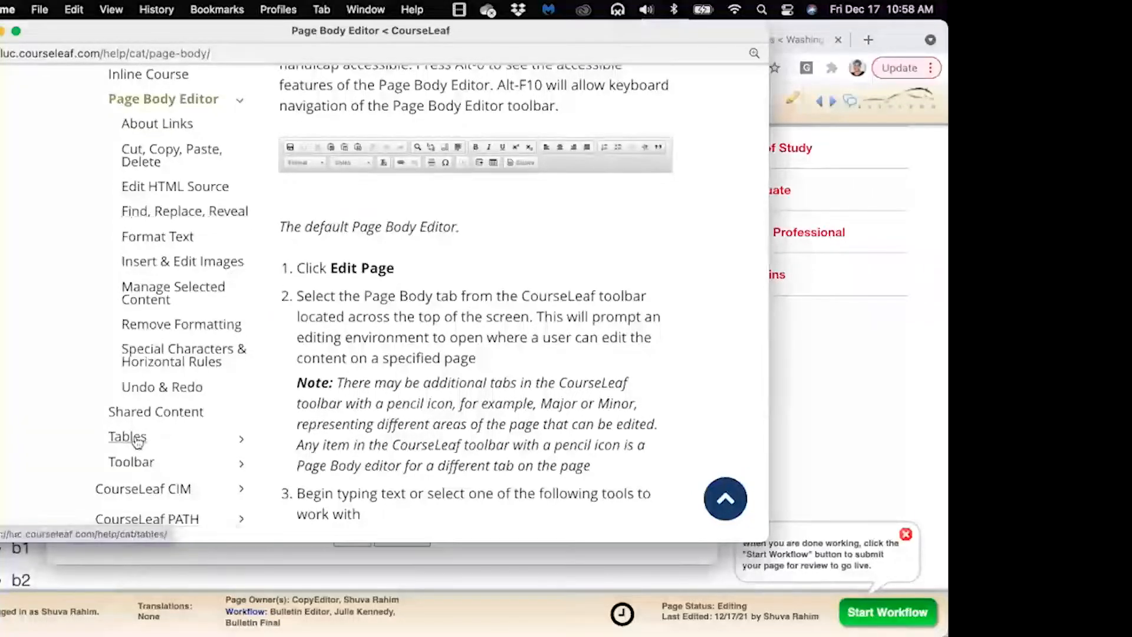
{"action": "scroll", "coordinate": [80, 414], "scroll_direction": "down", "scroll_amount": 1}
{"action": "scroll", "coordinate": [80, 414], "scroll_direction": "down", "scroll_amount": 1}
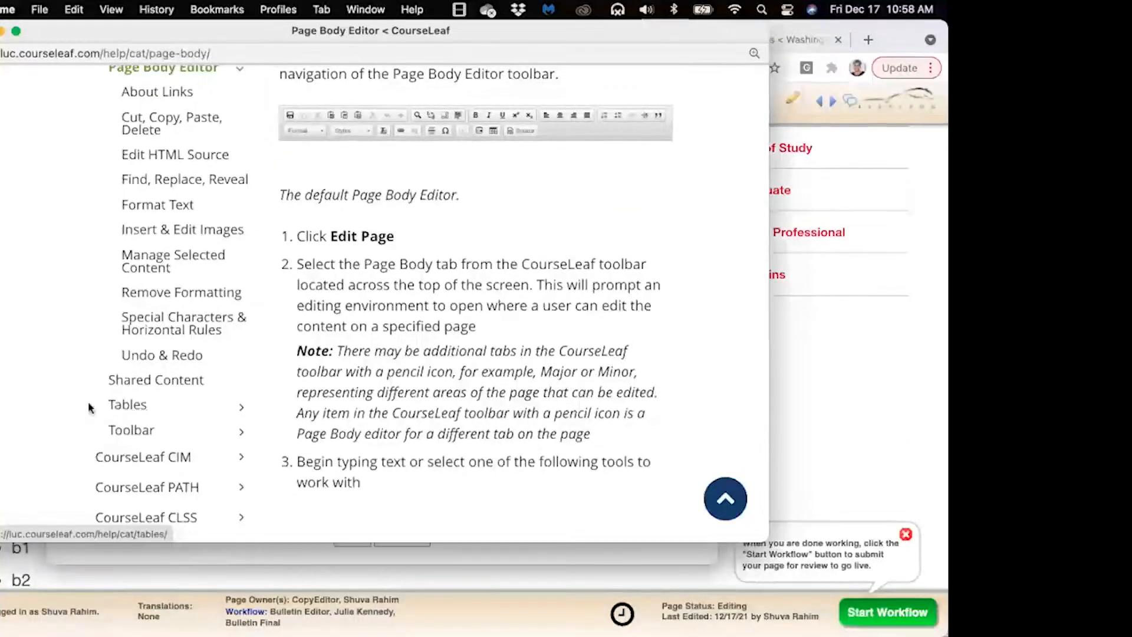
{"action": "scroll", "coordinate": [91, 407], "scroll_direction": "down", "scroll_amount": 1}
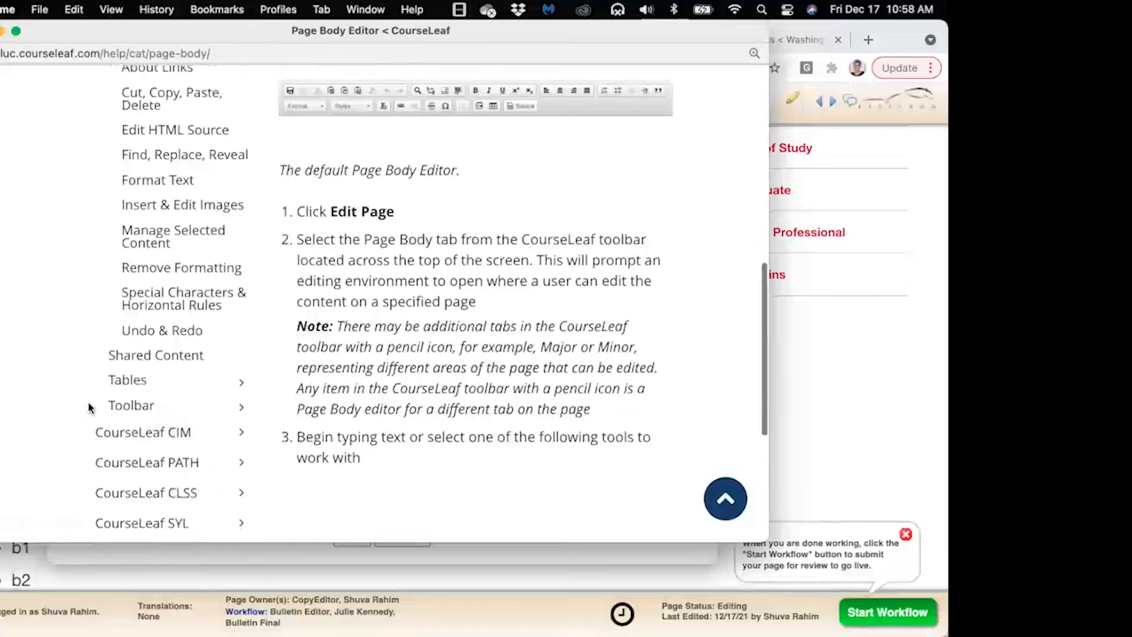
{"action": "left_click", "coordinate": [138, 387]}
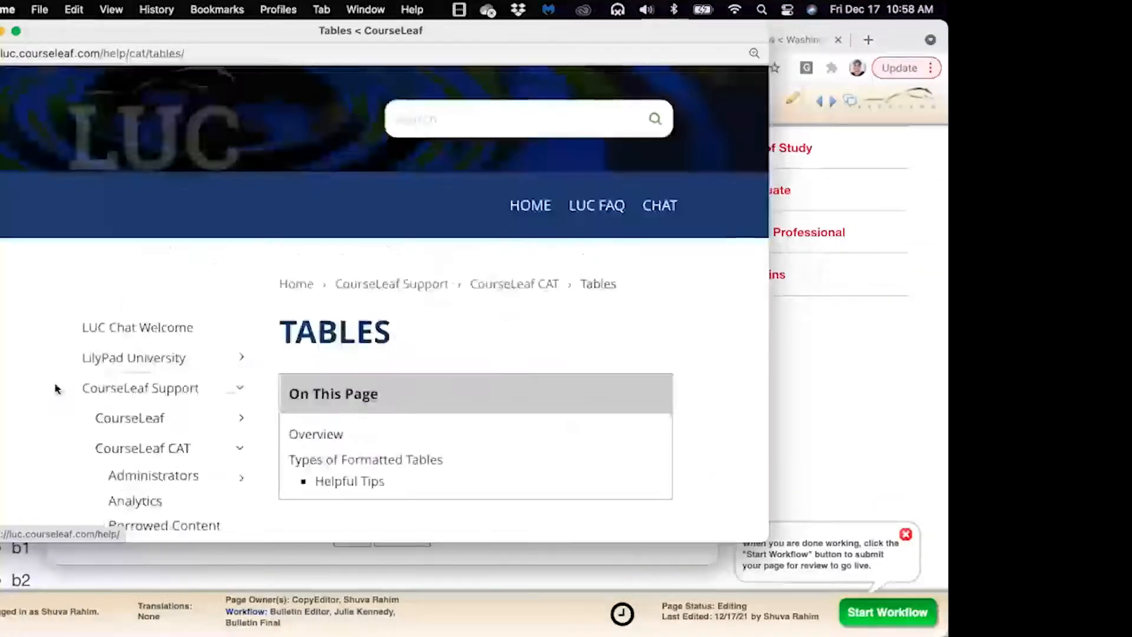
{"action": "scroll", "coordinate": [56, 389], "scroll_direction": "down", "scroll_amount": 5}
{"action": "scroll", "coordinate": [56, 389], "scroll_direction": "down", "scroll_amount": 3}
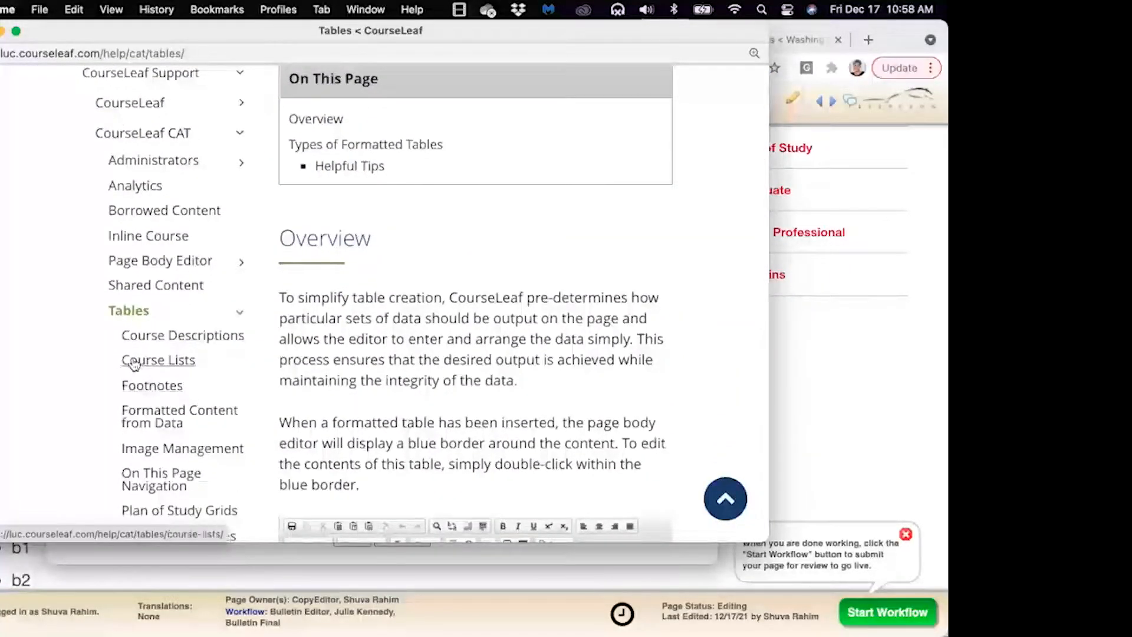
{"action": "scroll", "coordinate": [63, 374], "scroll_direction": "down", "scroll_amount": 3}
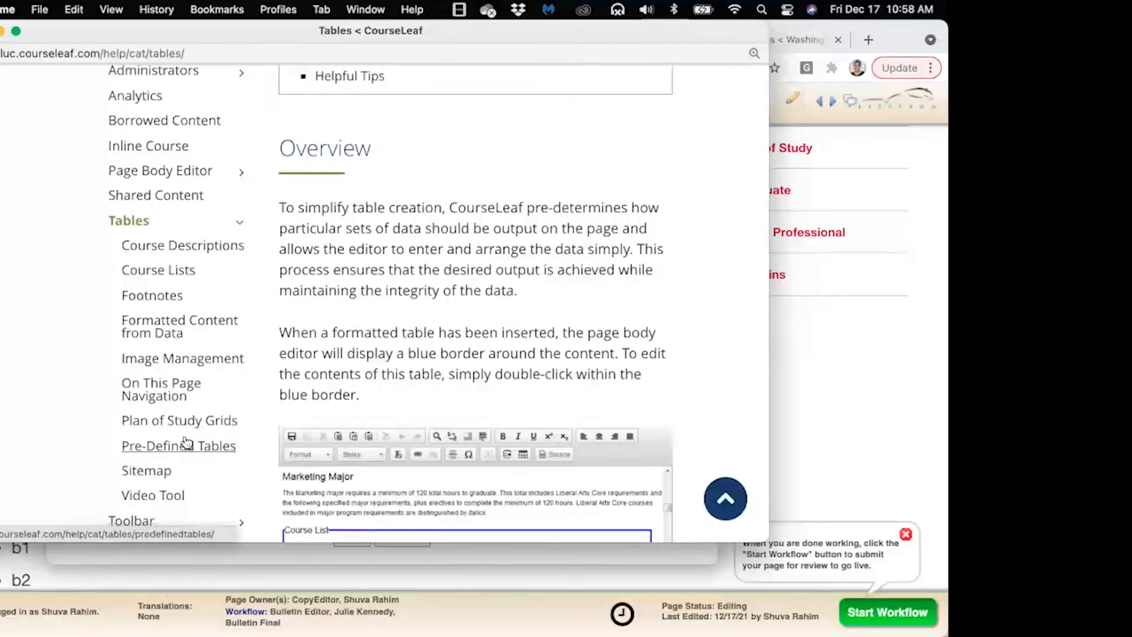
{"action": "scroll", "coordinate": [90, 411], "scroll_direction": "up", "scroll_amount": 2}
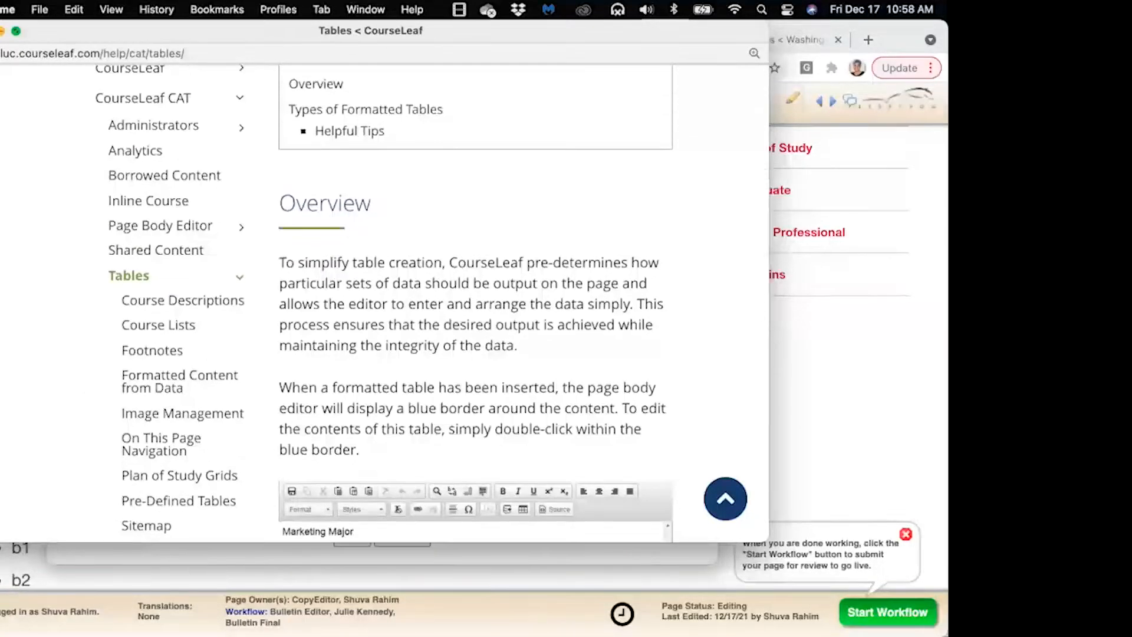
{"action": "left_click", "coordinate": [0, 30]}
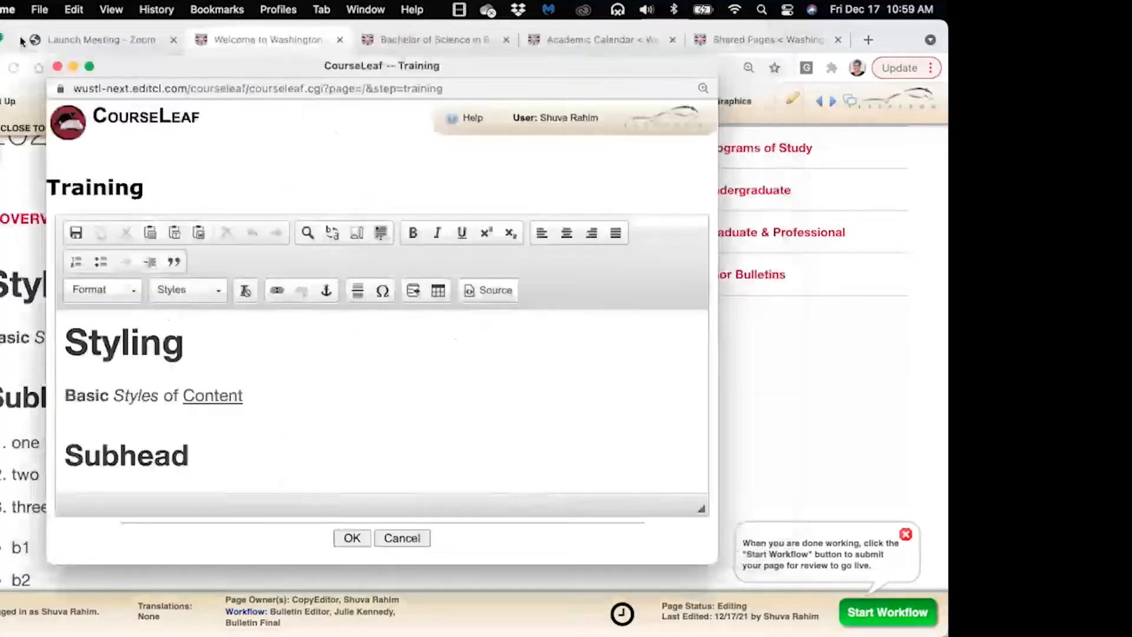
{"action": "left_click", "coordinate": [57, 66]}
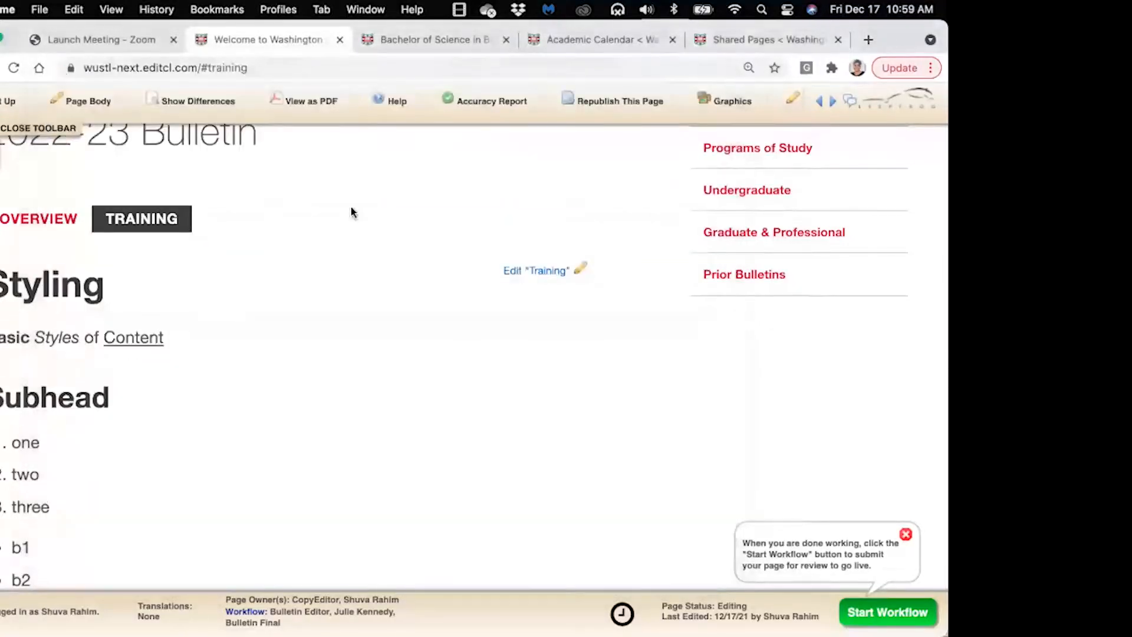
{"action": "scroll", "coordinate": [362, 213], "scroll_direction": "up", "scroll_amount": 1}
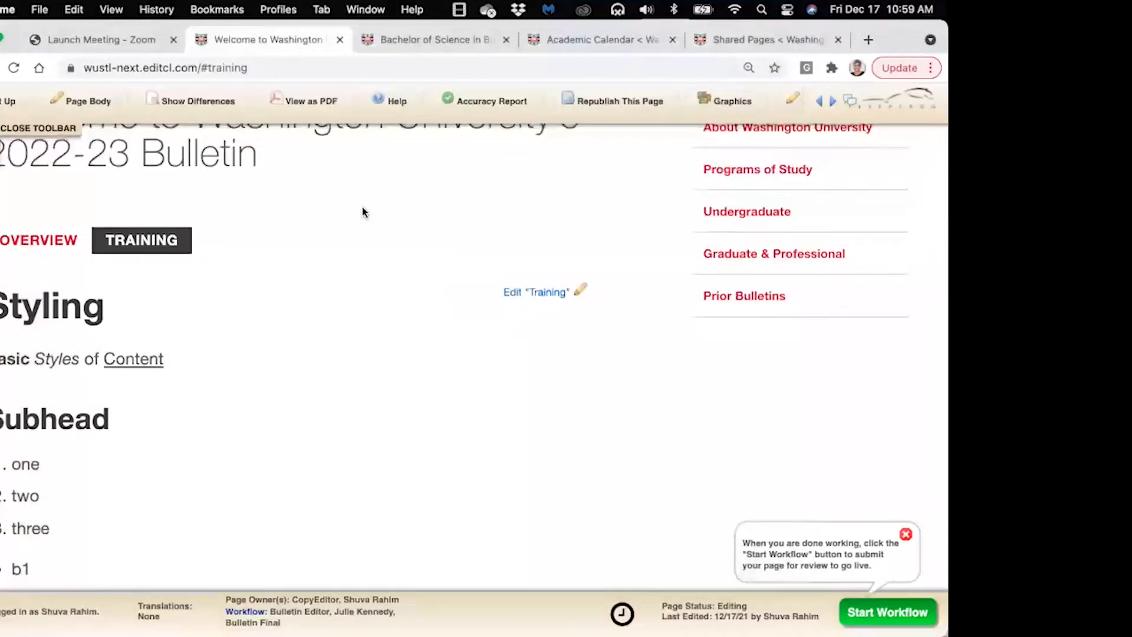
{"action": "scroll", "coordinate": [362, 213], "scroll_direction": "up", "scroll_amount": 5}
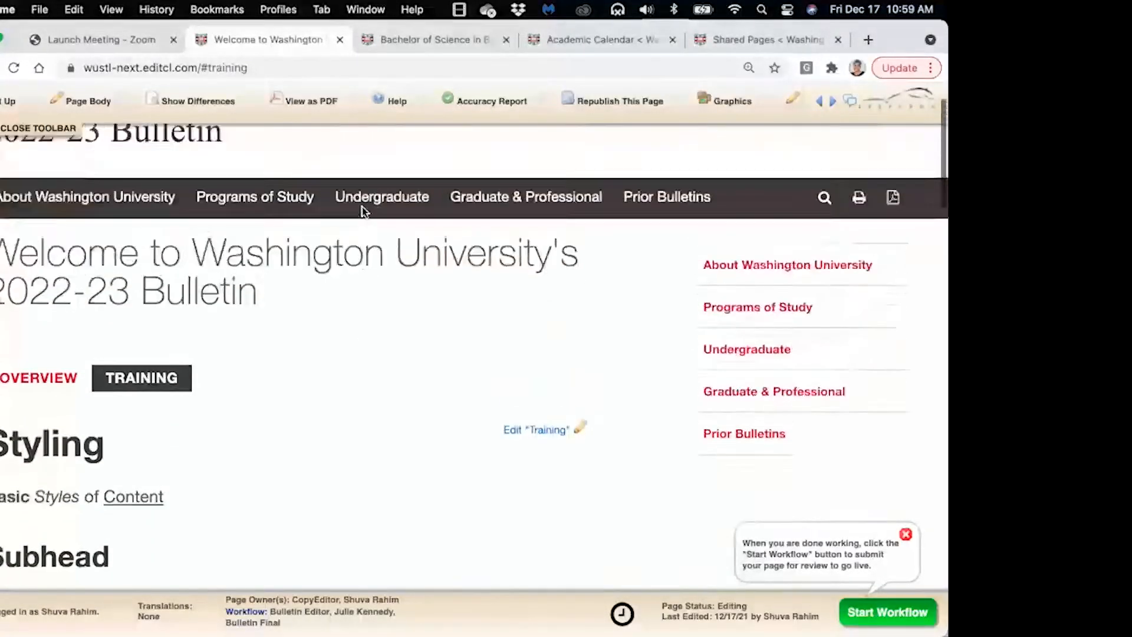